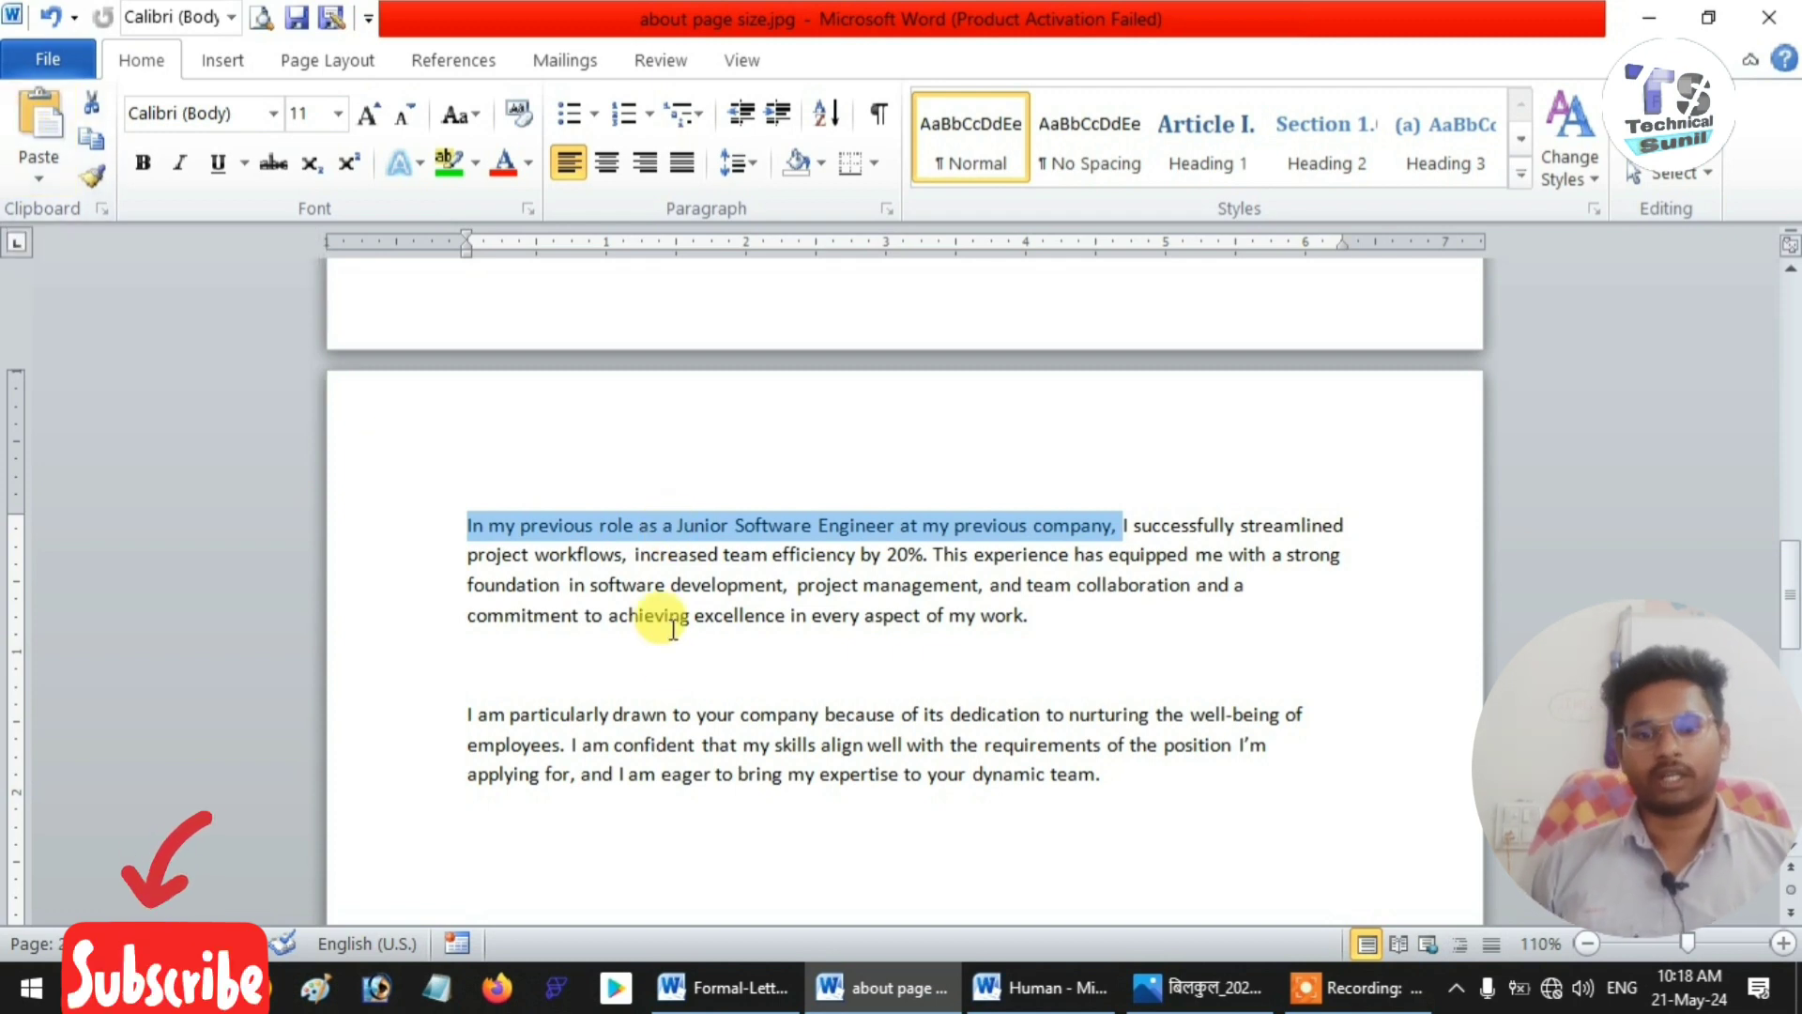
- Clear the text selection and undo the last edit in the letter
click(1135, 779)
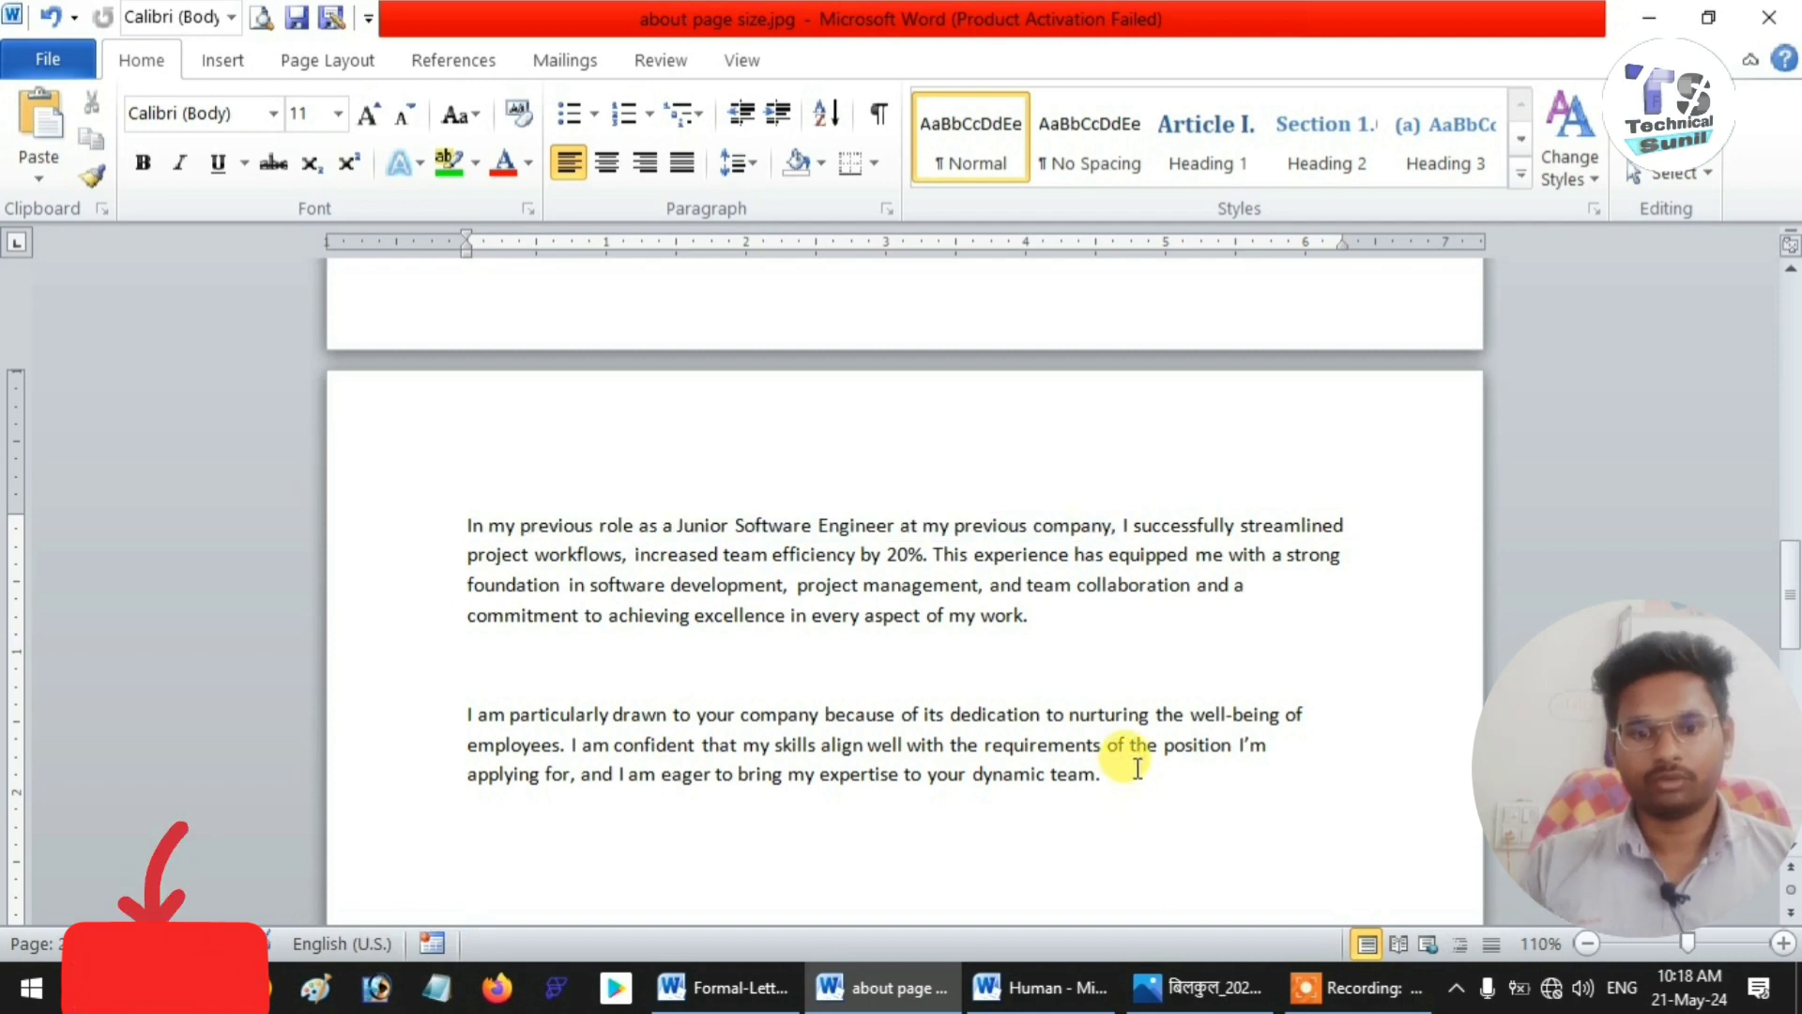
key(ctrl+z)
scroll(936, 680, down, 2)
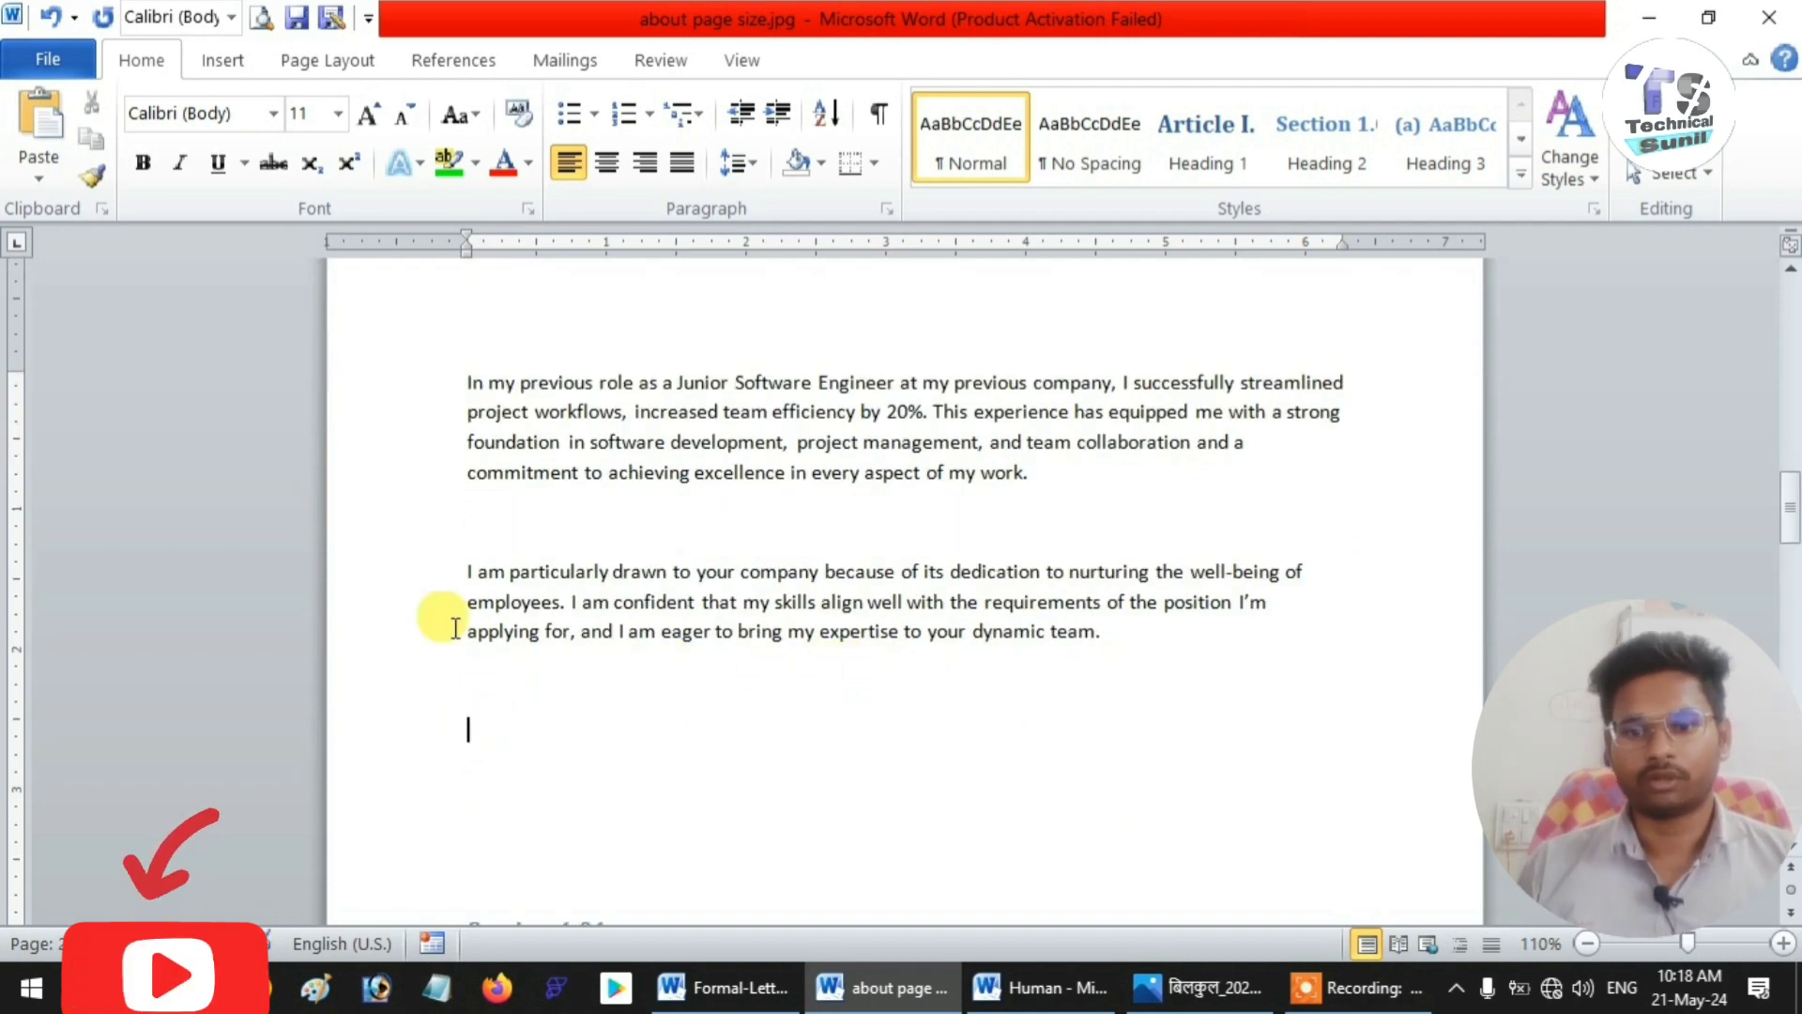
- Cut the first line of the "In my previous role" paragraph and paste it below the "I am particularly drawn" paragraph
click(417, 383)
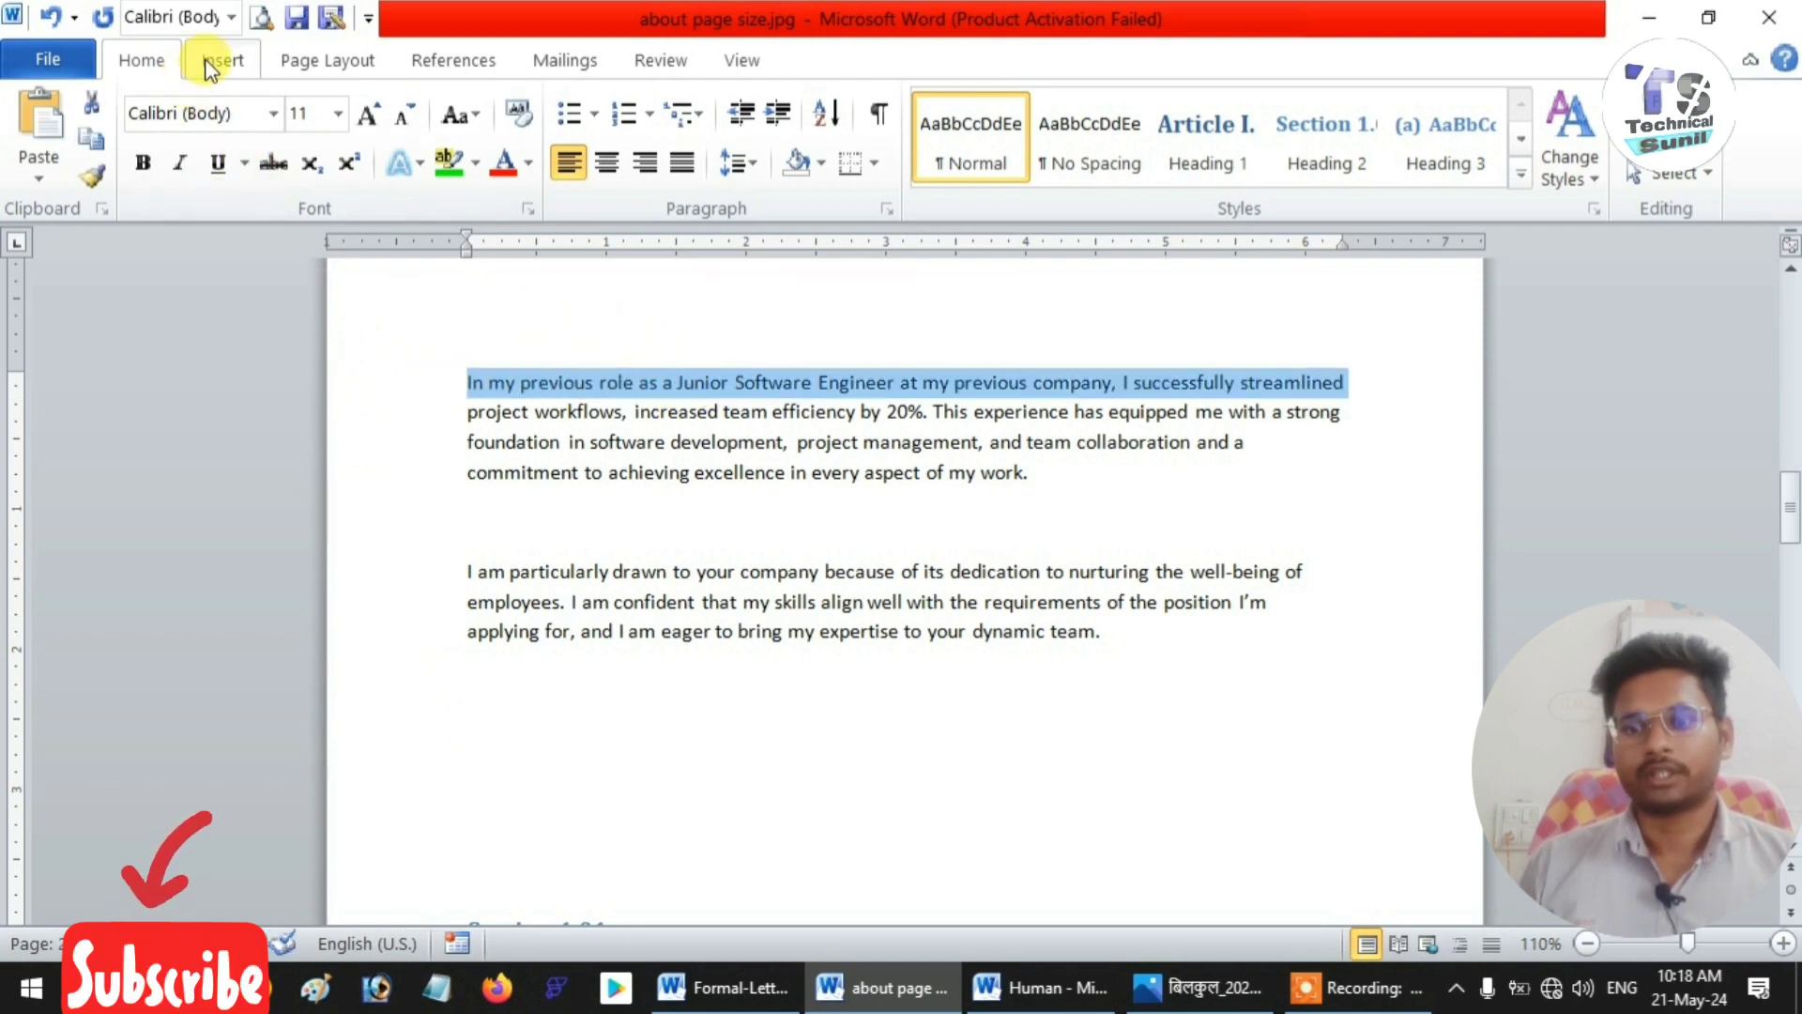
click(93, 110)
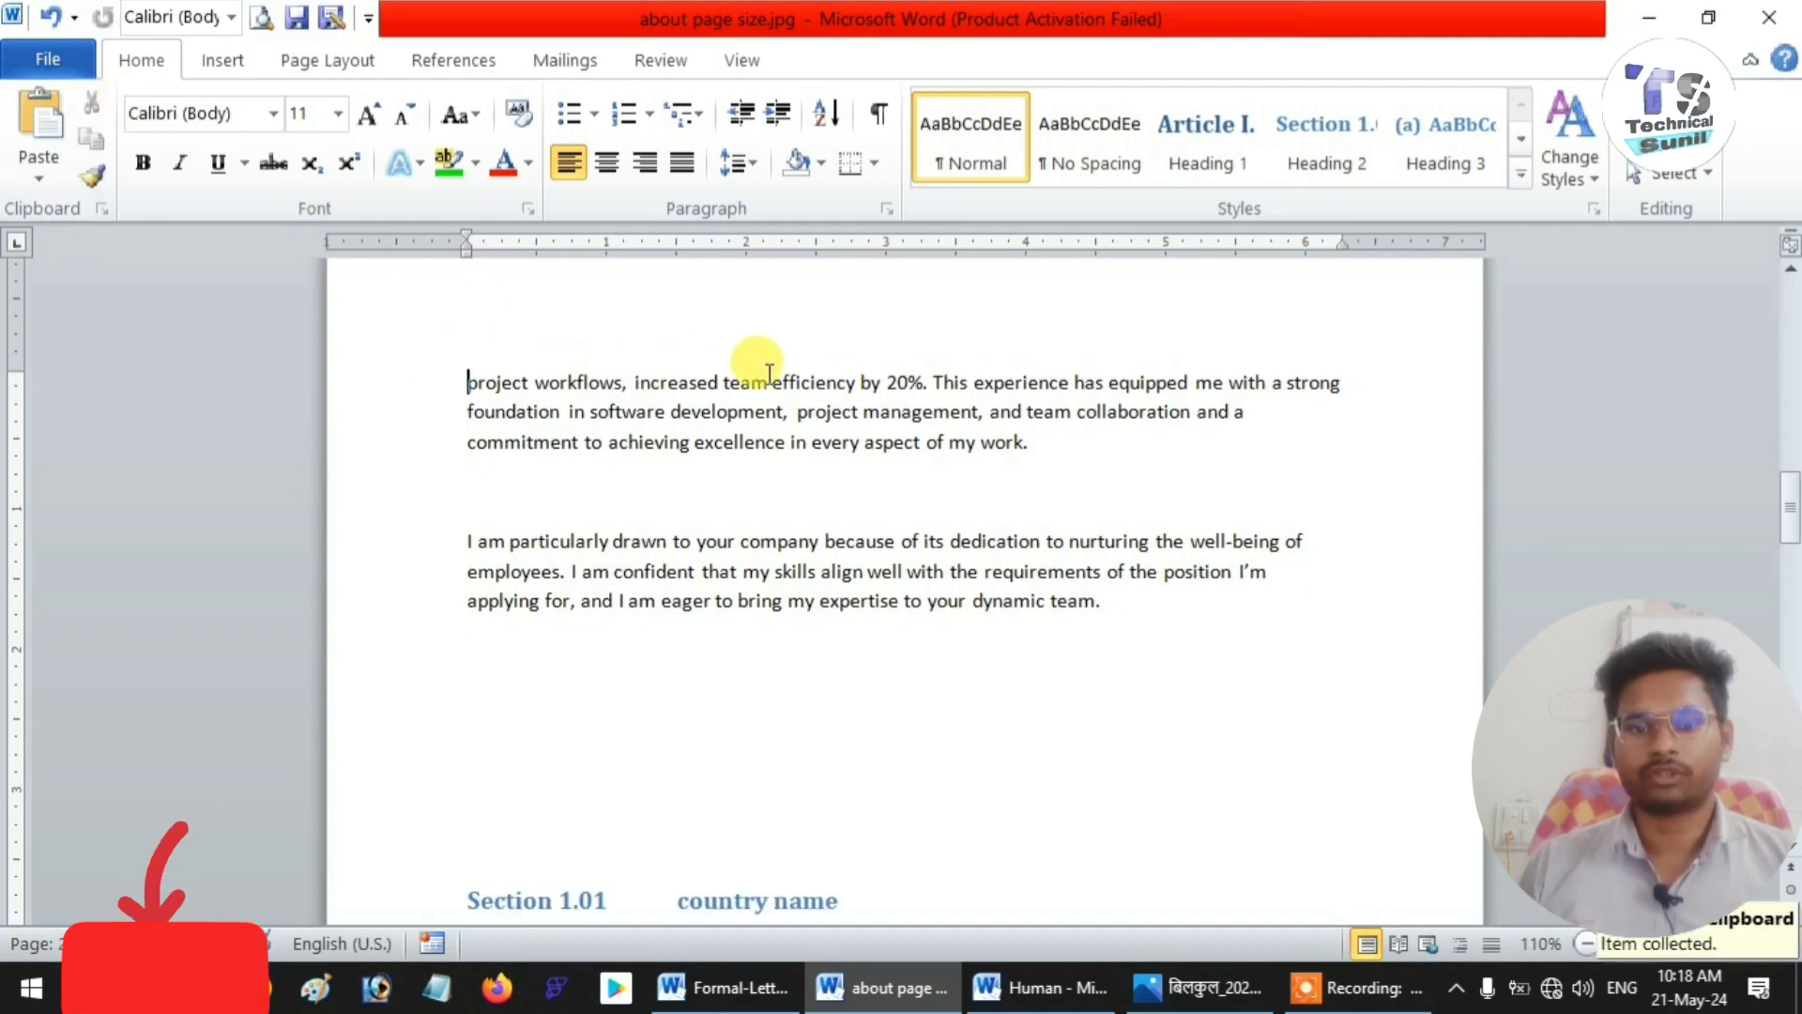
click(500, 686)
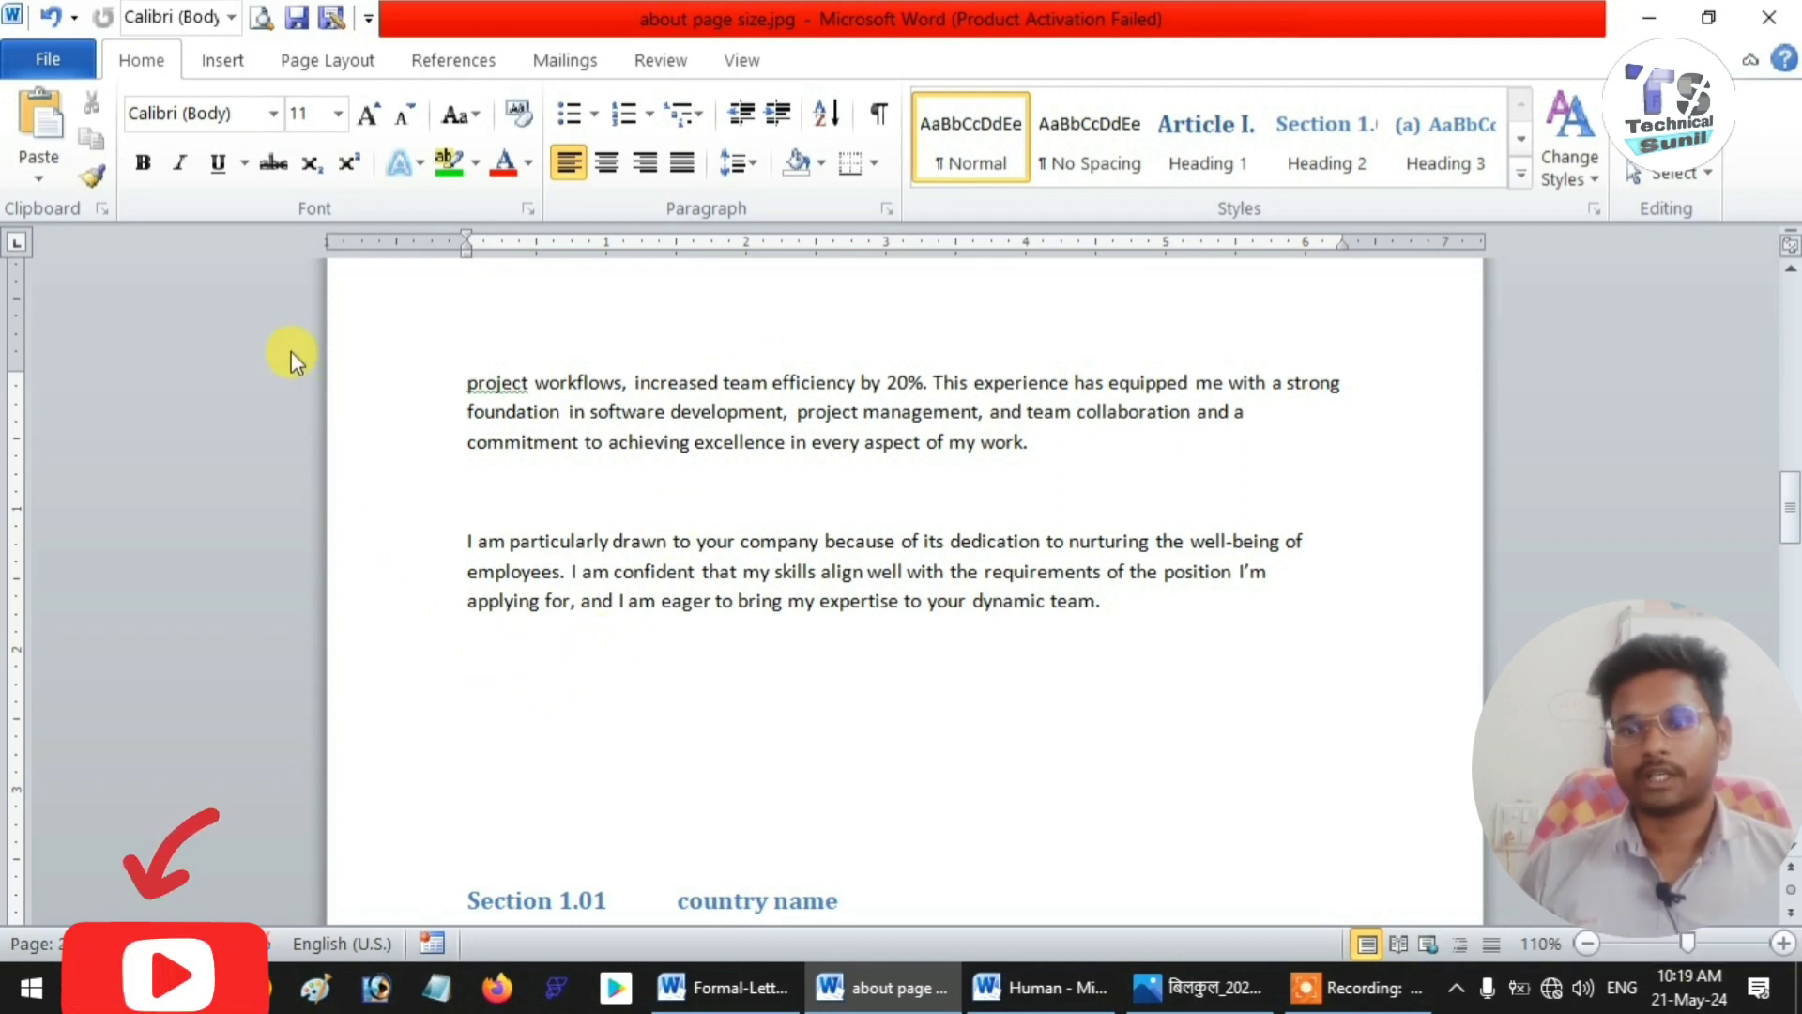
click(35, 120)
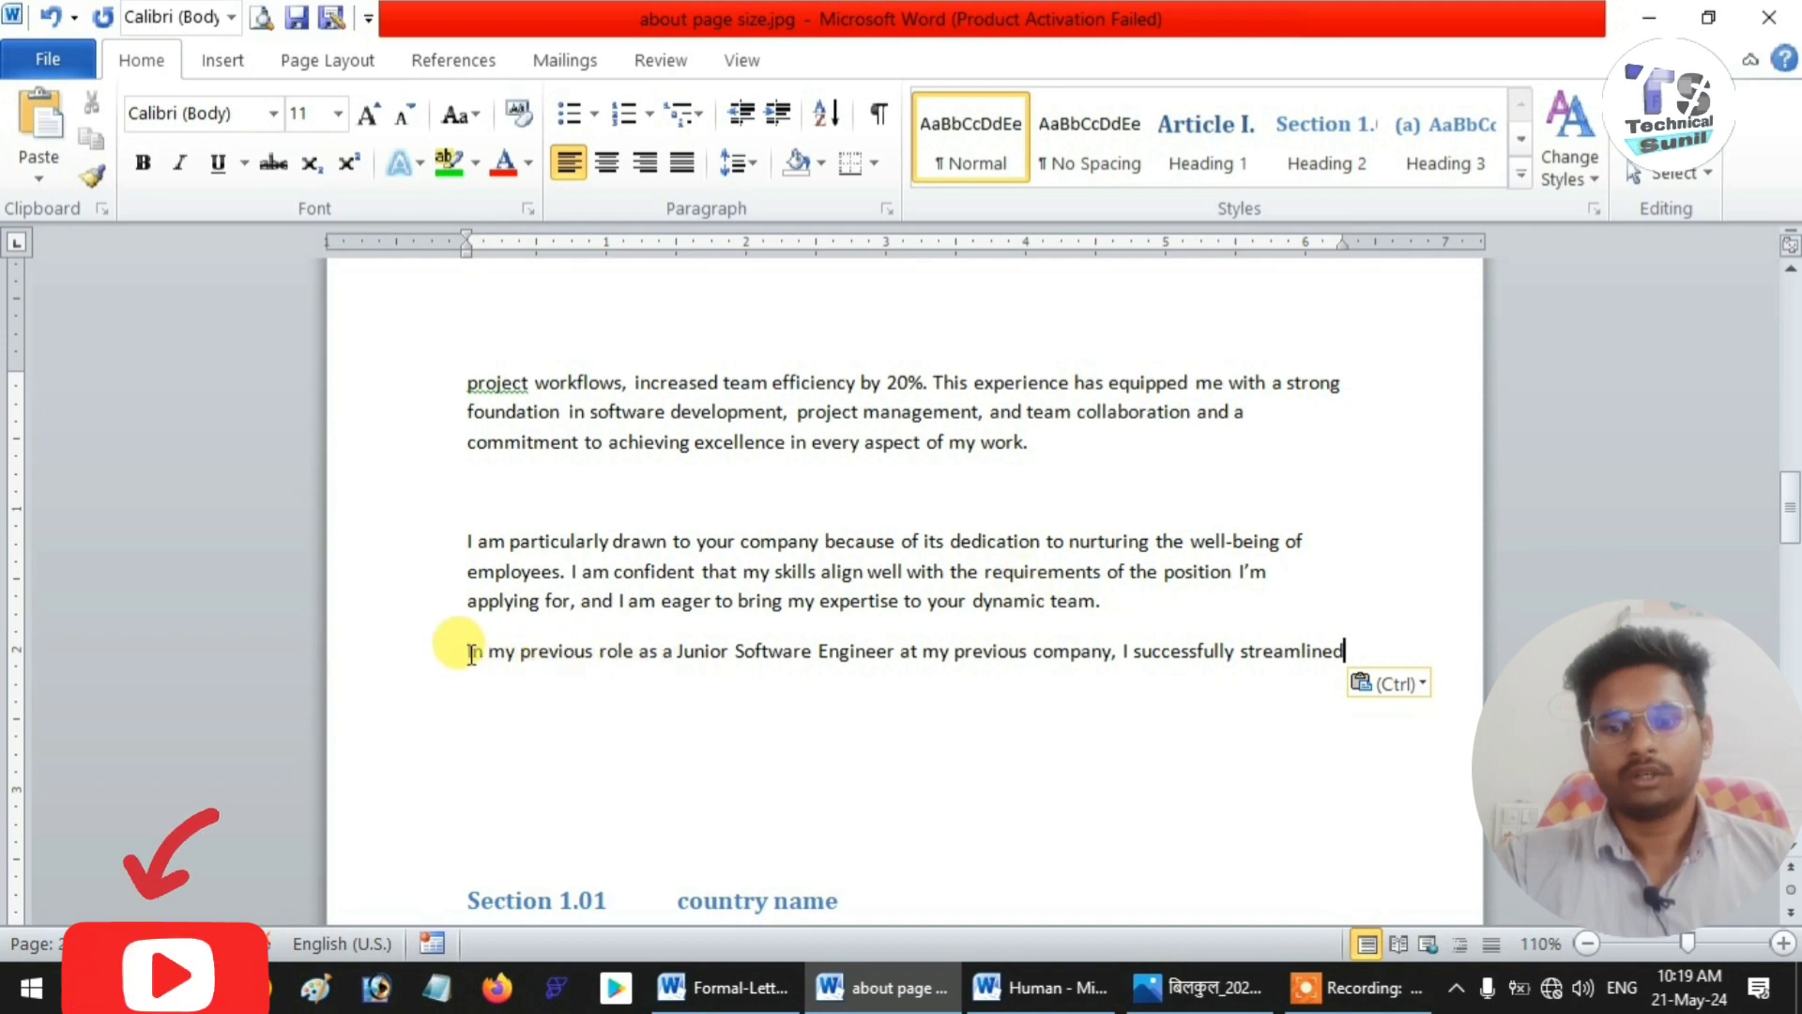
- Copy the pasted "In my previous role" line and show the list of collected clipboard items
drag(467, 651, 1337, 666)
key(ctrl+c)
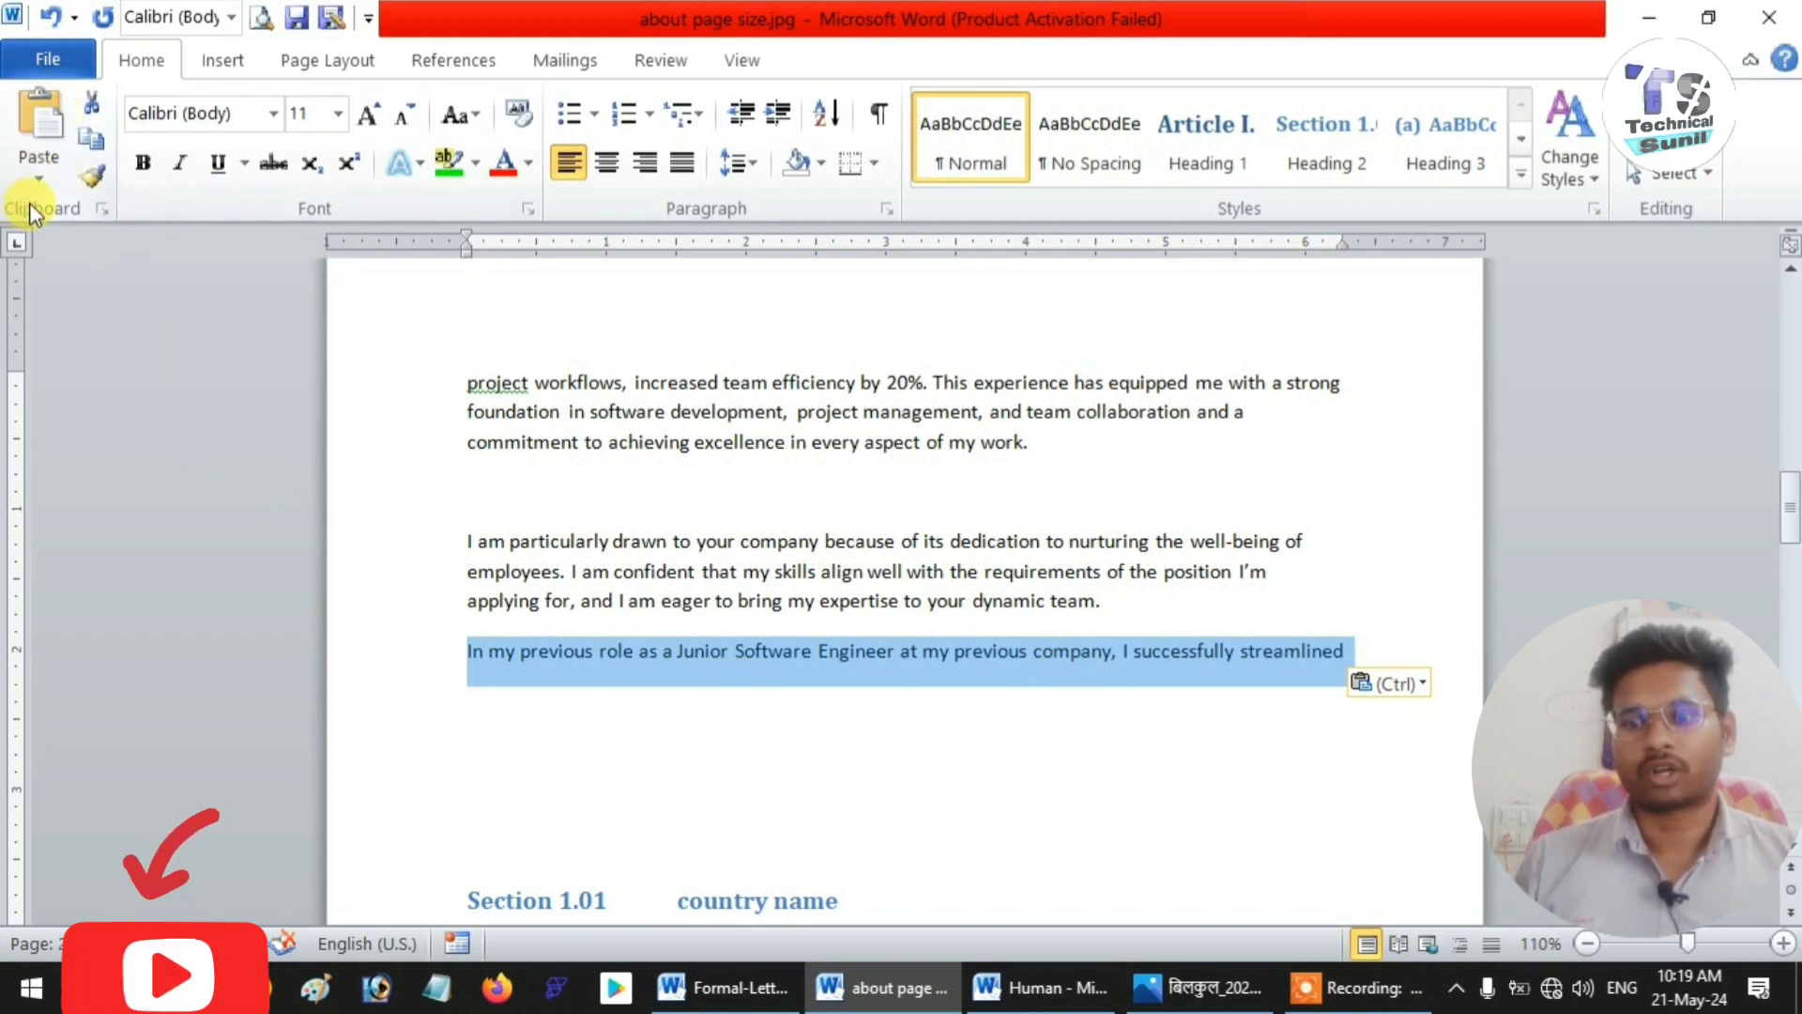
click(105, 210)
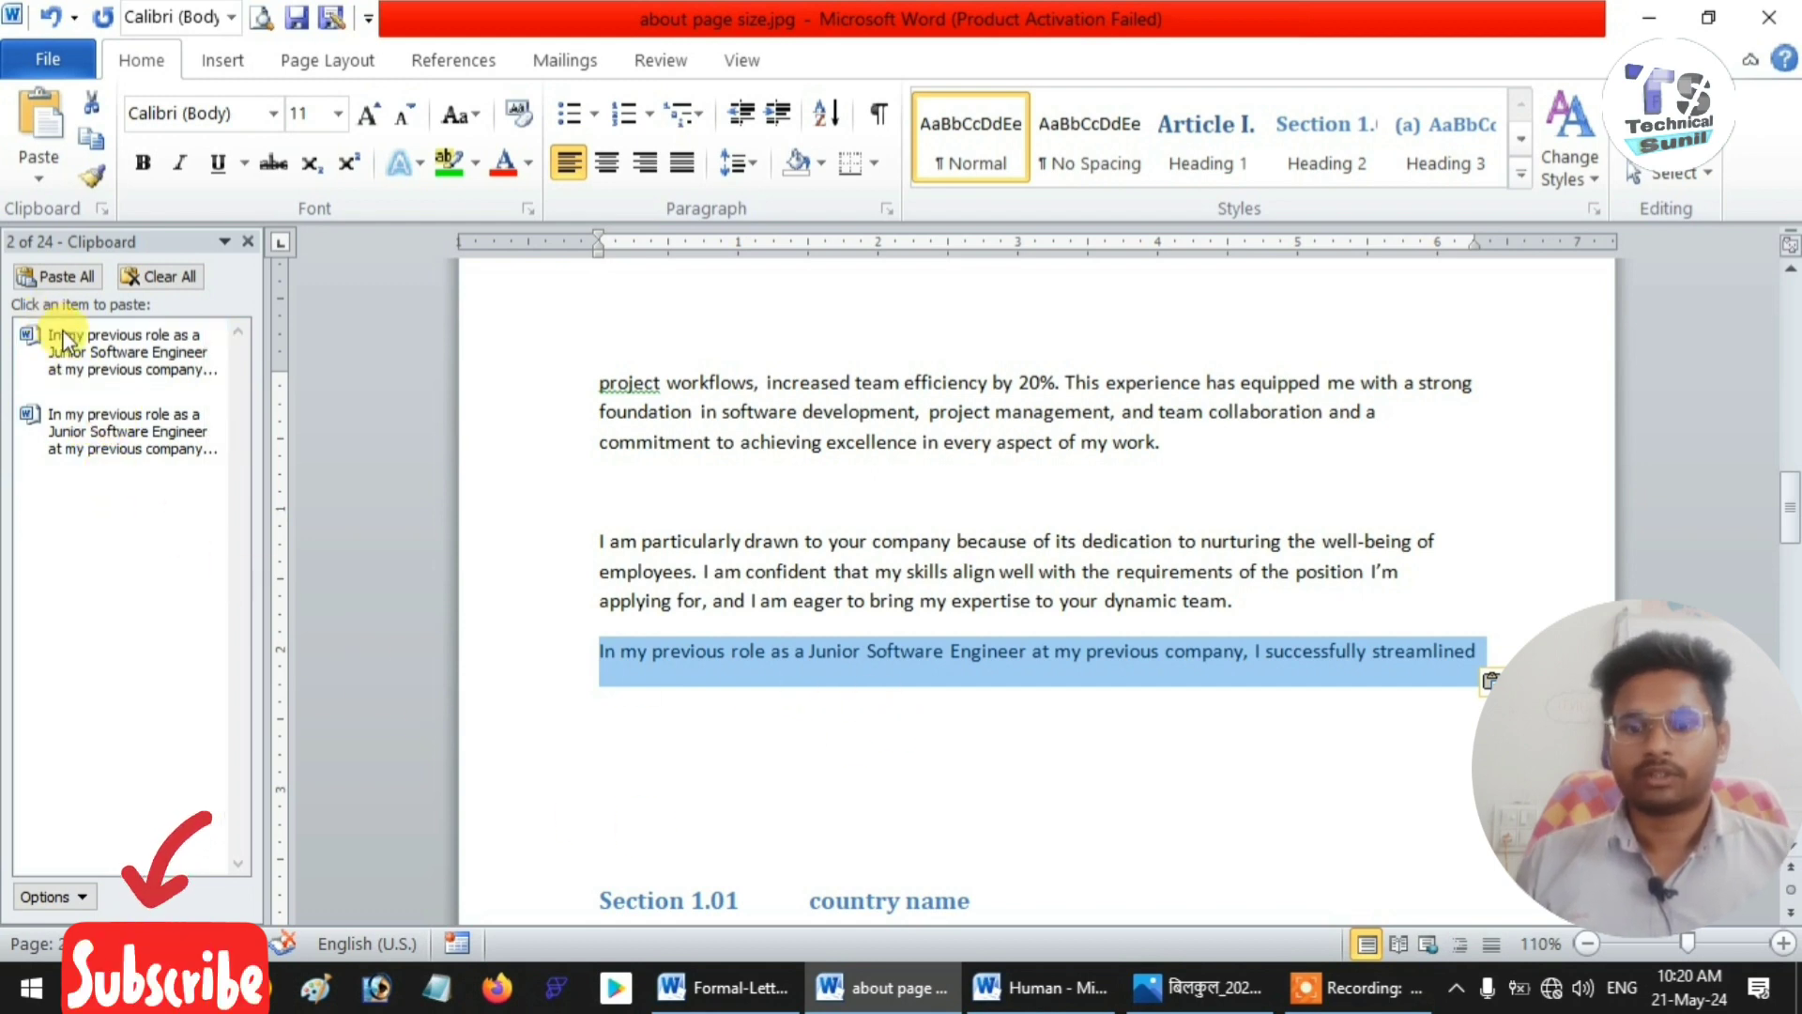
- Paste the newest collected clipboard item onto two new lines below the "In my previous role" line
click(1525, 639)
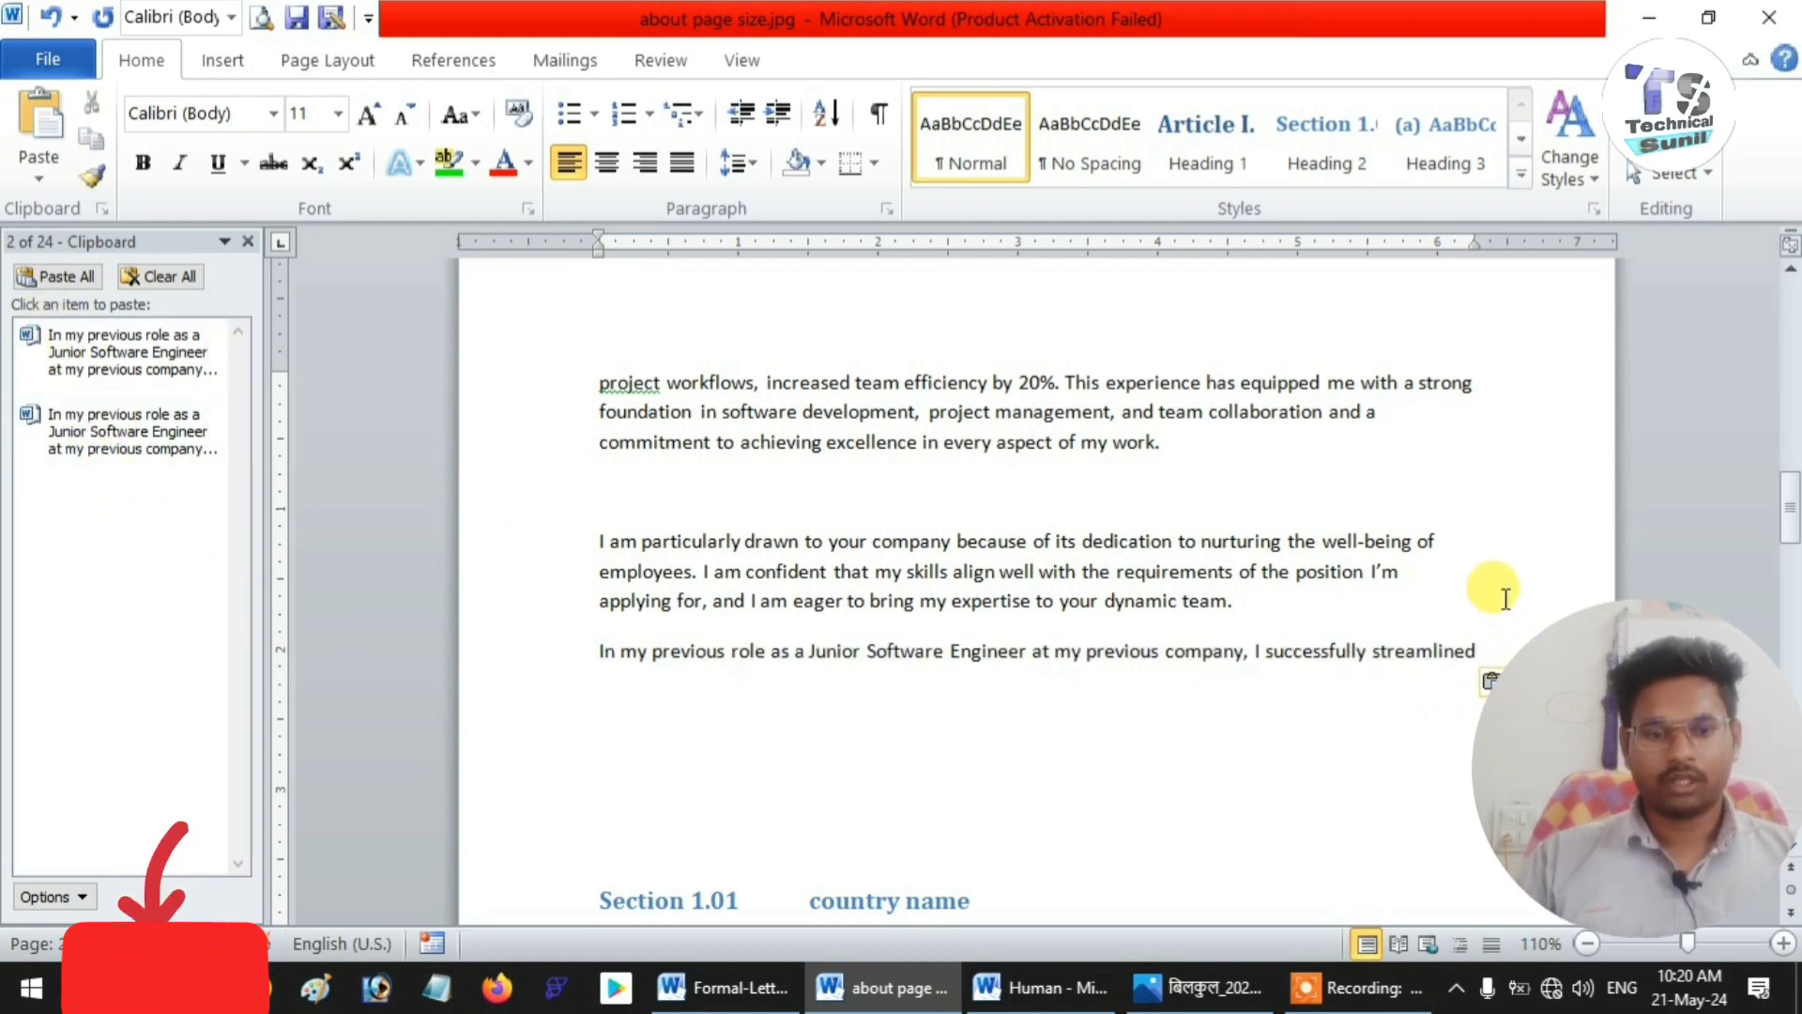
key(Return)
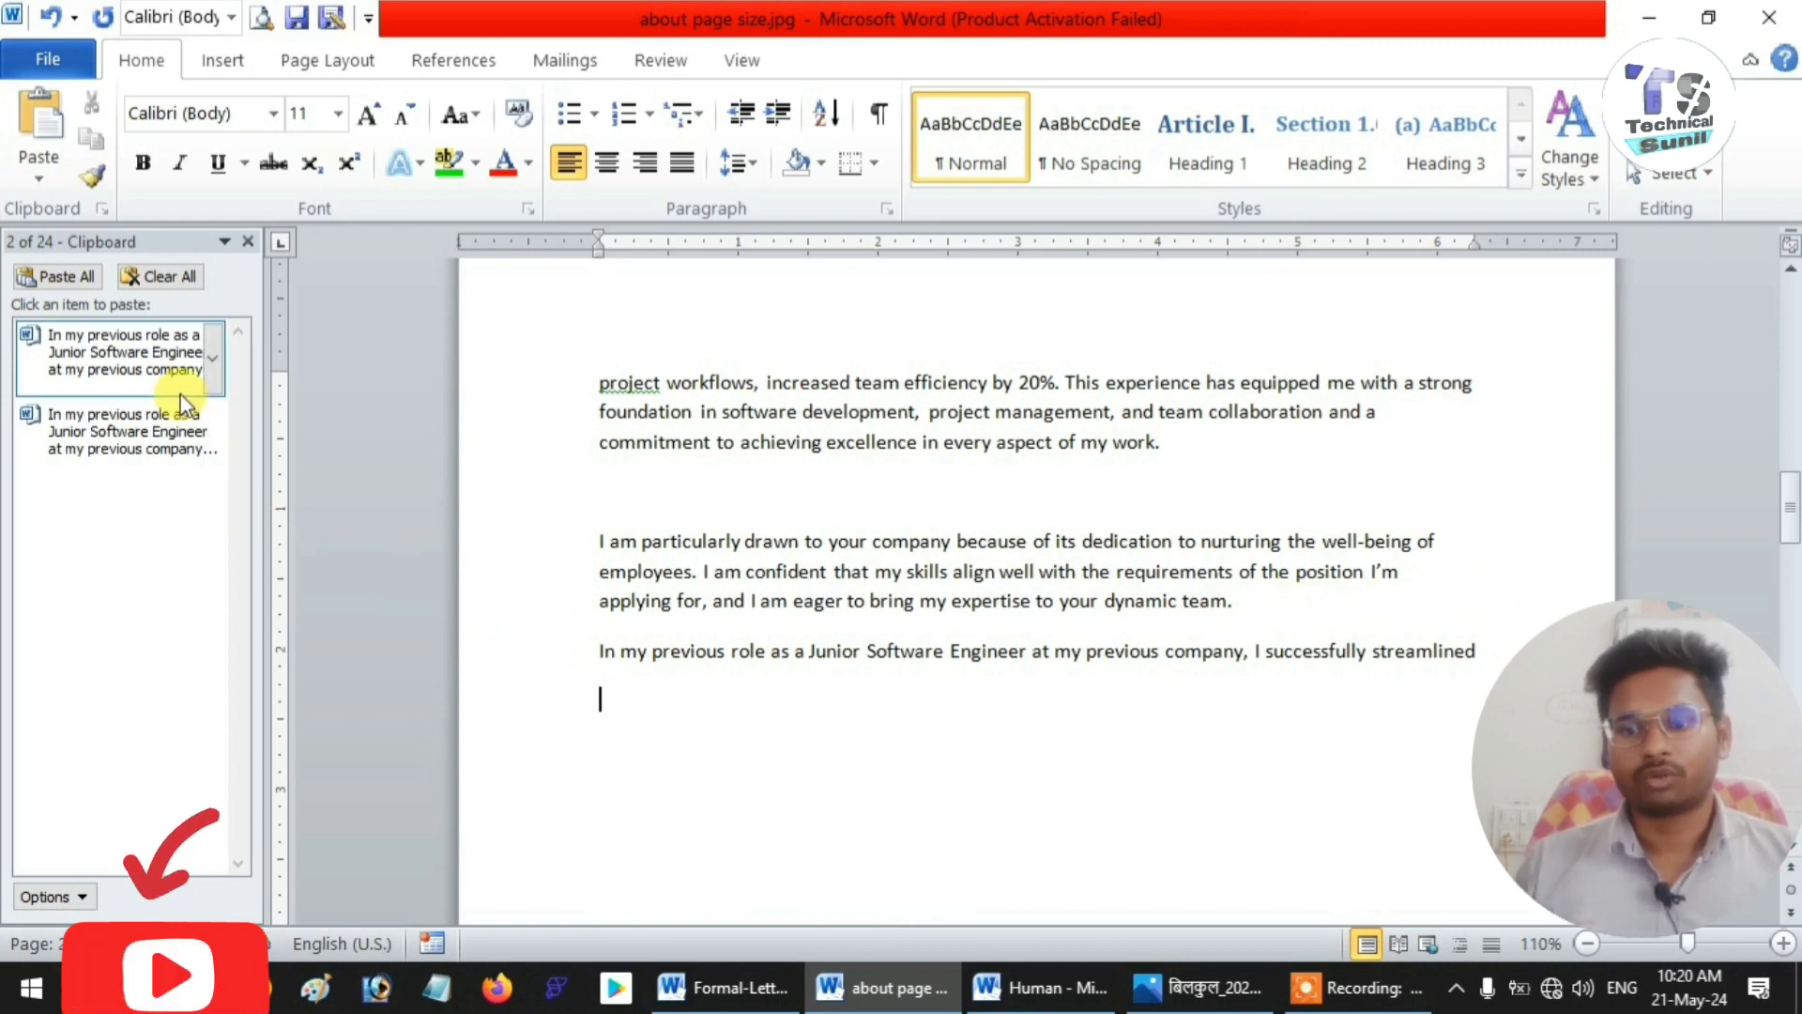
click(105, 351)
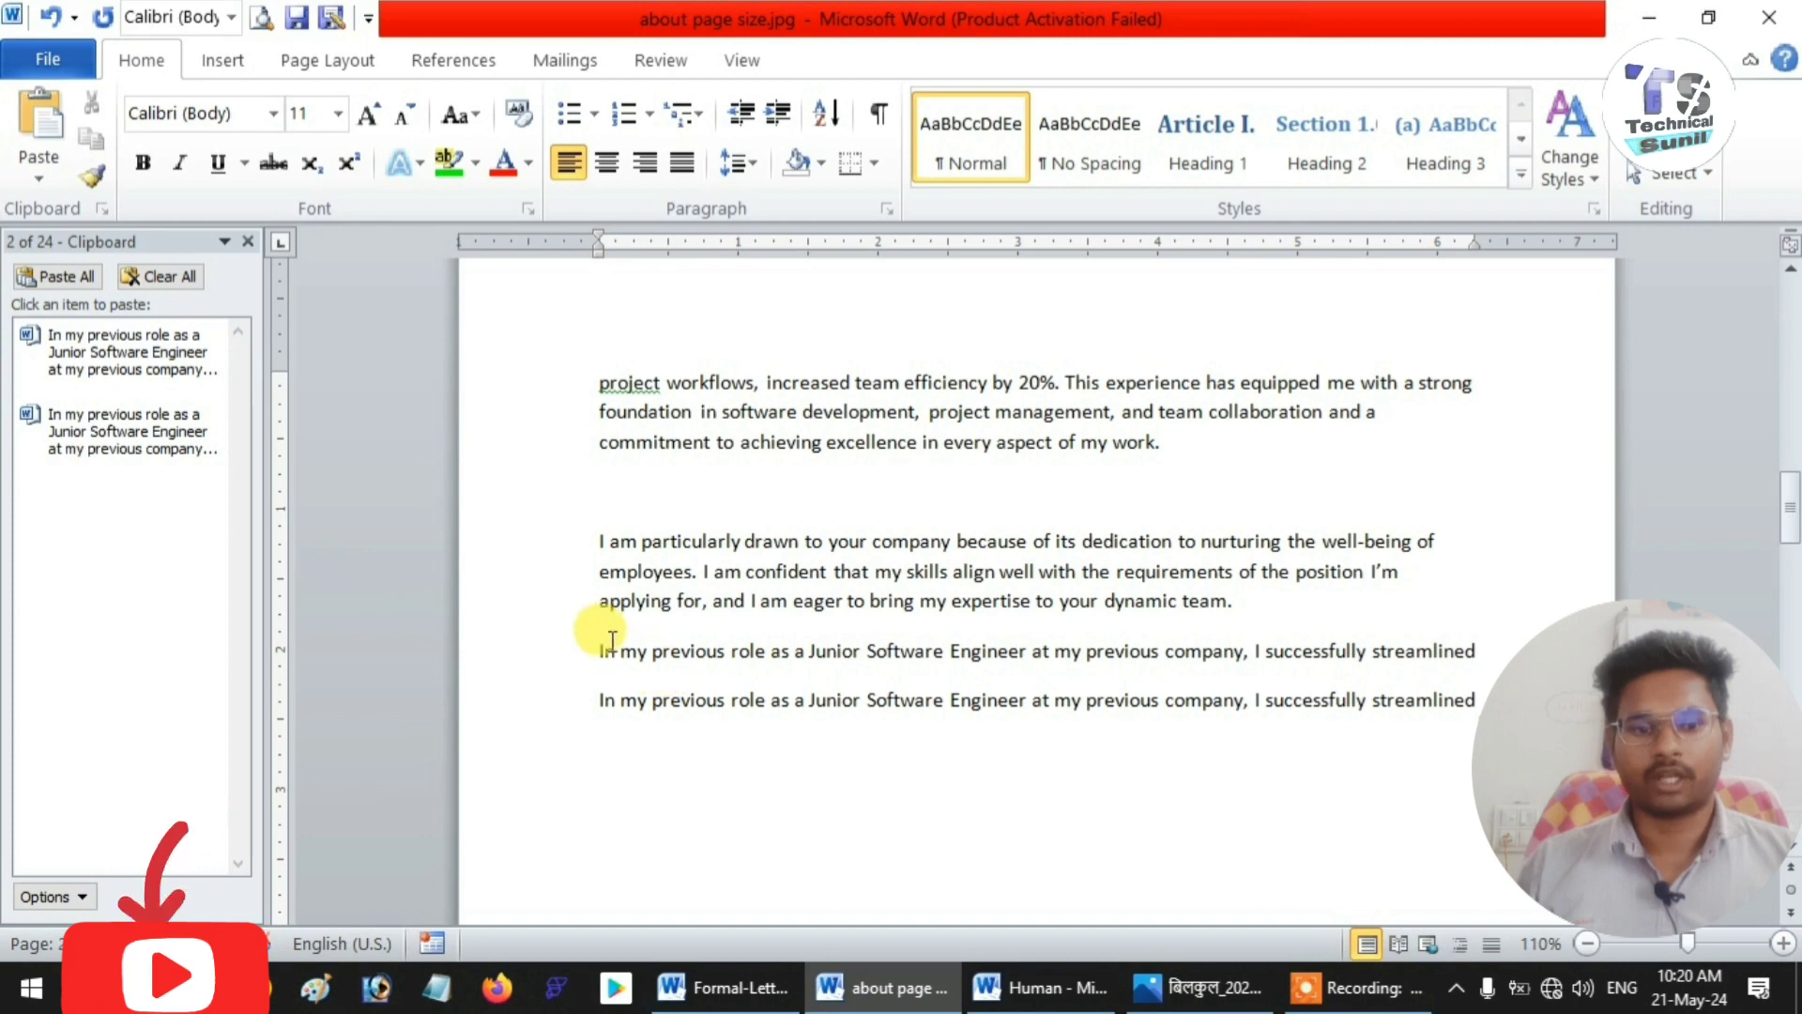
key(Return)
click(122, 351)
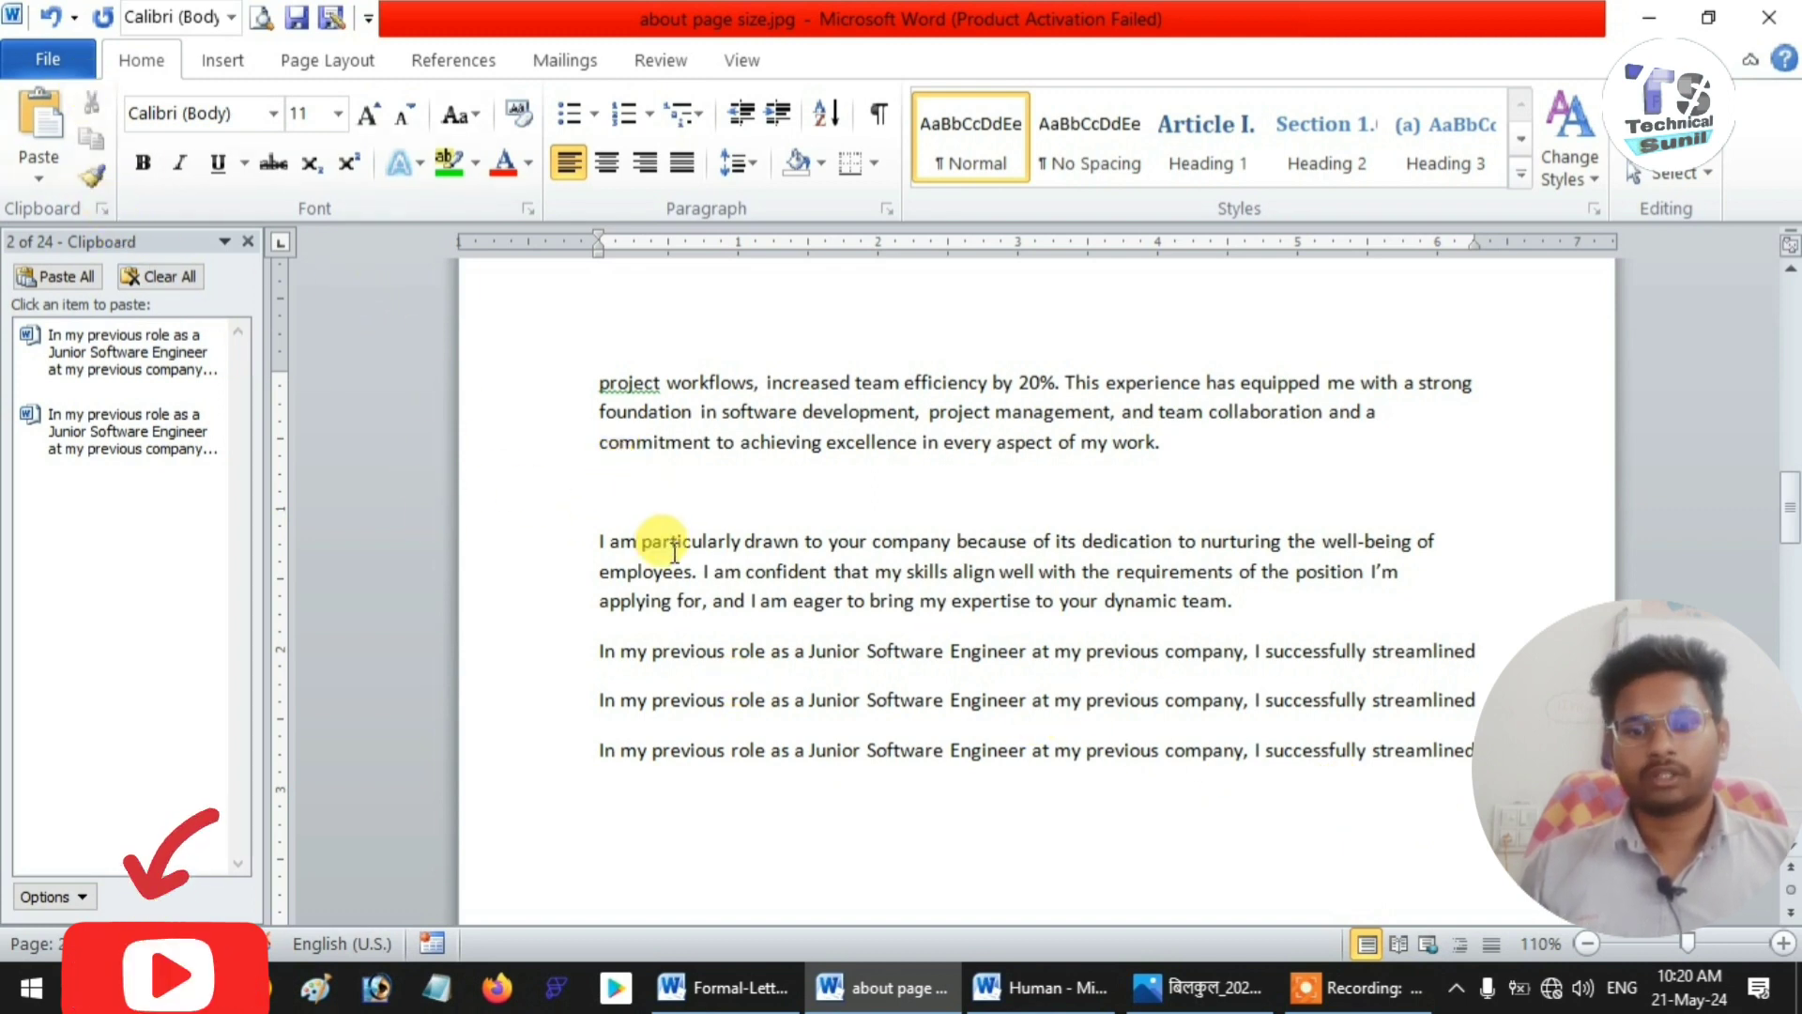
- Copy the whole "I am particularly drawn" paragraph
click(552, 756)
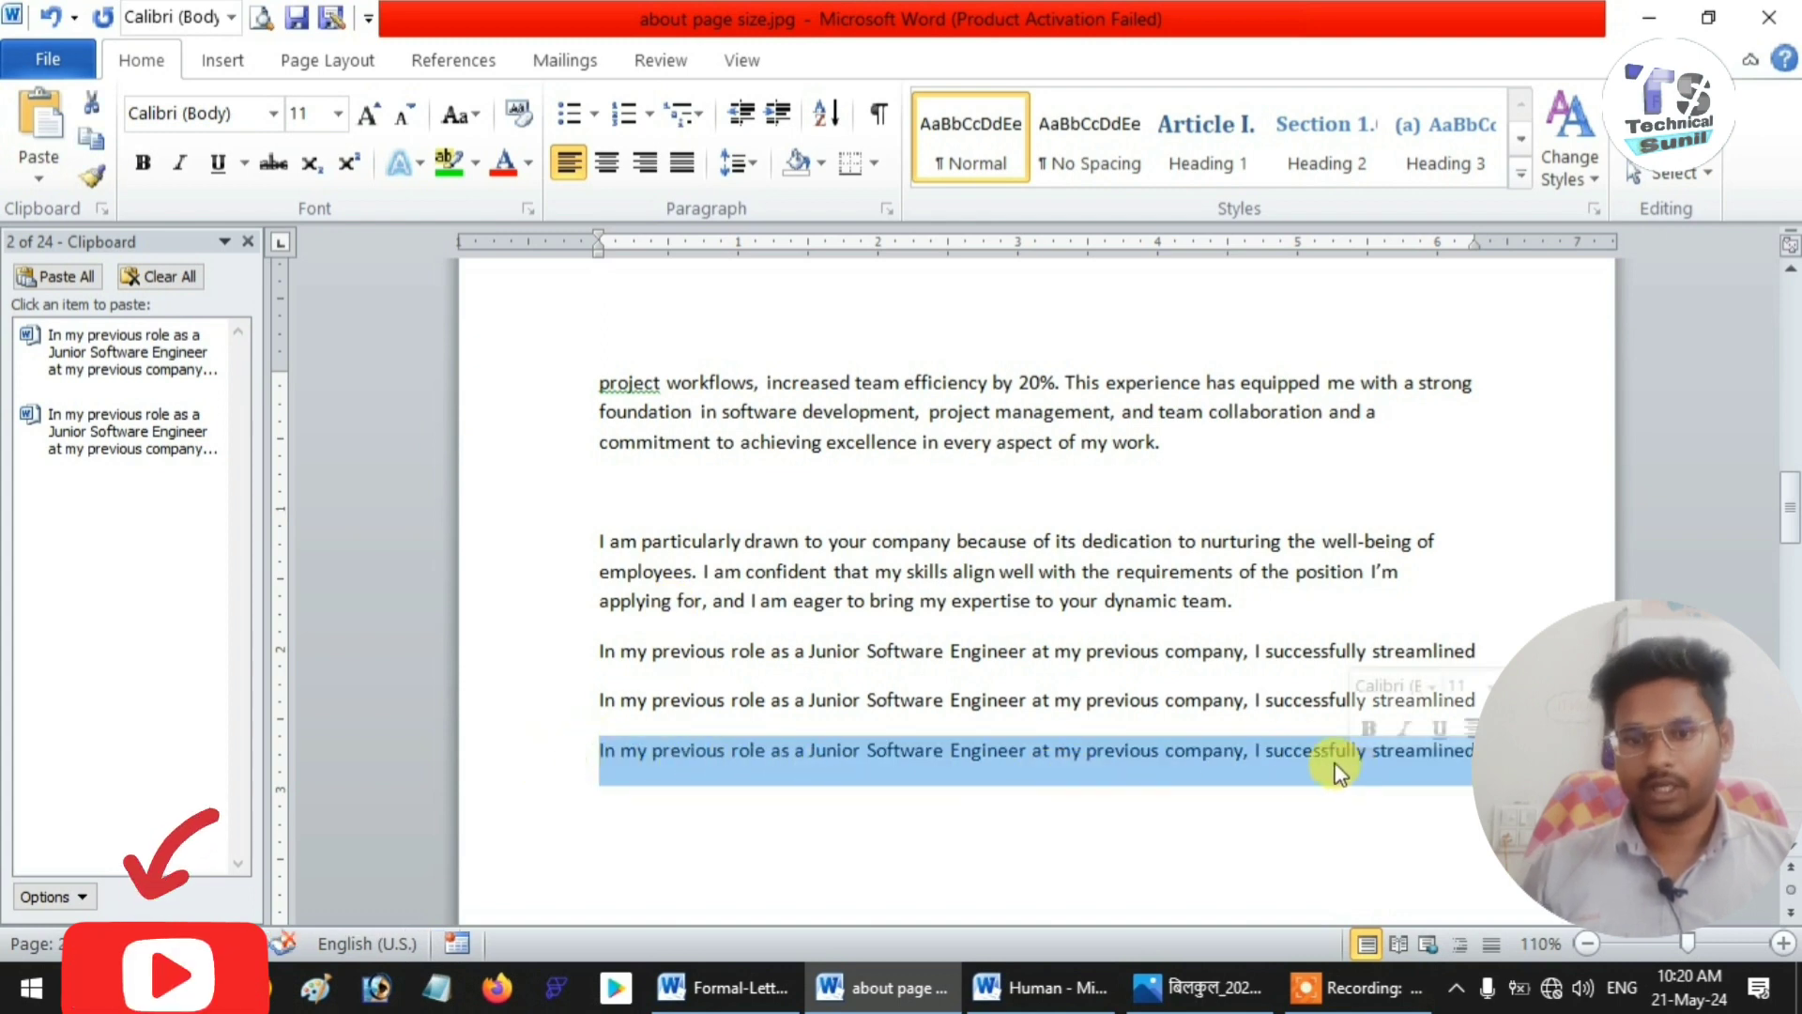
drag(591, 512, 1197, 609)
click(1206, 604)
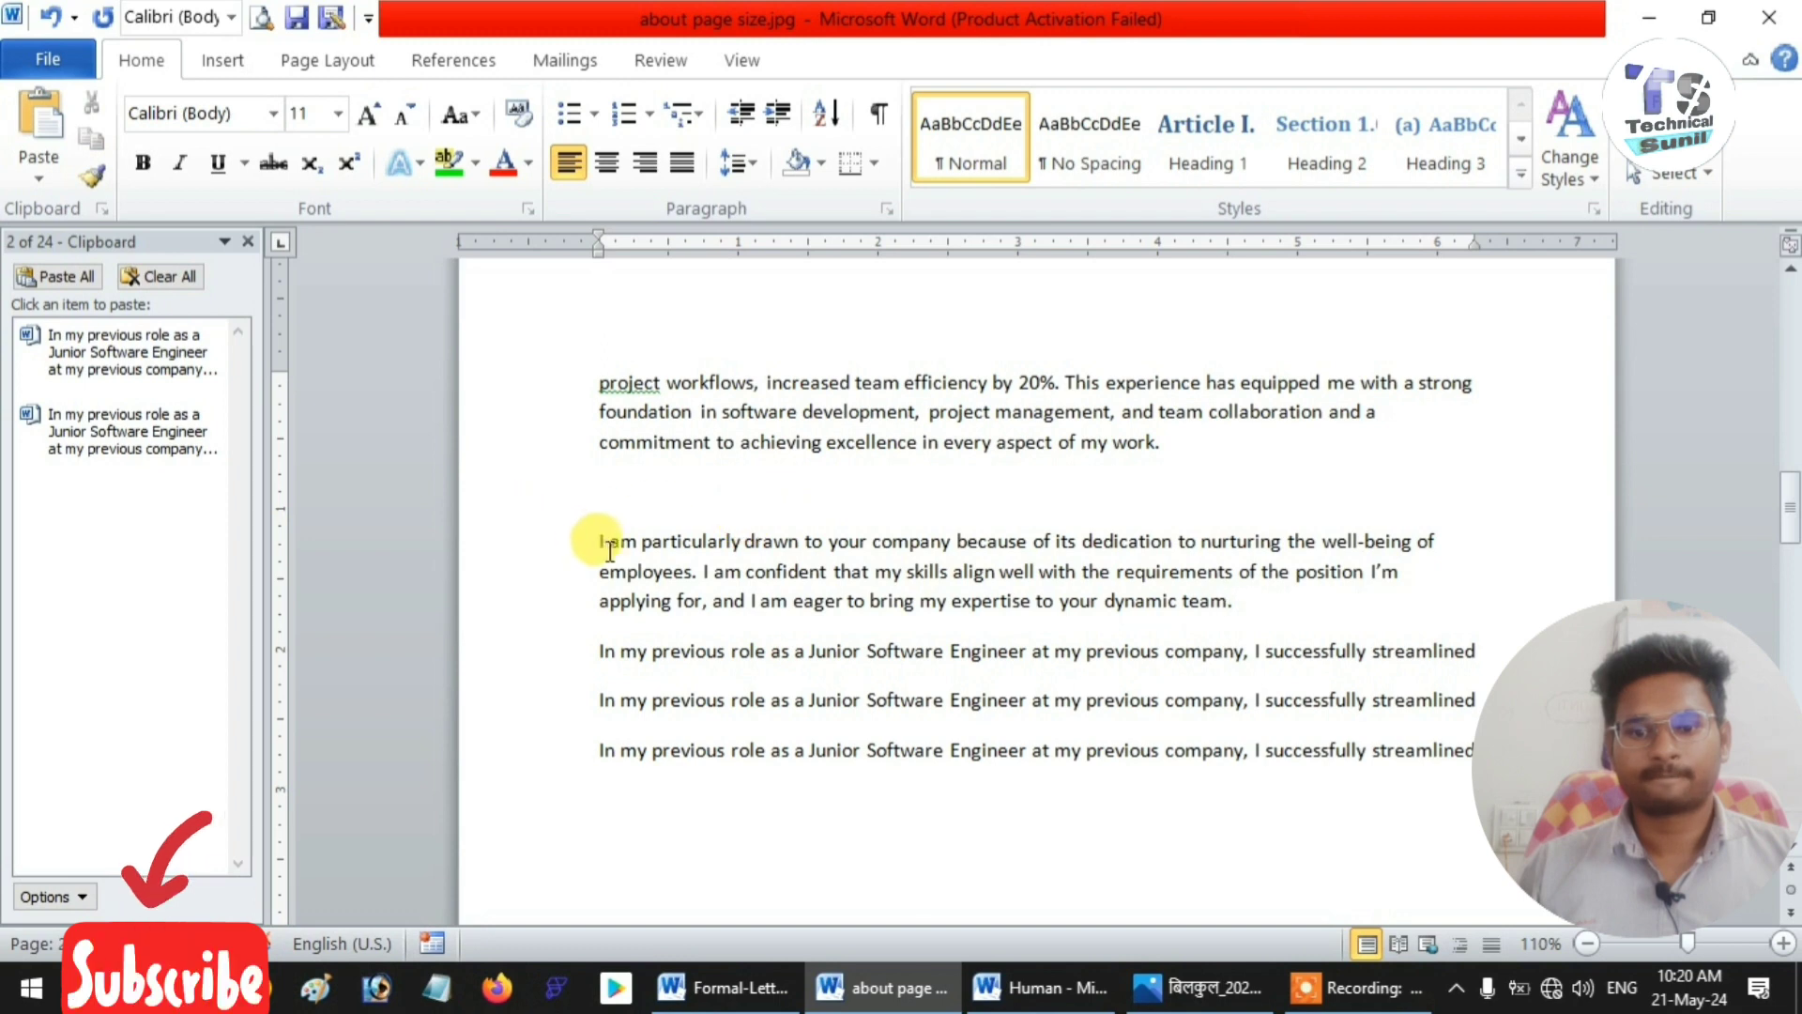
drag(610, 549, 1215, 606)
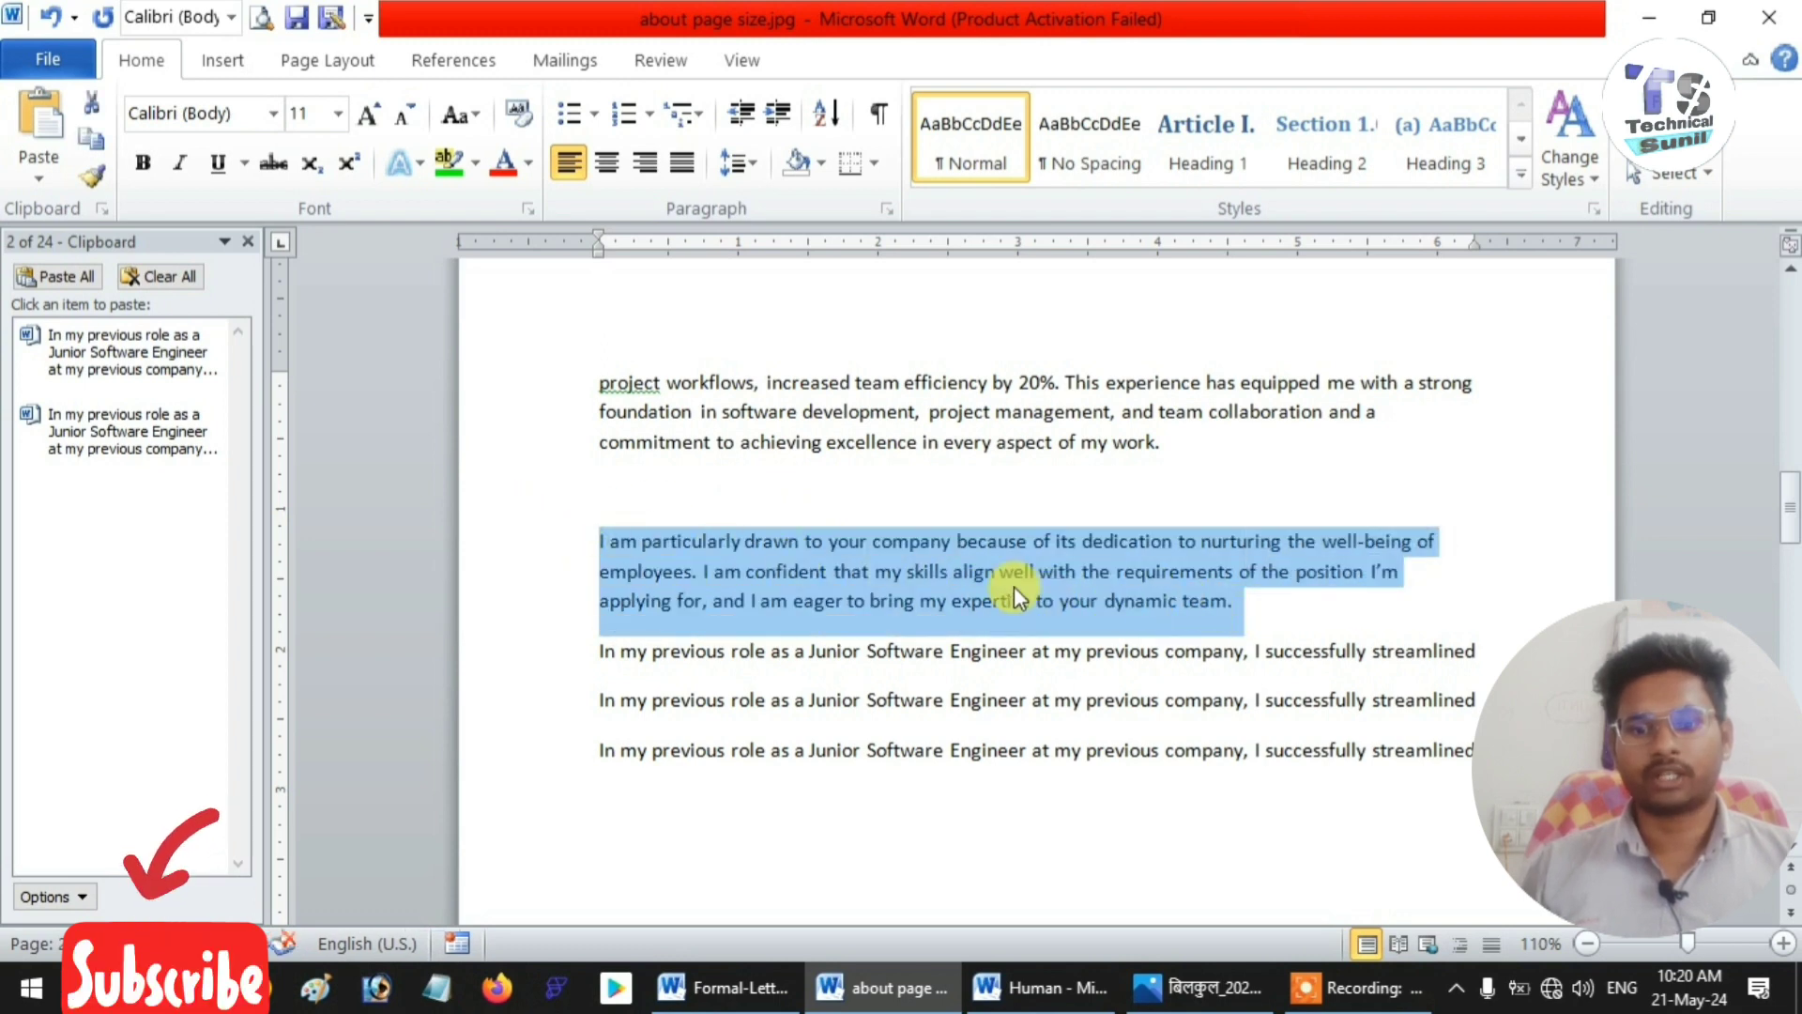
click(100, 150)
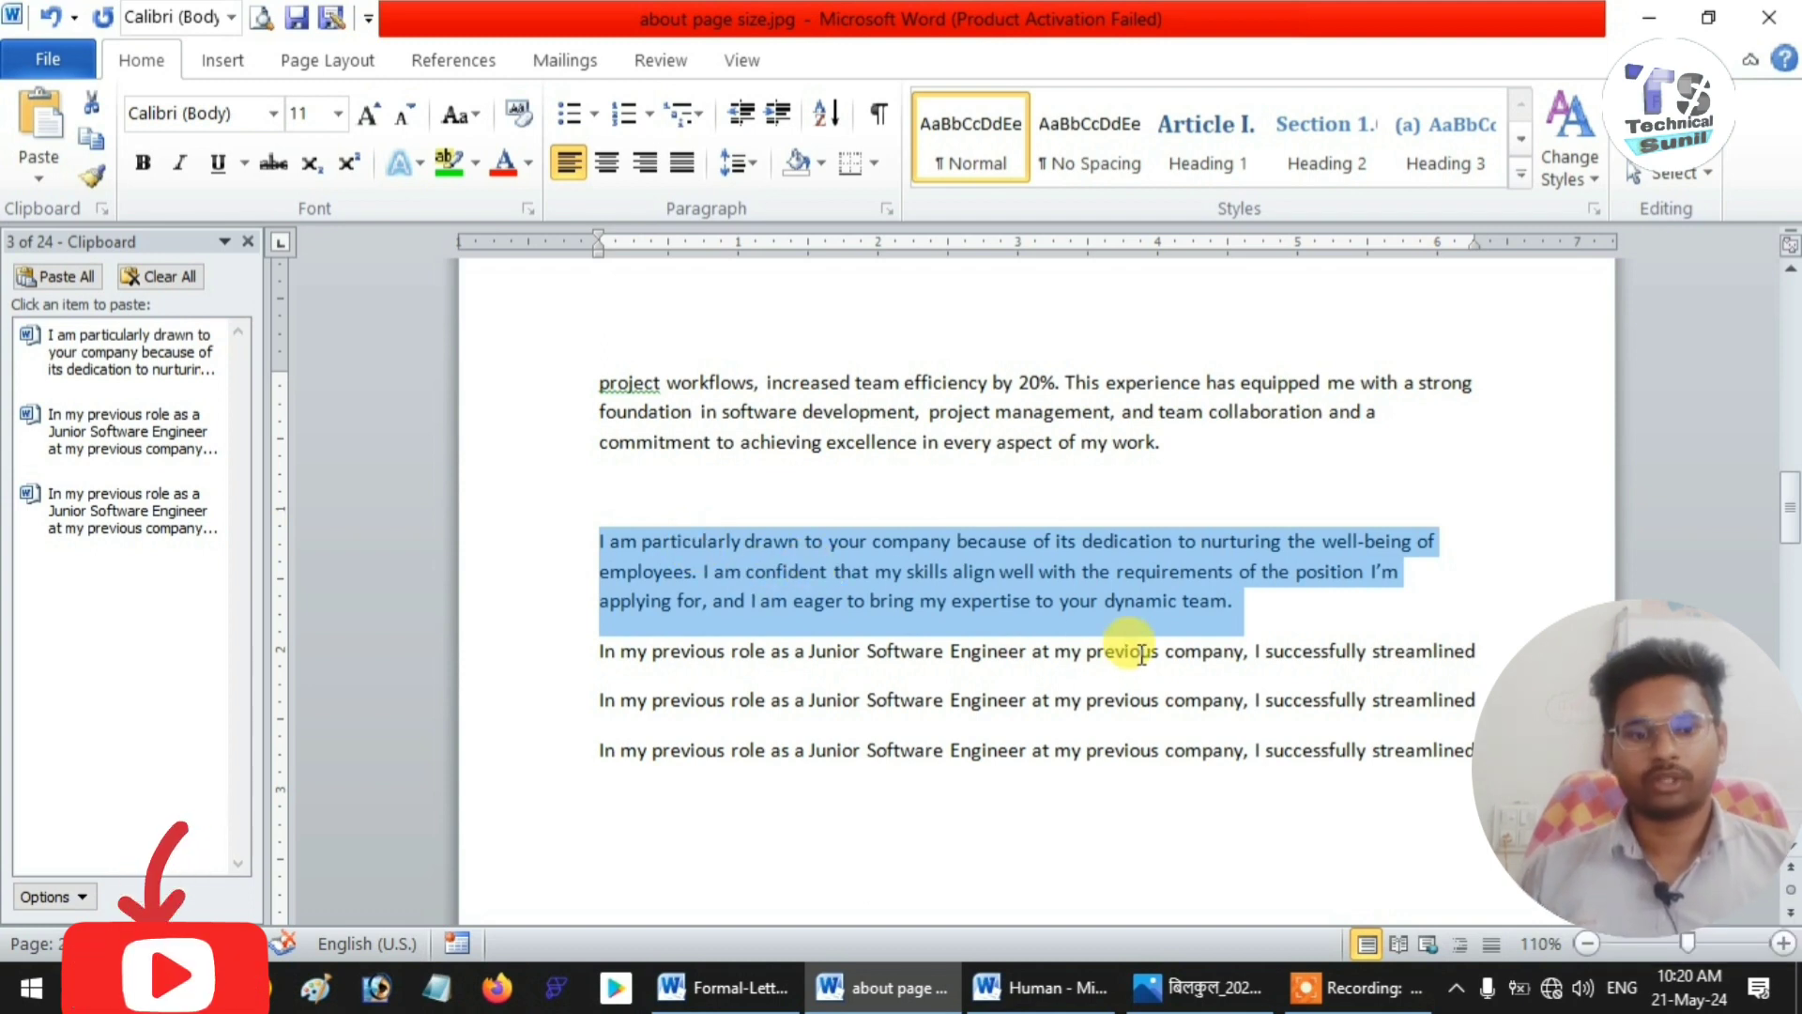
- Paste the copied "I am particularly drawn" paragraph twice below the last "In my previous role" line
click(1465, 742)
key(Return)
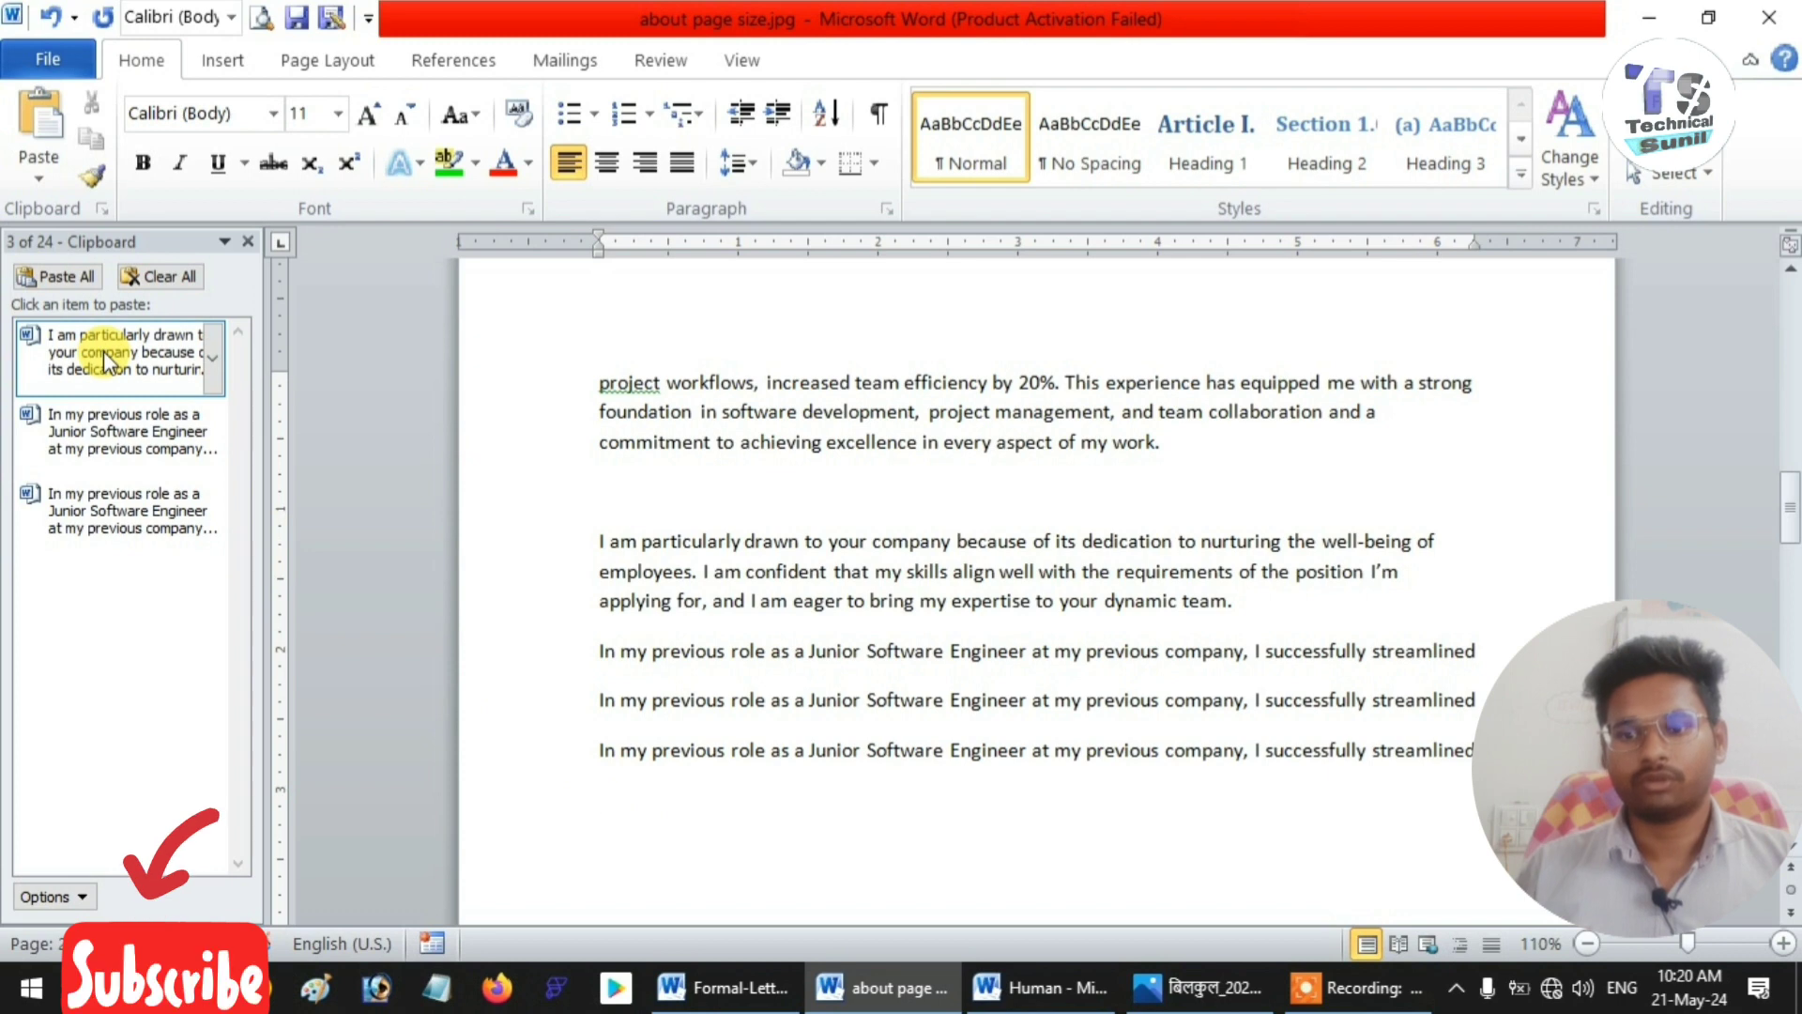
click(25, 122)
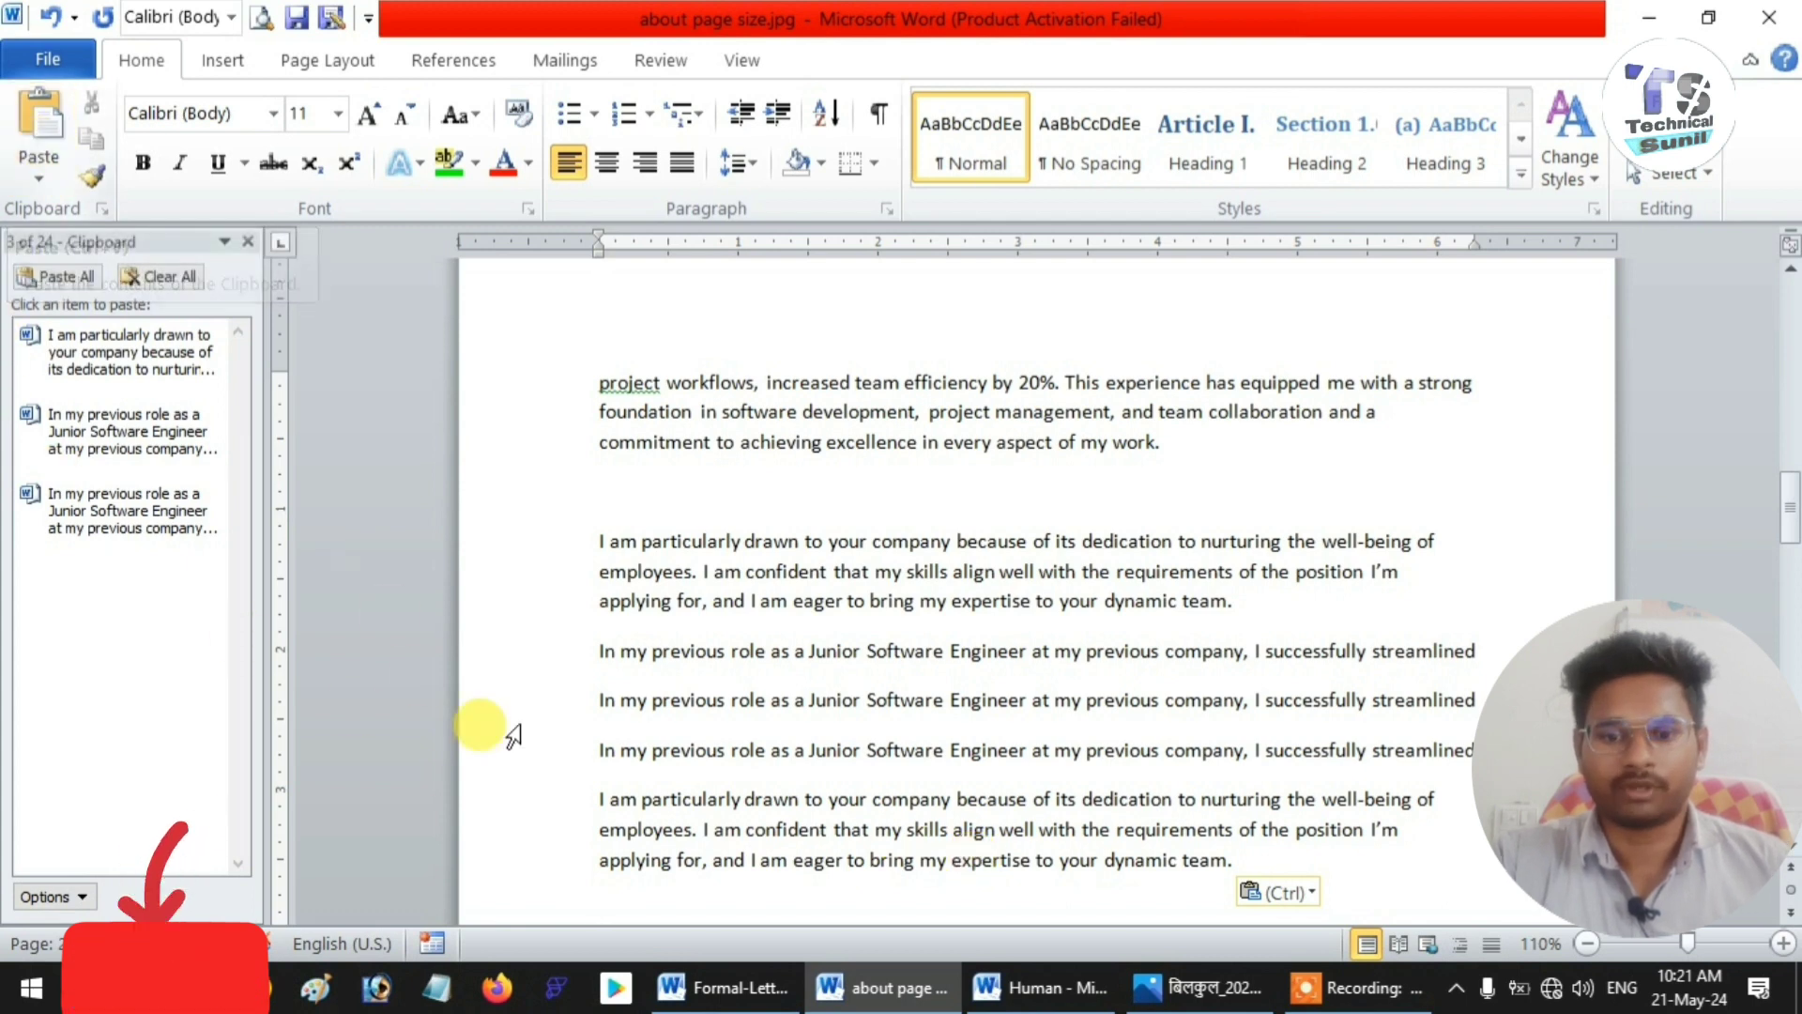
scroll(1065, 822, down, 1)
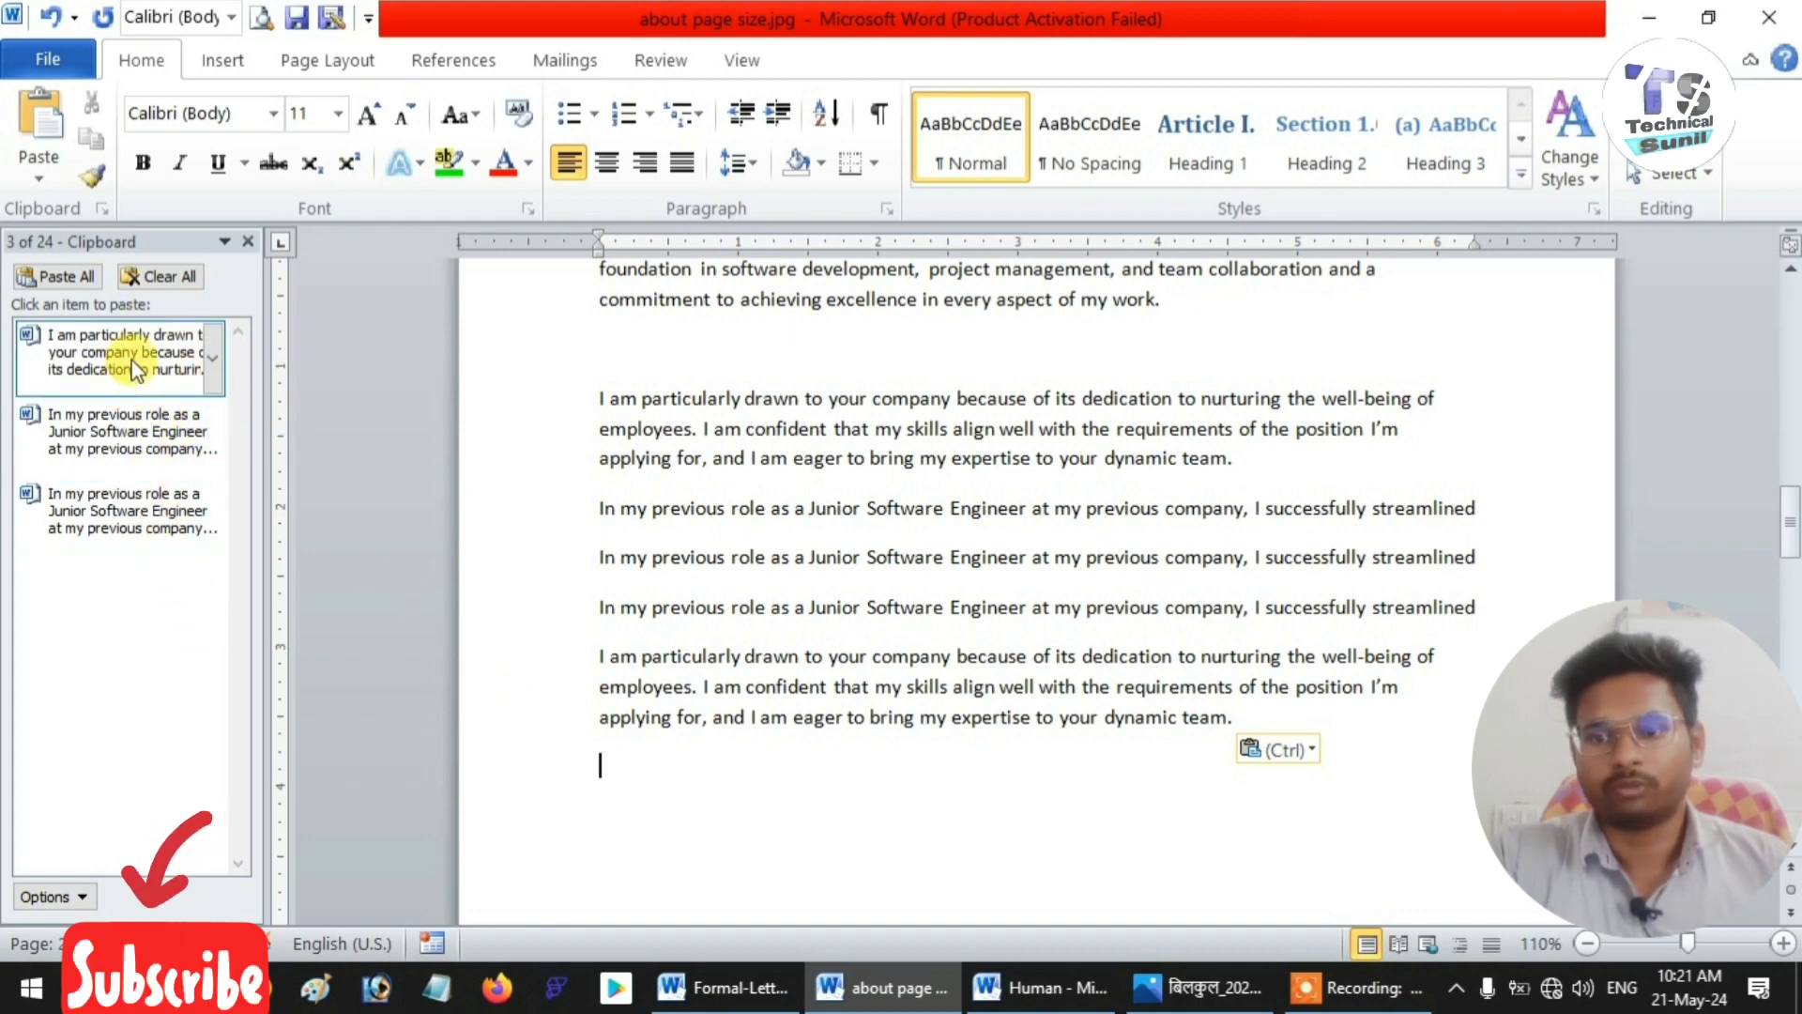
click(86, 346)
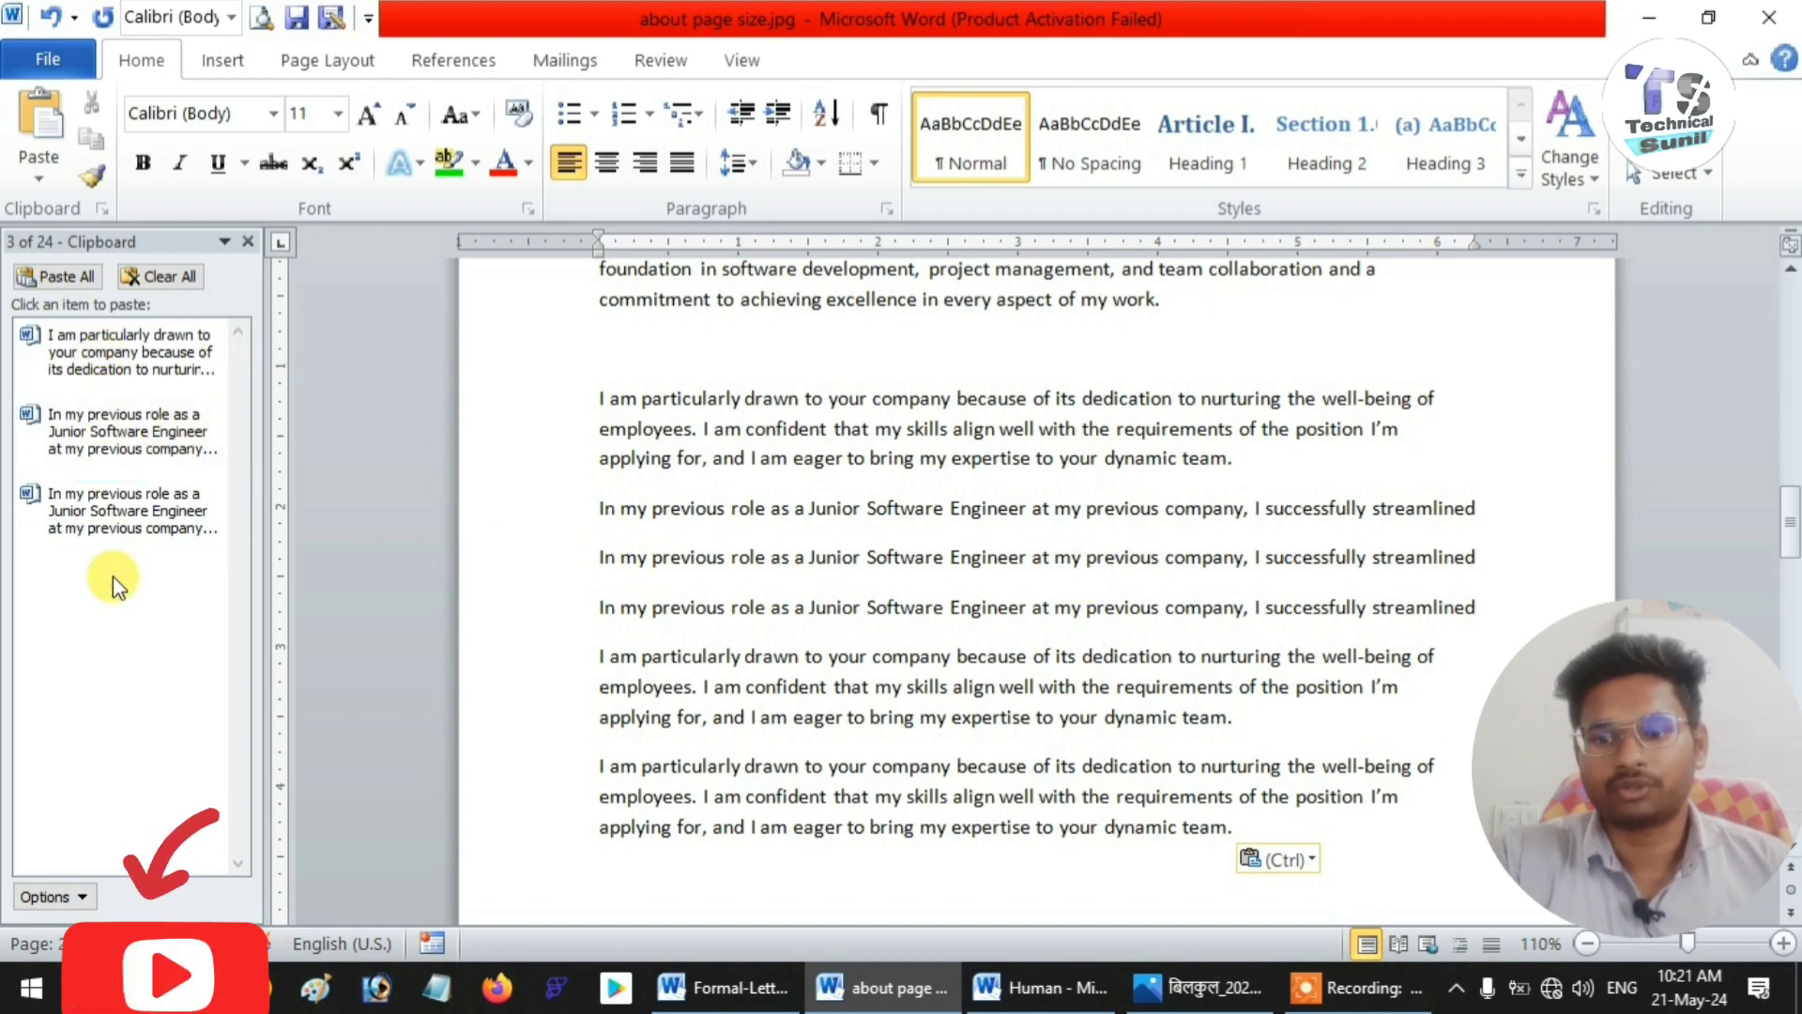
- Paste the oldest collected clipboard item at the end, followed by the single-line "In my previous role" item, and select that line
click(112, 513)
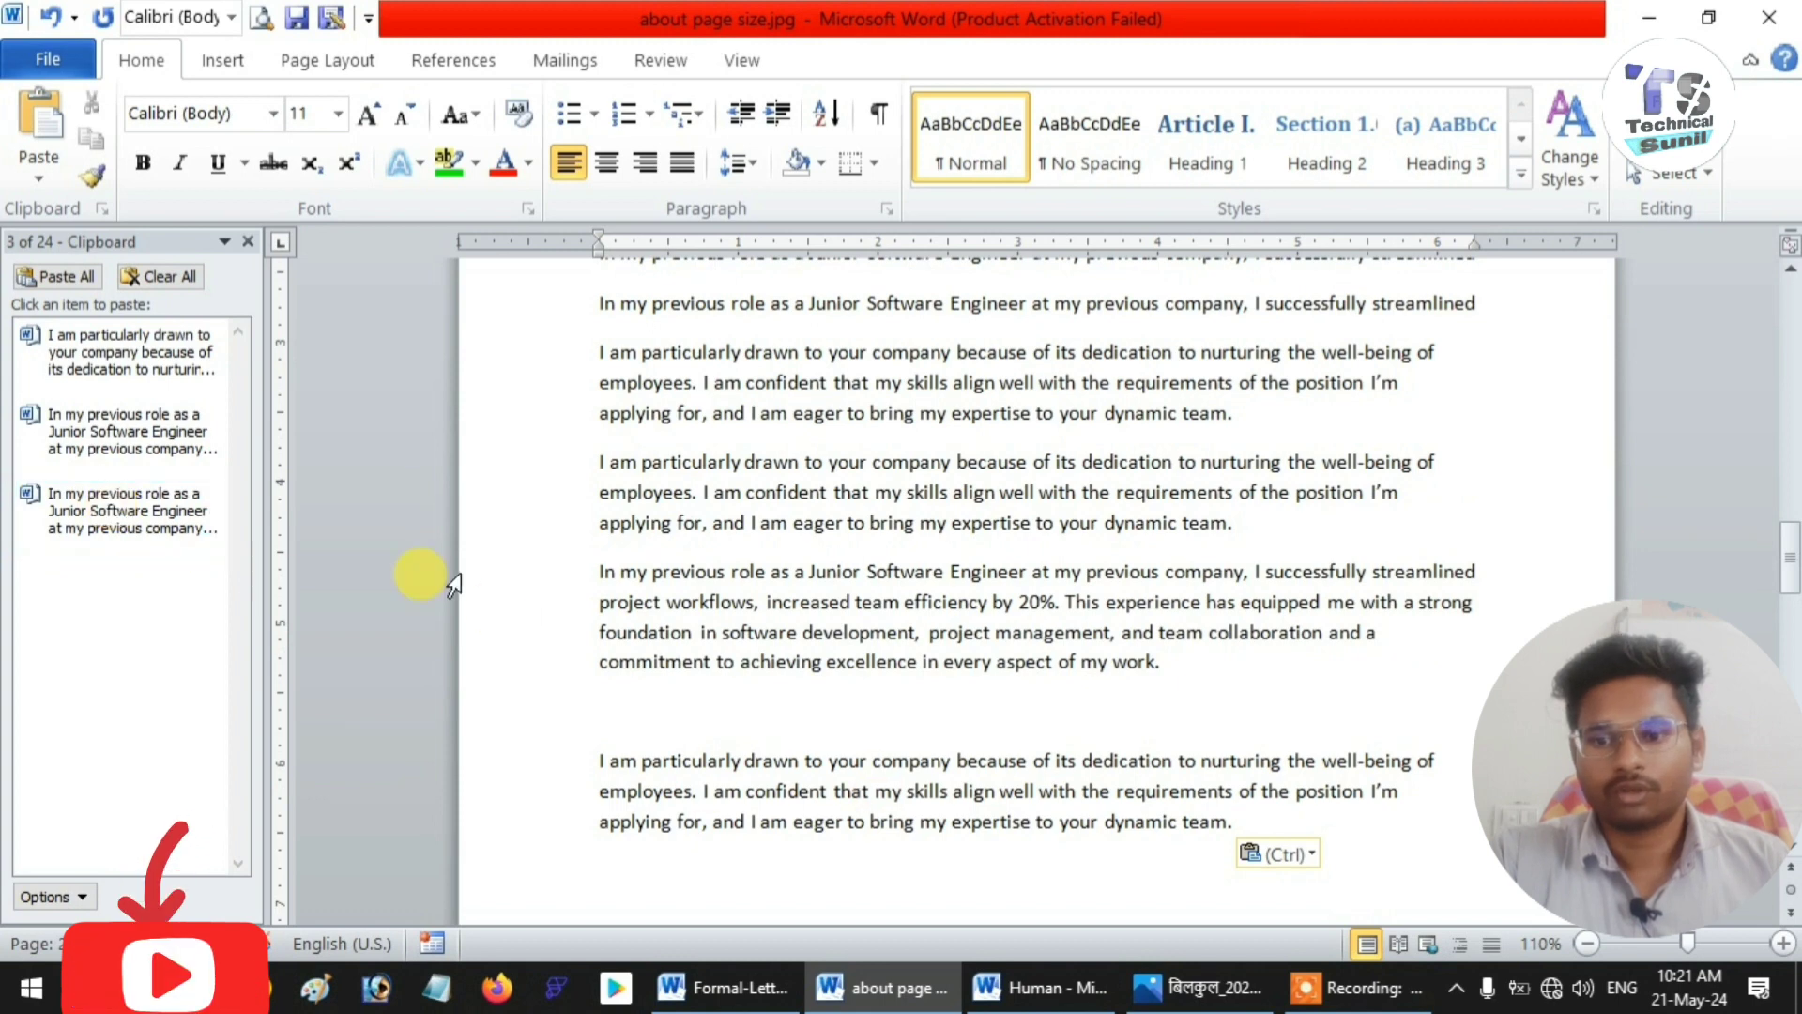
click(143, 432)
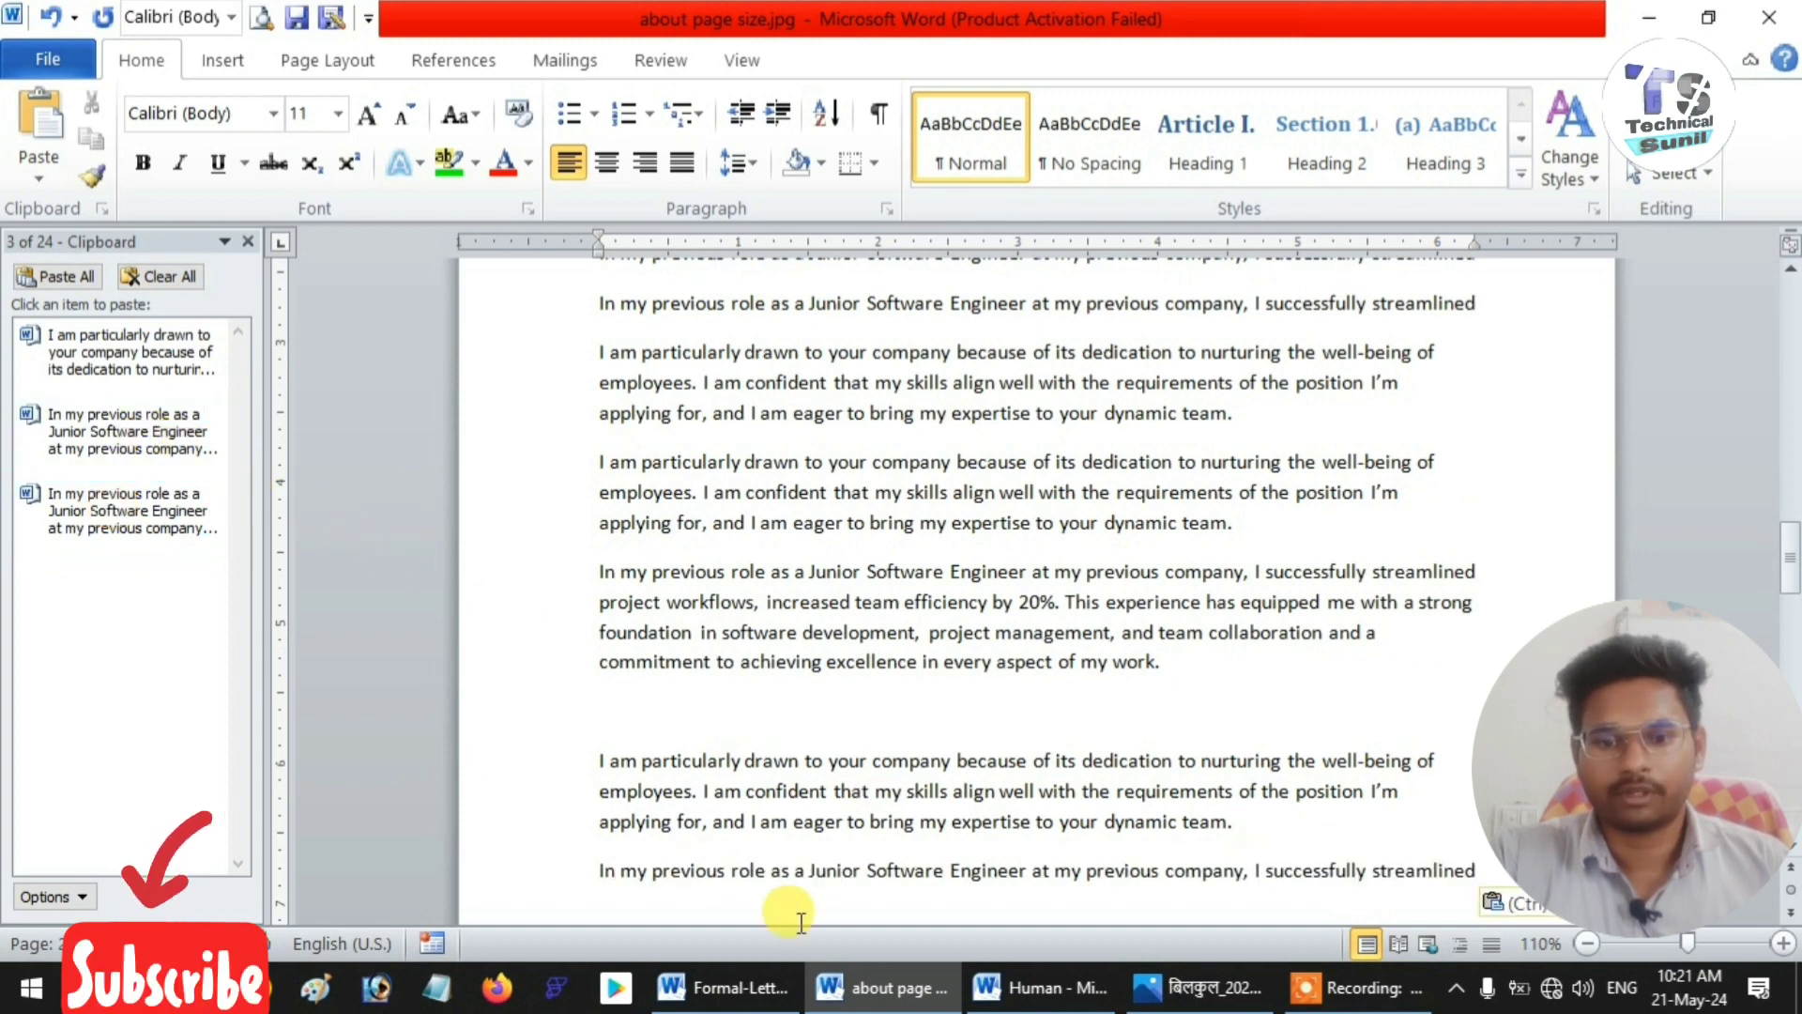
scroll(695, 844, down, 1)
drag(598, 796, 1400, 832)
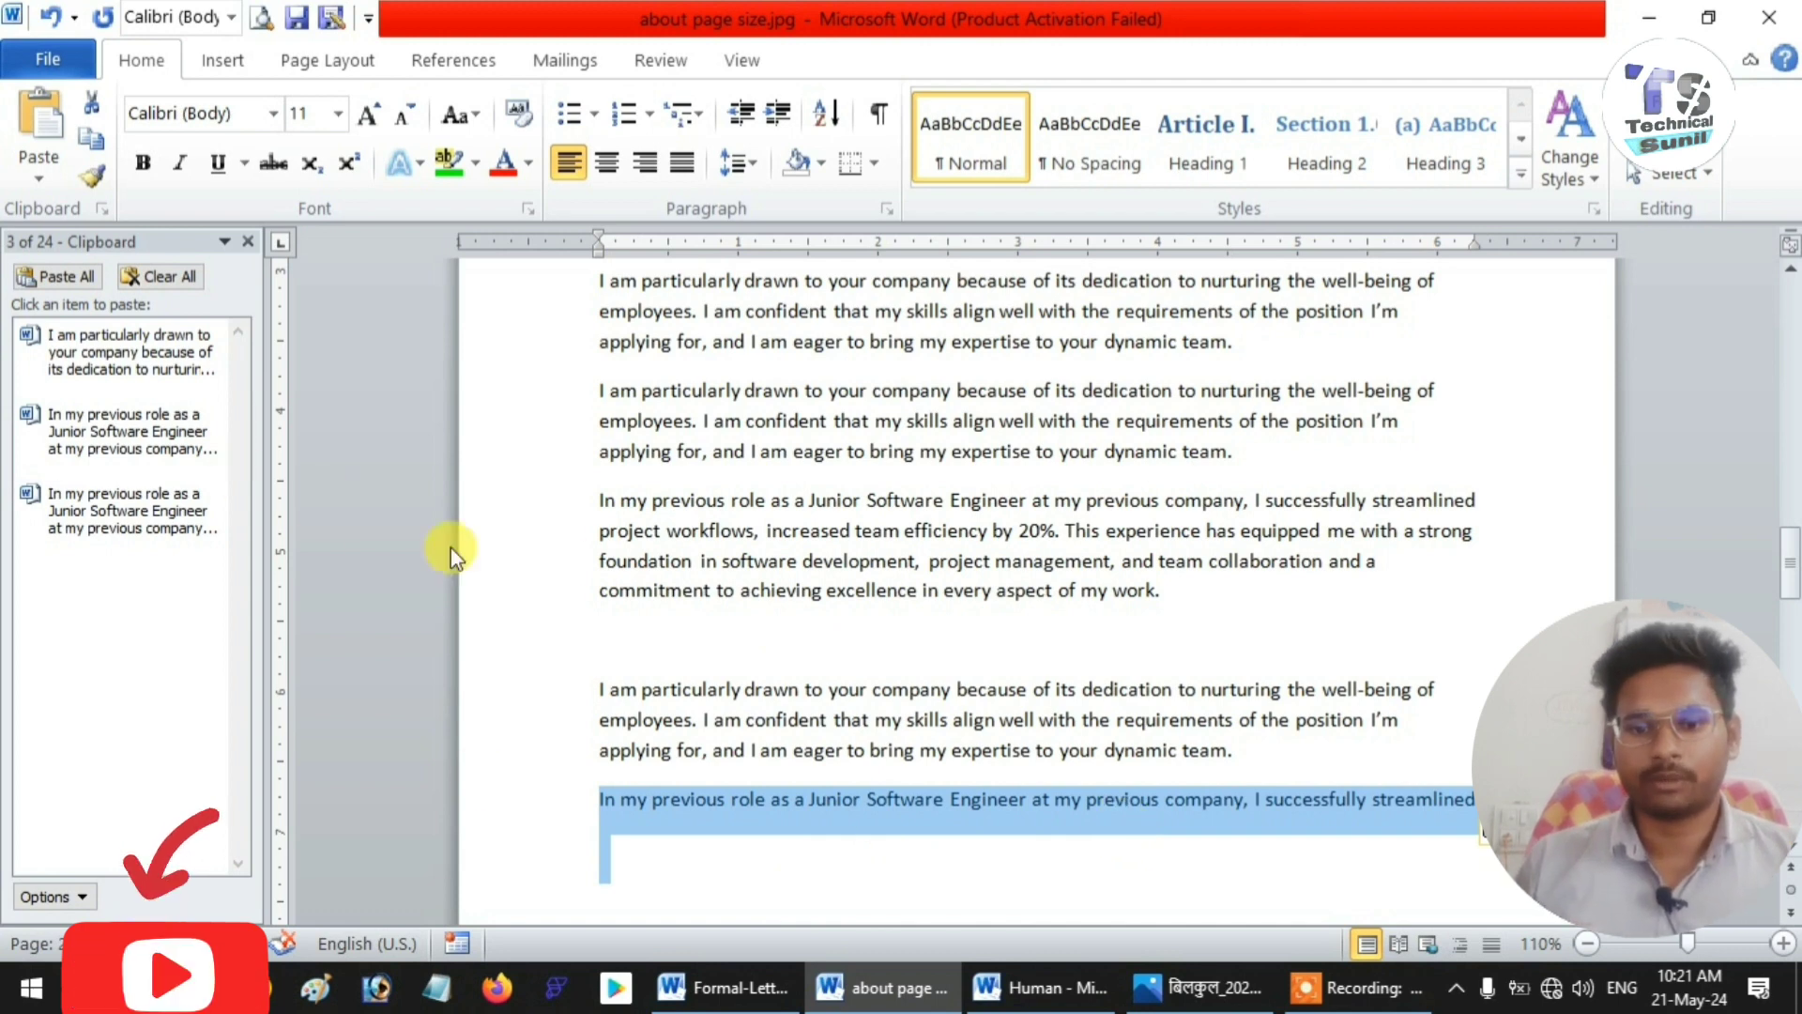
- Copy the phrase "in software development" and paste it onto the blank line below its paragraph
drag(700, 560, 810, 564)
key(ctrl+c)
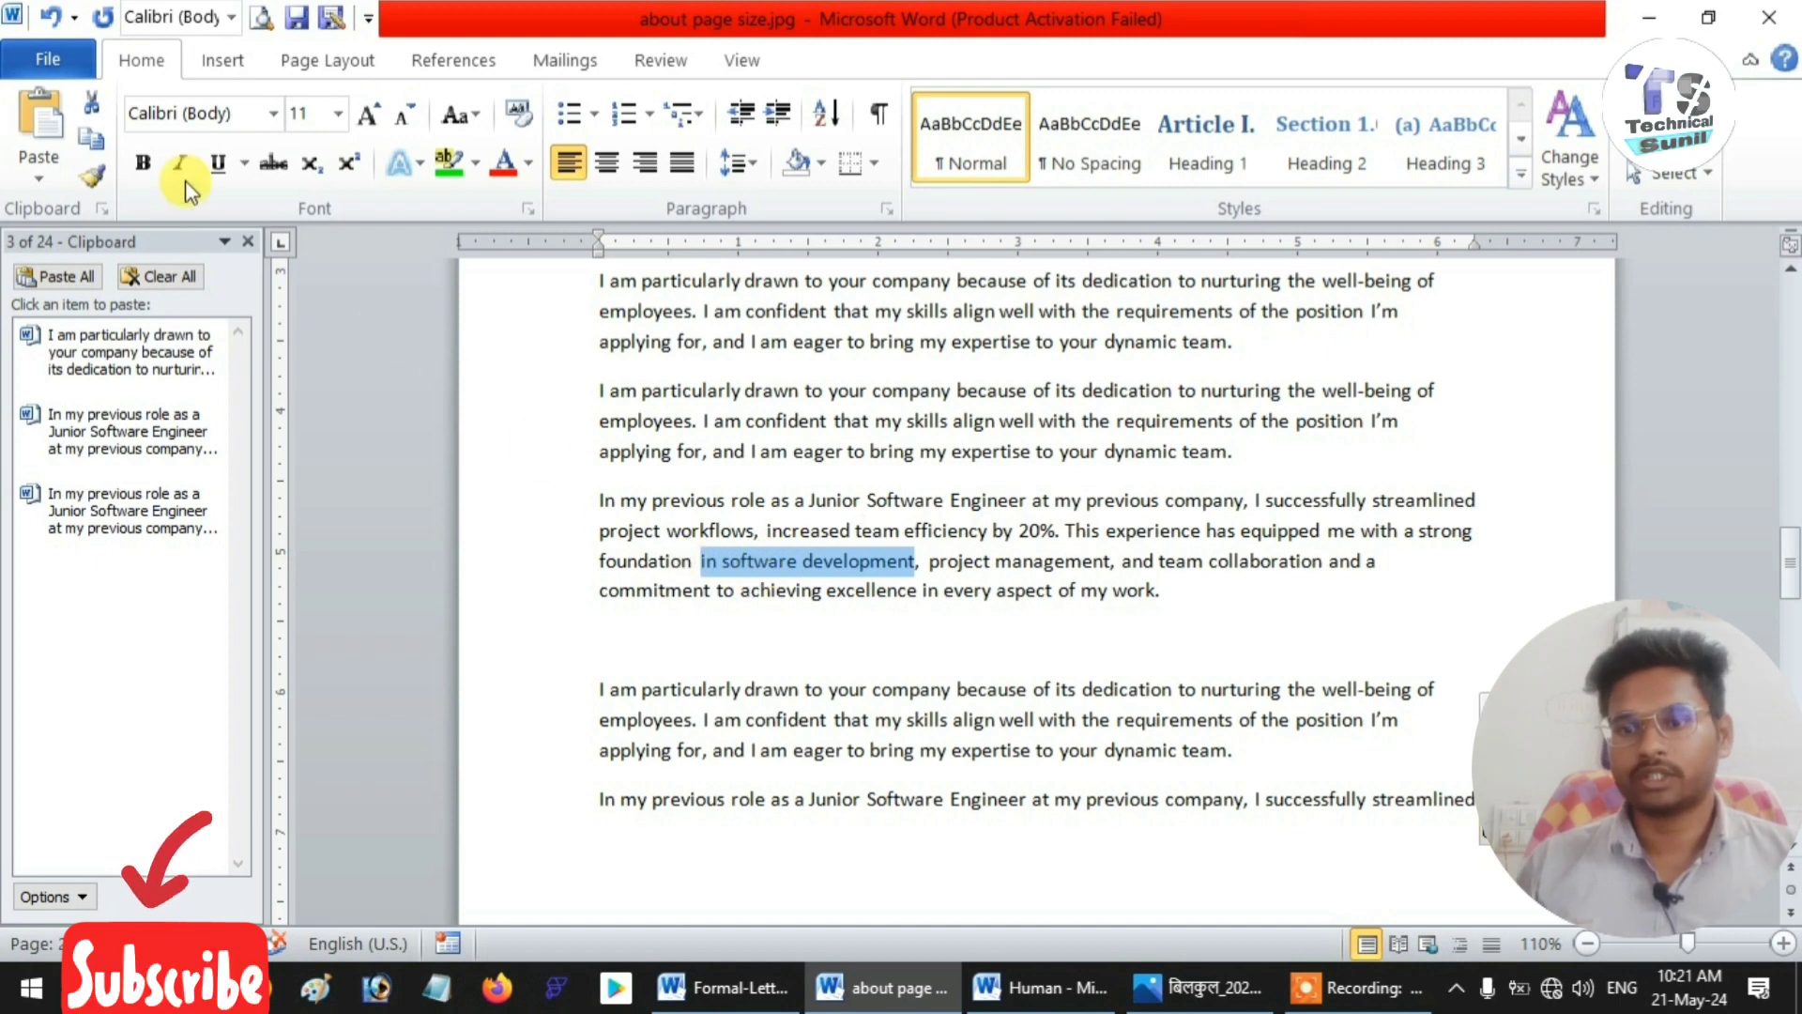
click(93, 132)
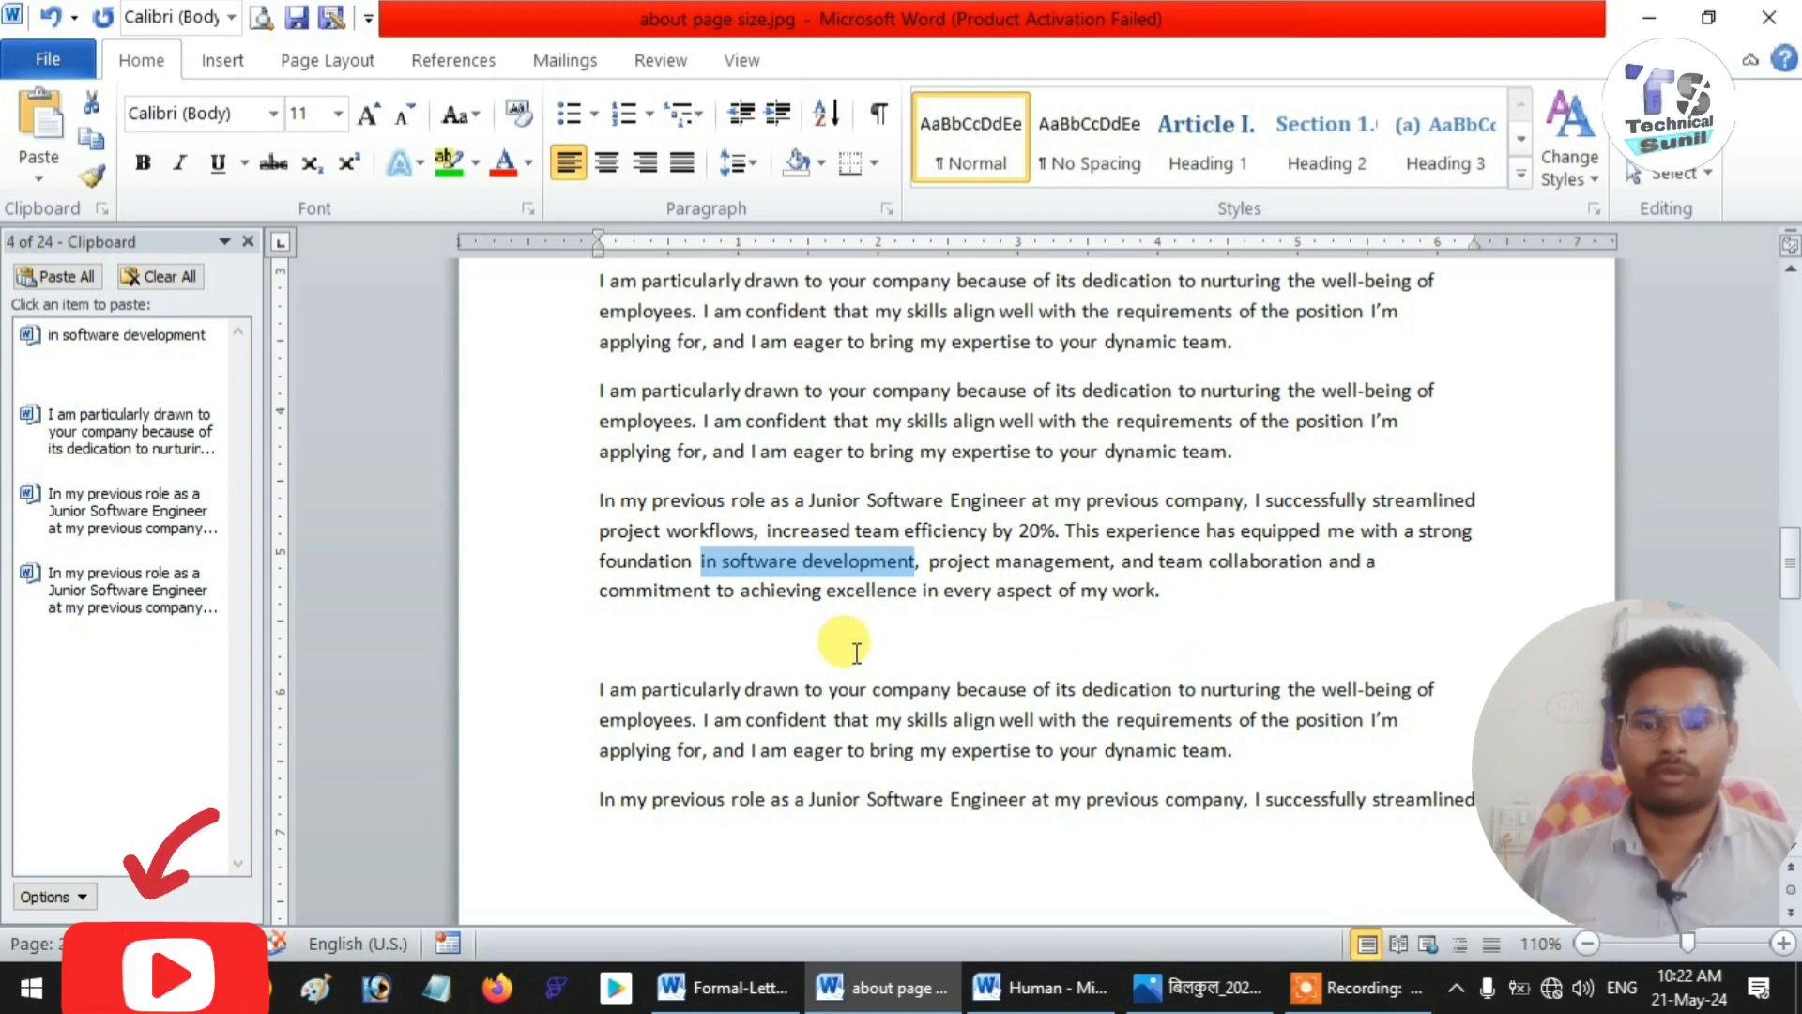
click(605, 637)
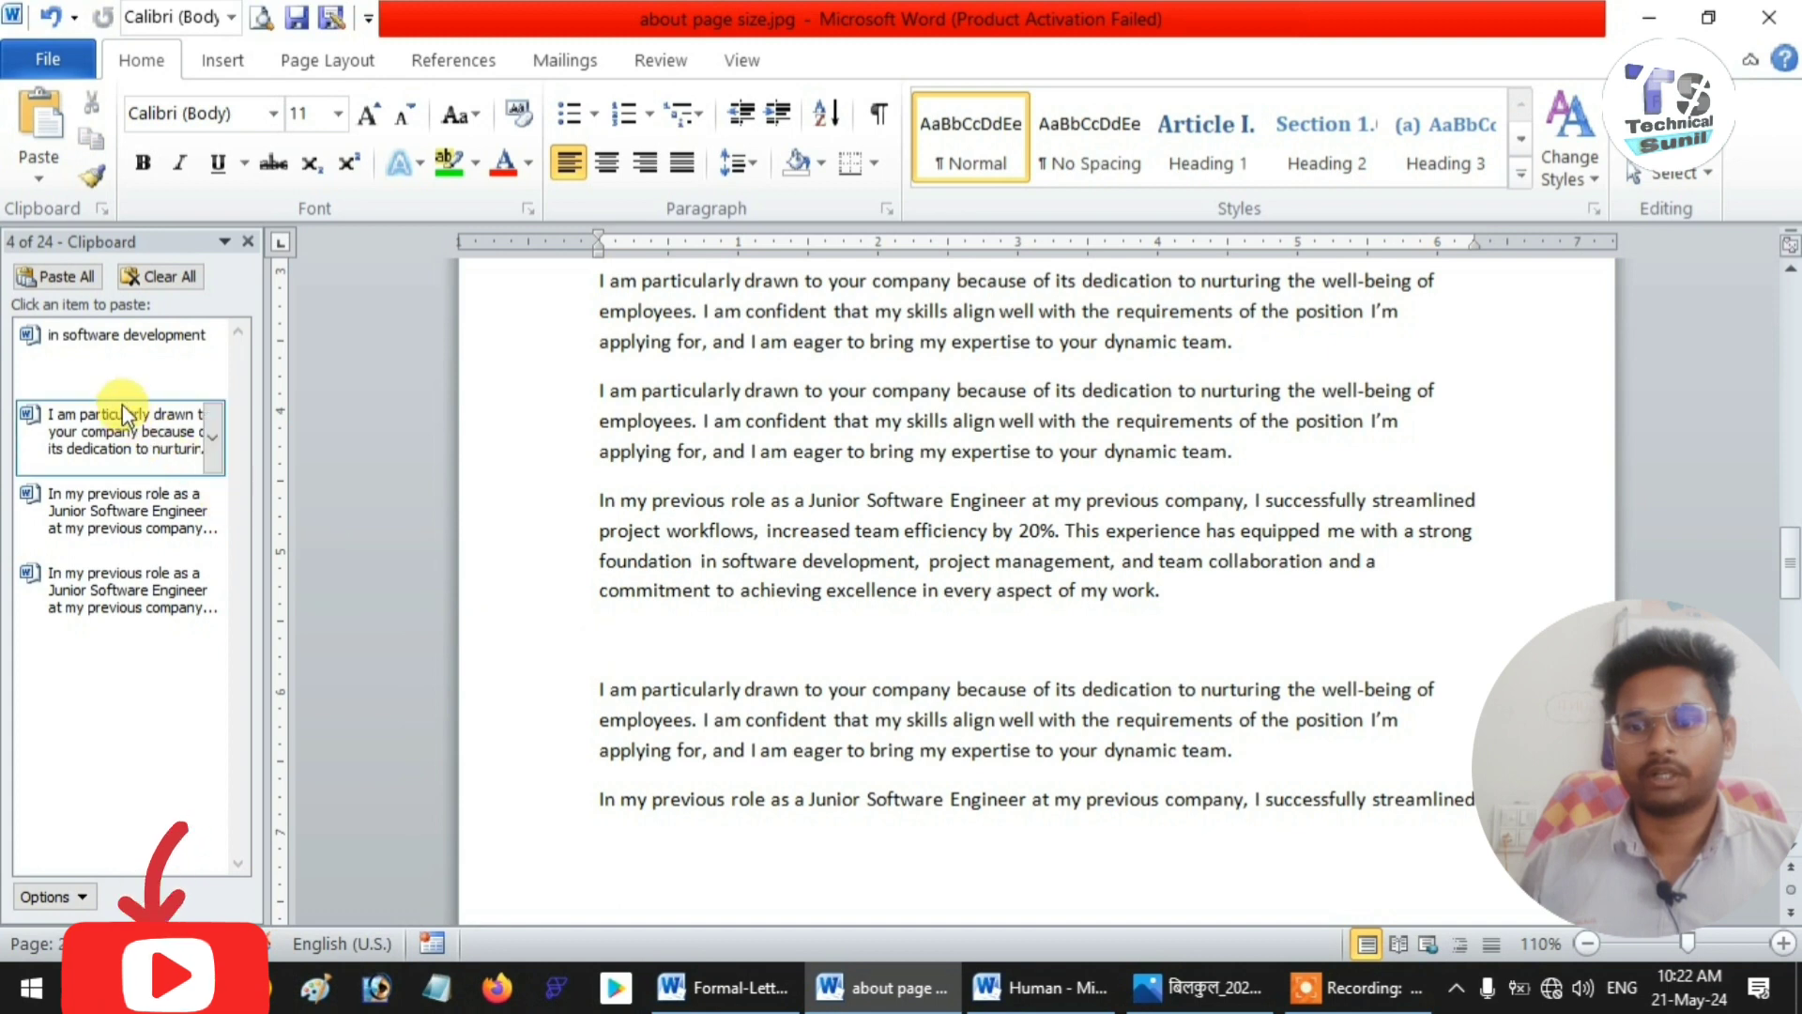
click(129, 361)
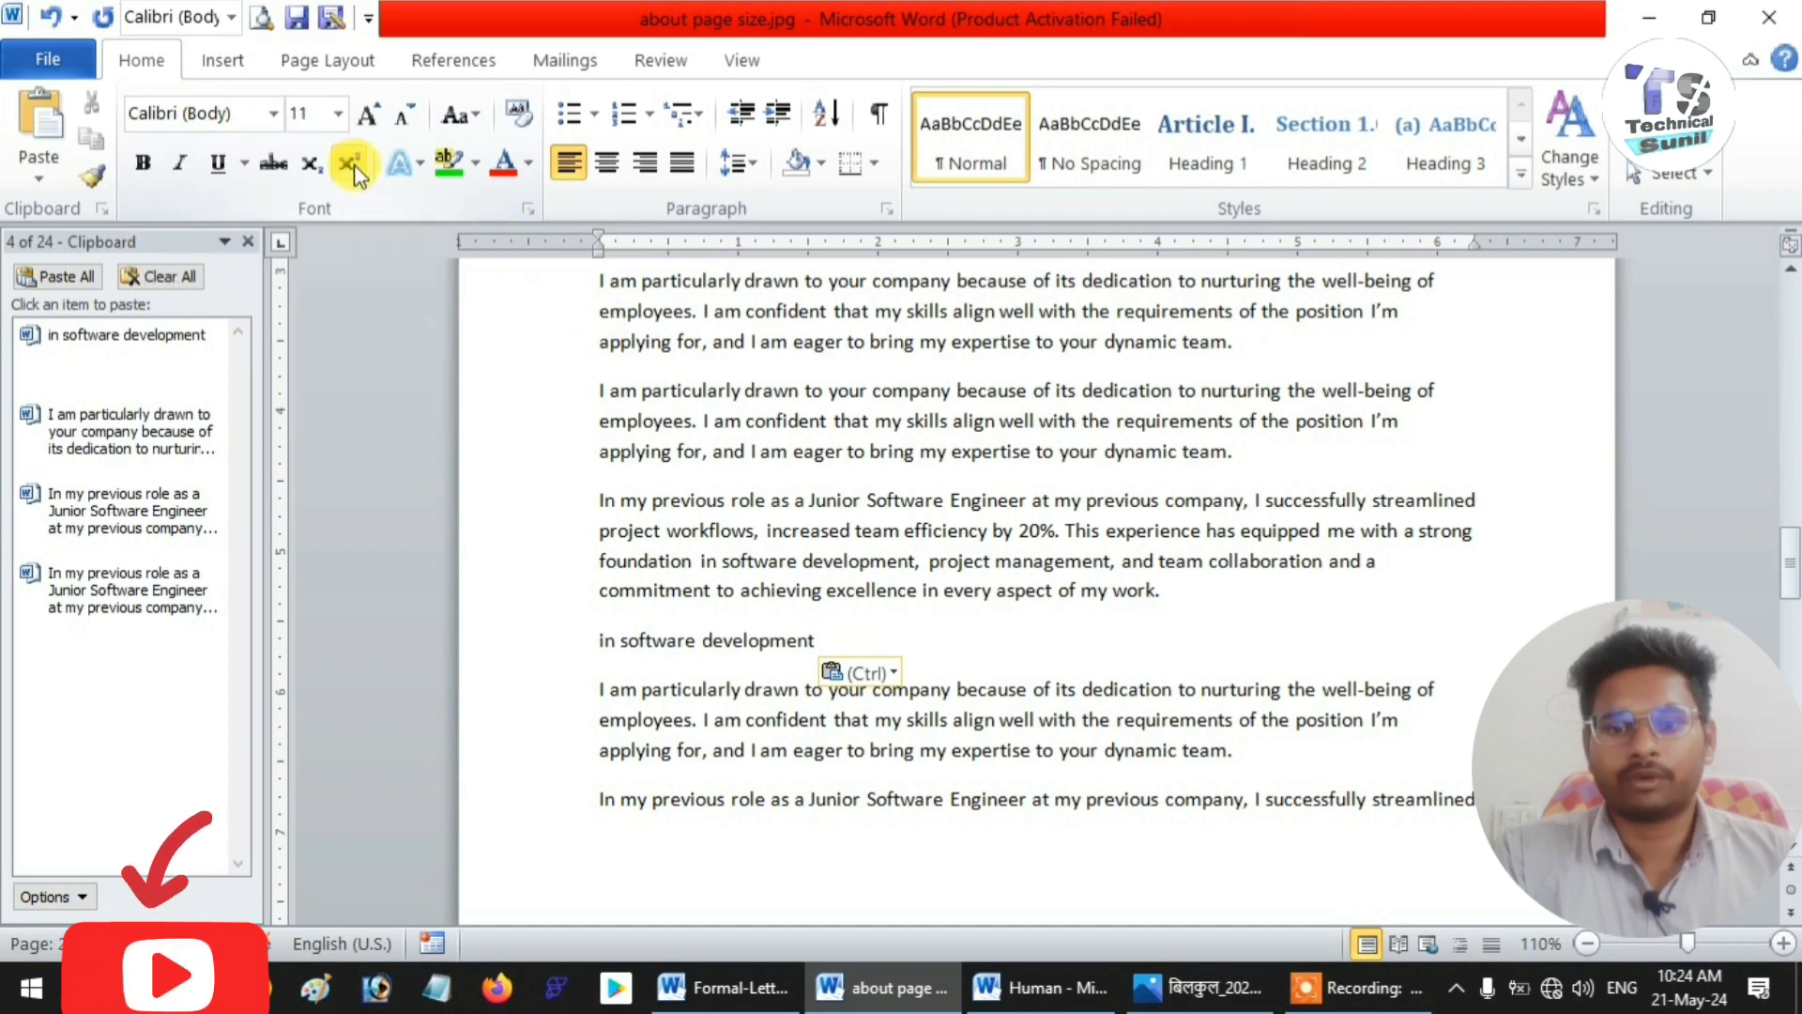
- Set the font of the "I am particularly drawn" paragraph directly above the full "In my previous role" paragraph to Arial Rounded MT Bold
drag(599, 390, 1246, 460)
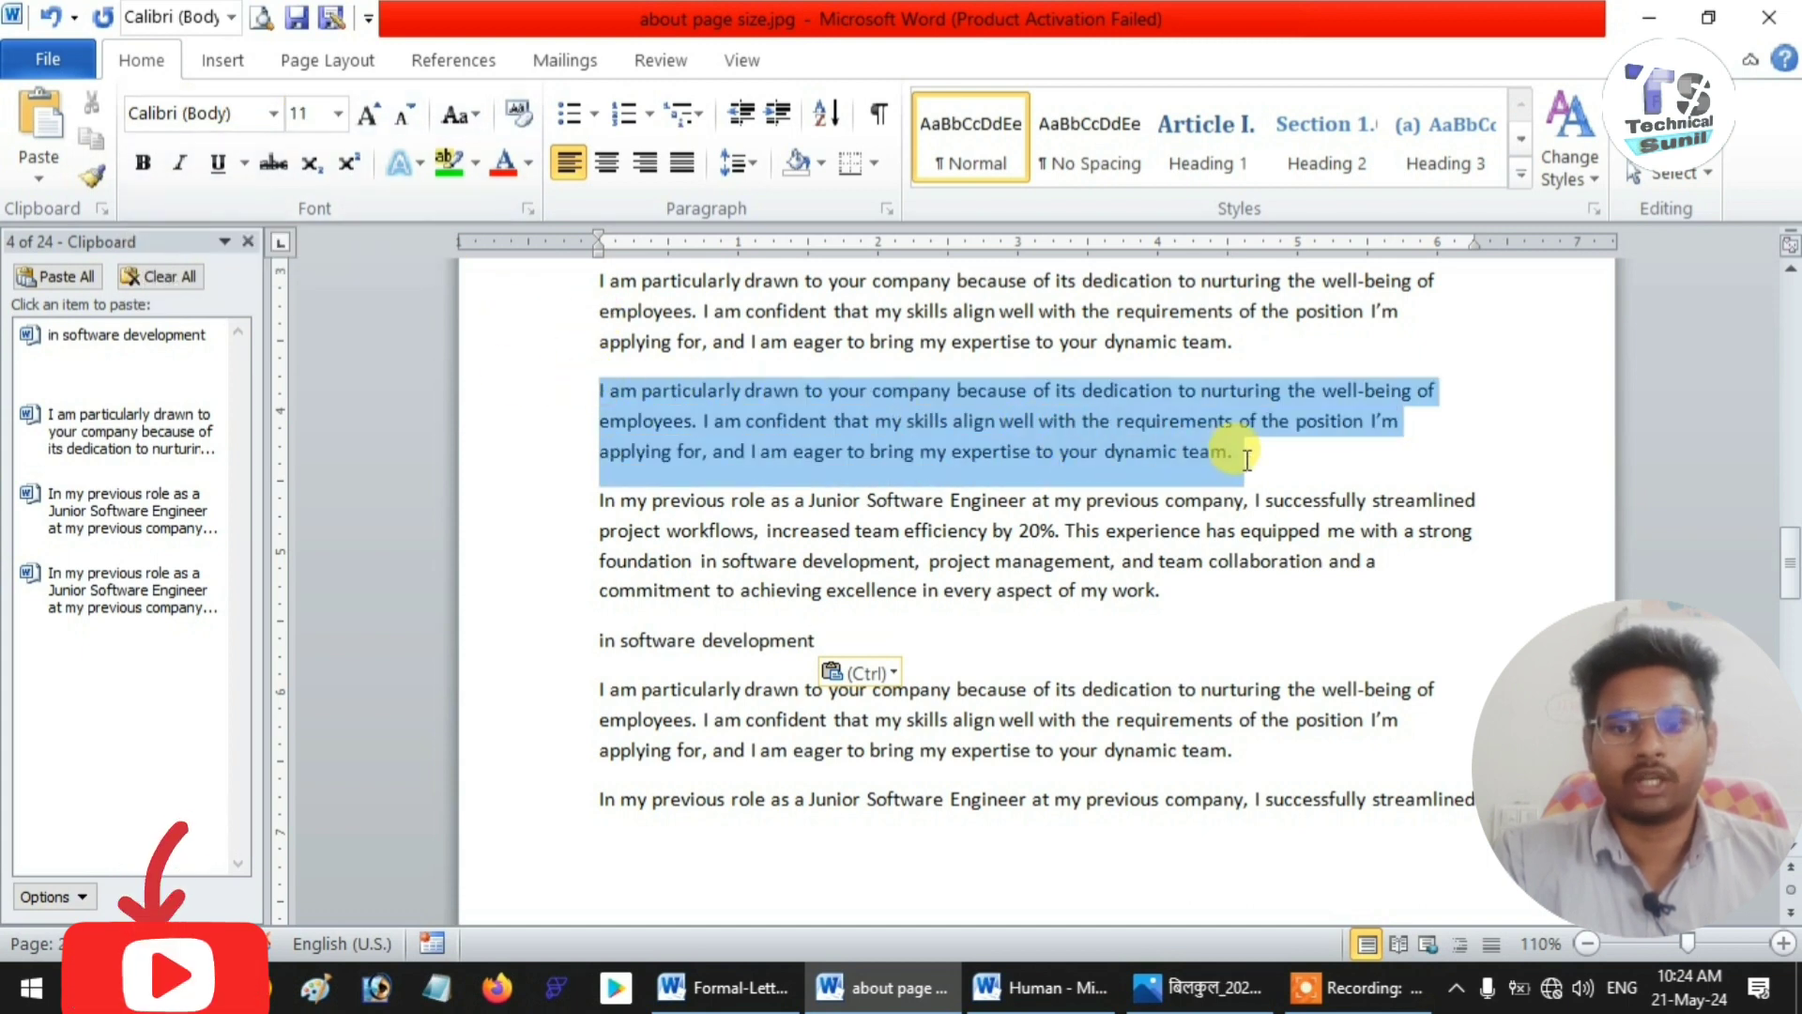
click(284, 118)
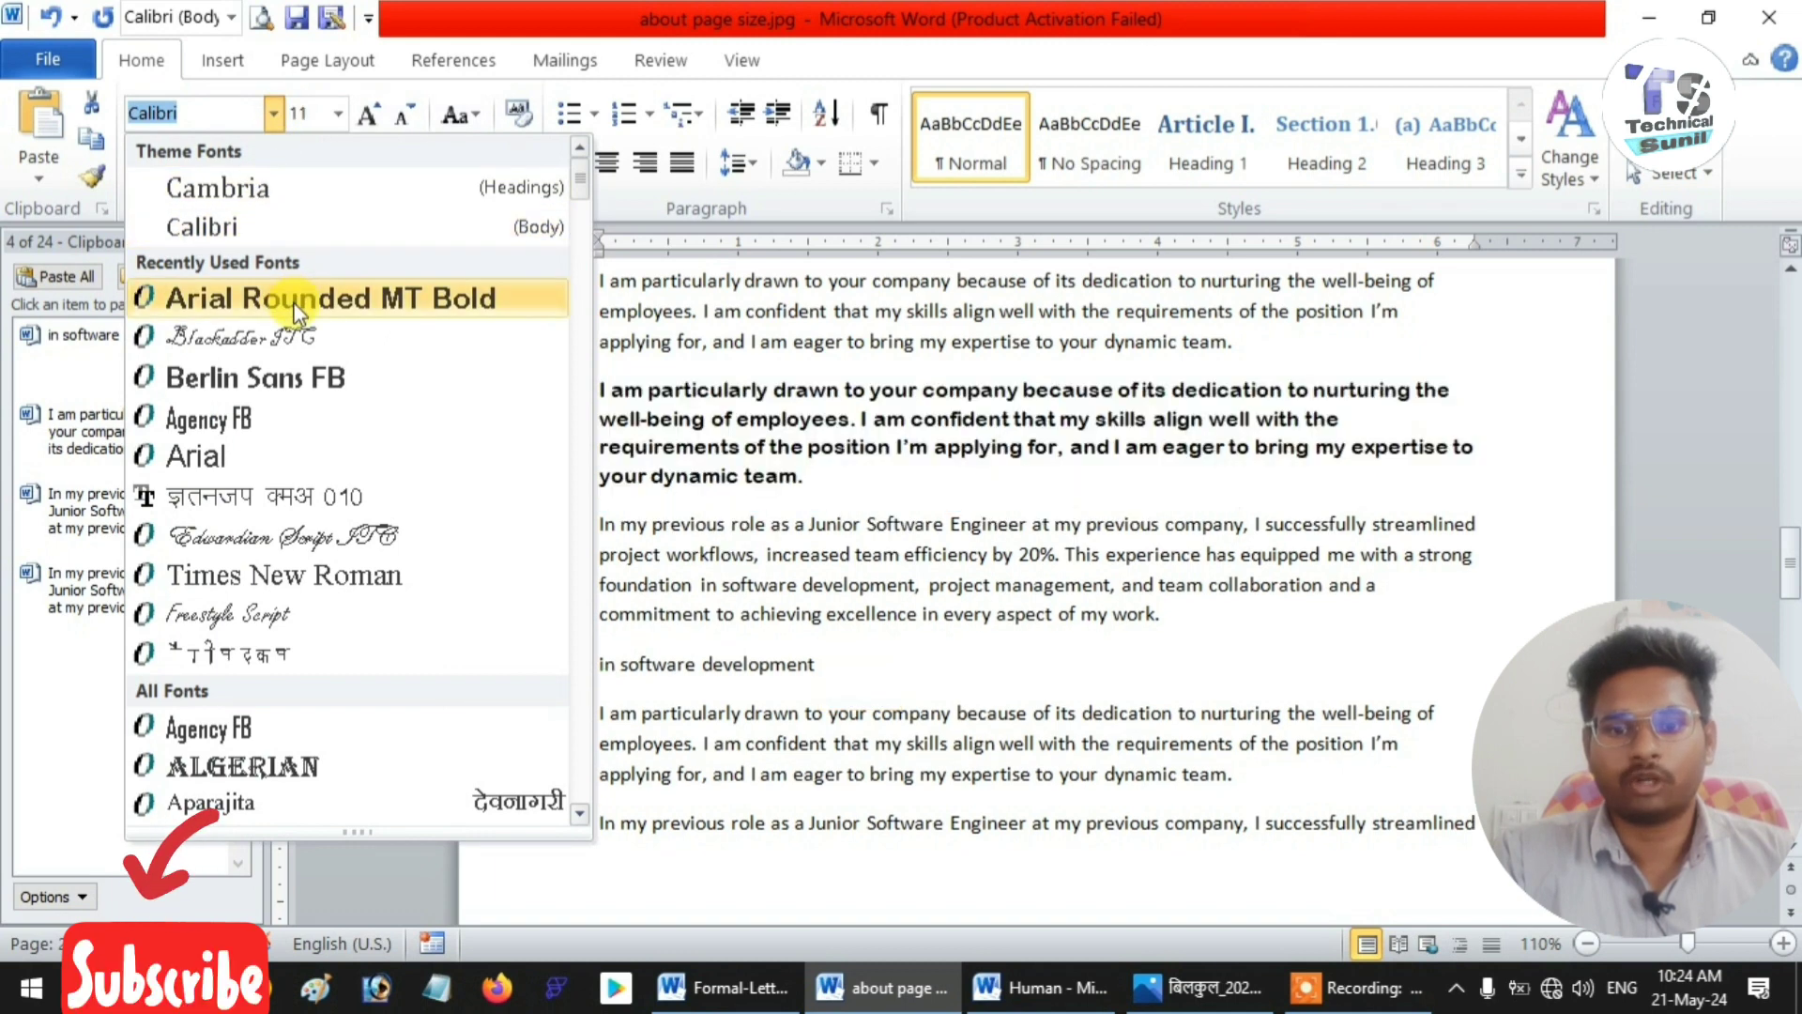
click(296, 310)
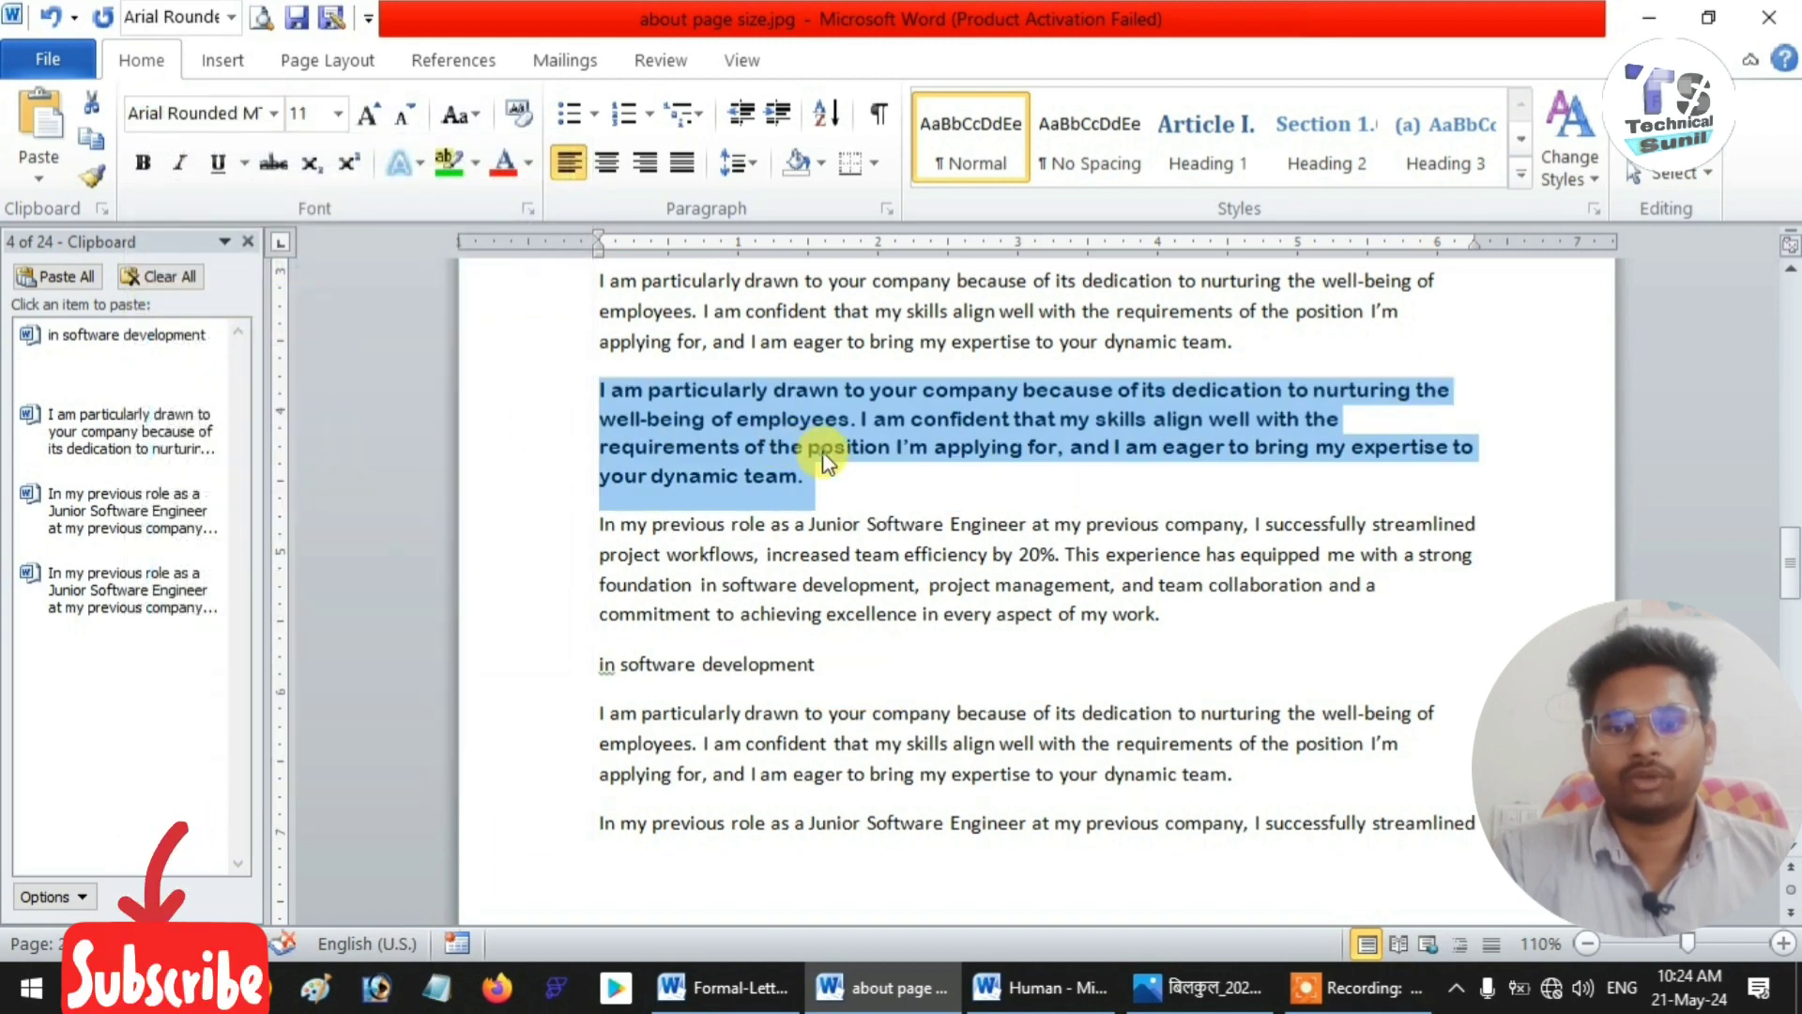
click(823, 448)
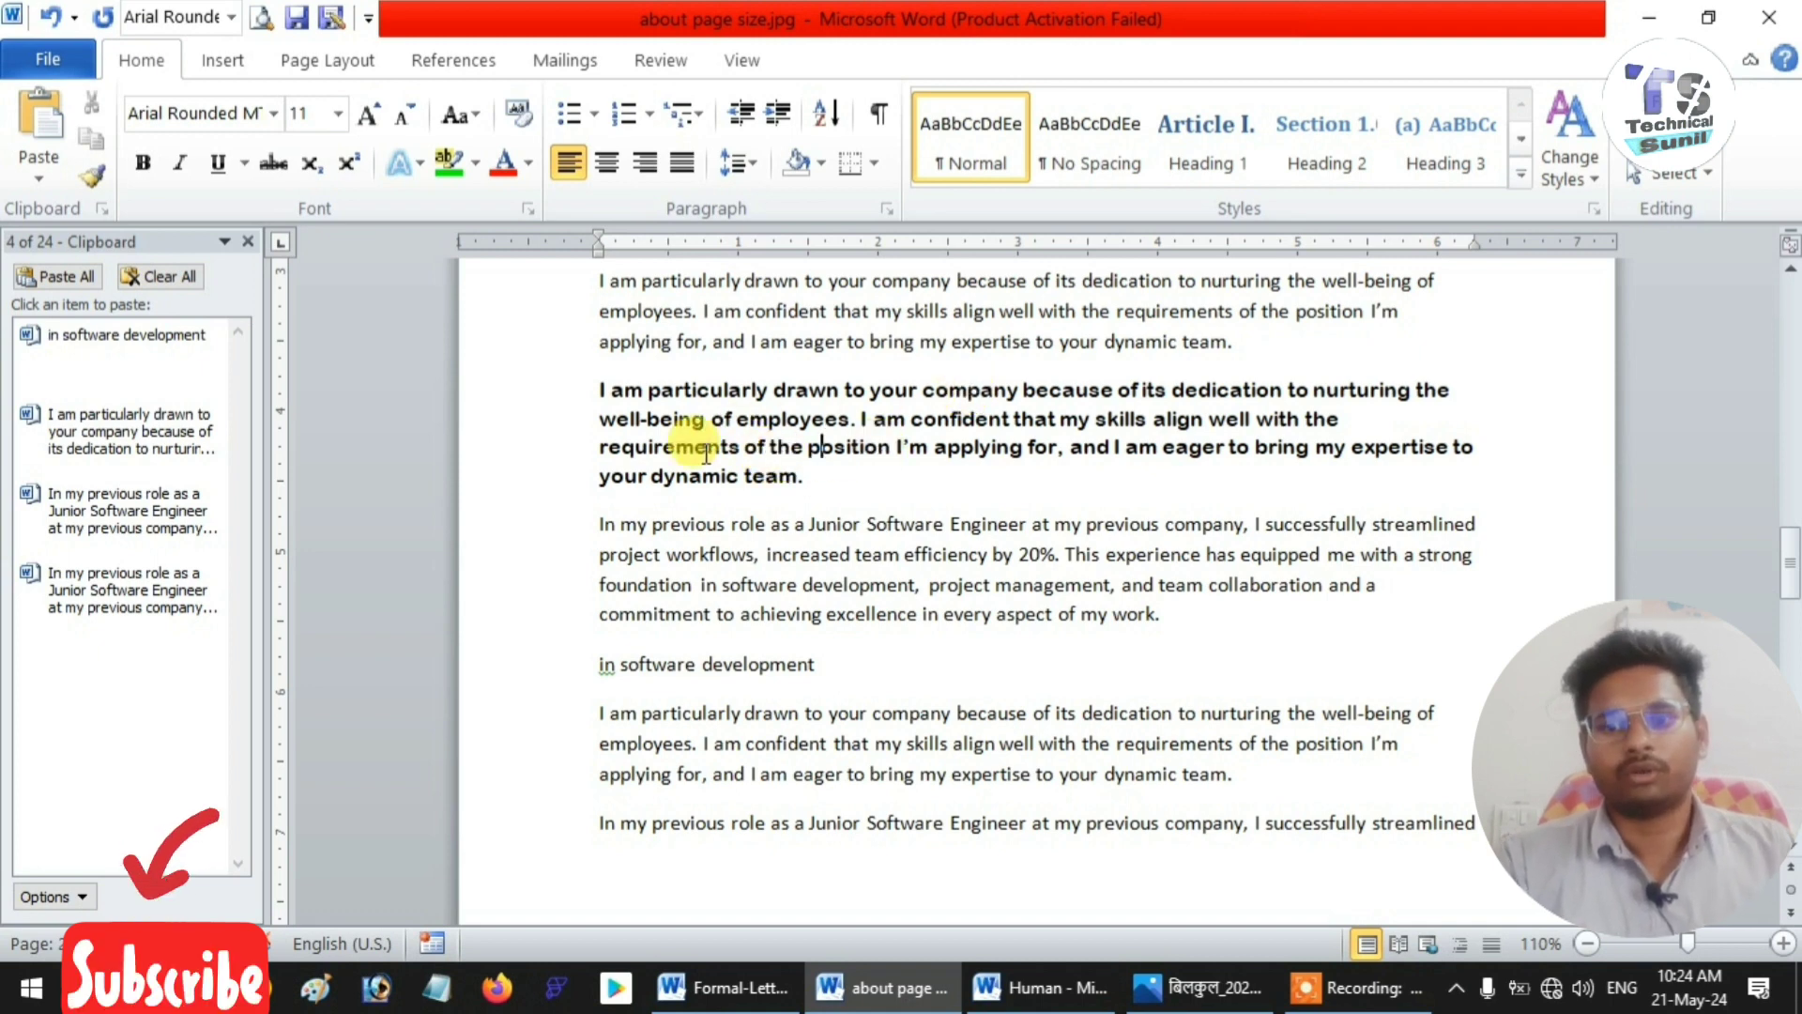
click(273, 114)
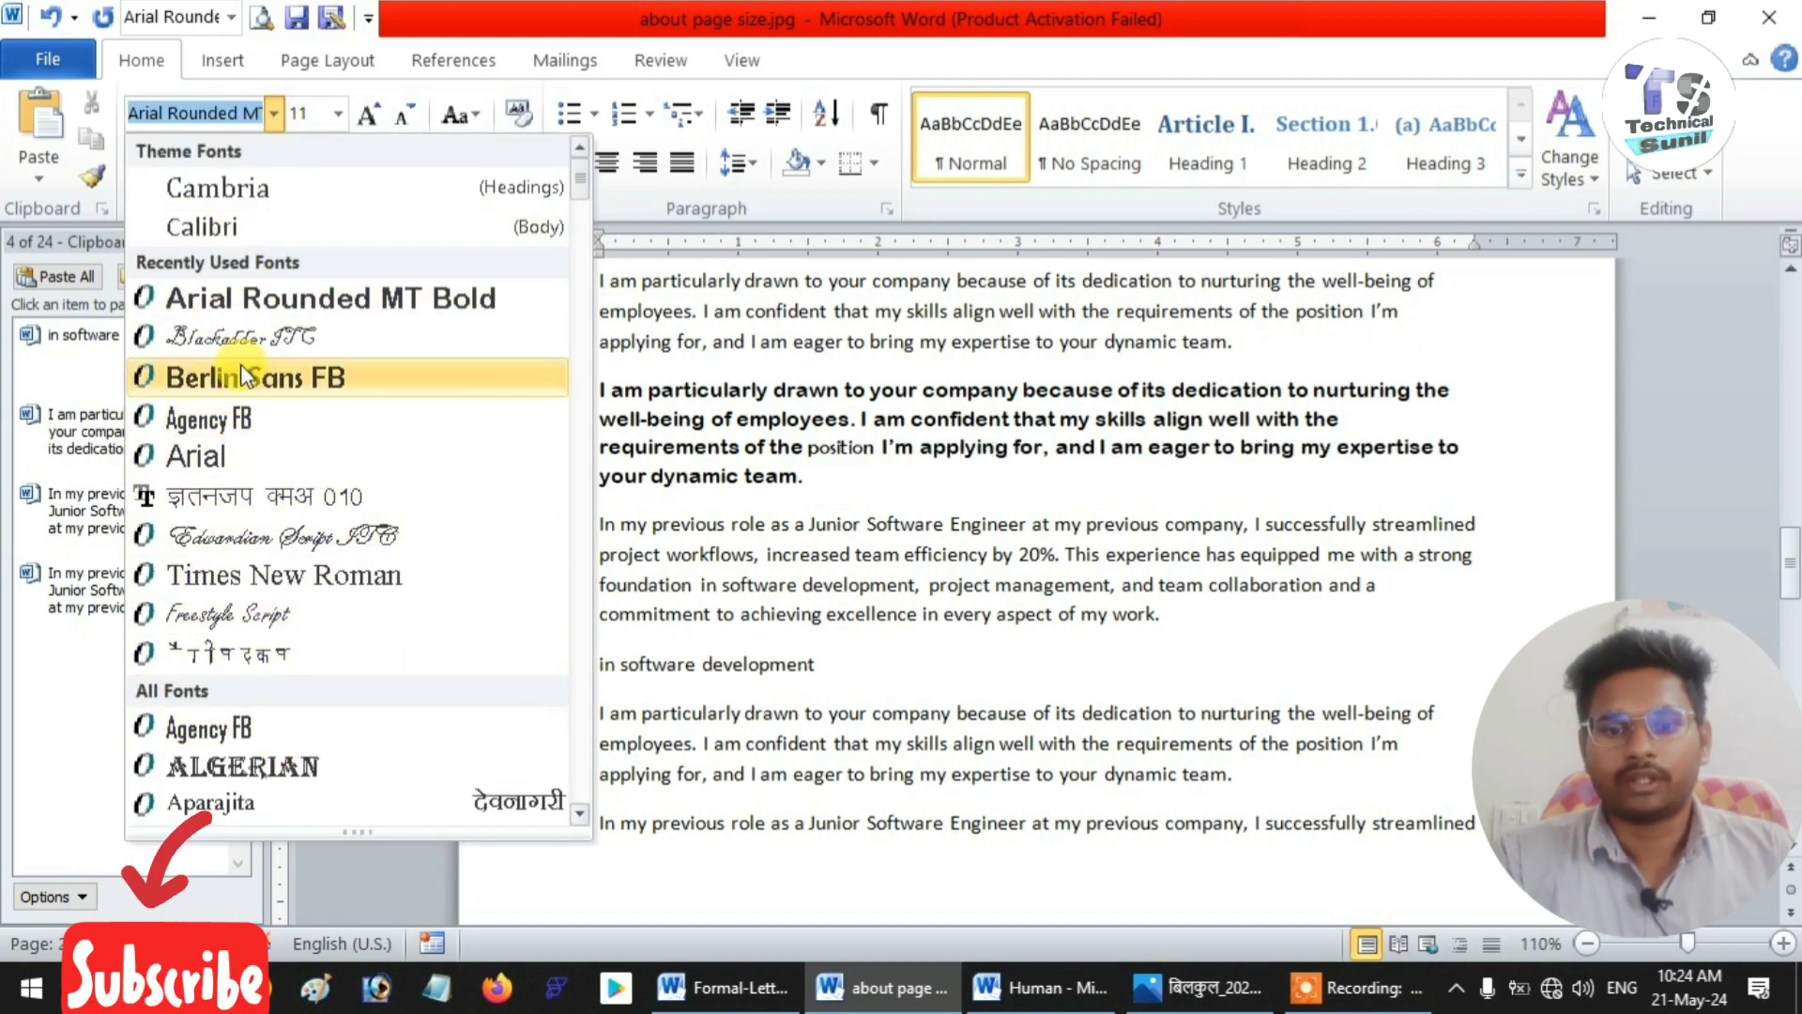
click(777, 488)
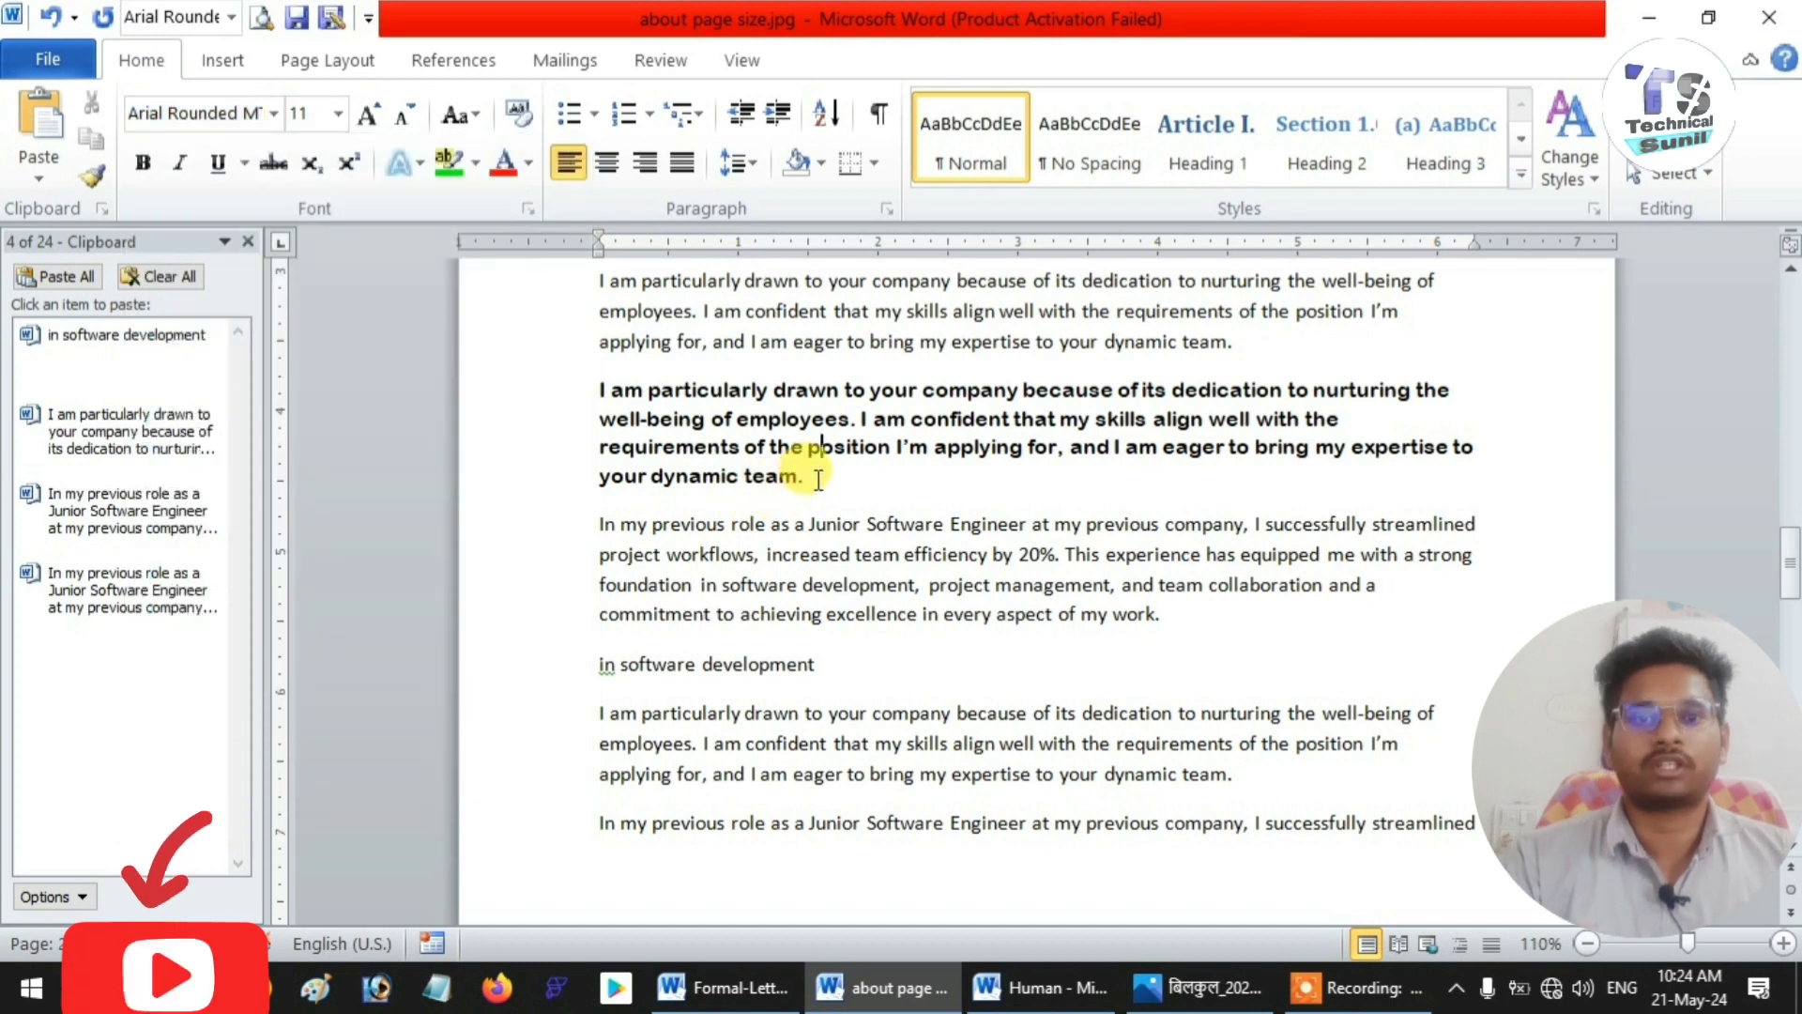
drag(813, 478, 601, 411)
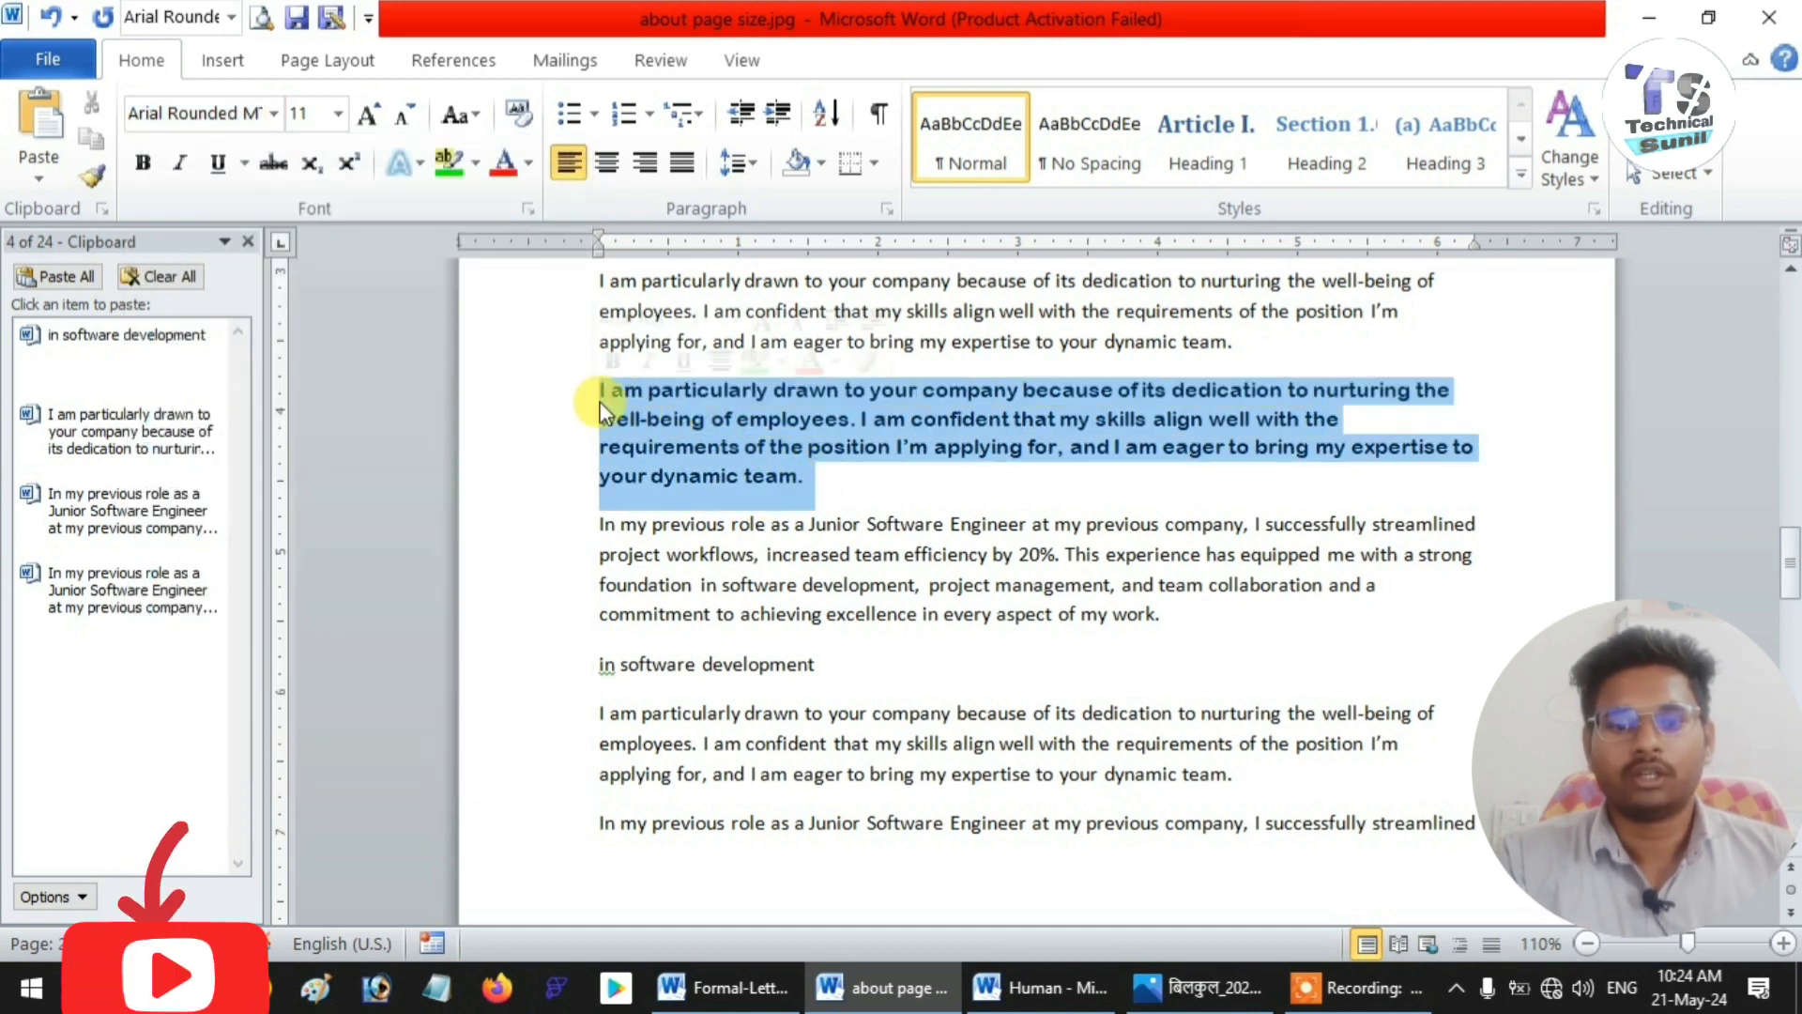
click(804, 476)
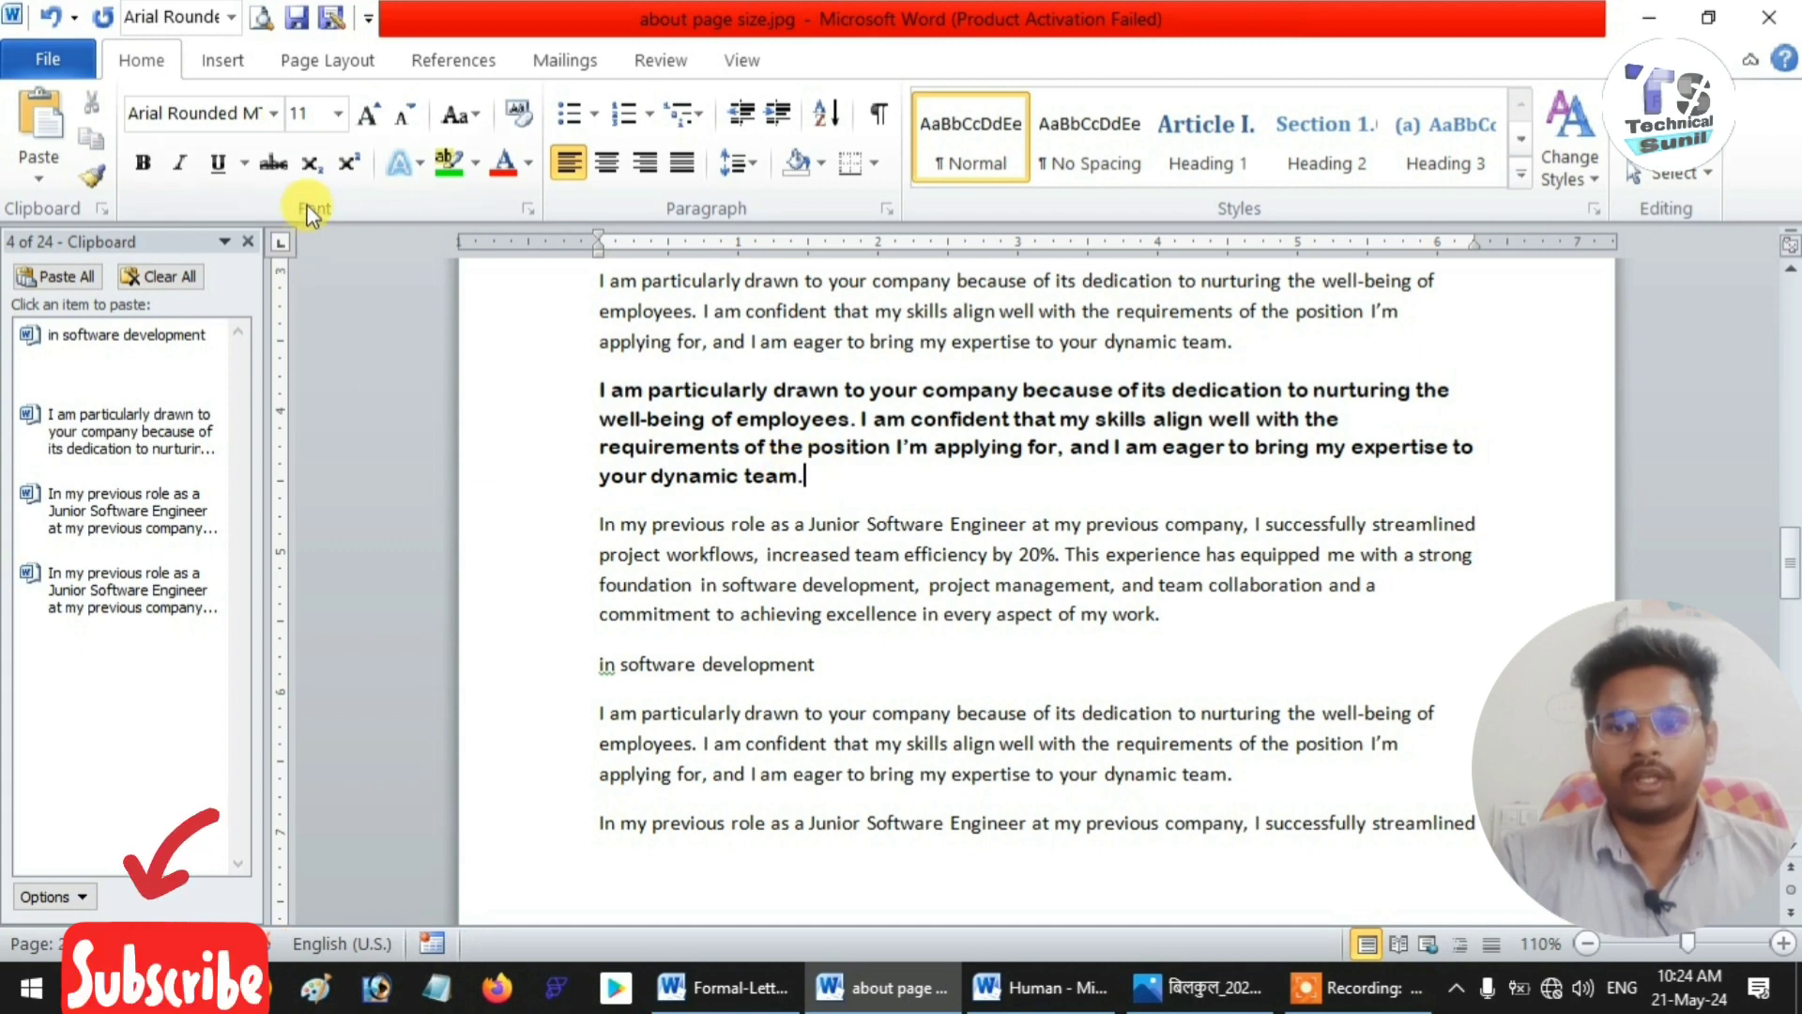
- Switch the font to Arial and add the word "name" at the end of the Arial Rounded MT Bold paragraph
click(271, 114)
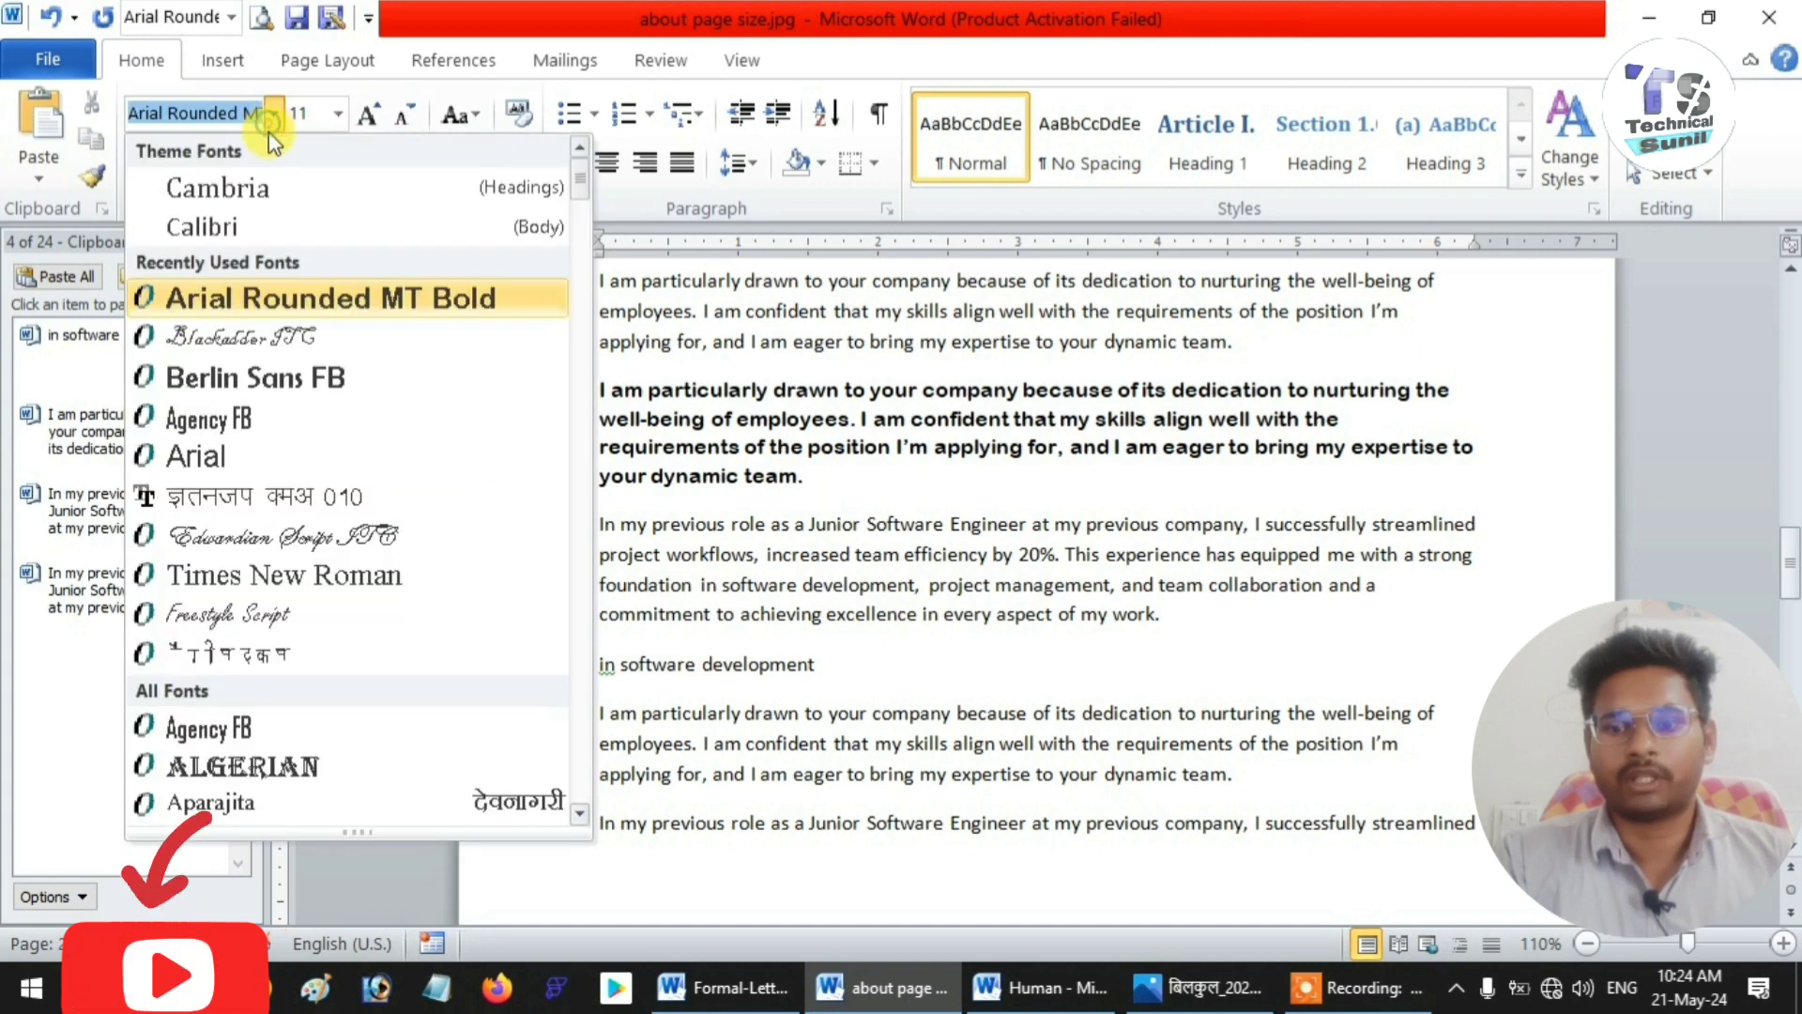
click(255, 456)
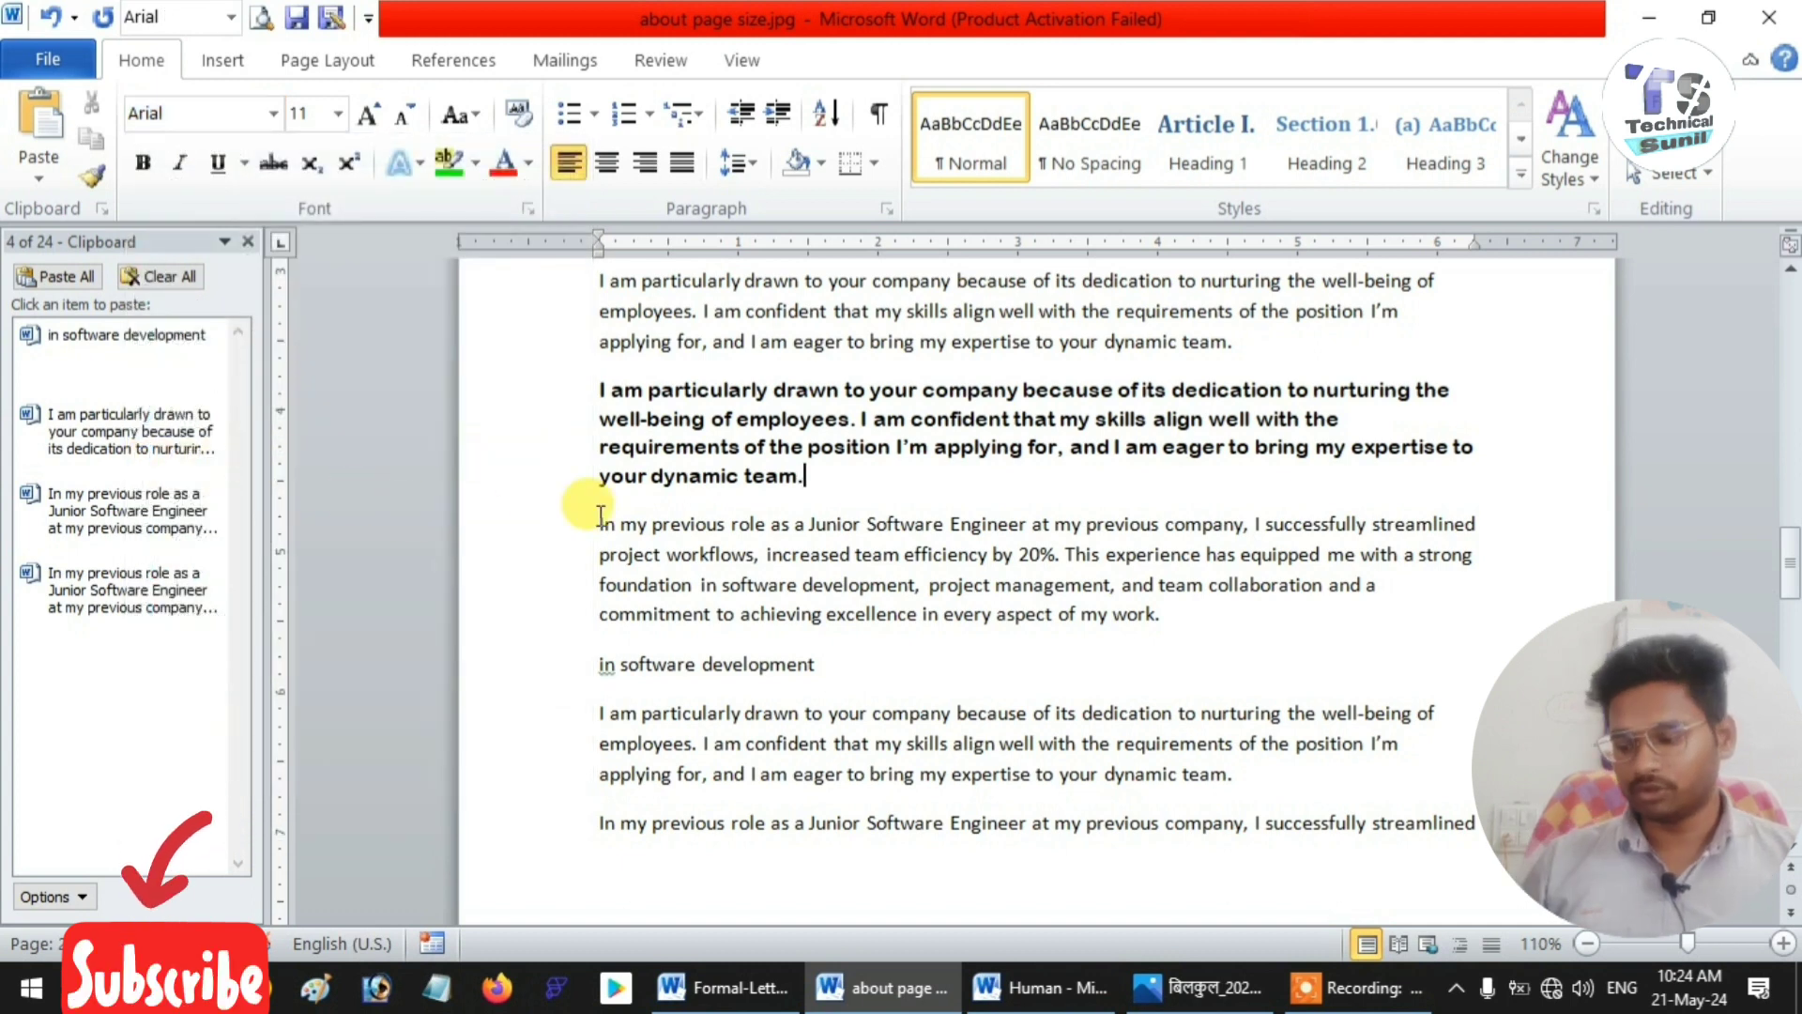
text(na)
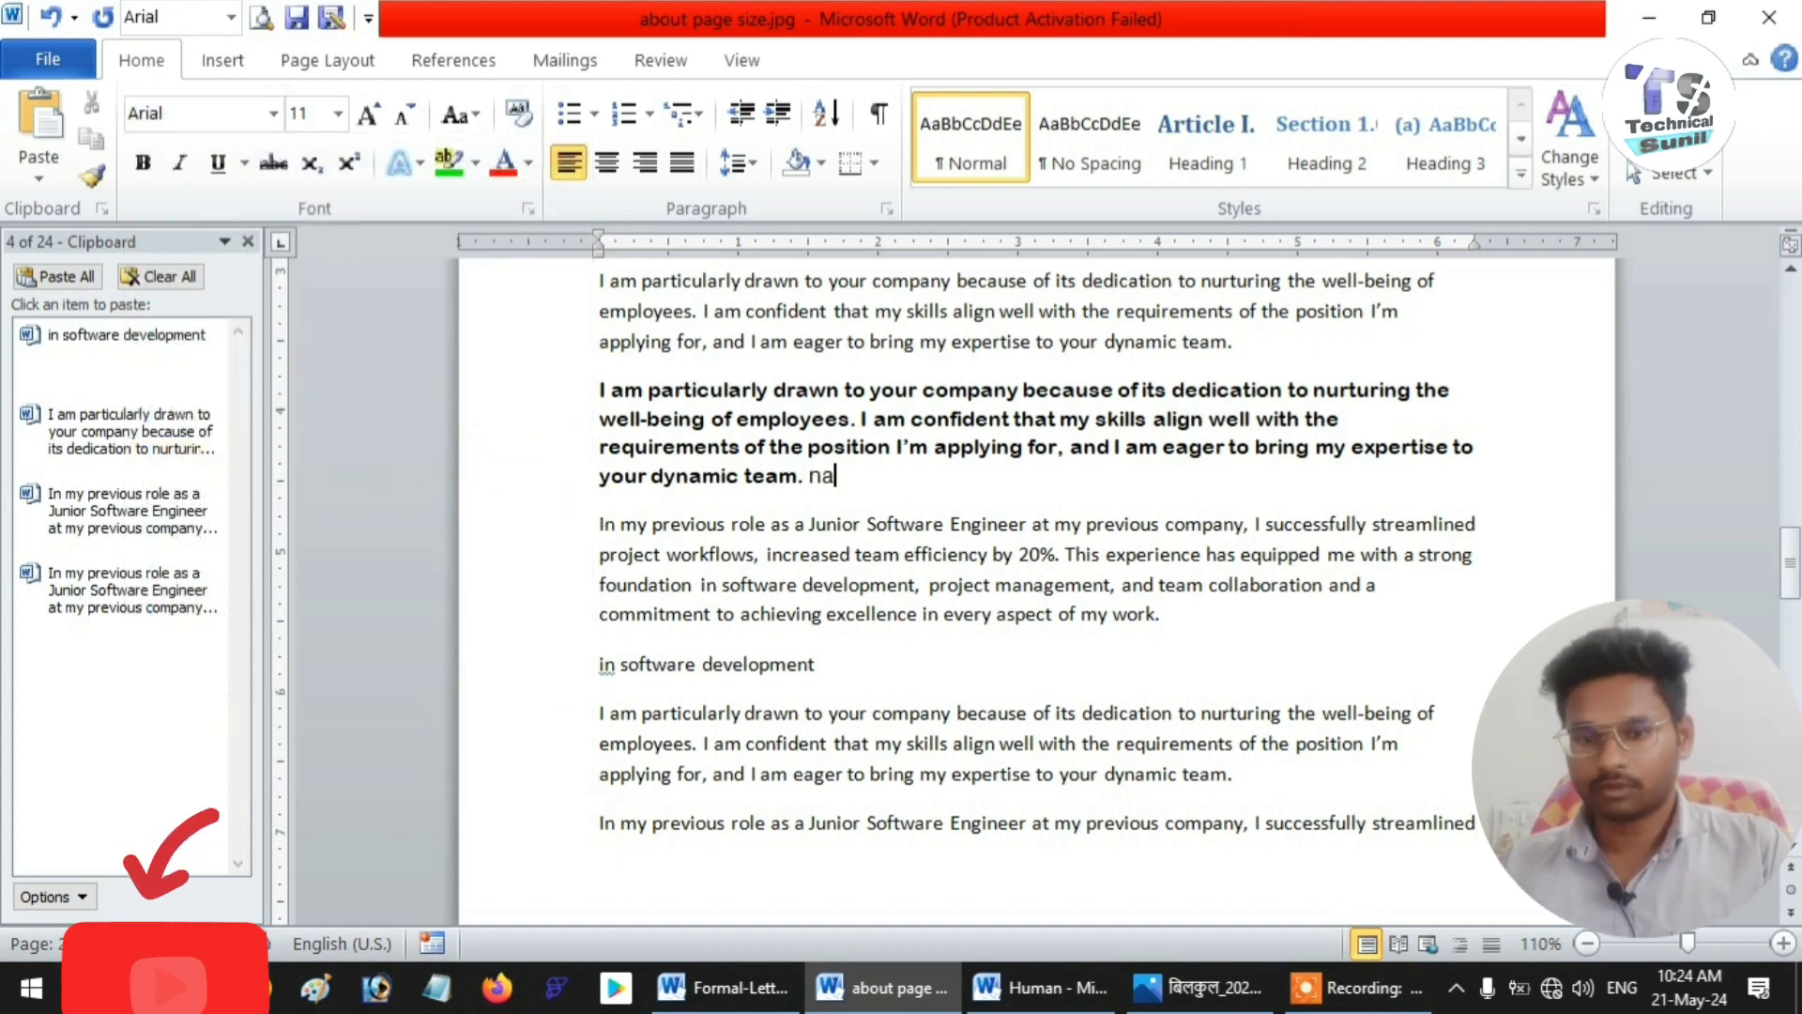
text(me)
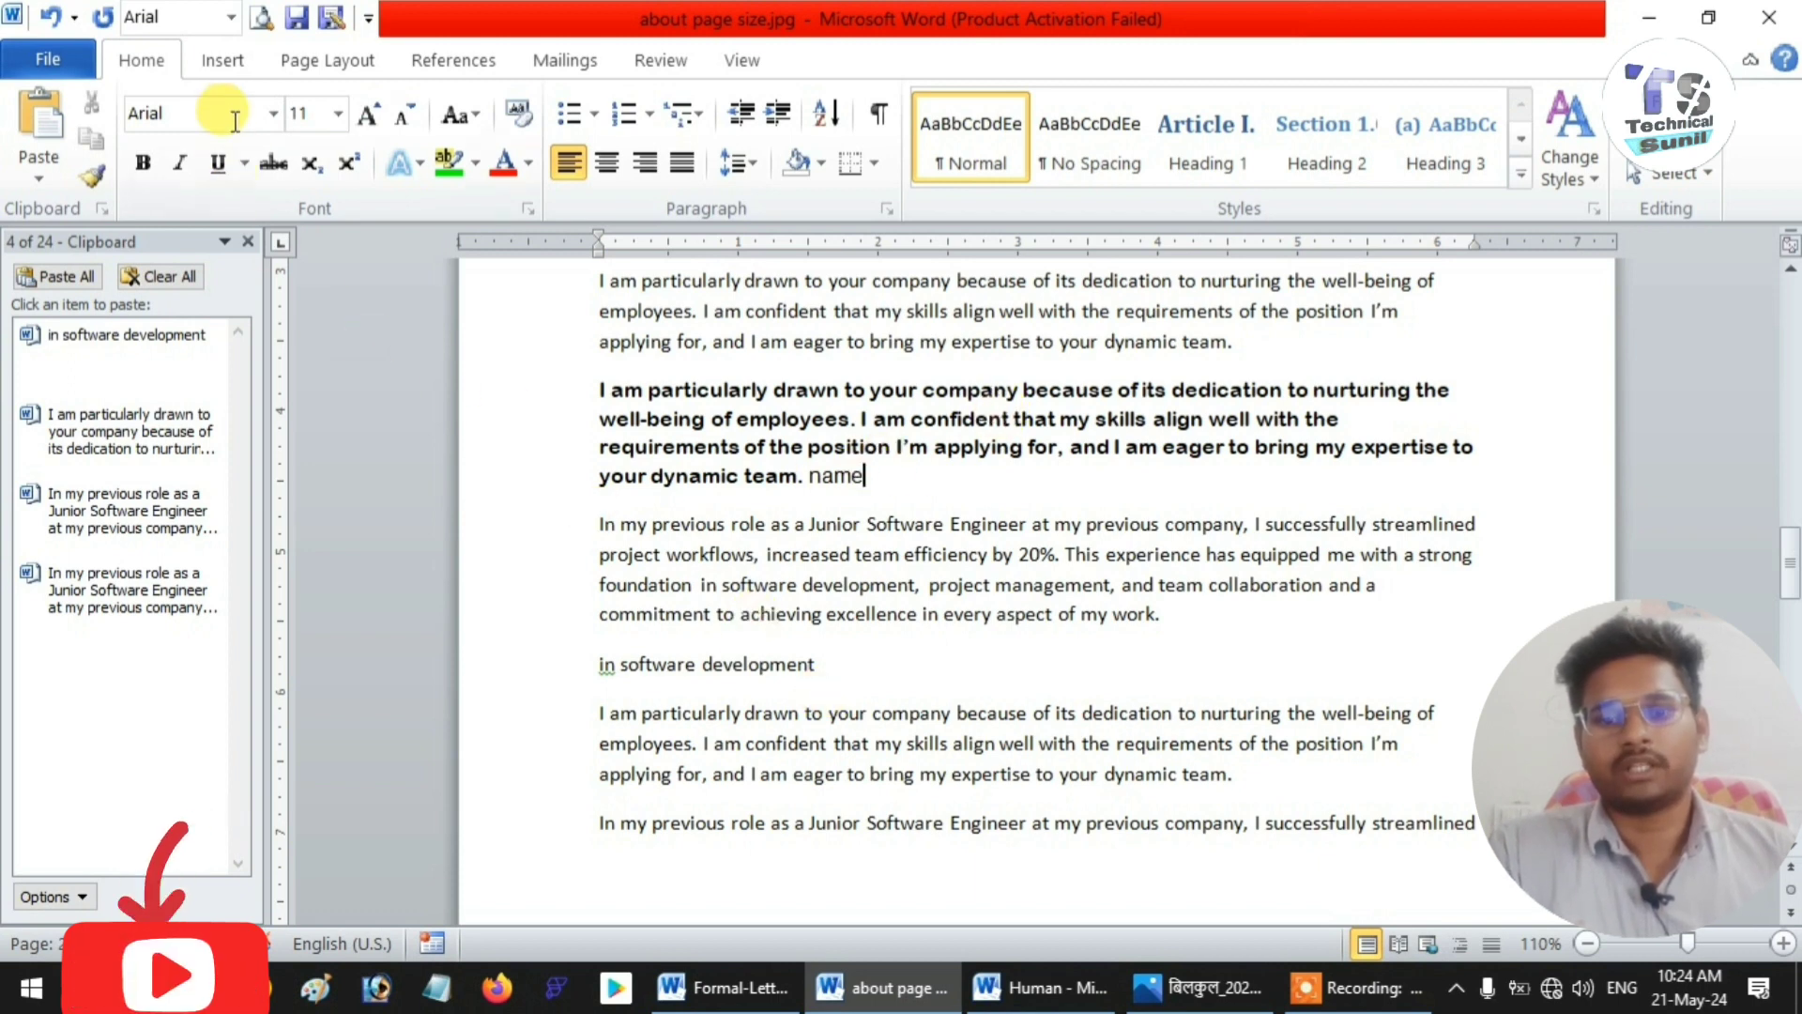
drag(863, 477, 813, 477)
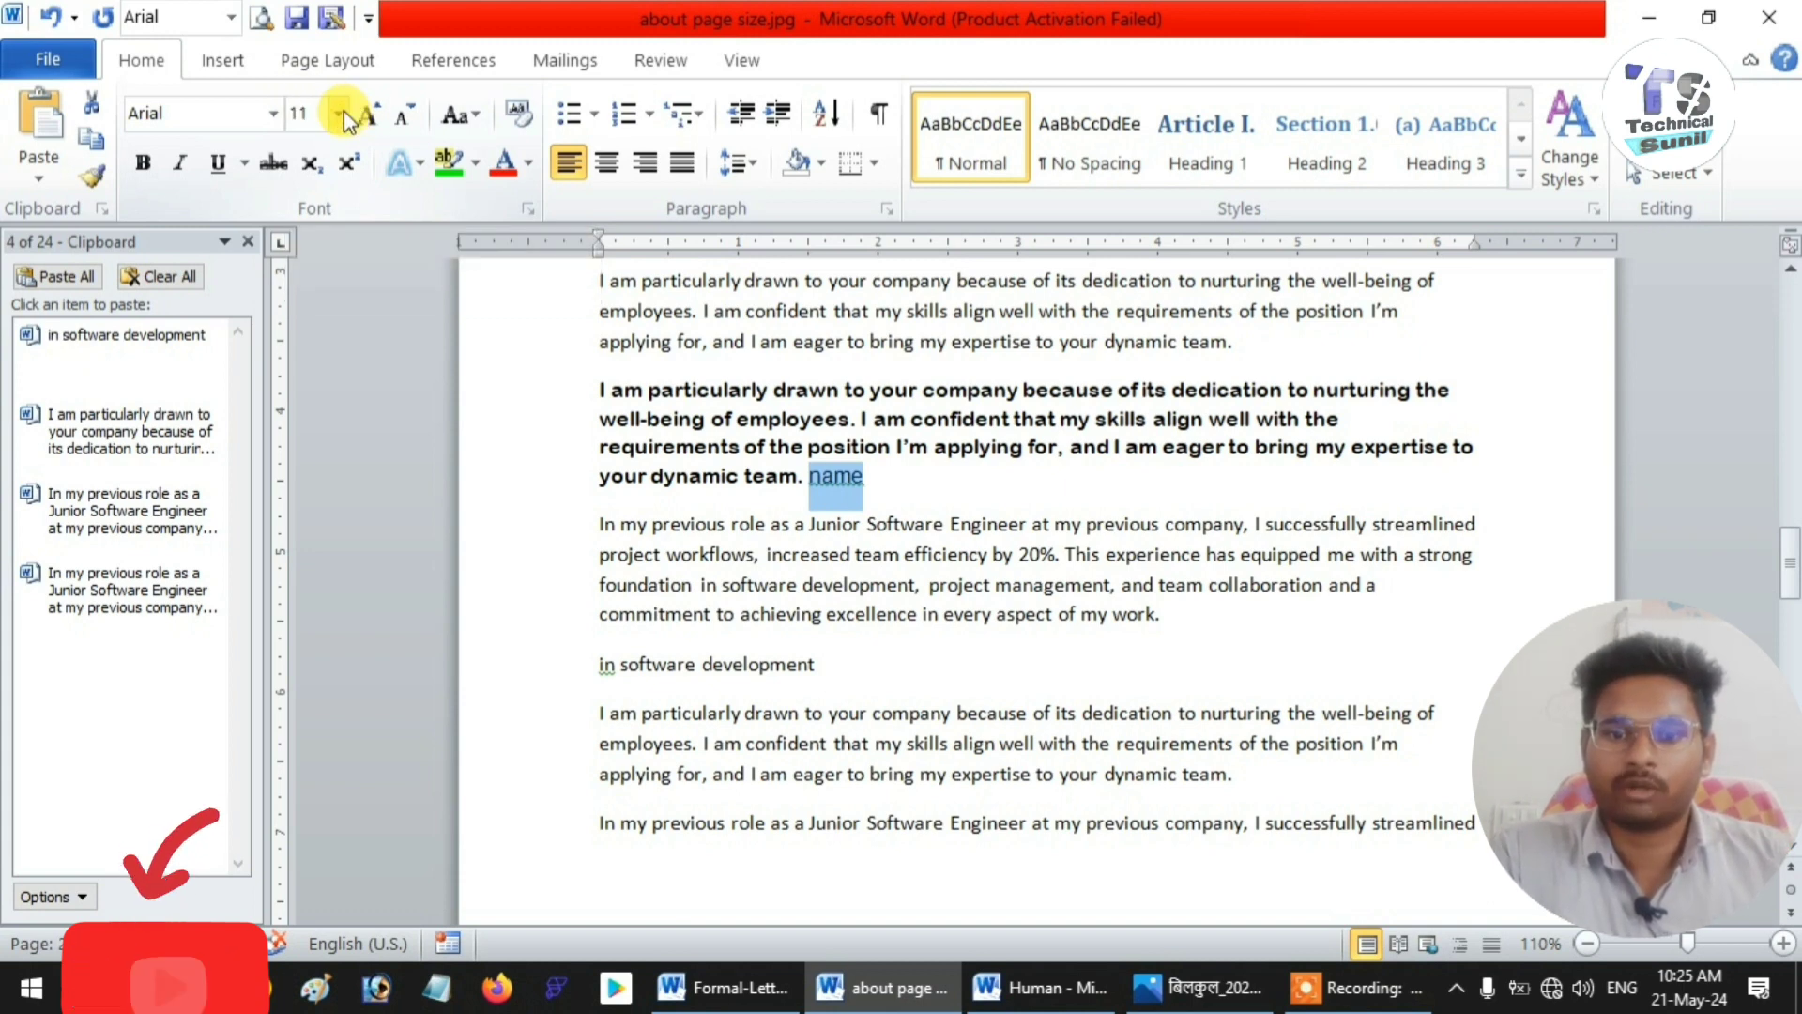
click(864, 476)
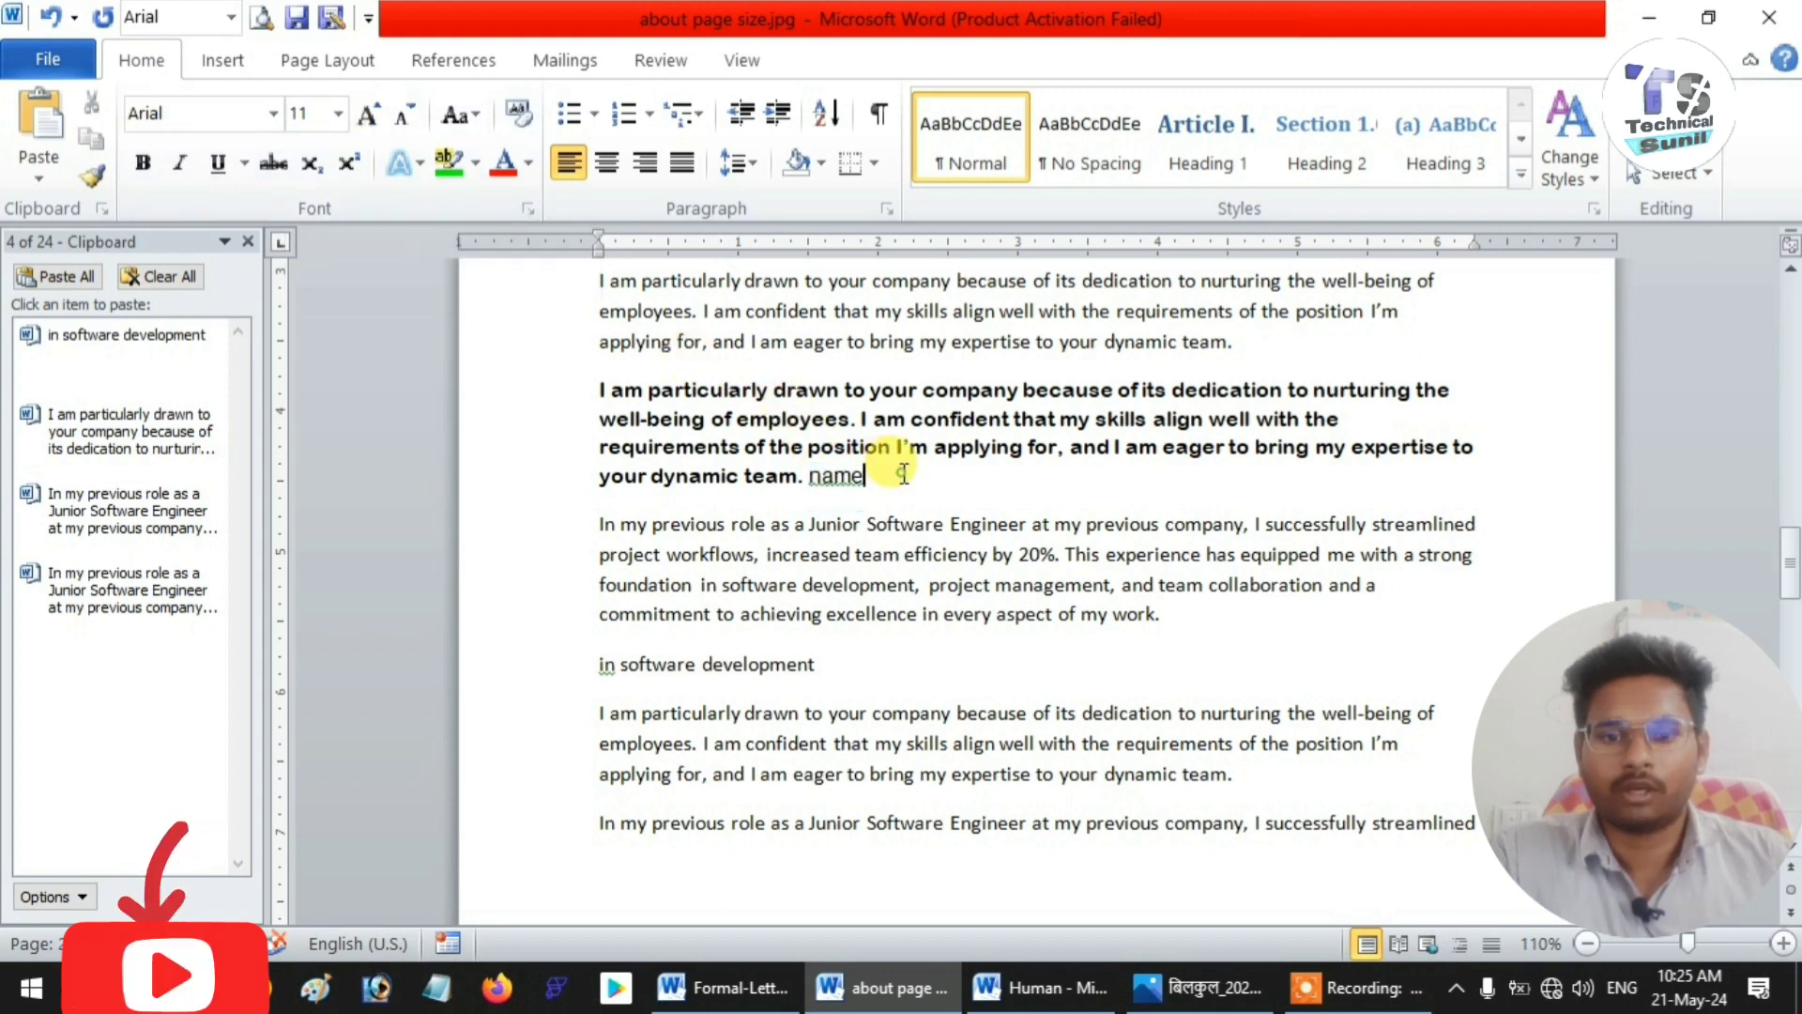
- Set the font size of the Arial Rounded MT Bold paragraph, excluding the word "name", to 20
drag(800, 476, 563, 390)
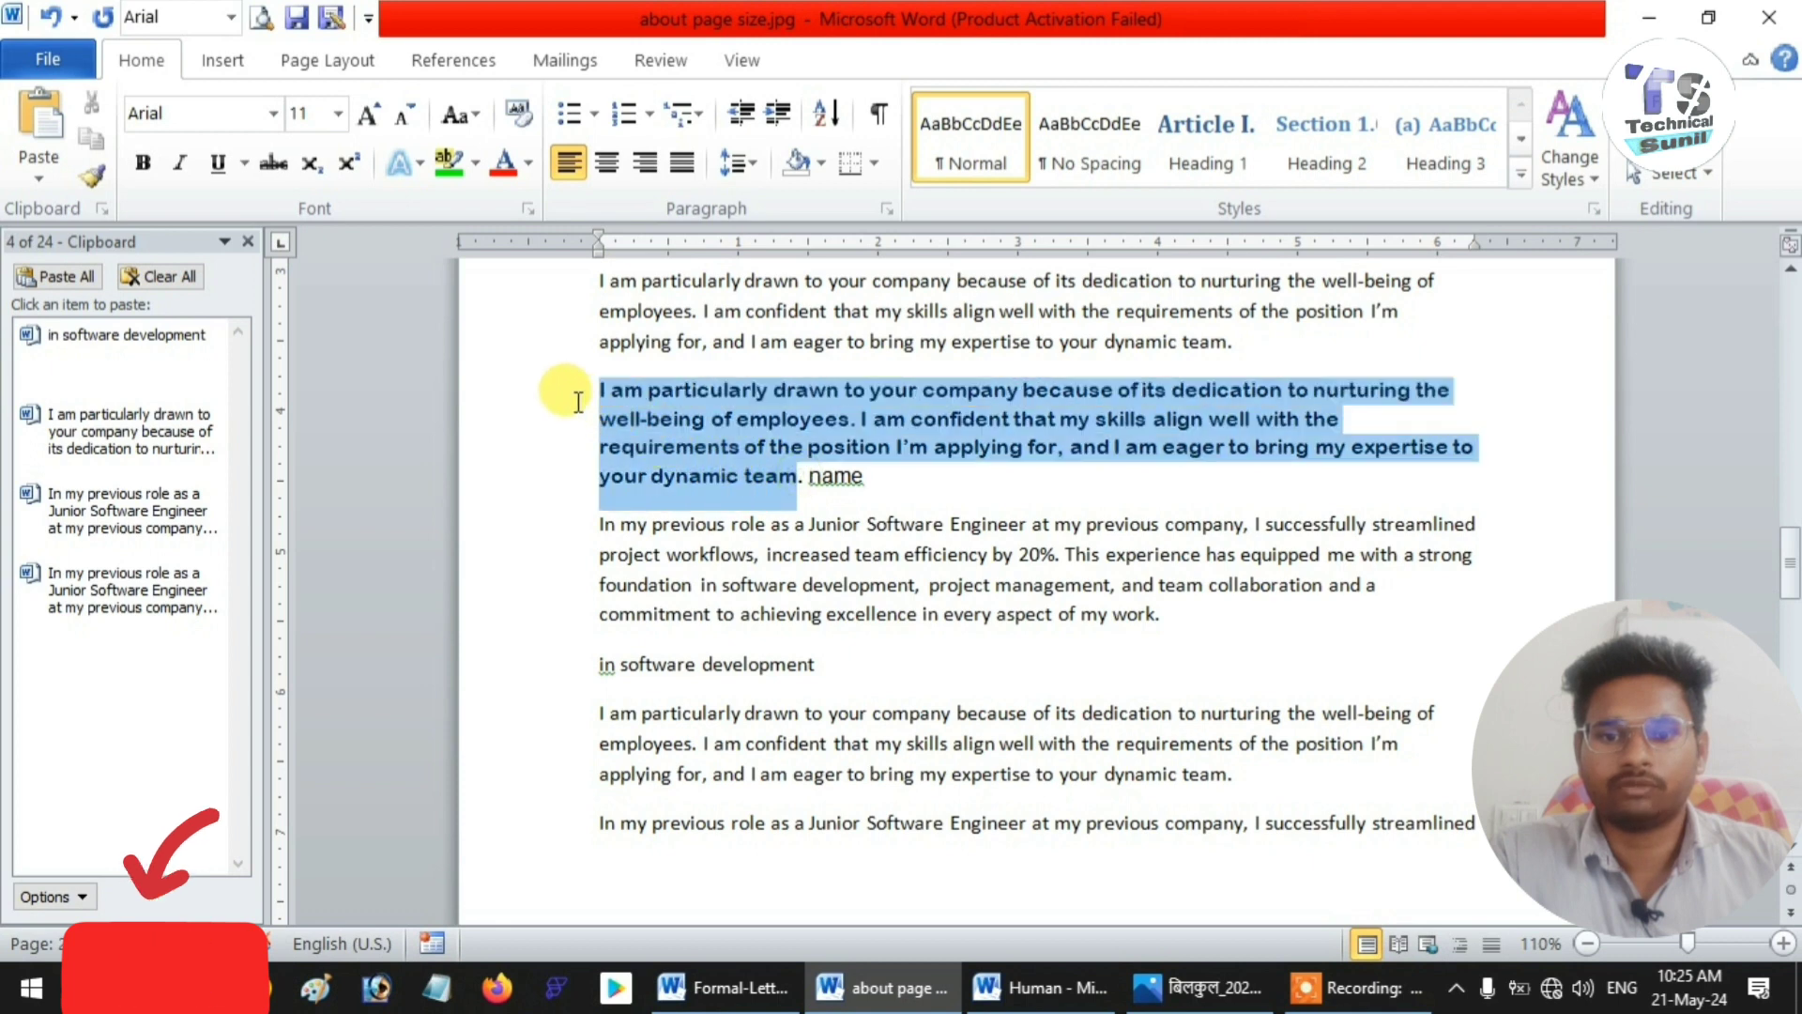
click(343, 126)
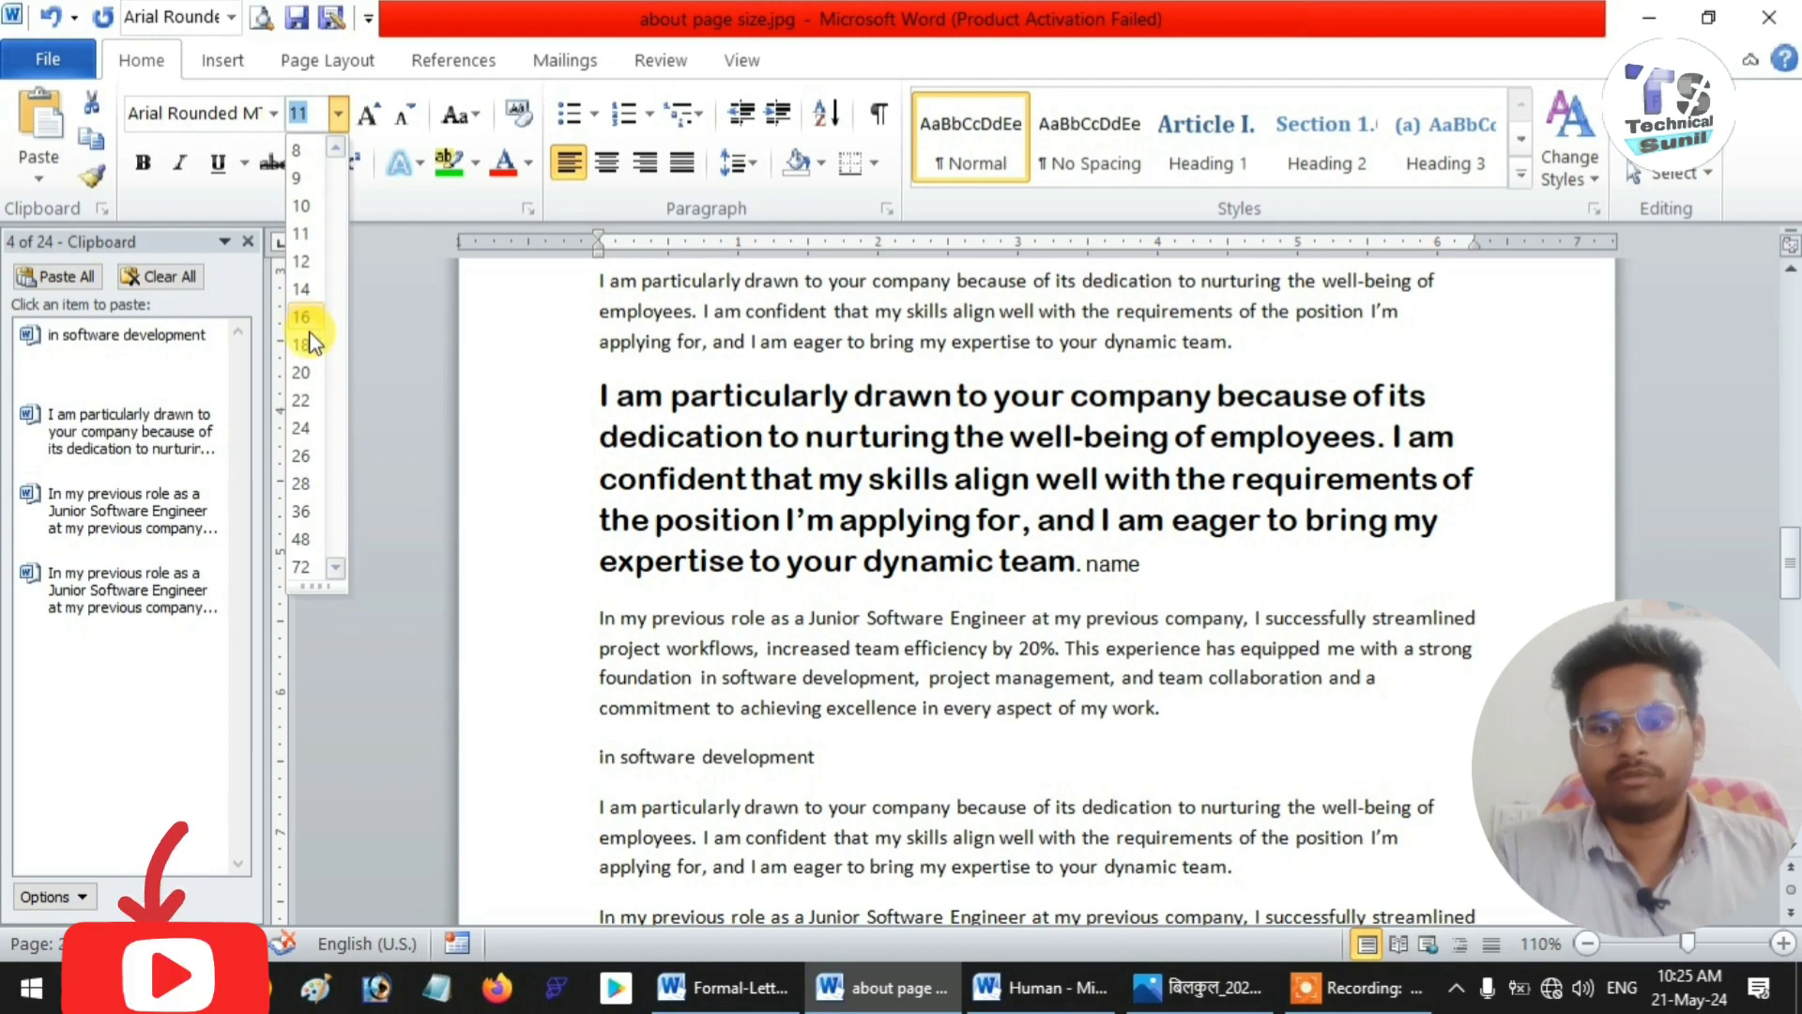
click(305, 372)
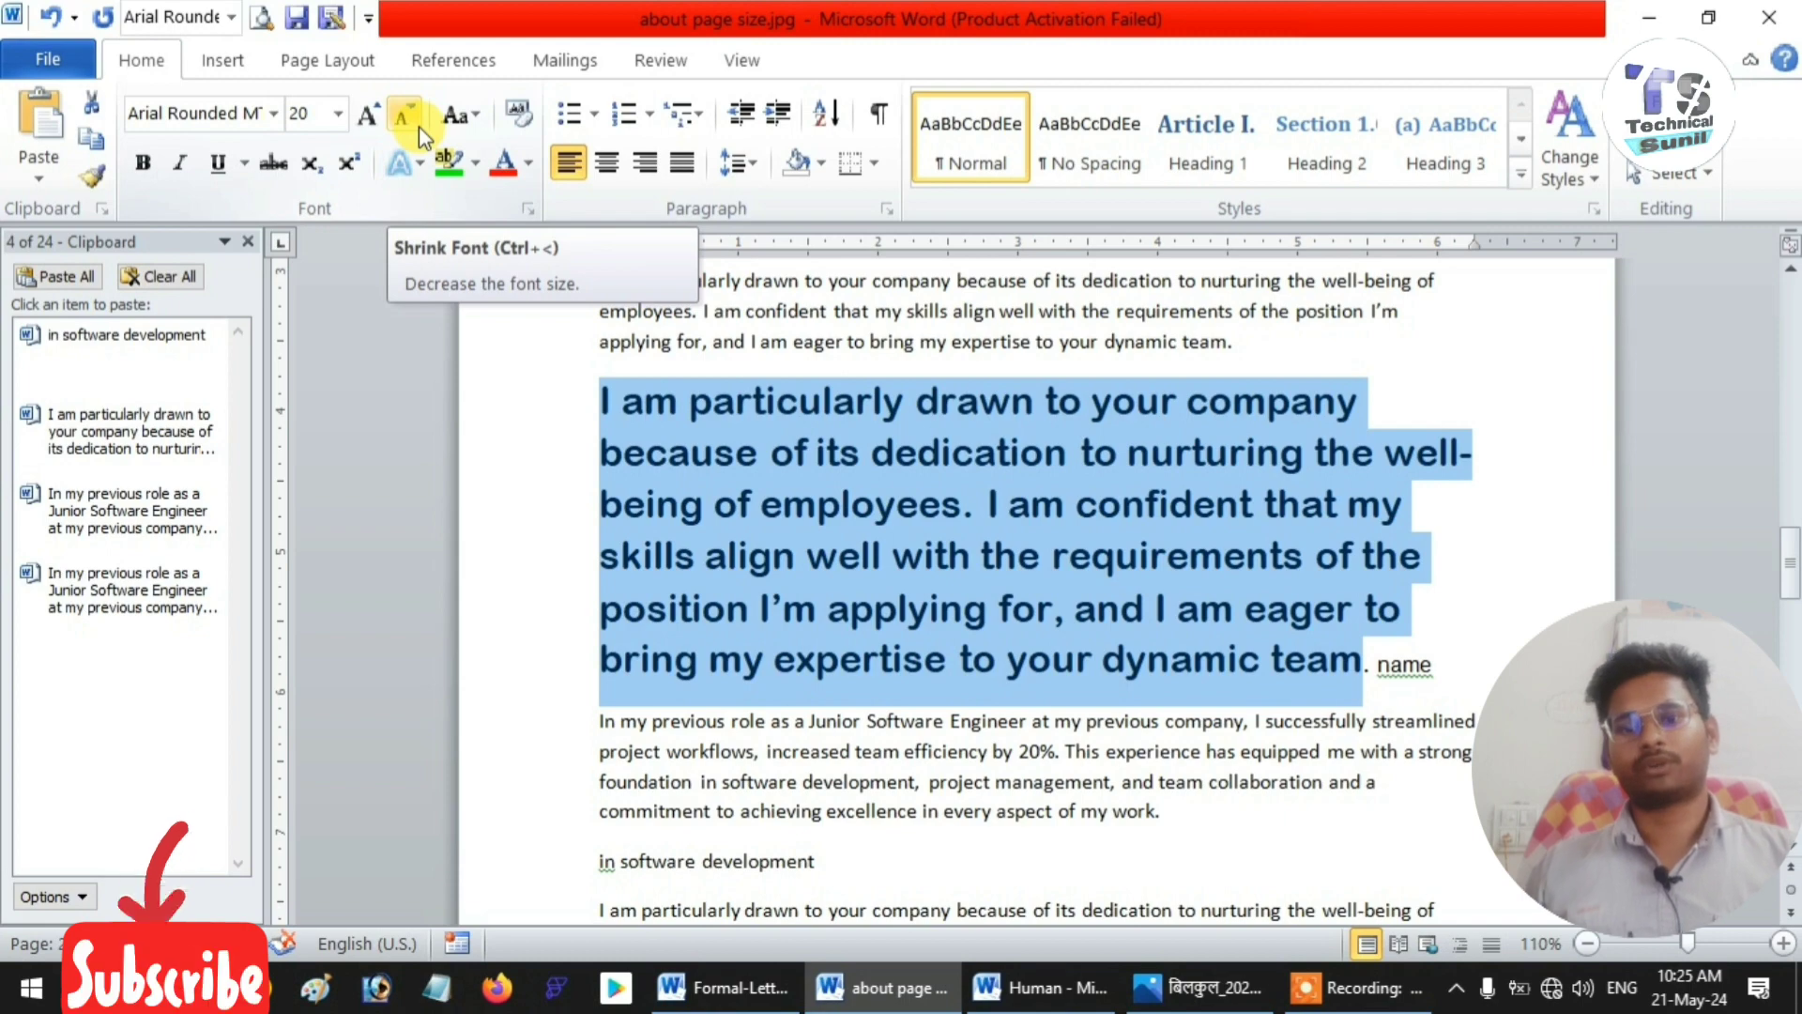
- Grow the selected paragraph's font by a few size steps and shrink it step by step to 12
click(370, 116)
click(371, 117)
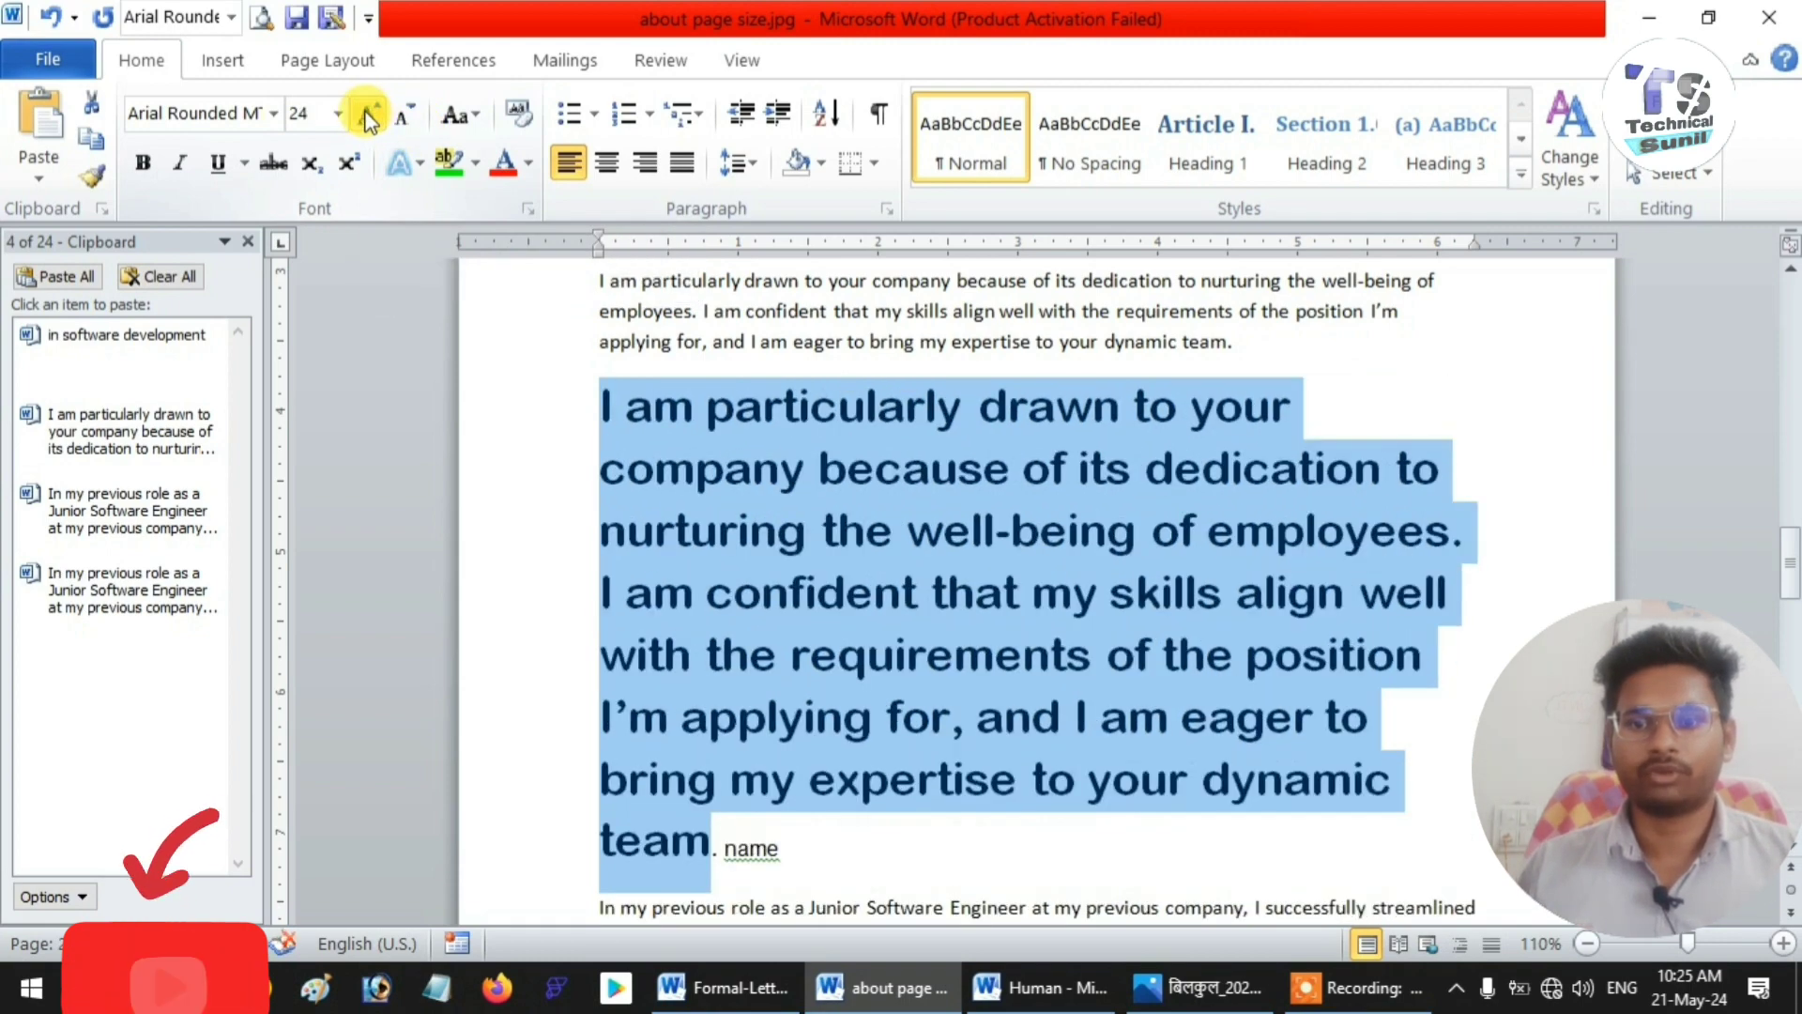
click(369, 117)
click(402, 113)
click(402, 113)
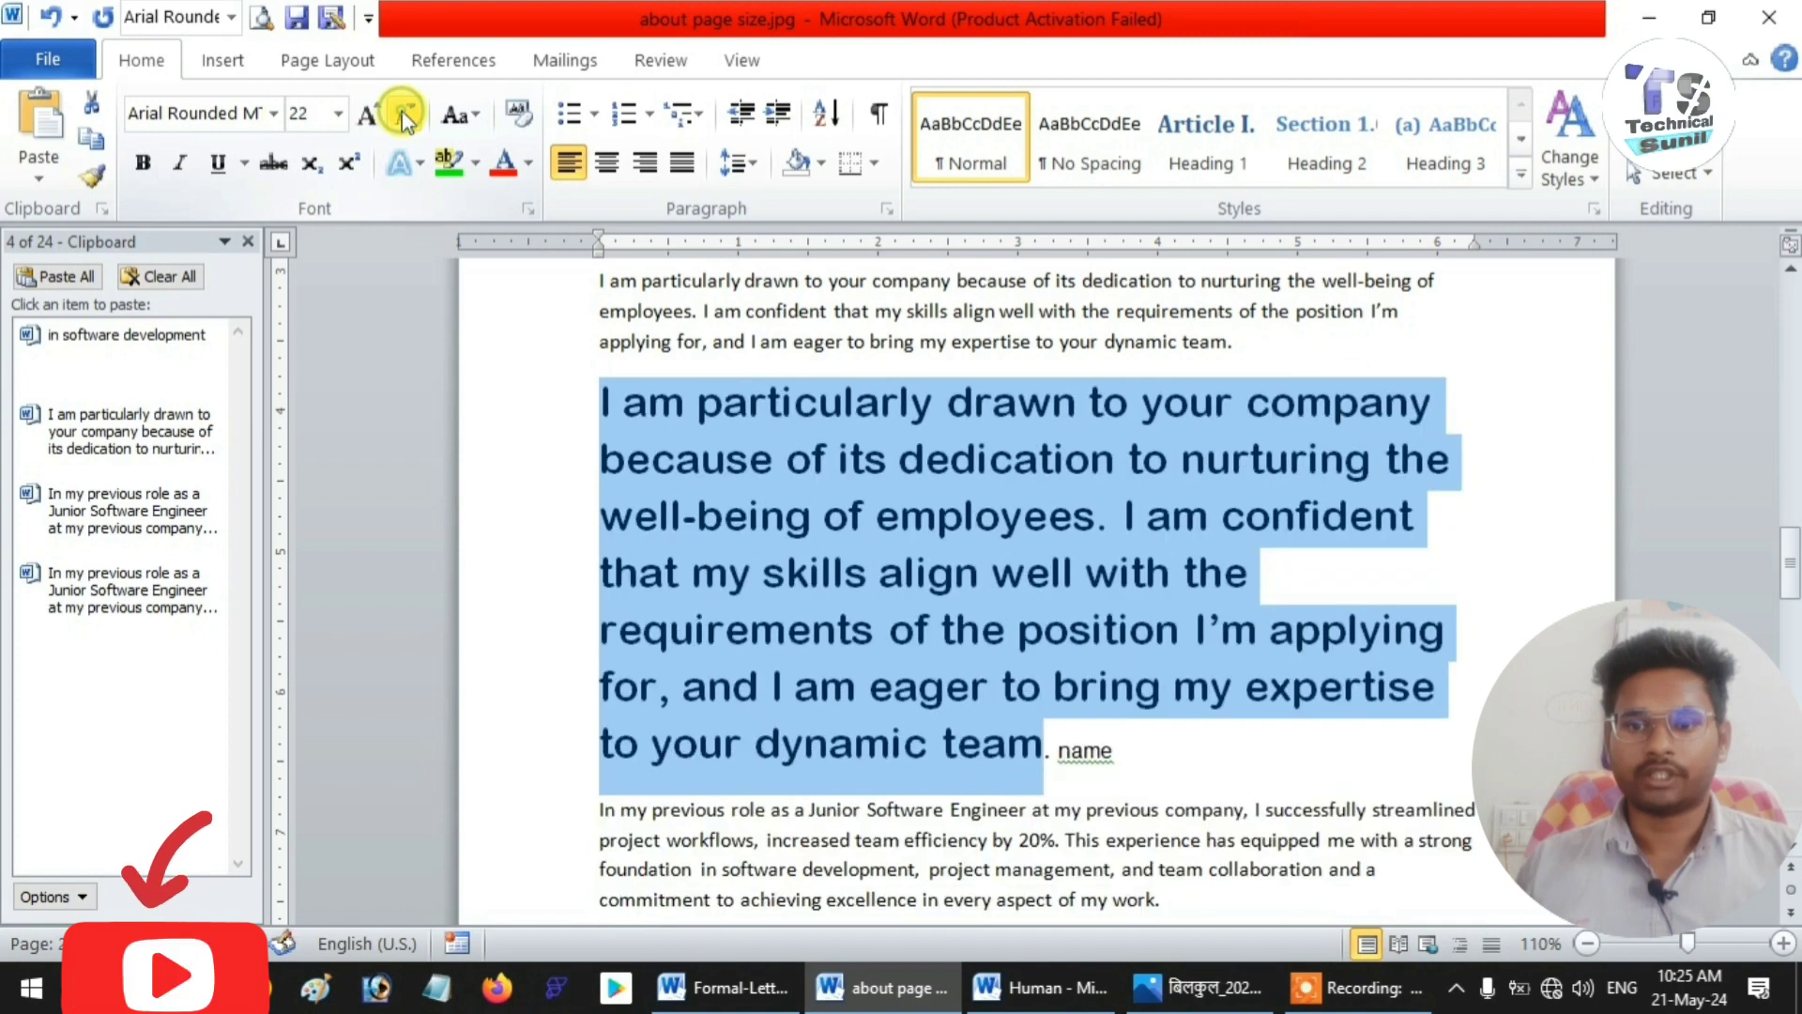
click(402, 112)
click(402, 113)
click(402, 112)
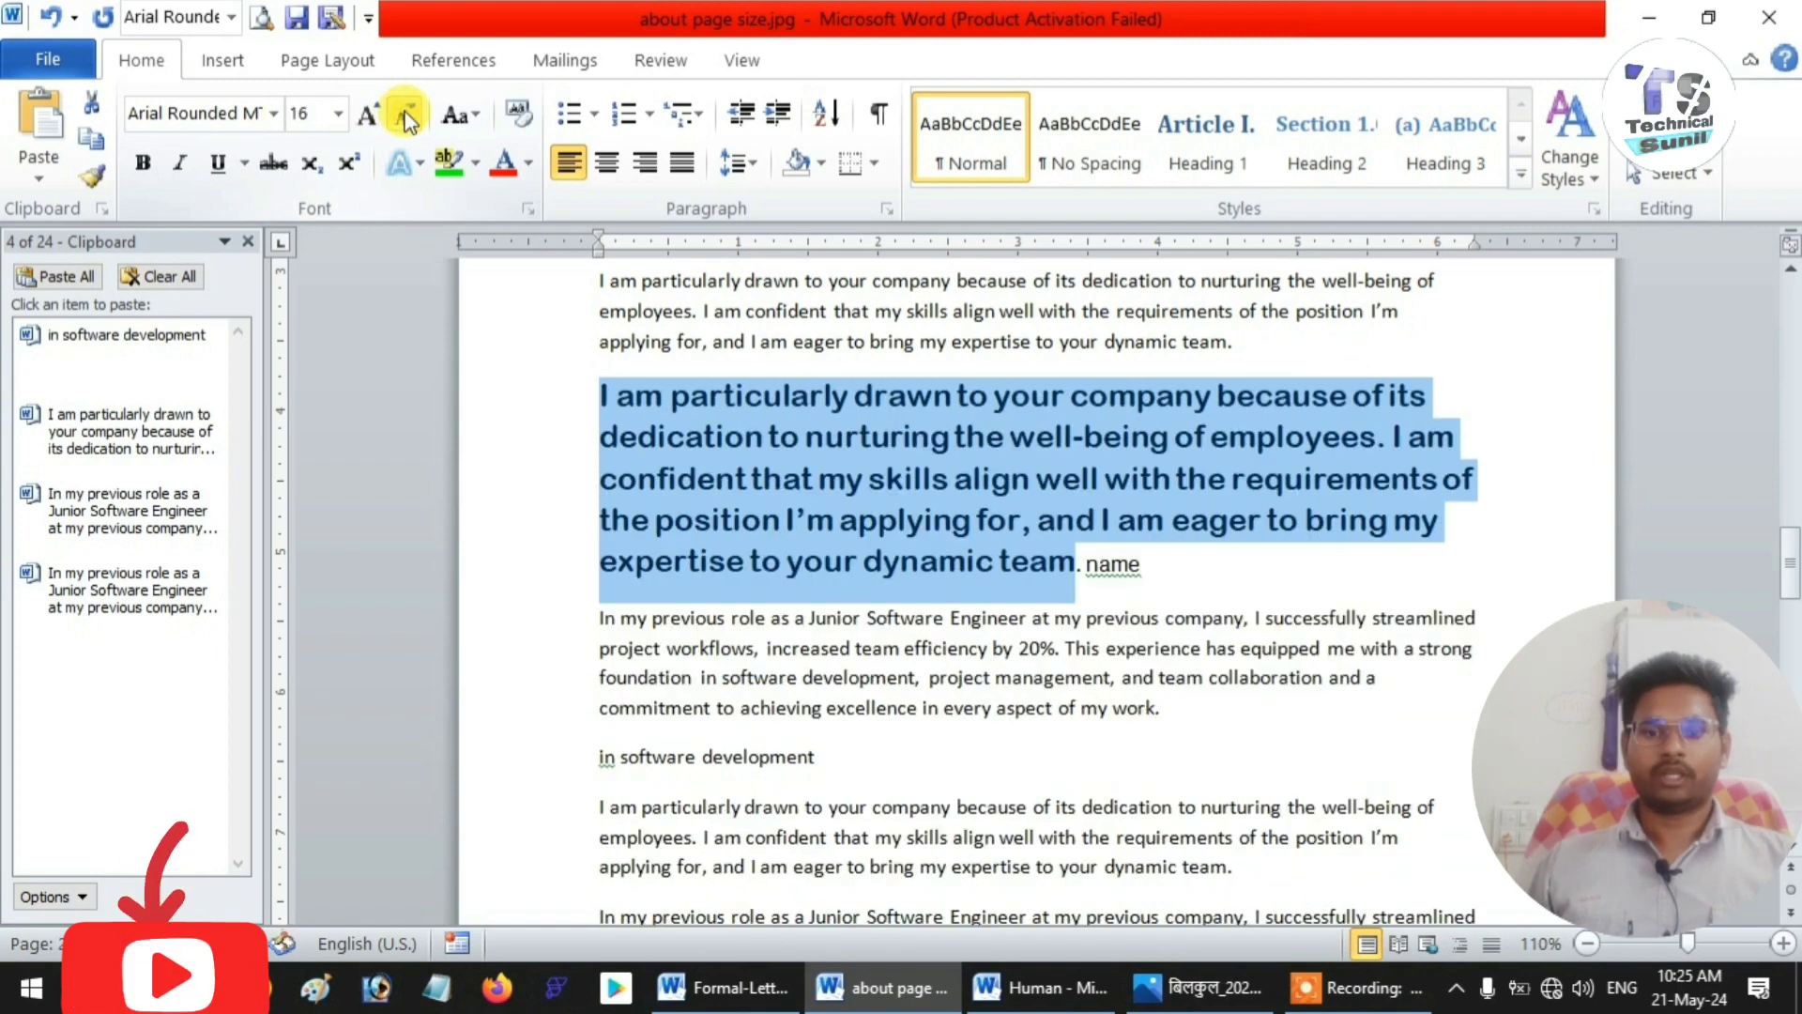
click(403, 115)
click(405, 117)
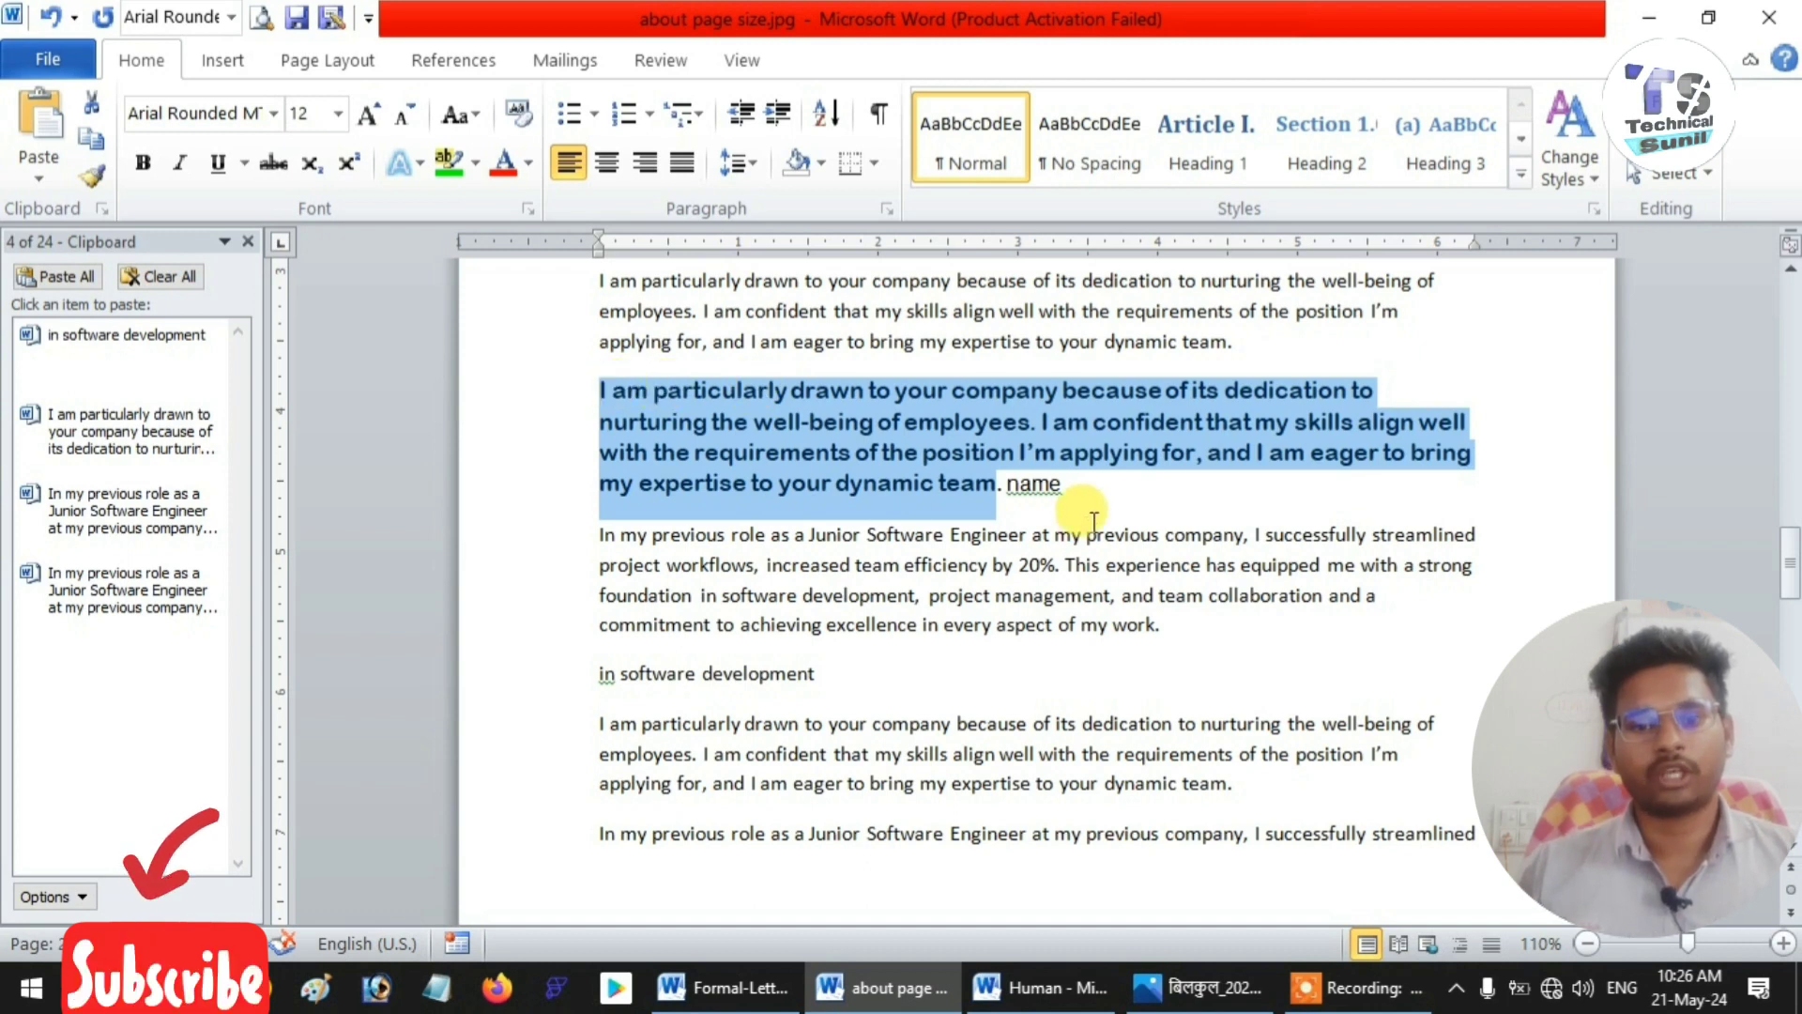
- Change the selected paragraph to sentence case and to lowercase
click(477, 120)
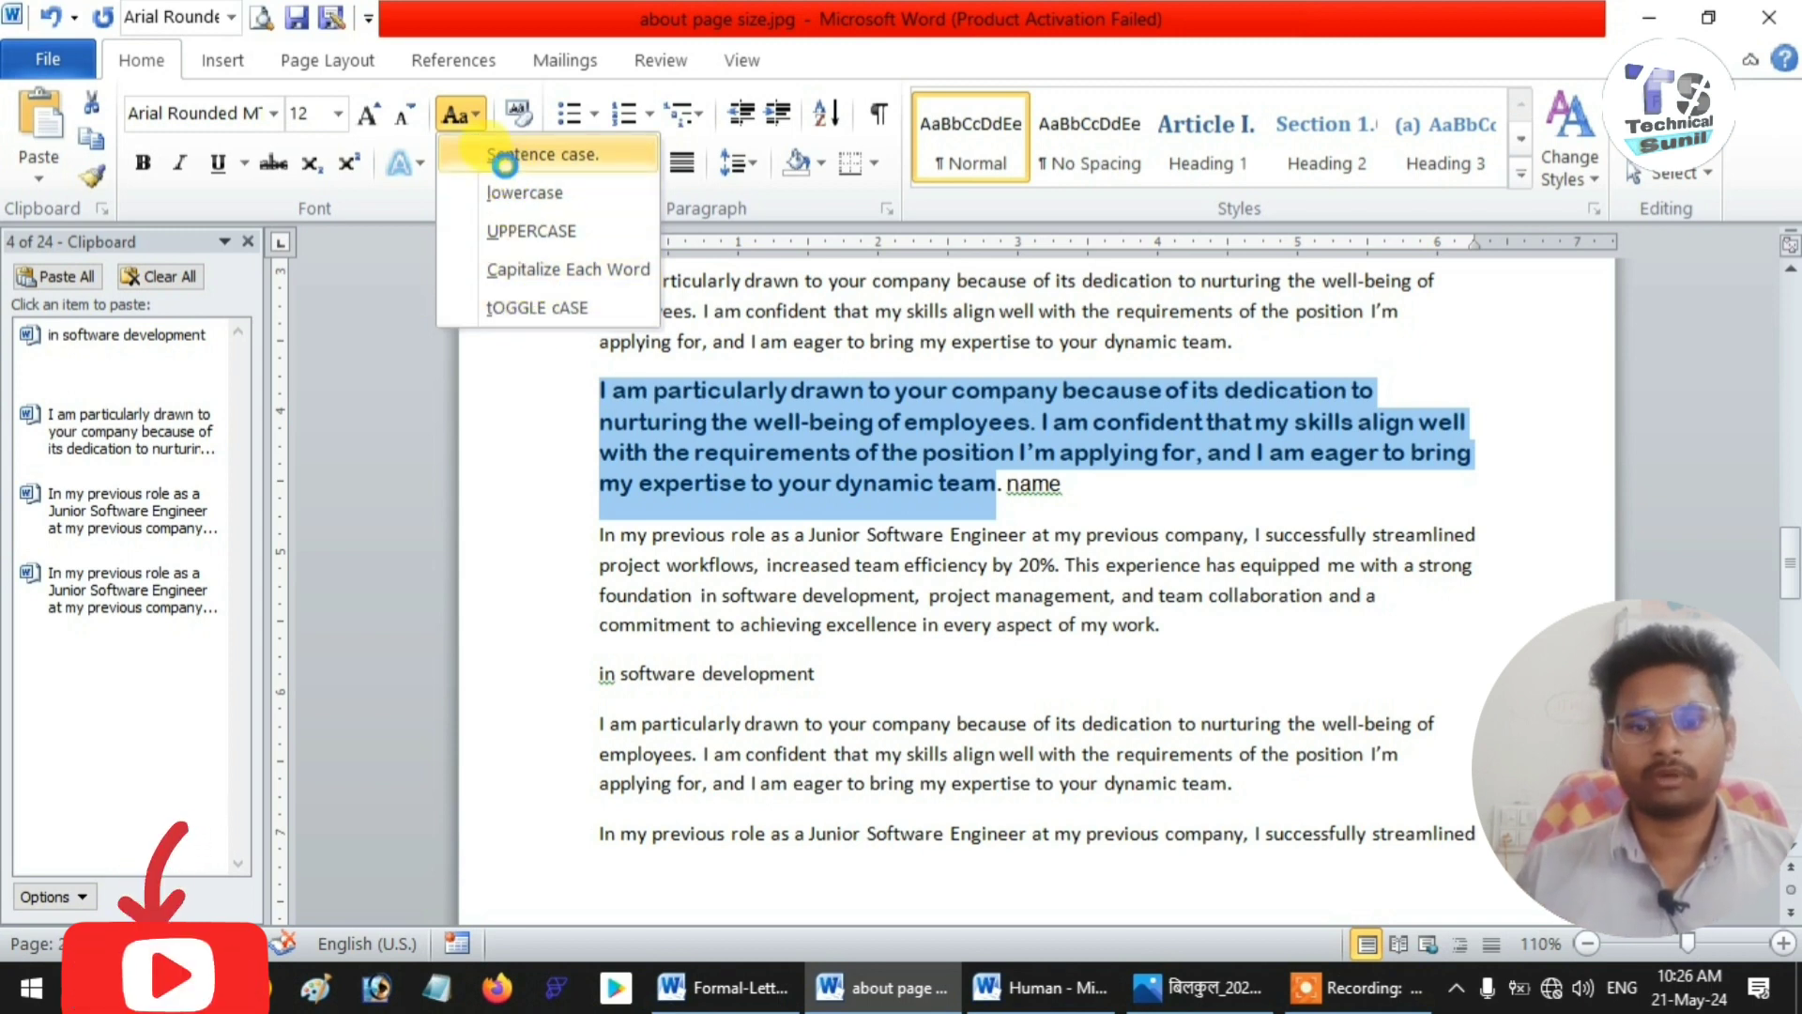
click(531, 154)
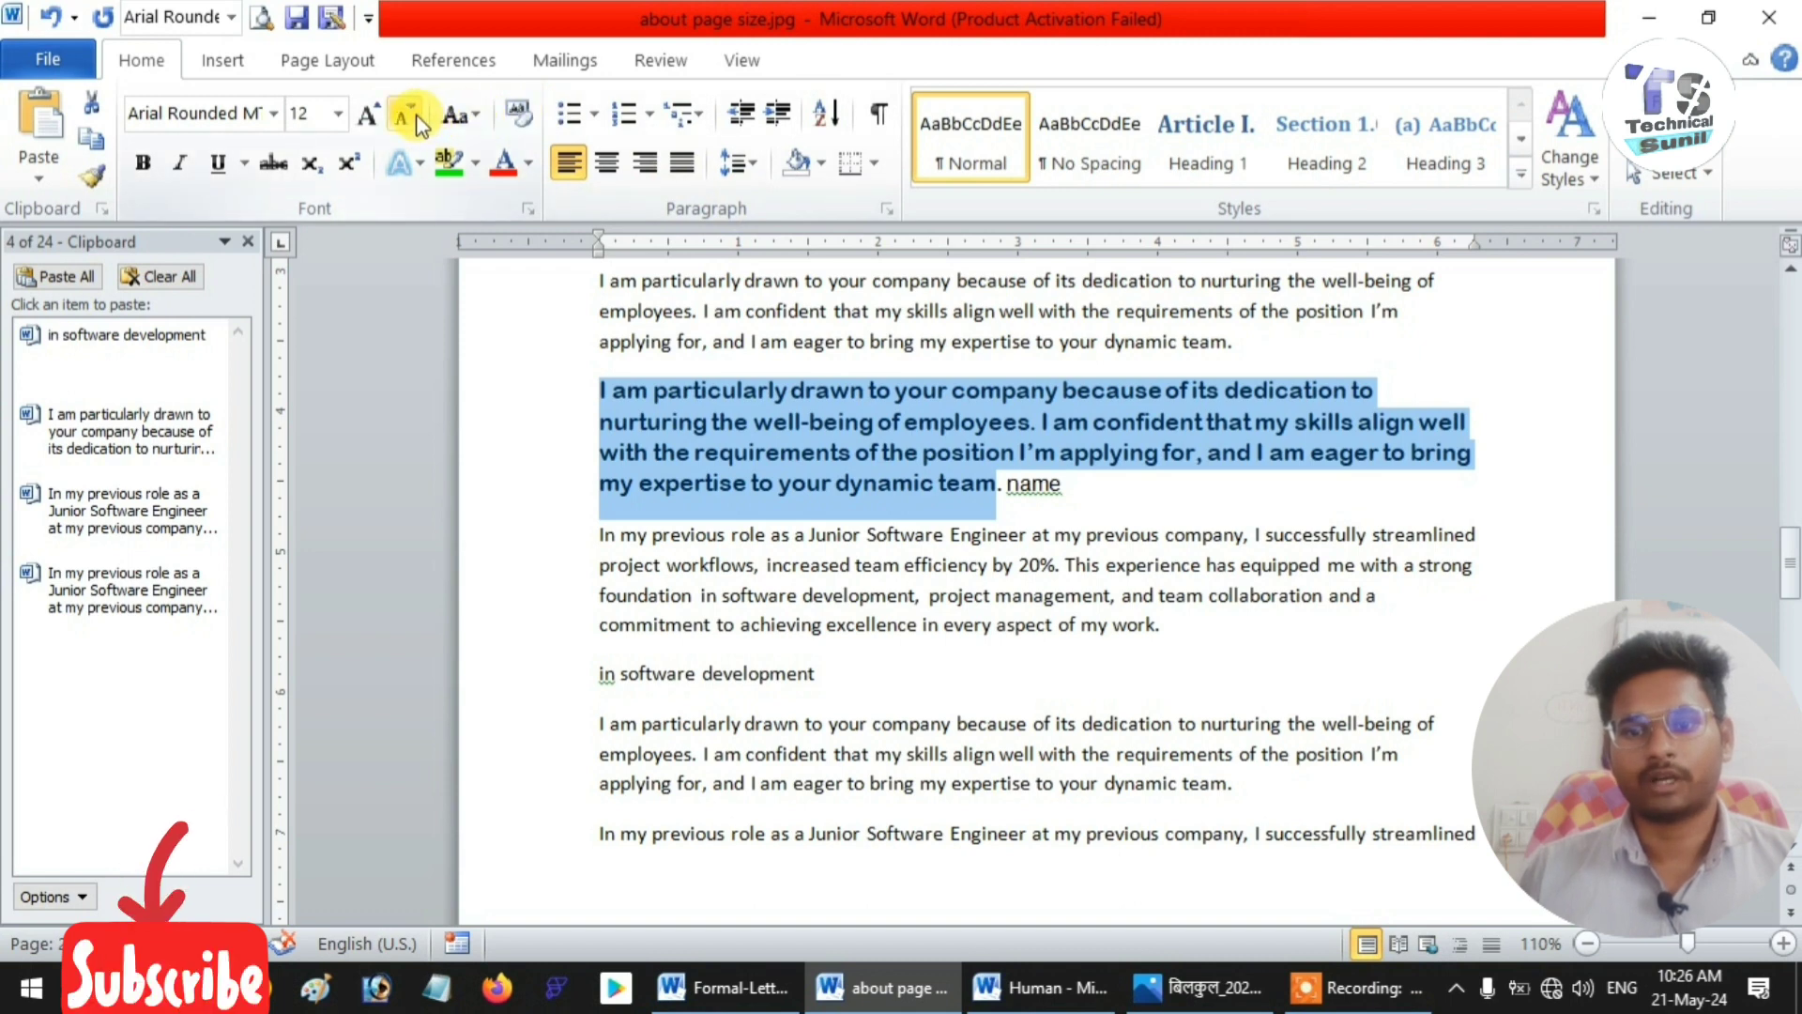
click(460, 115)
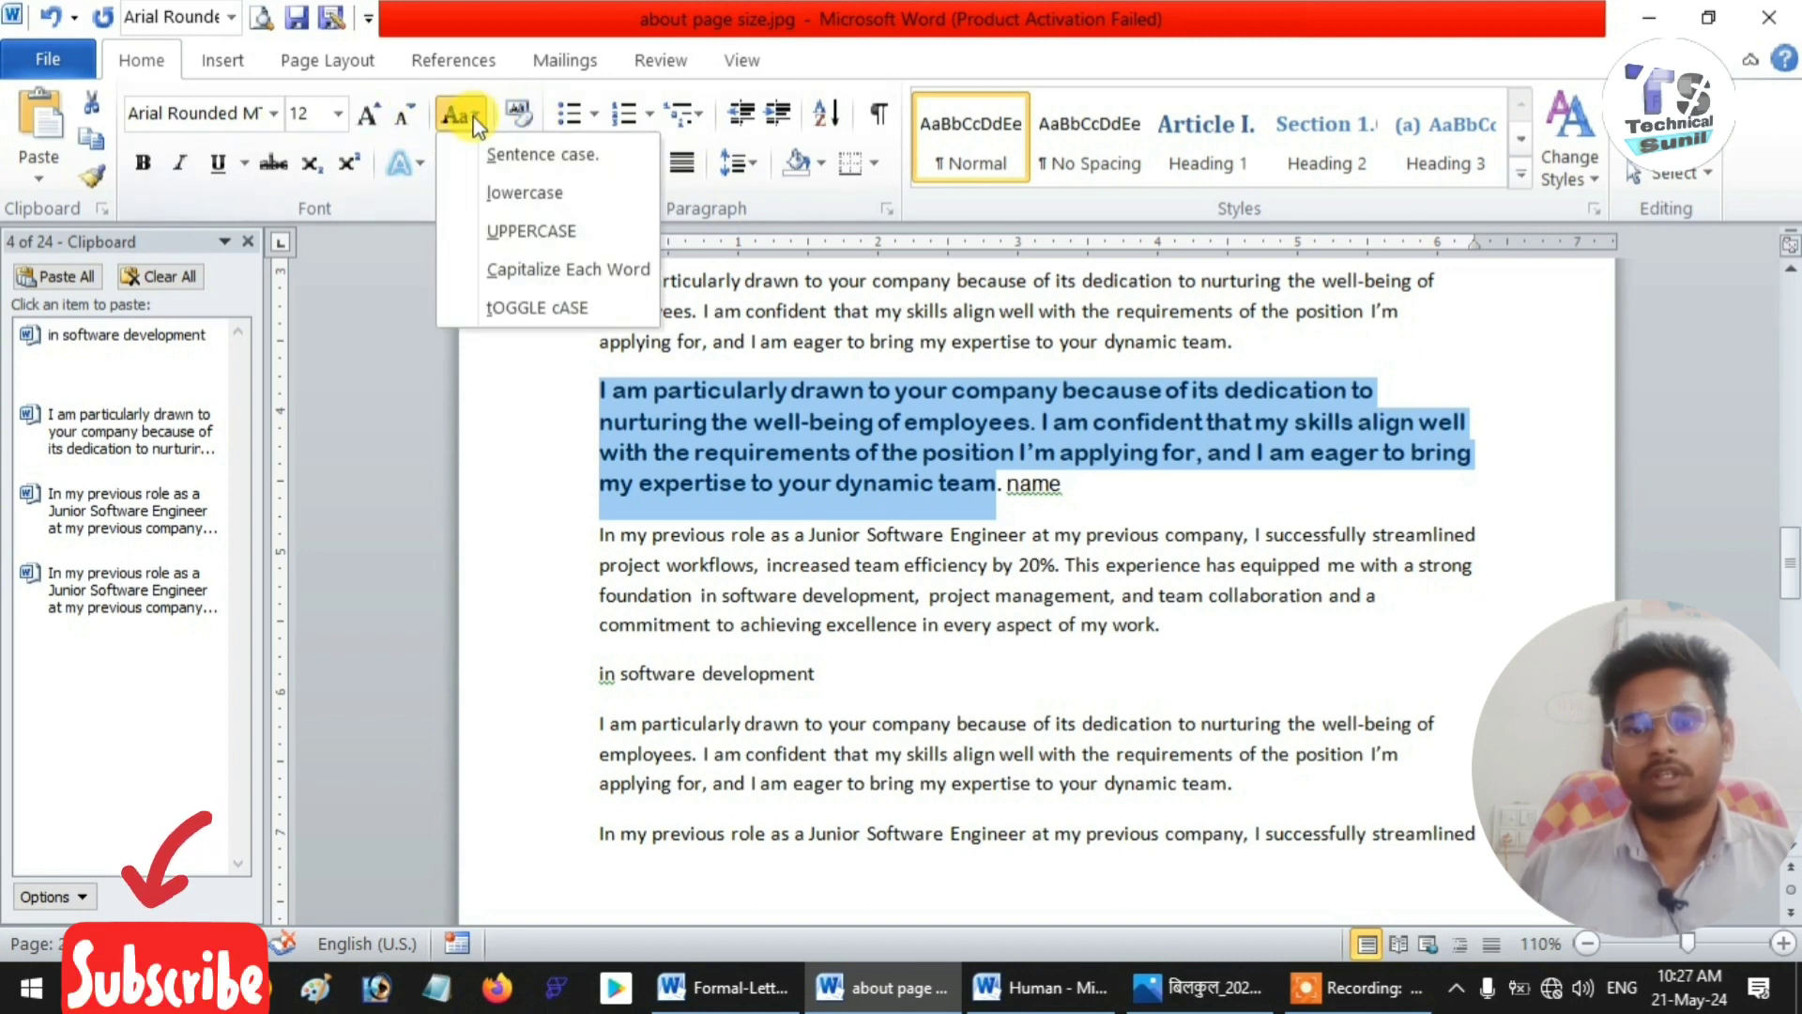
click(507, 194)
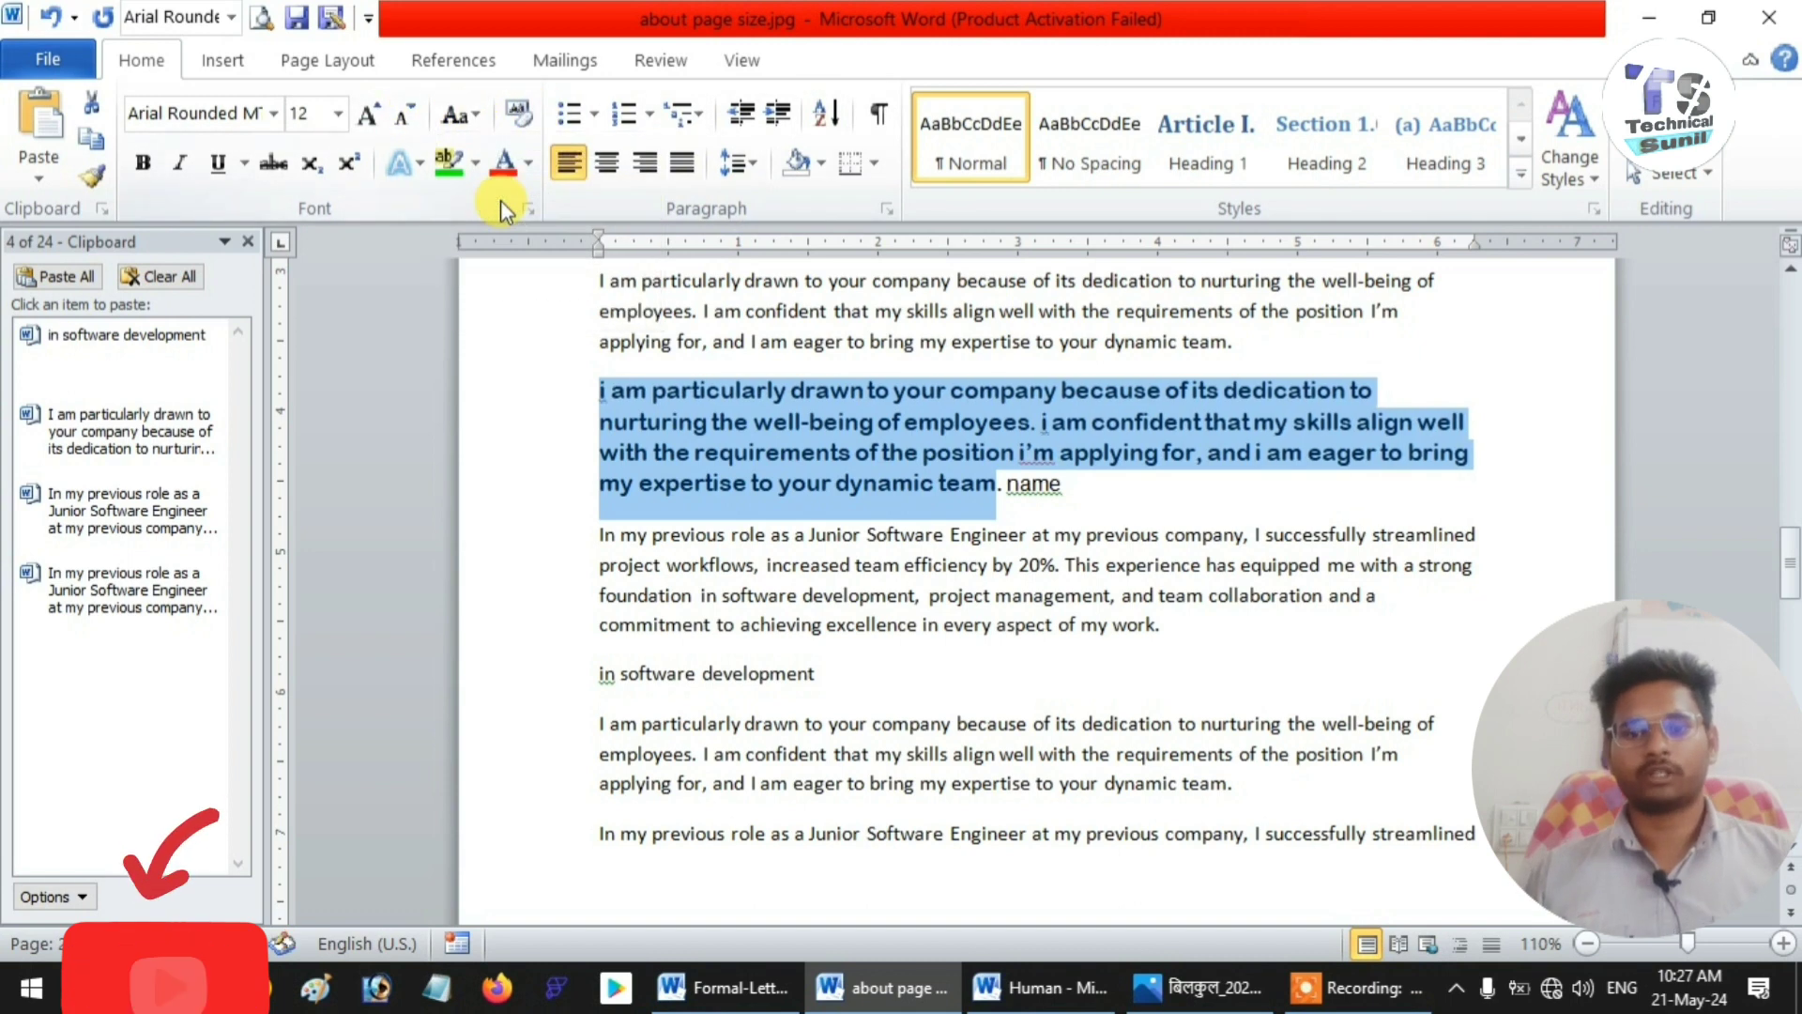
click(695, 402)
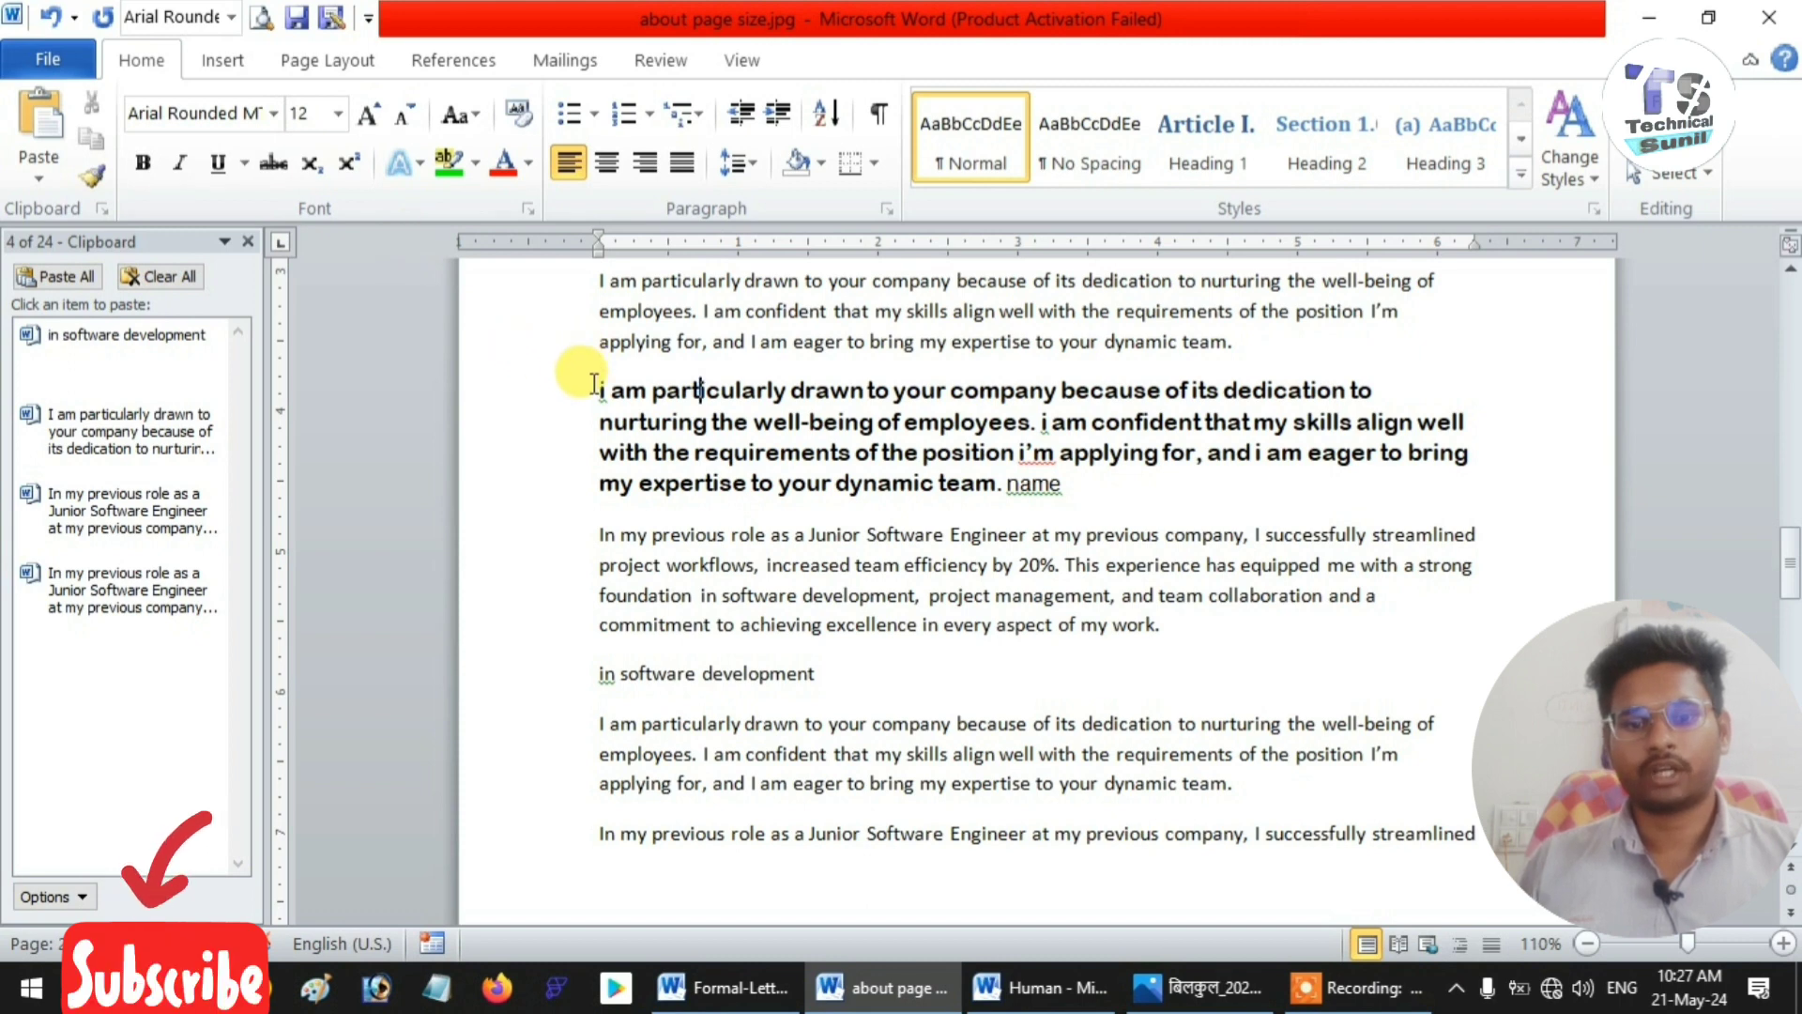
- Select the whole lowercase paragraph up to the word "name" and change it to UPPERCASE
drag(602, 390, 1006, 484)
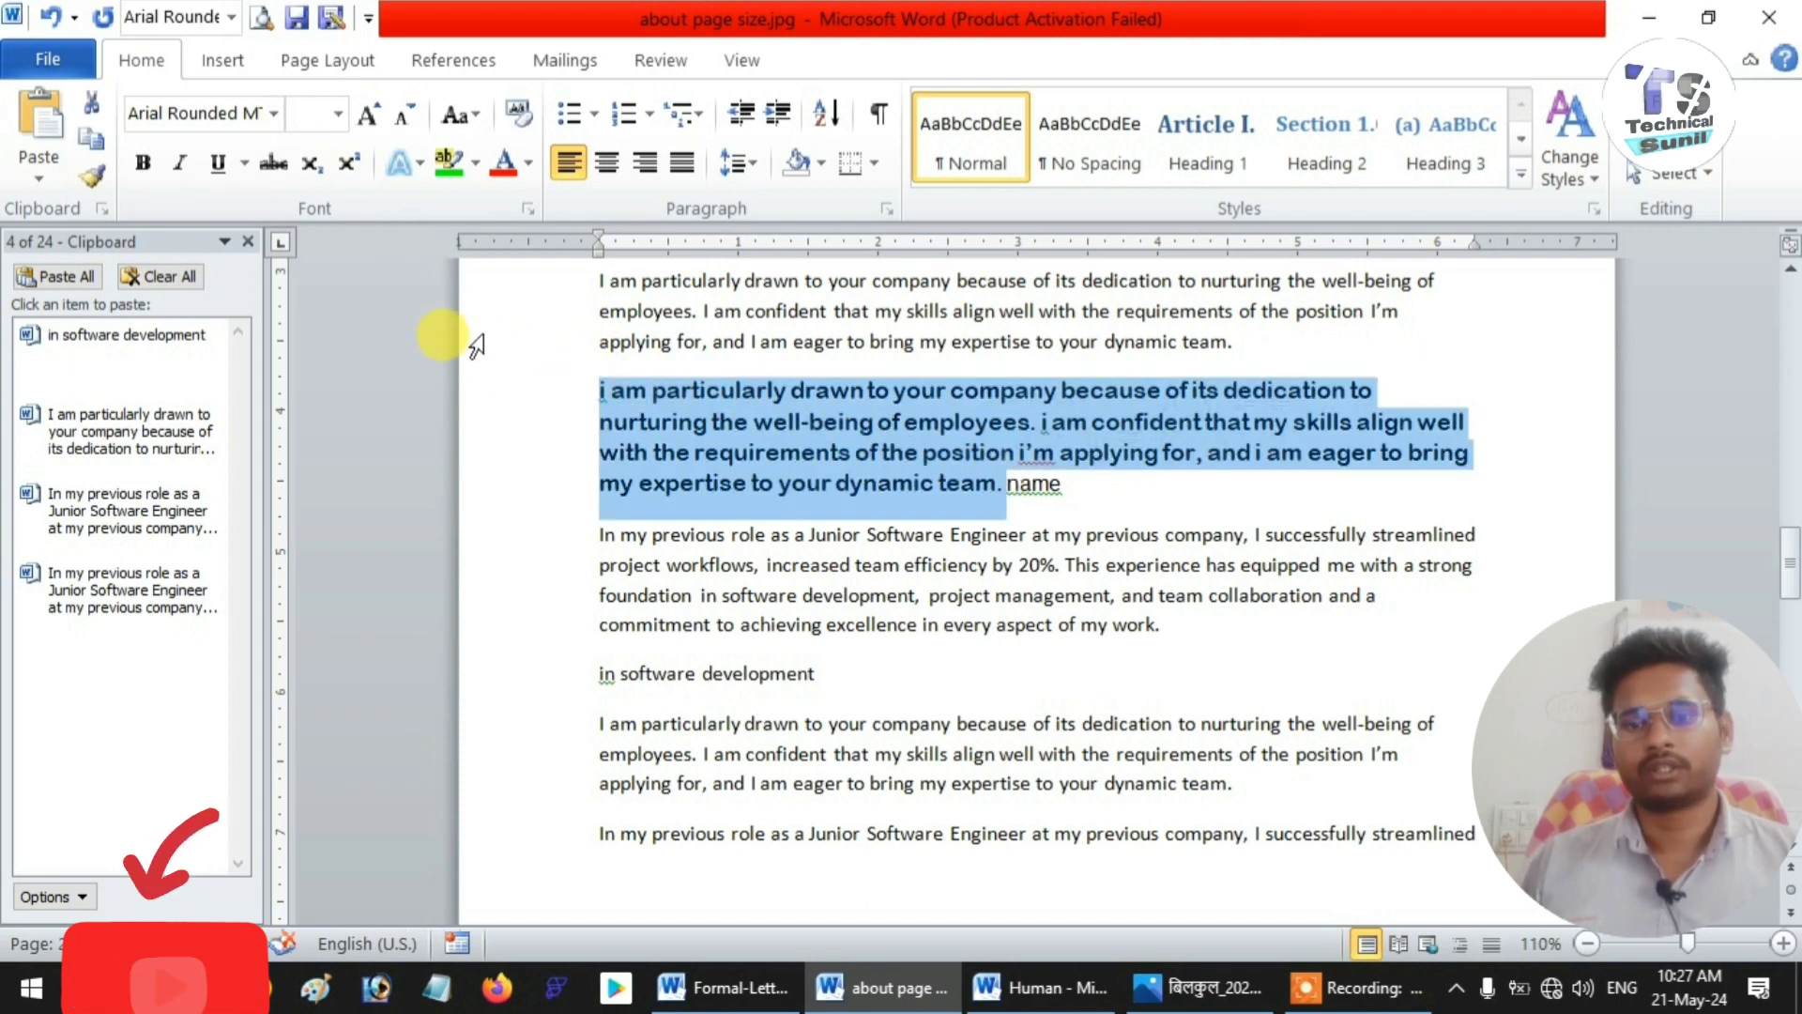
click(478, 117)
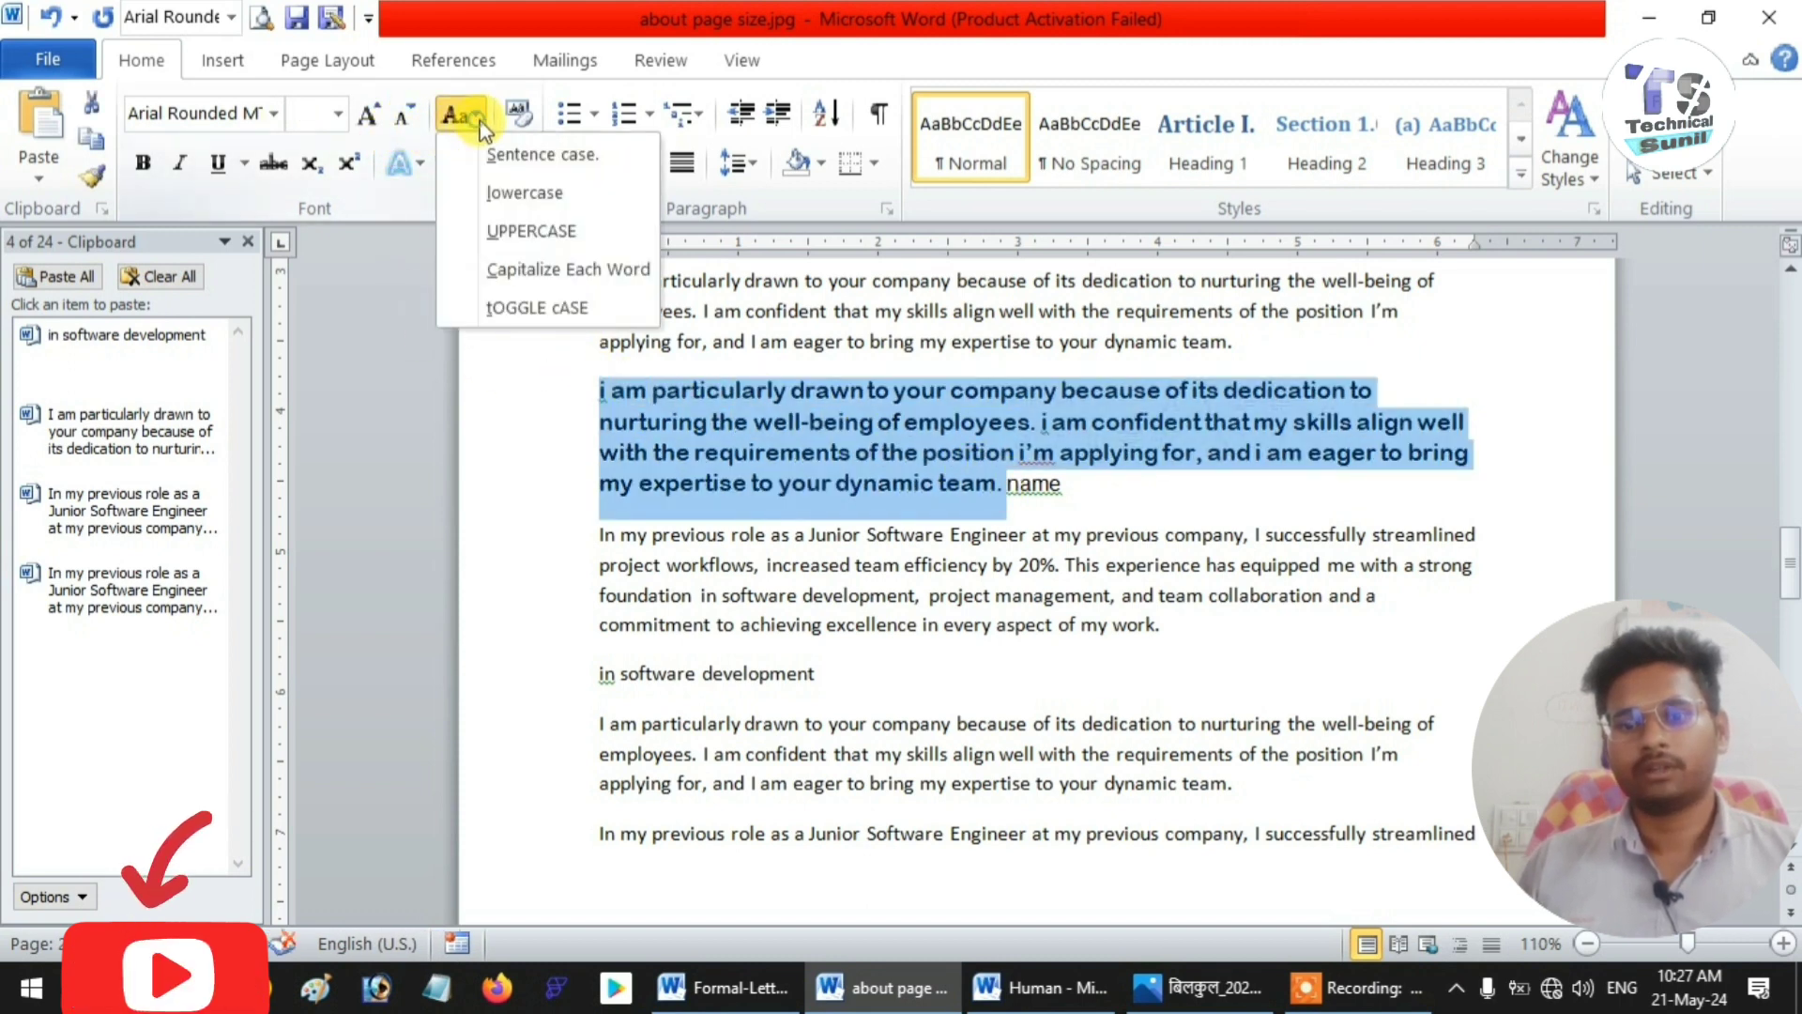
click(530, 231)
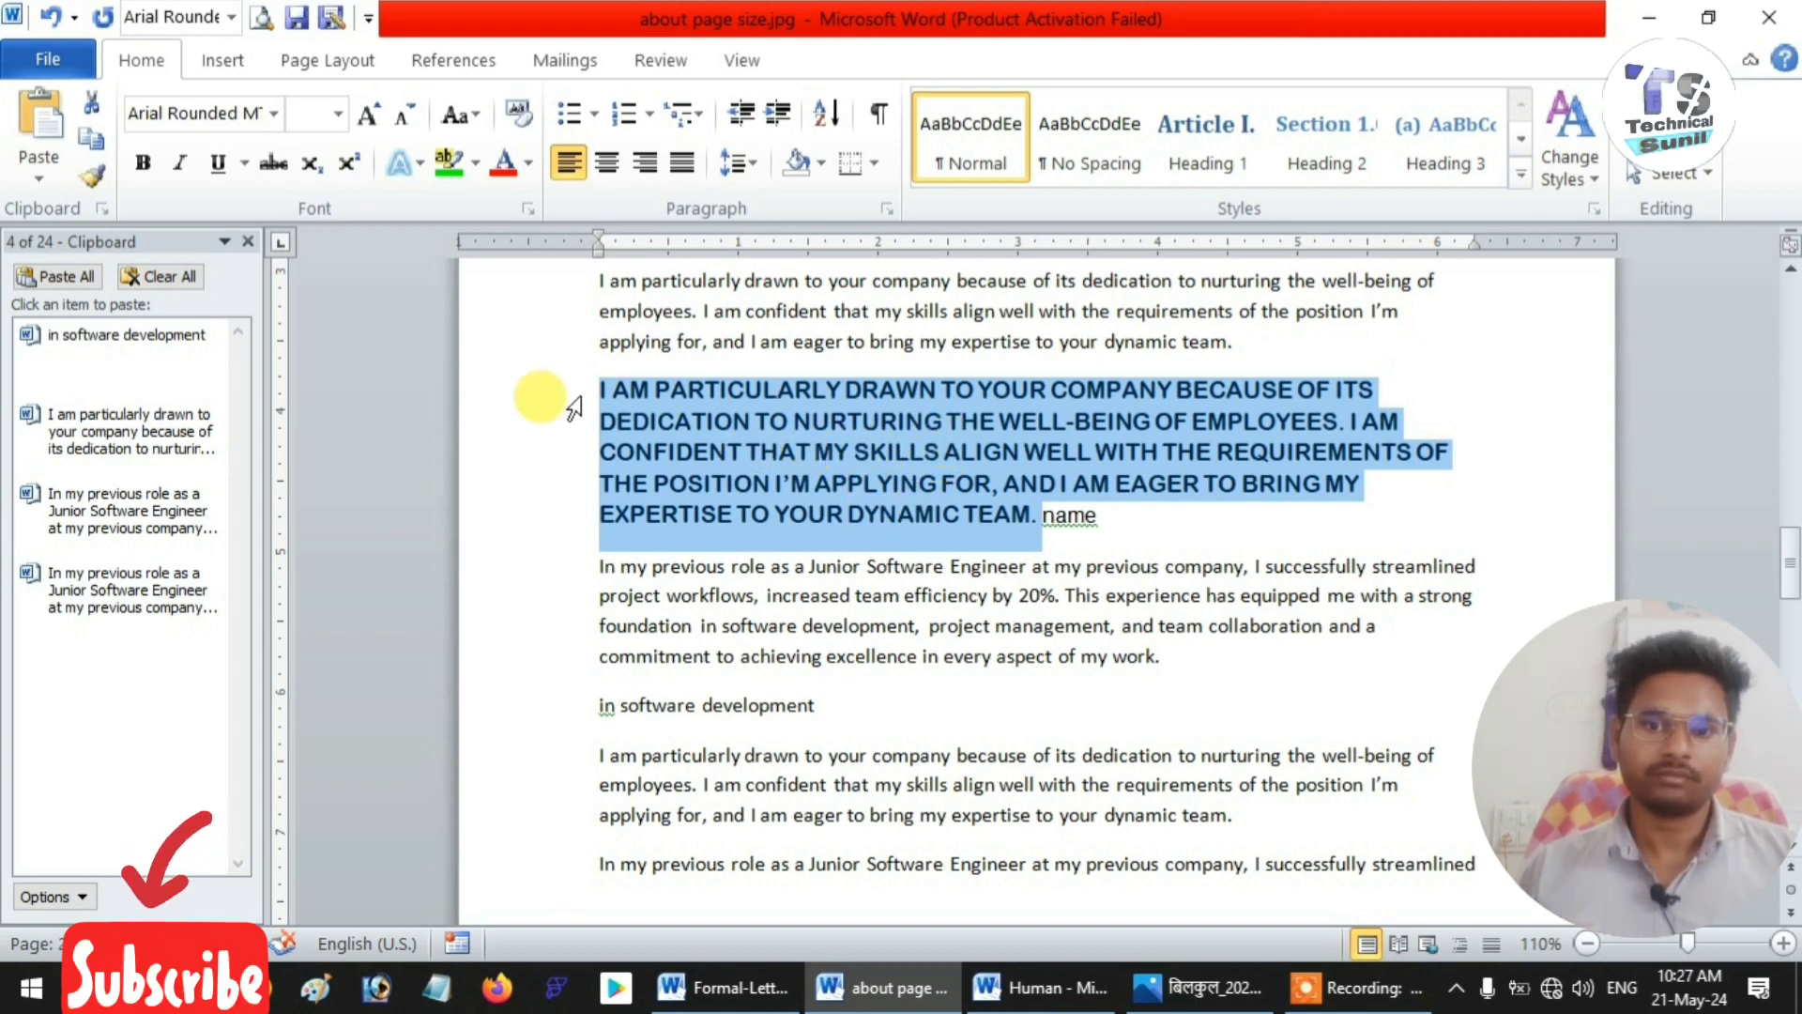
- Change the selected uppercase paragraph to Capitalize Each Word
click(484, 119)
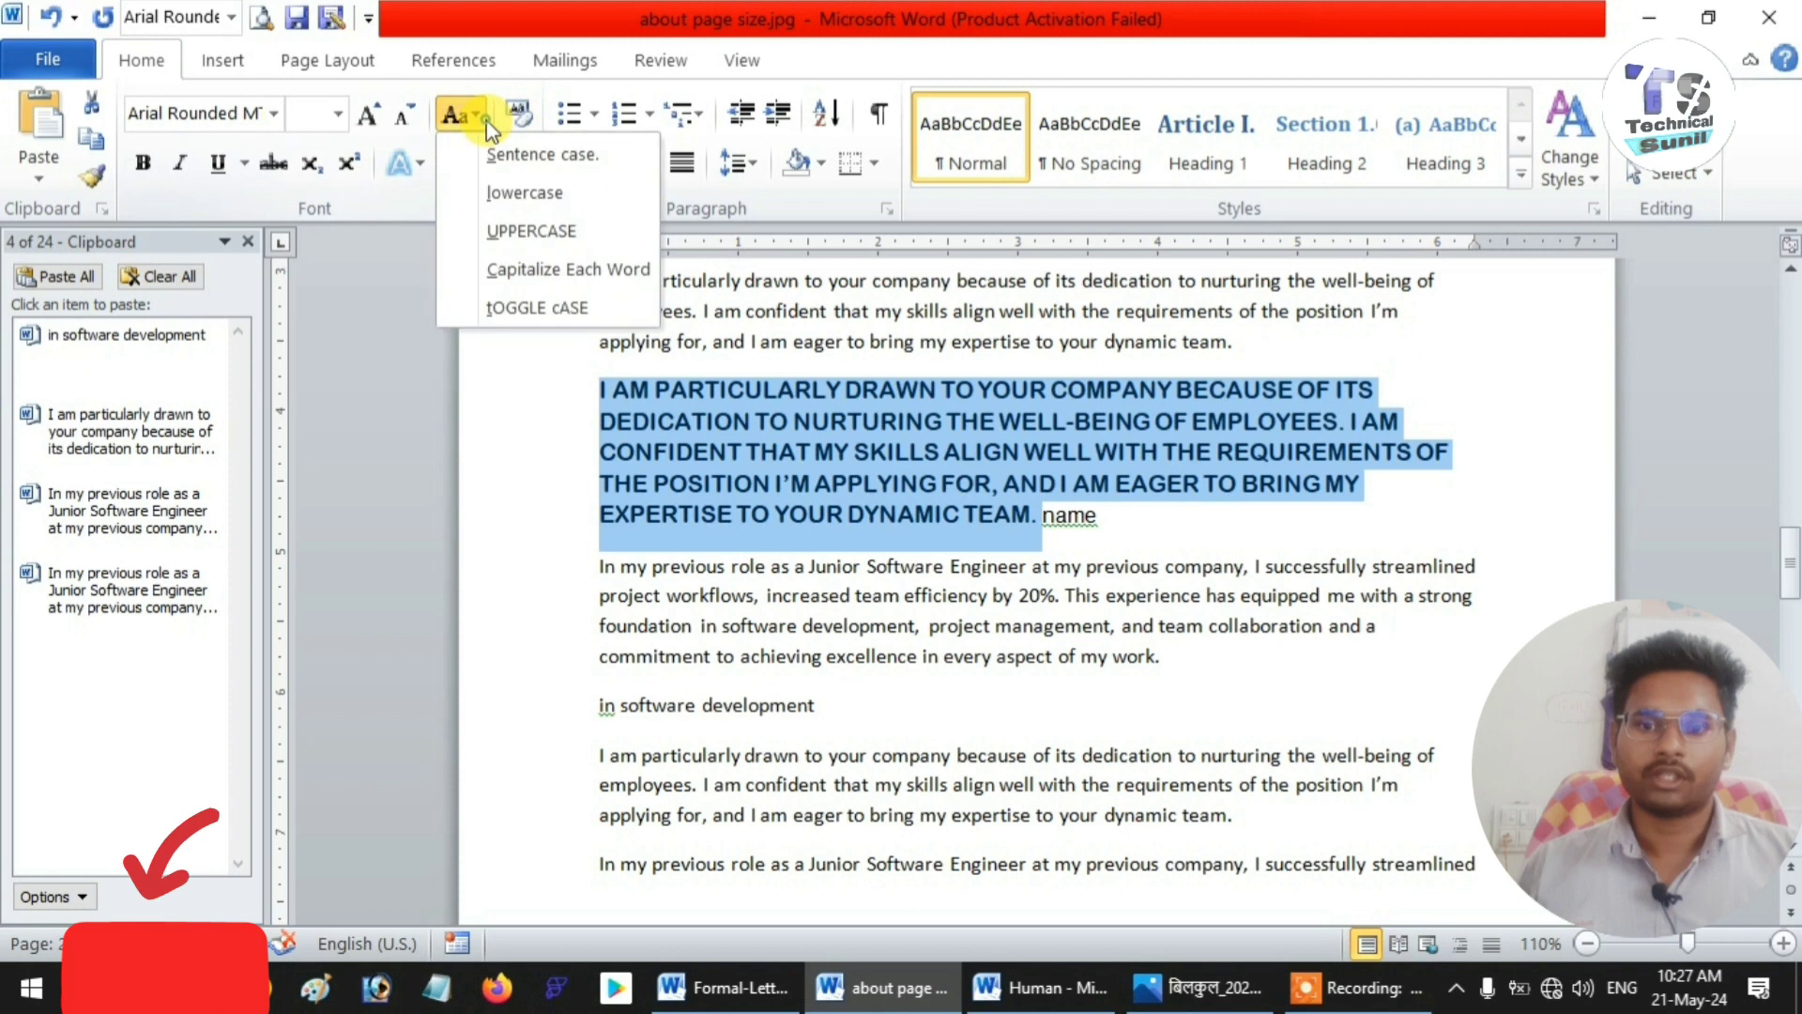
click(557, 271)
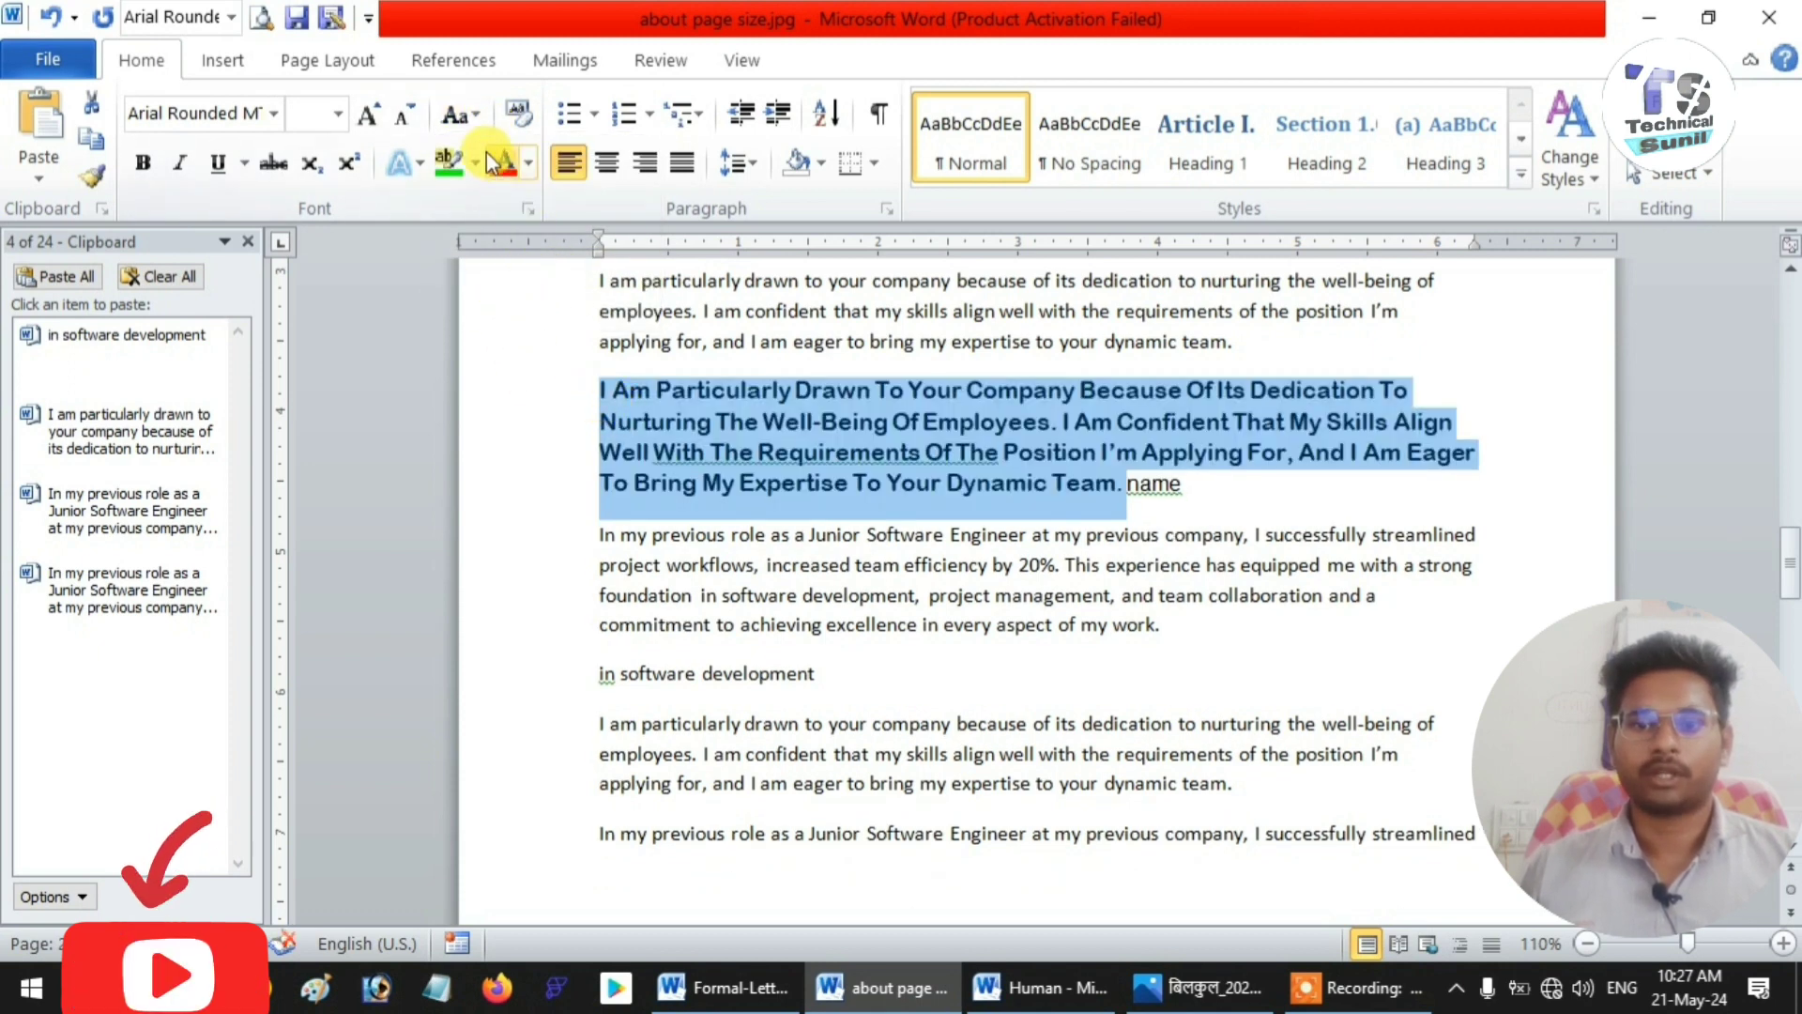
click(478, 124)
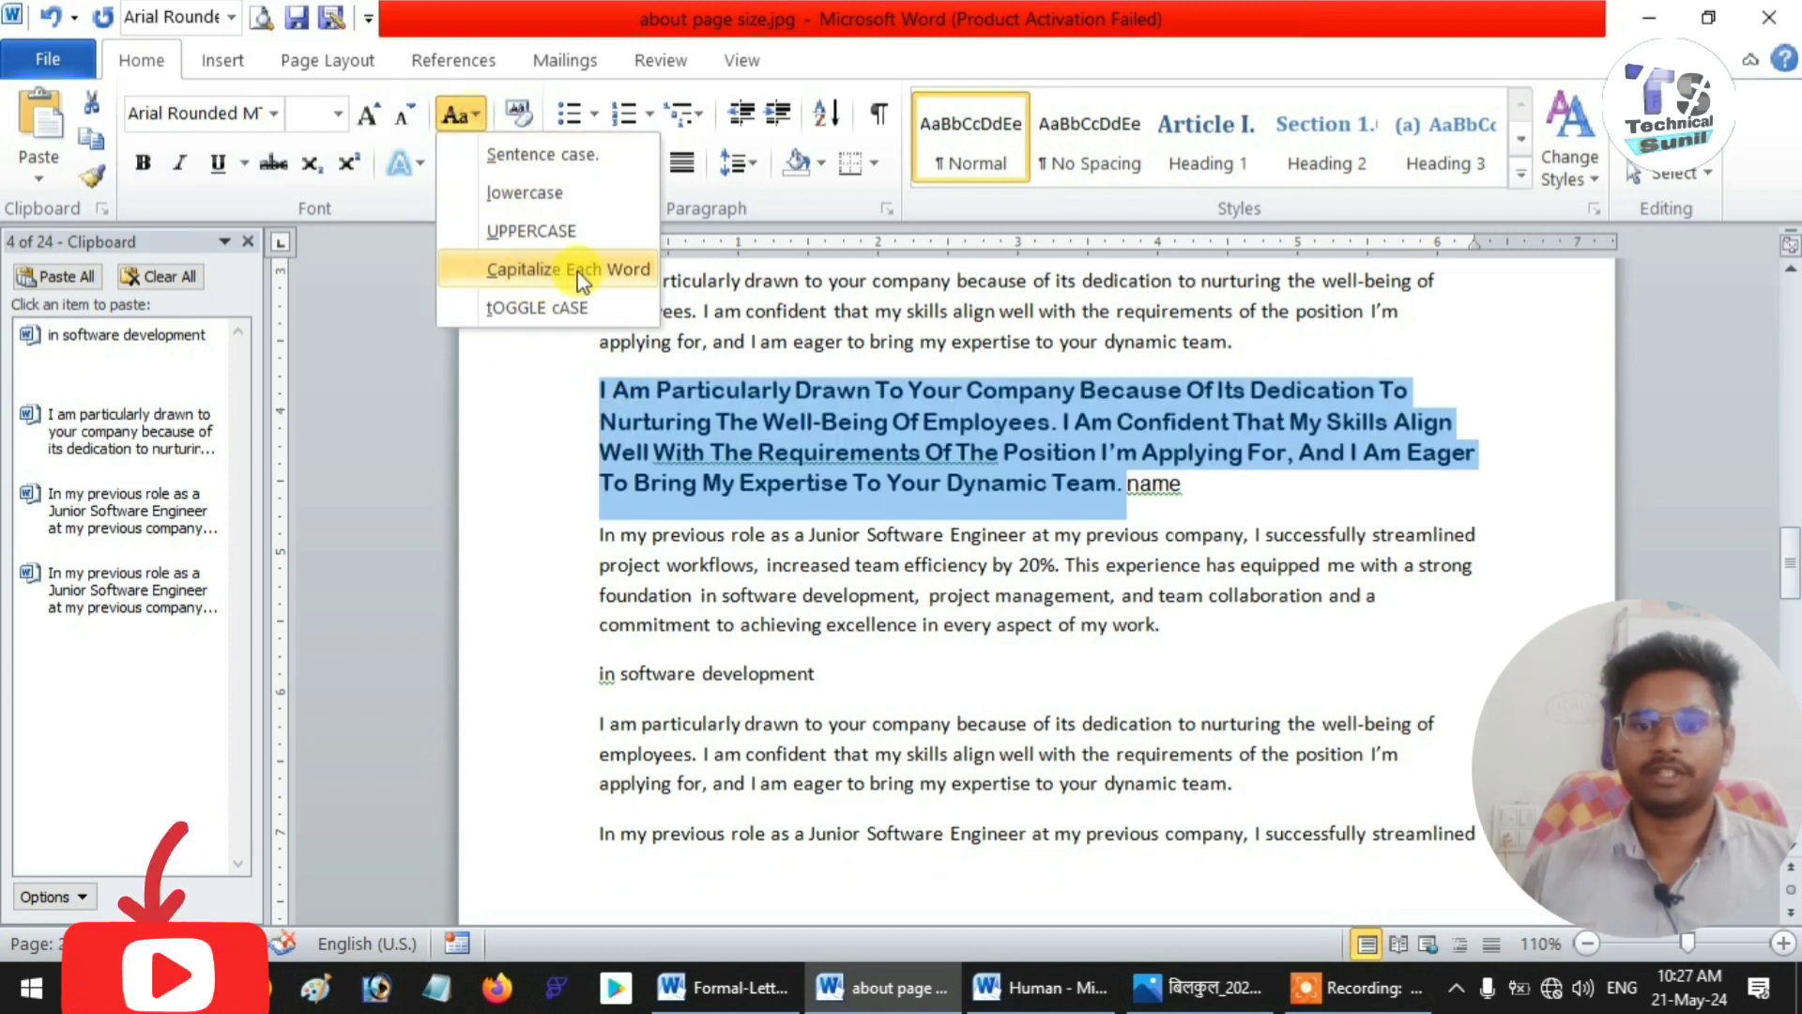
click(717, 404)
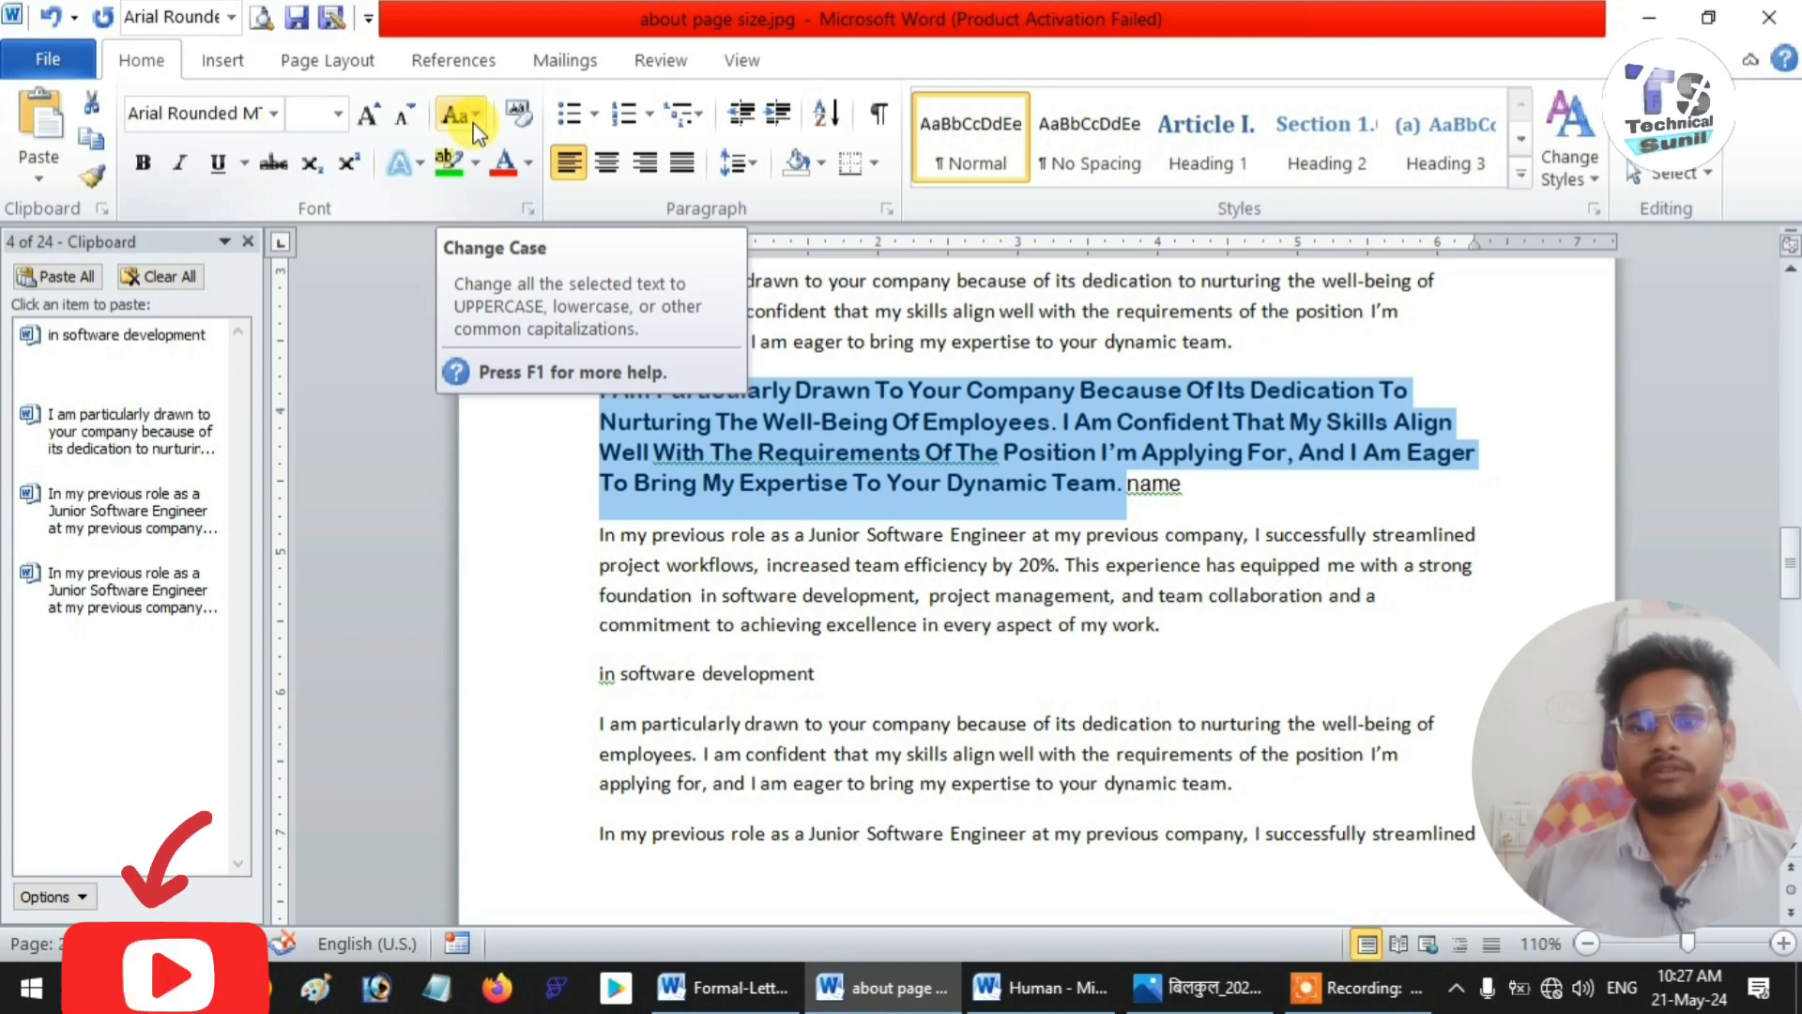
- Clear the formatting of the Capitalize Each Word paragraph, including the word "name" at its end
click(522, 114)
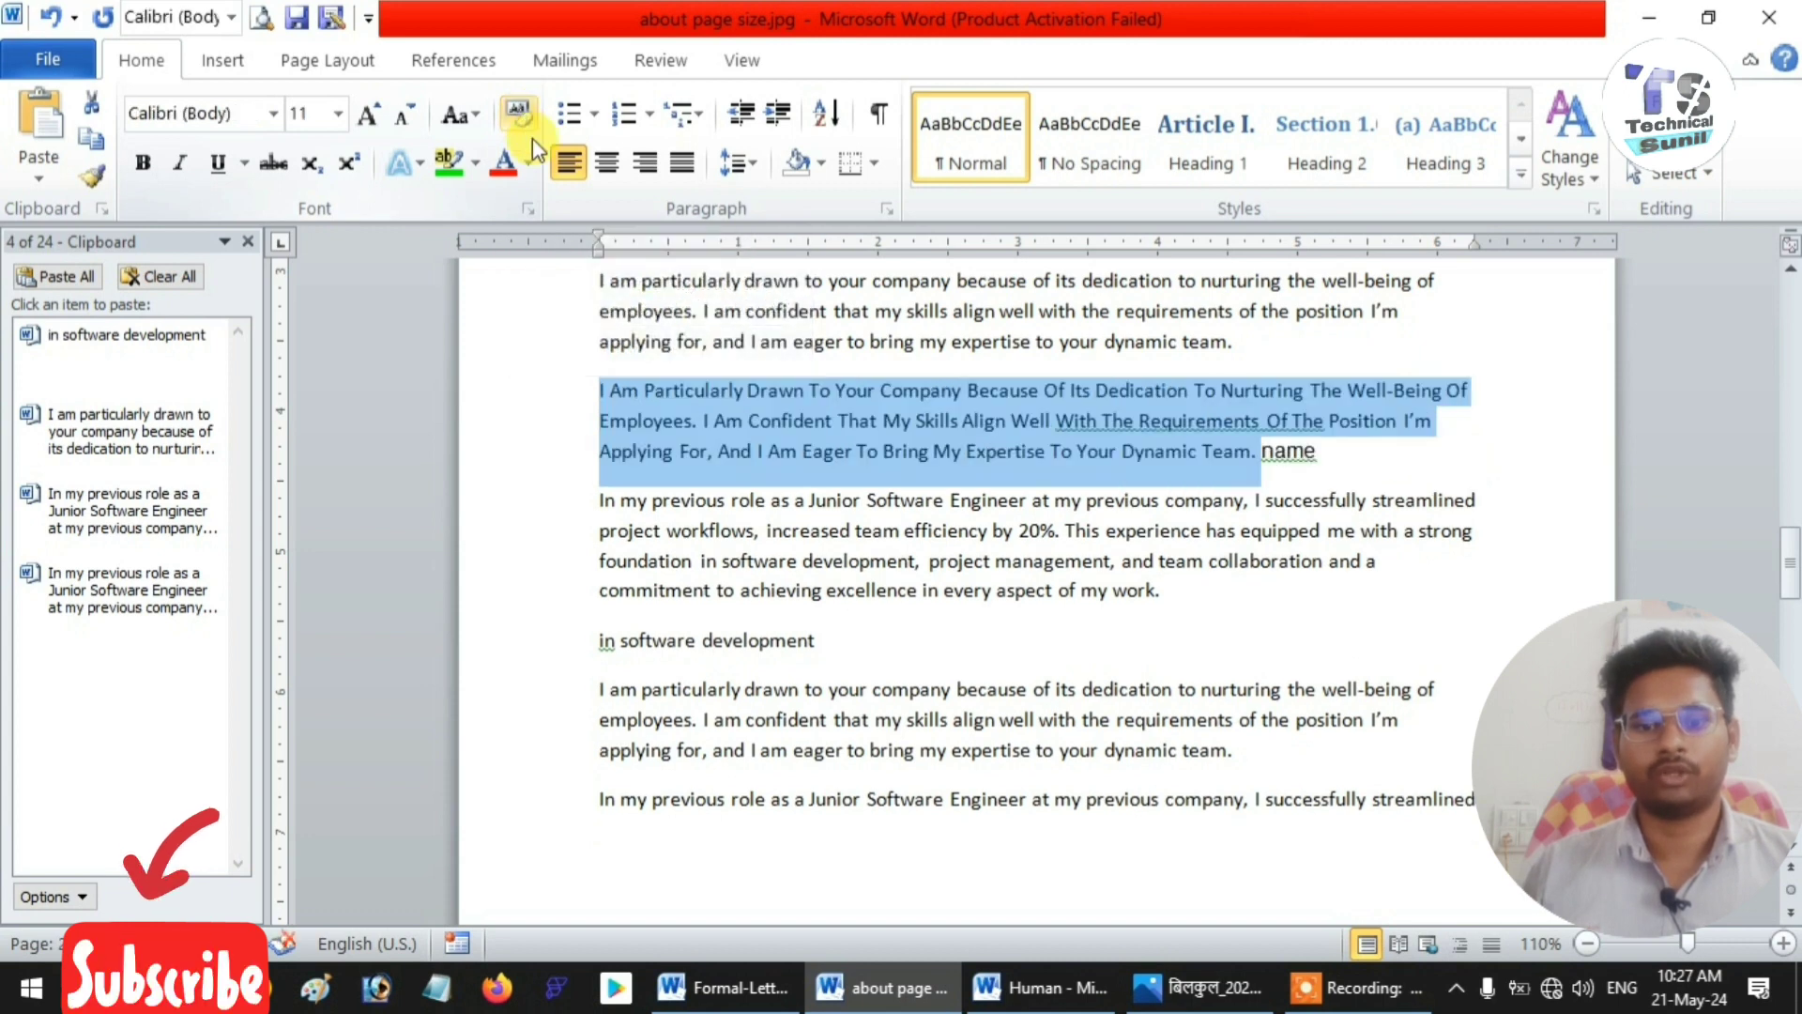
click(759, 421)
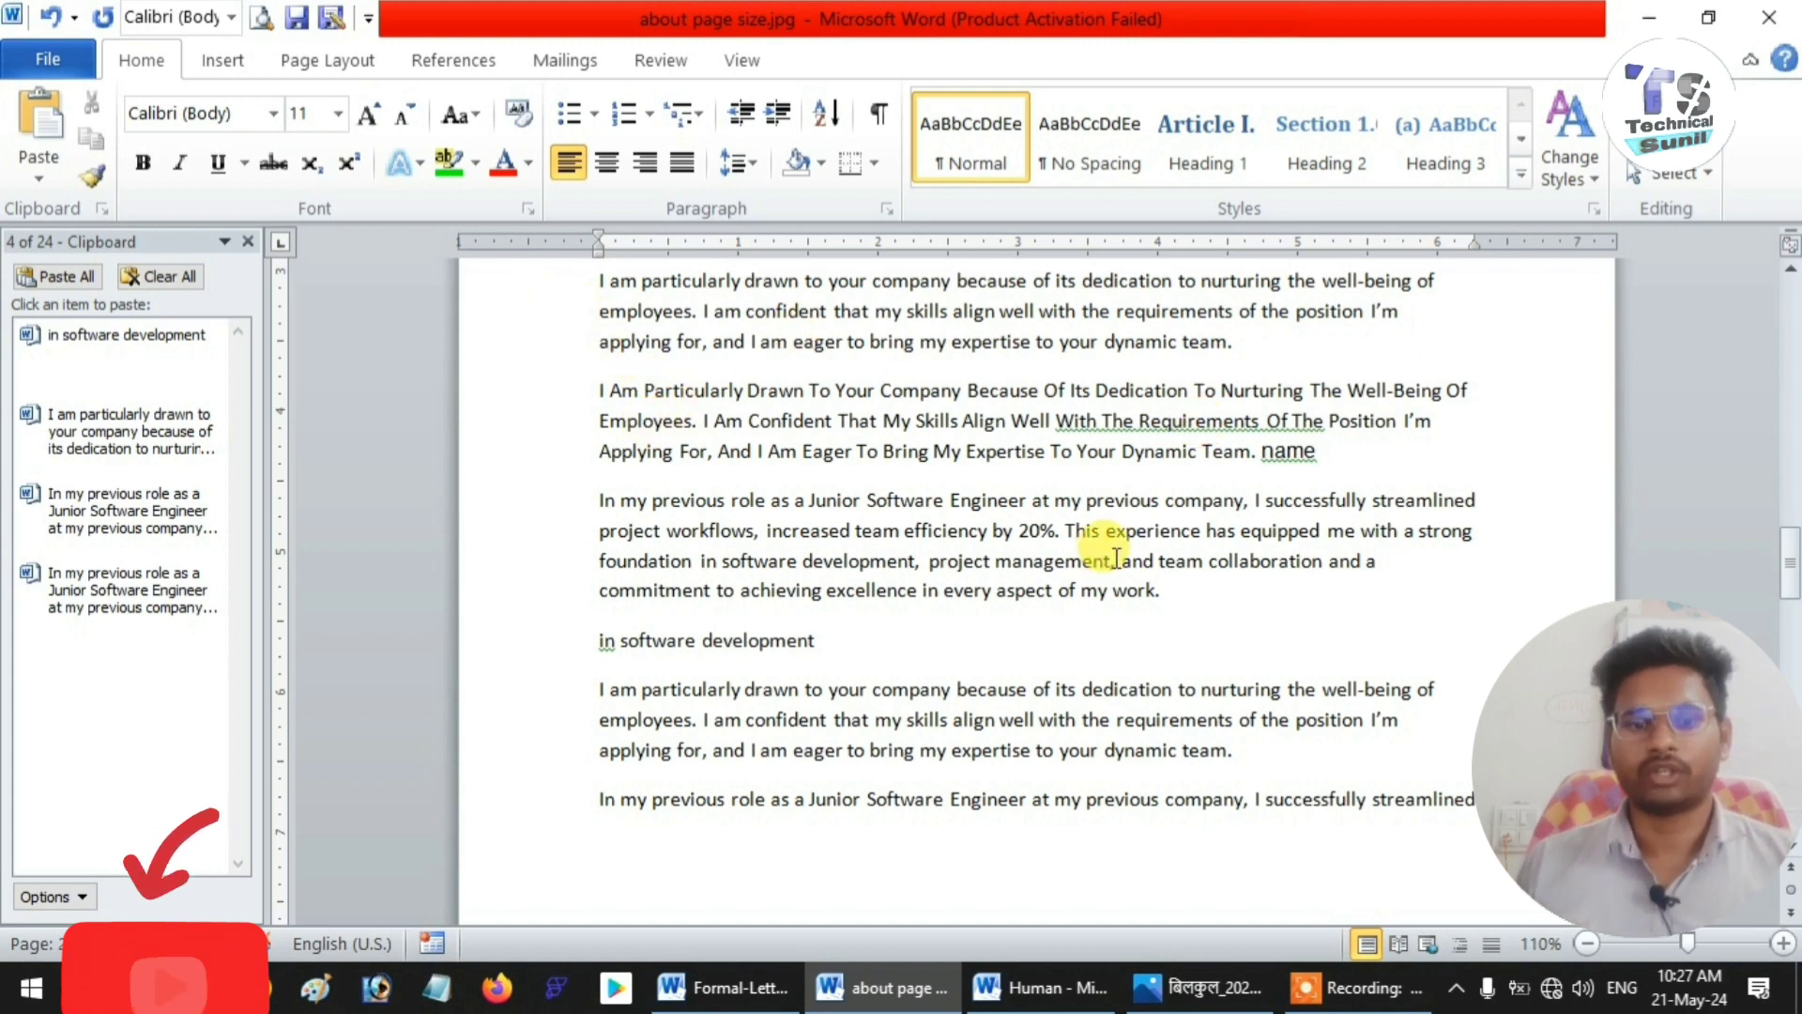
drag(1318, 454, 561, 410)
click(522, 122)
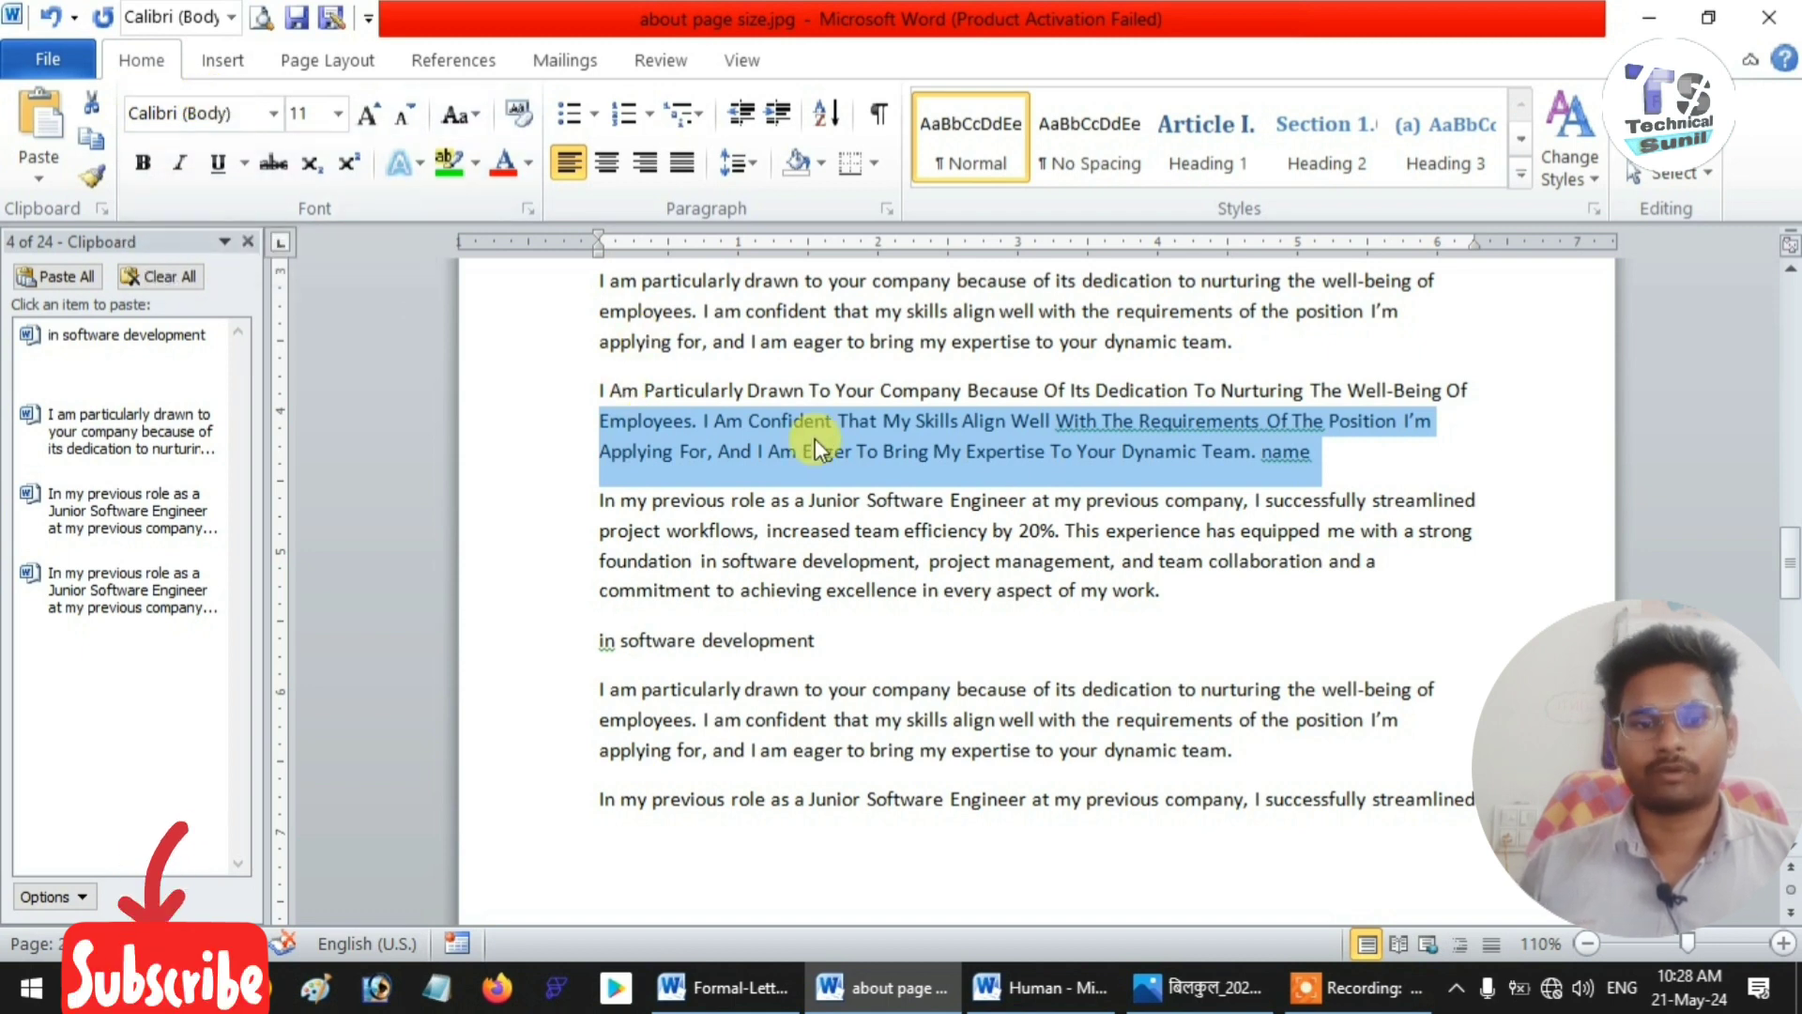
click(1312, 451)
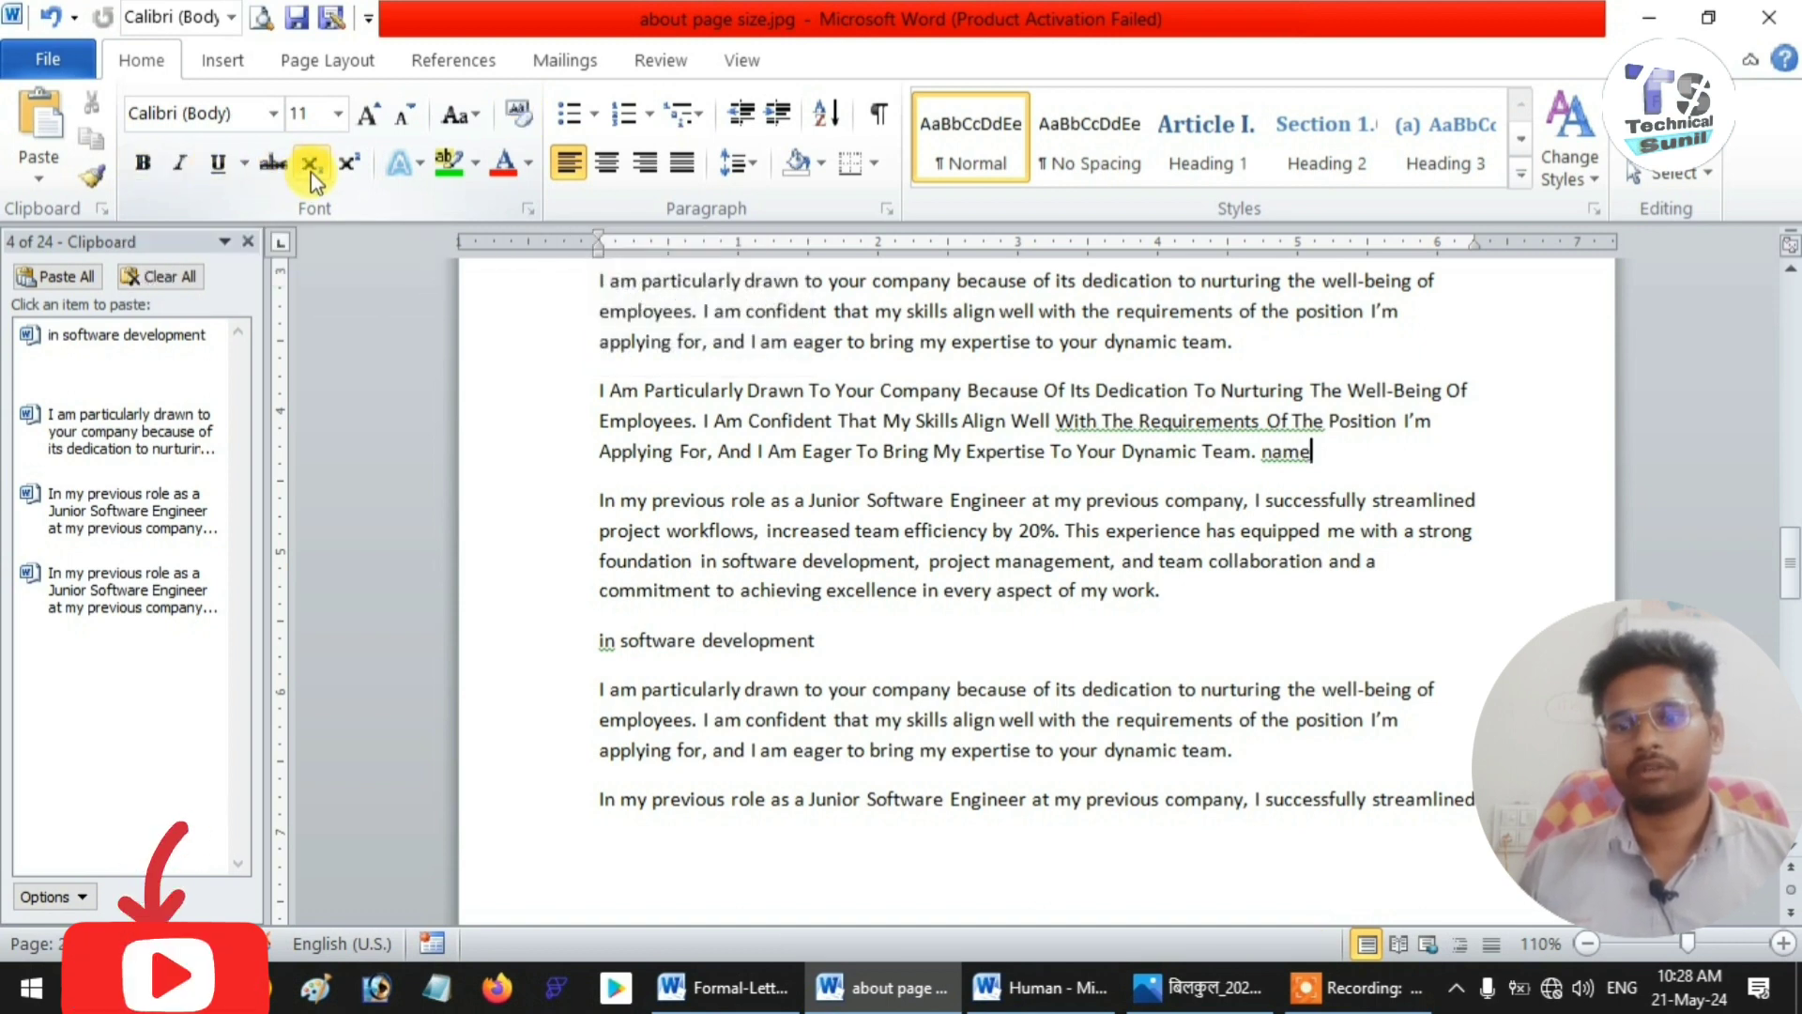
- Make the full four-line "In my previous role" paragraph bold
scroll(647, 328, up, 1)
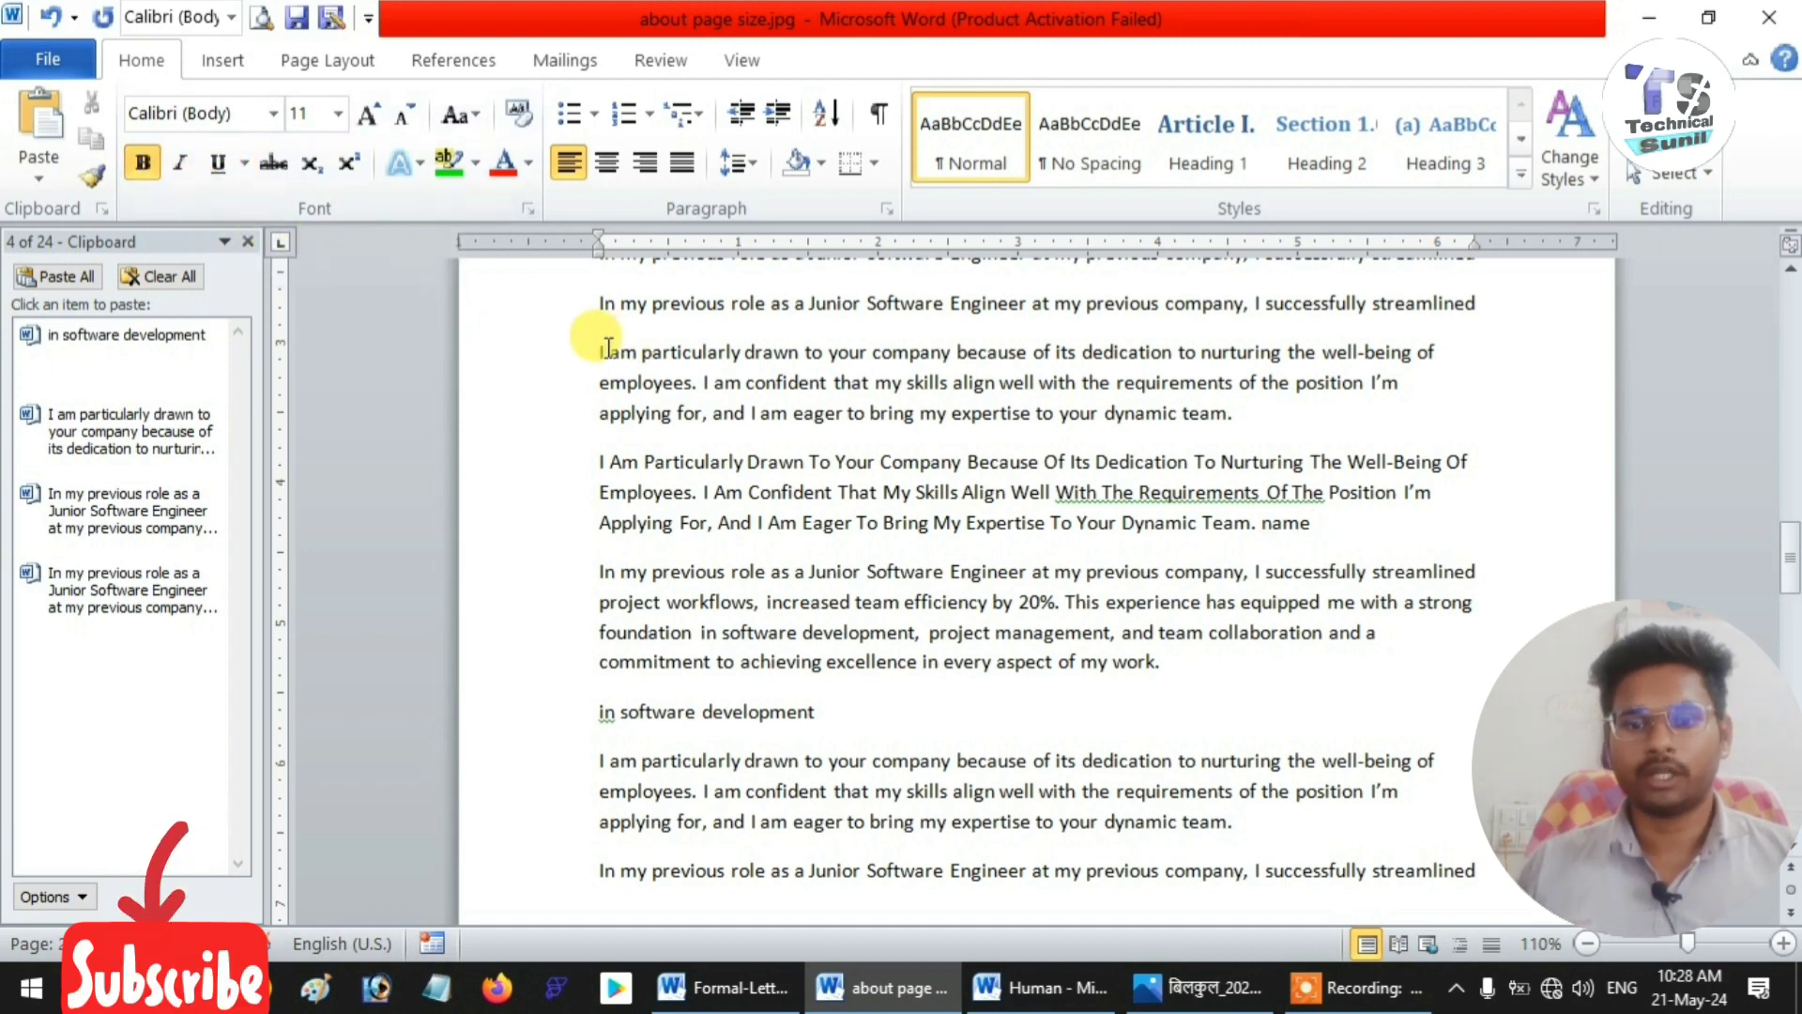
drag(599, 353, 1017, 357)
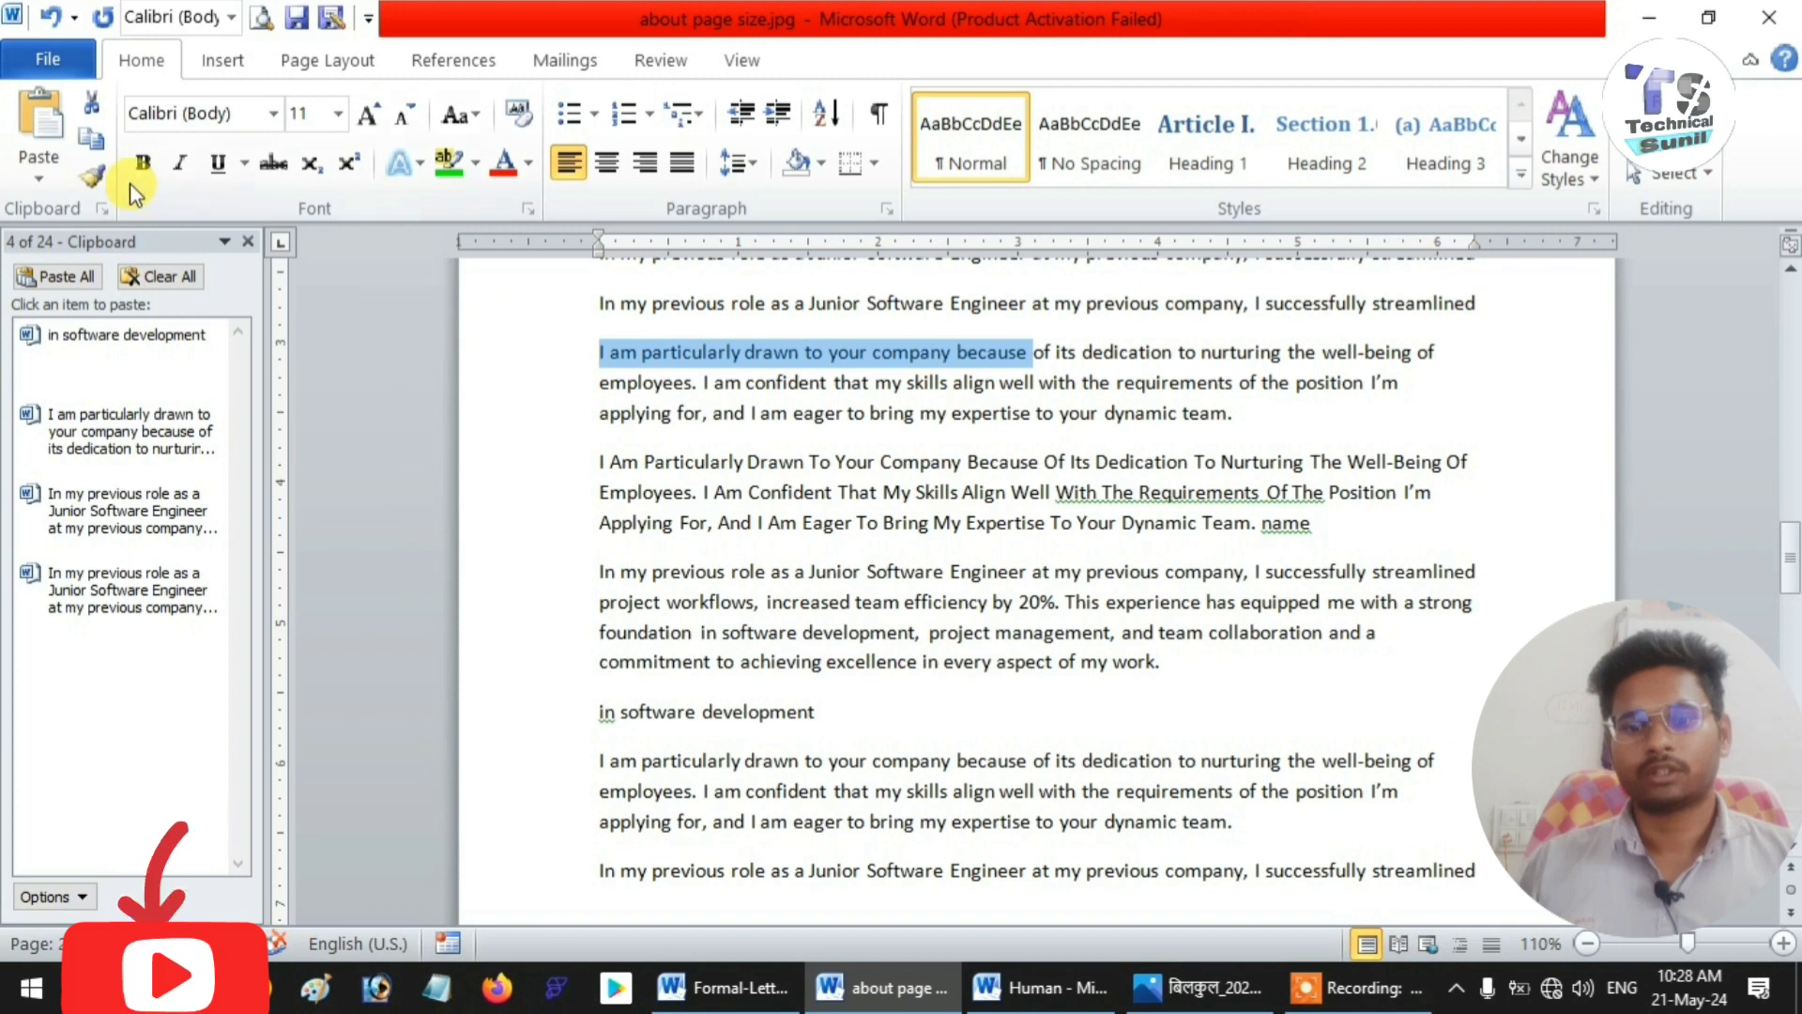
drag(600, 571, 1170, 662)
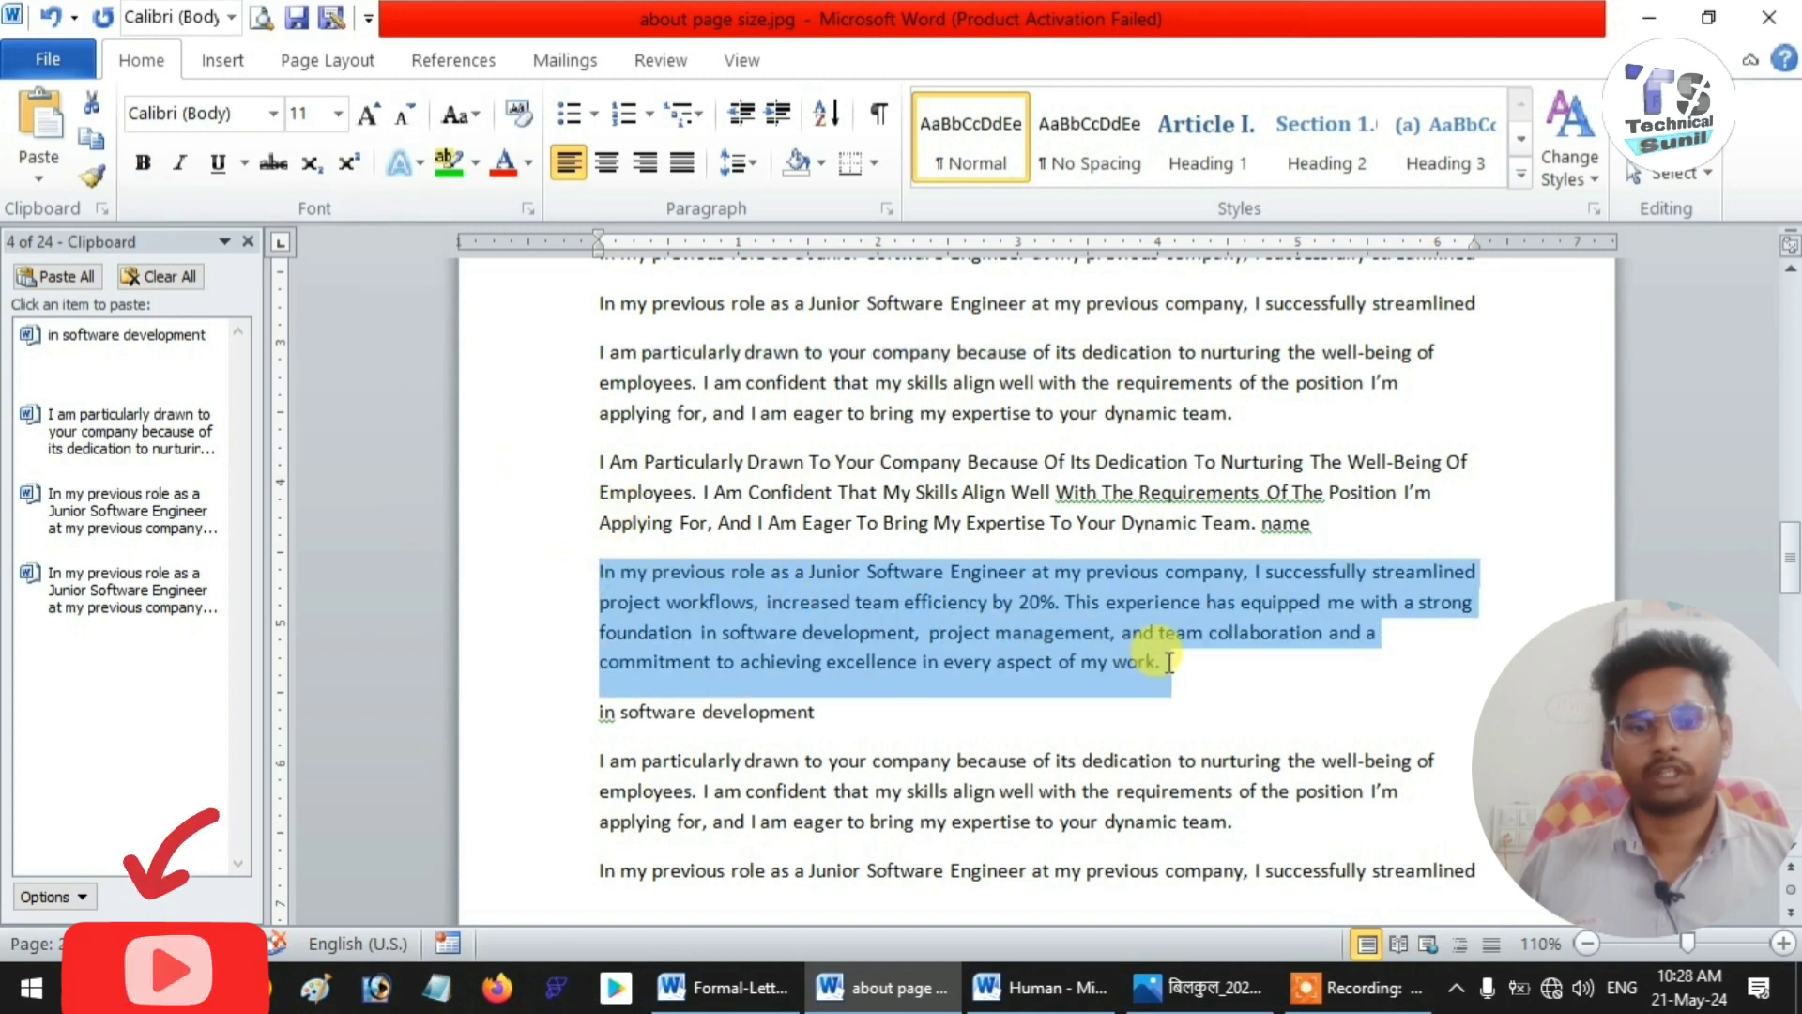
click(146, 166)
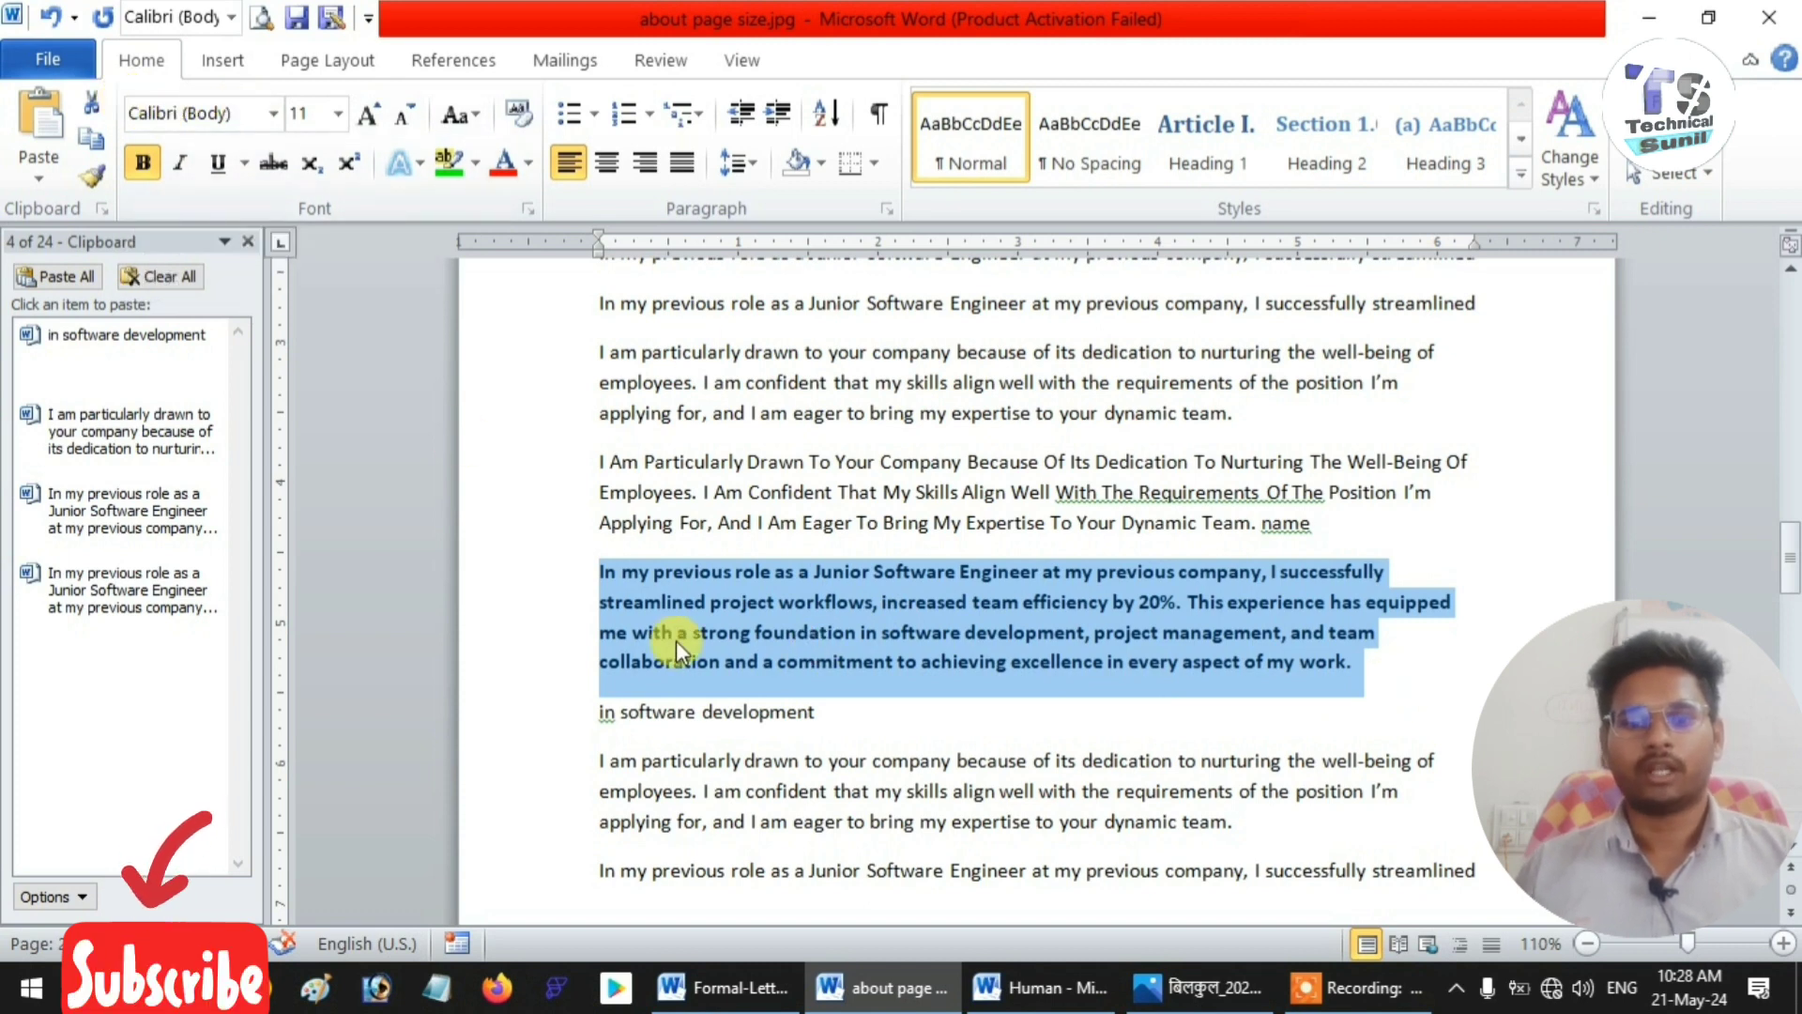
click(1093, 634)
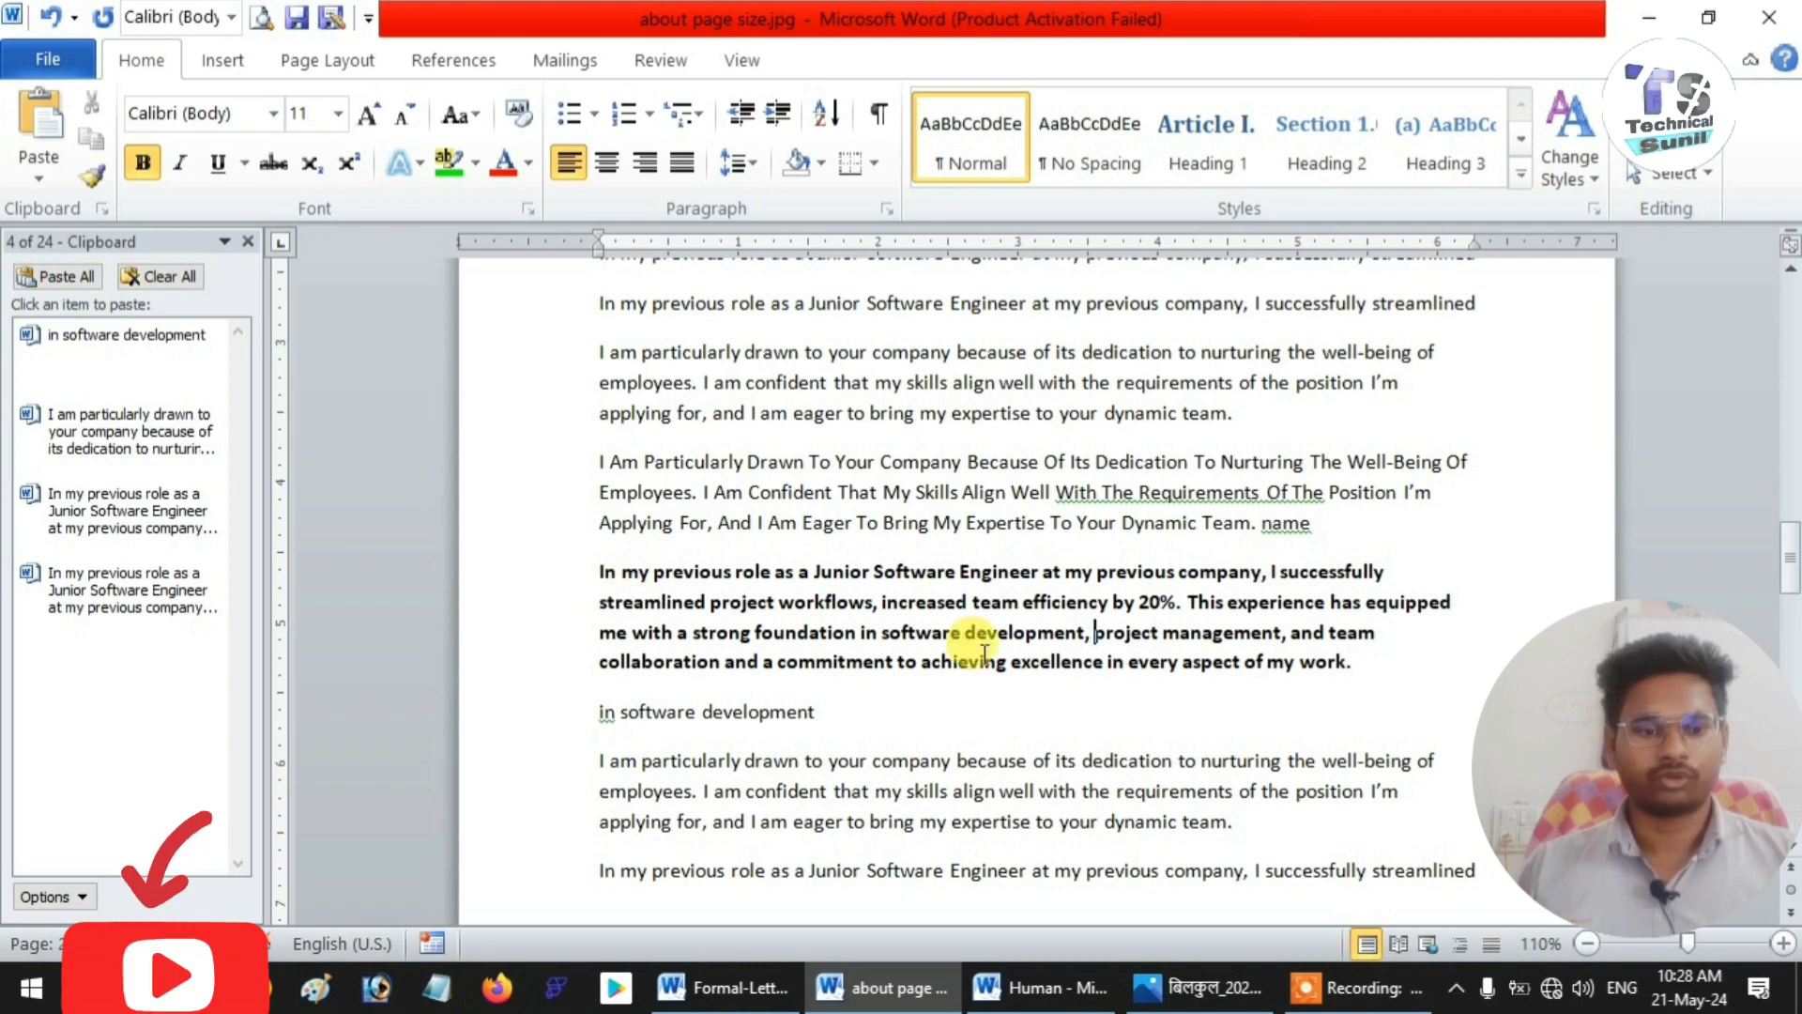
- Zoom the document in to 140%
click(1782, 943)
click(1782, 944)
click(1783, 944)
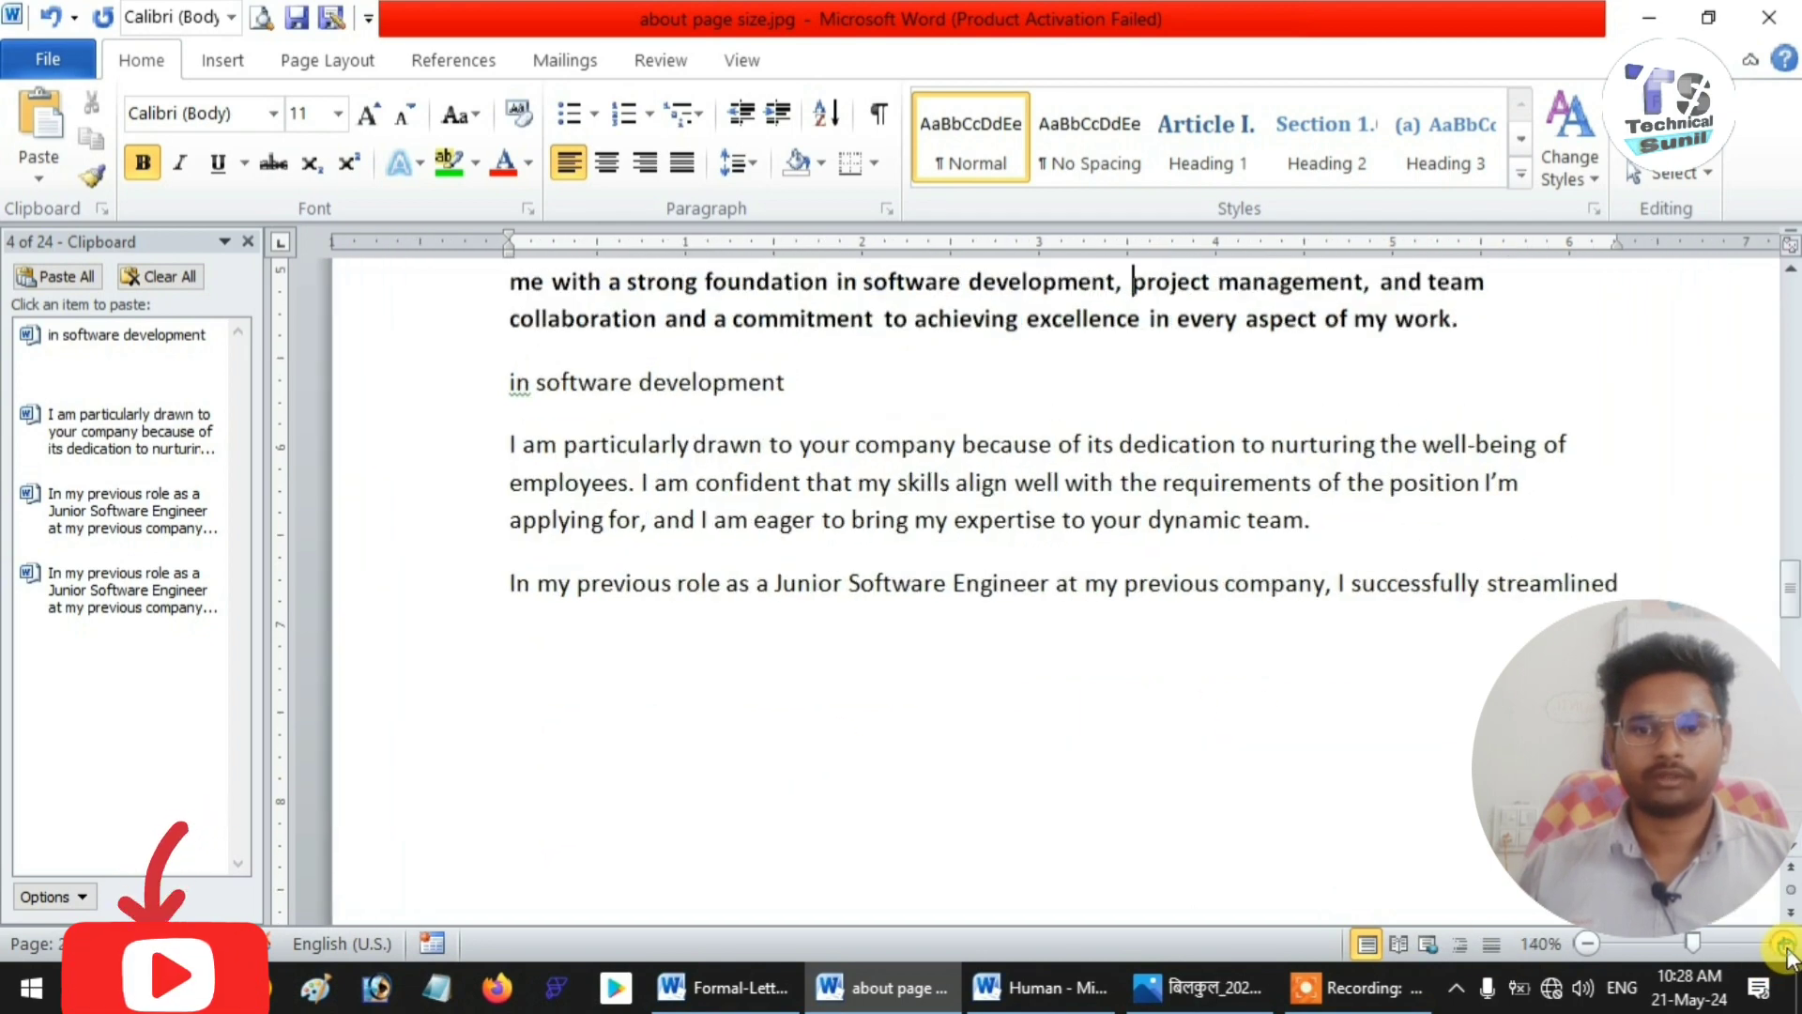
- Zoom the document to 150% and make the words "Drawn" and "Skills" bold in the Capitalize Each Word paragraph
click(1783, 943)
scroll(1328, 776, up, 5)
scroll(1175, 736, down, 3)
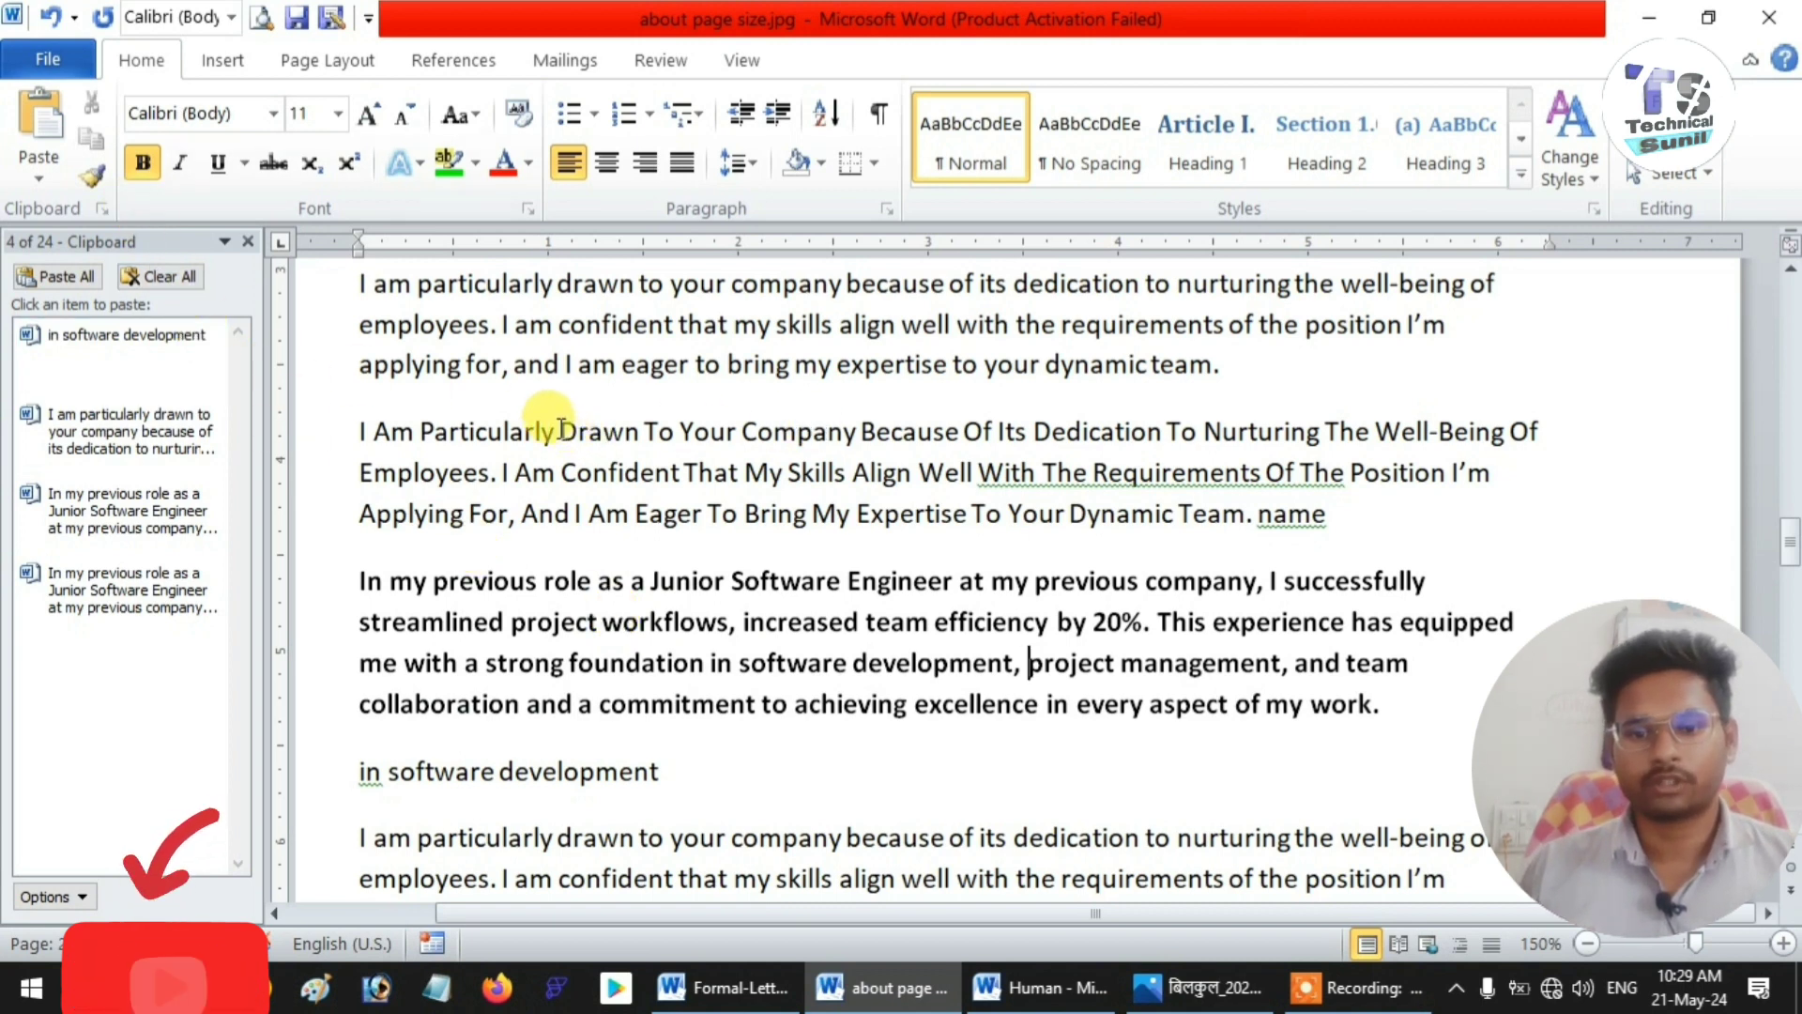
drag(560, 432, 648, 430)
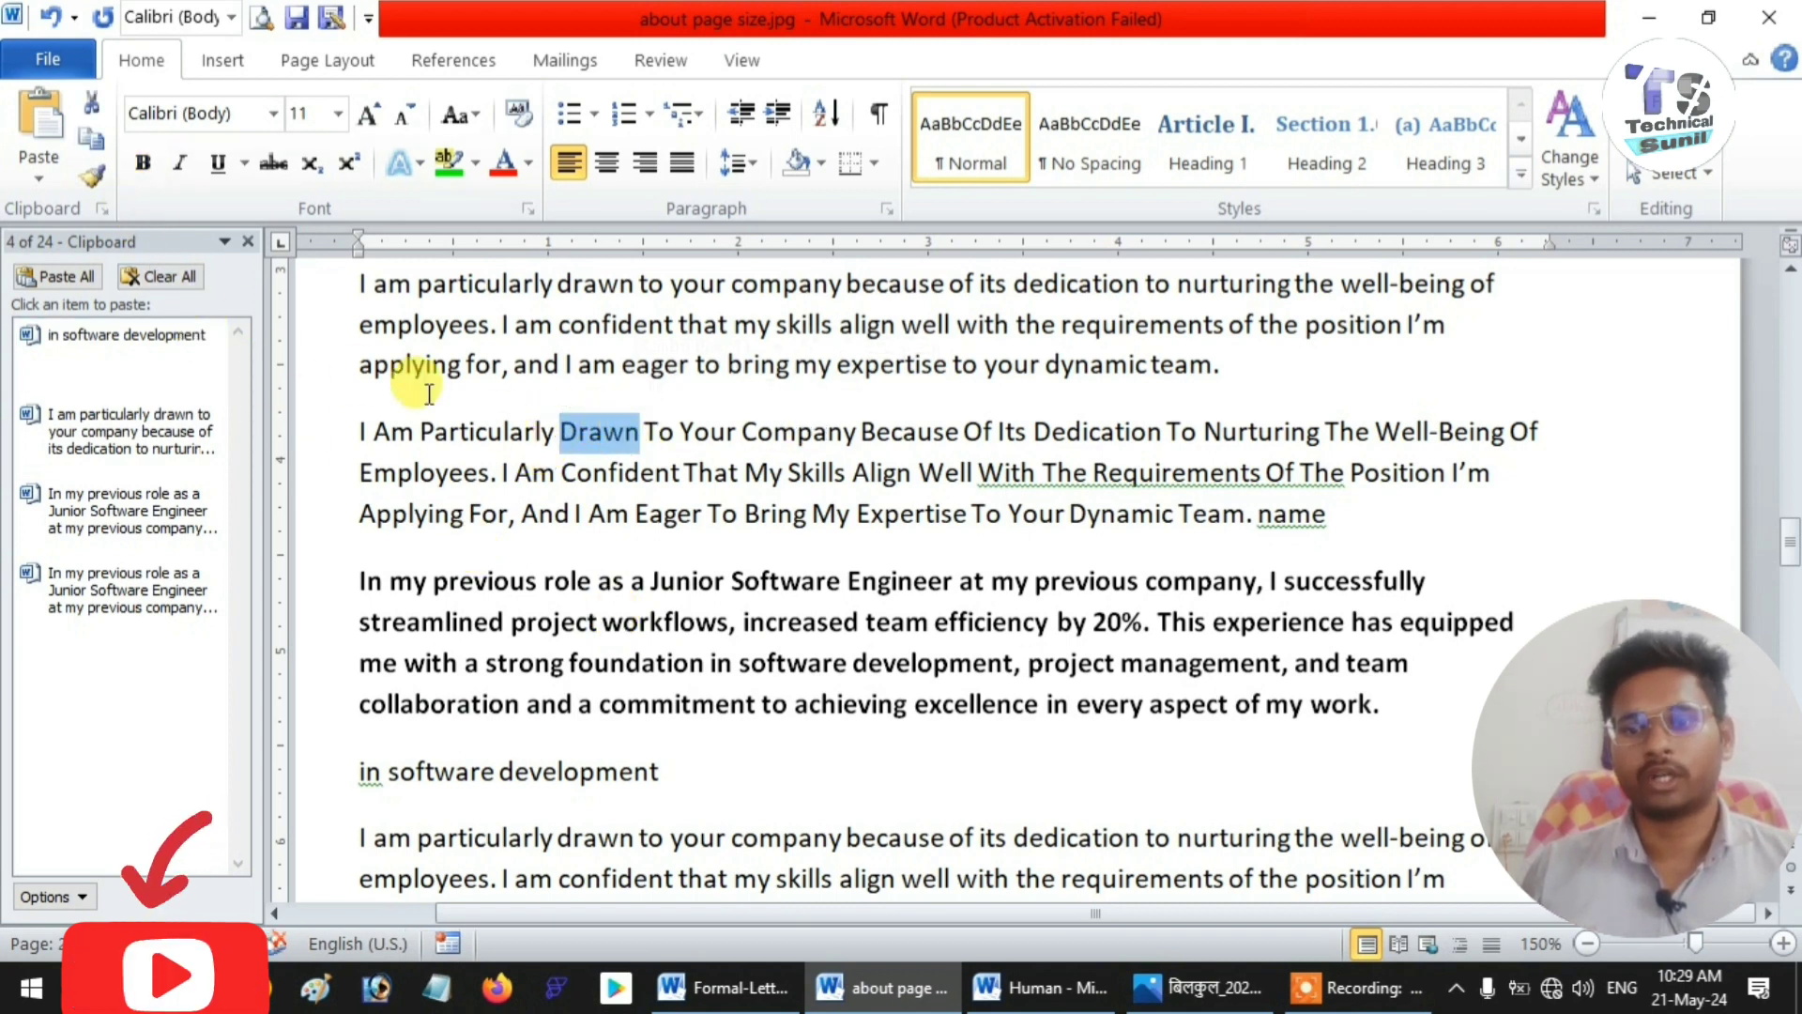
click(144, 164)
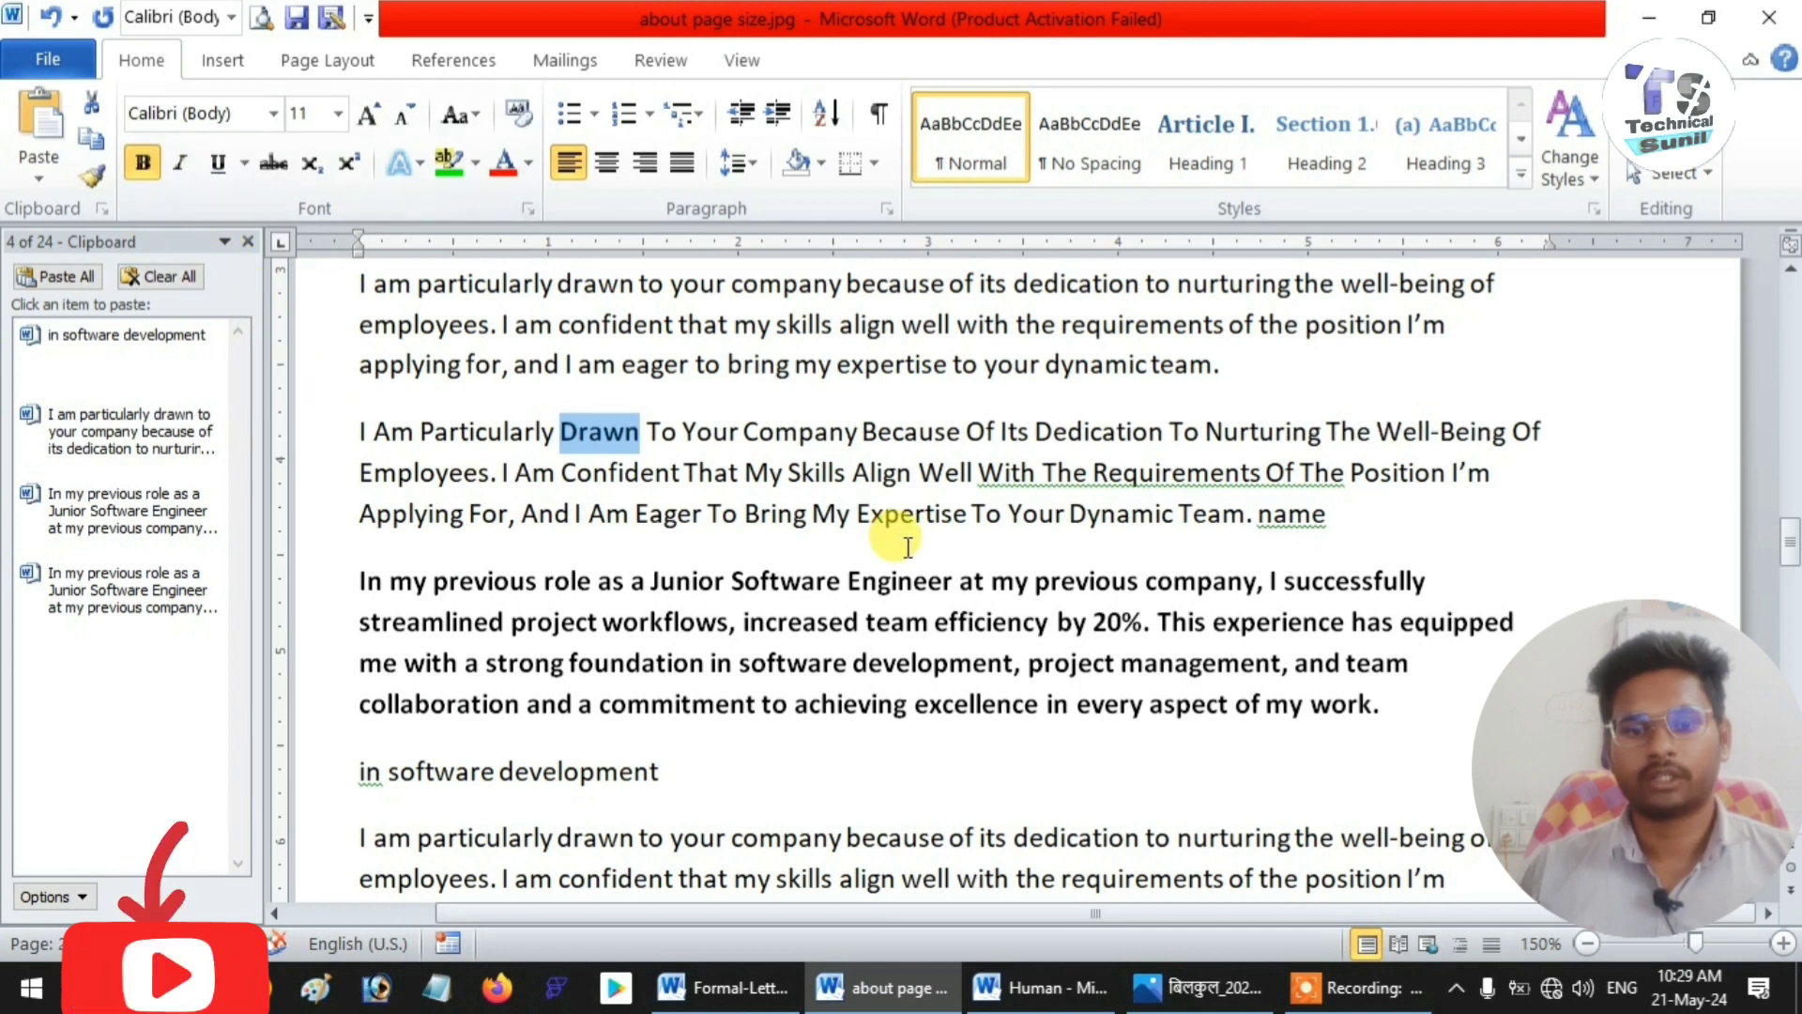
drag(789, 472, 846, 472)
click(142, 164)
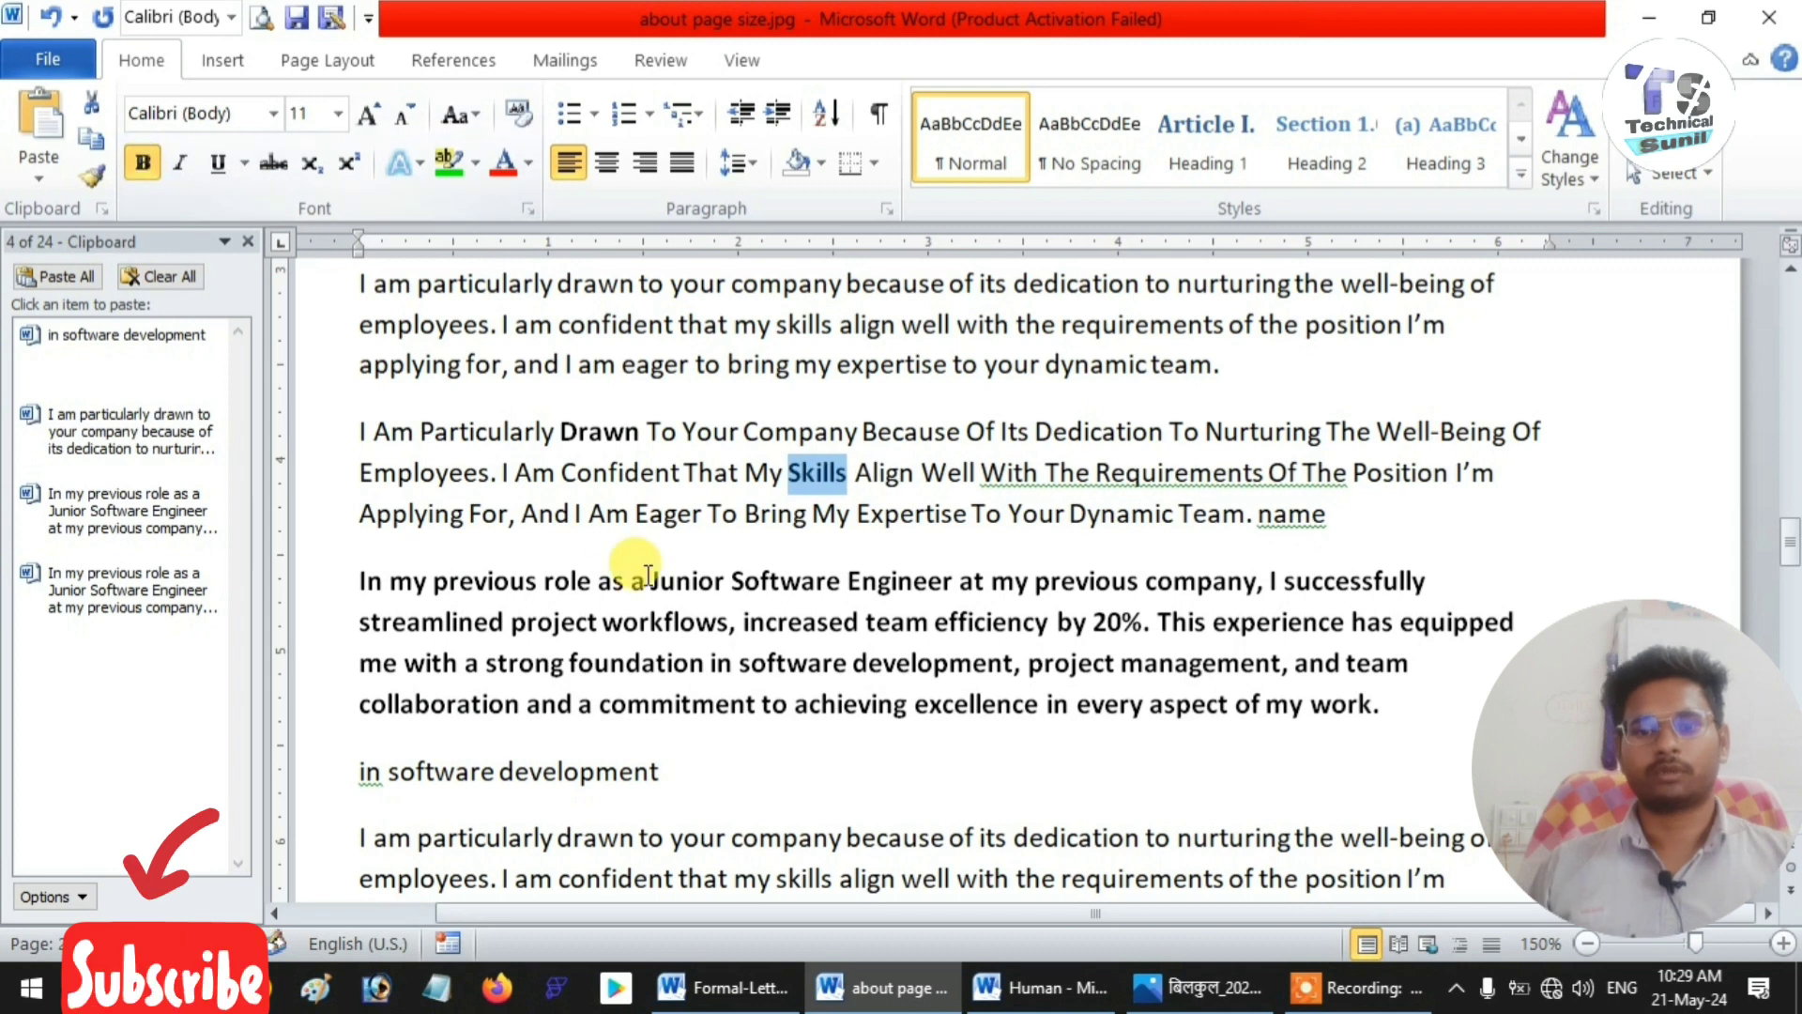
click(655, 573)
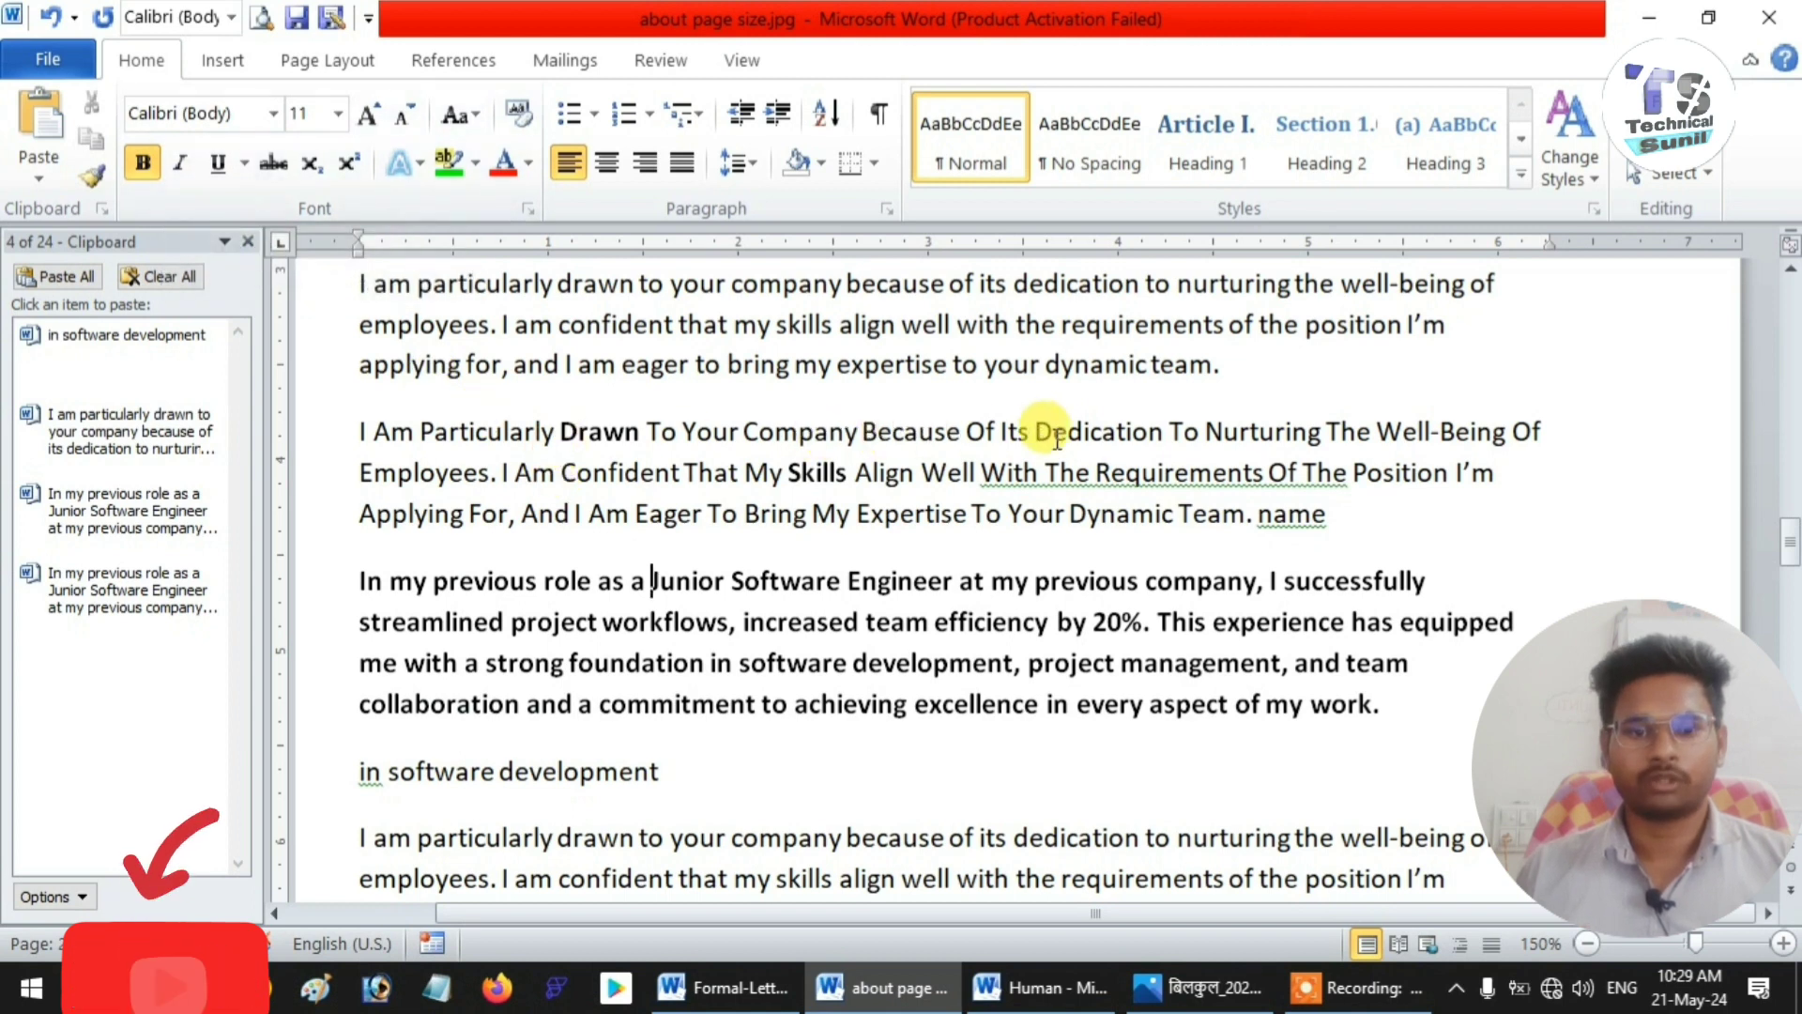
- Italicize the word "Dedication" in the Capitalize Each Word paragraph
drag(1036, 424, 1169, 411)
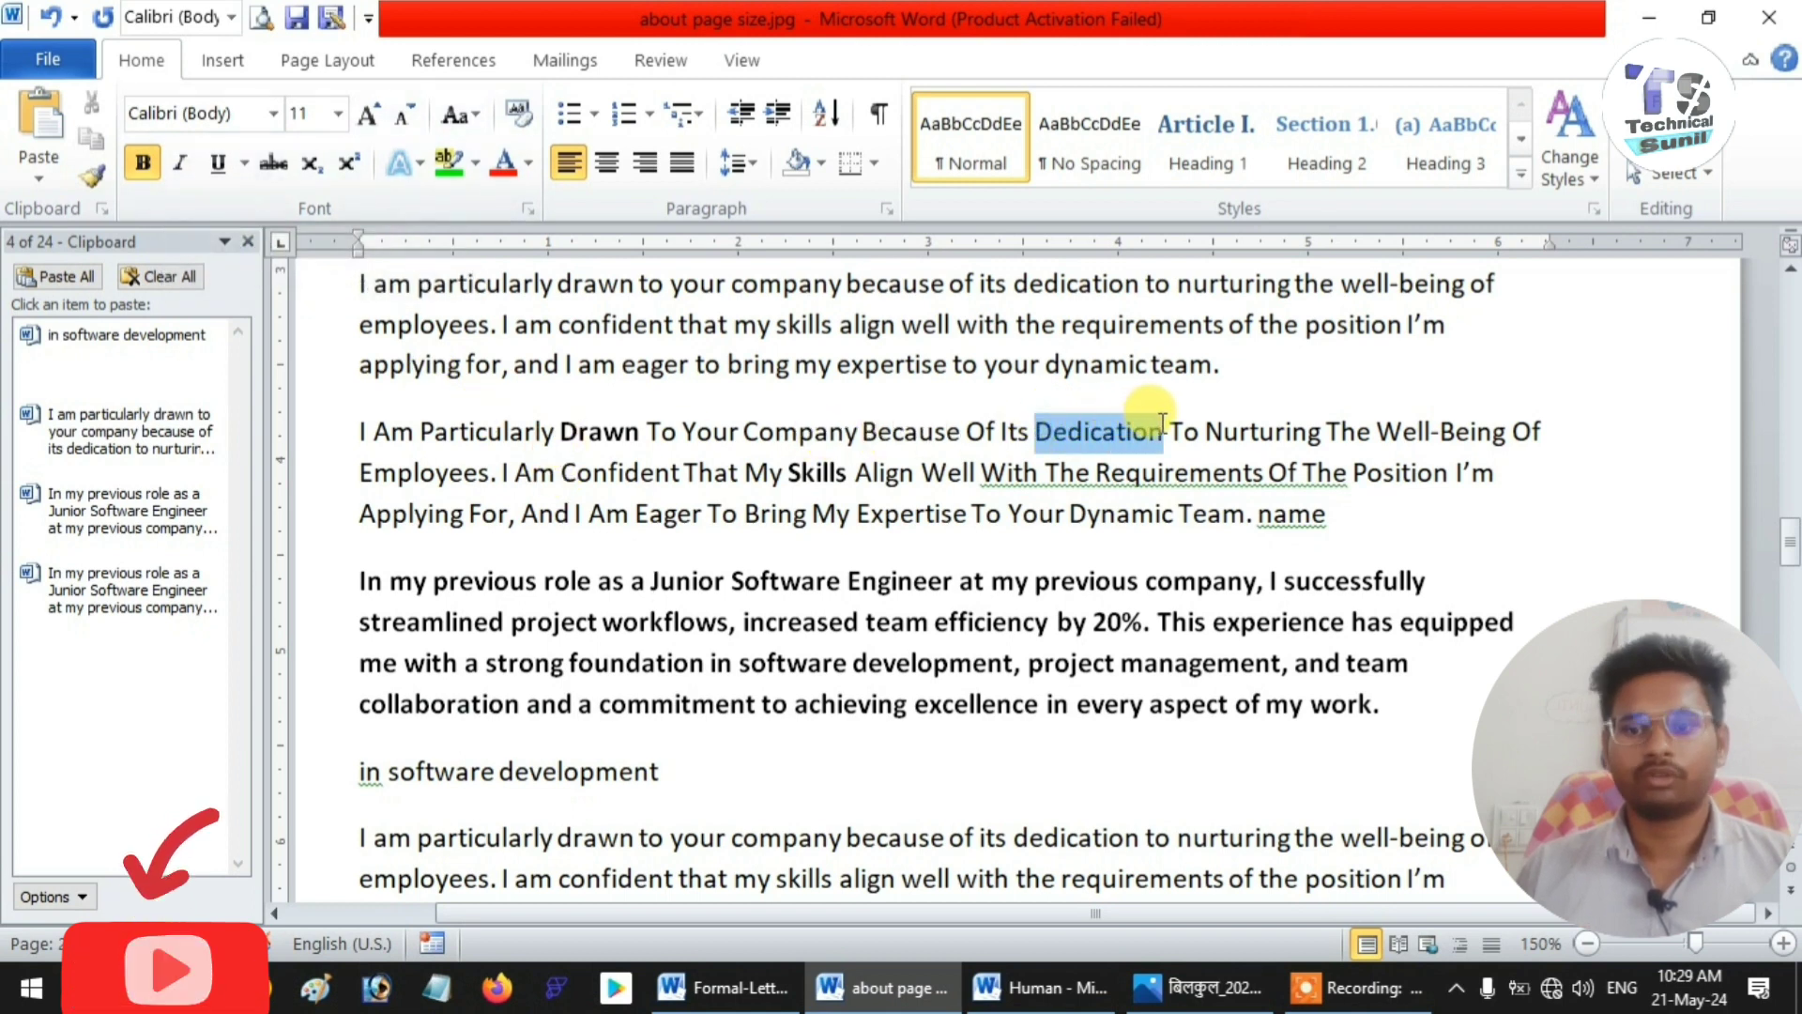
click(186, 163)
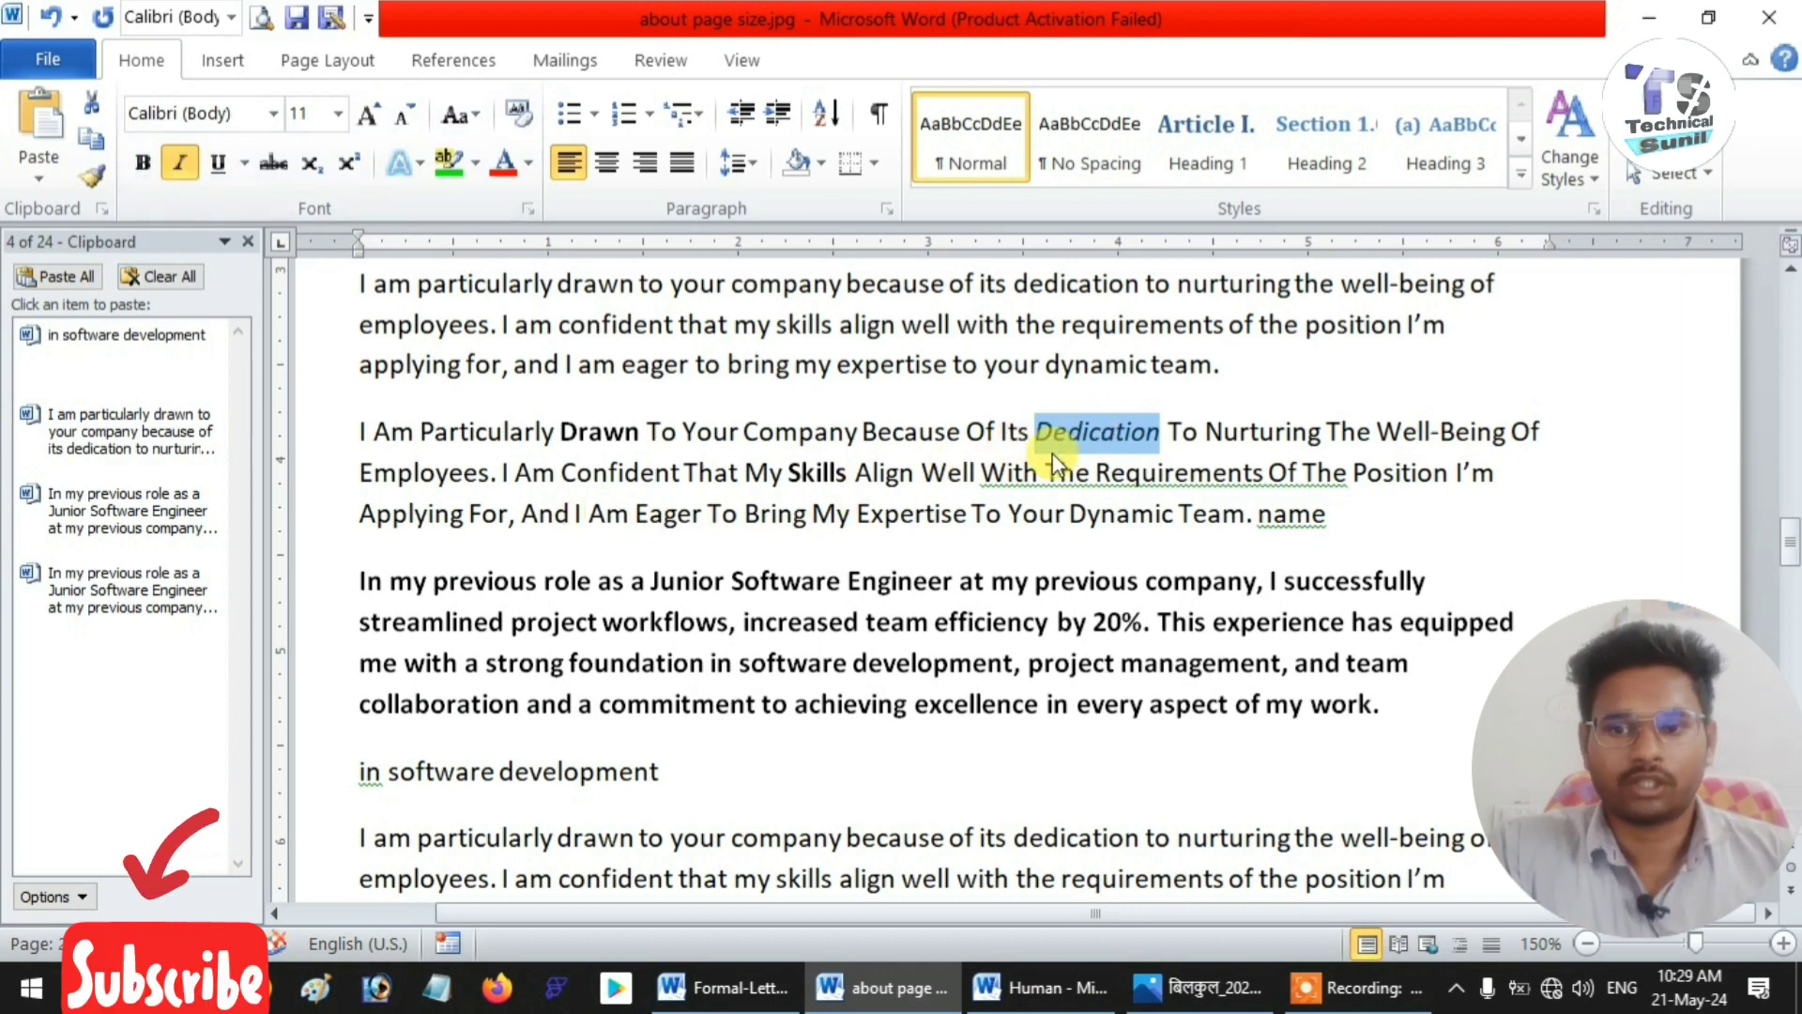
click(179, 162)
click(179, 162)
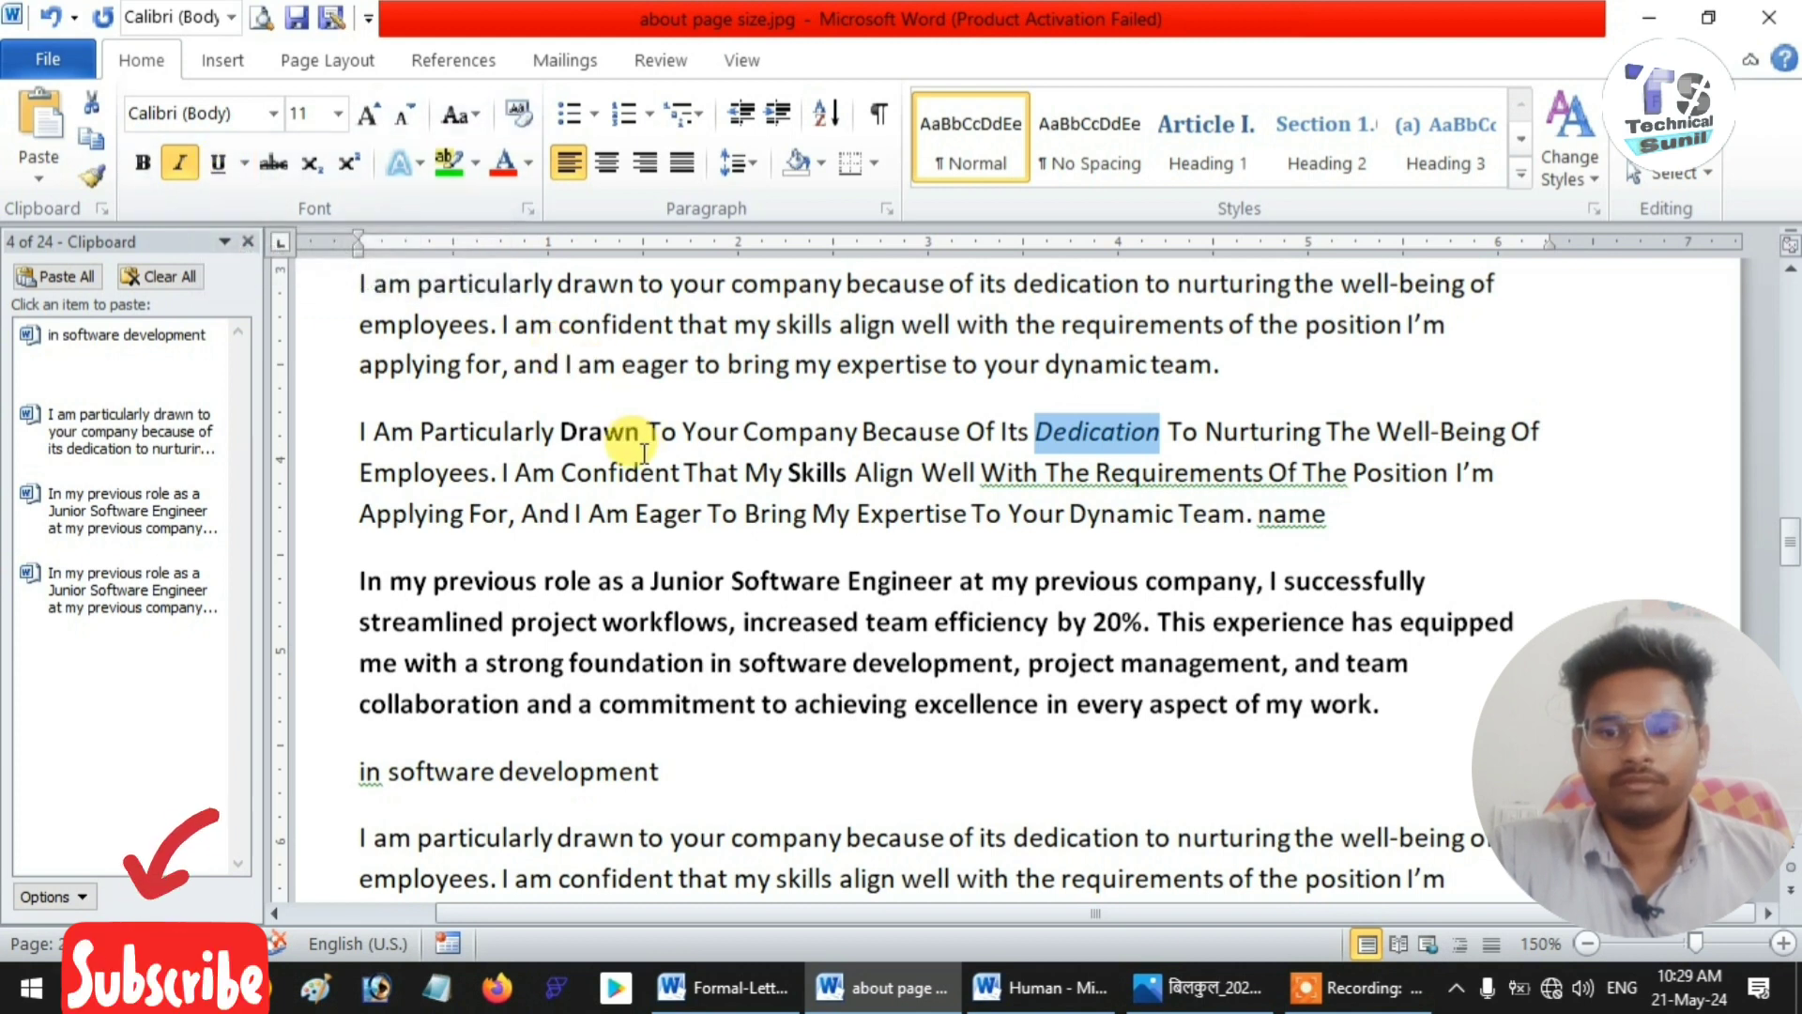
- Underline "Applying For" with a single line in the Capitalize Each Word paragraph
drag(358, 514, 508, 515)
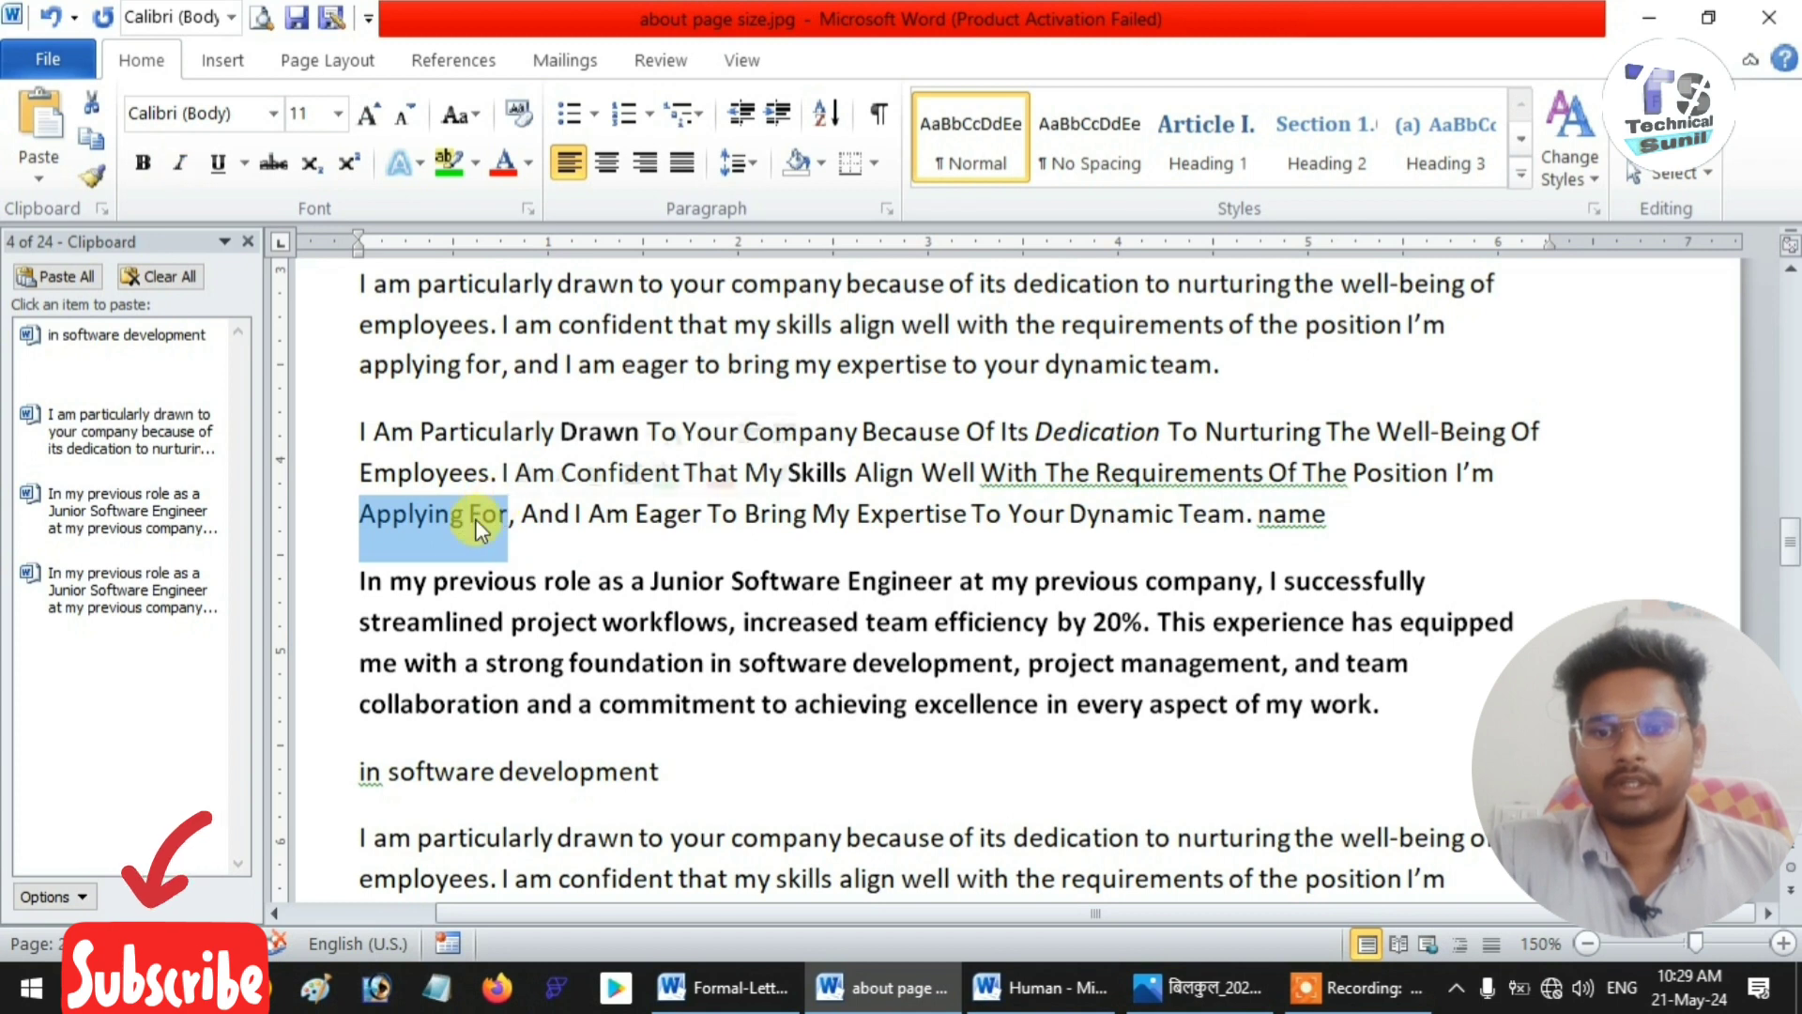
click(210, 172)
click(541, 514)
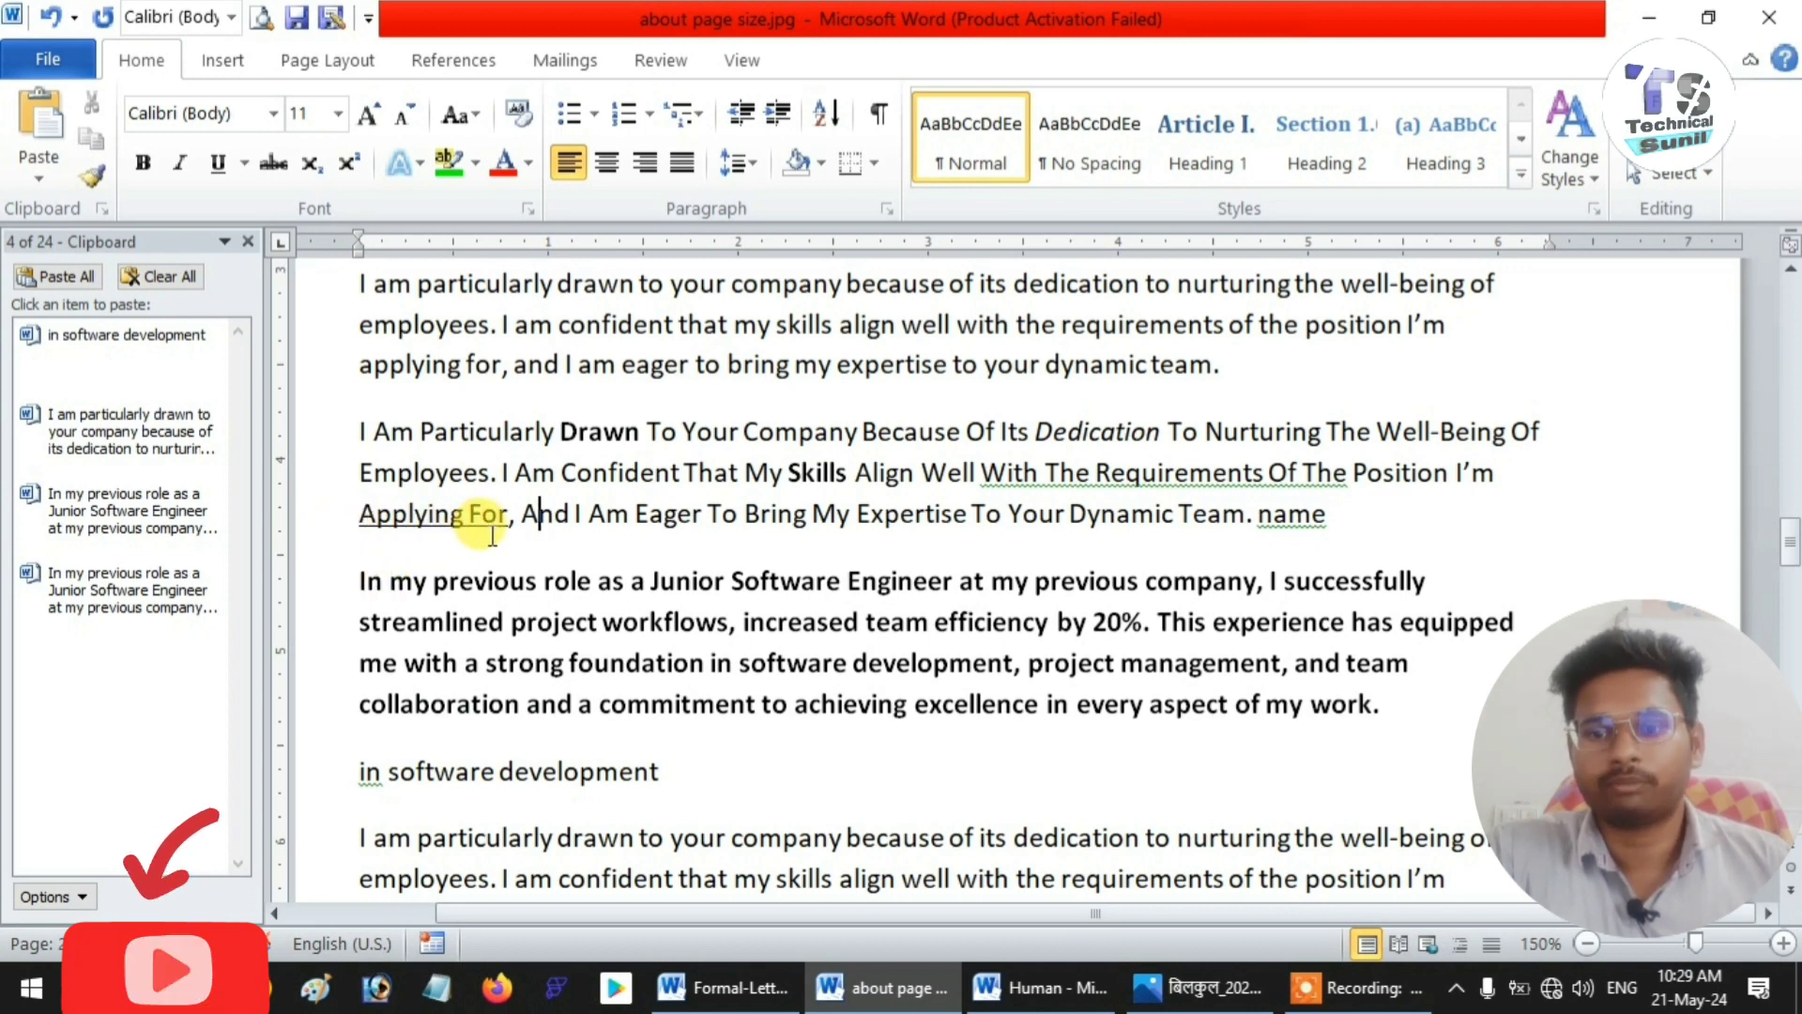
click(246, 167)
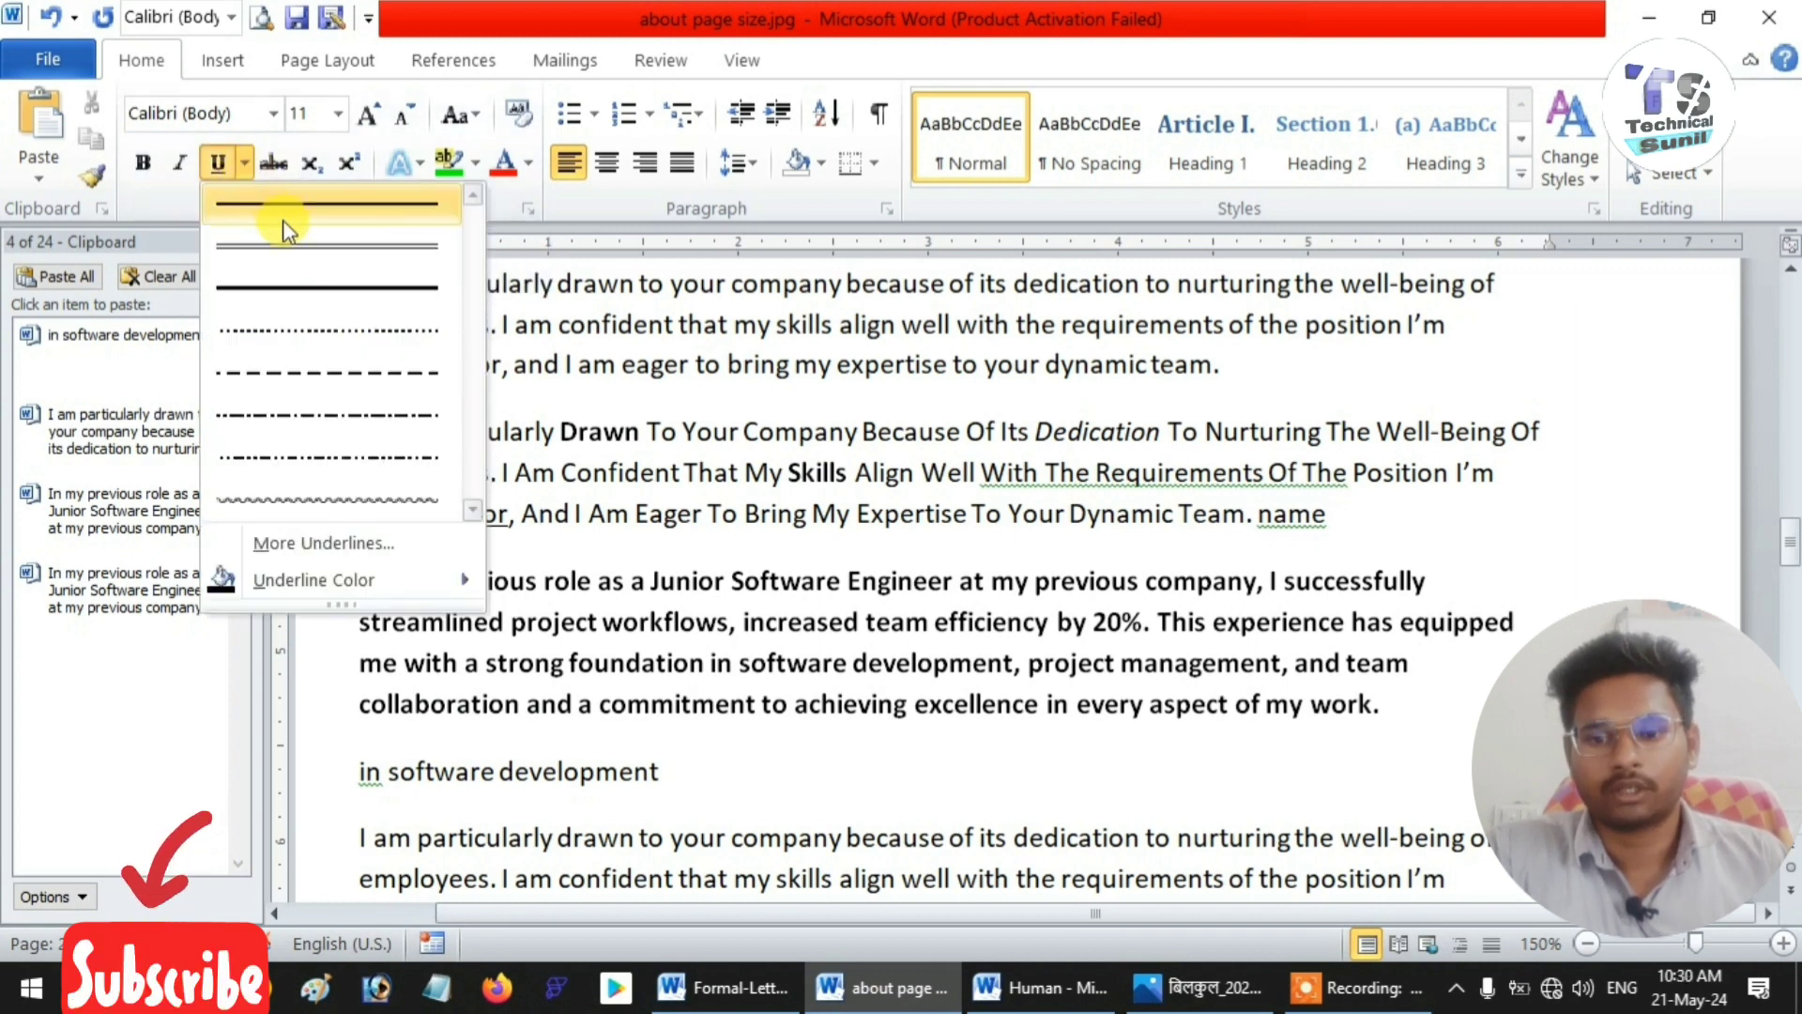
click(700, 460)
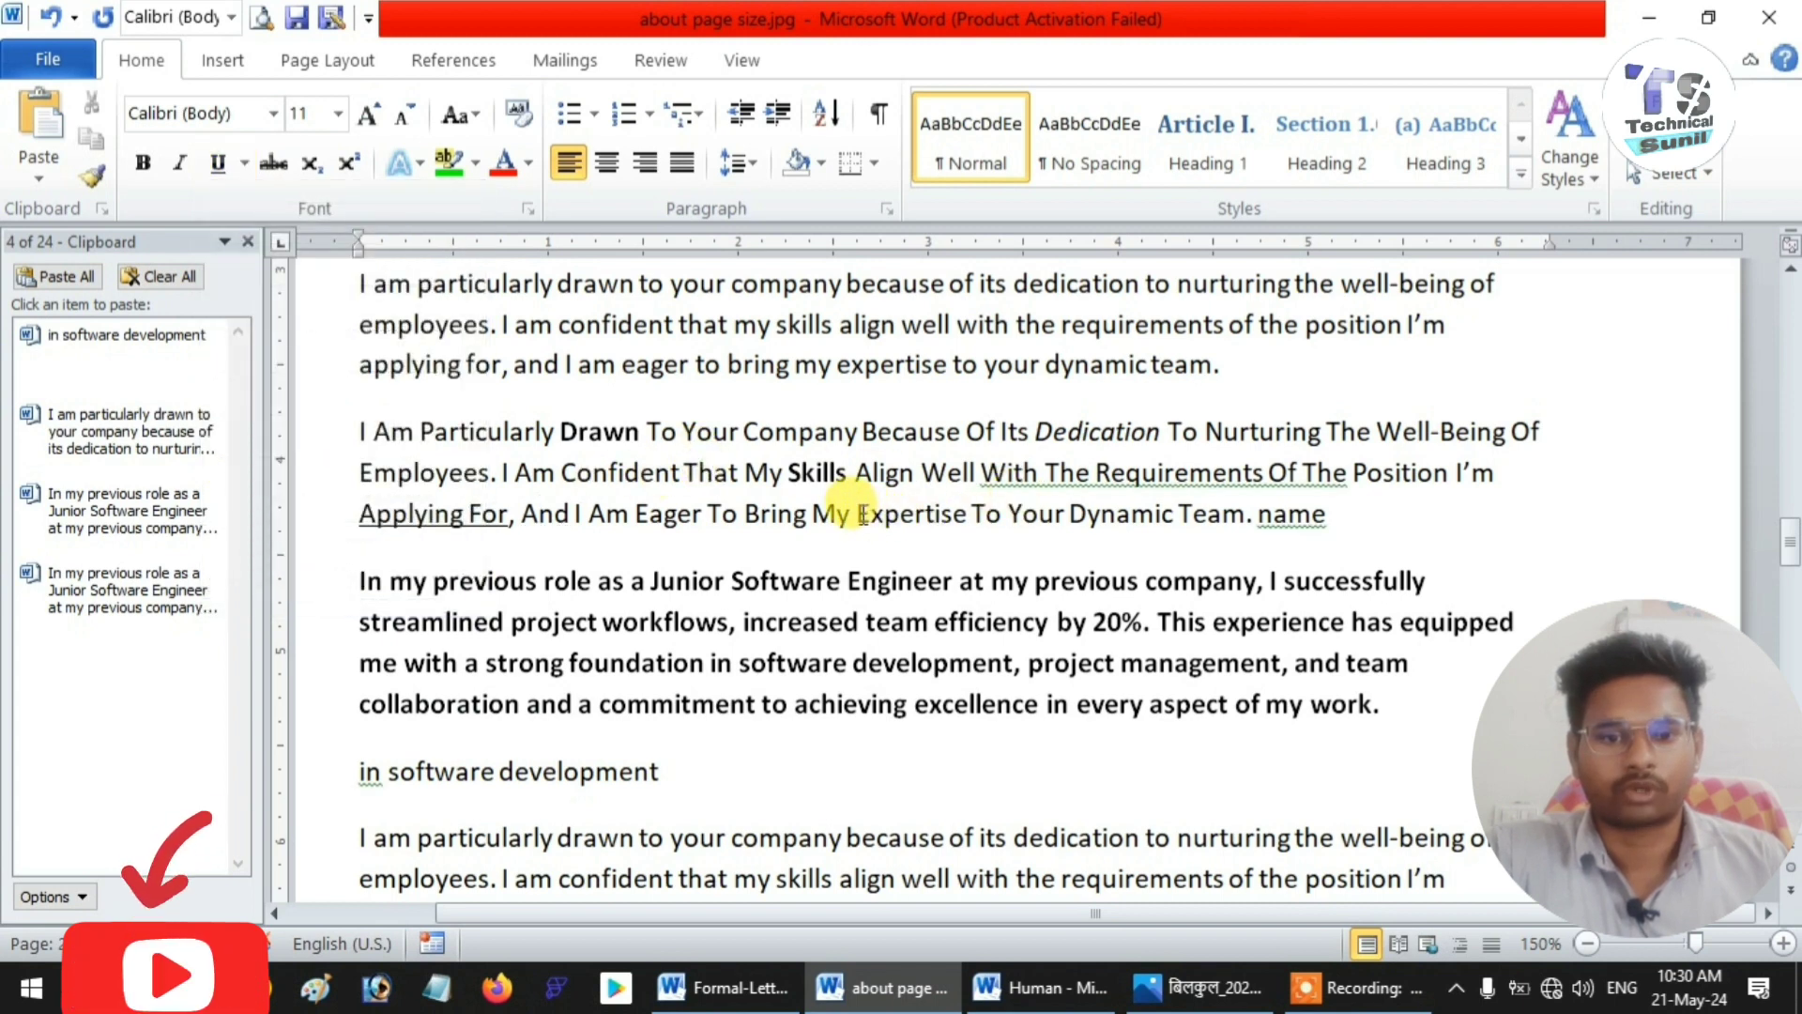
- Give "Expertise To Your Dynamic" in the Capitalize Each Word paragraph a thick red underline
drag(857, 519, 1128, 522)
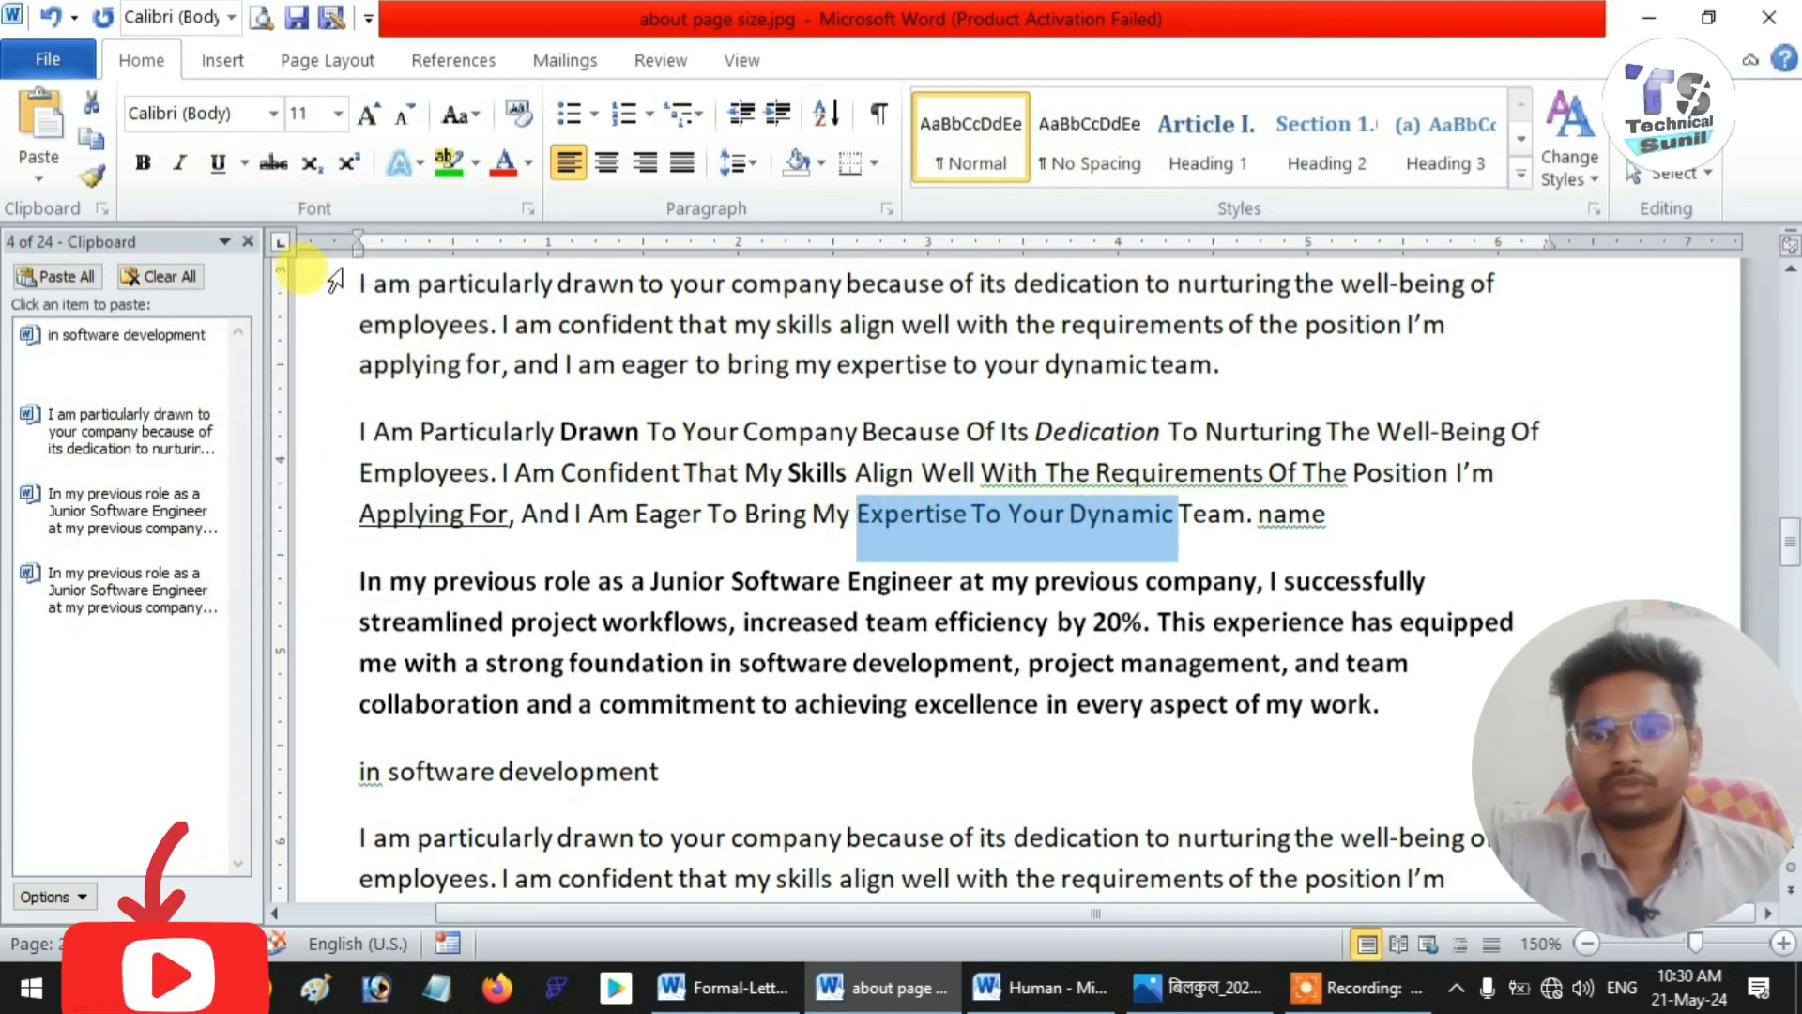
click(244, 163)
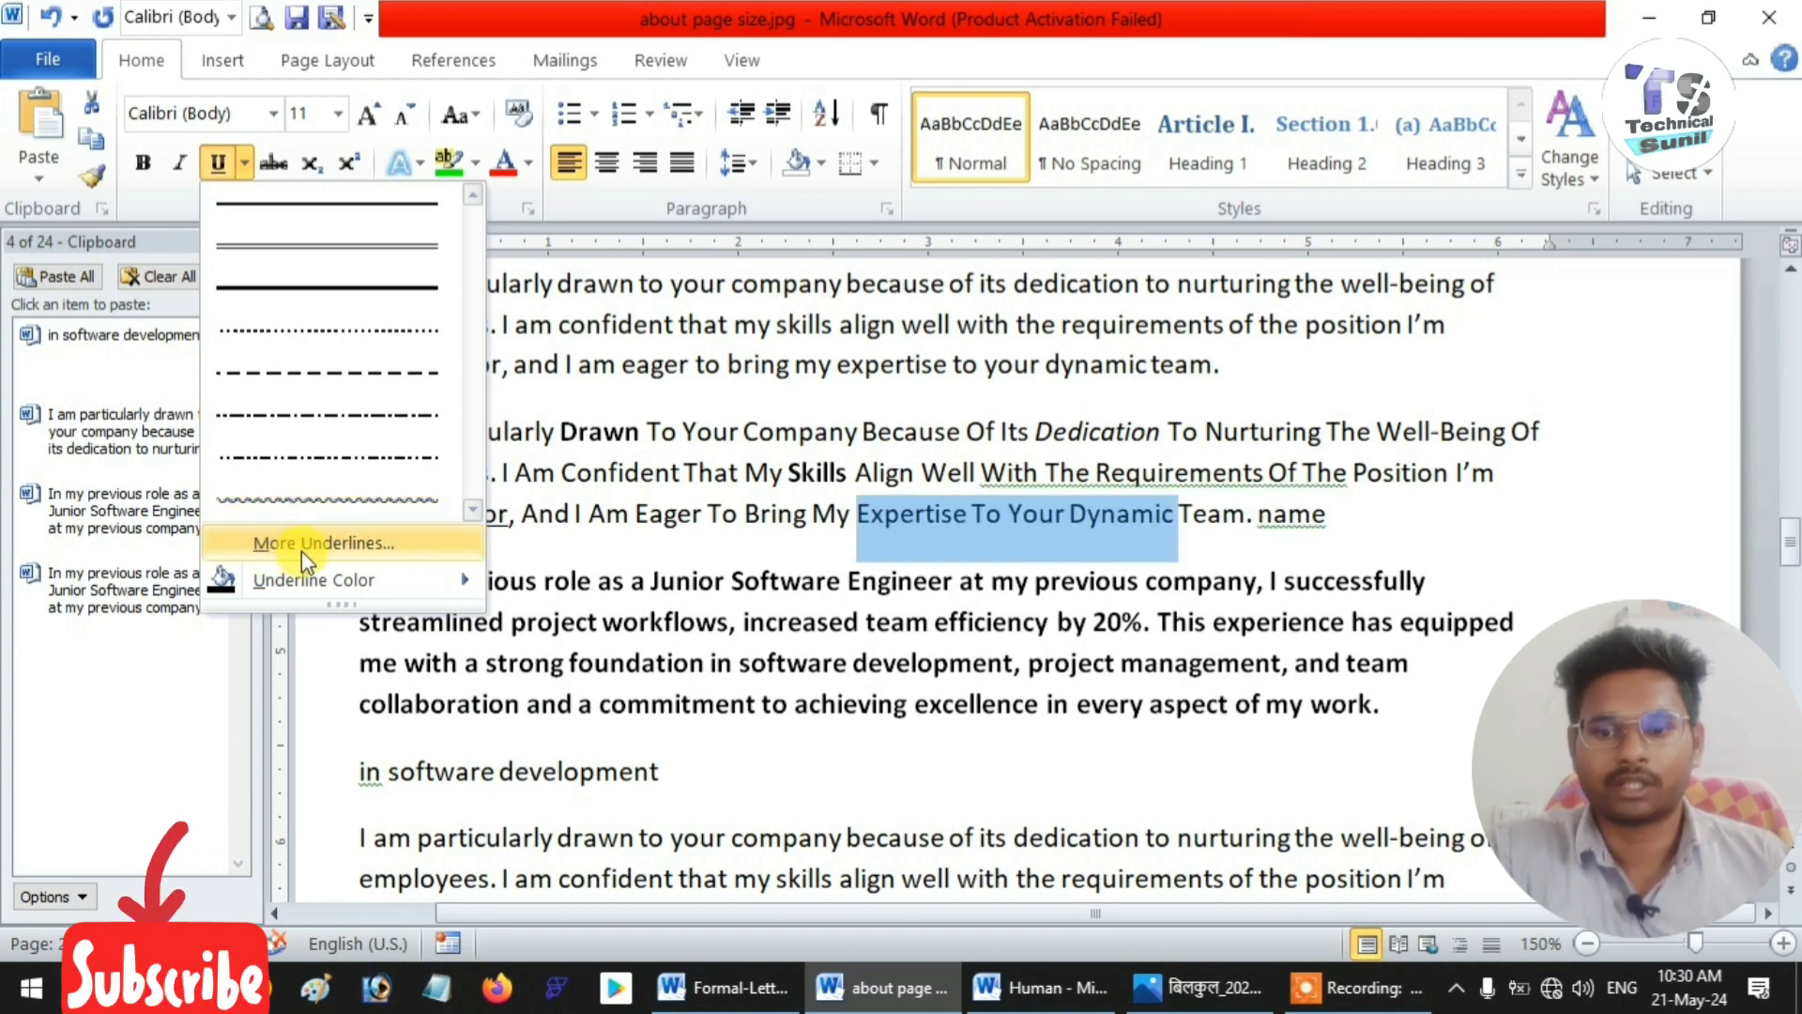
mouse_move(428, 584)
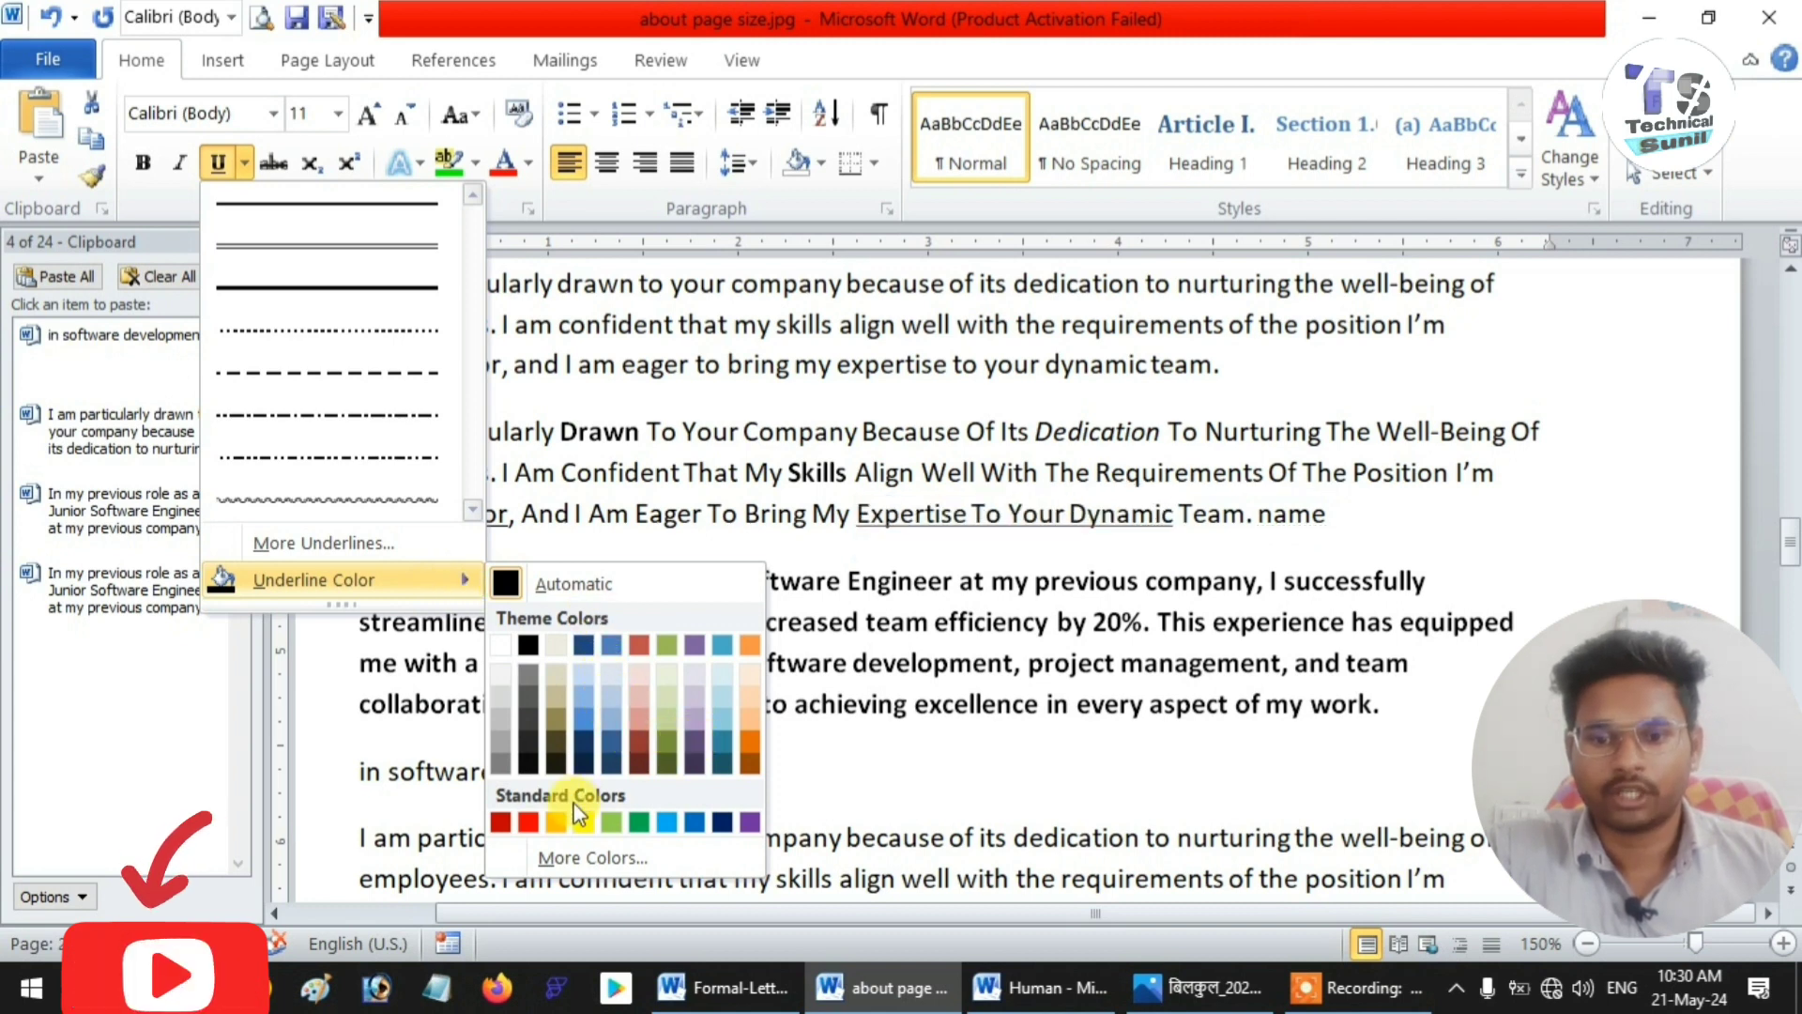
click(529, 824)
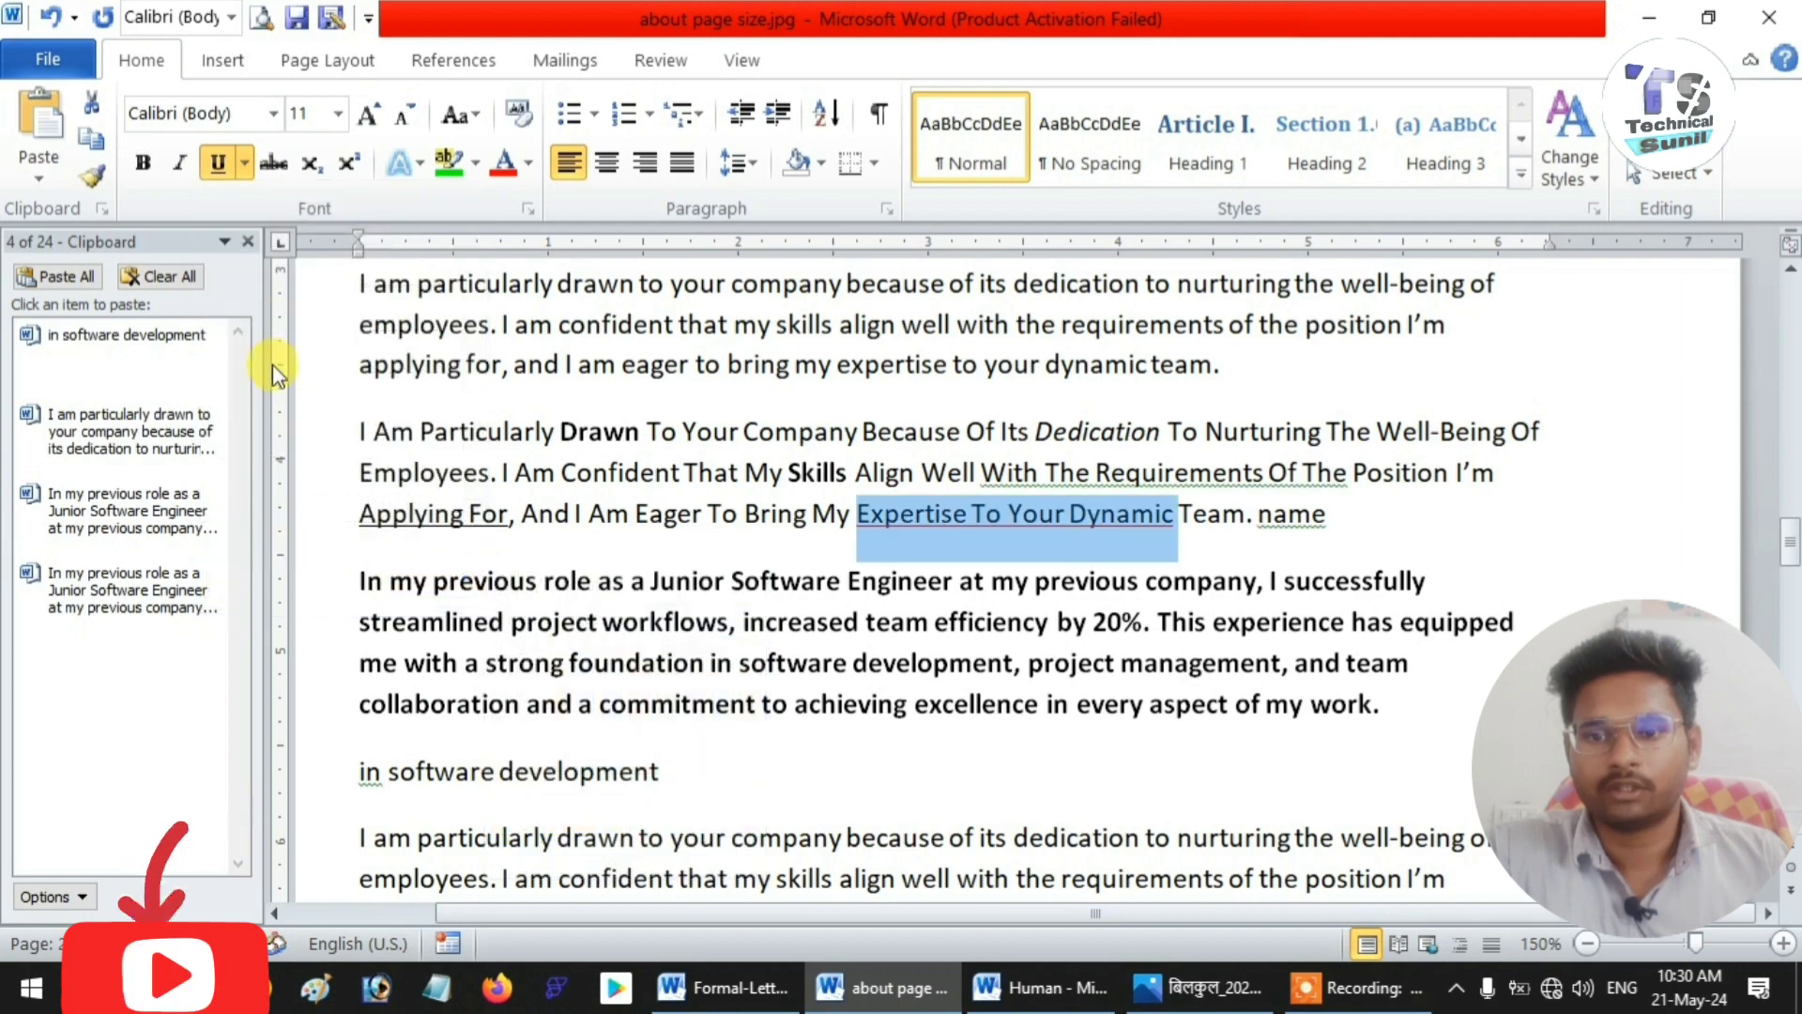
click(244, 165)
click(269, 298)
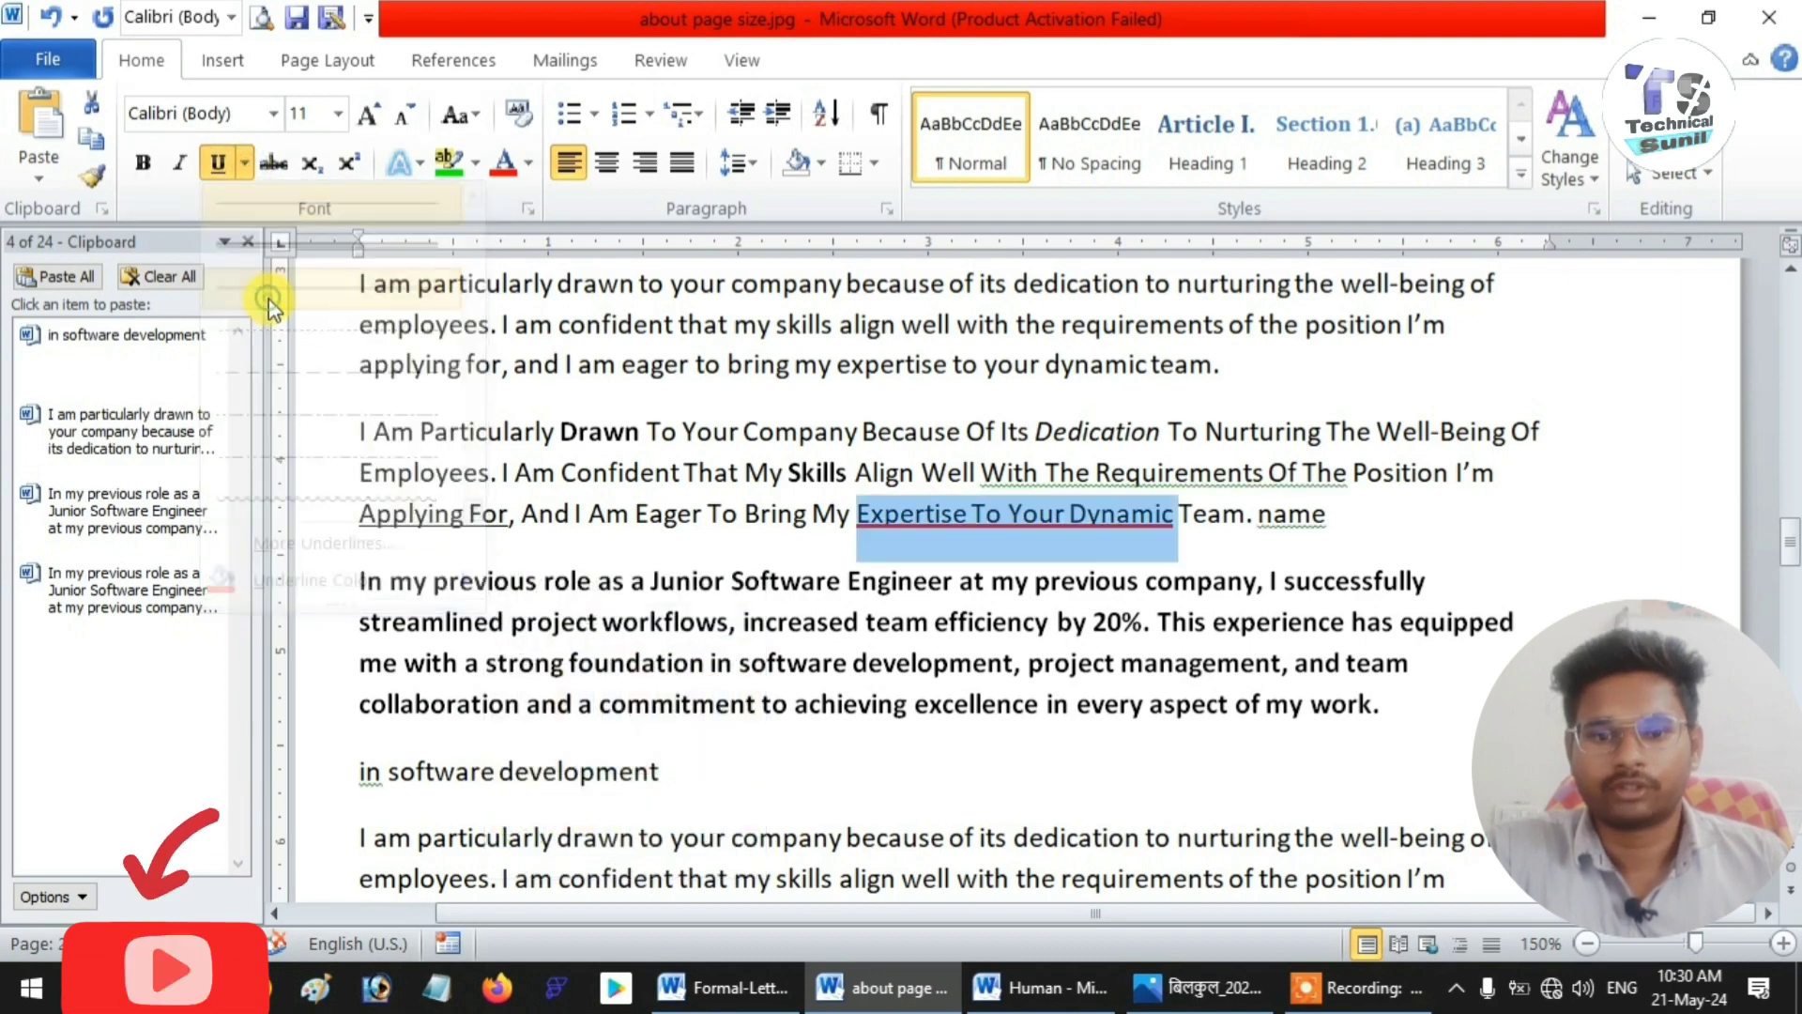
click(936, 516)
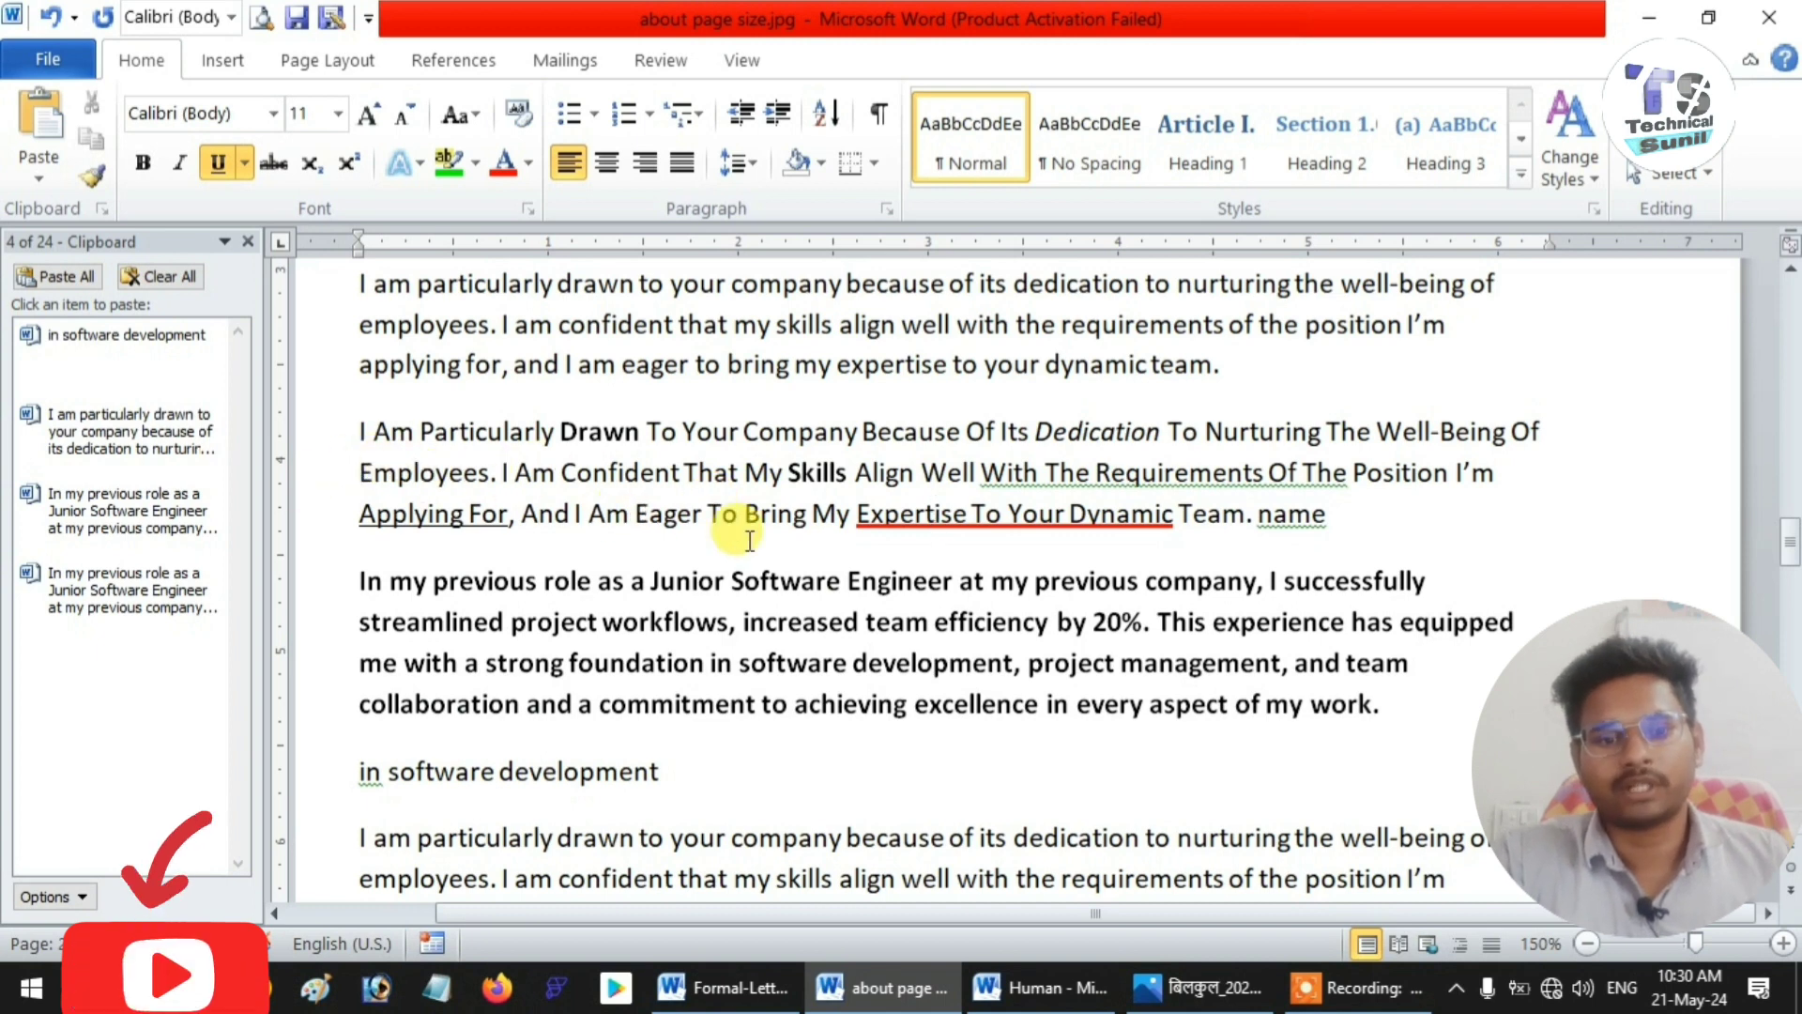
click(937, 550)
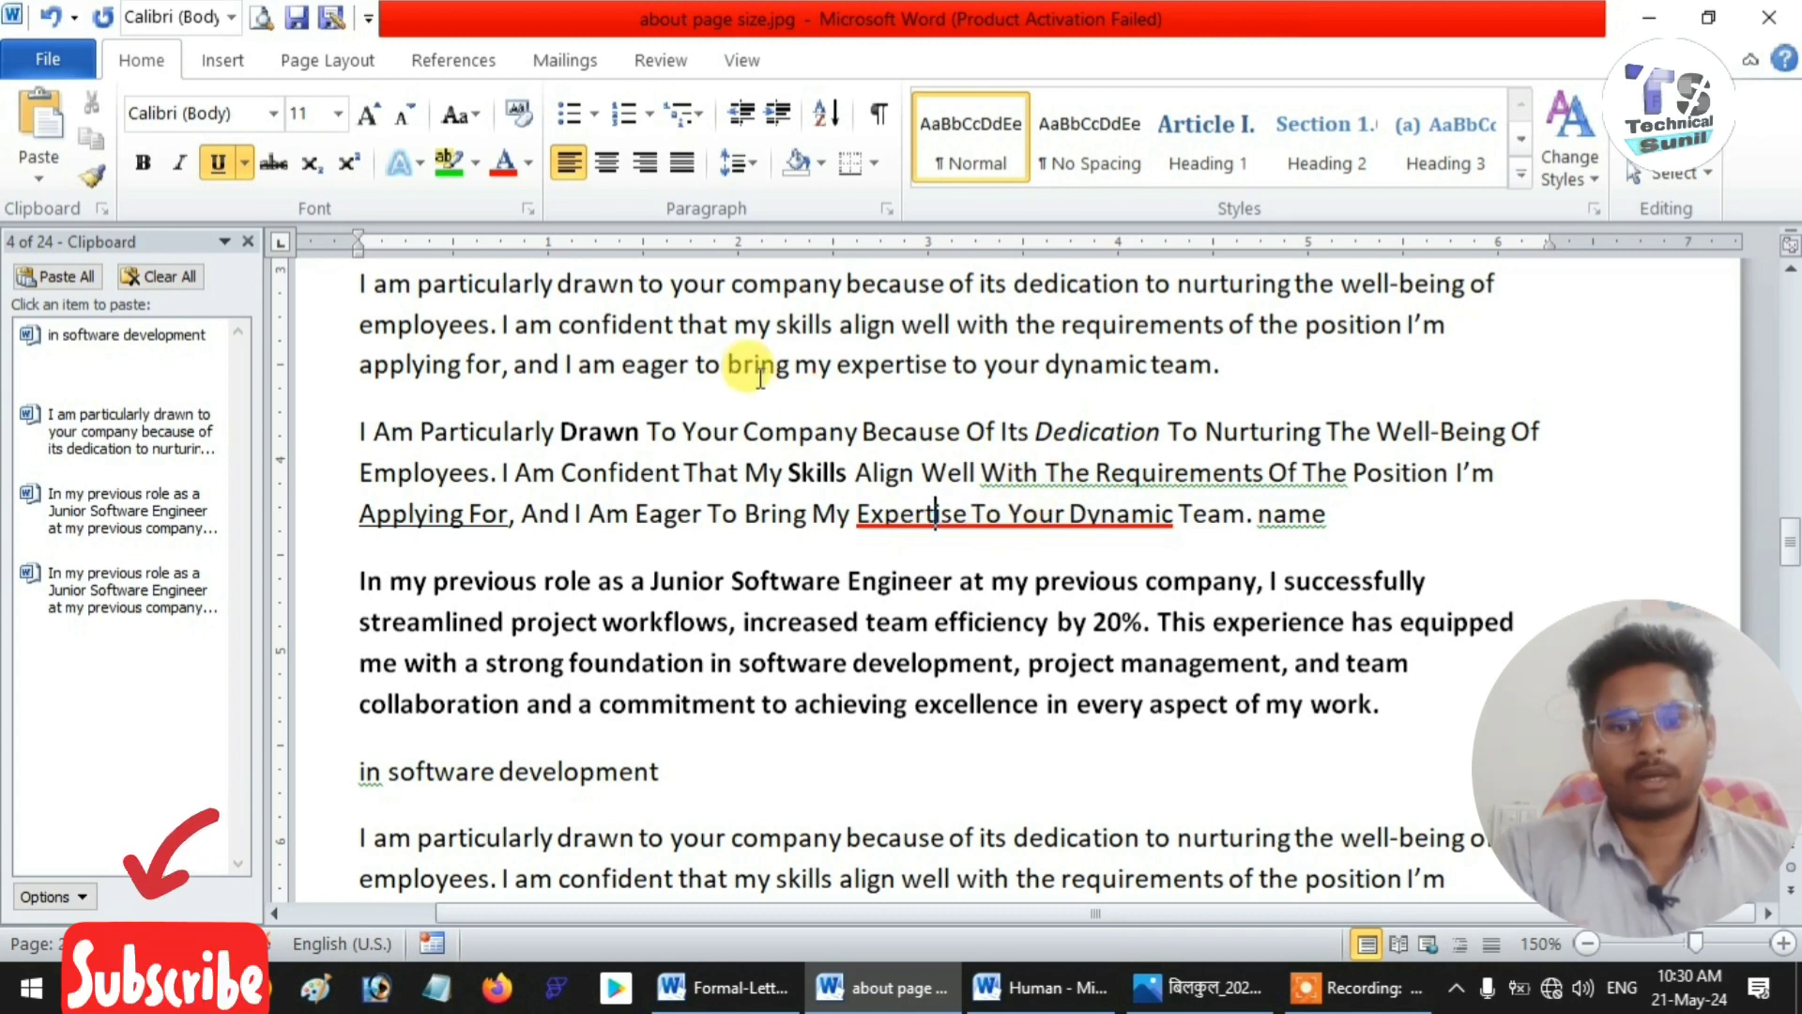
- Strike through "my expertise" in the sentence-case paragraph above the Capitalize Each Word paragraph
drag(732, 364, 904, 363)
click(842, 367)
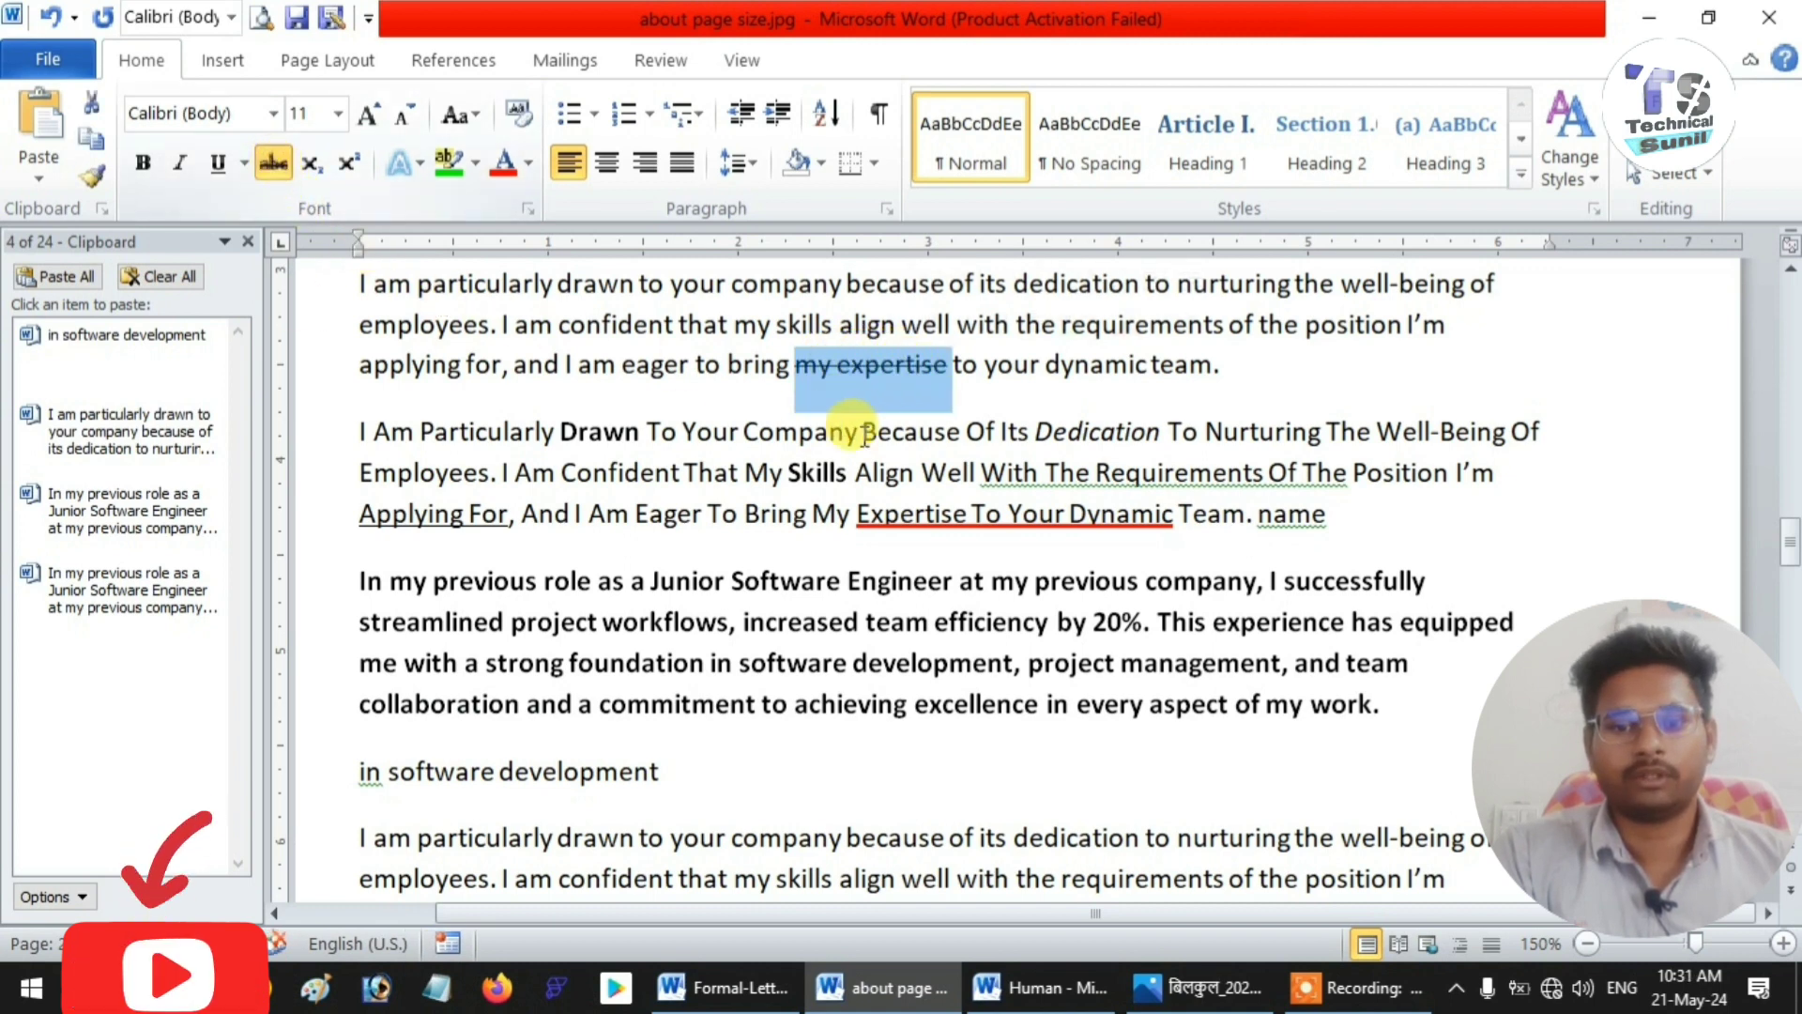
click(966, 383)
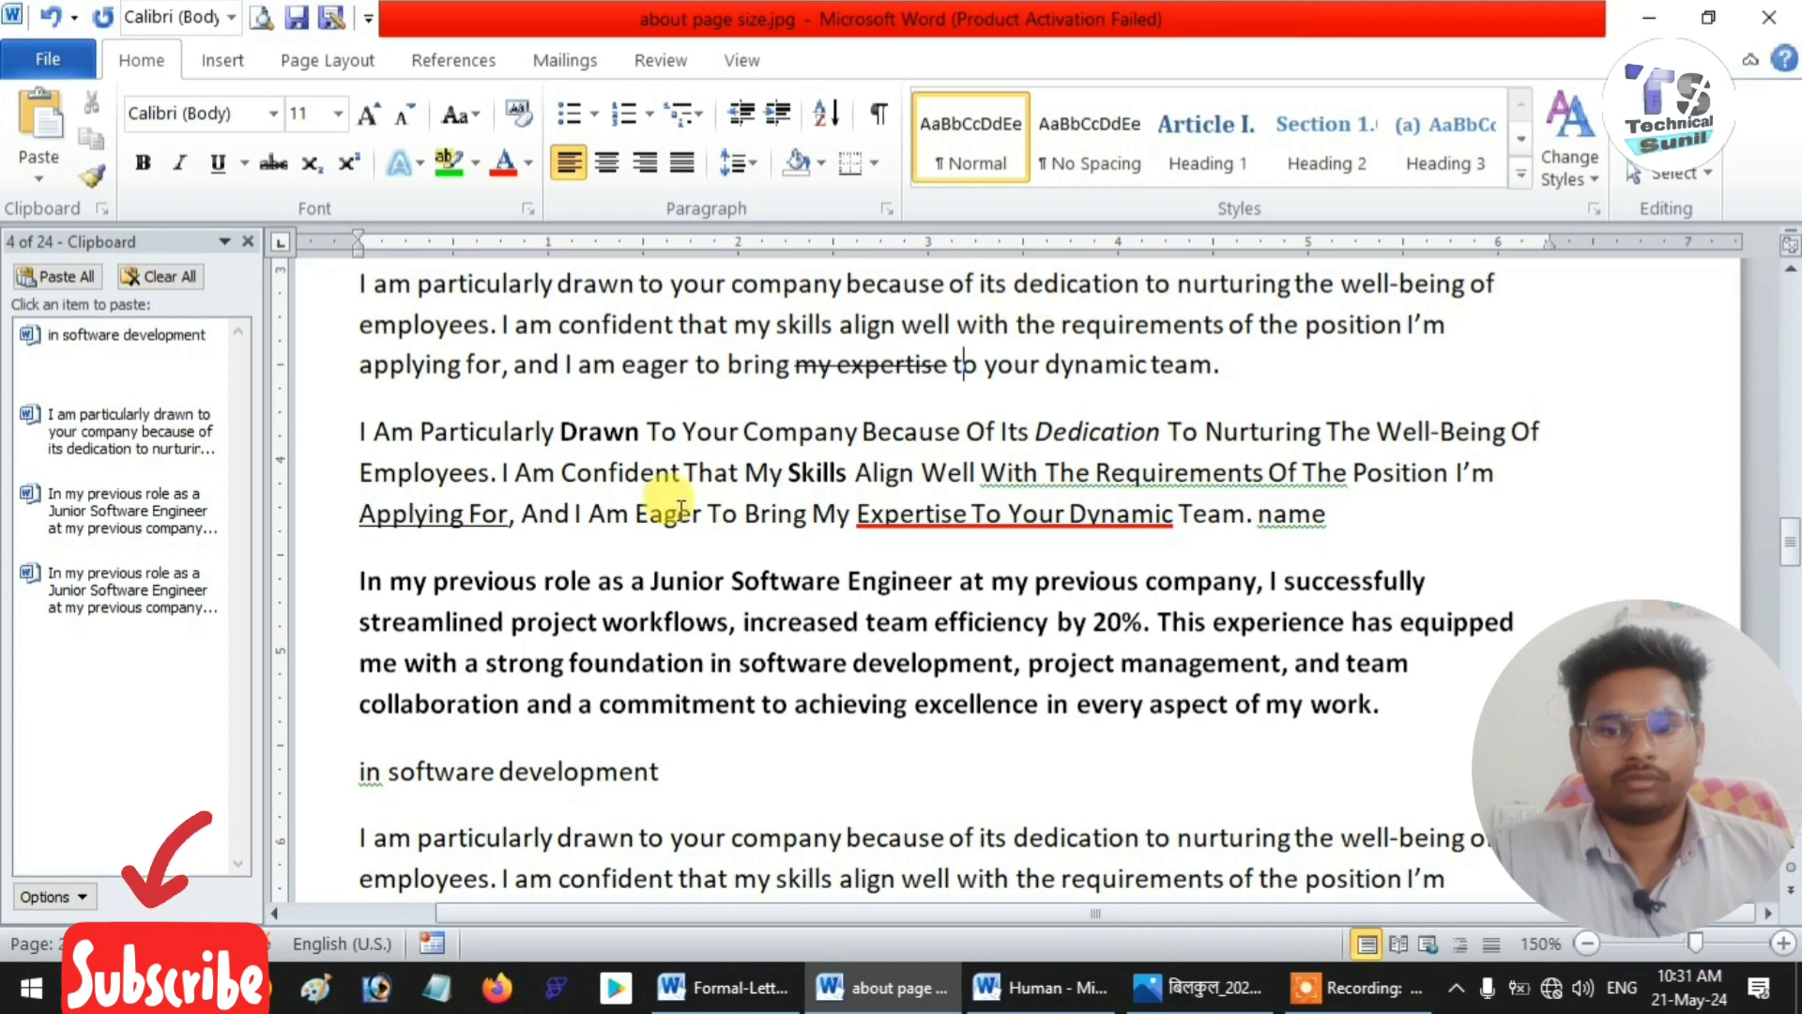
- Enter "2" on the line below the document's last paragraph and enlarge it to 36 pt
scroll(662, 465, down, 4)
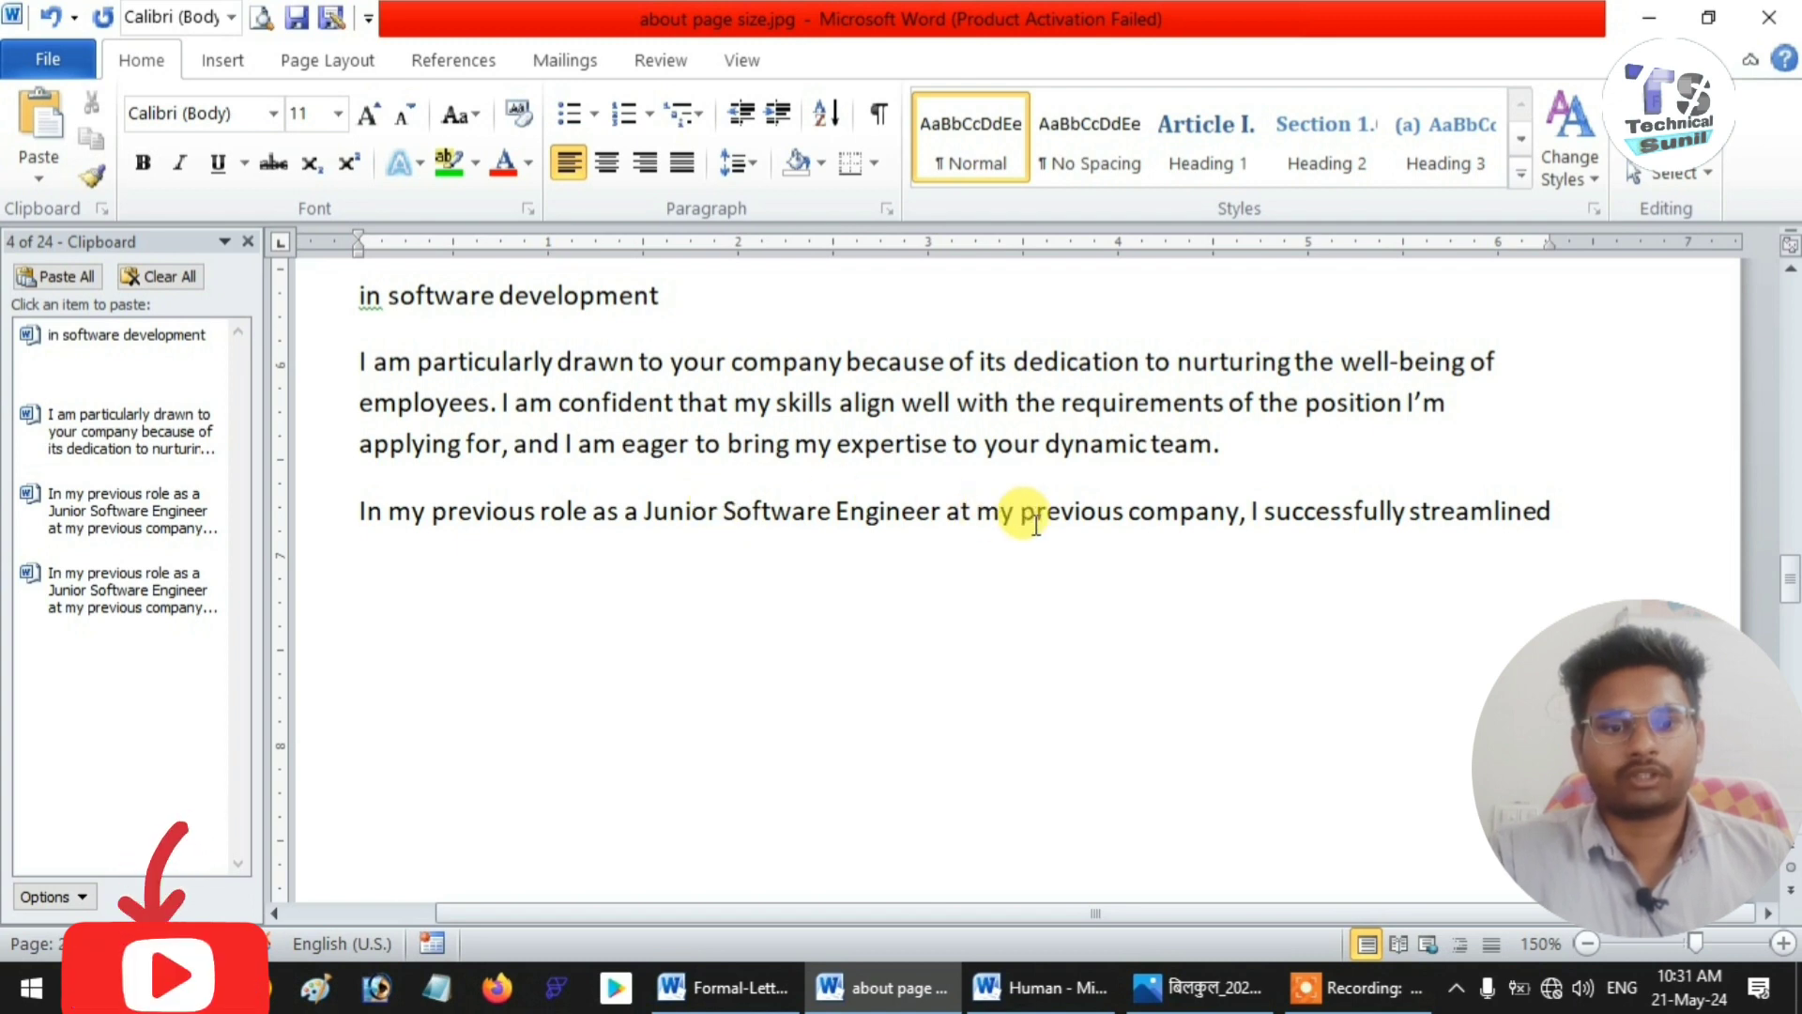
click(543, 604)
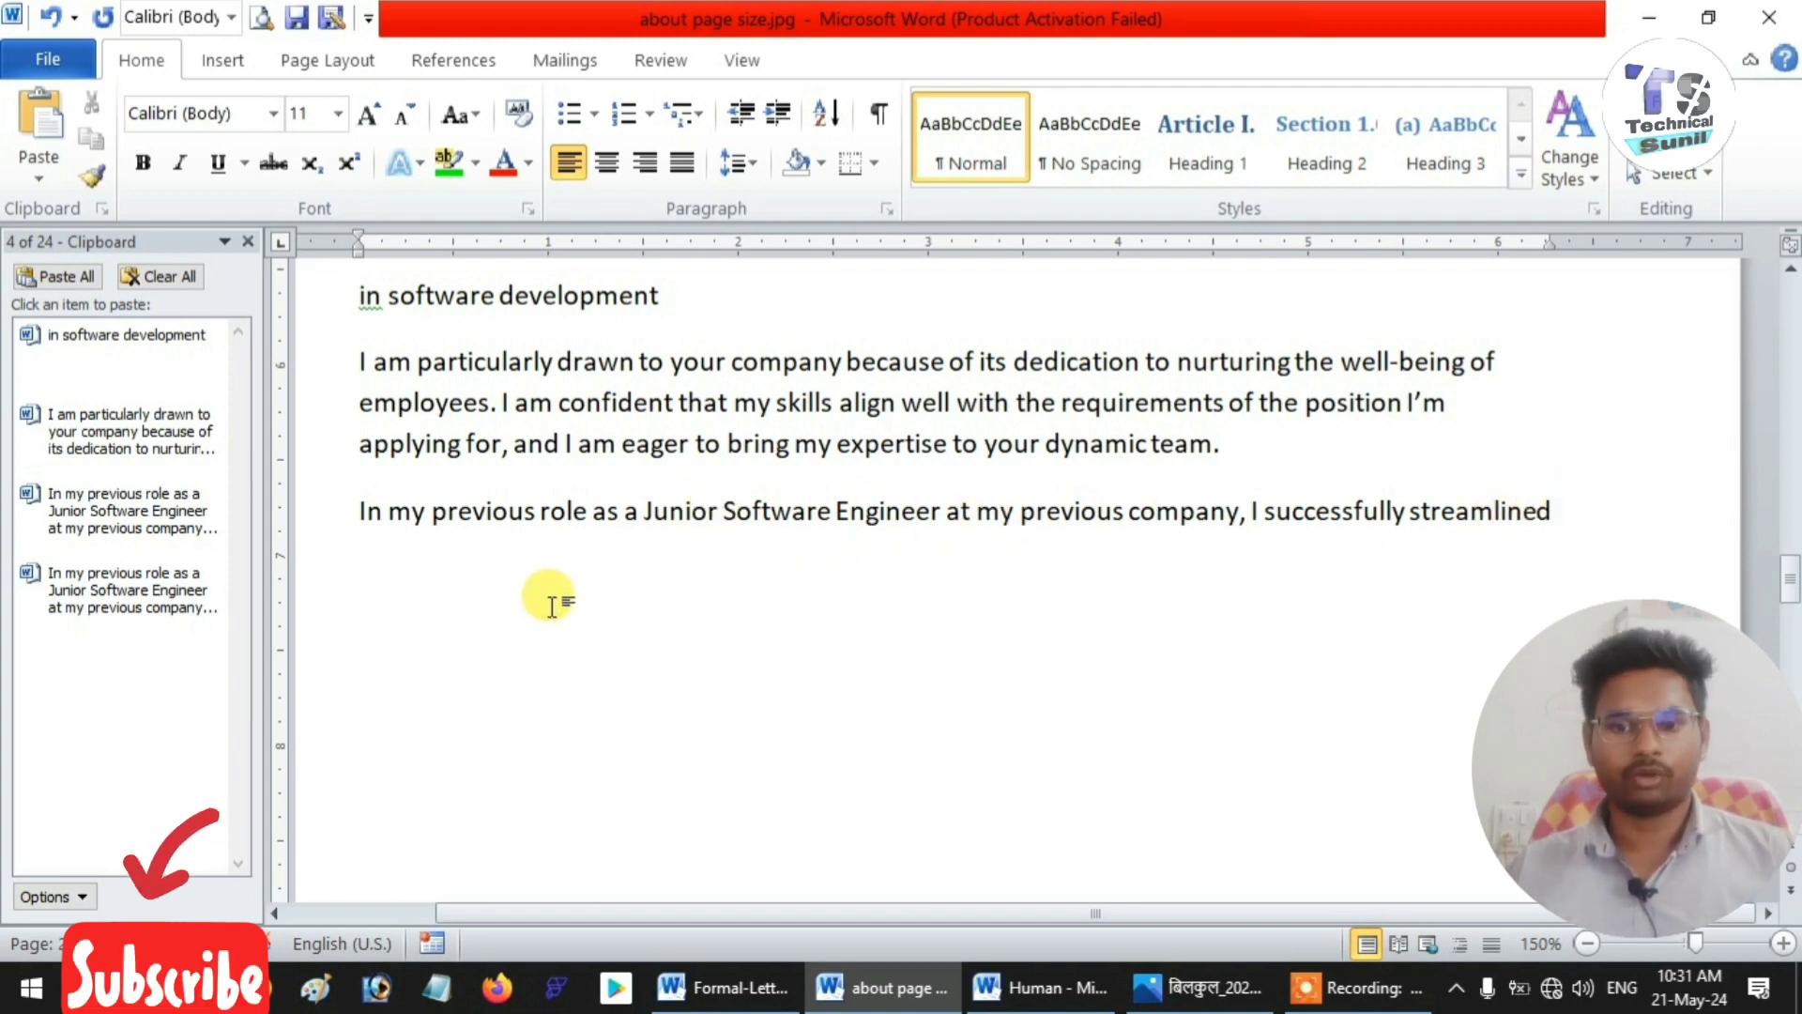
text(2)
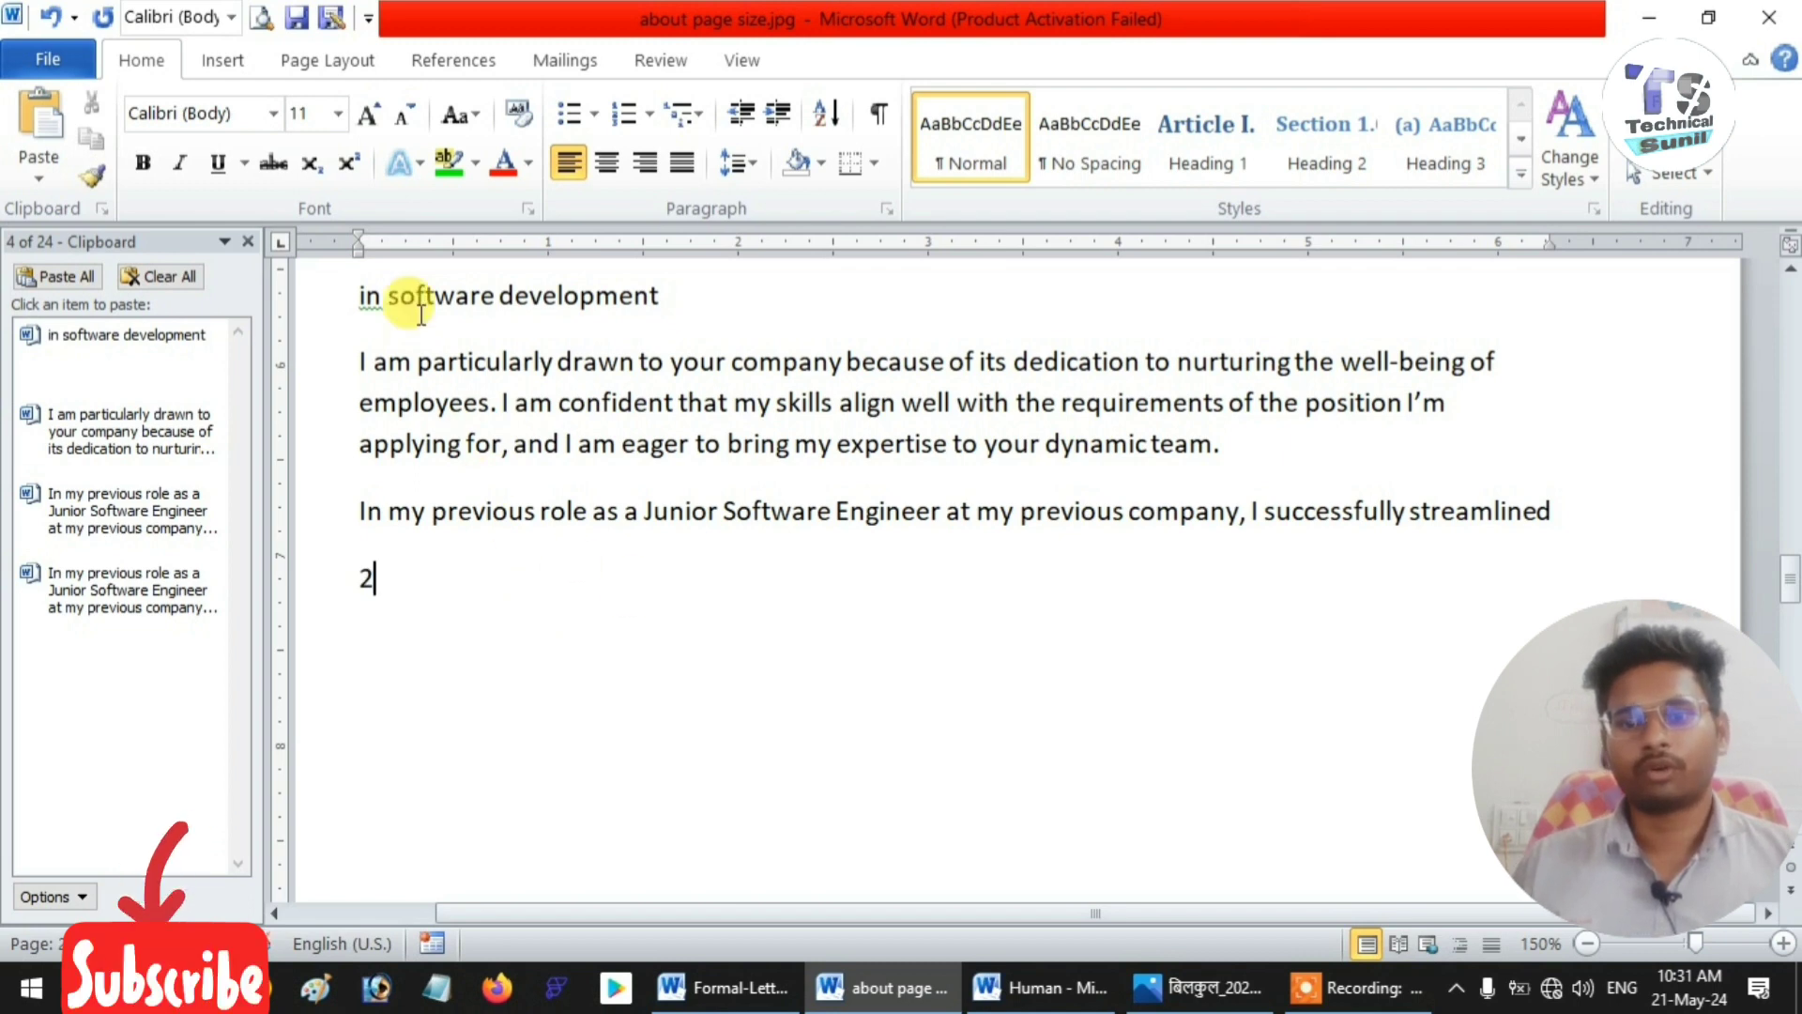
click(349, 165)
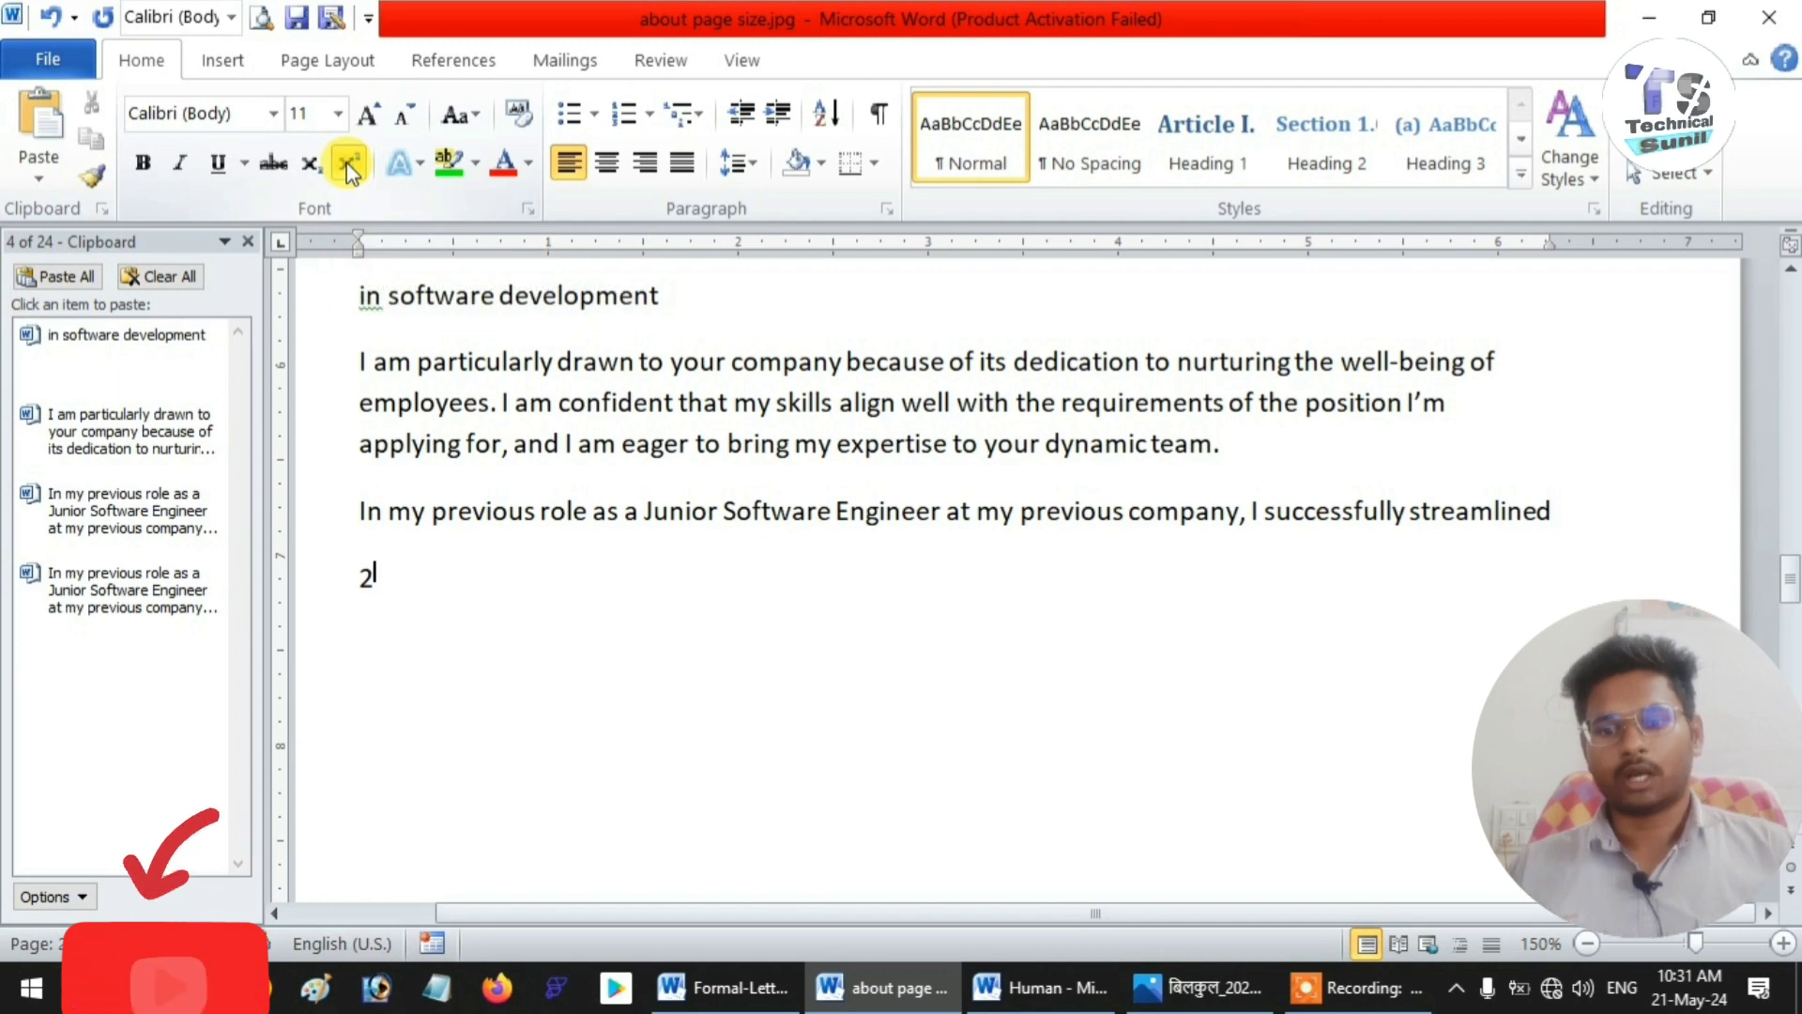
click(351, 582)
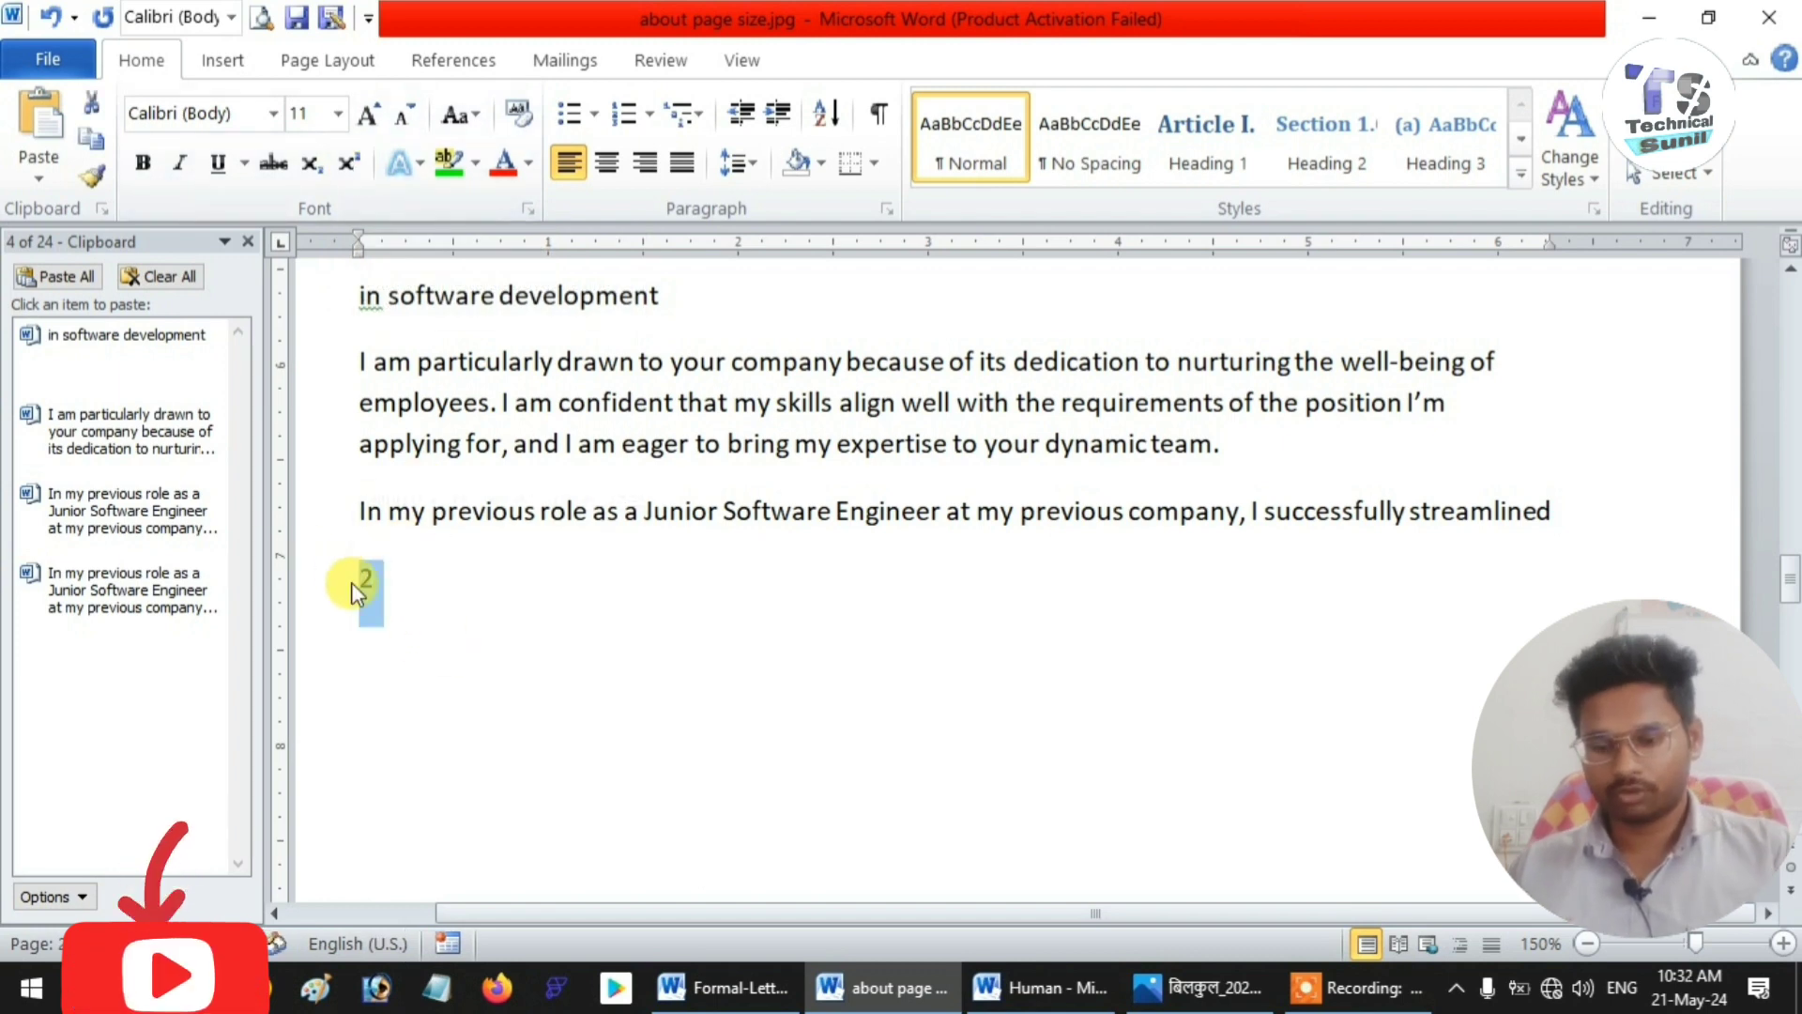
key(ctrl+shift+period)
key(ctrl+shift+period)
key(ctrl+shift+period)
key(ctrl+shift+period)
key(ctrl+shift+period)
key(ctrl+shift+period)
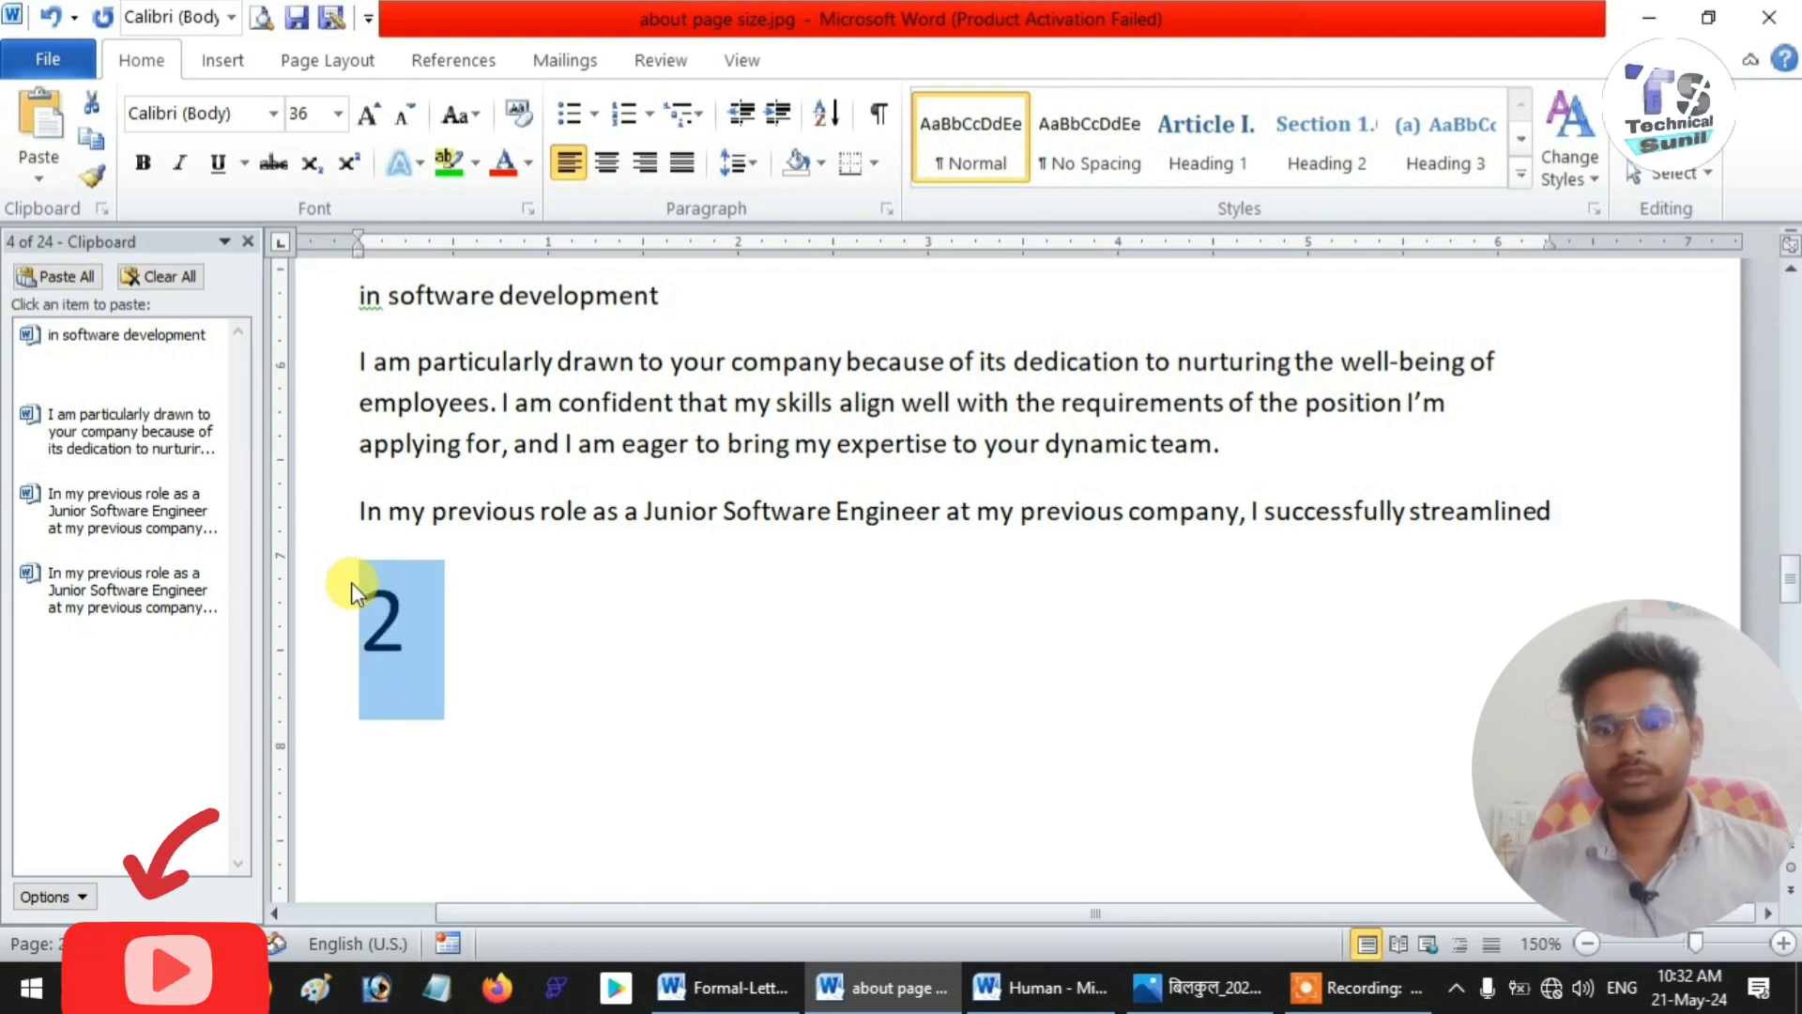
click(422, 619)
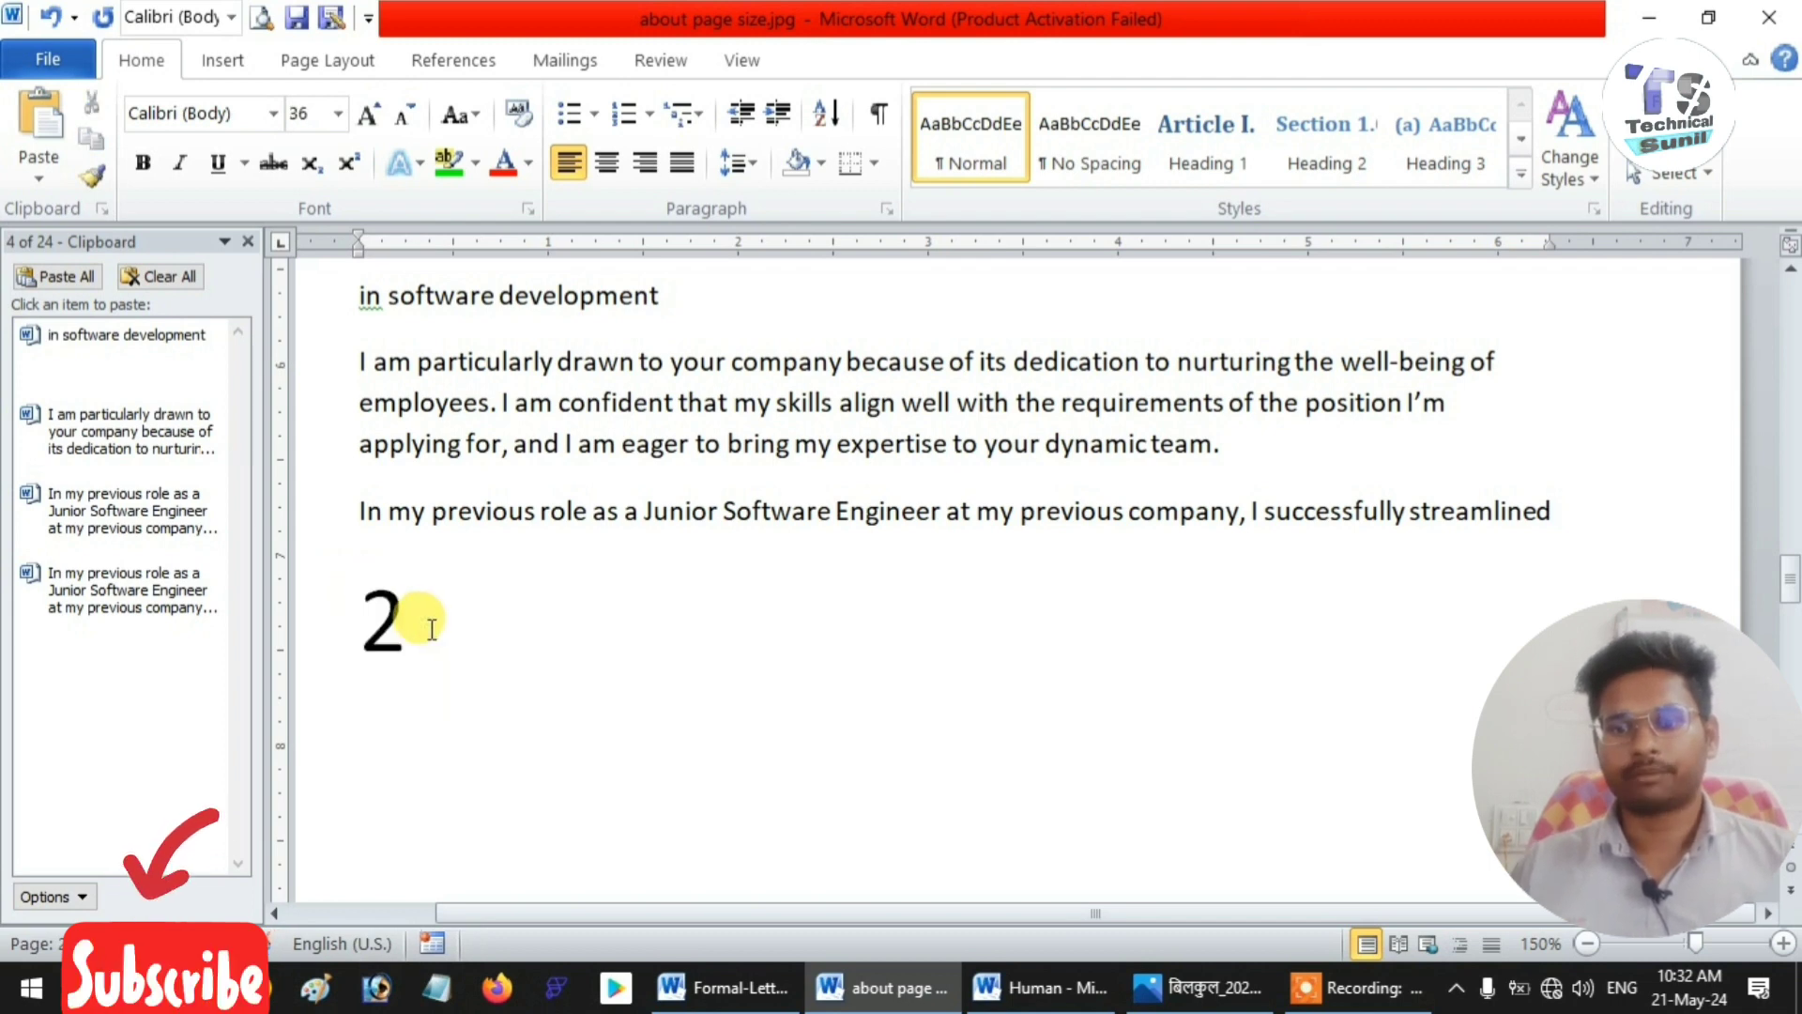
- Retype the large "2" and add "nd" after it in superscript
click(346, 610)
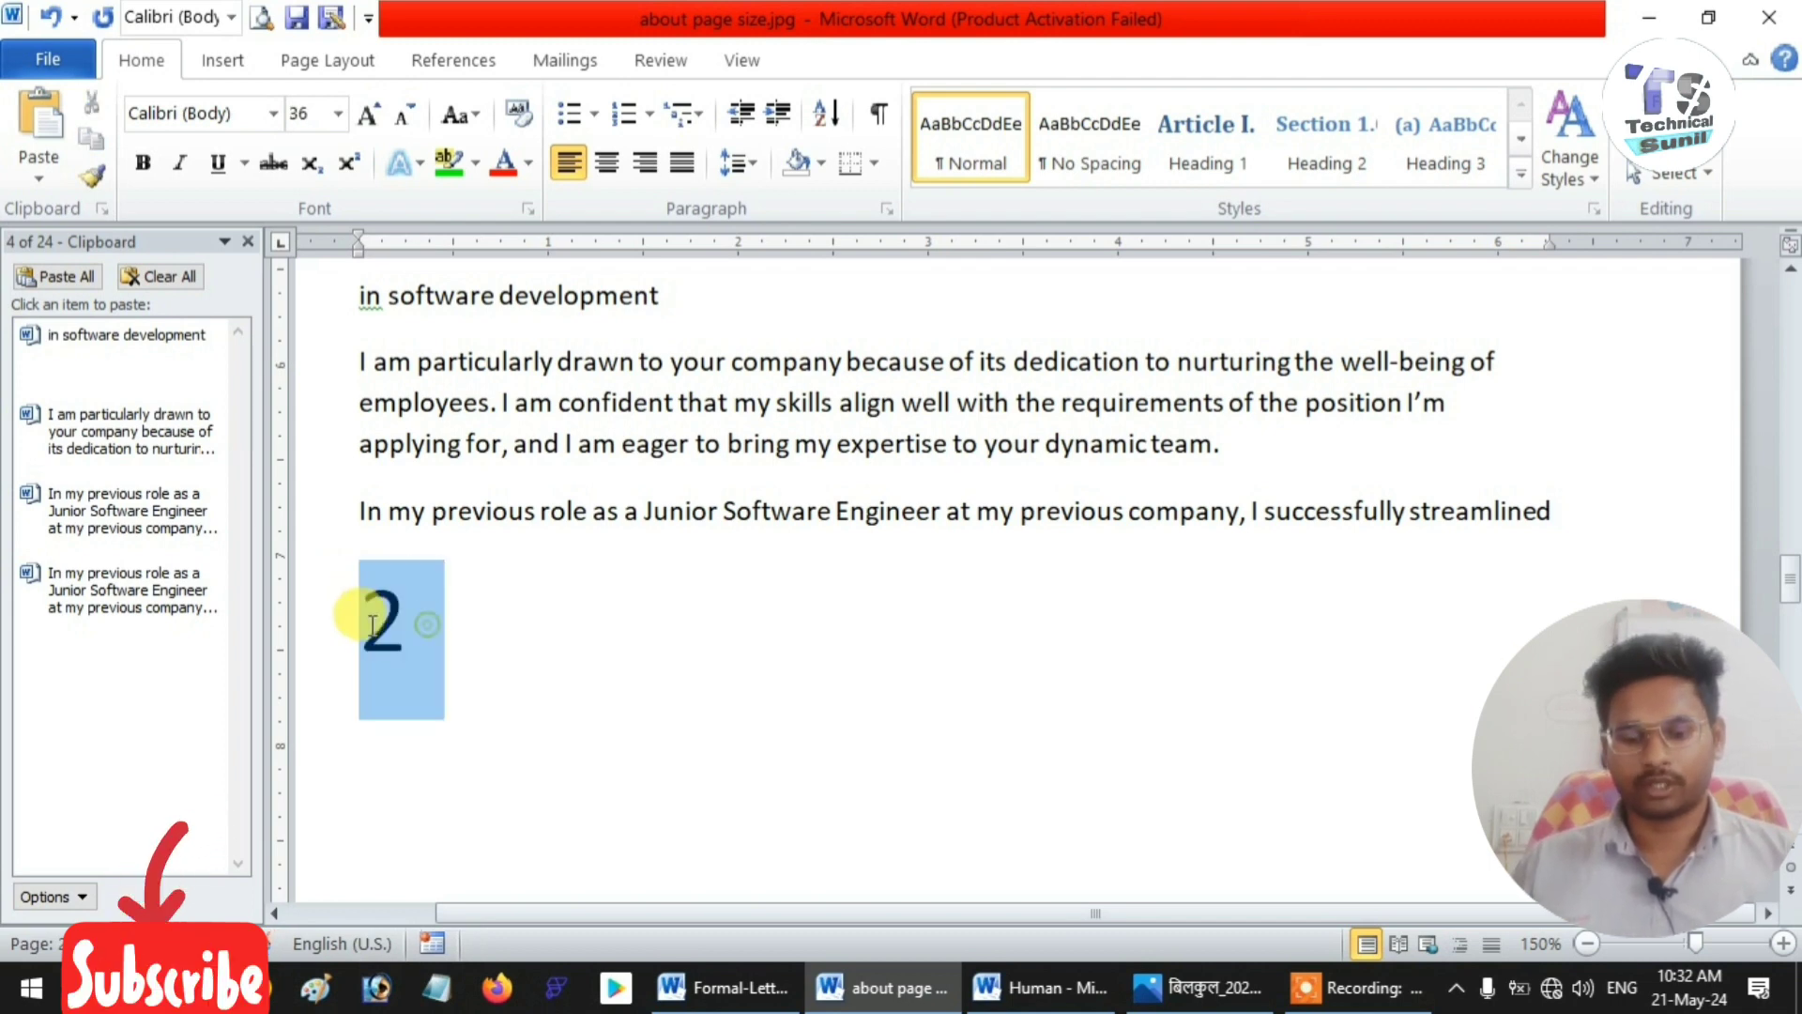
key(BackSpace)
text(2)
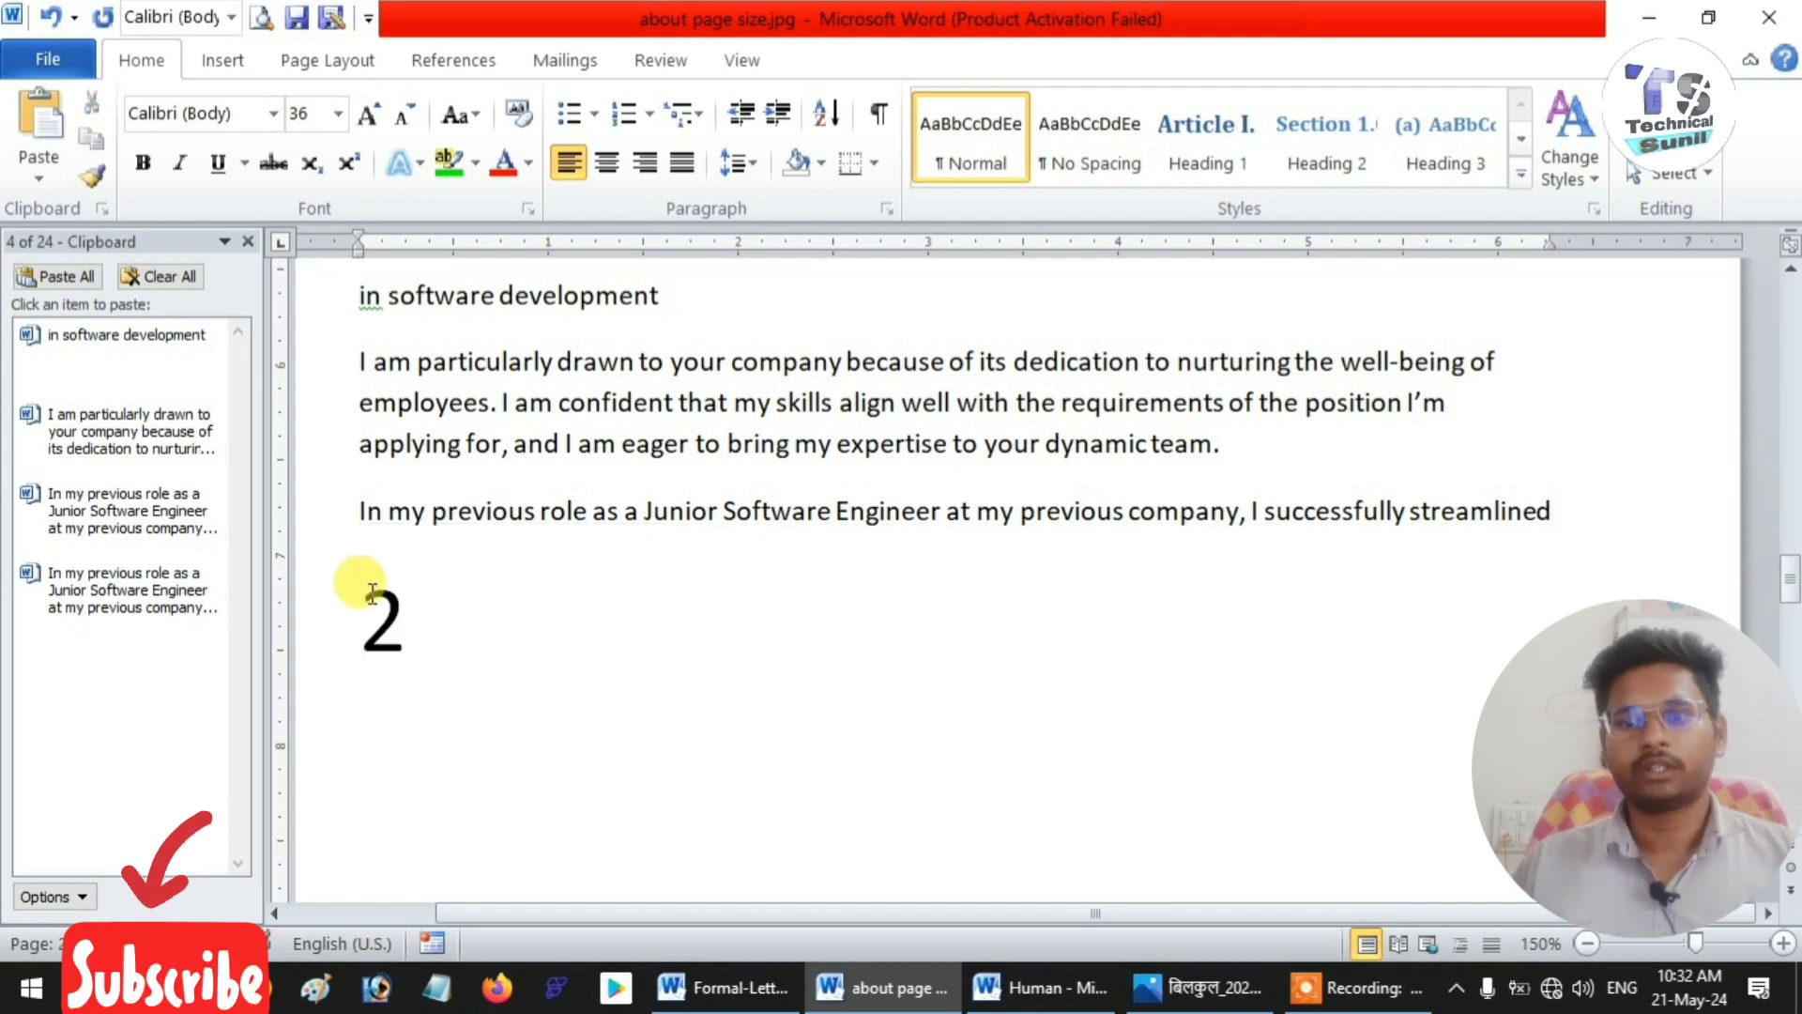
click(348, 169)
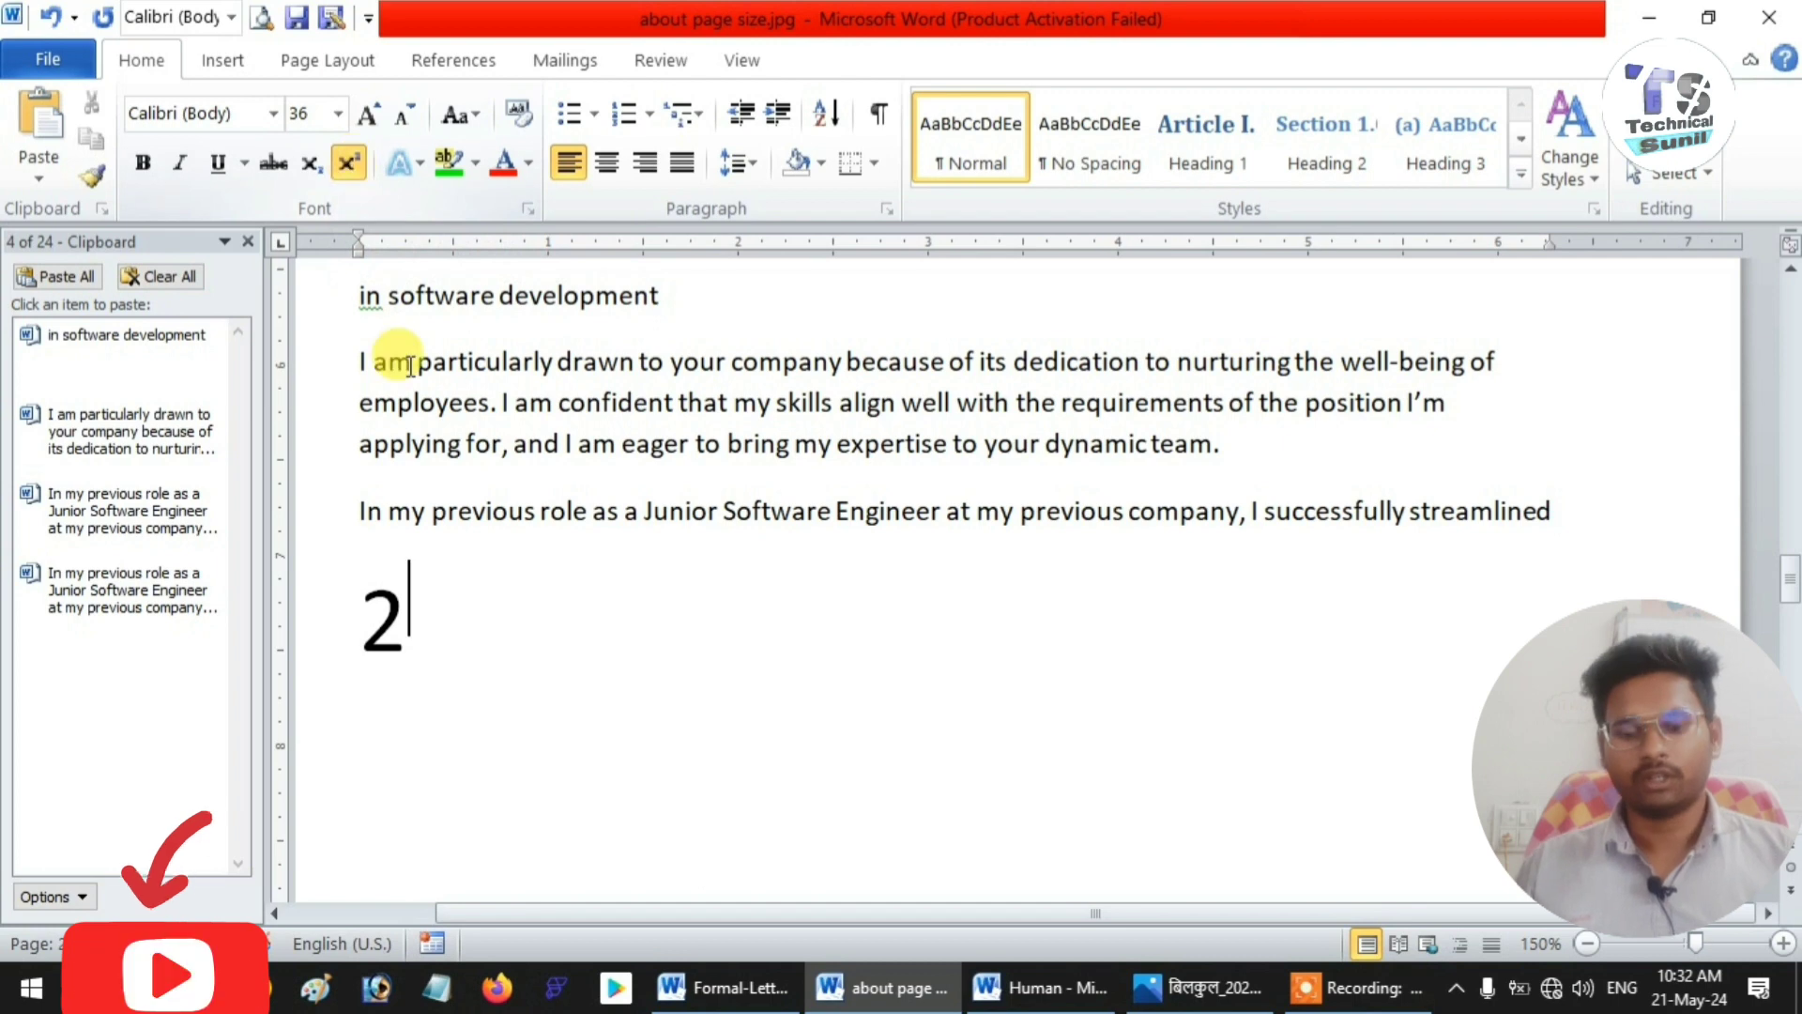
text(n)
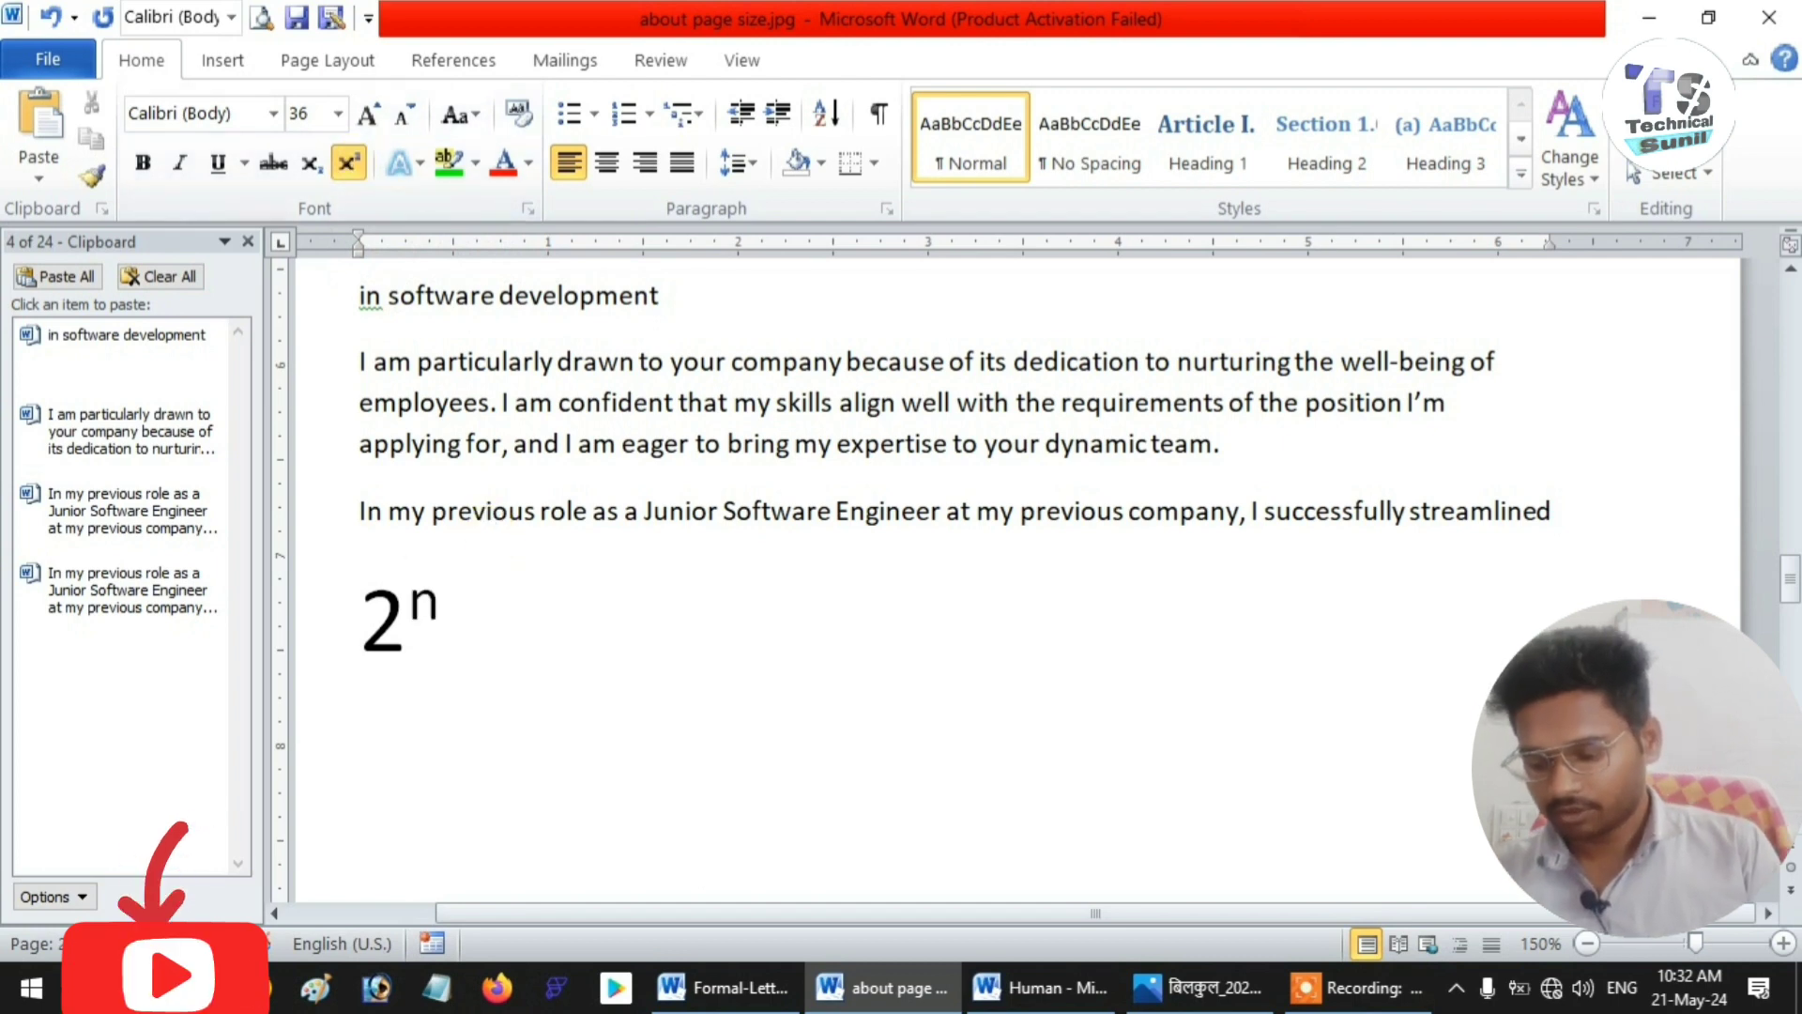
text(d)
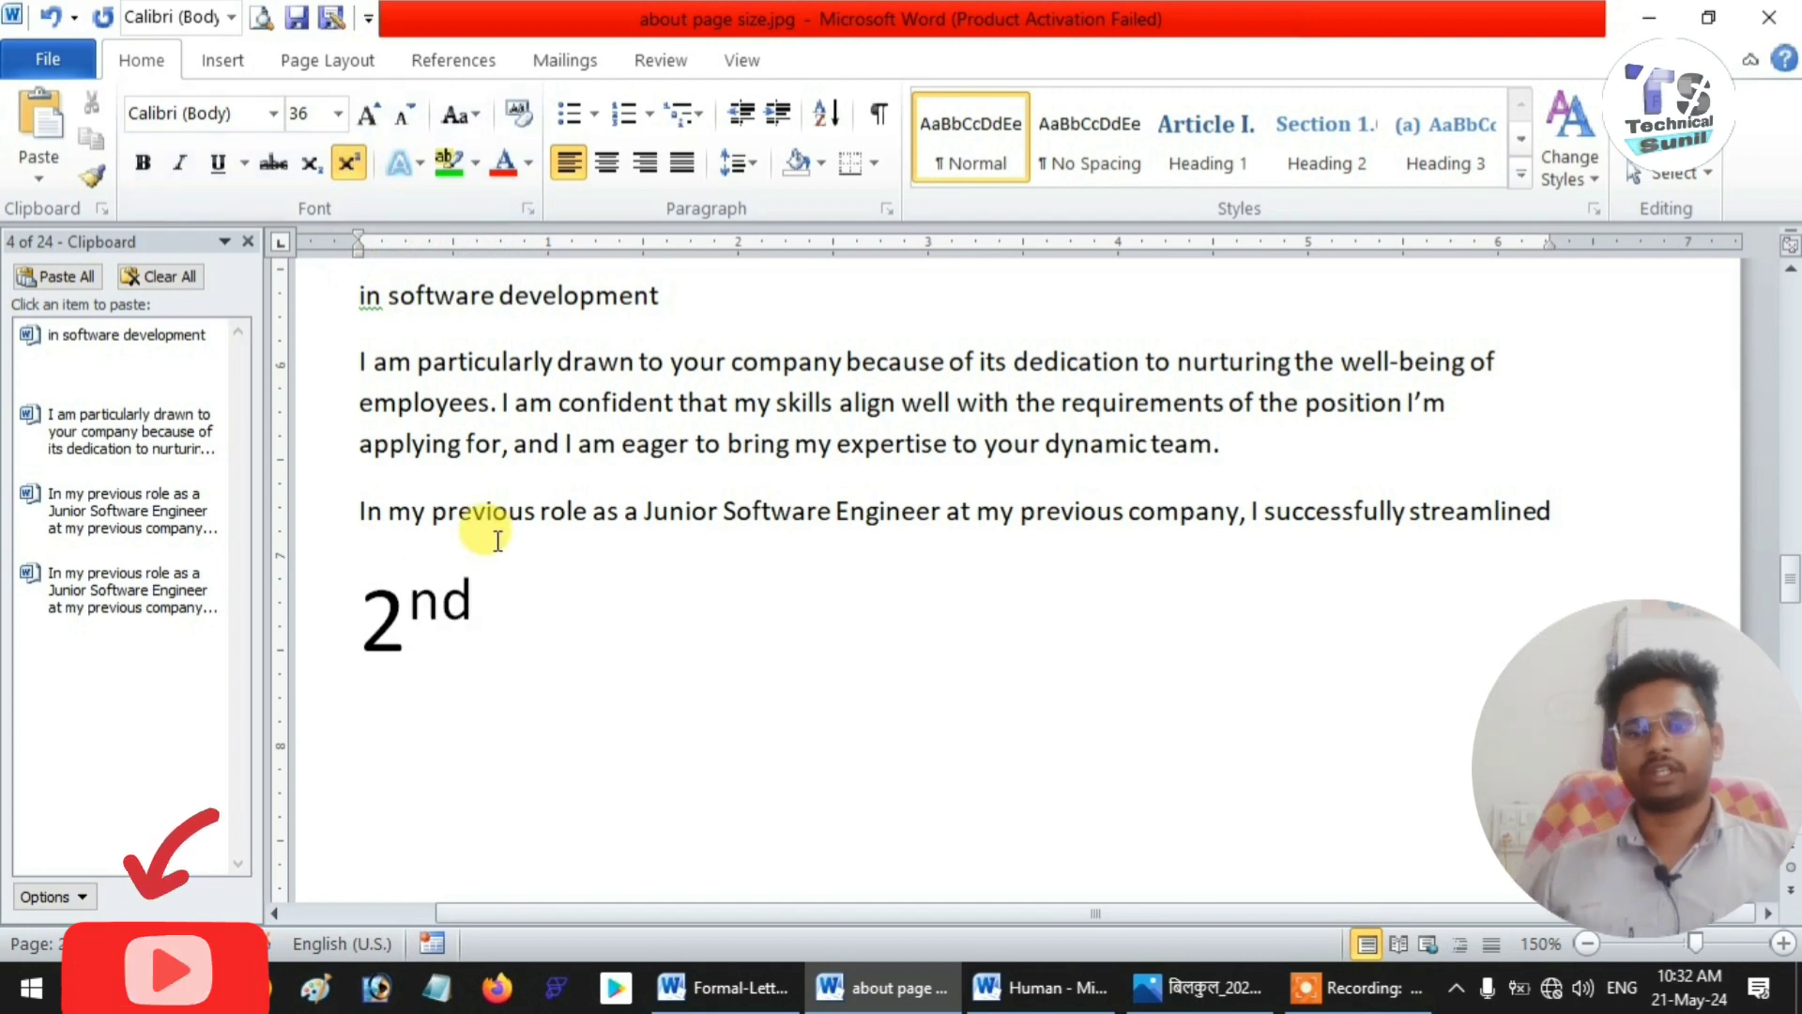
drag(477, 641, 313, 623)
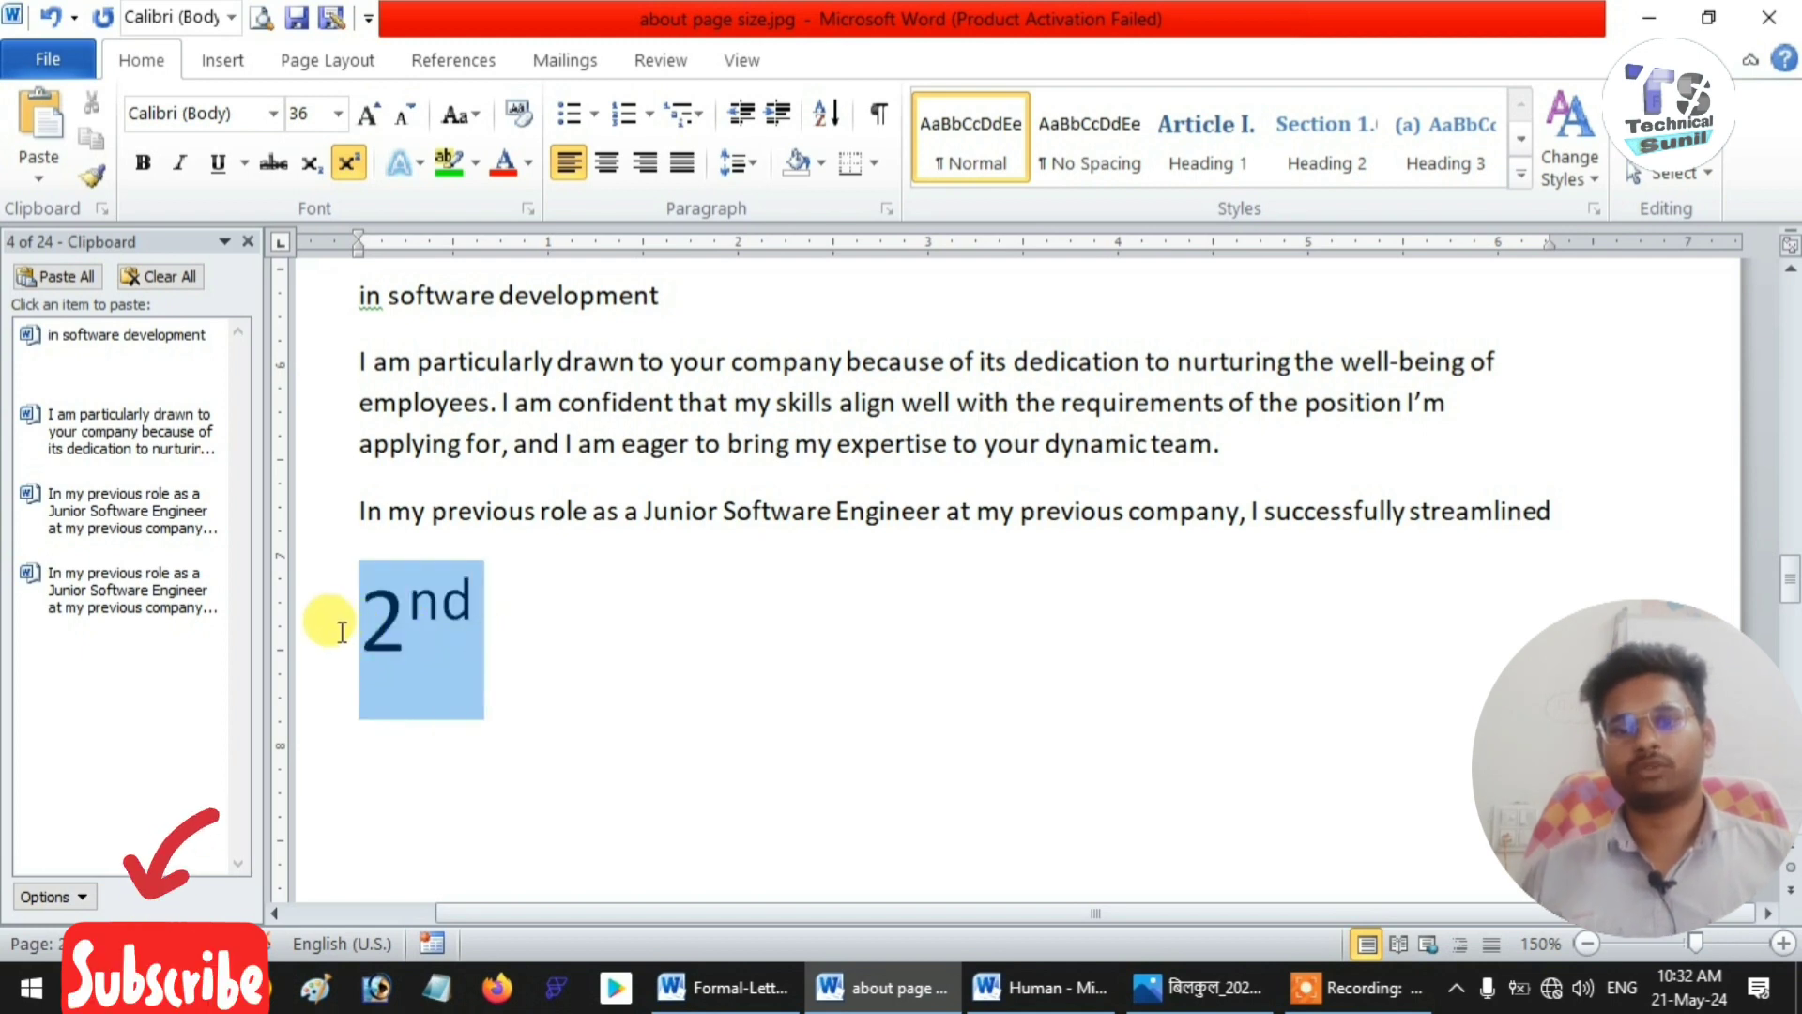
click(588, 643)
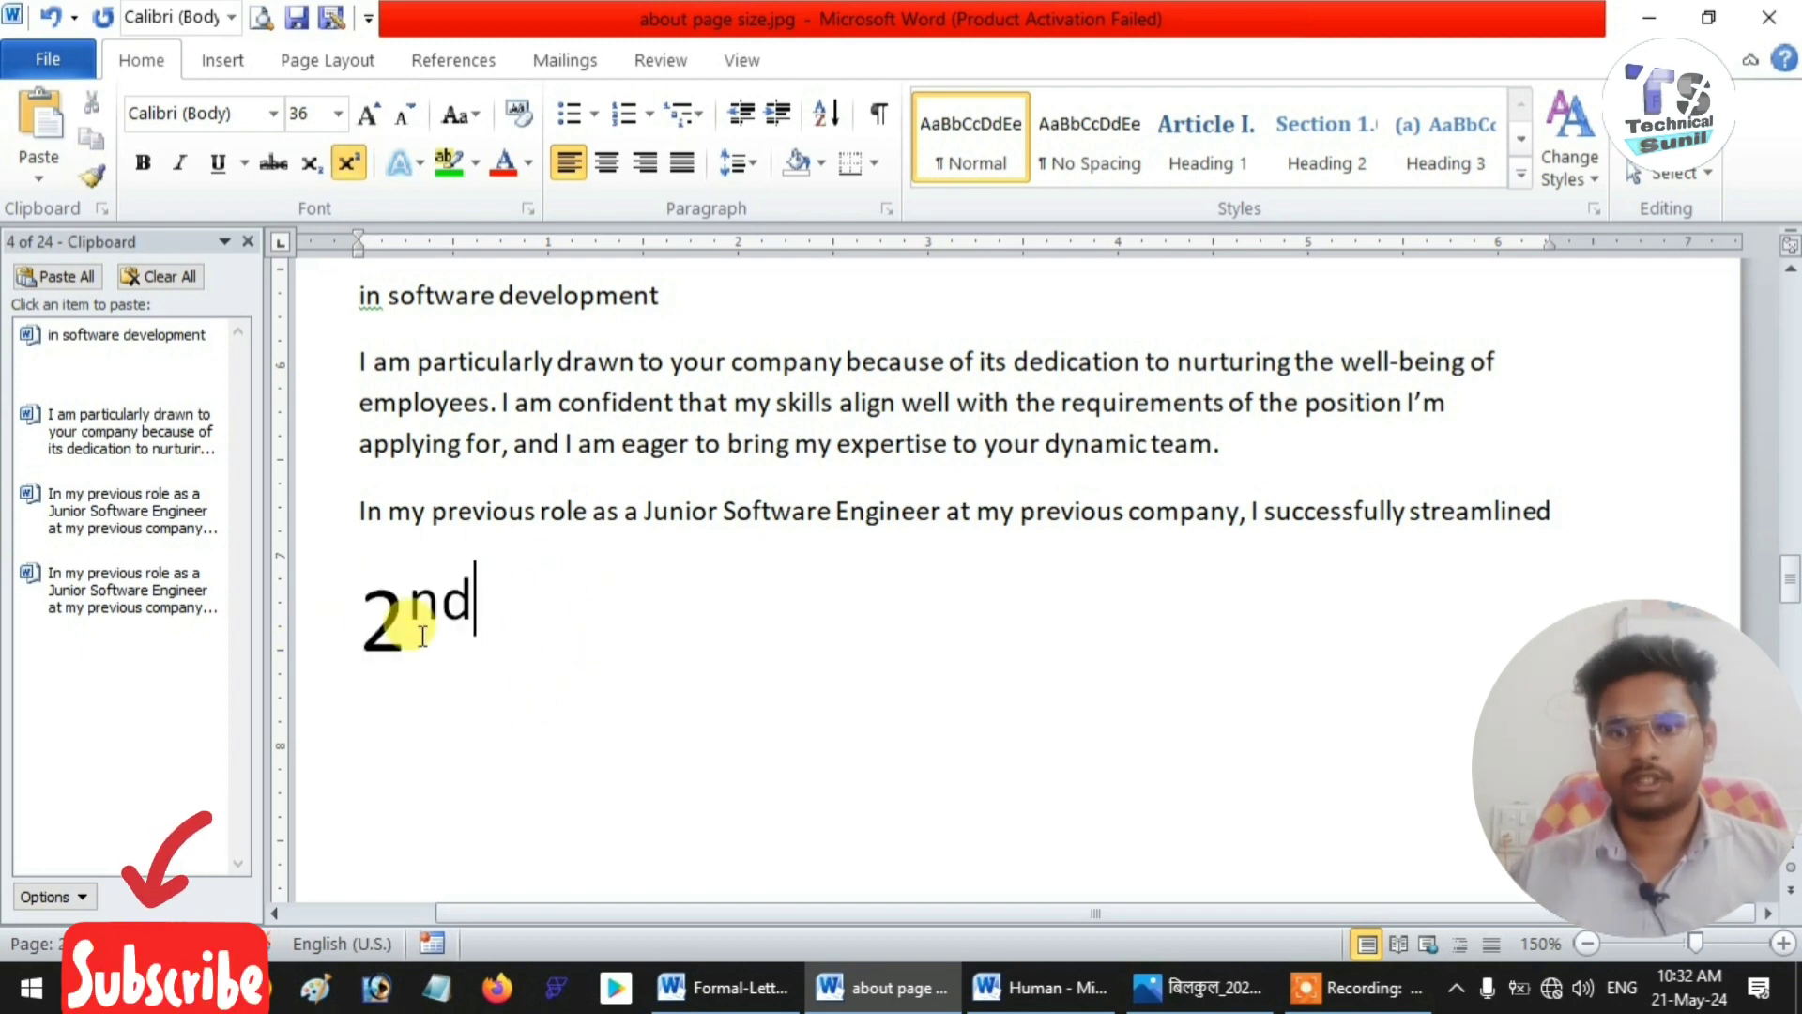
- Turn off superscript and enter "H2O" after the large "2nd" on the last line, with a capital H
click(350, 165)
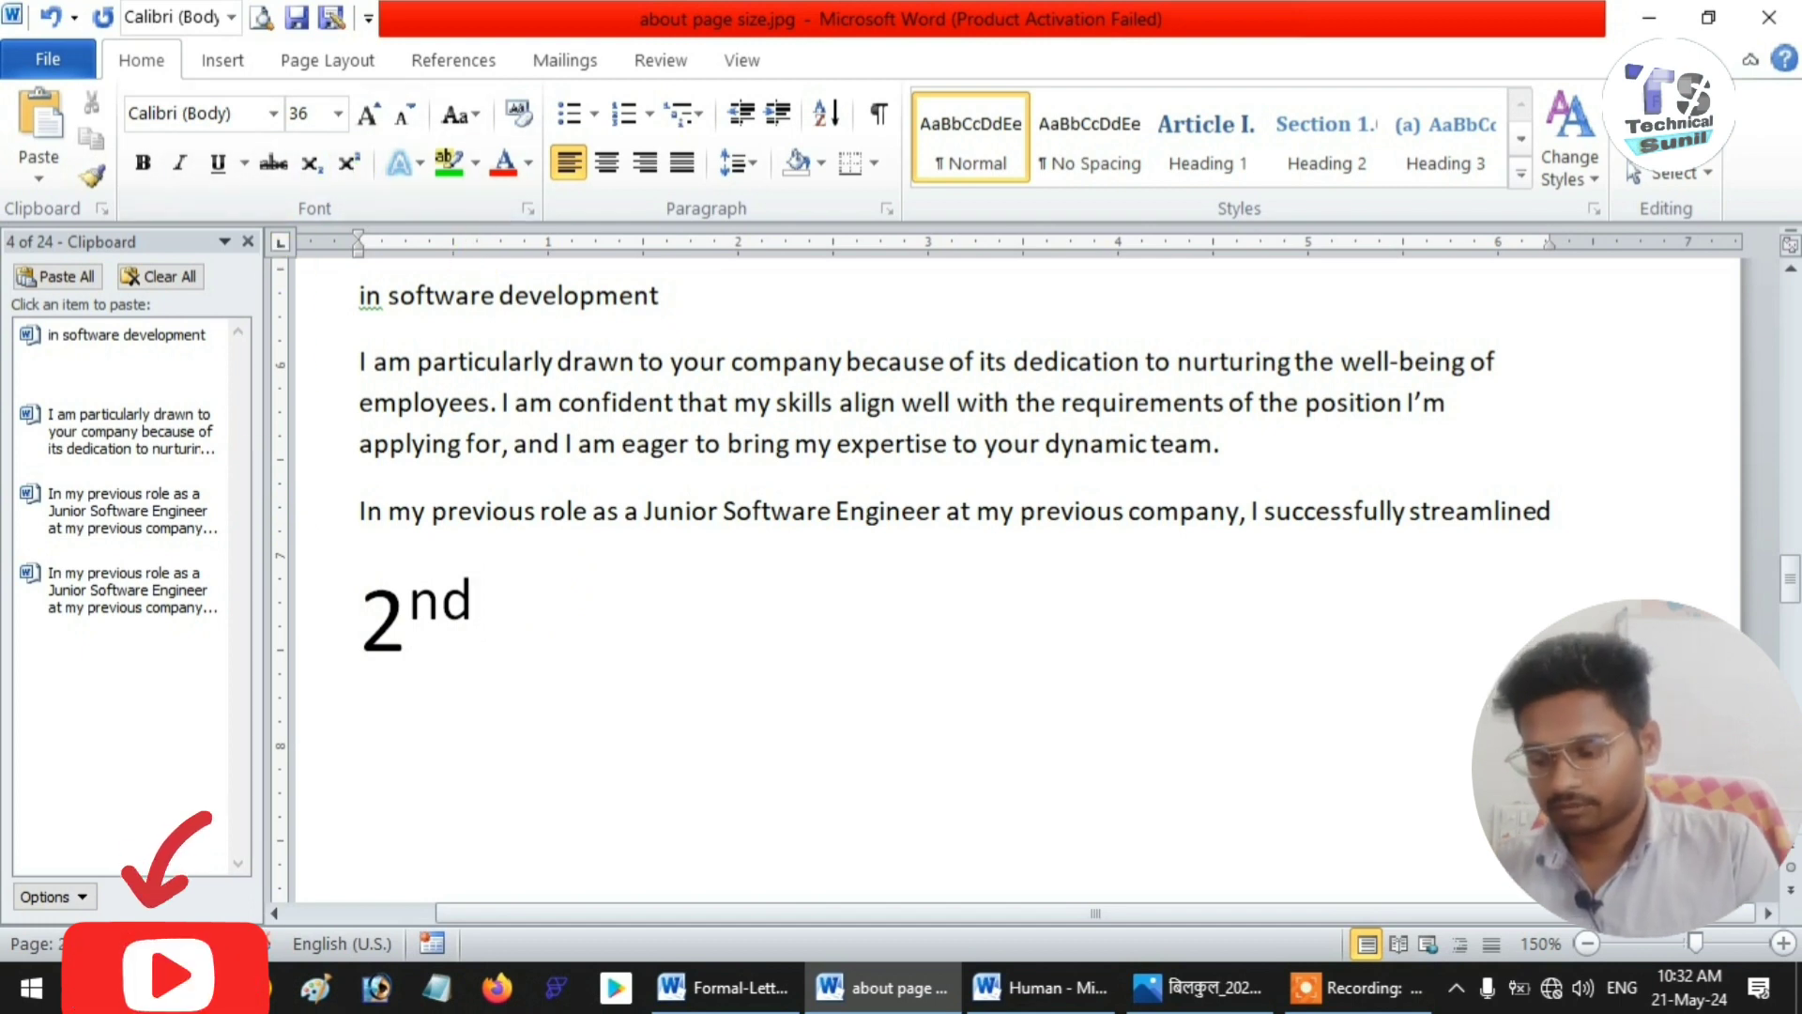
text(h2)
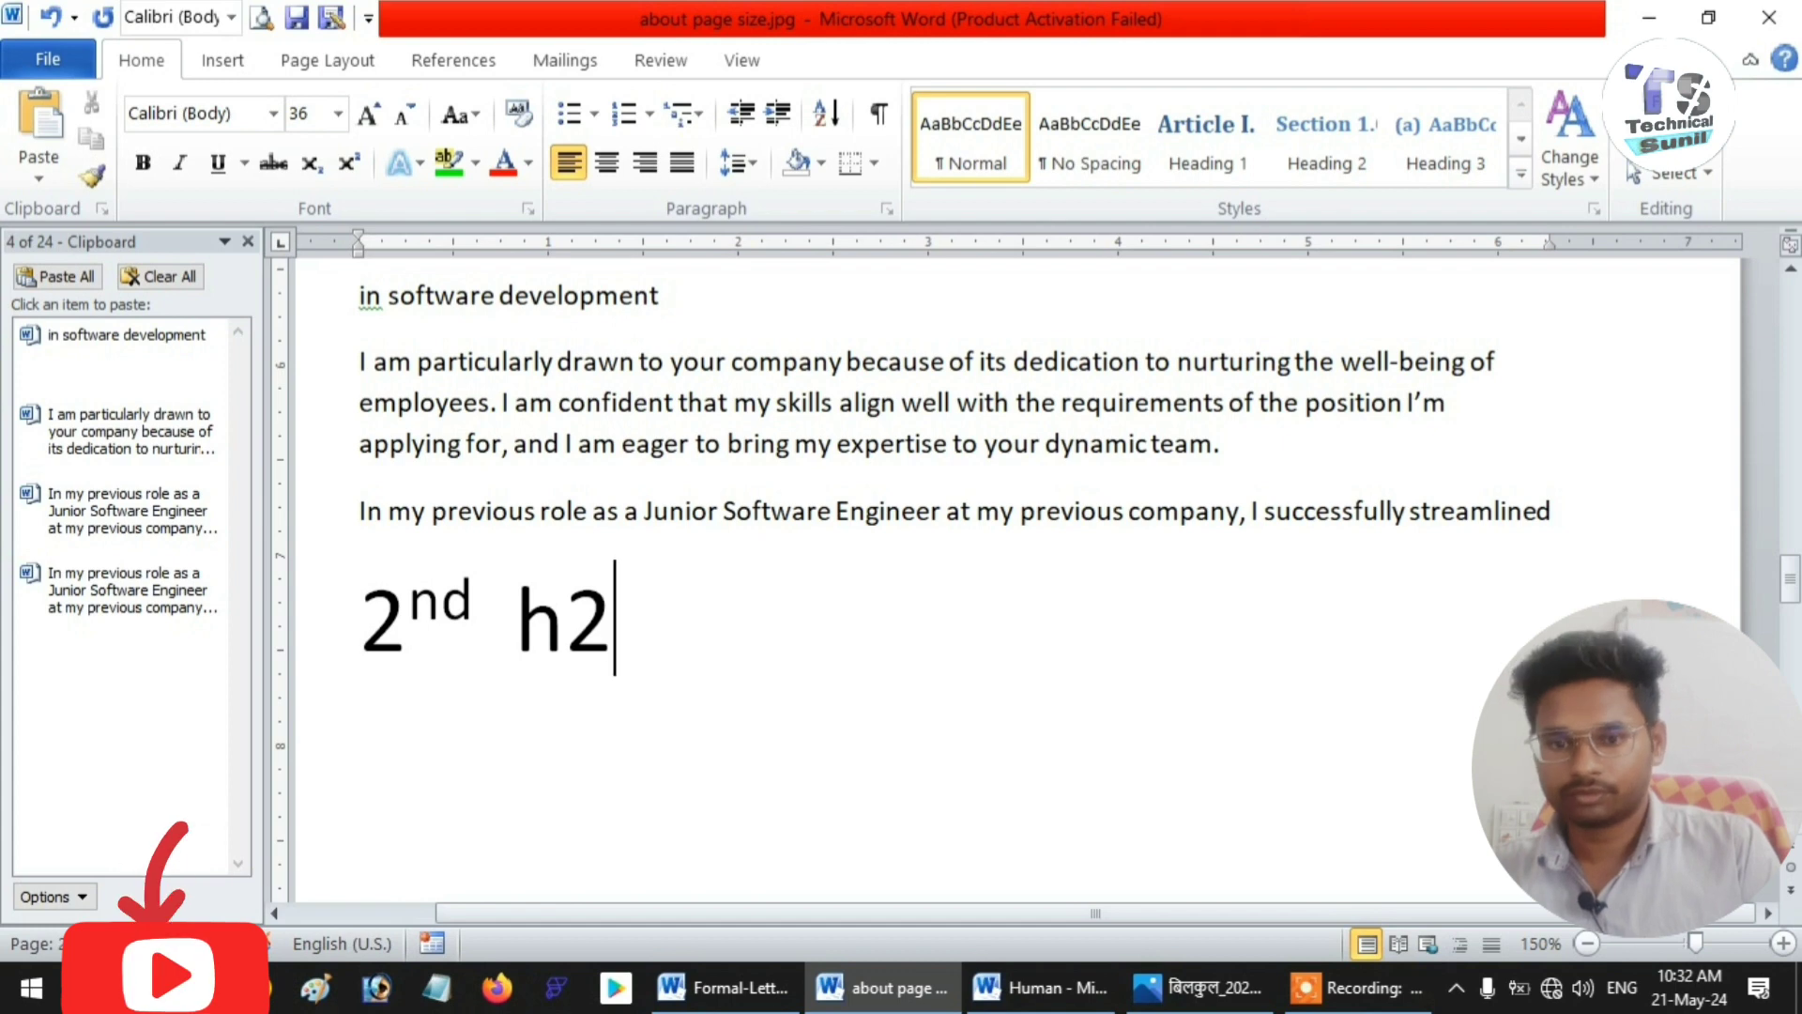
text(O)
click(563, 620)
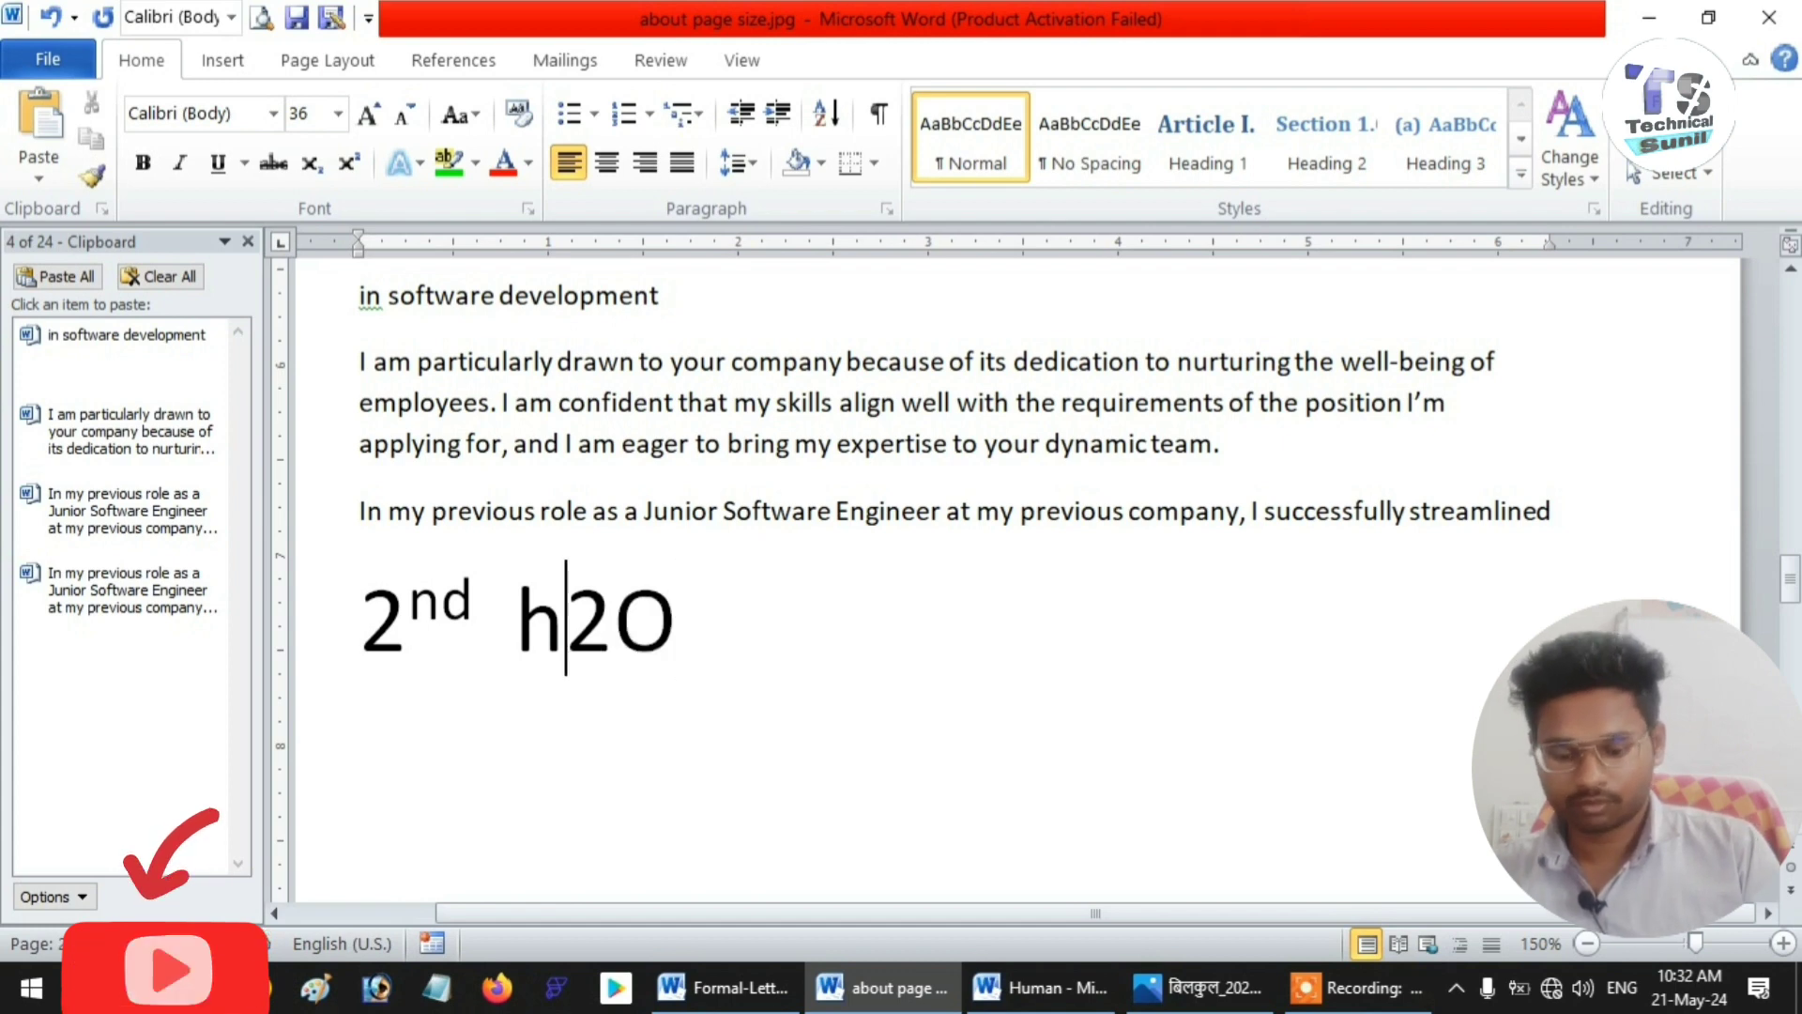
key(BackSpace)
text(H)
click(624, 620)
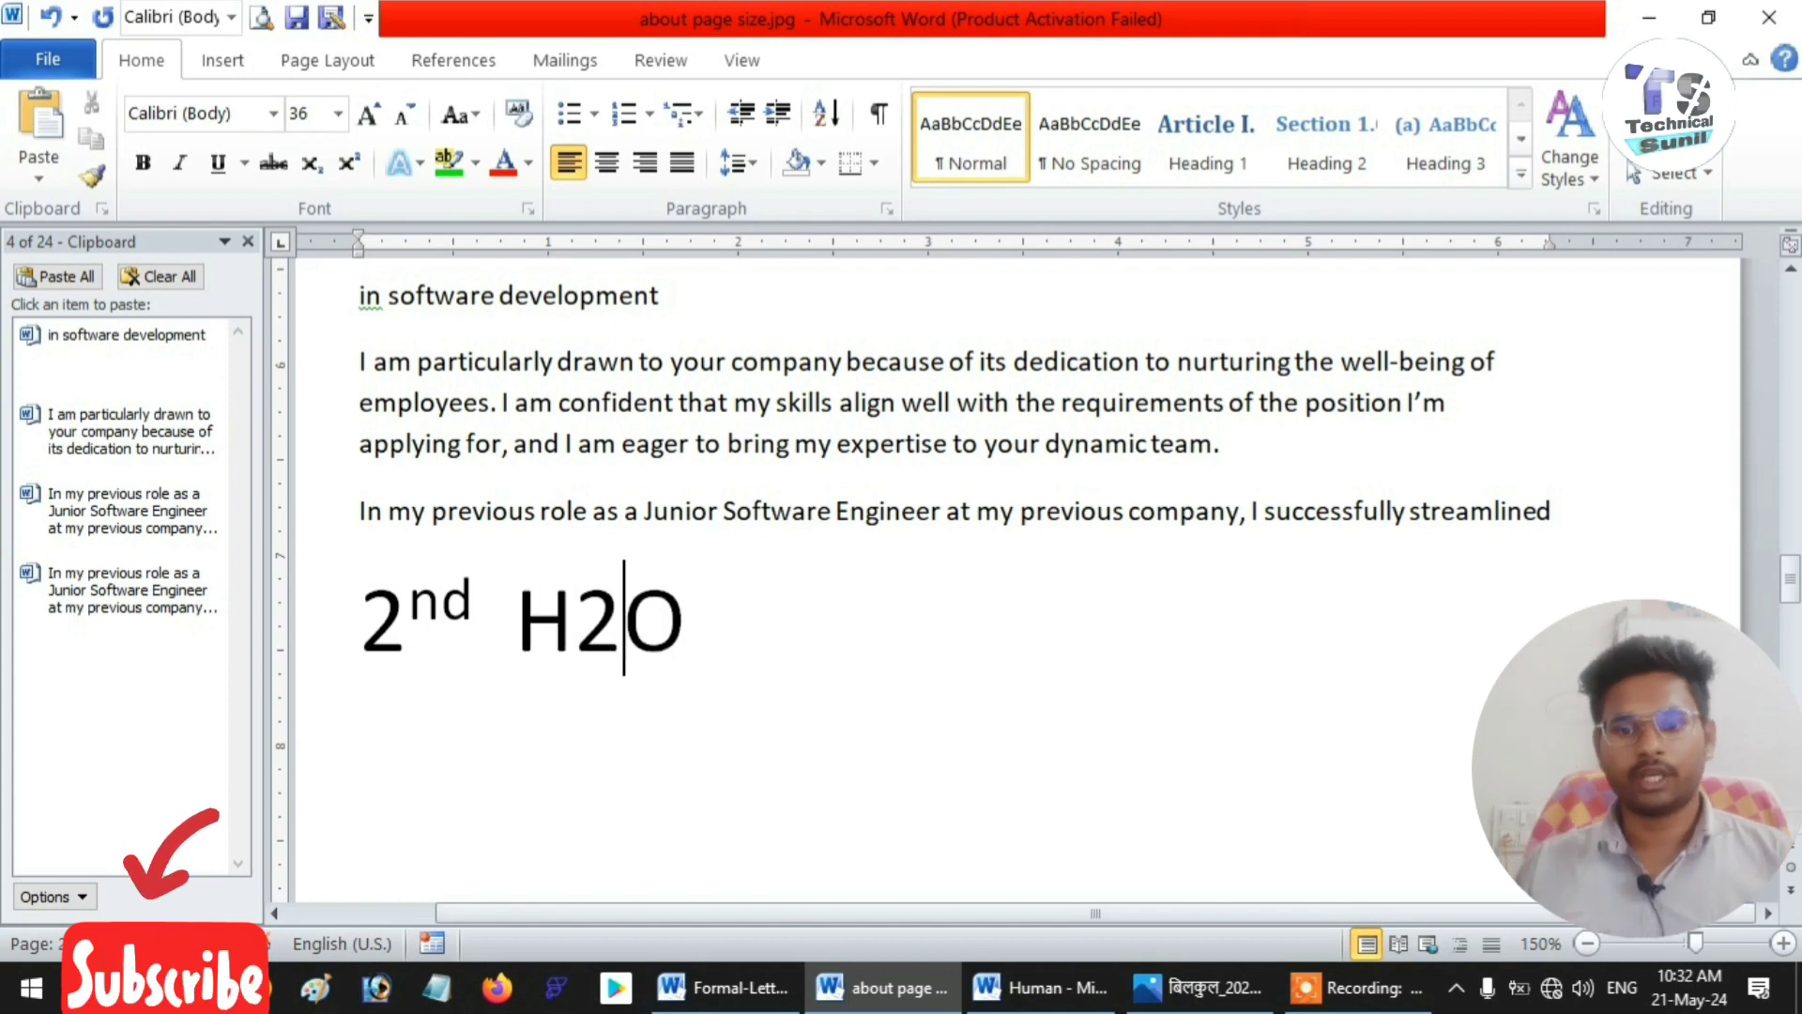
click(688, 620)
- Make the "2" in "H2O" subscript
click(575, 620)
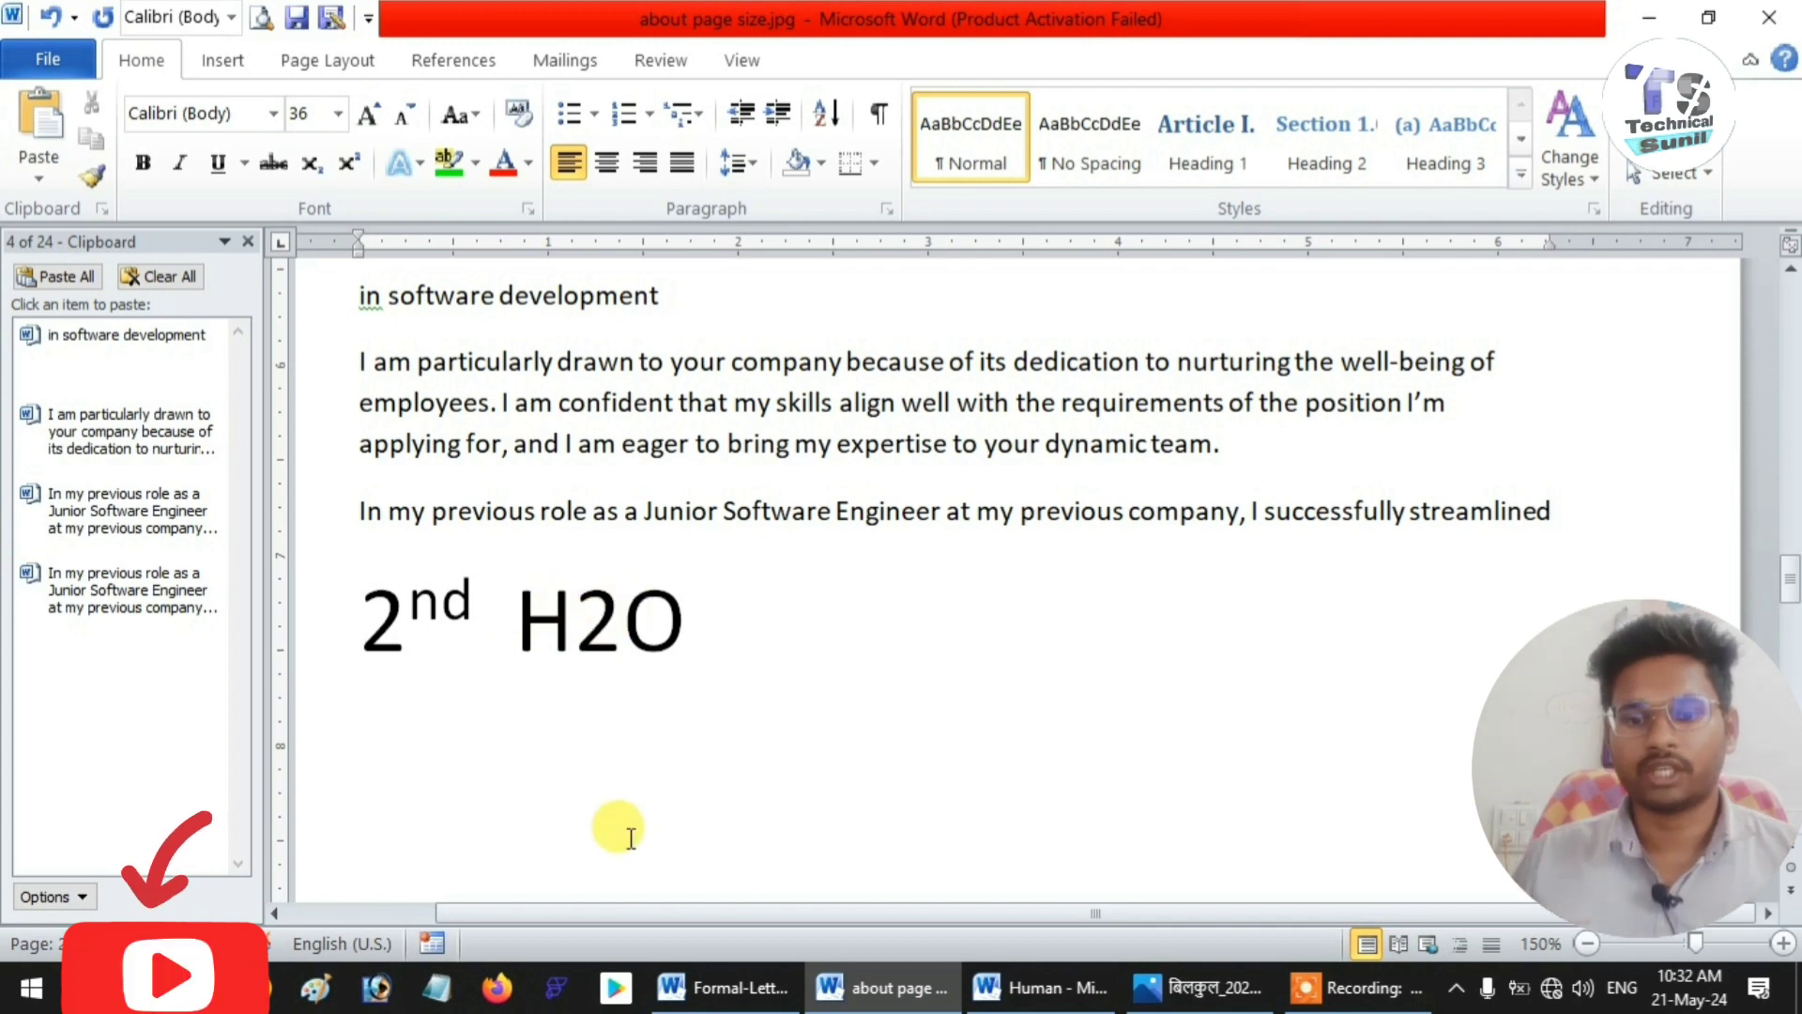
drag(580, 622, 615, 618)
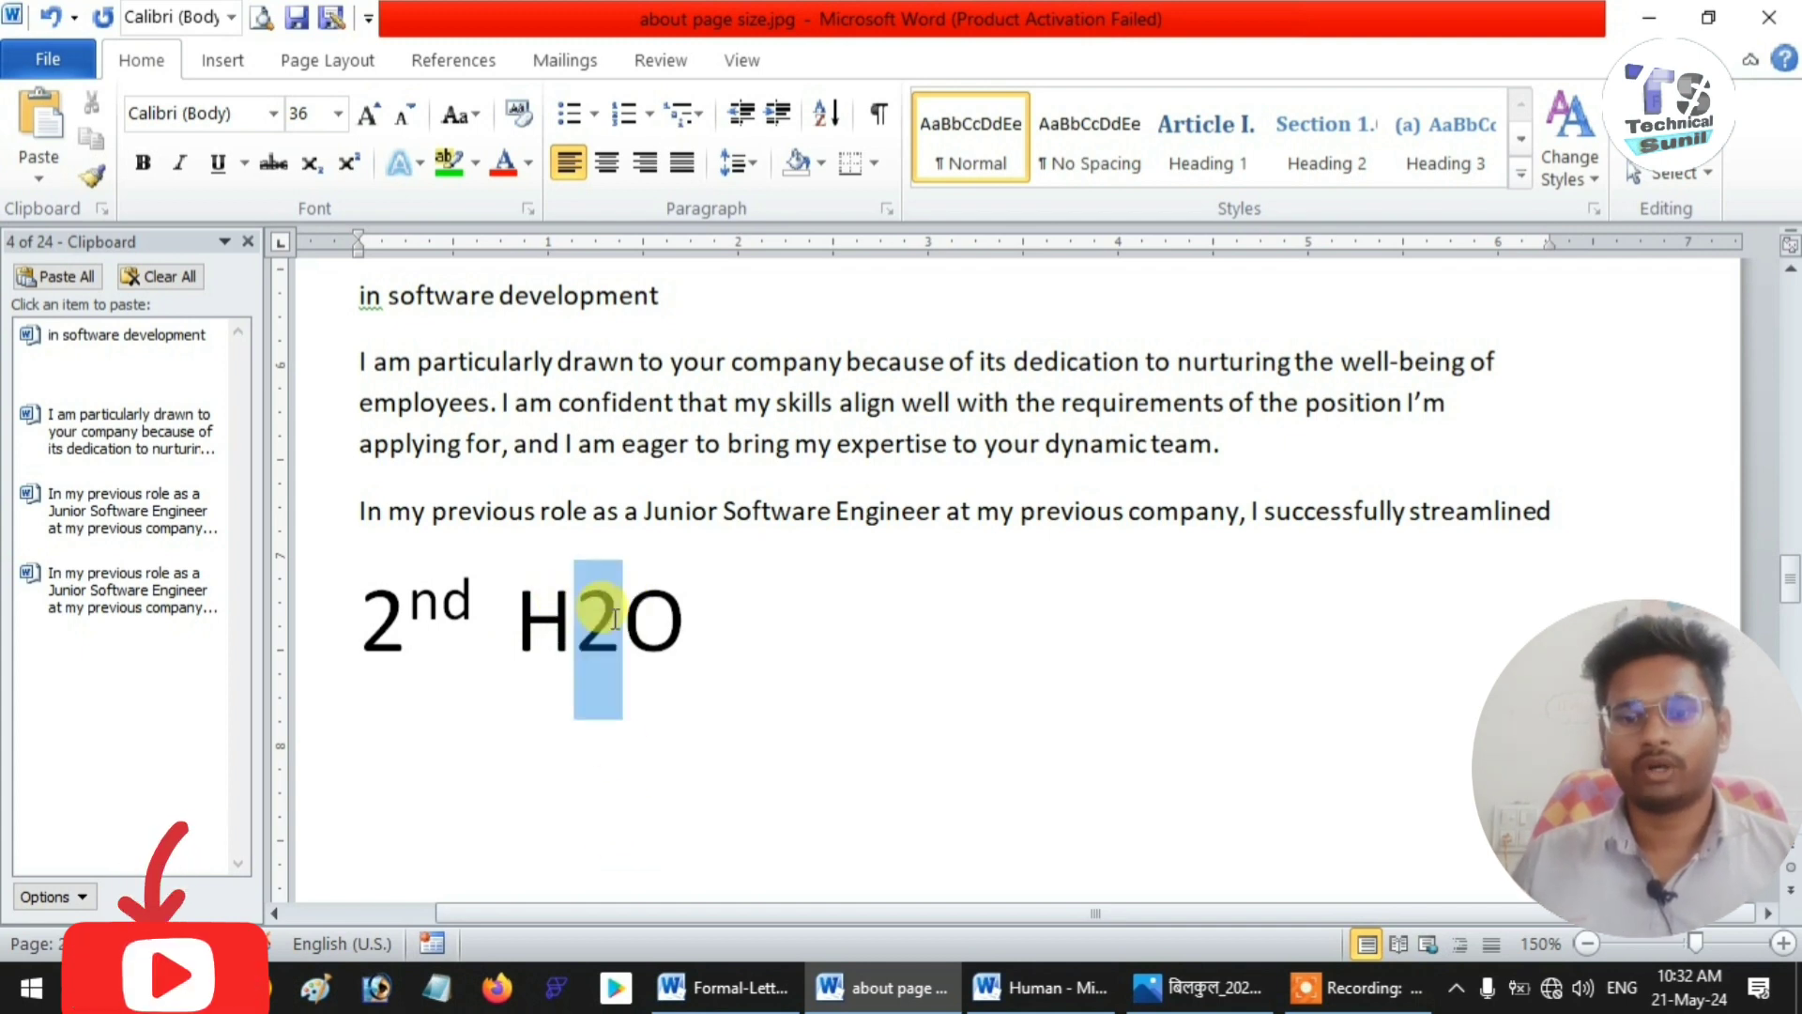
click(317, 165)
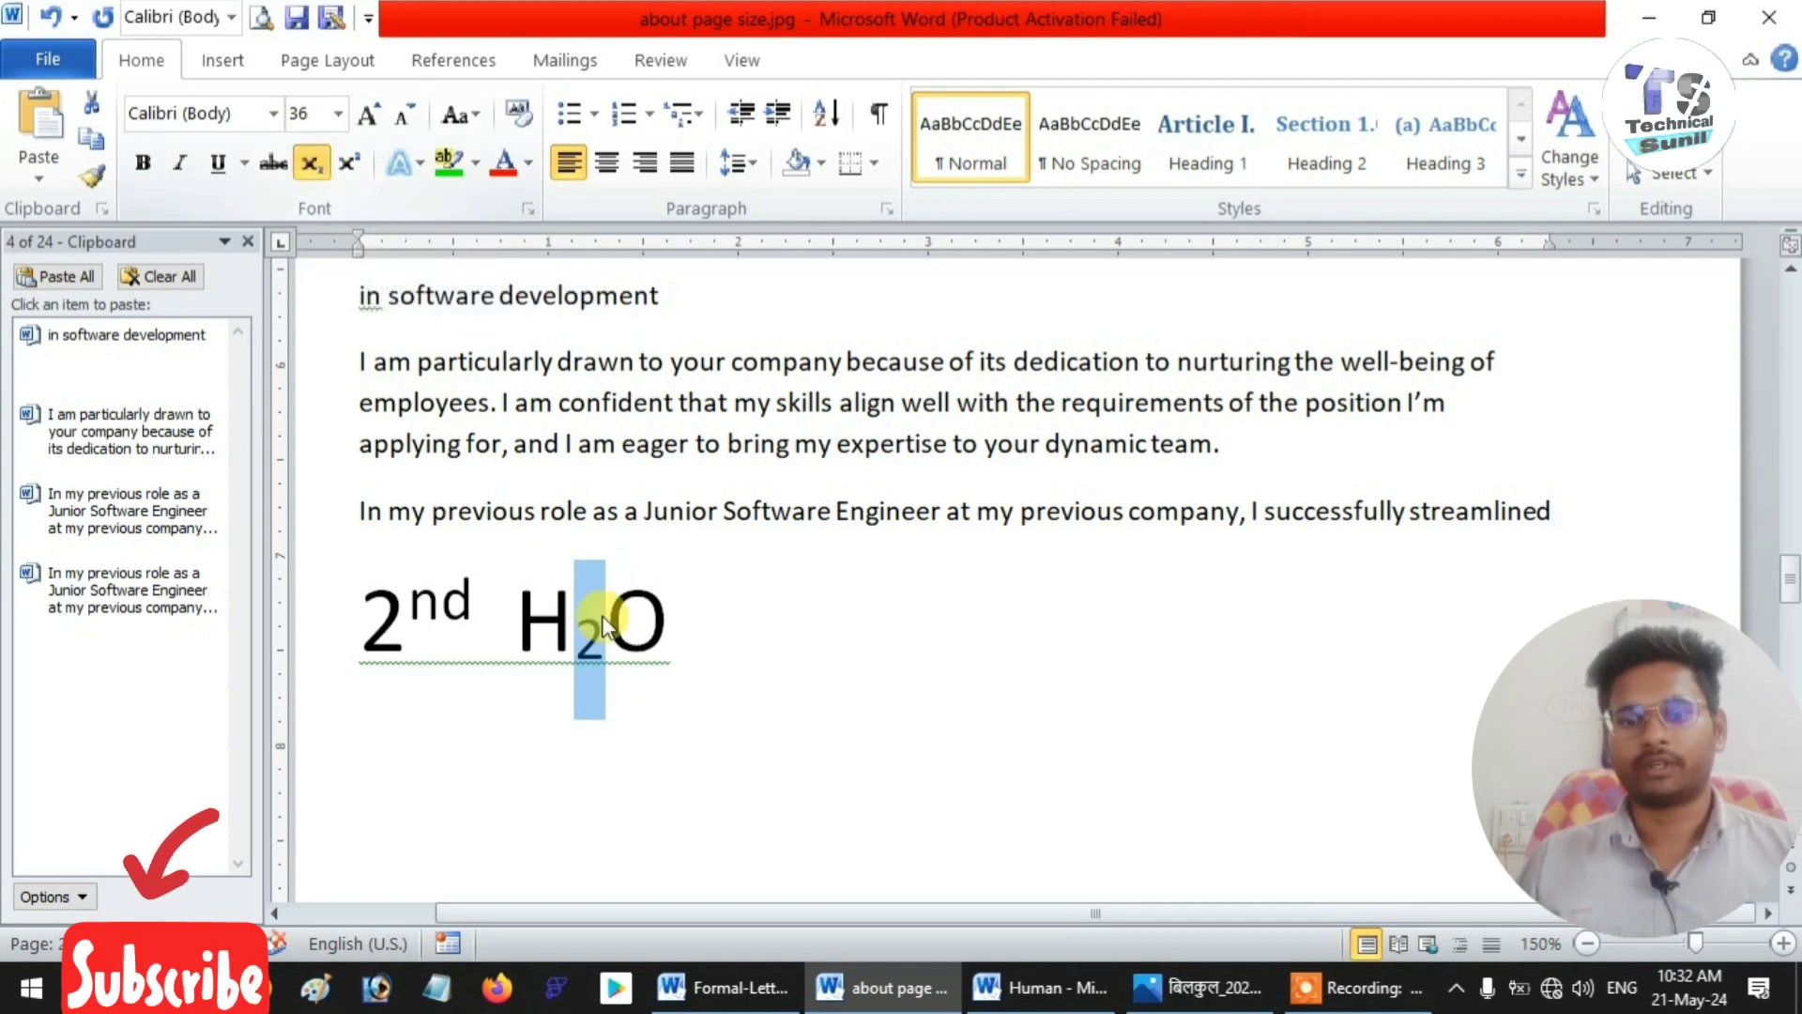
click(756, 655)
drag(515, 631, 669, 655)
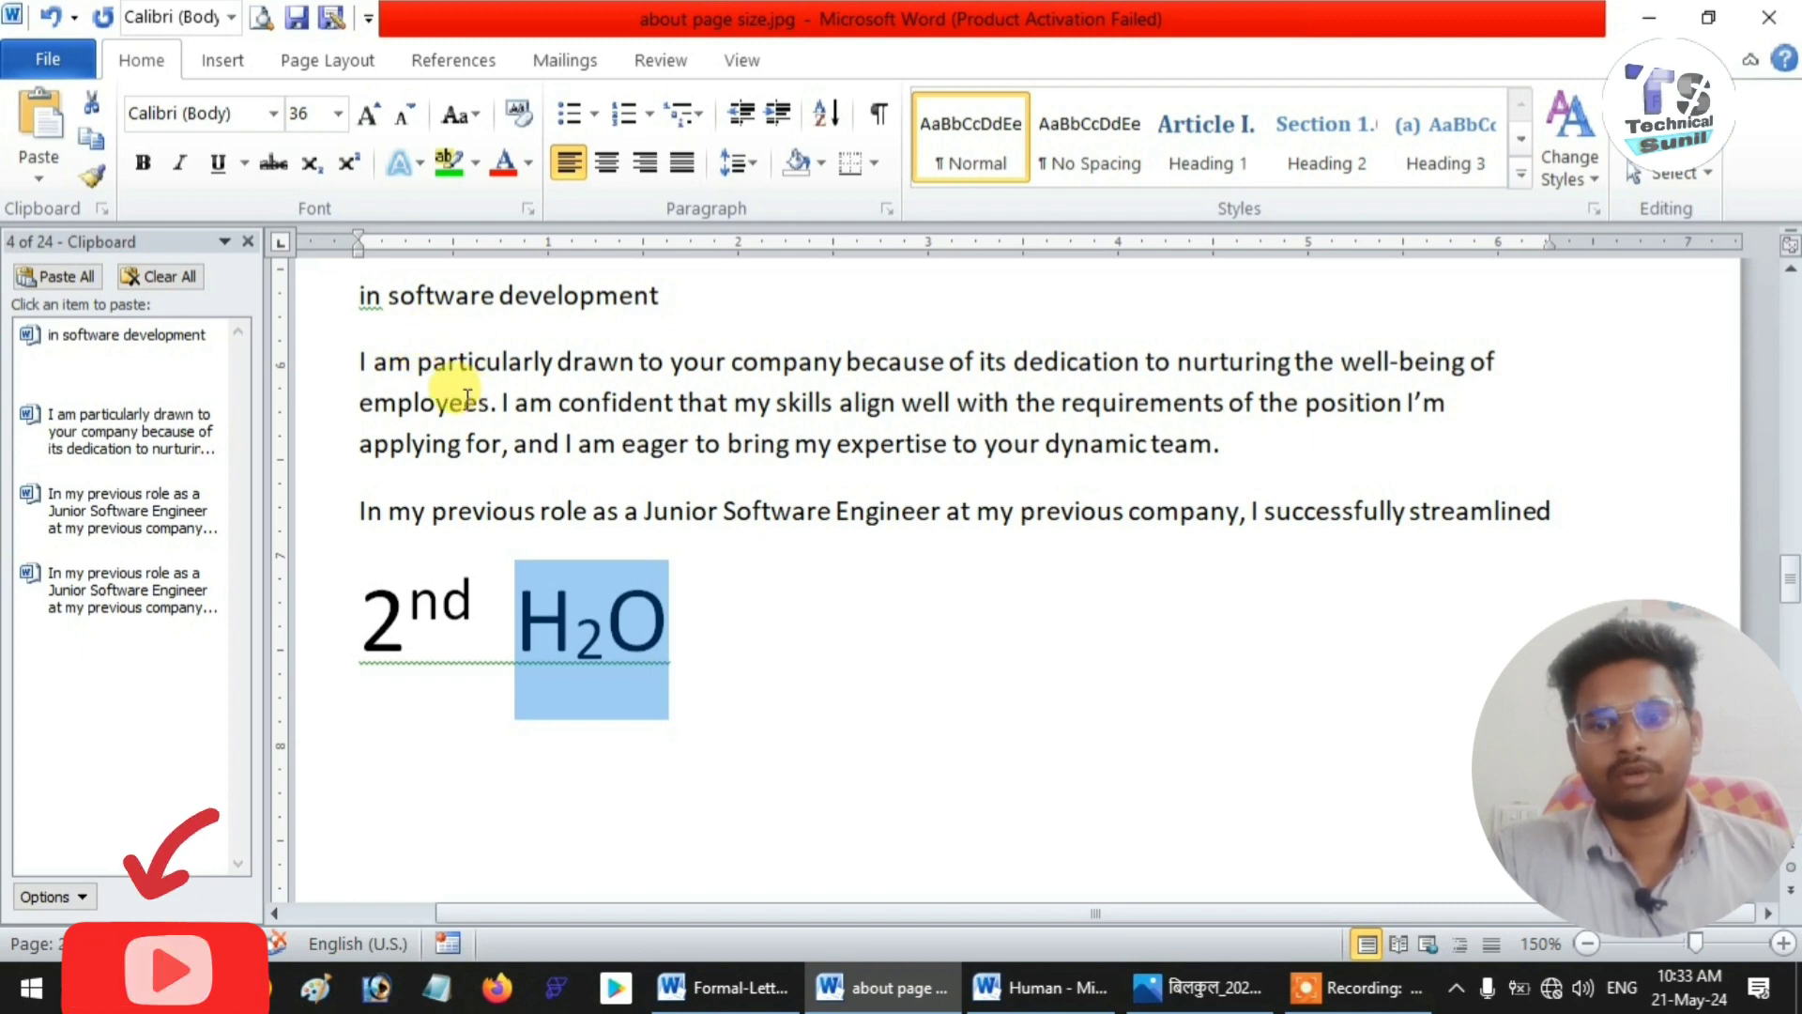
- Colour the first sentence of the paragraph below "in software development" dark red, from "I am particularly drawn" to "employees"
drag(355, 361, 491, 402)
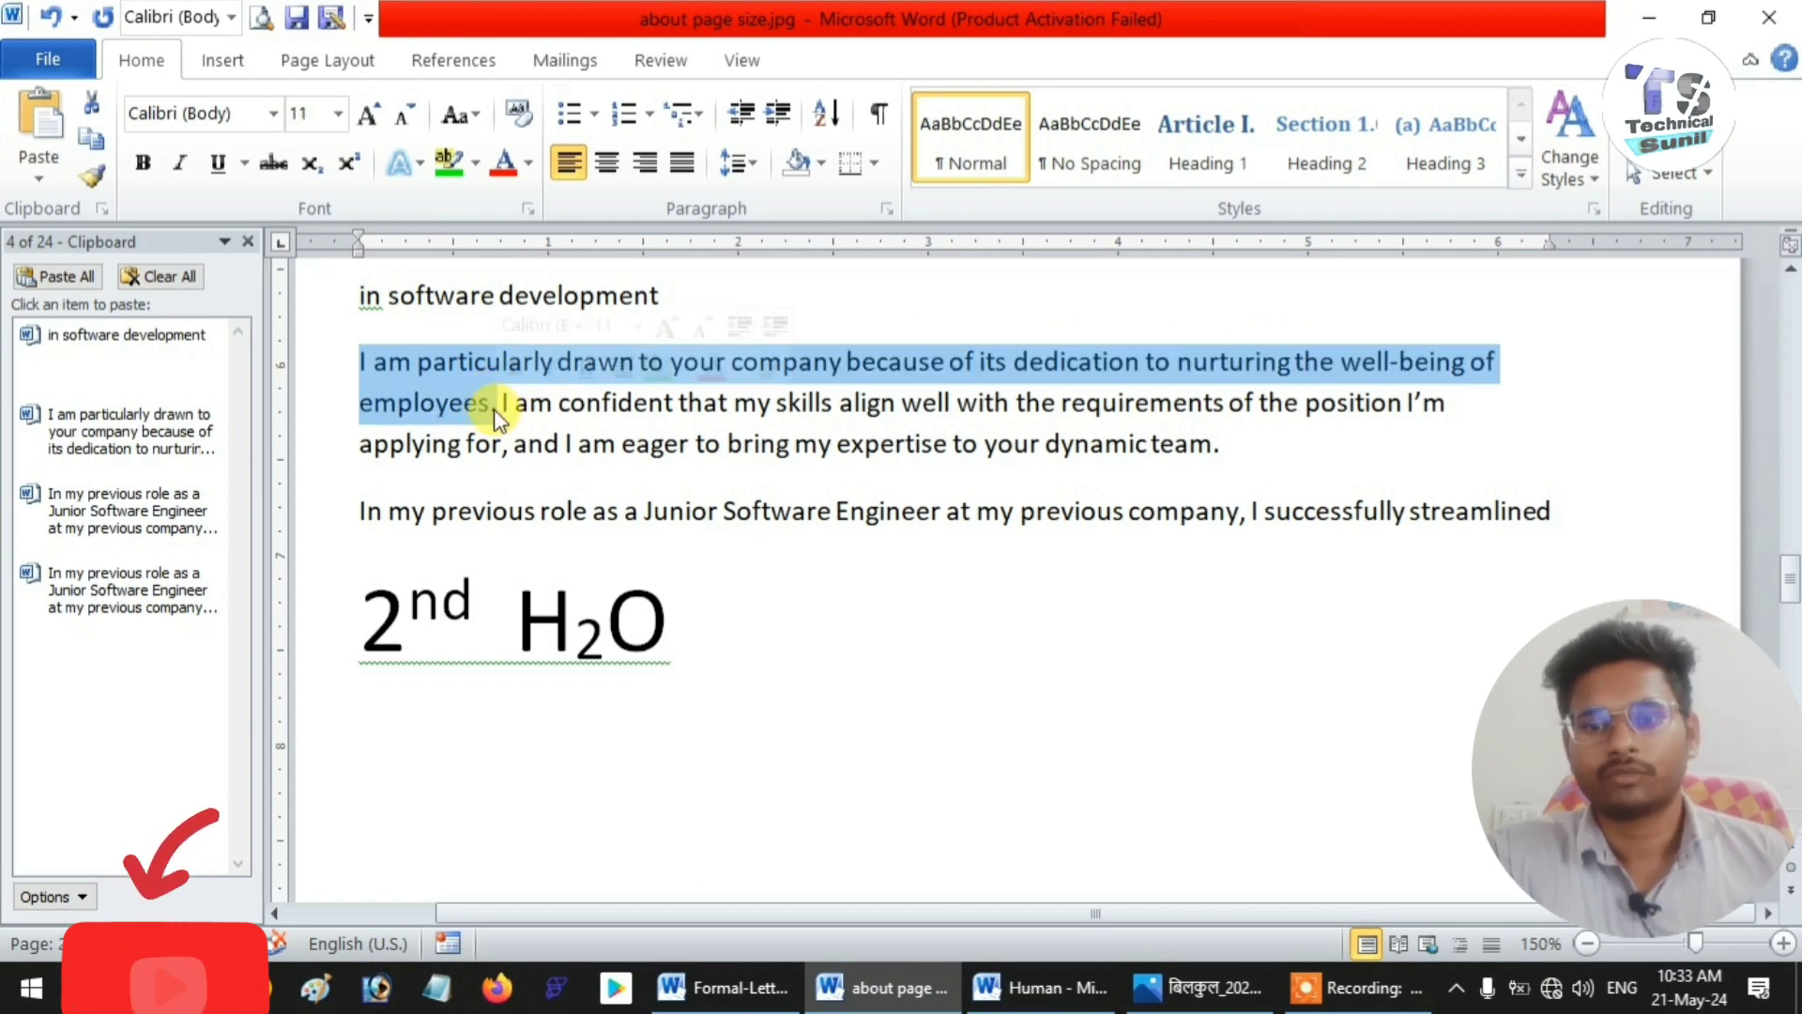
click(526, 167)
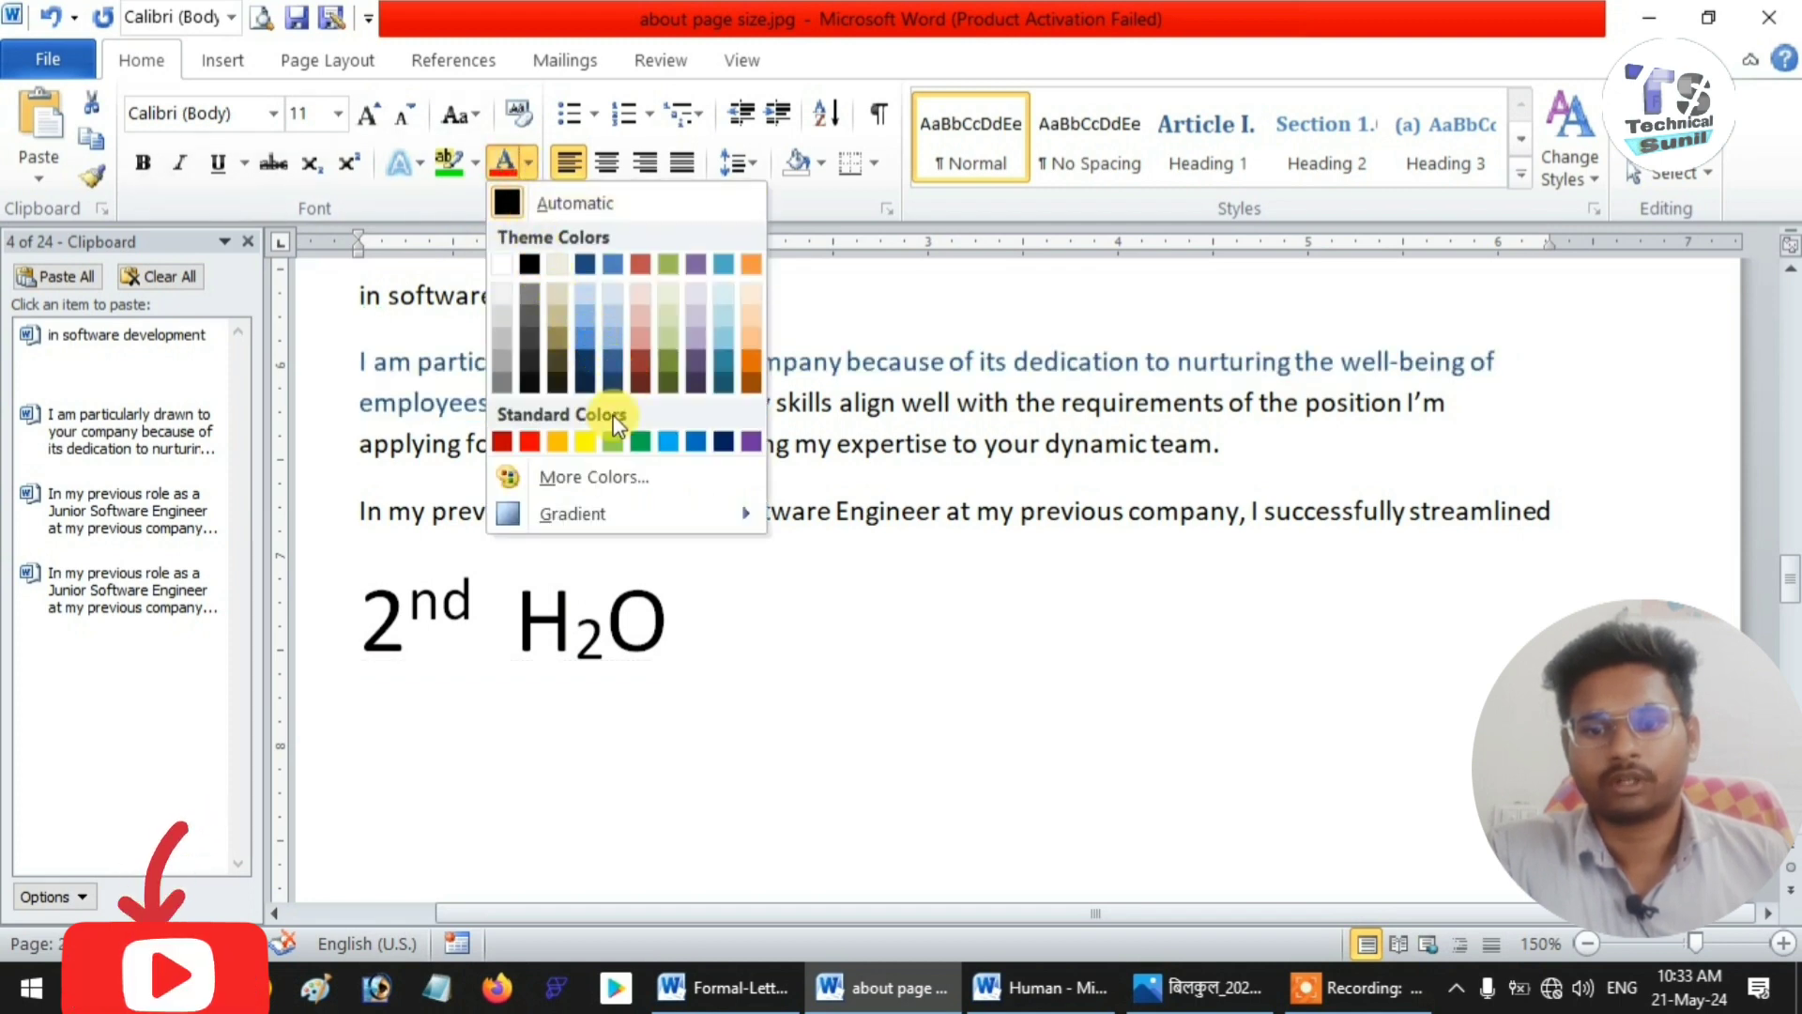
click(519, 438)
click(506, 432)
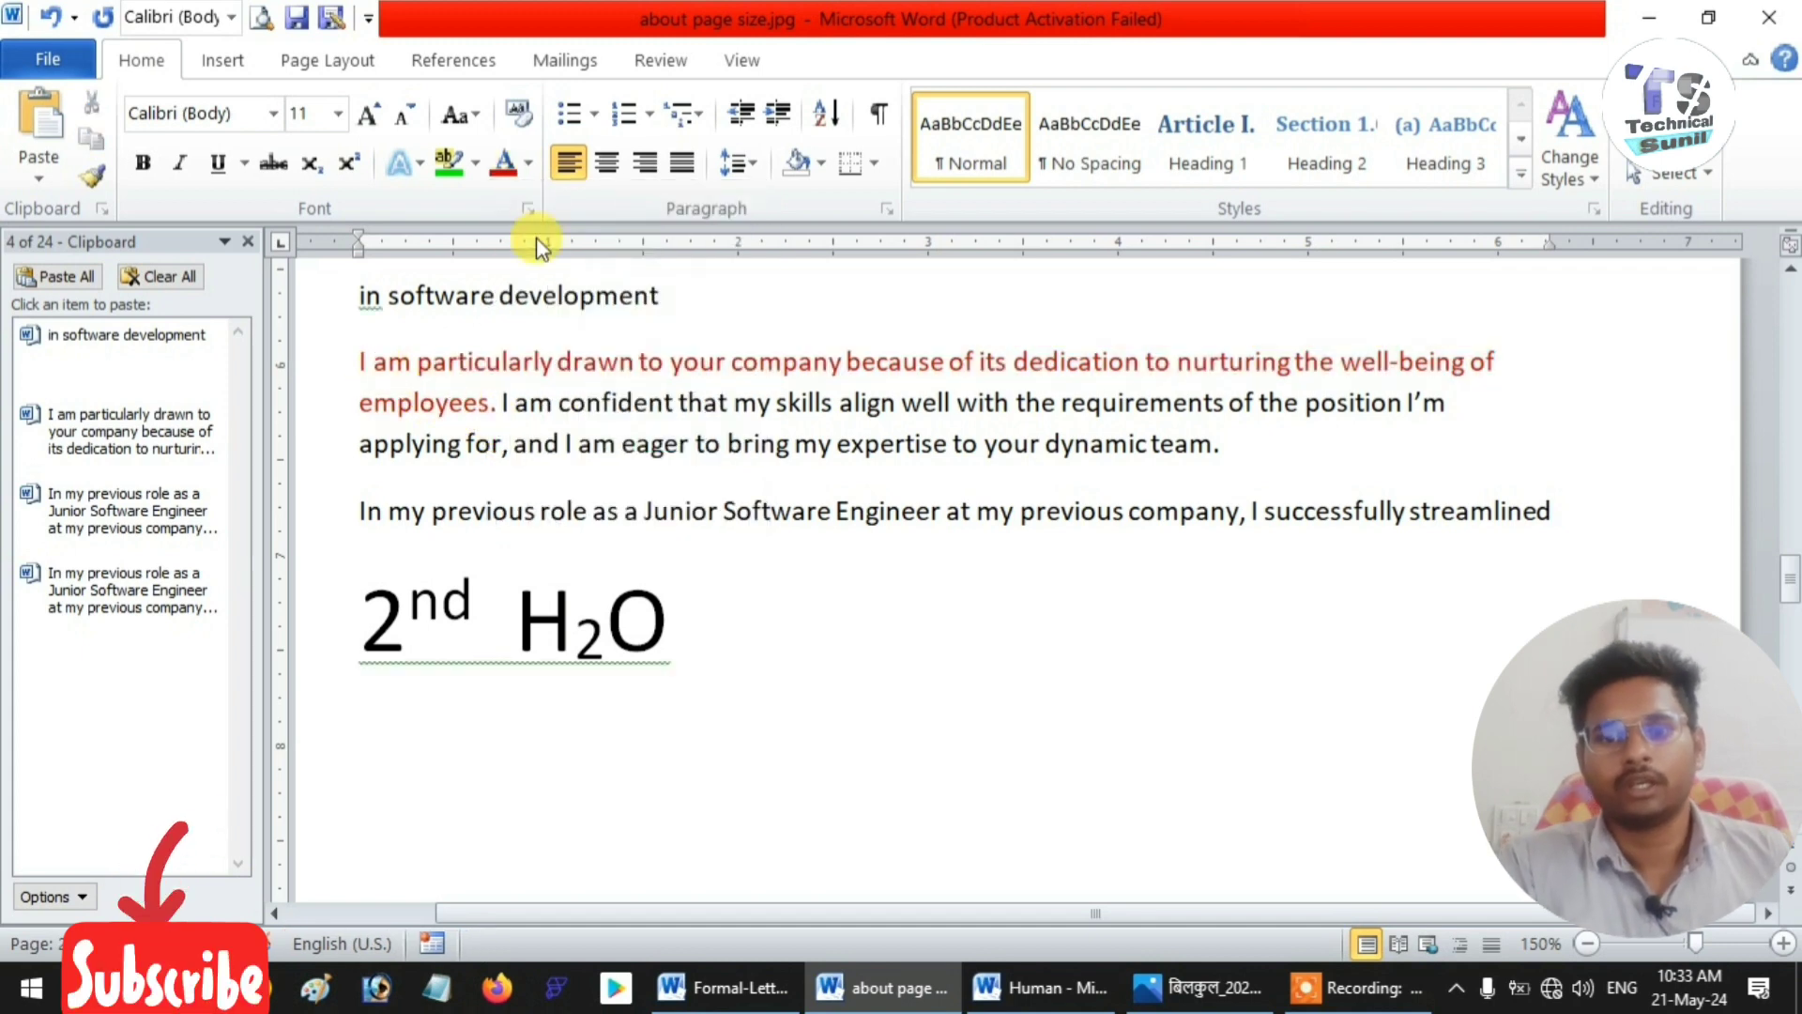
click(533, 162)
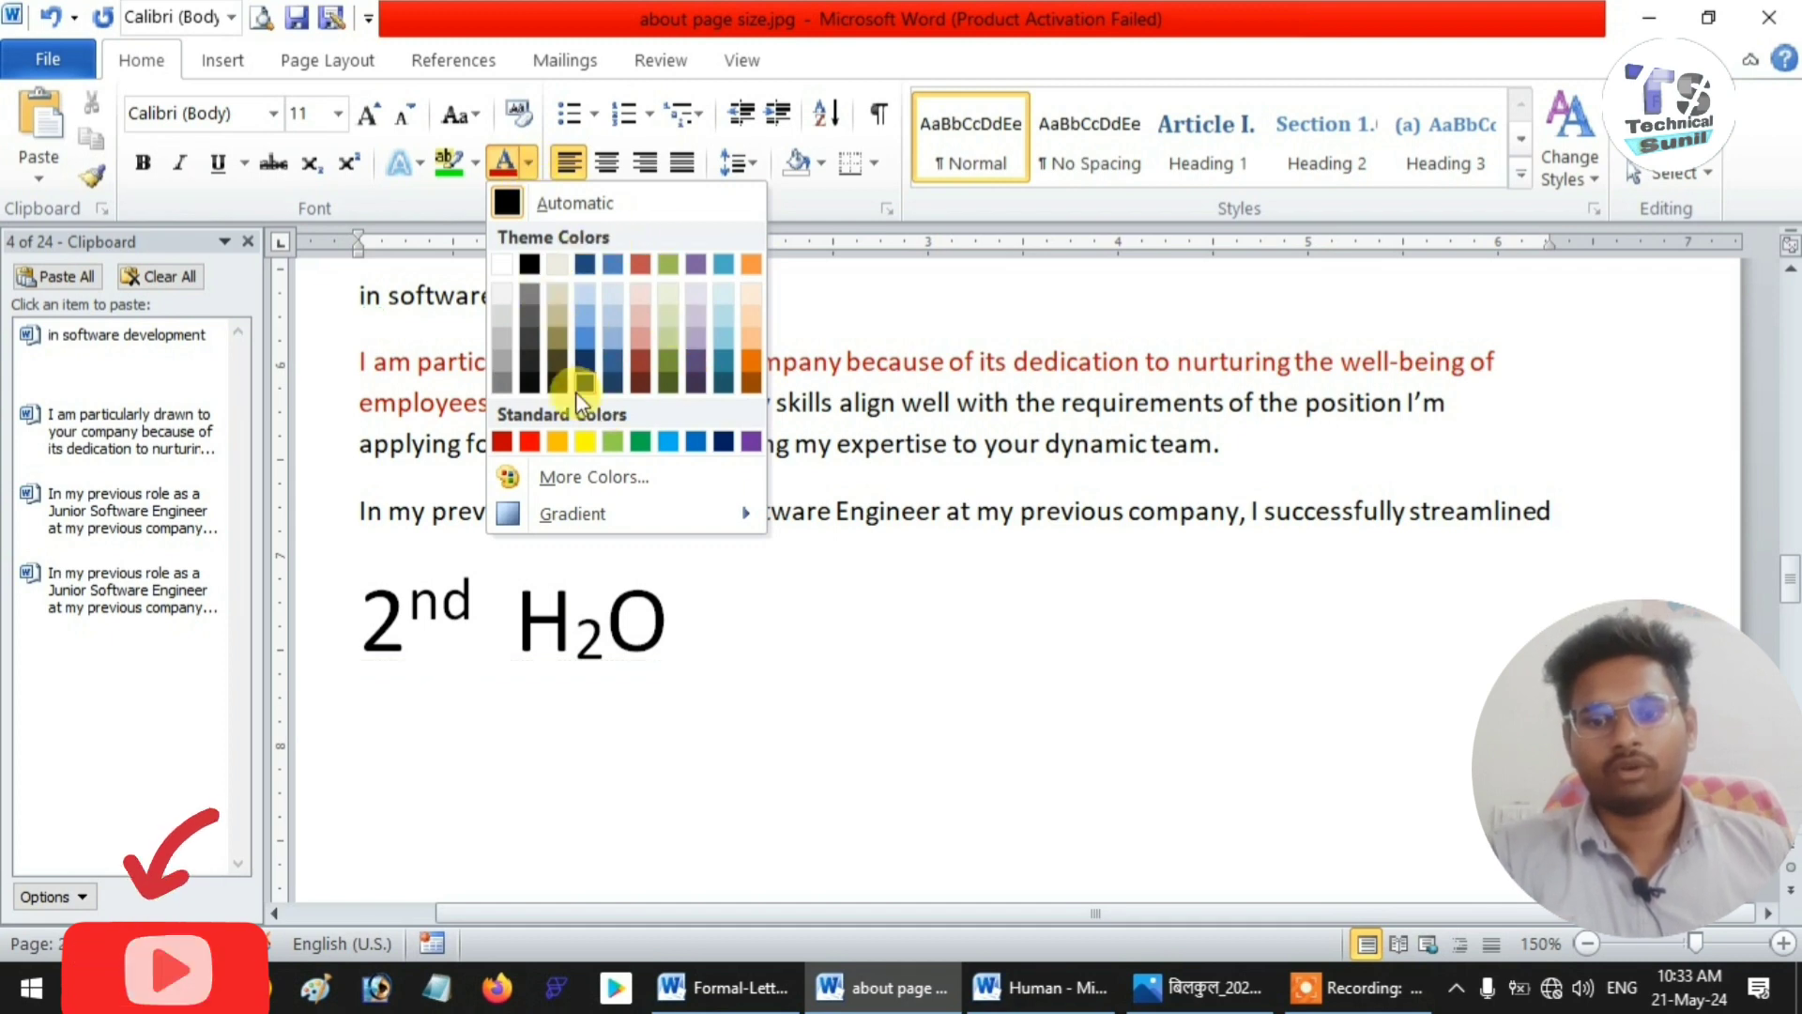
click(575, 479)
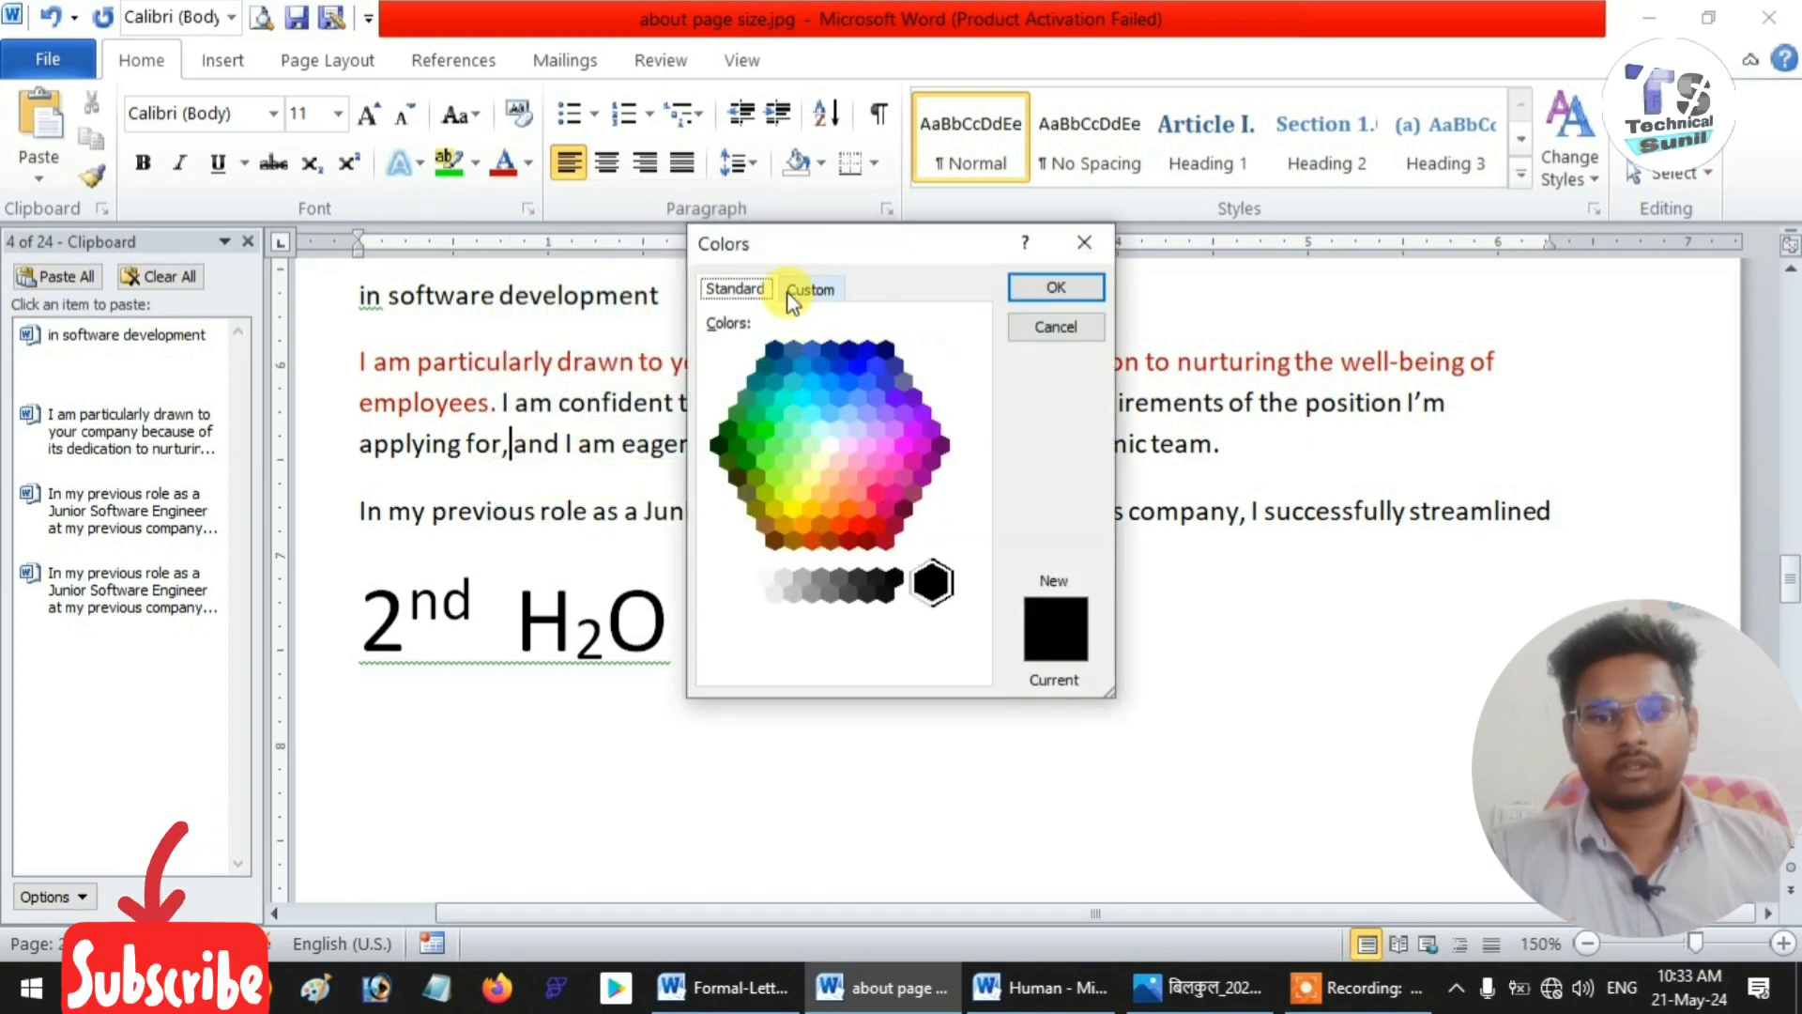
click(793, 291)
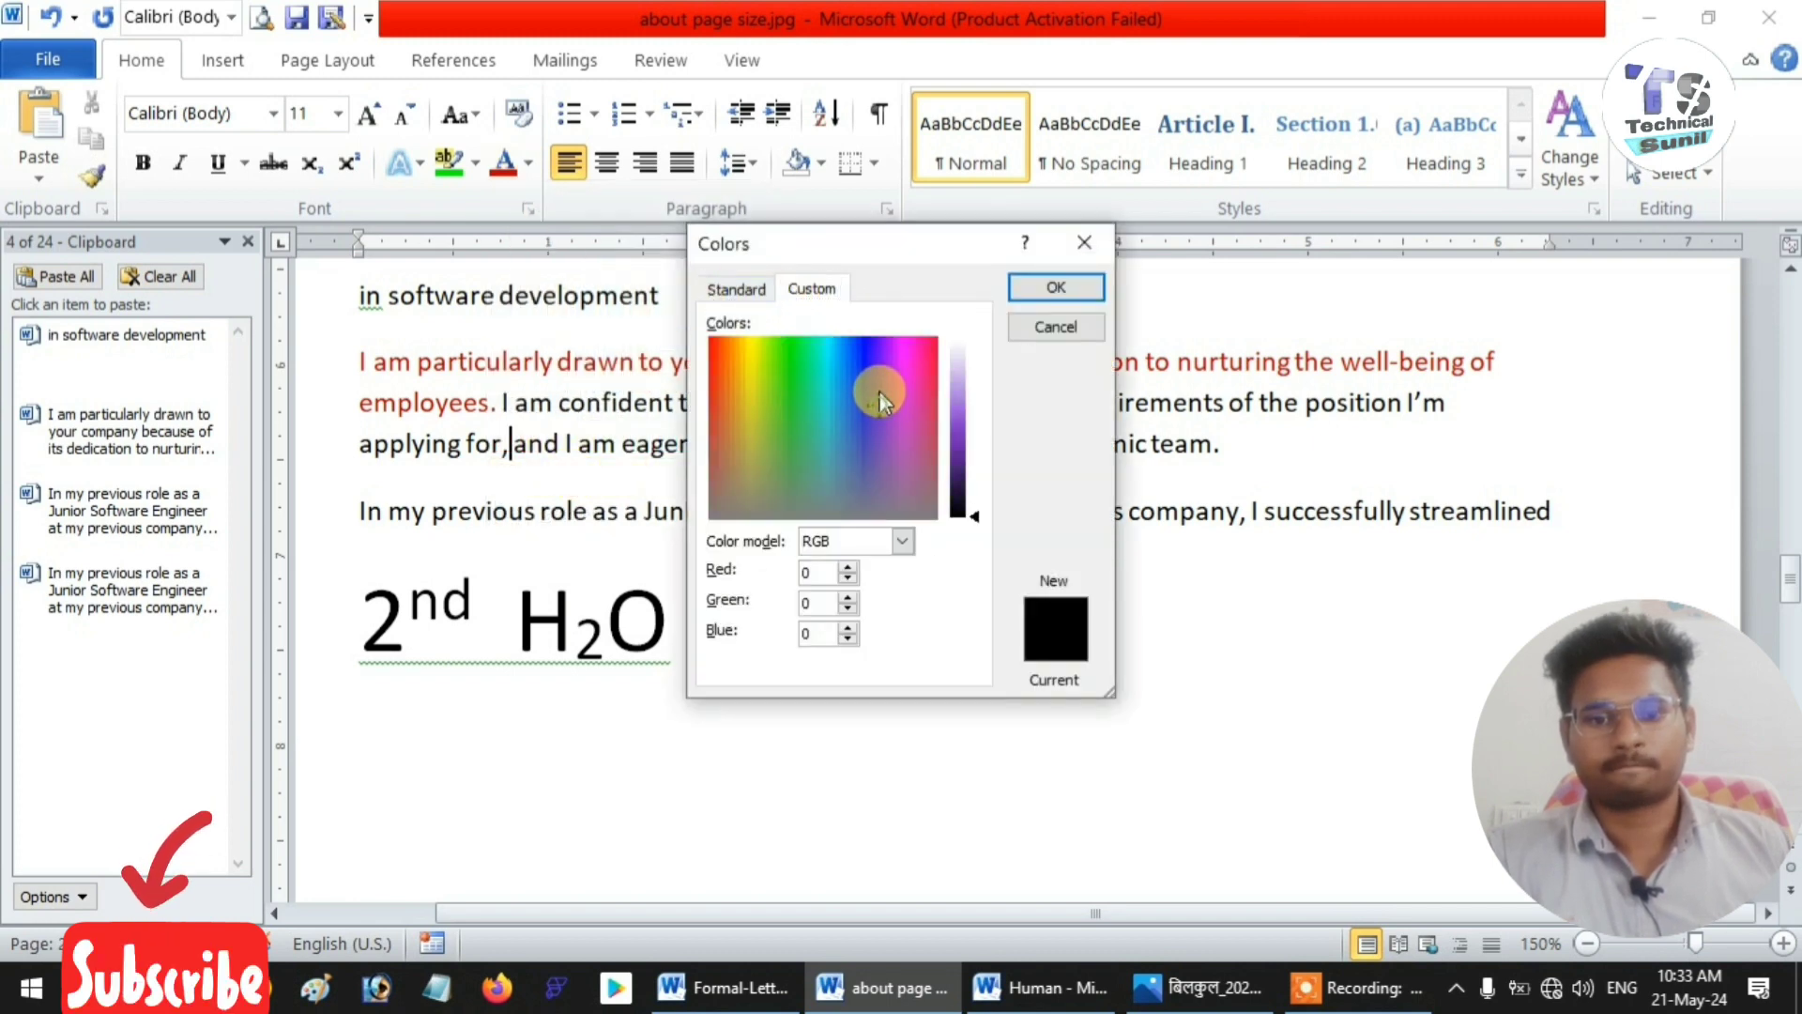
drag(881, 391, 792, 341)
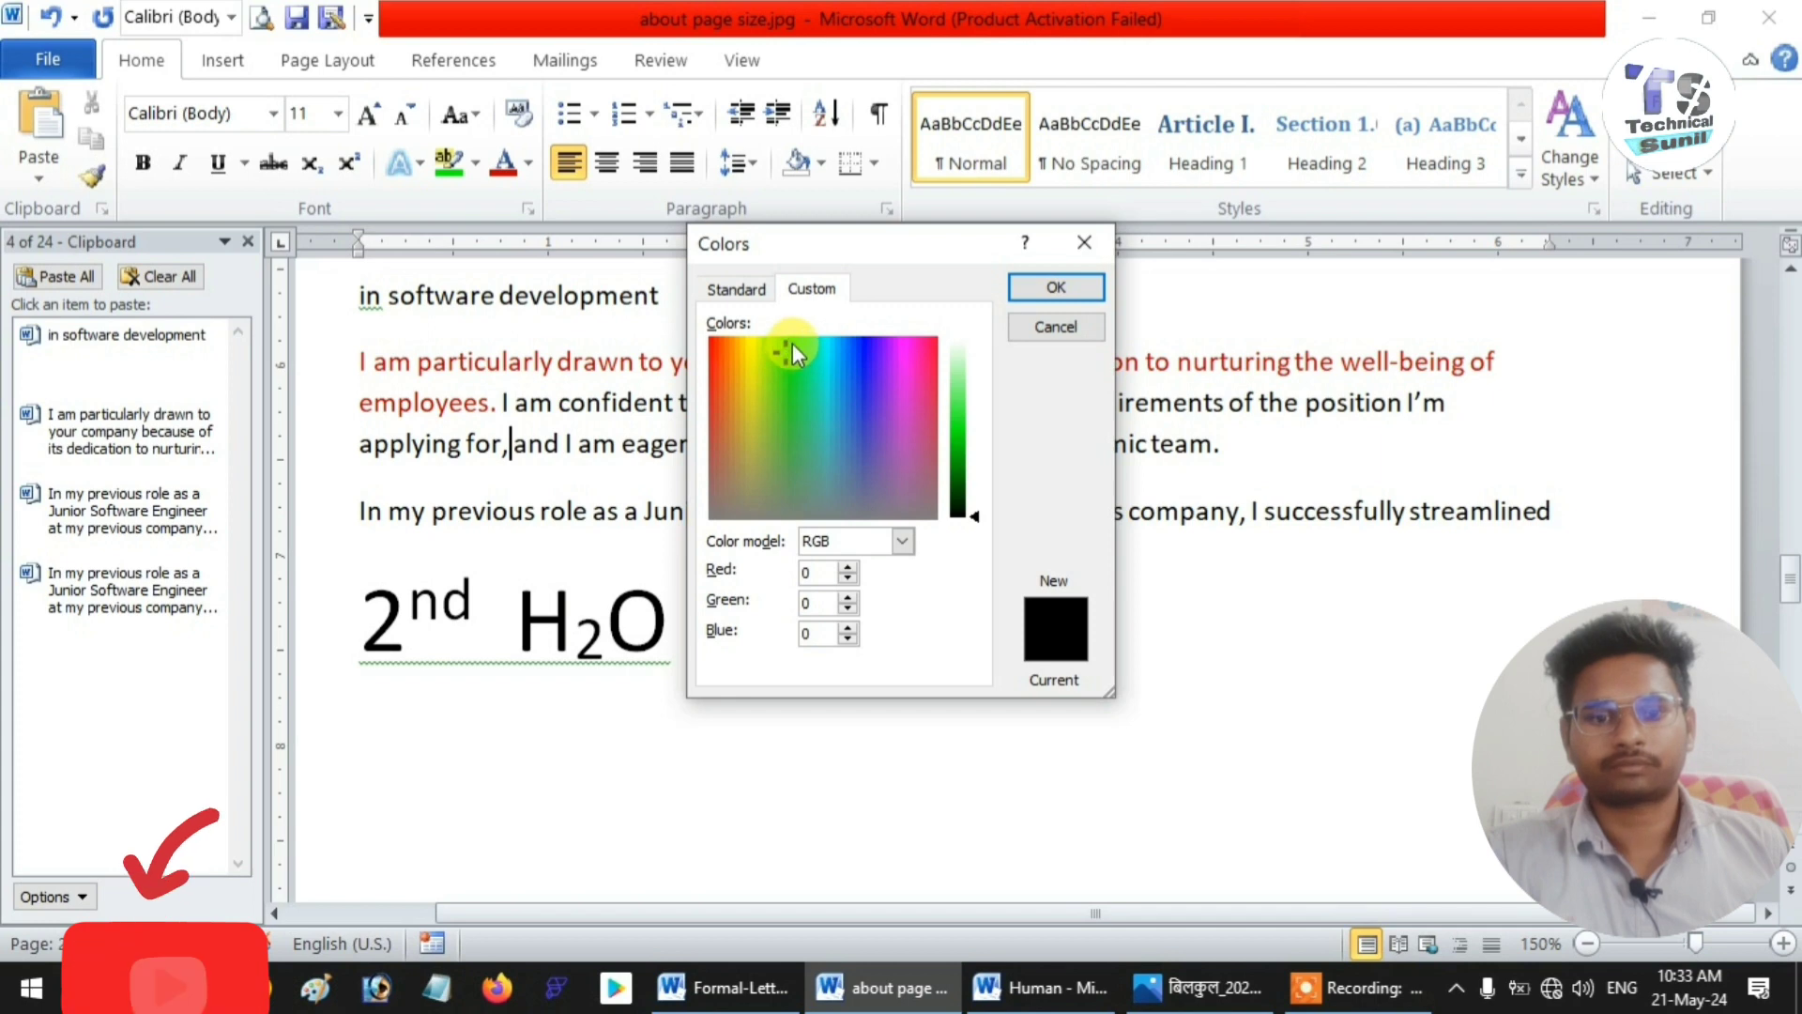
click(1058, 328)
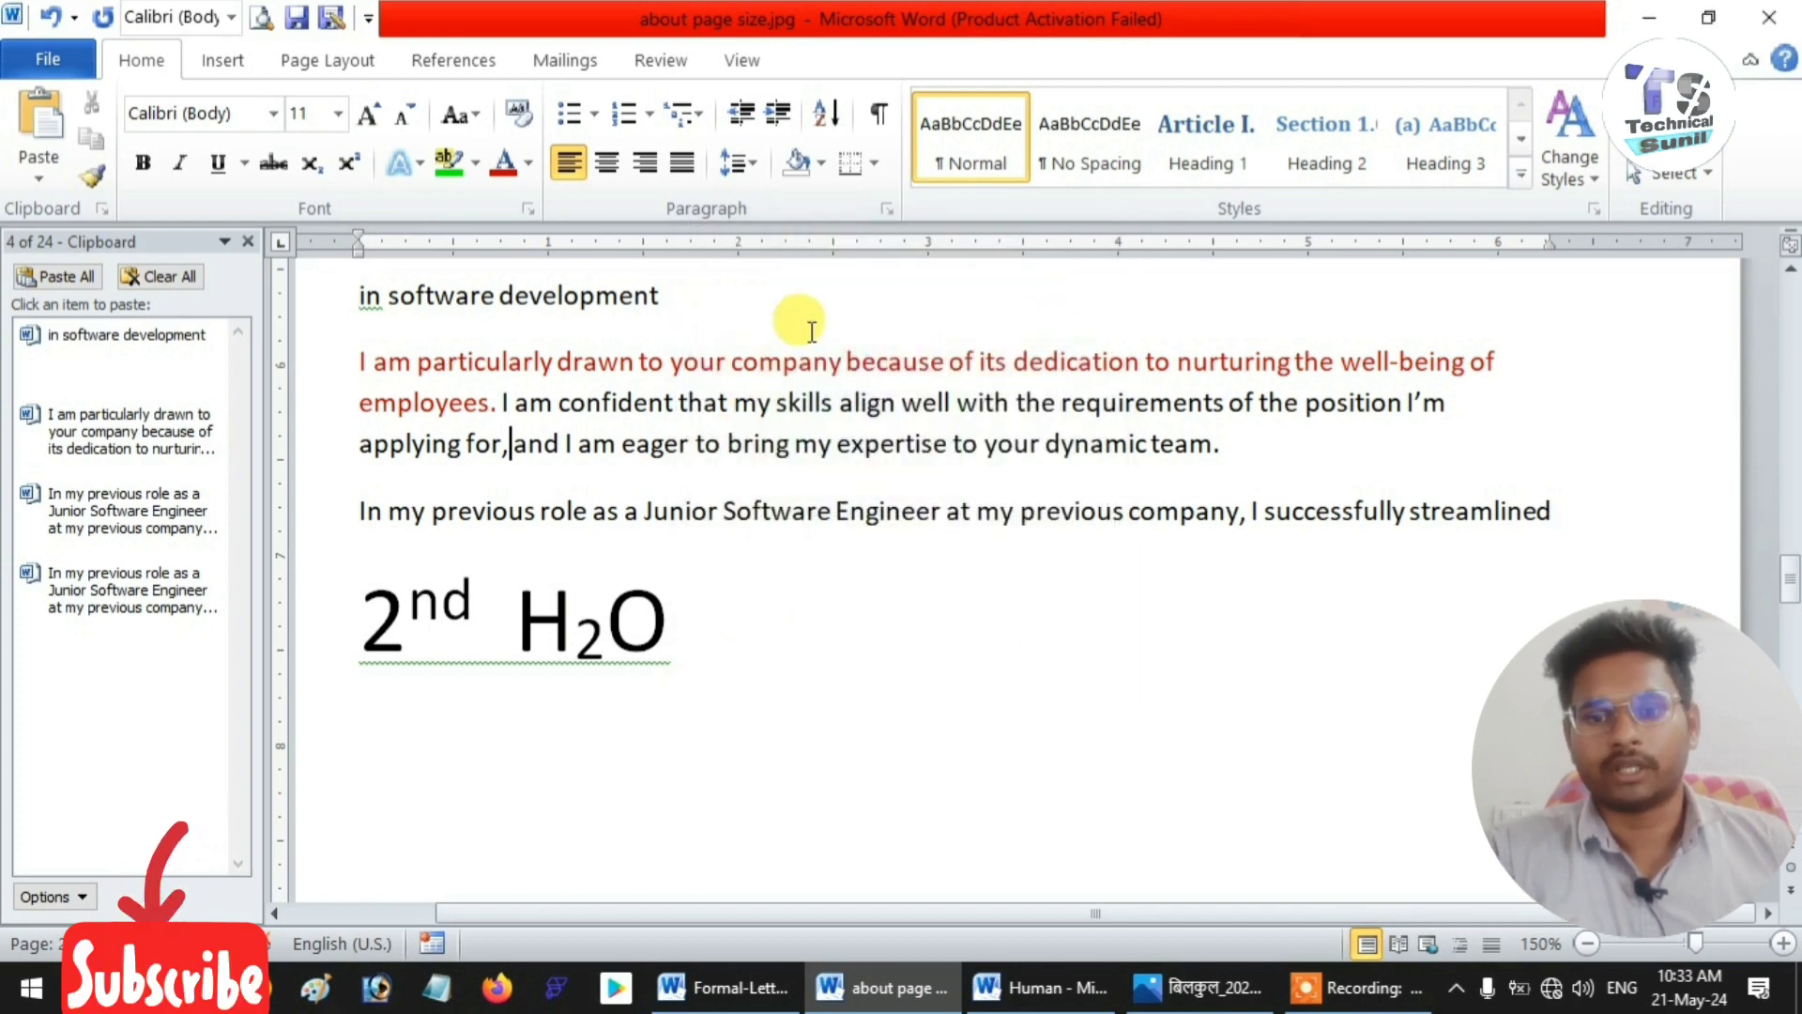
- Highlight "and I am eager to bring" in bright green in the paragraph with the dark red sentence
click(476, 166)
click(476, 165)
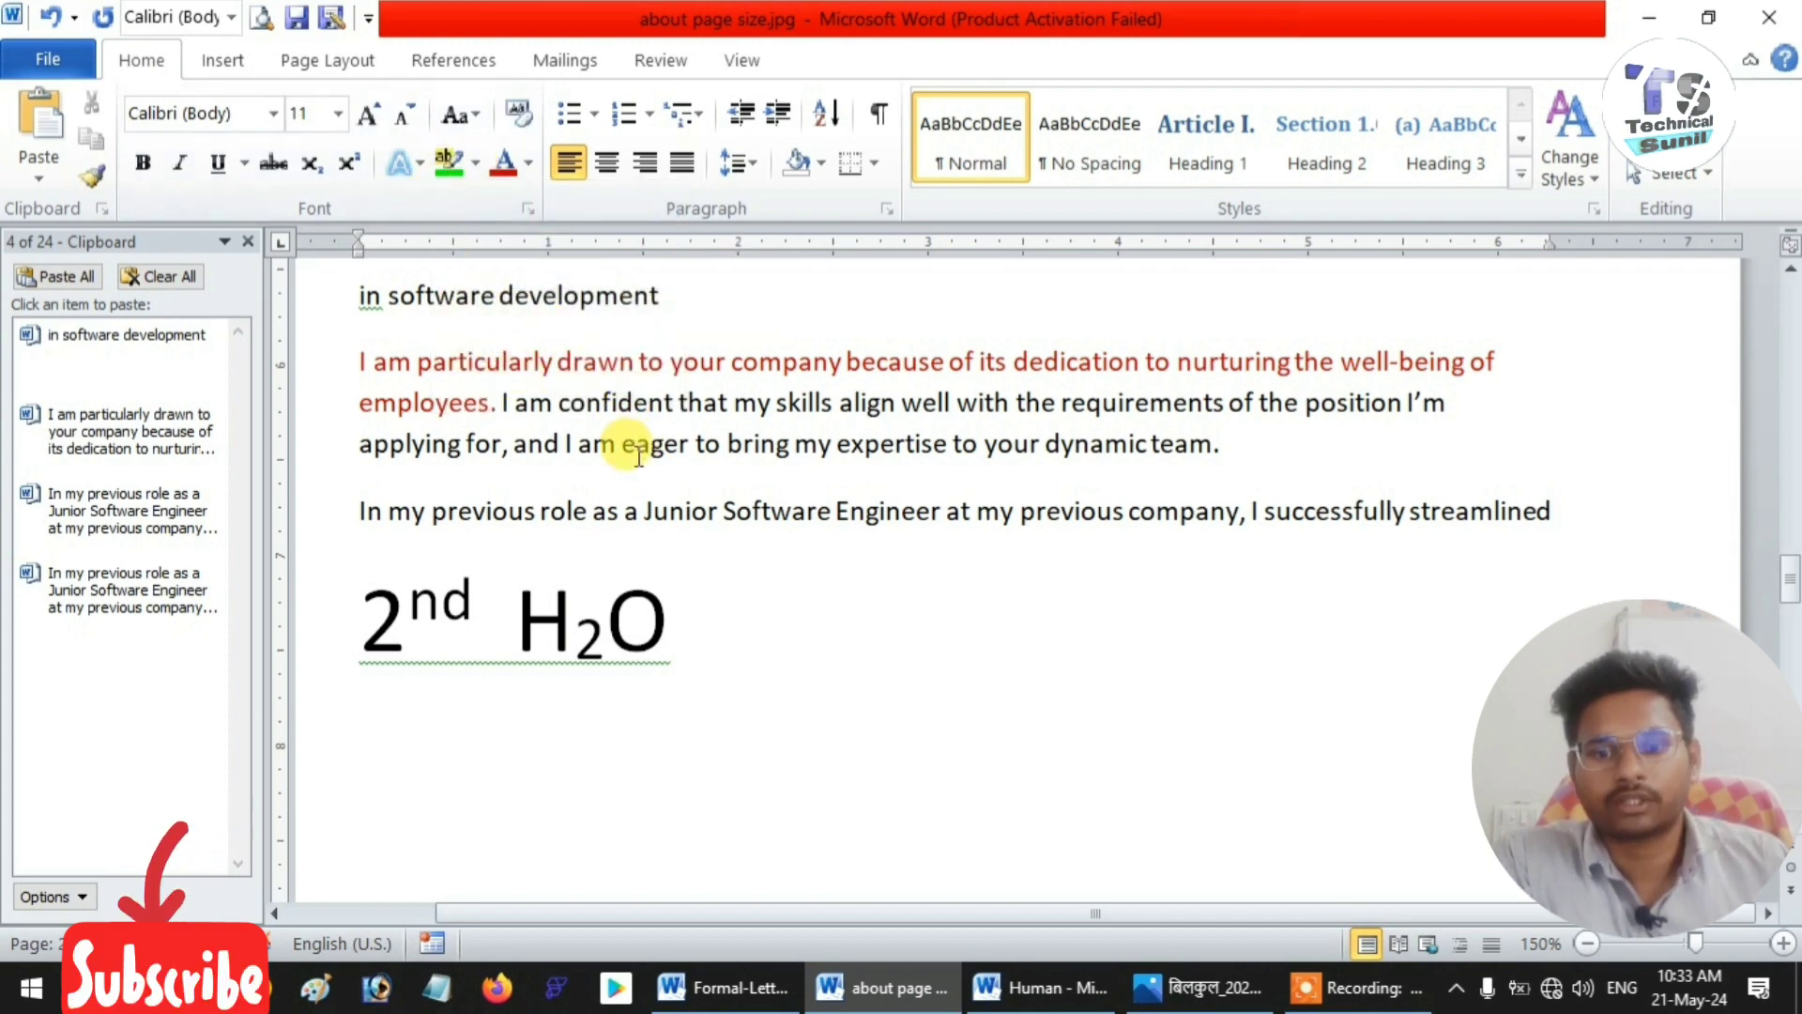
drag(513, 443, 791, 465)
click(444, 162)
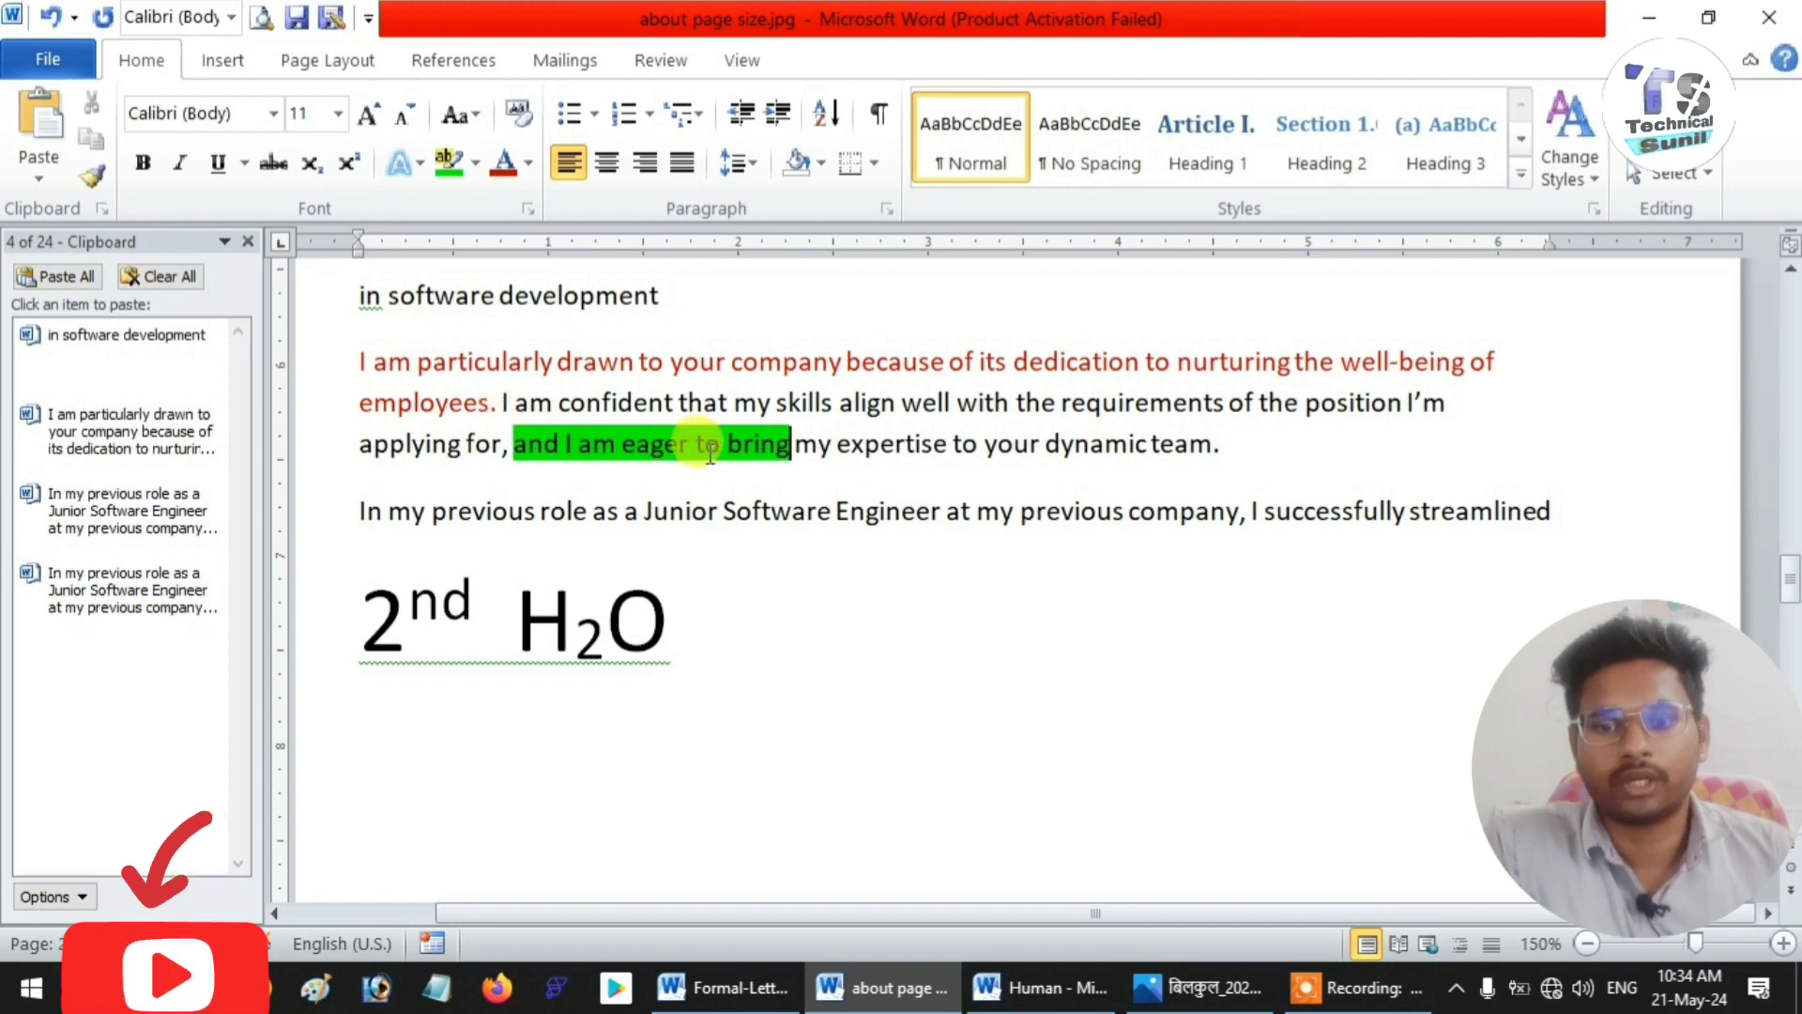
- Switch the highlighter to turquoise and highlight "and I am eager to bring" and "expertise to your" in the same paragraph
click(476, 162)
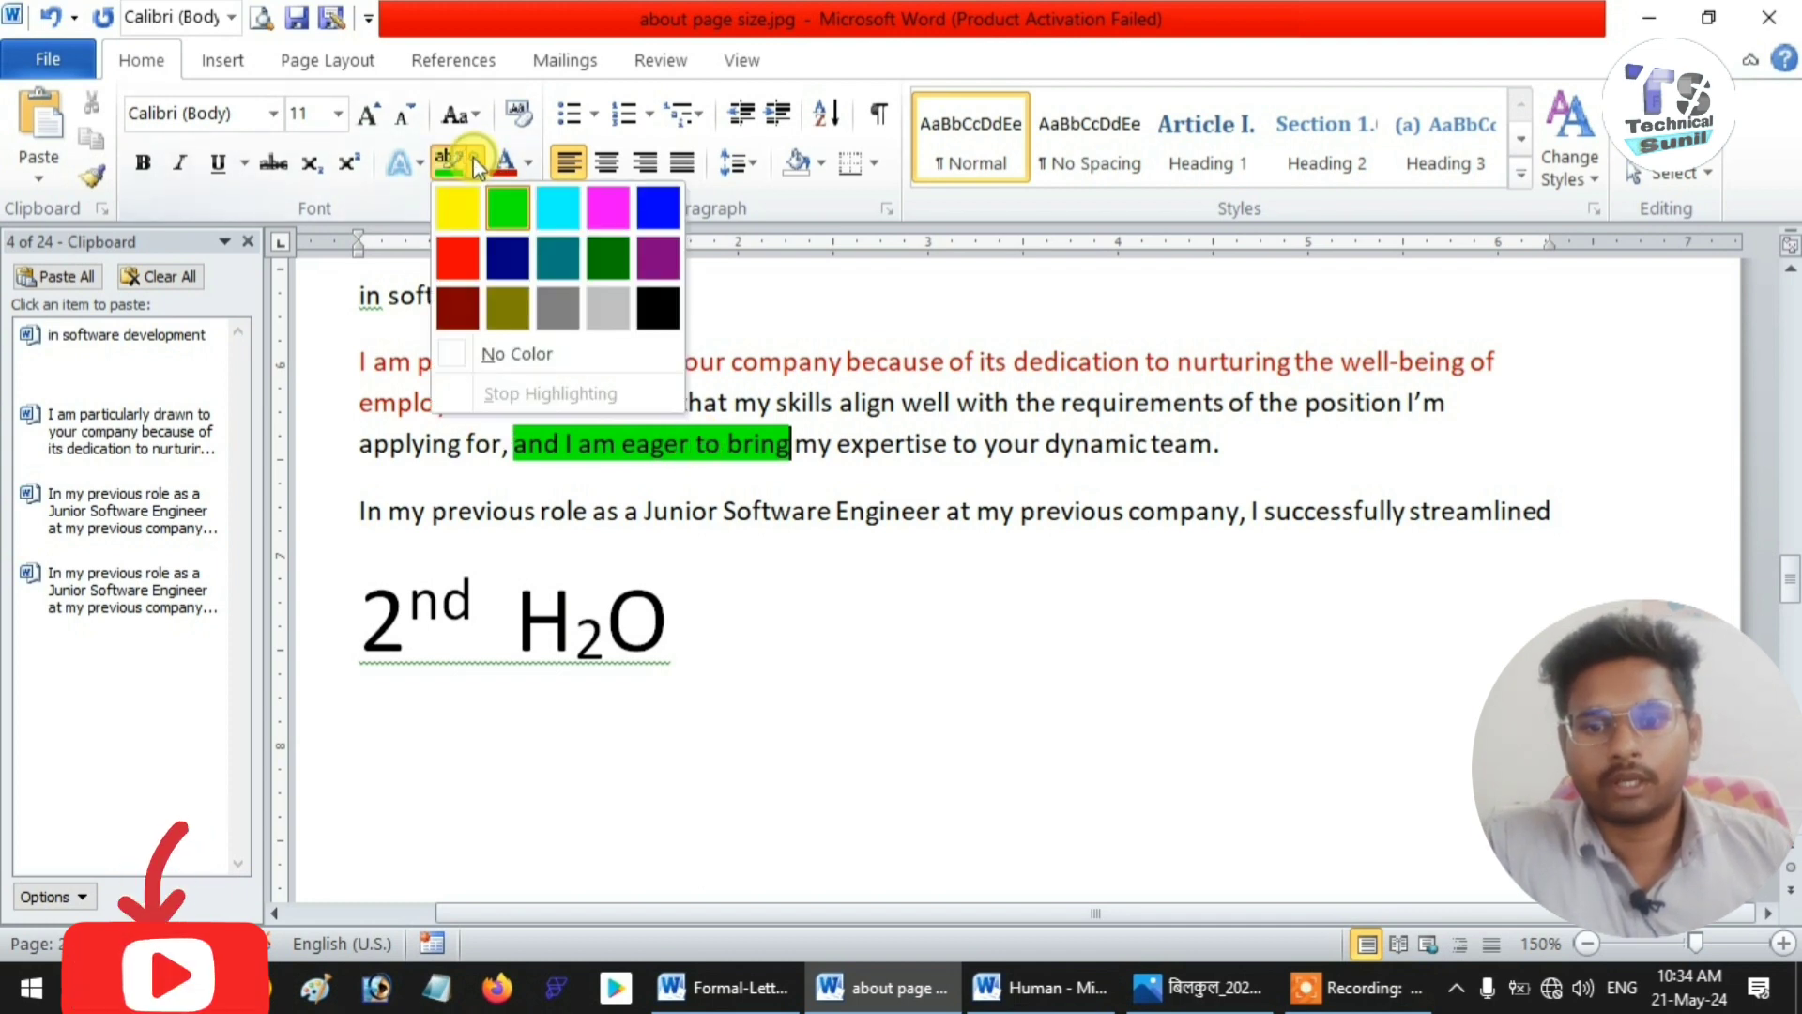
click(550, 224)
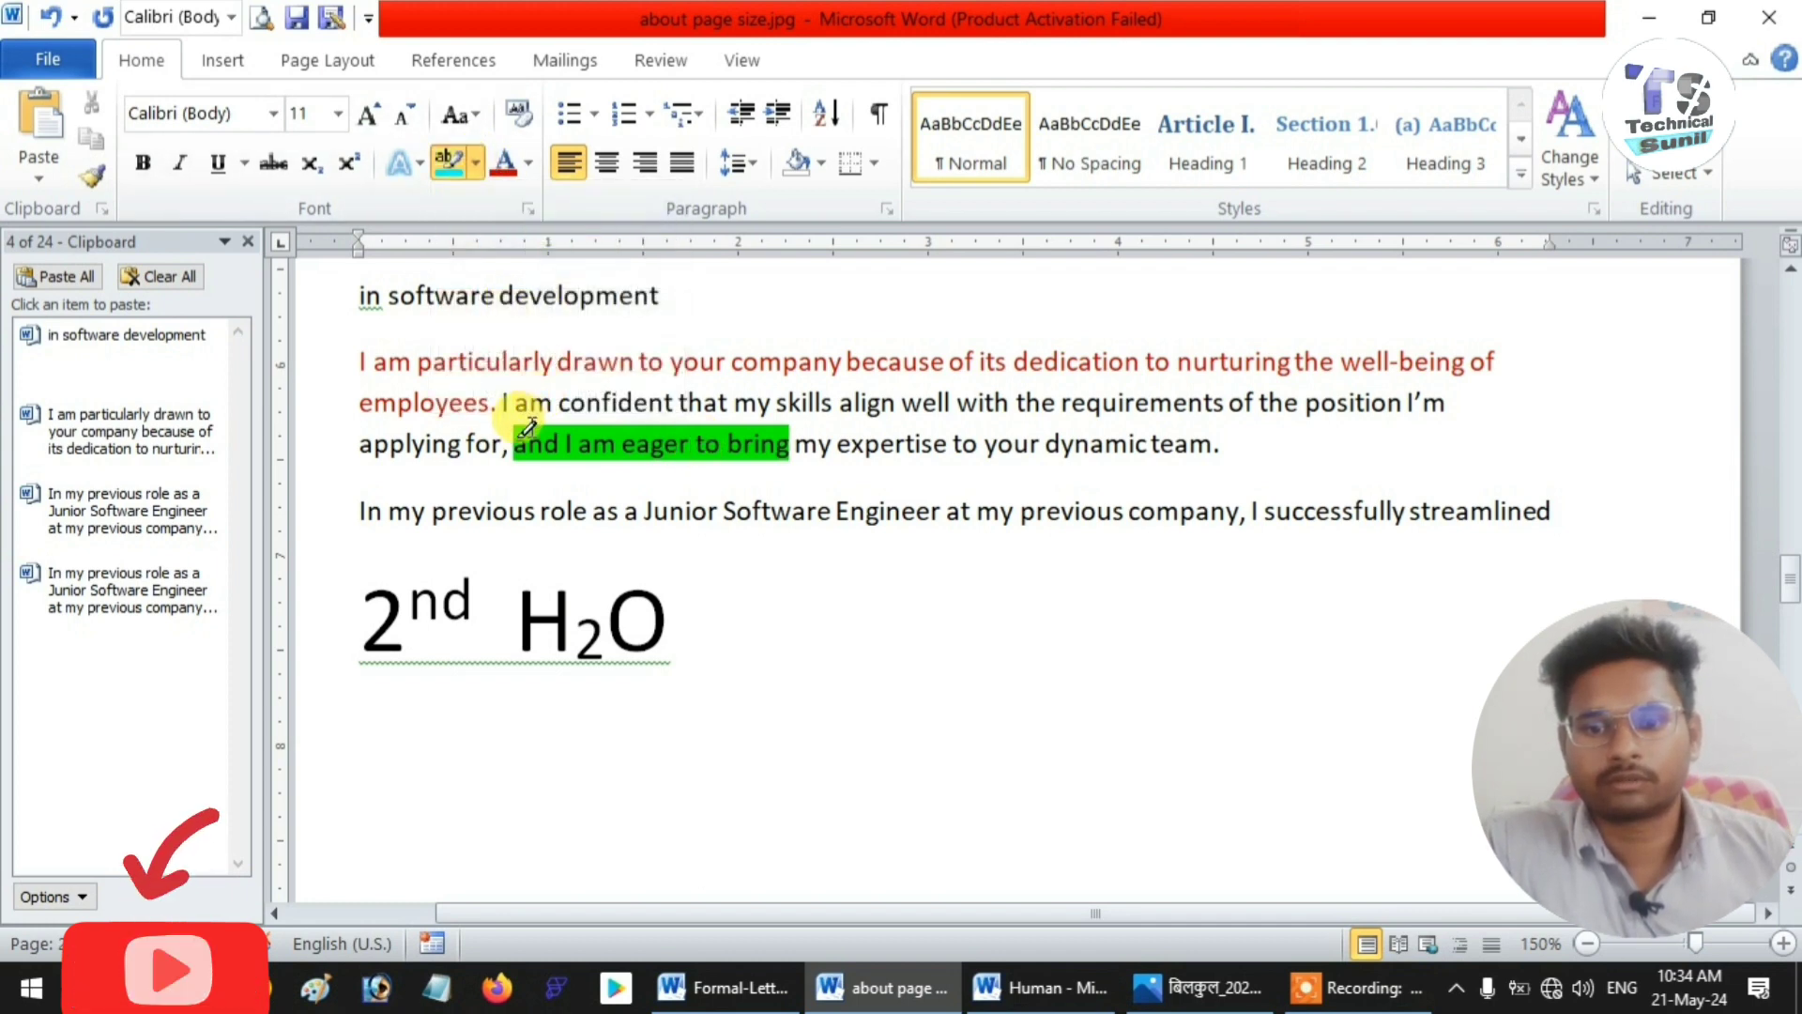
drag(515, 441, 1003, 441)
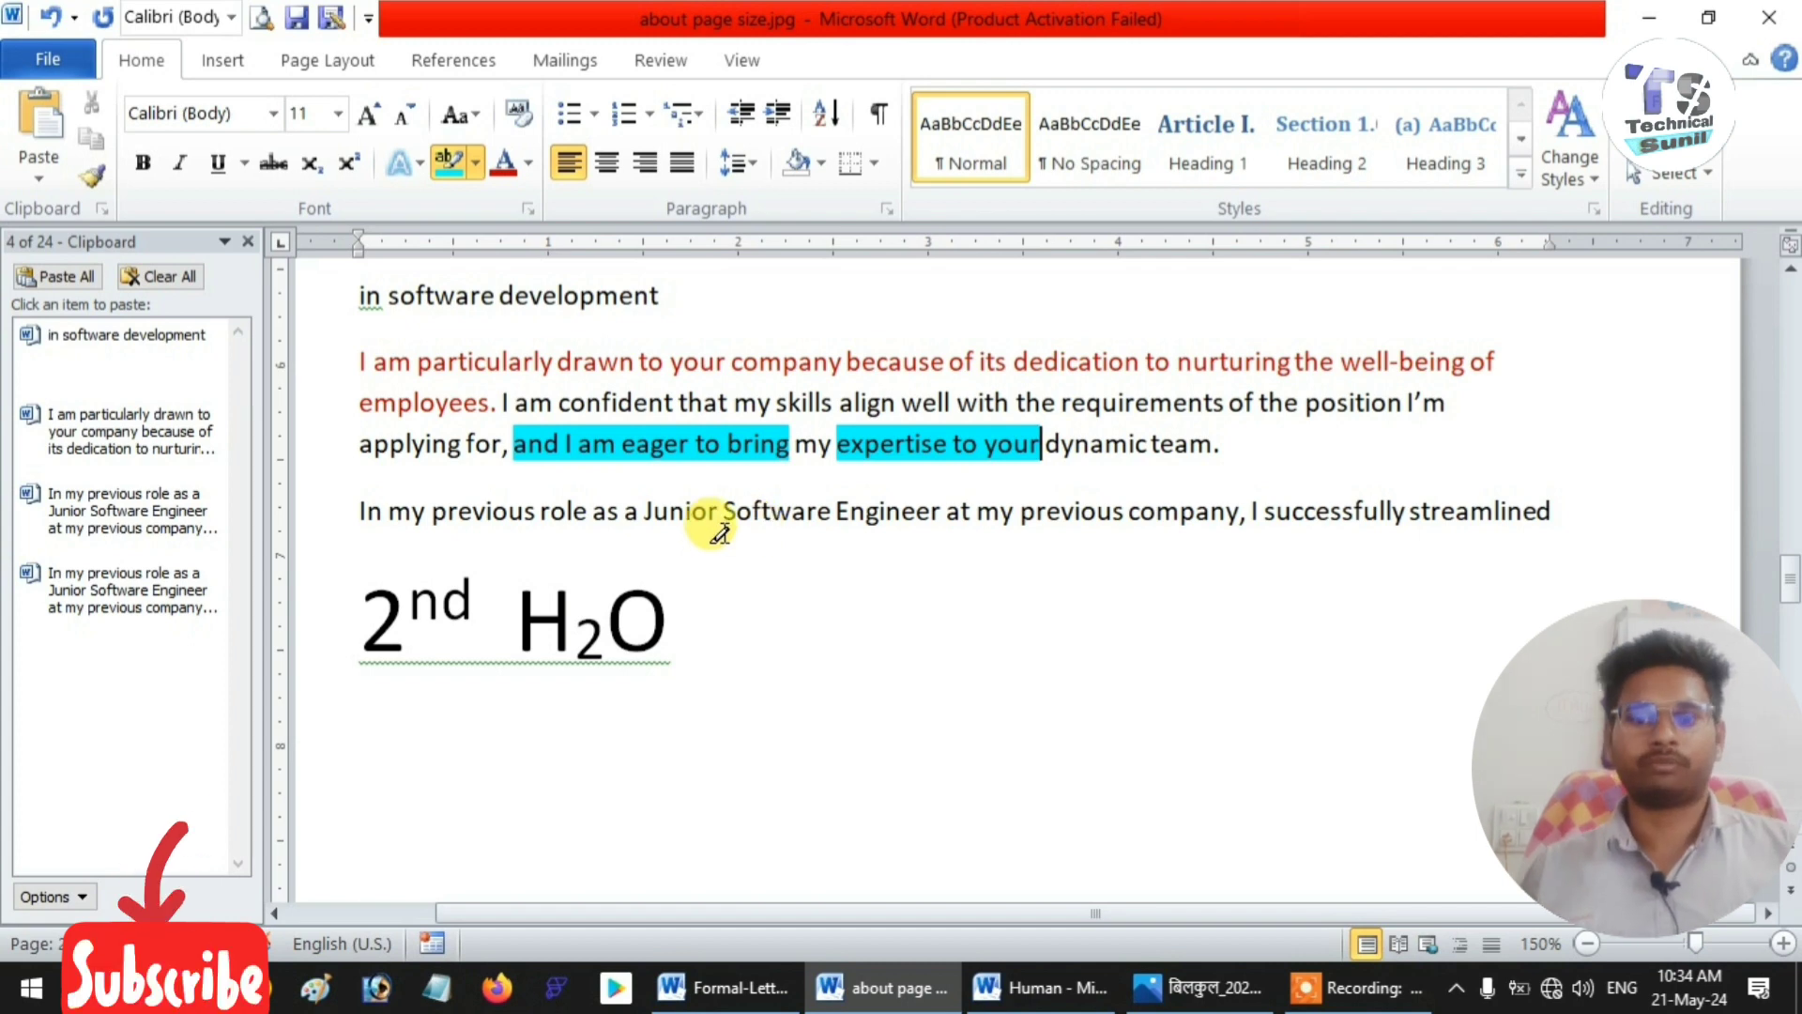
- Apply the solid orange text effect to "I am particularly drawn to your" in the first "I am particularly drawn" paragraph near the page top
click(418, 168)
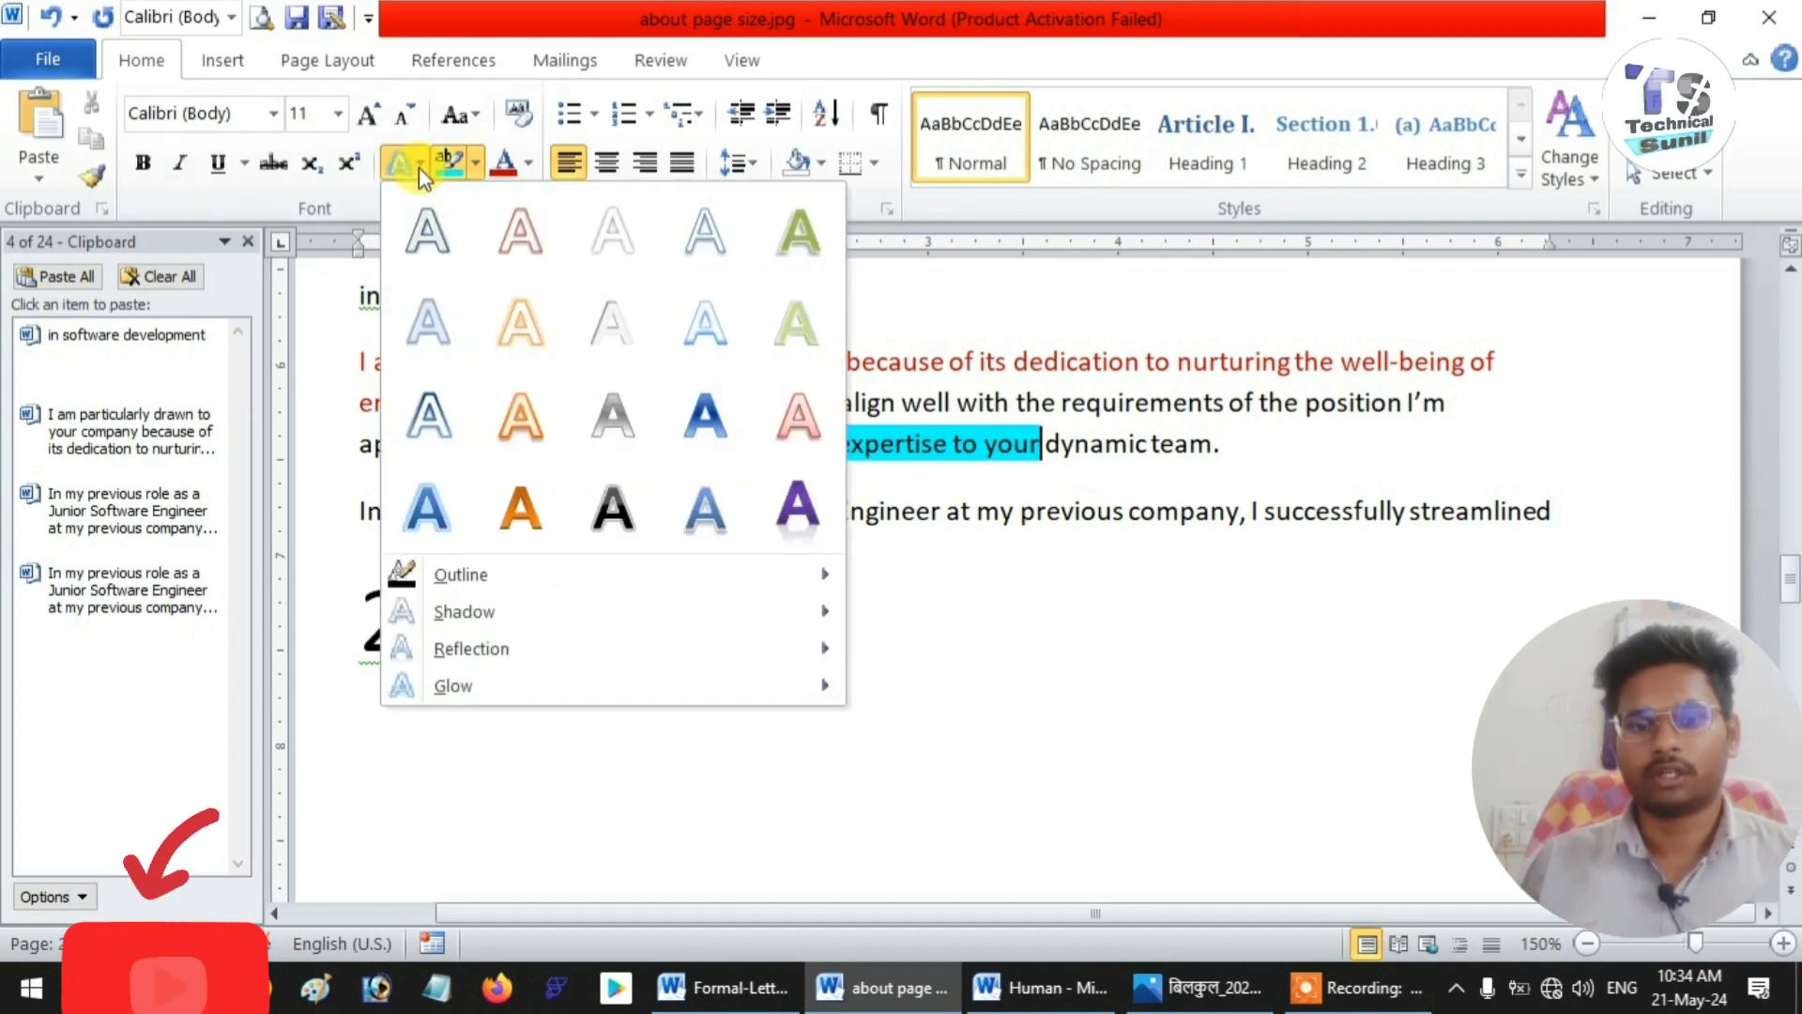
click(1051, 433)
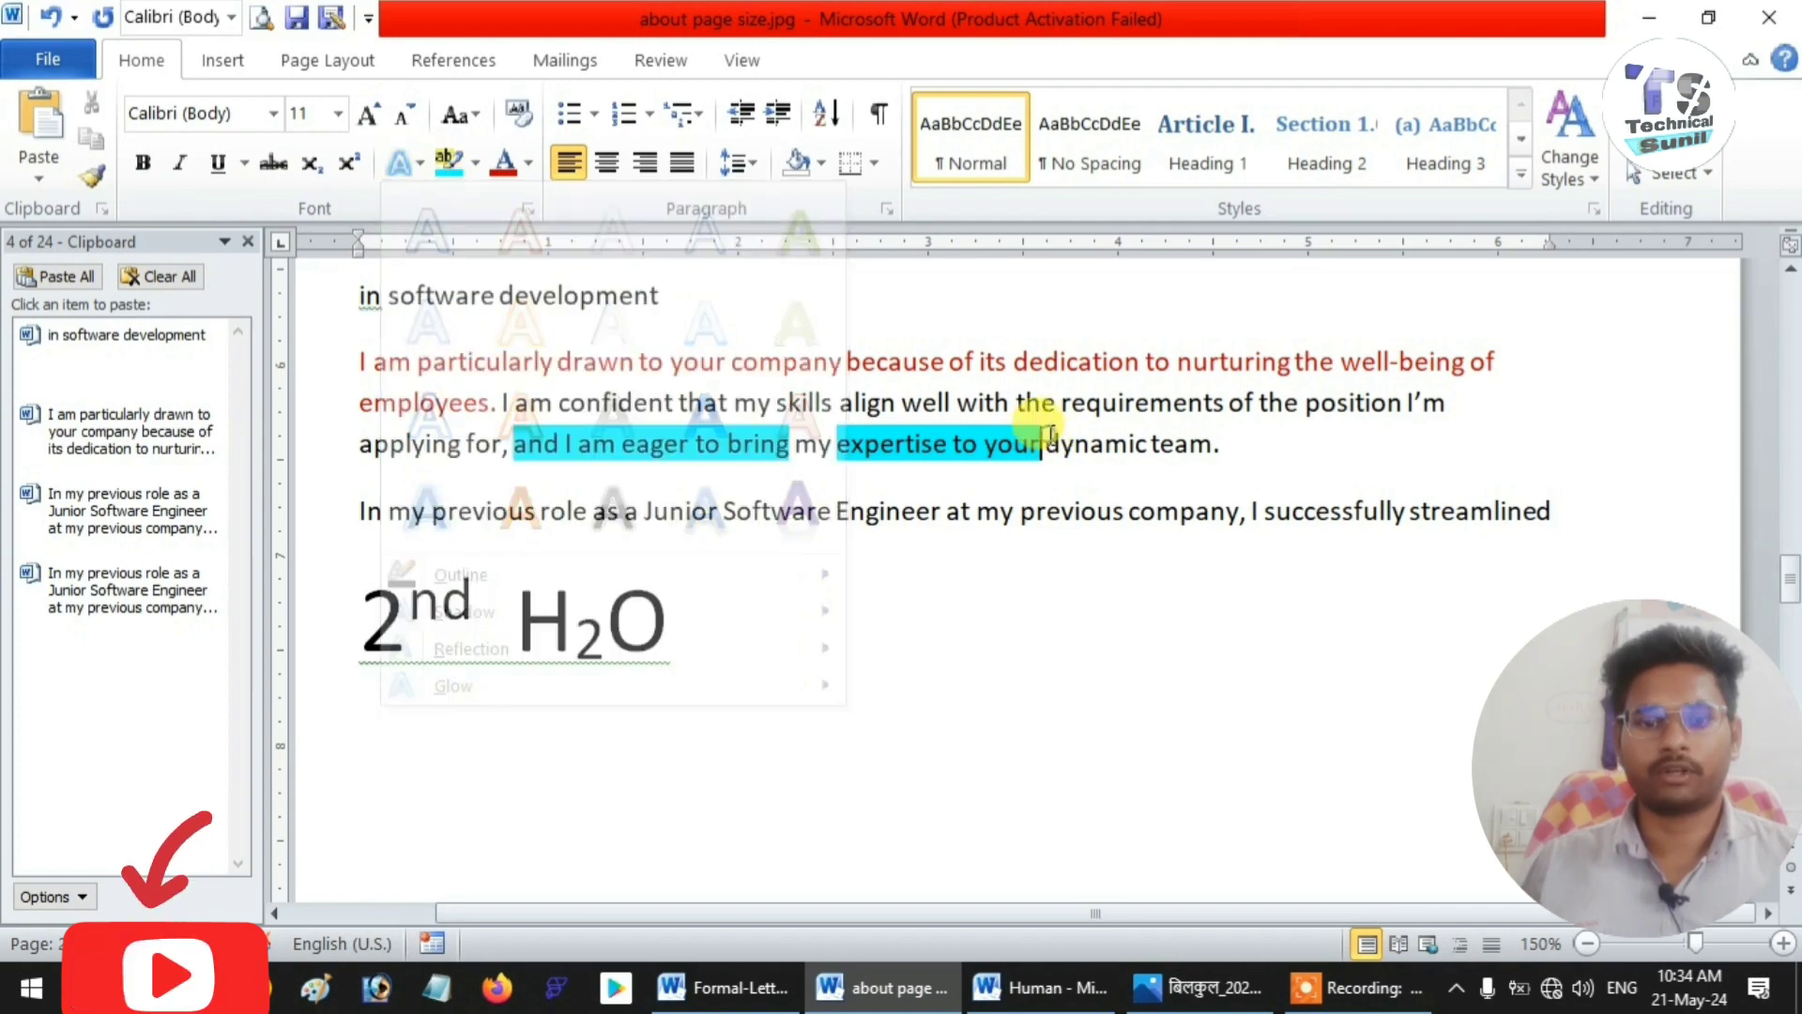
scroll(648, 493, down, 5)
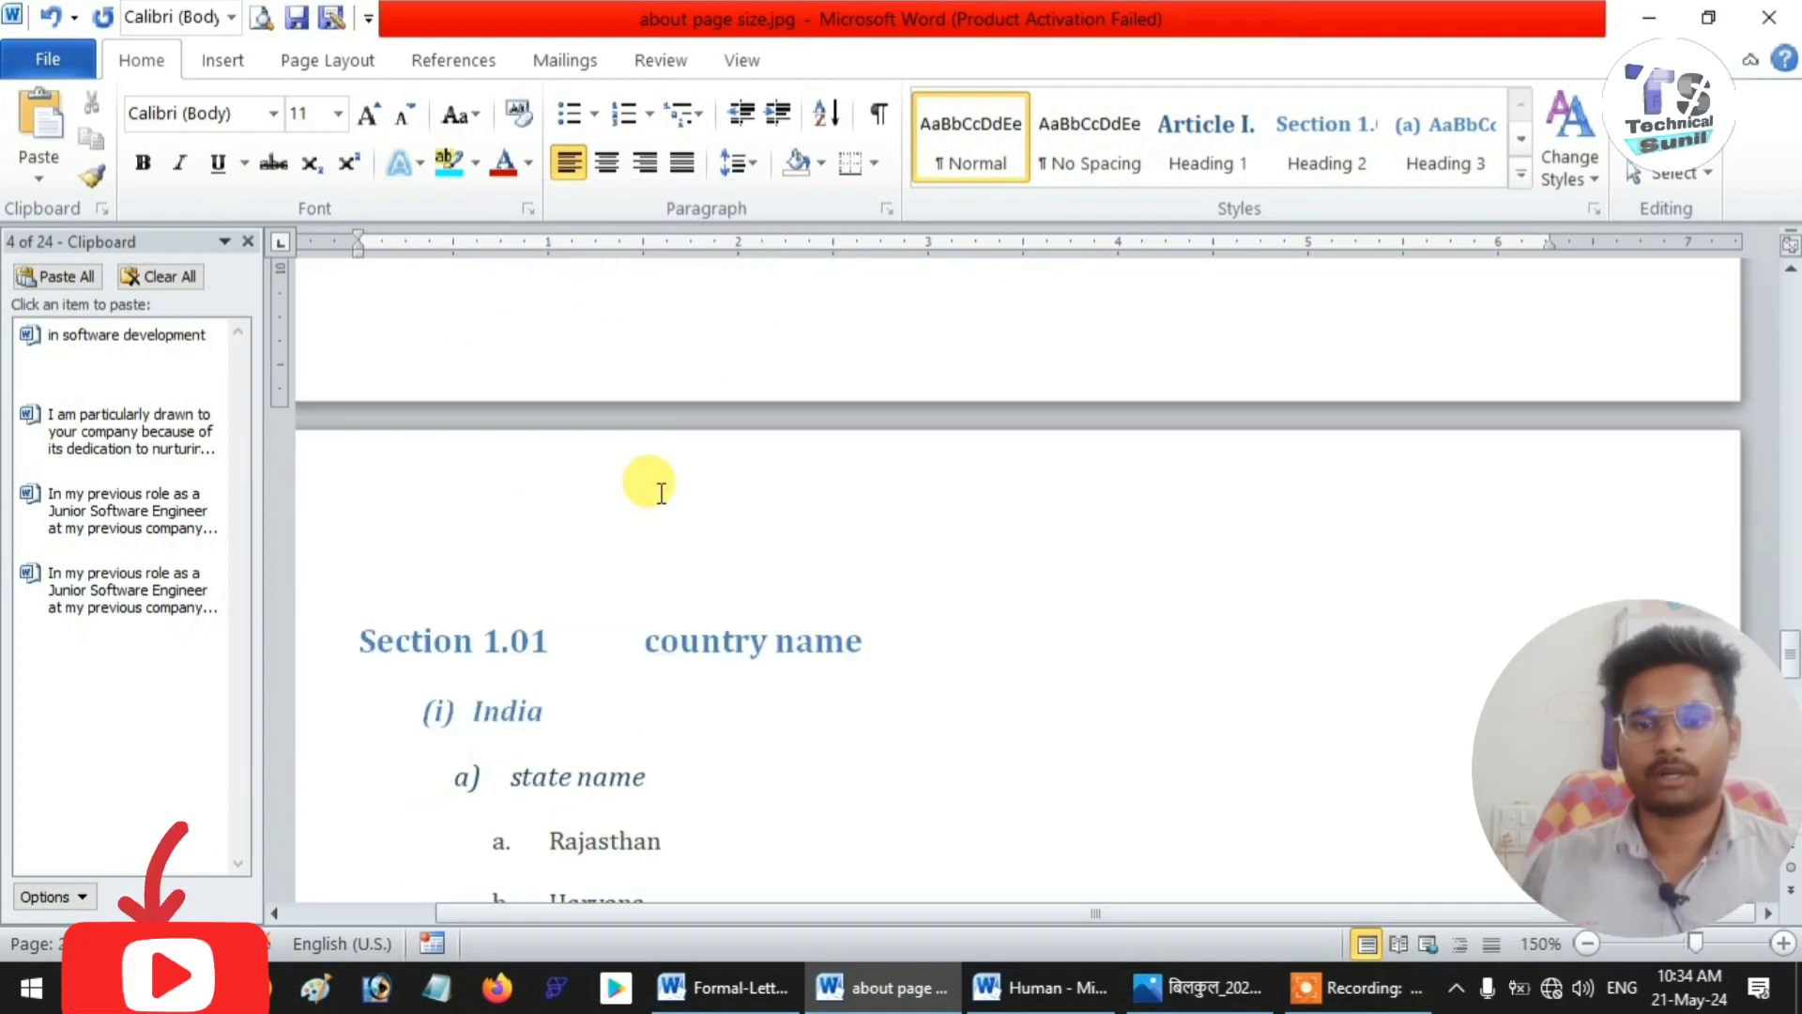
scroll(662, 493, up, 10)
scroll(805, 523, down, 2)
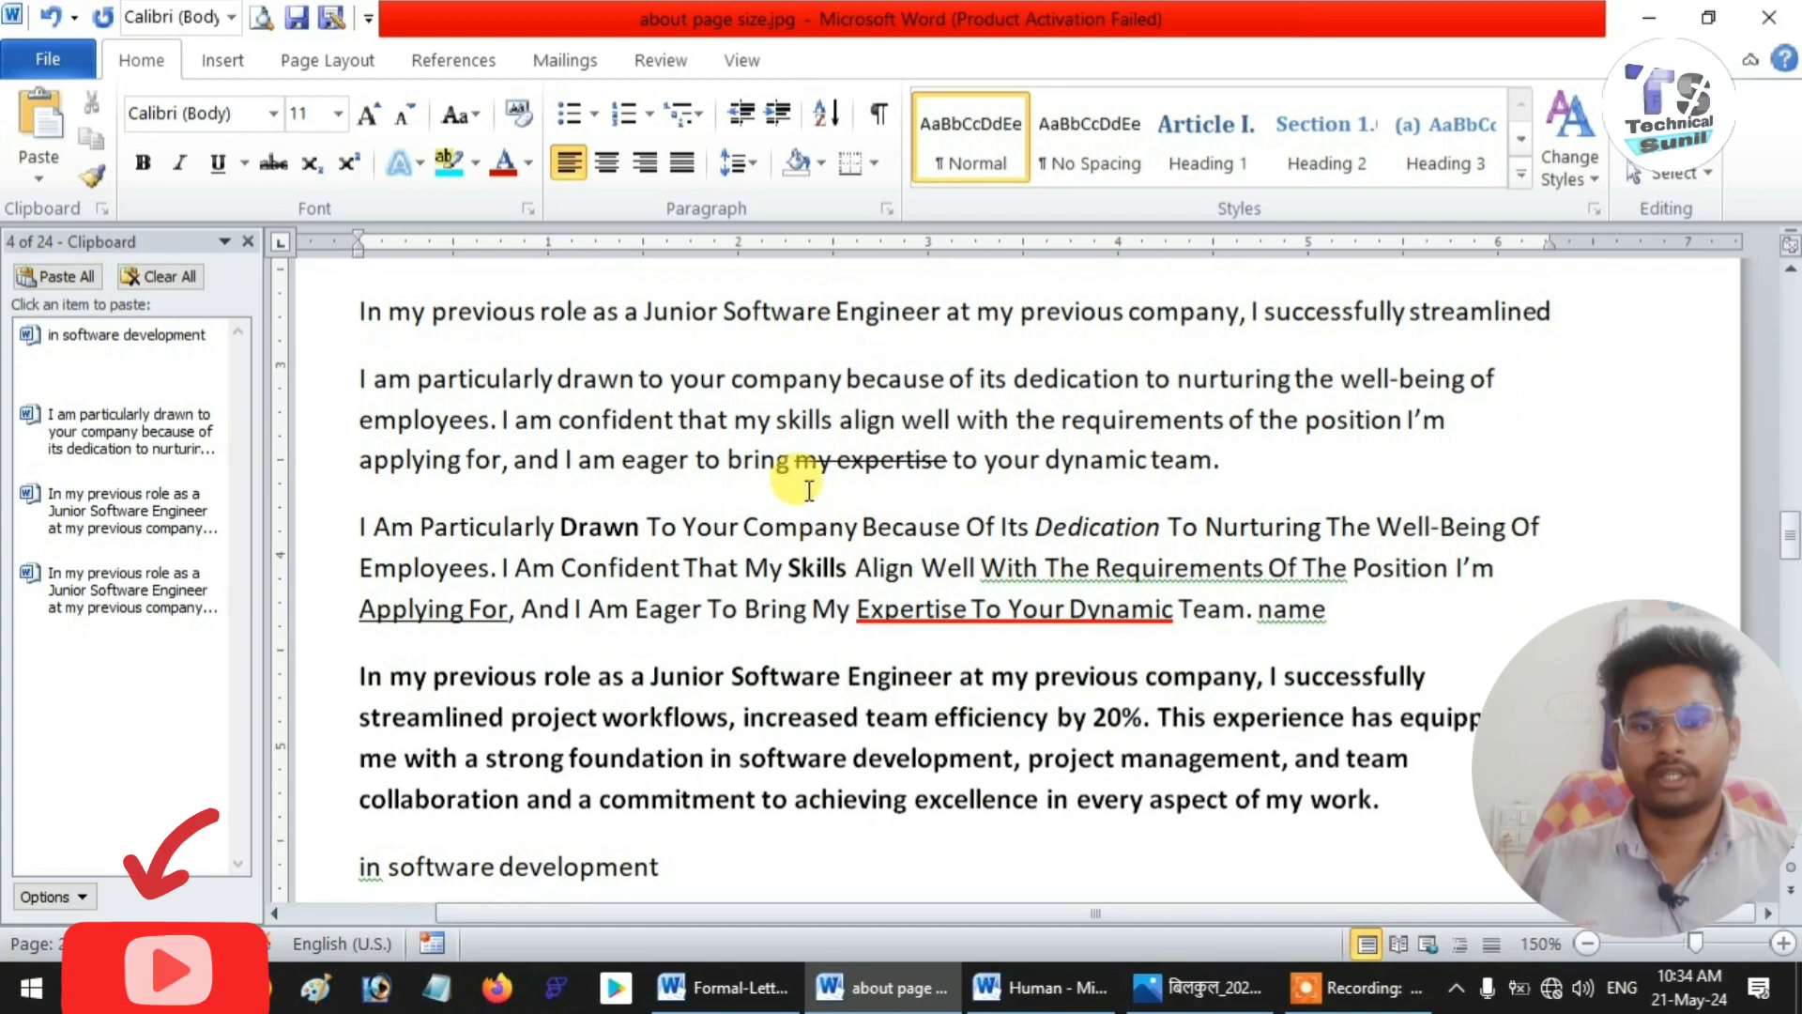
scroll(808, 488, up, 3)
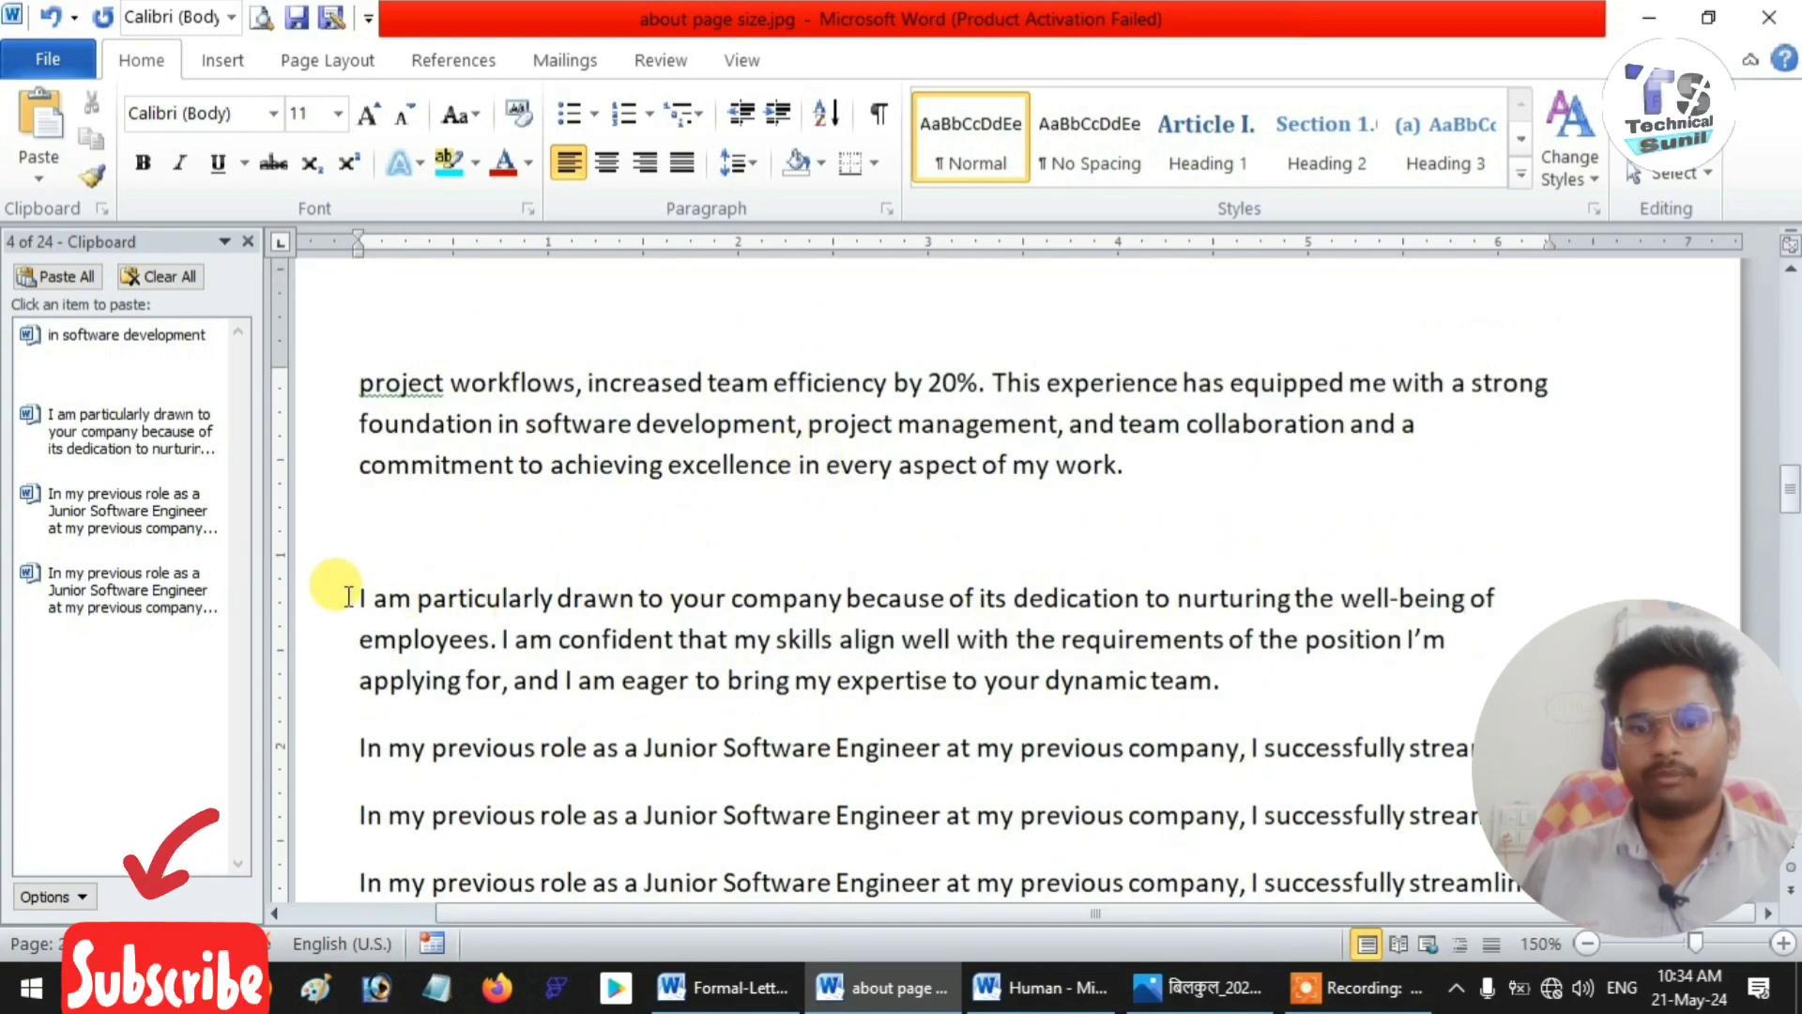
drag(349, 597, 724, 611)
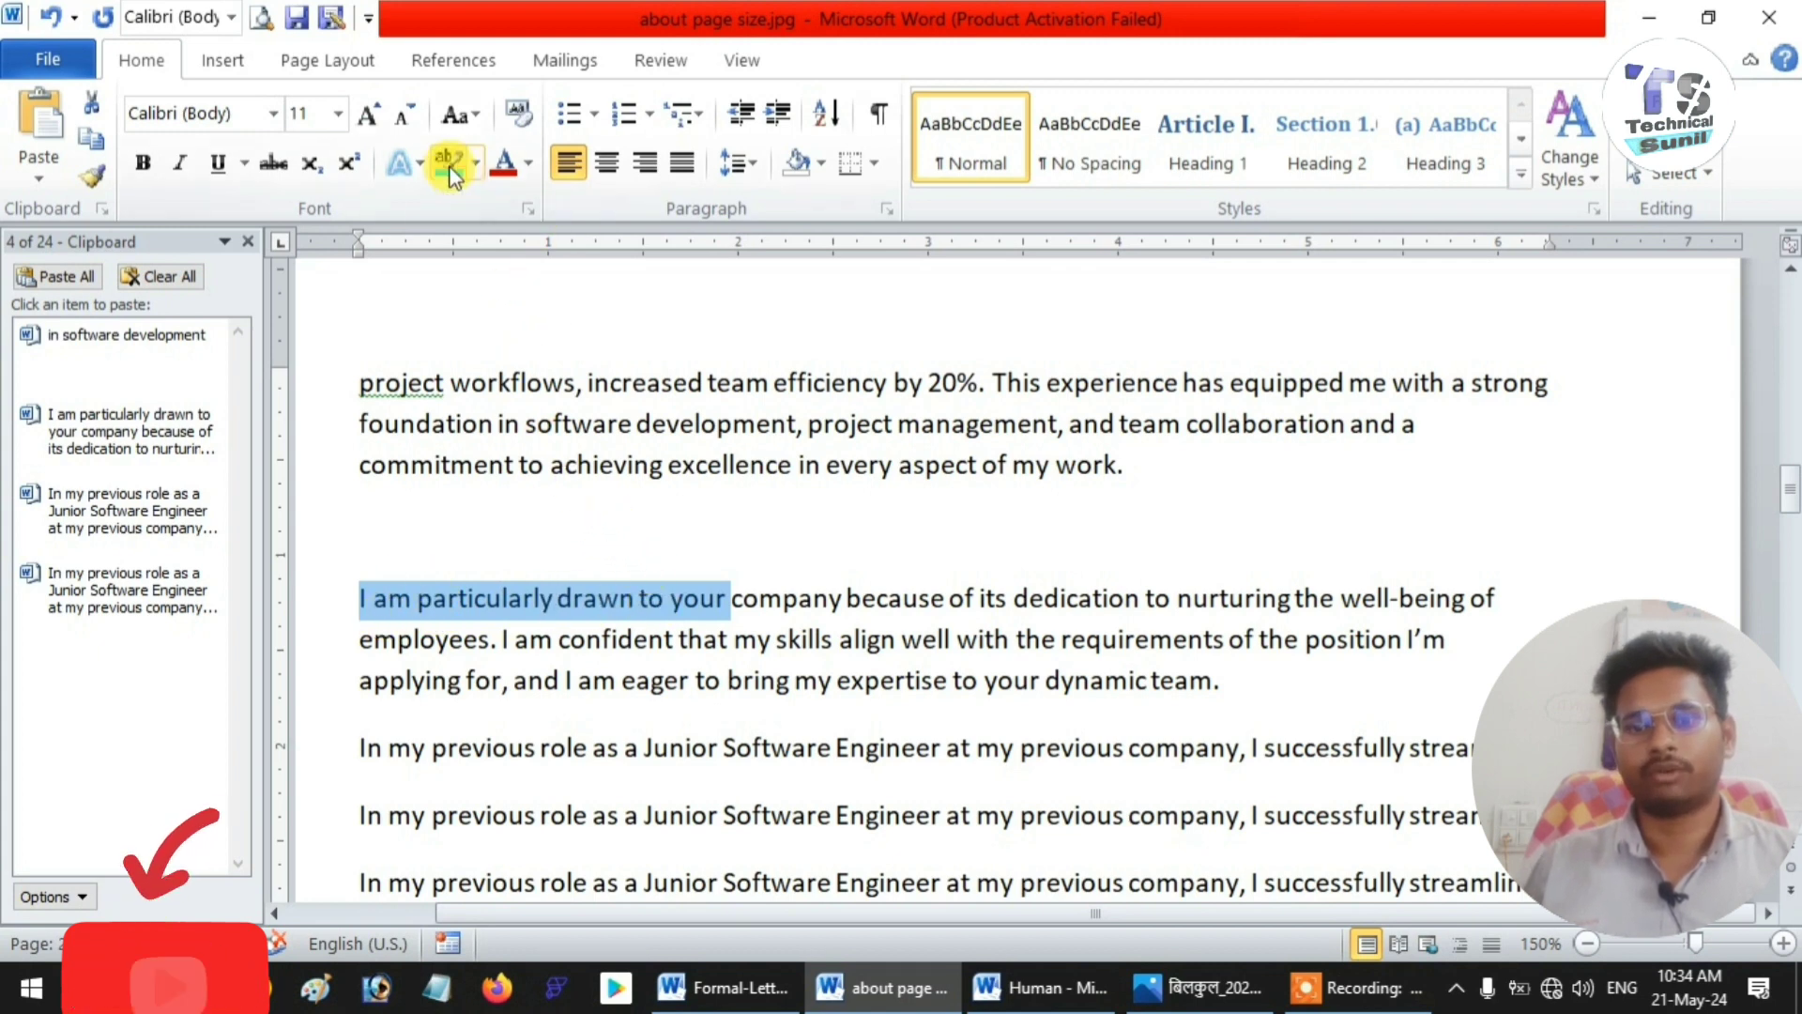
click(419, 171)
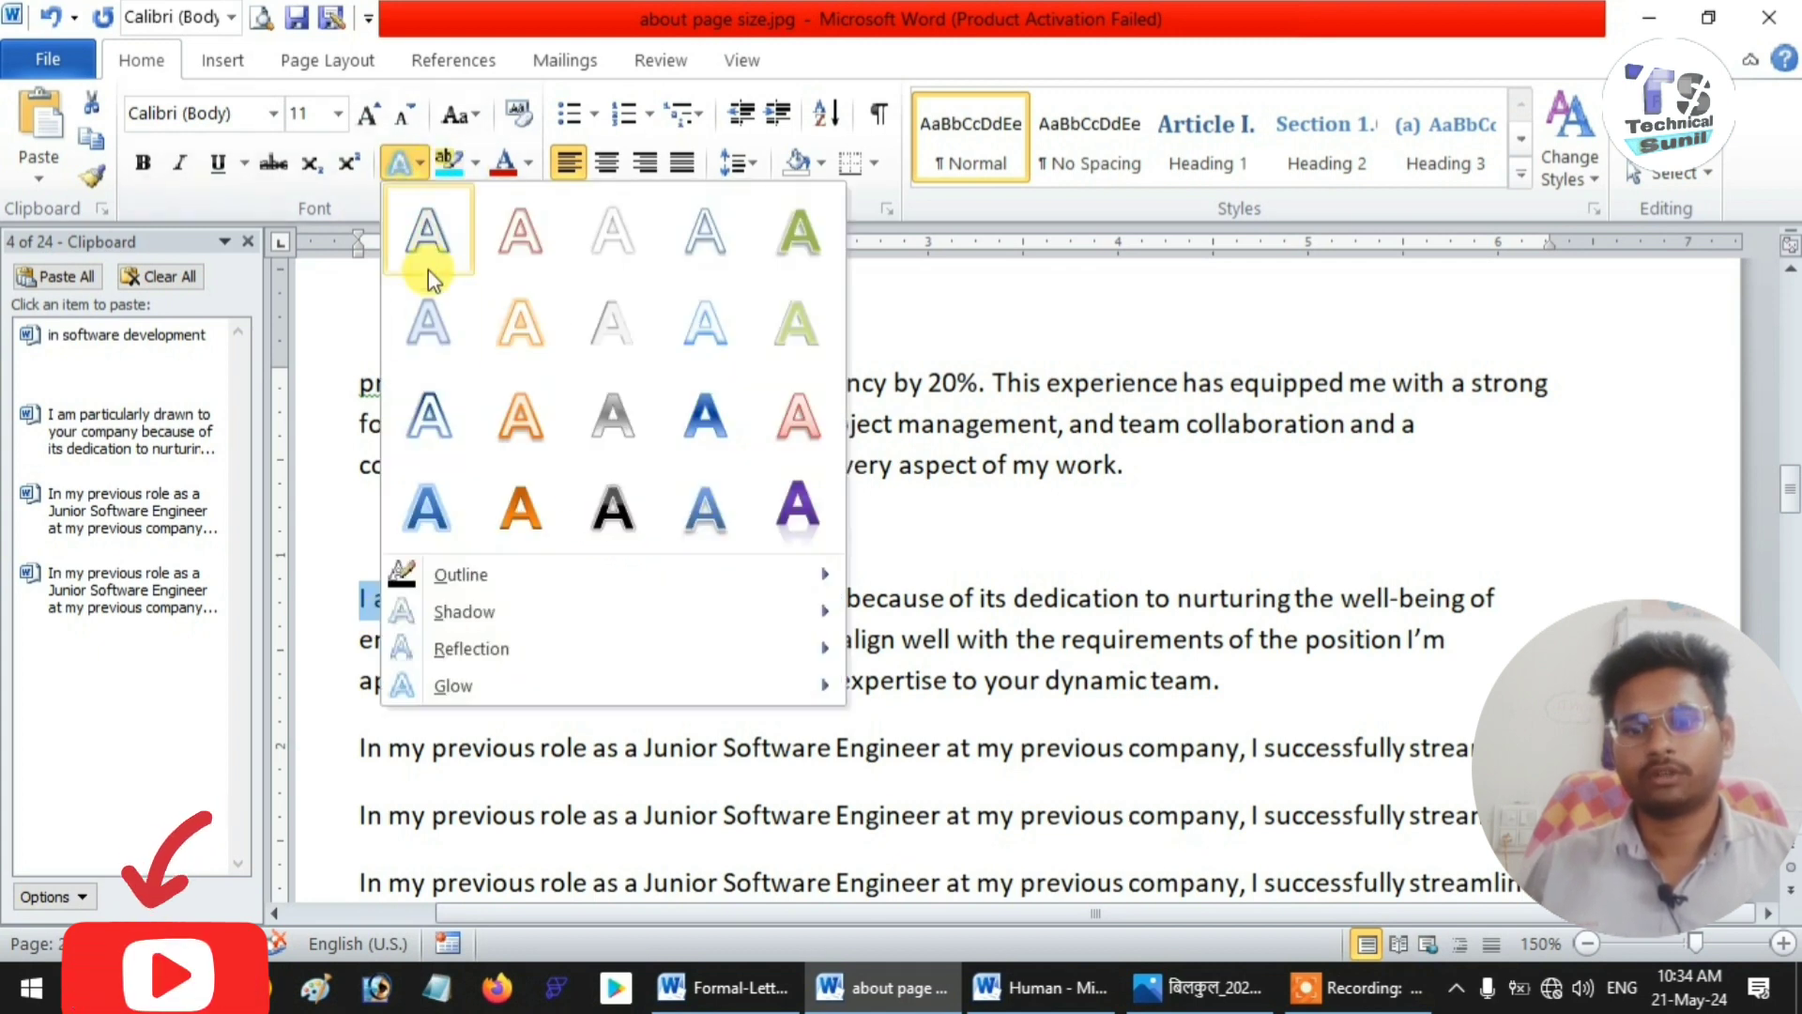
click(515, 510)
click(784, 590)
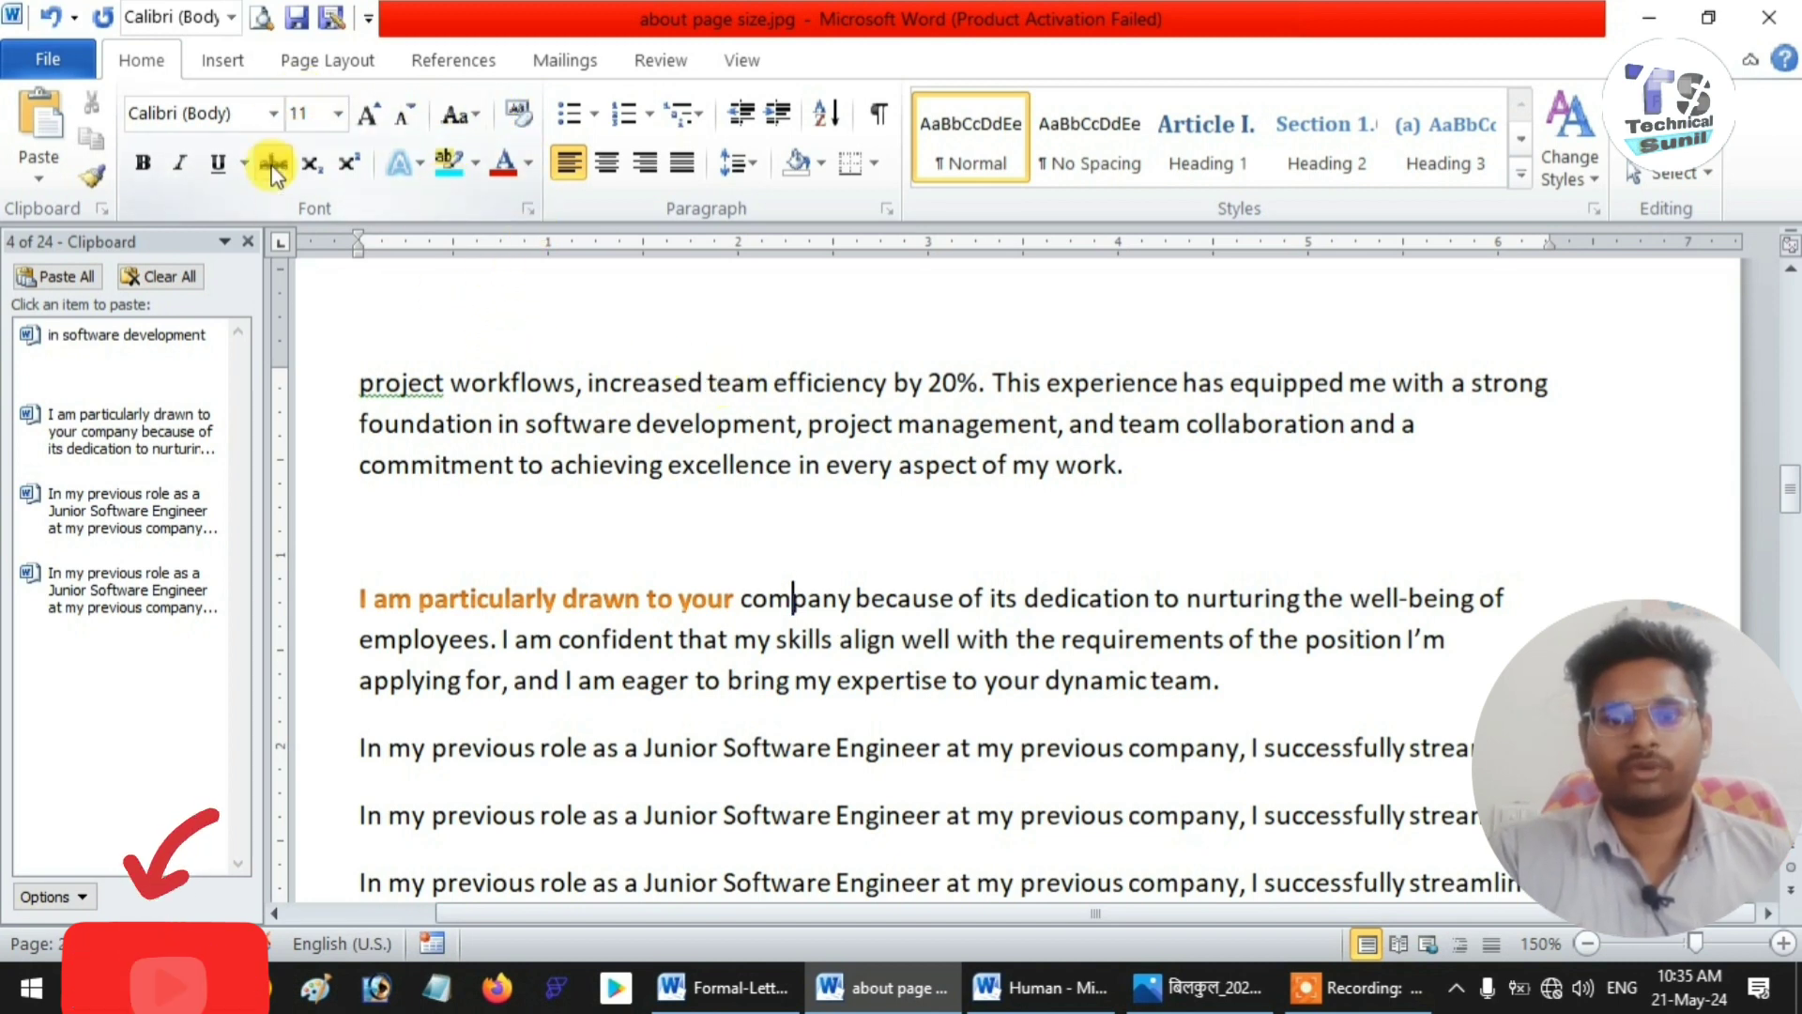
- Centre the whole paragraph that begins with the orange "I am particularly drawn to your", and switch it to right alignment
scroll(664, 218, down, 1)
scroll(664, 218, up, 1)
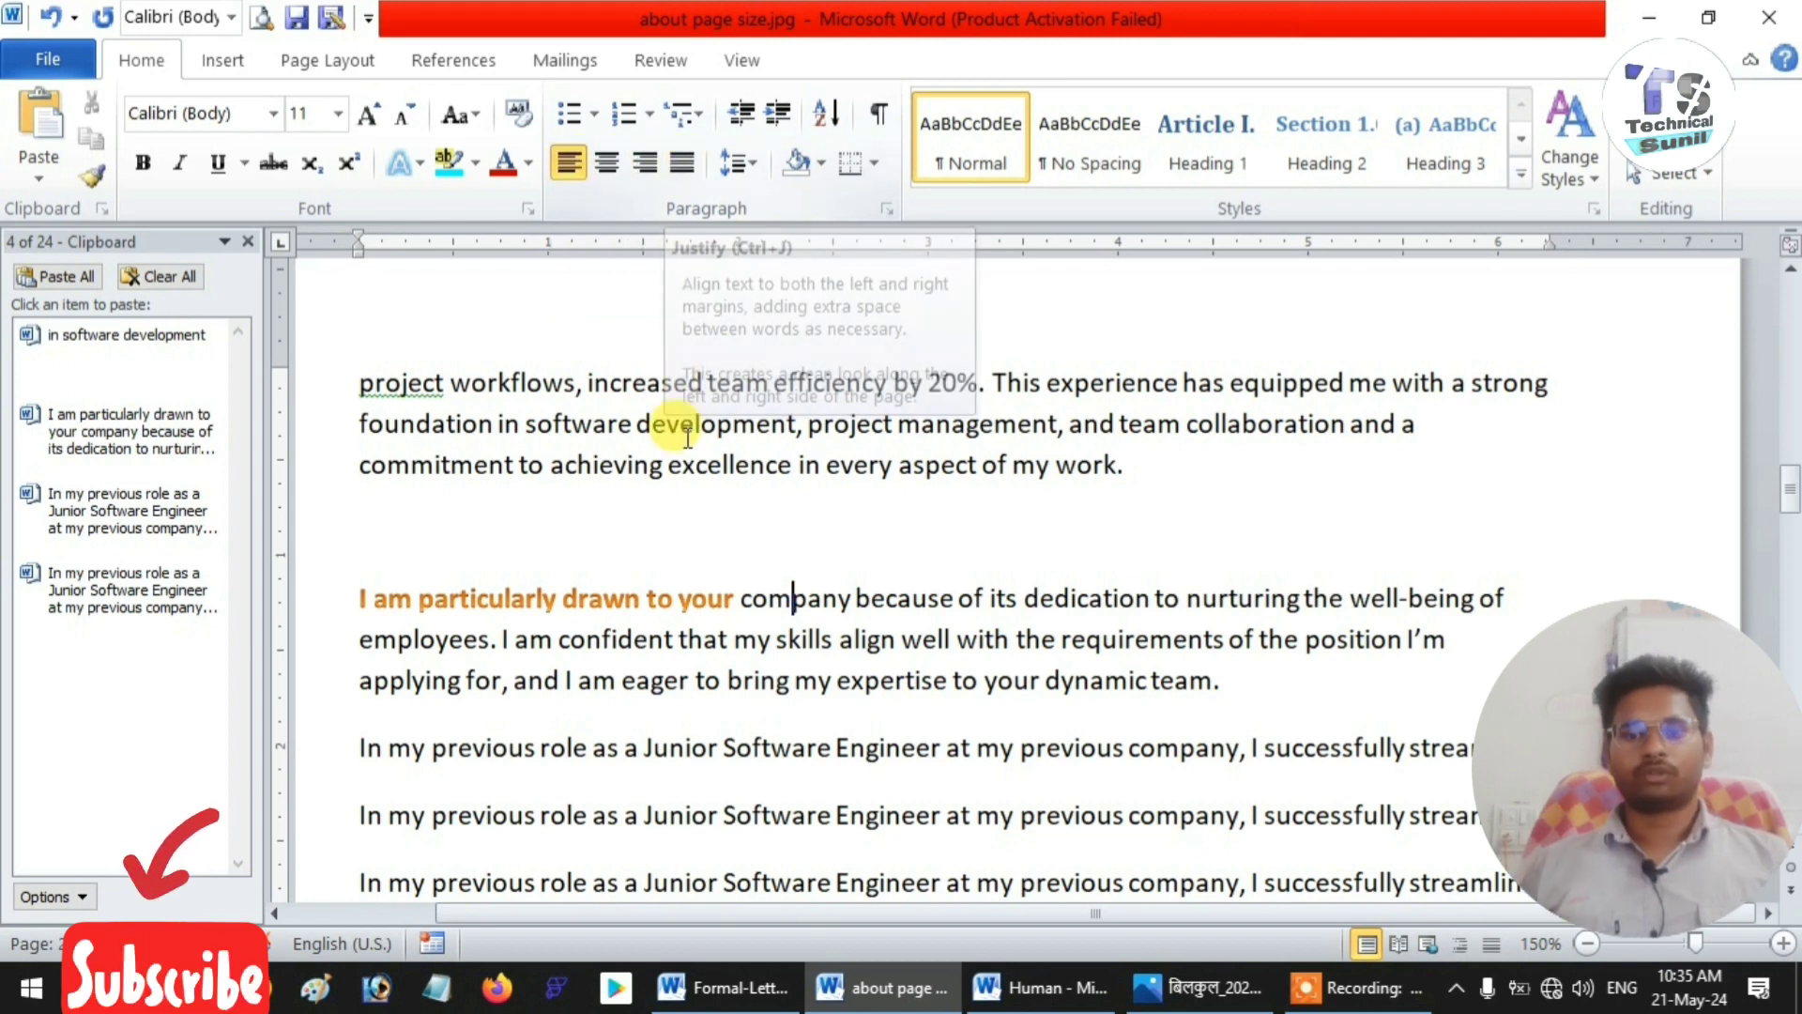
scroll(663, 644, down, 1)
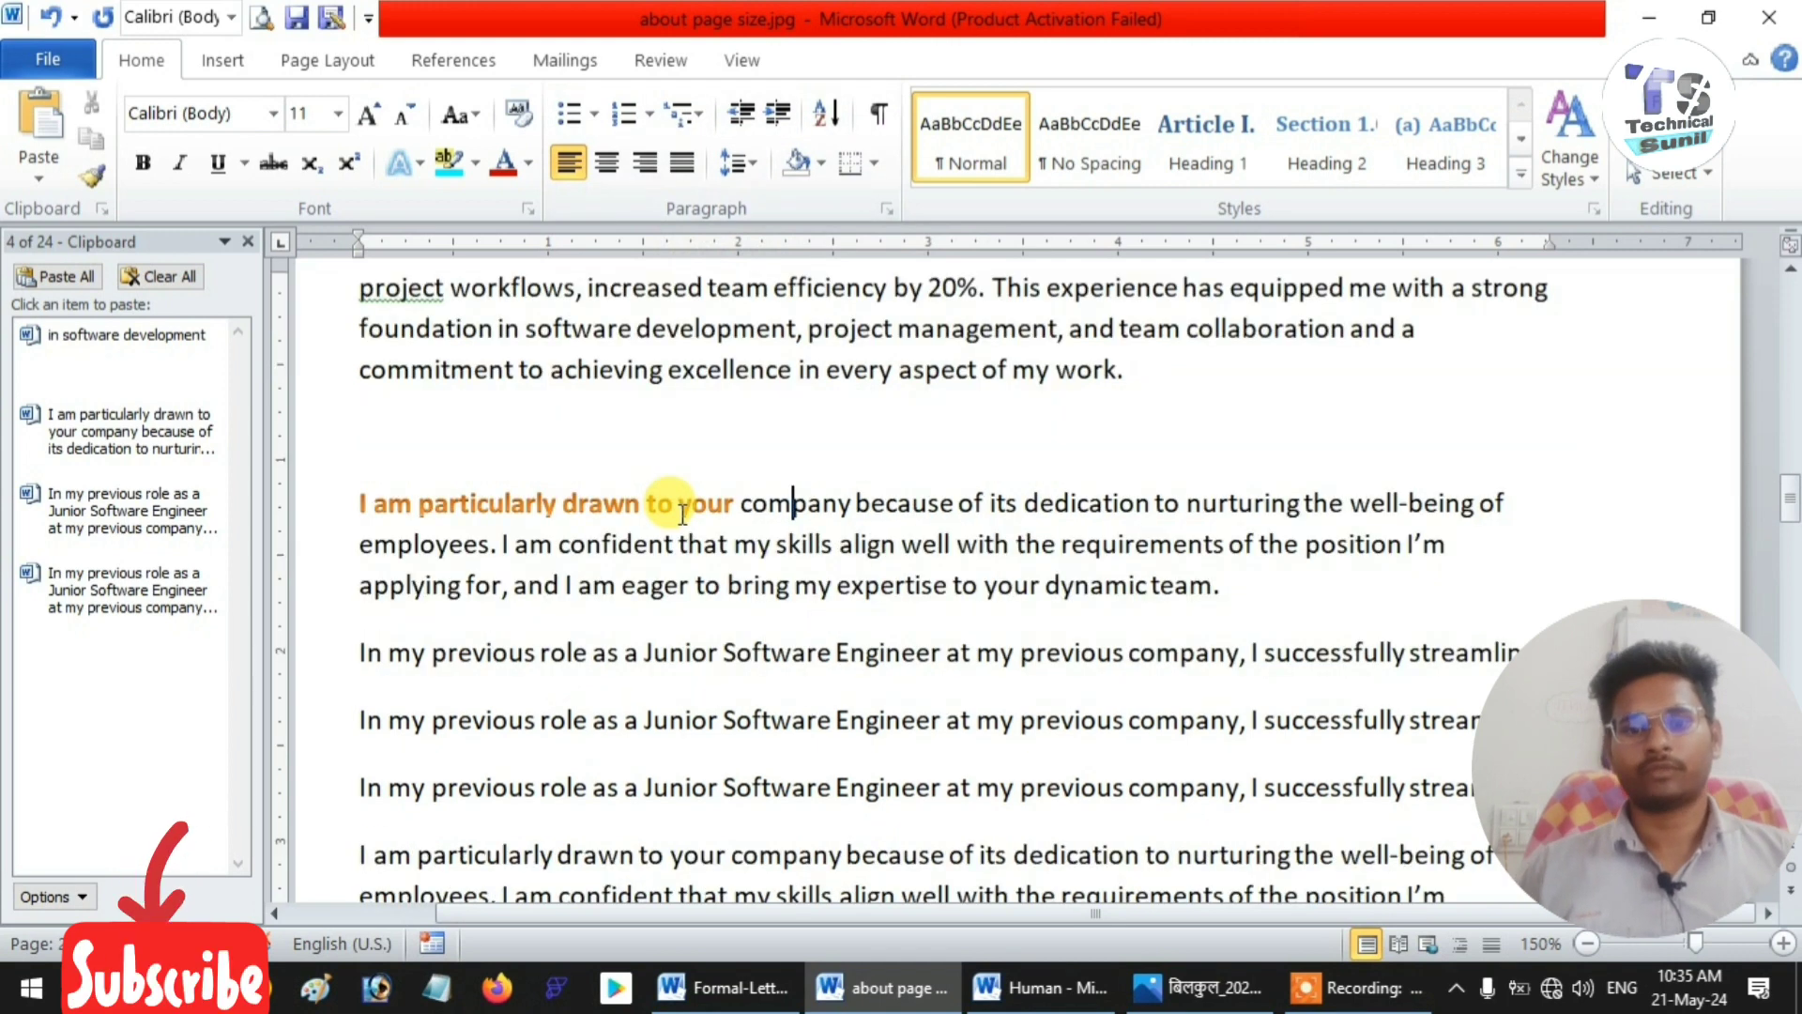
scroll(1030, 531, up, 1)
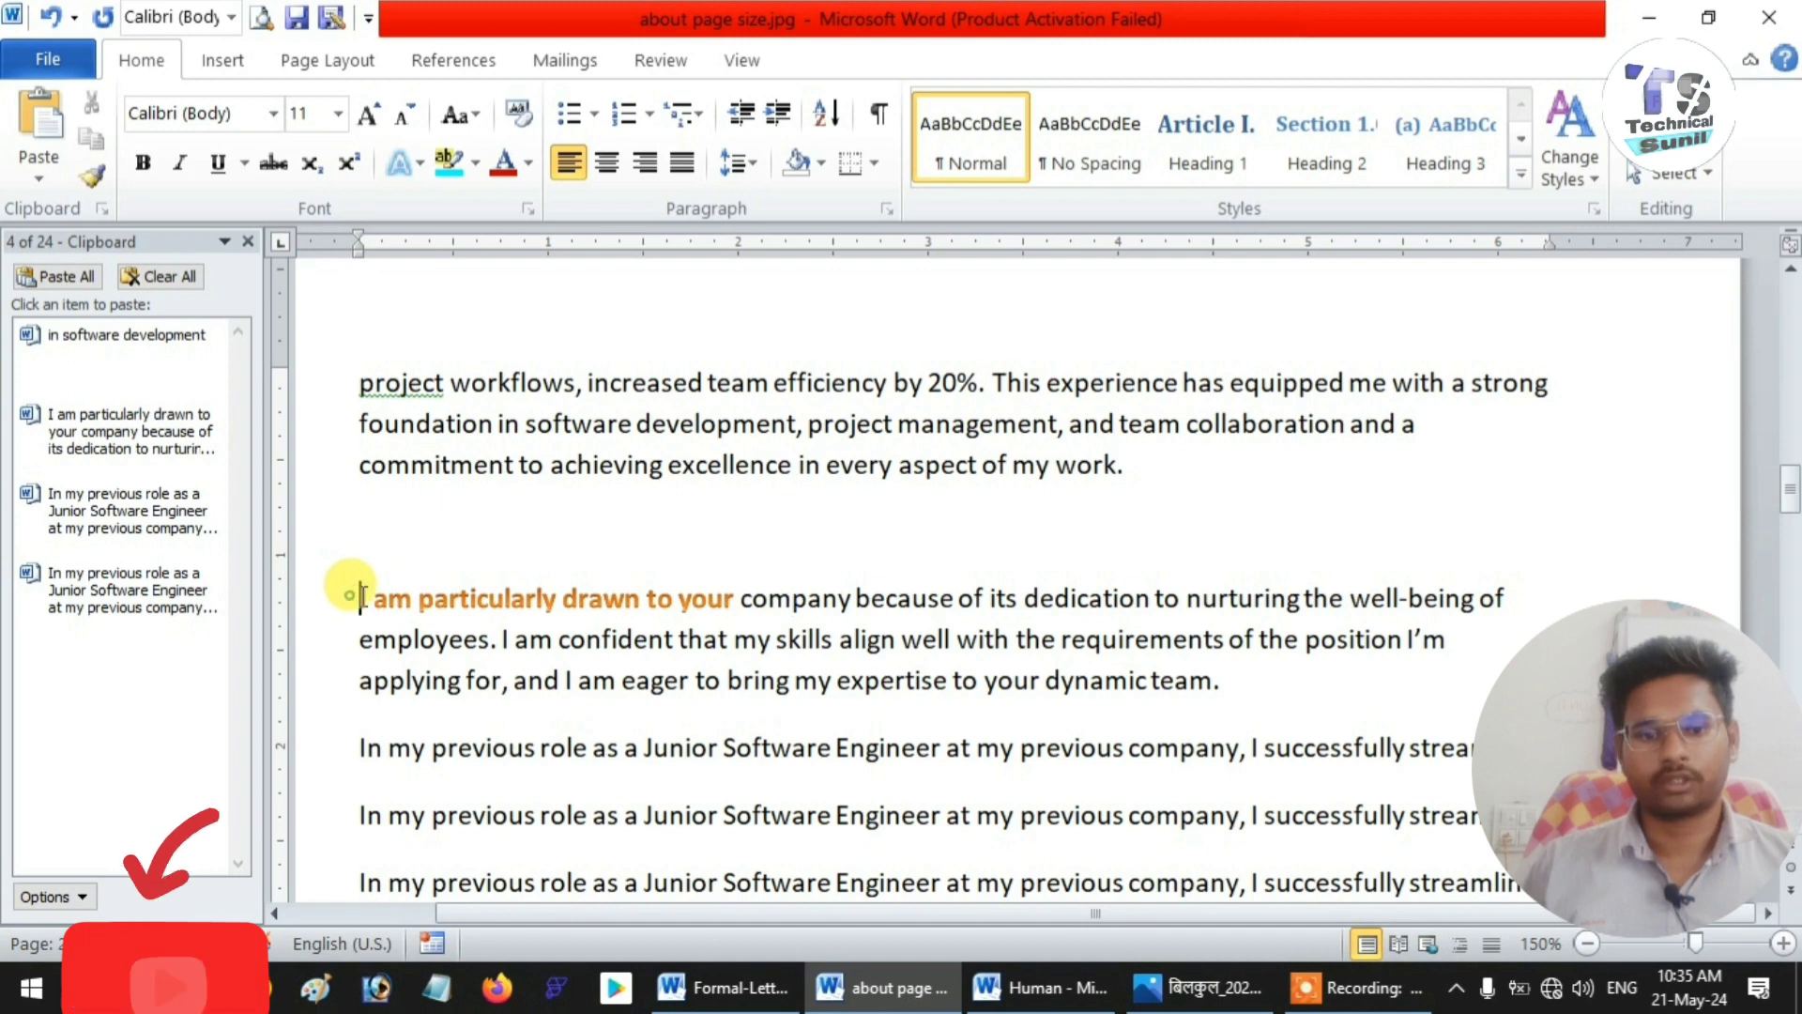
mouse_move(355, 598)
mouse_down()
mouse_move(1086, 603)
mouse_move(1230, 681)
mouse_up()
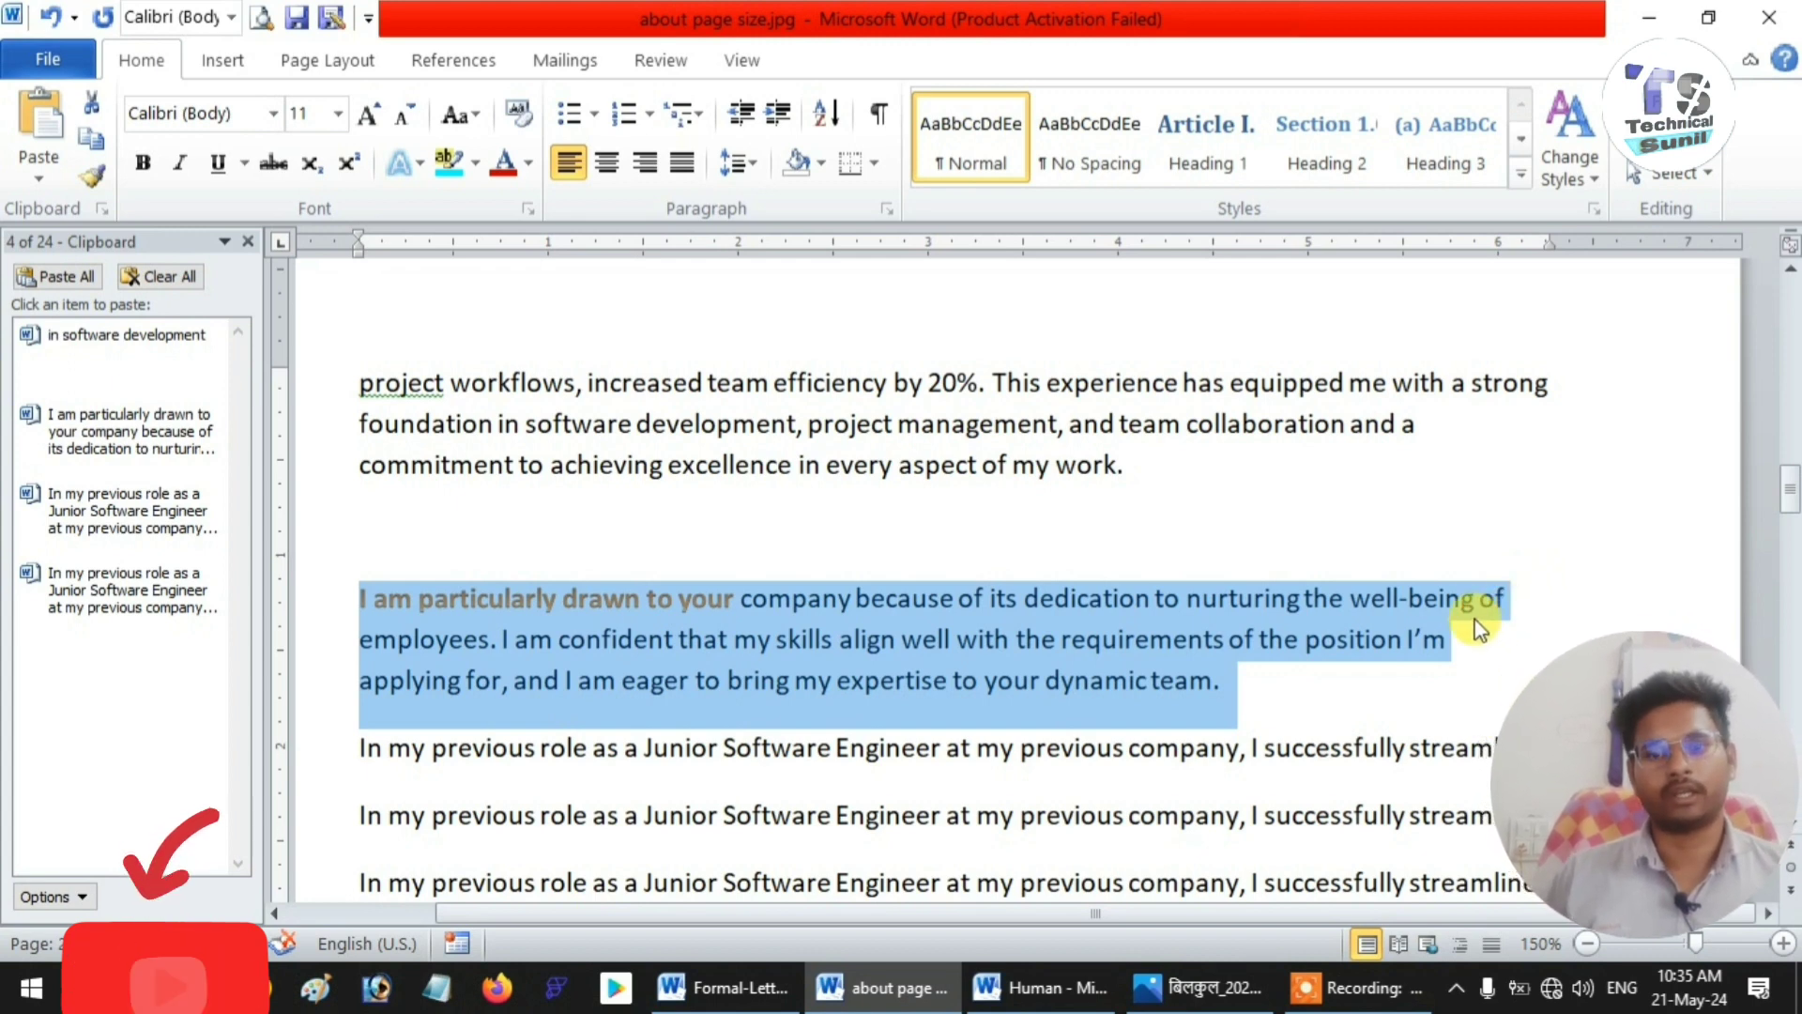
click(609, 162)
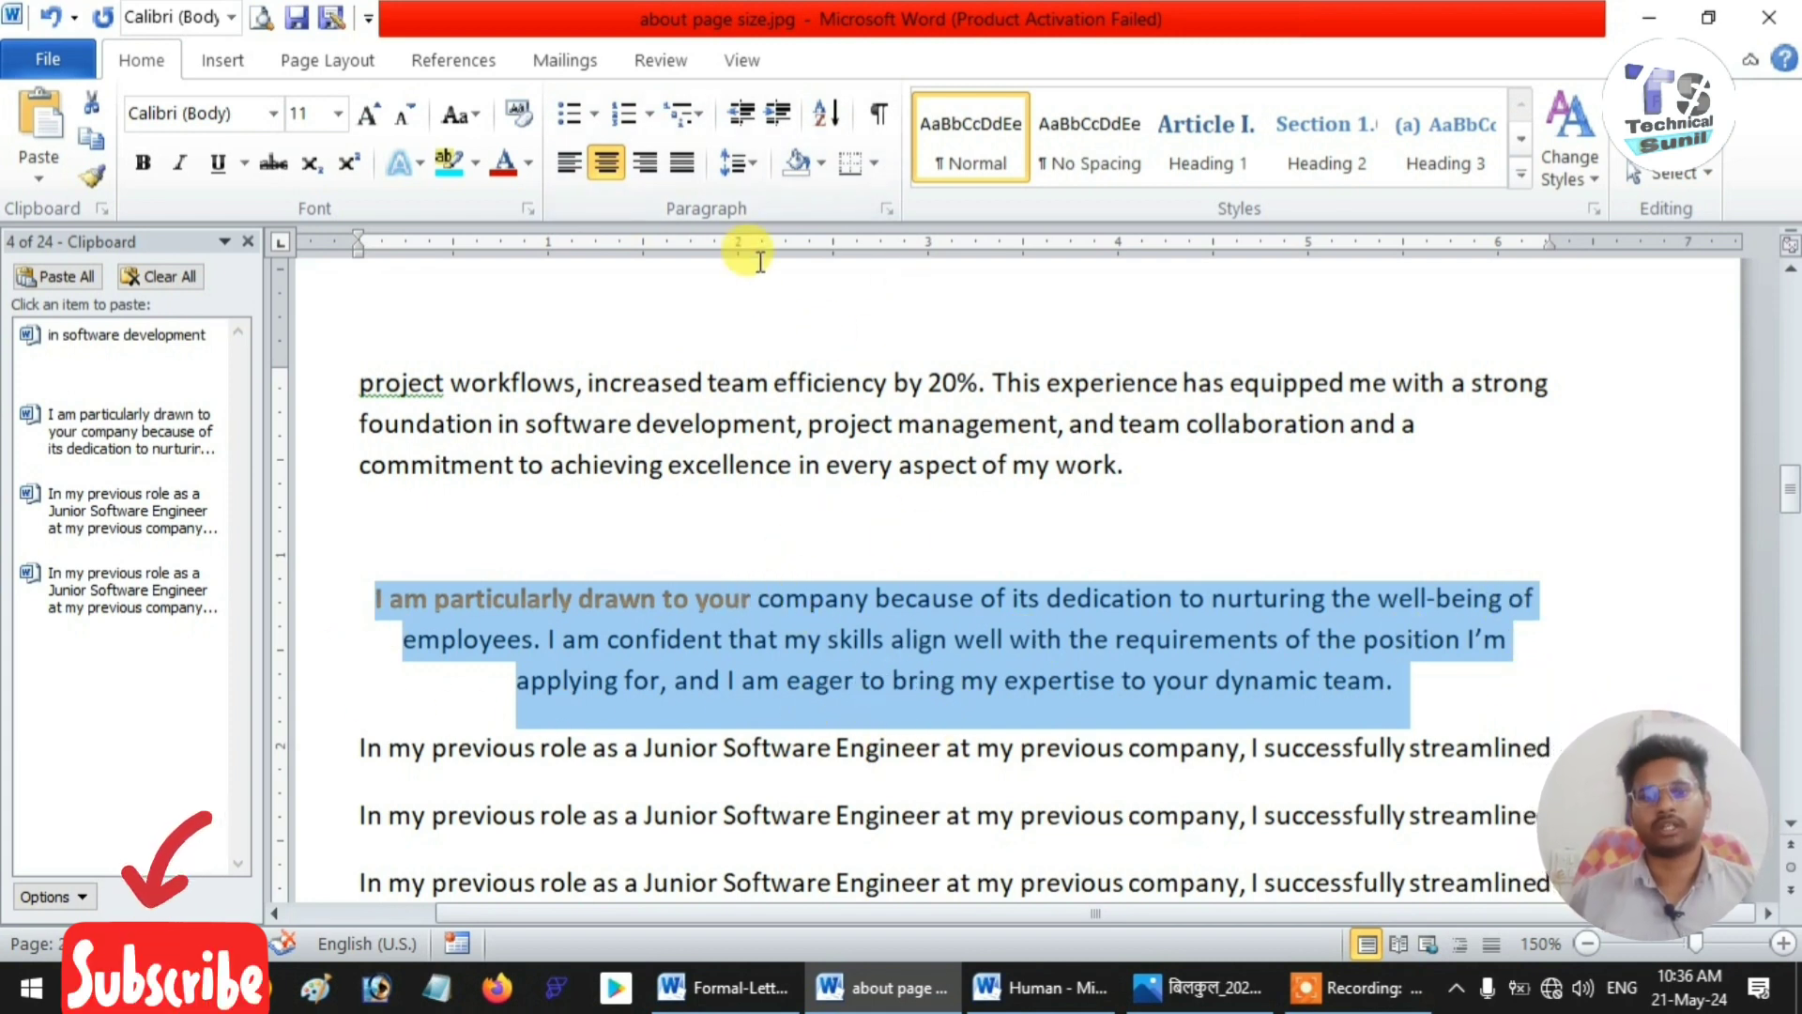
click(656, 165)
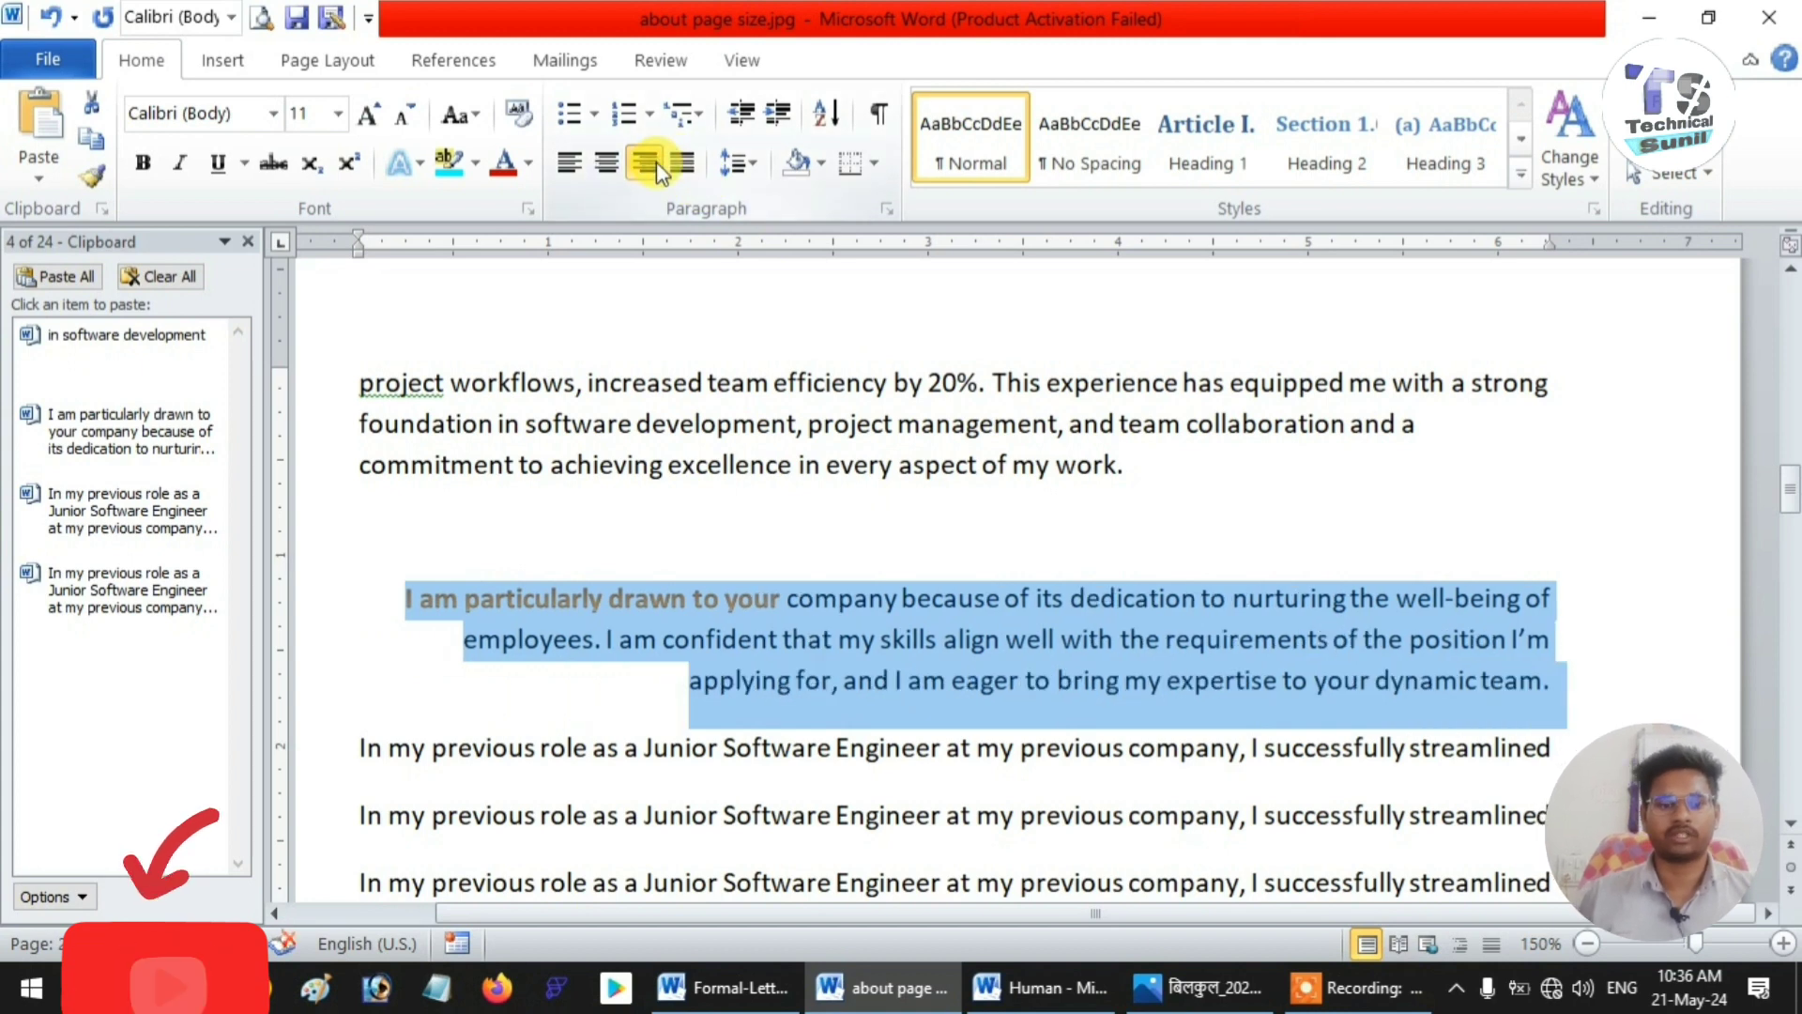
- Check the line ends of the right-aligned paragraph that begins with the orange "I am particularly drawn to your"
click(1596, 590)
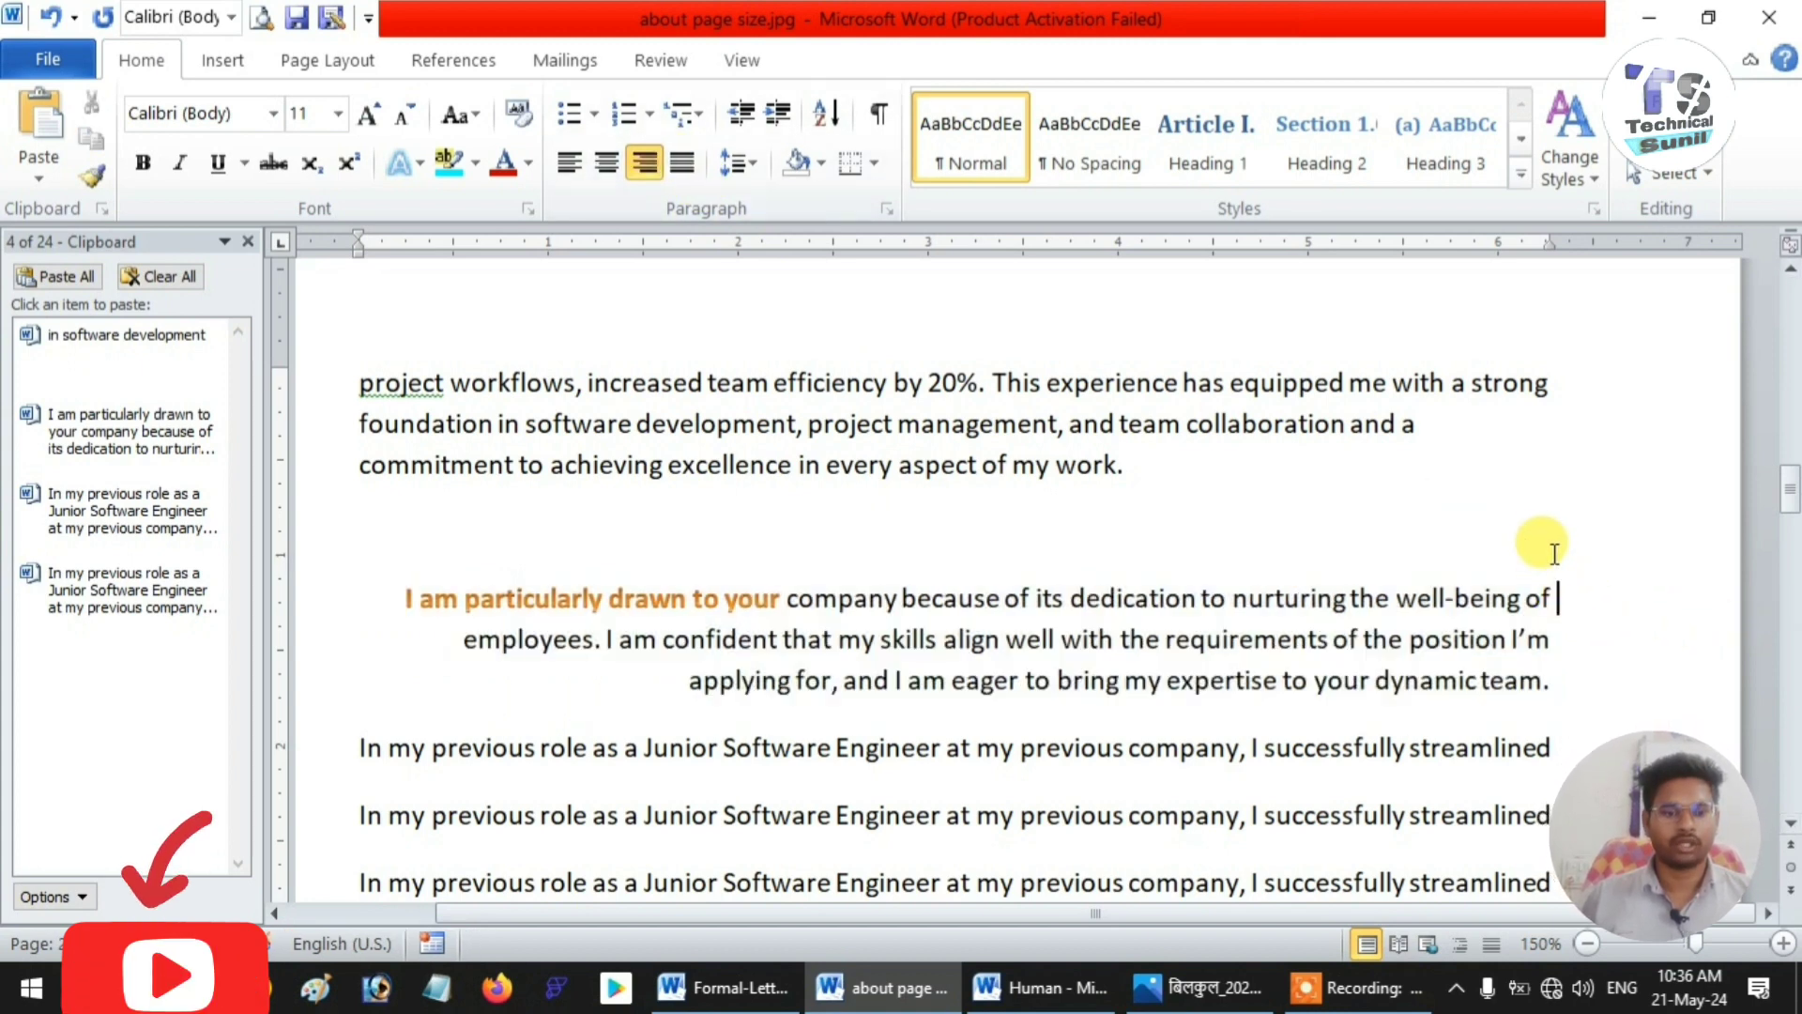
click(1575, 679)
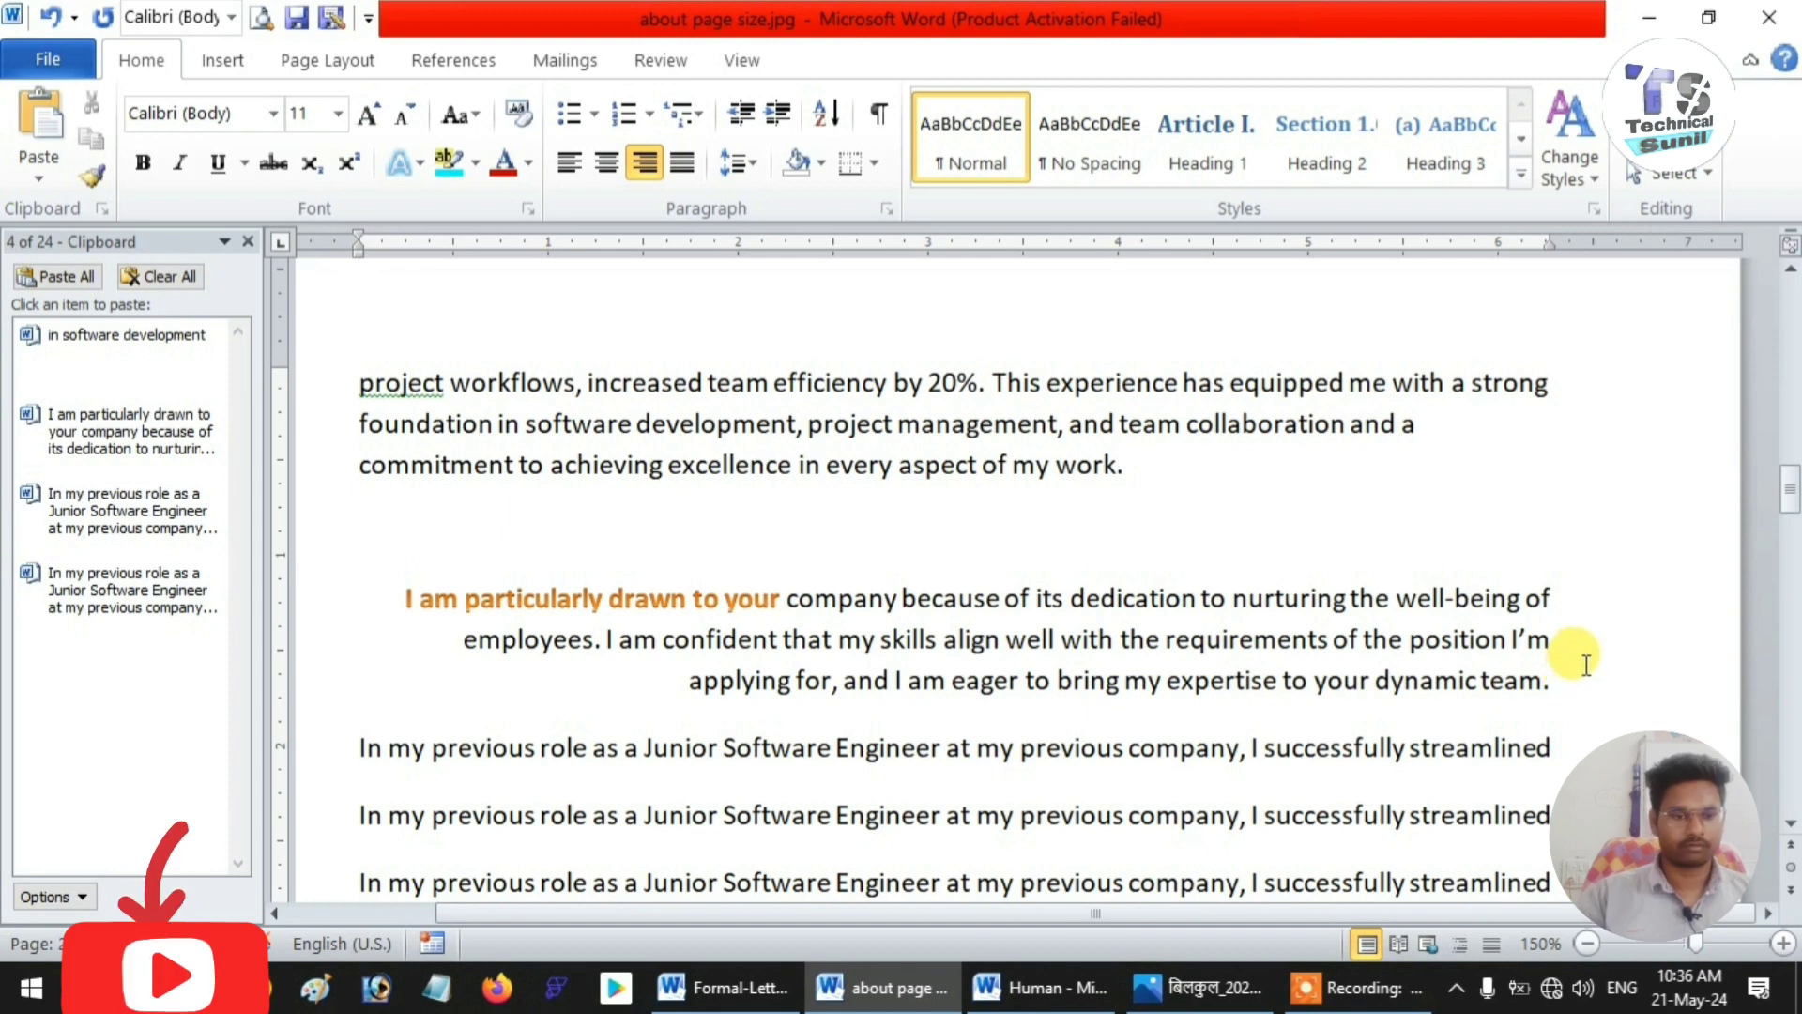
key(Right)
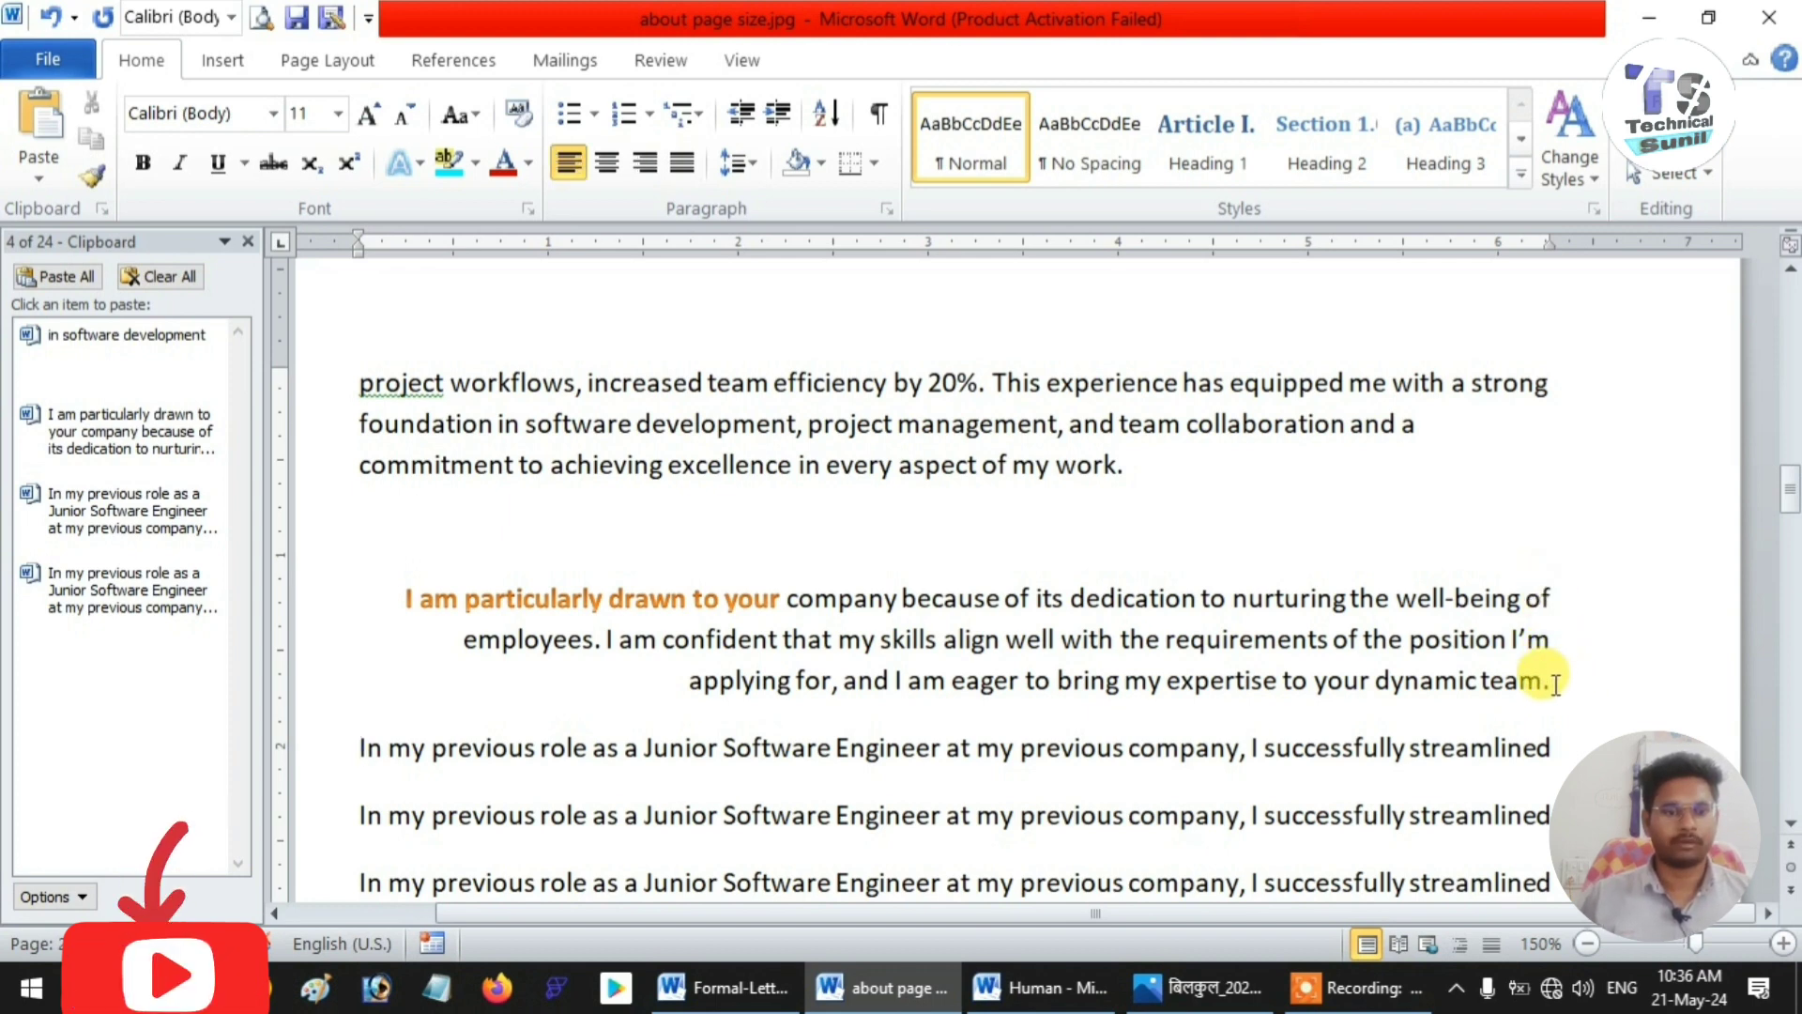
click(1558, 595)
click(1551, 637)
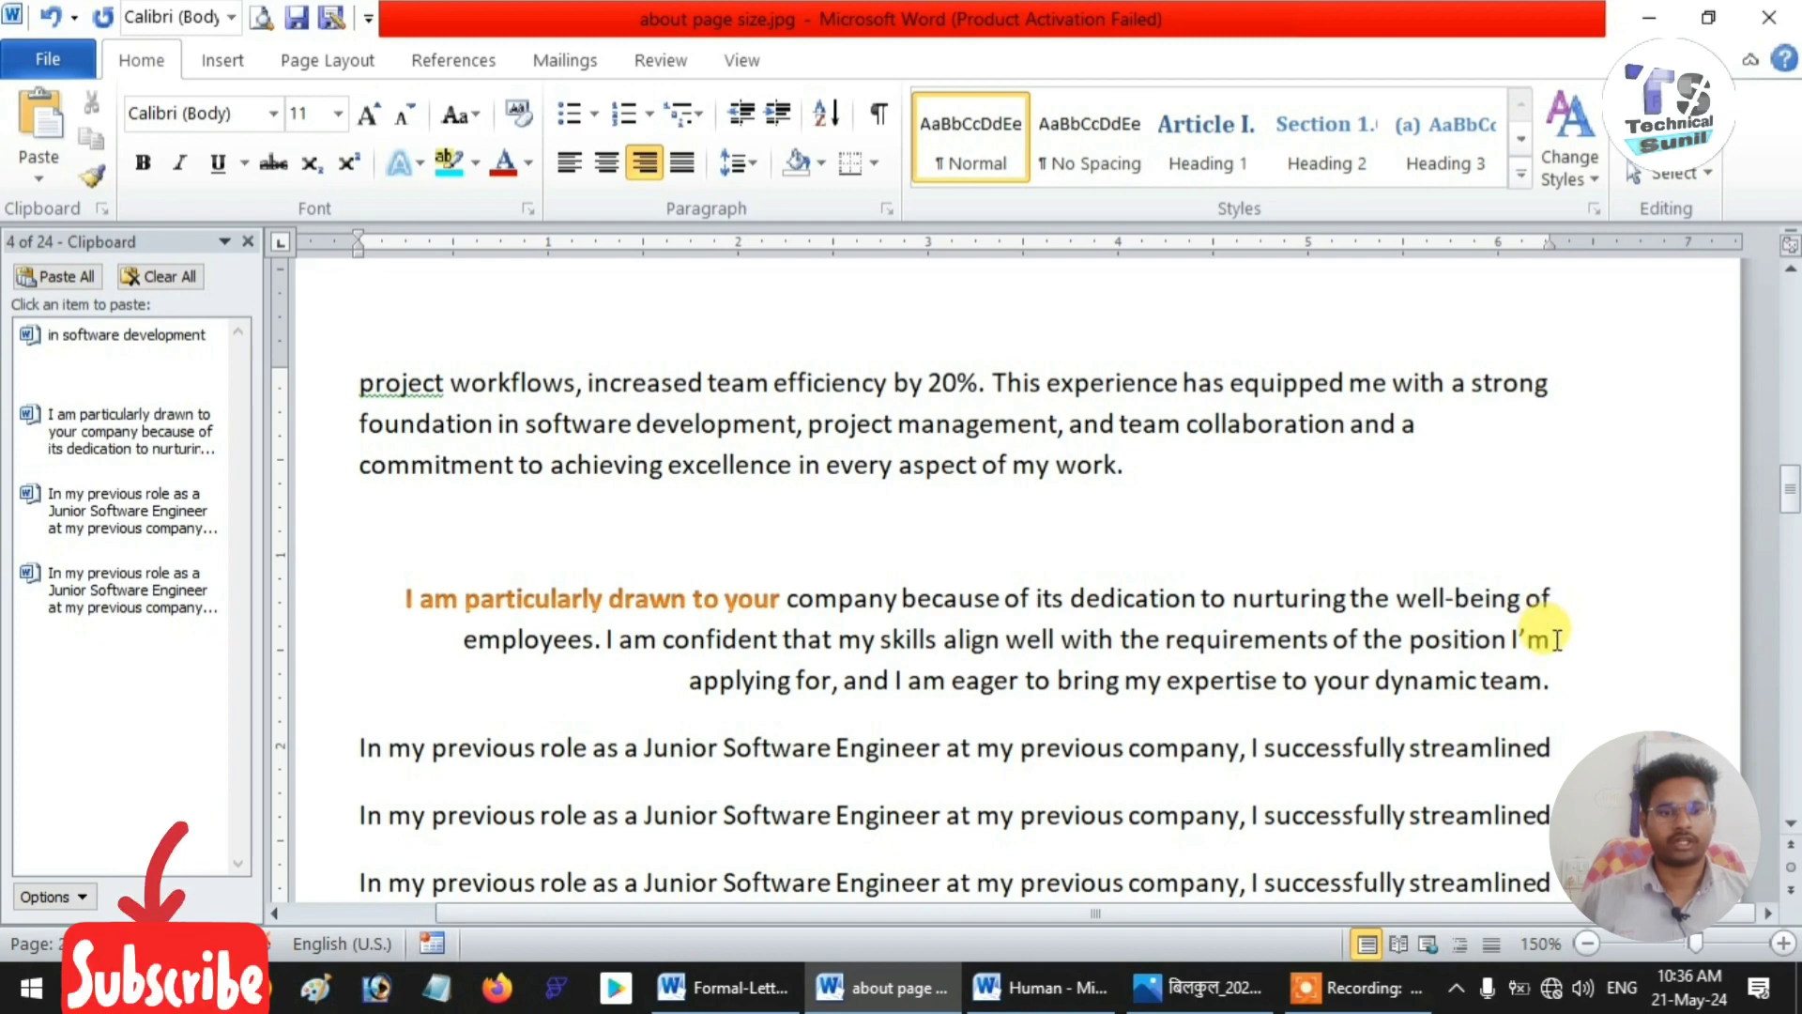
drag(1551, 683, 389, 608)
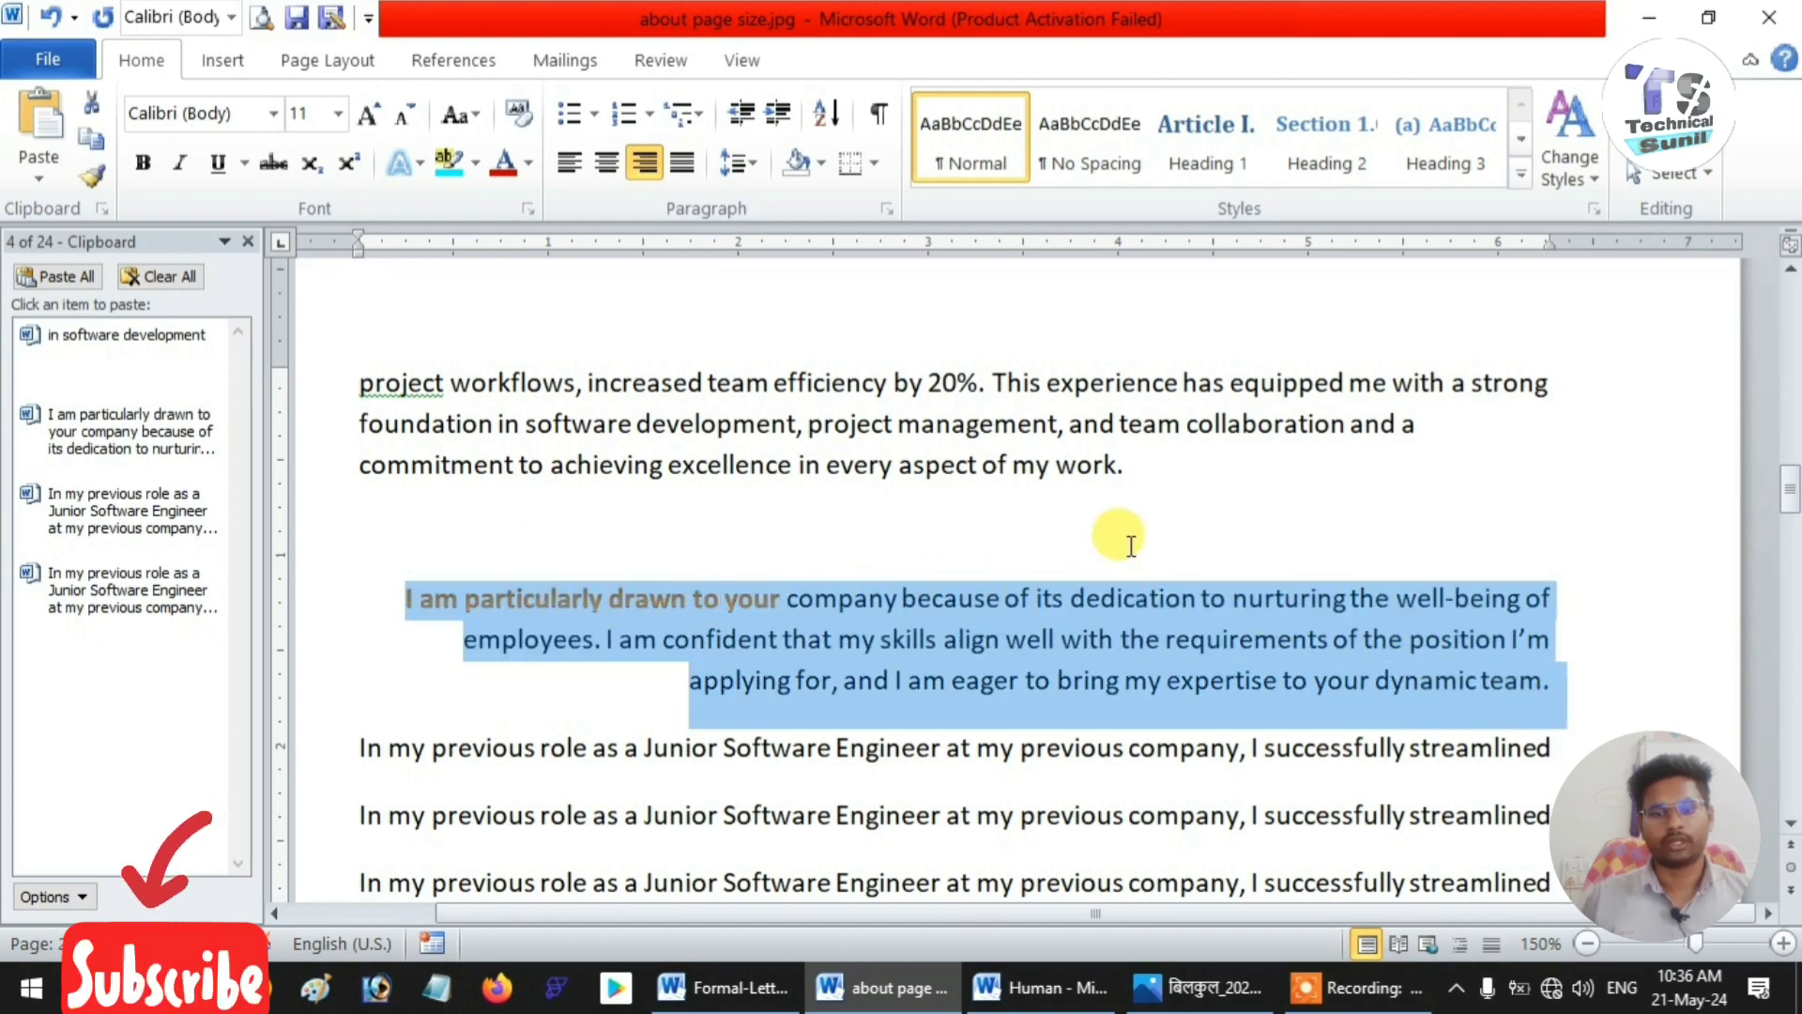
- Right-align the bold paragraph beginning "In my previous role", switch it to centred, and justify it
scroll(1127, 531, down, 5)
scroll(531, 474, down, 2)
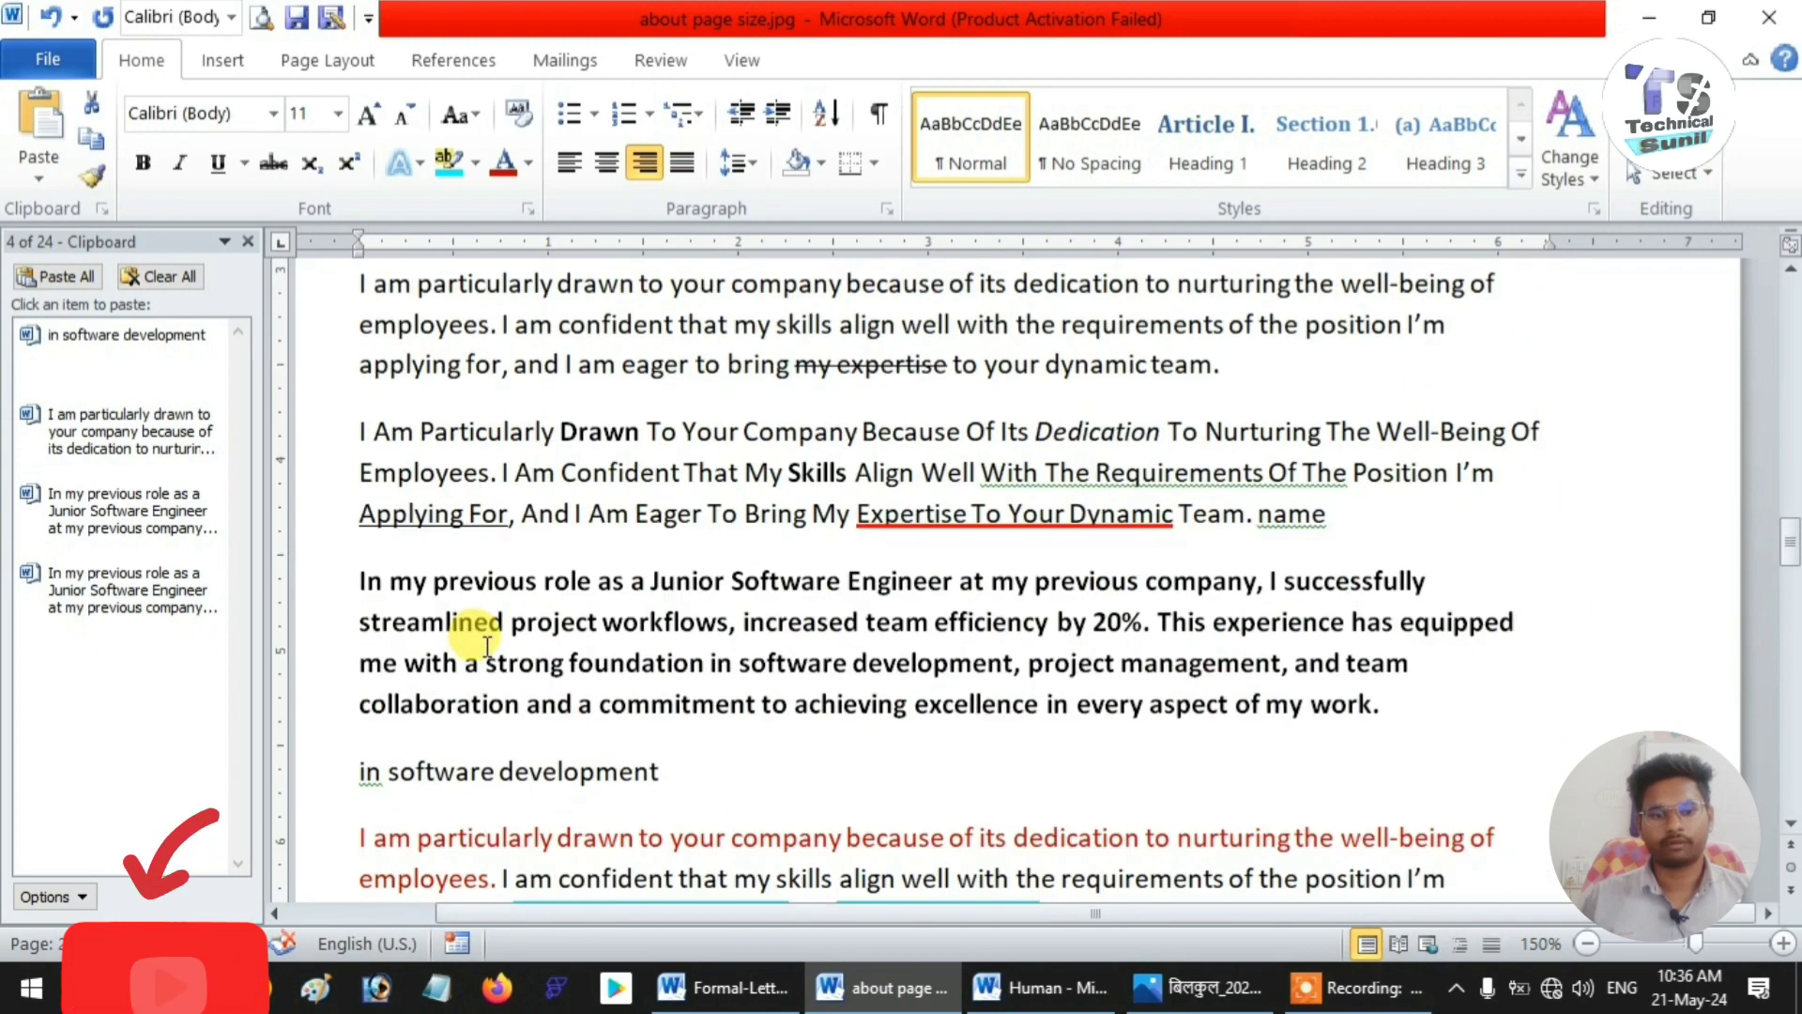
drag(357, 577, 1533, 684)
click(644, 161)
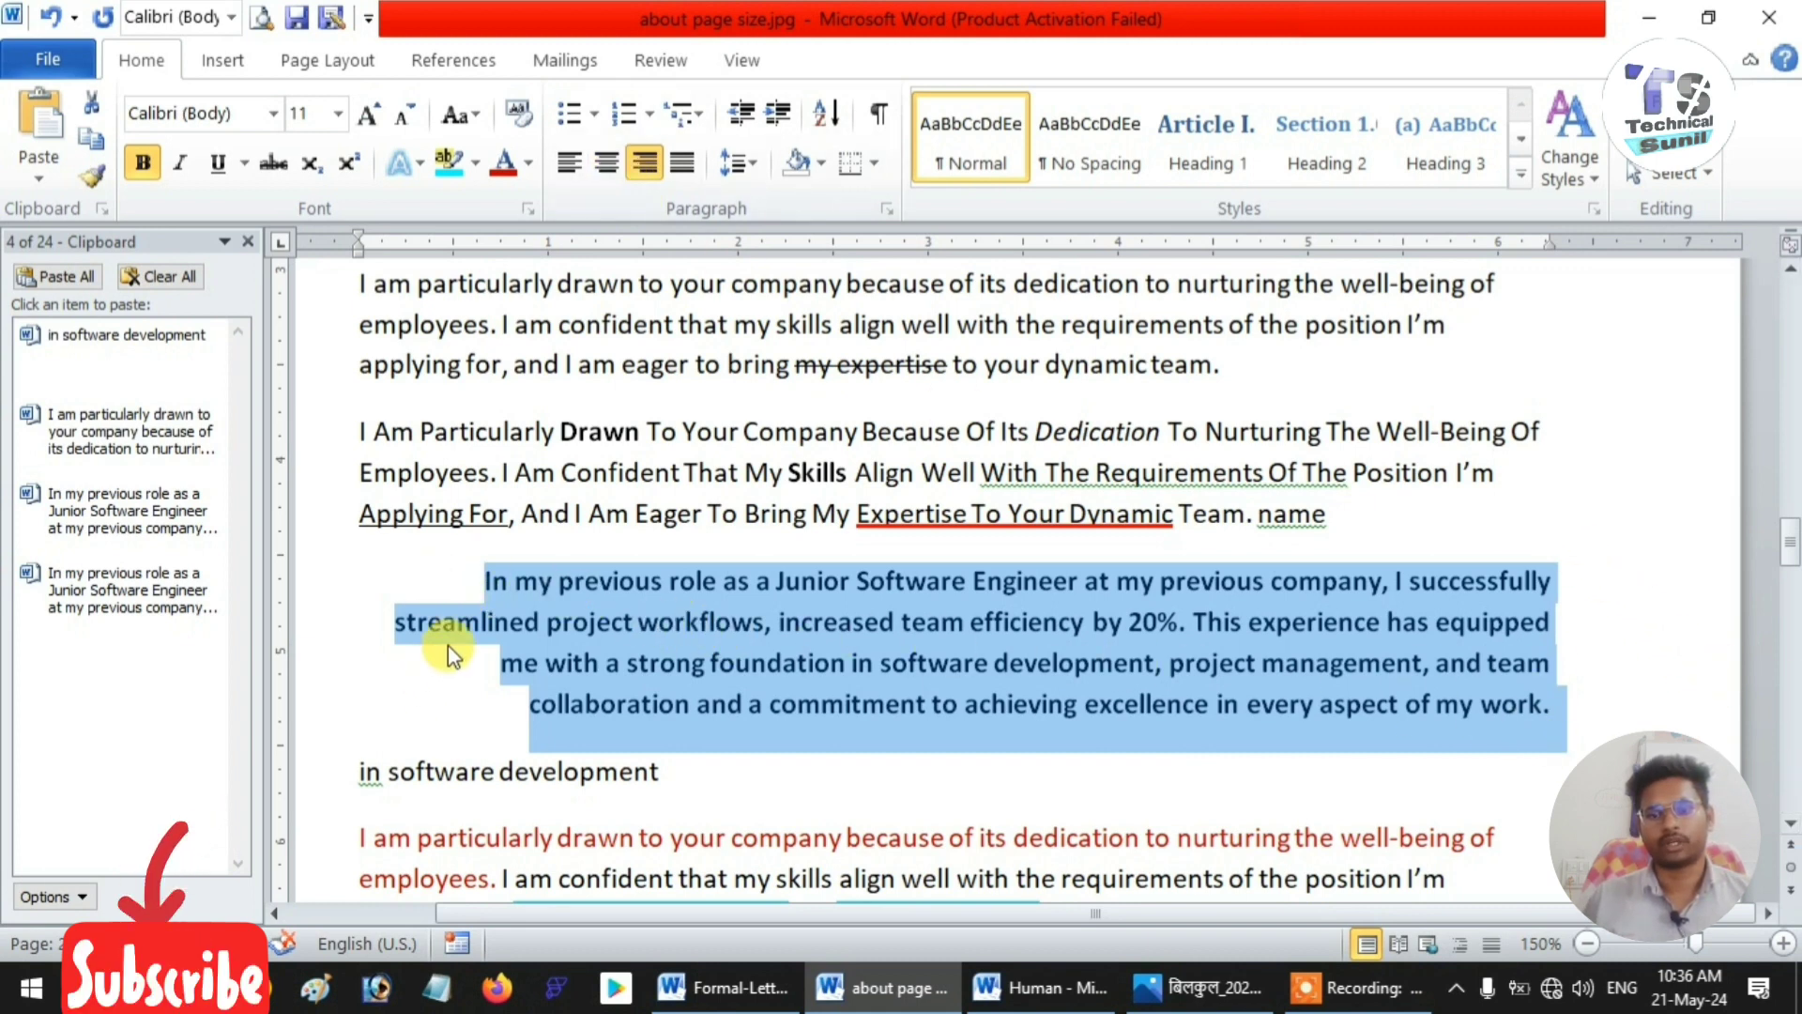
click(604, 163)
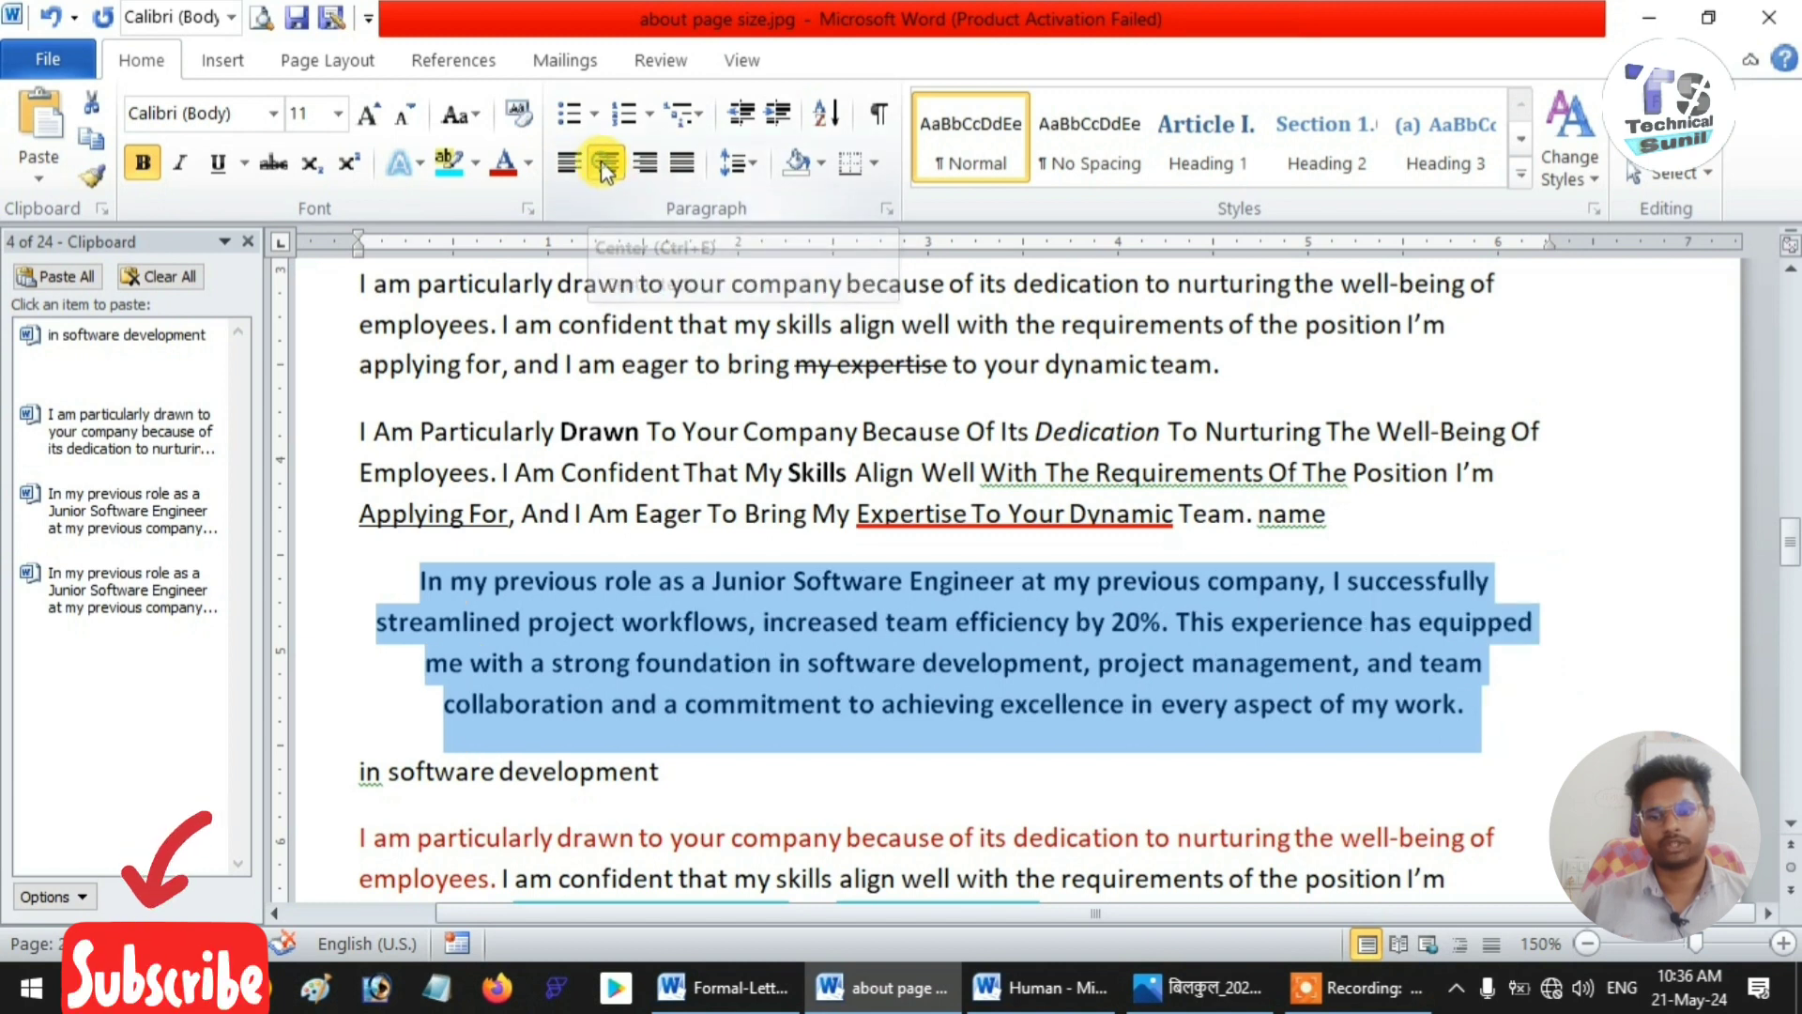
click(679, 166)
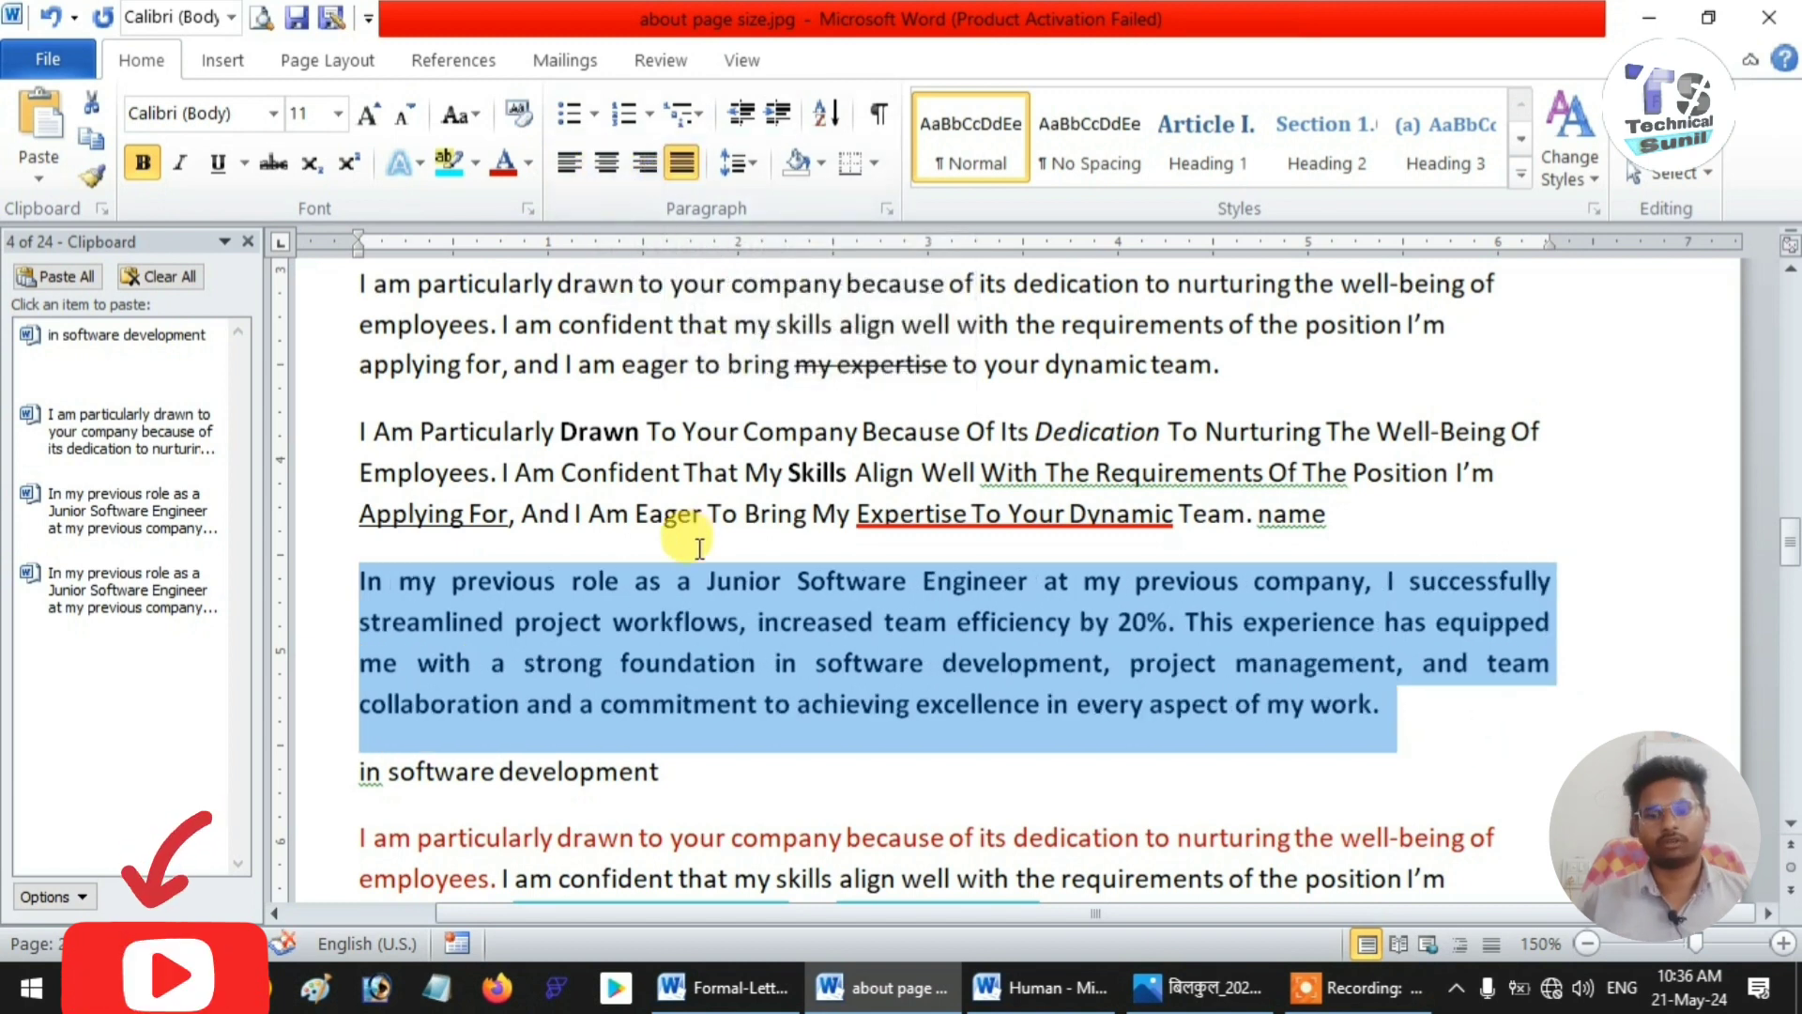
click(650, 622)
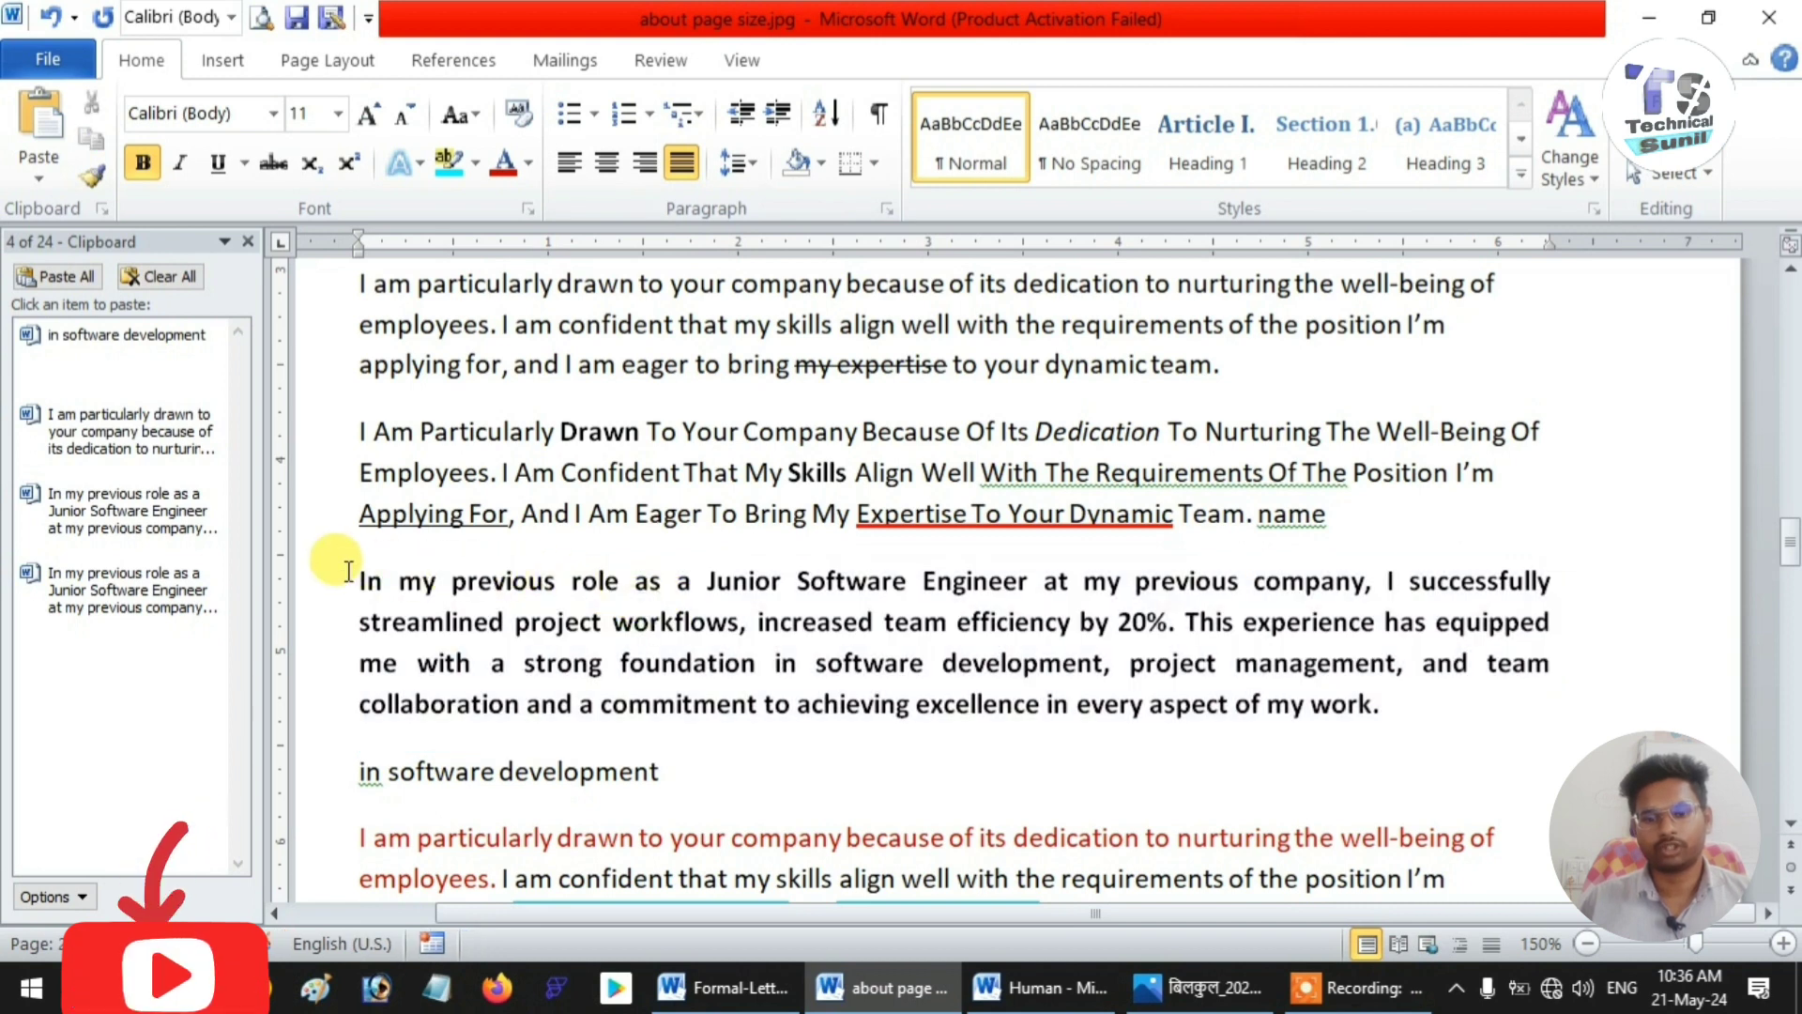
- Centre the whole bold paragraph beginning "In my previous role as a Junior Software Engineer"
drag(350, 578, 1416, 704)
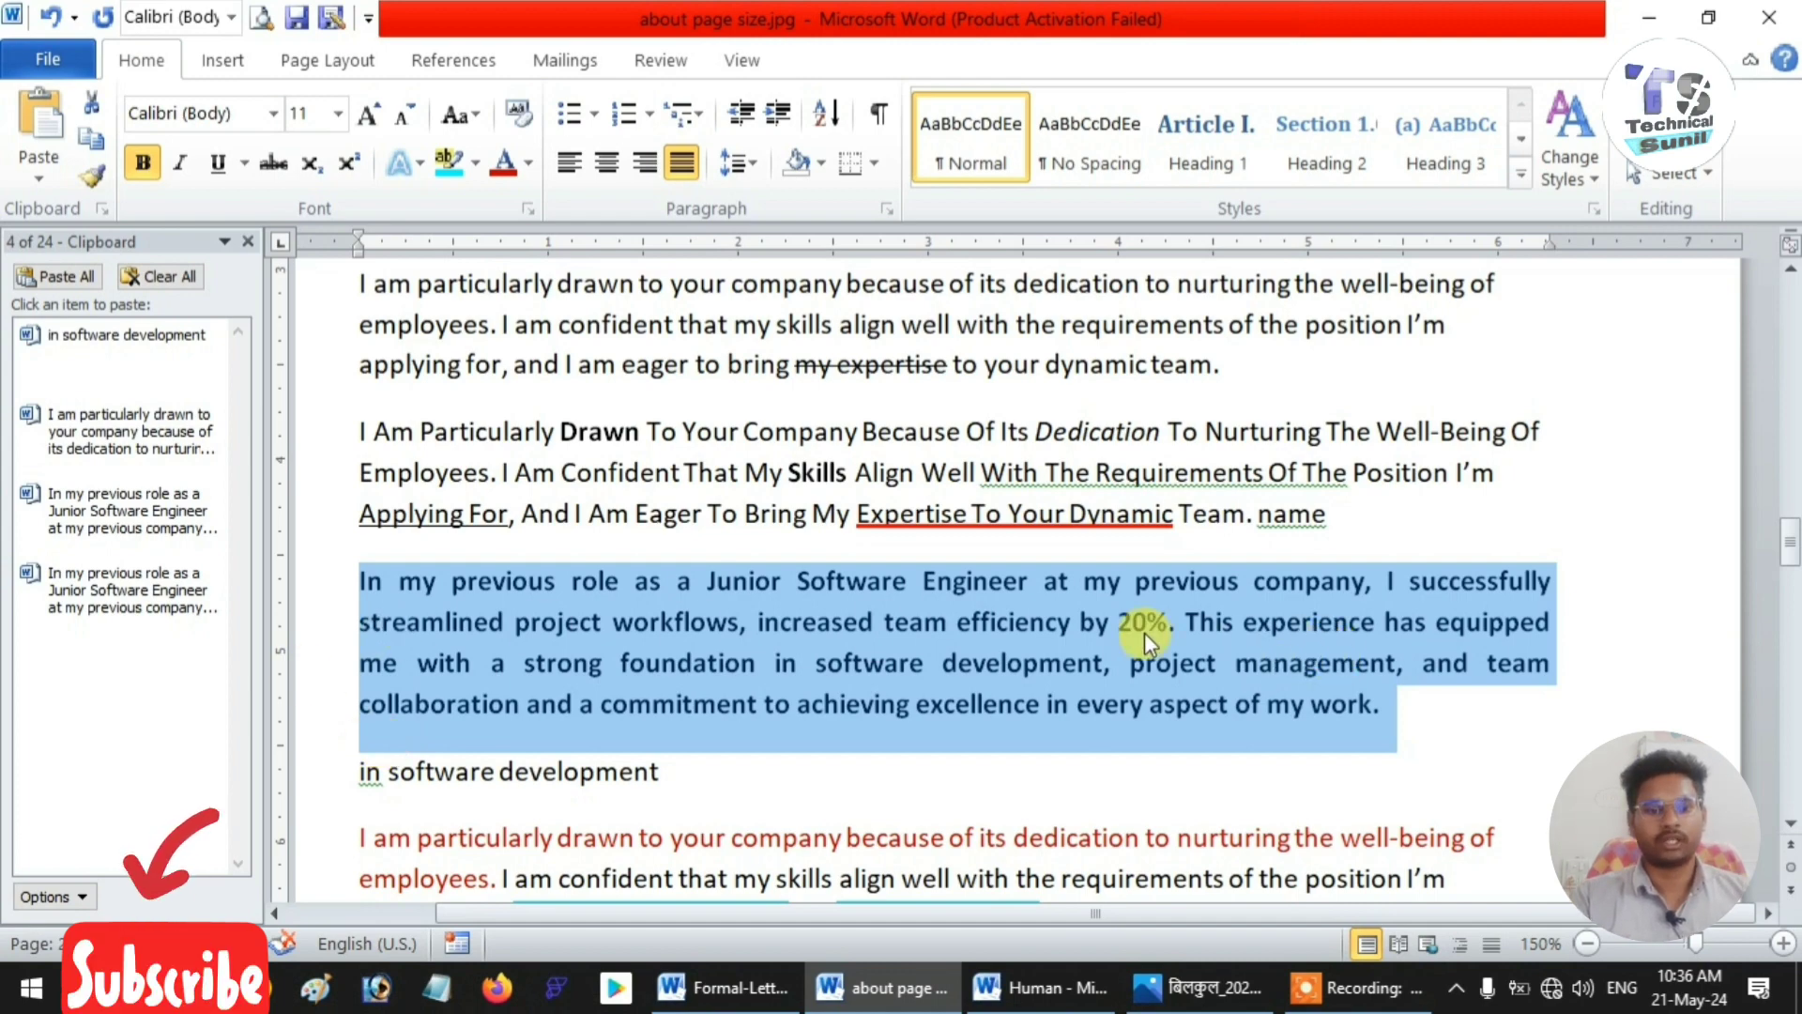
scroll(1145, 632, down, 2)
scroll(1089, 610, up, 2)
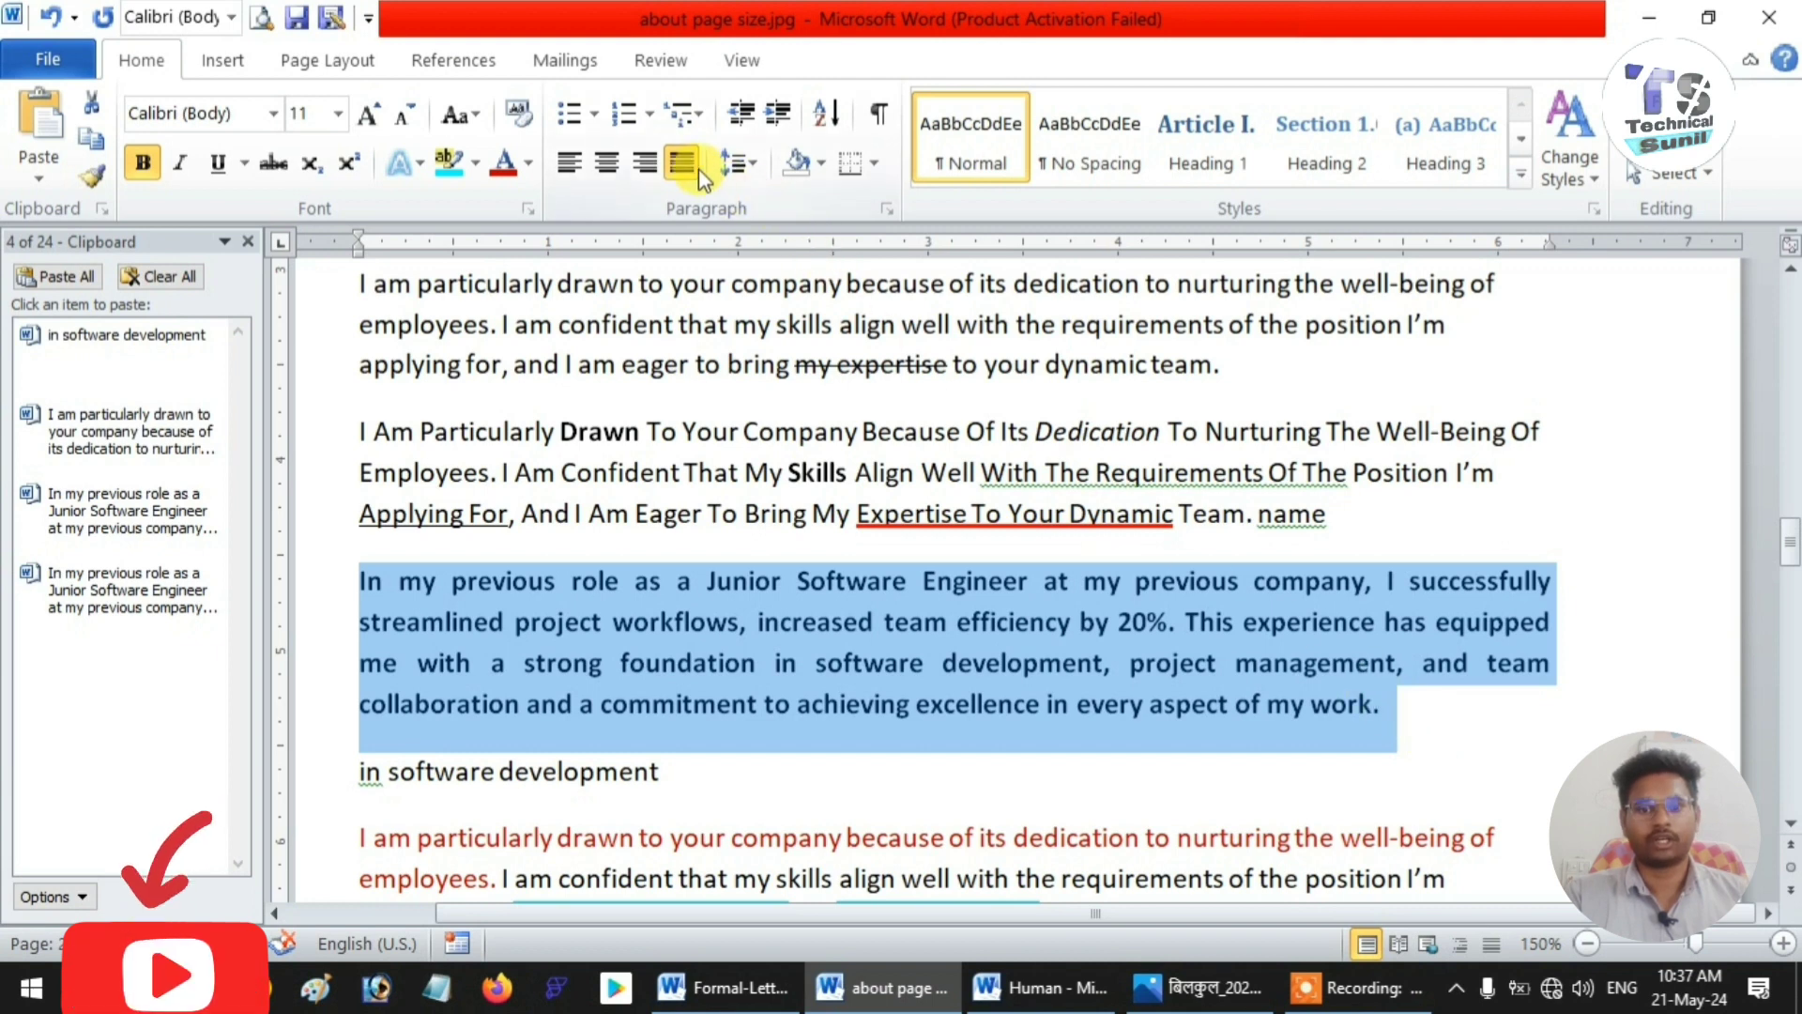
click(607, 165)
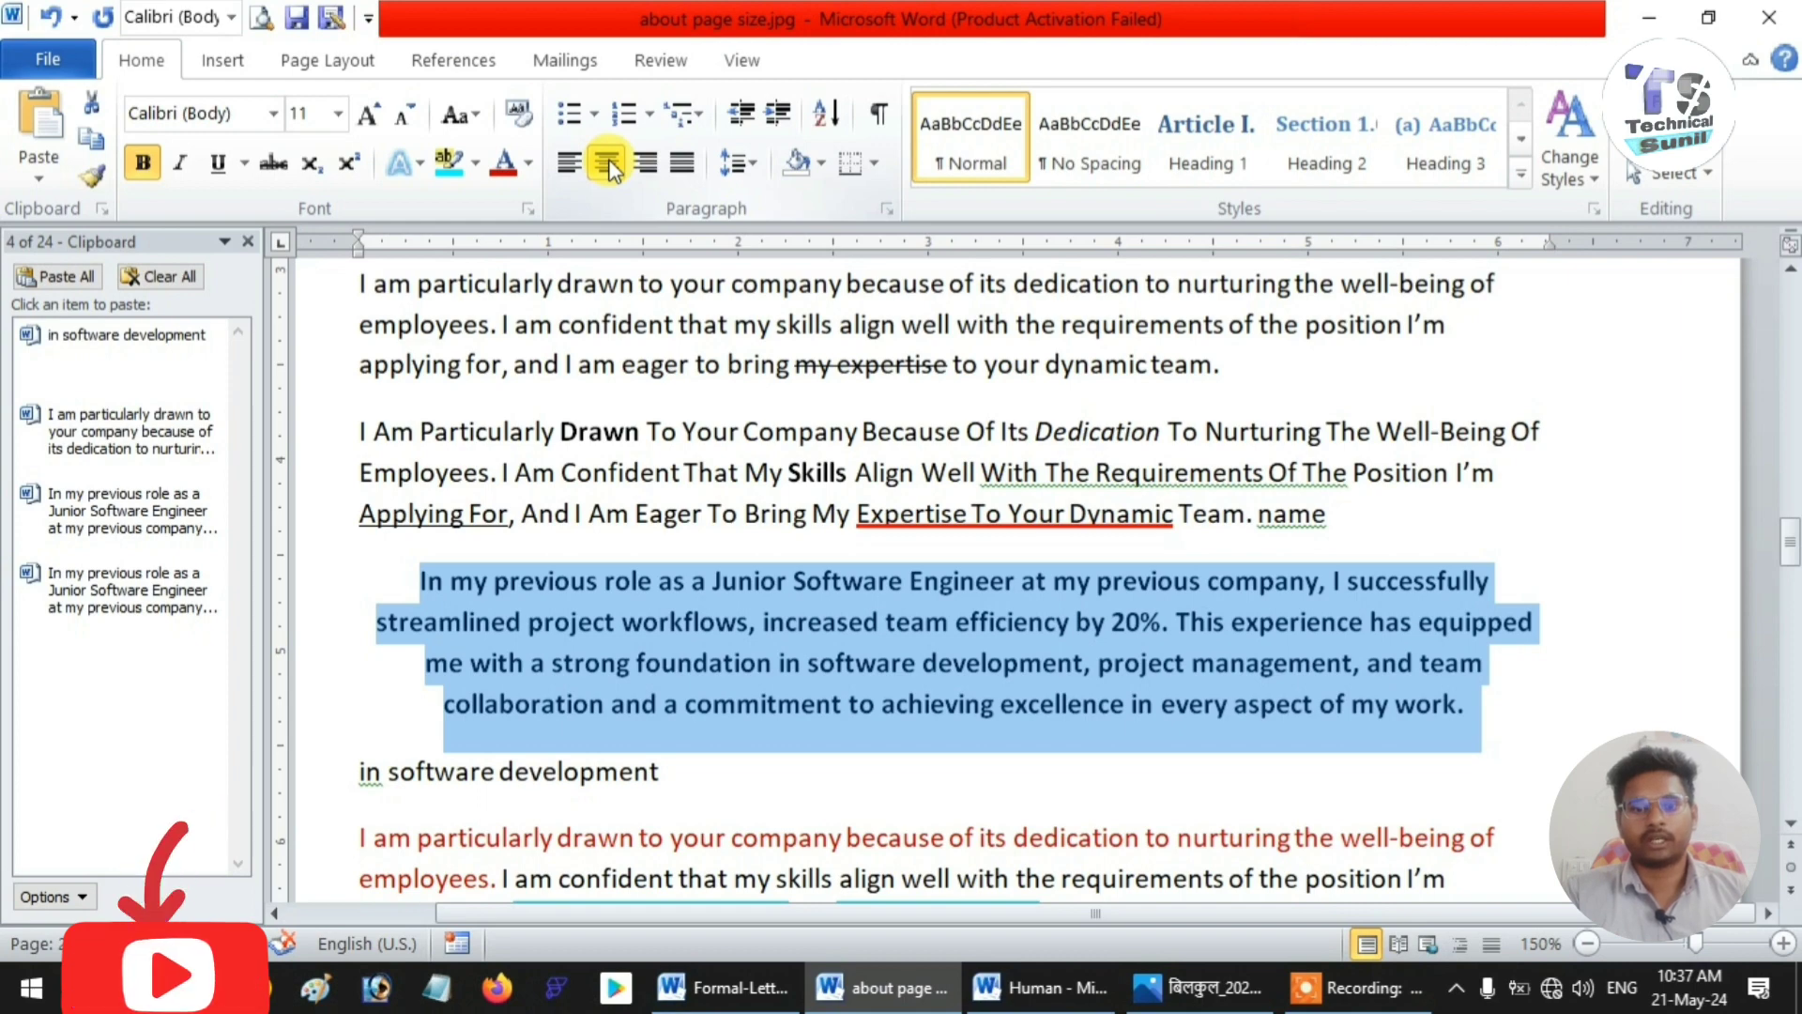
- Enter a centred "Resume" heading on the blank line above the right-aligned paragraph with the orange text
scroll(845, 324, up, 1)
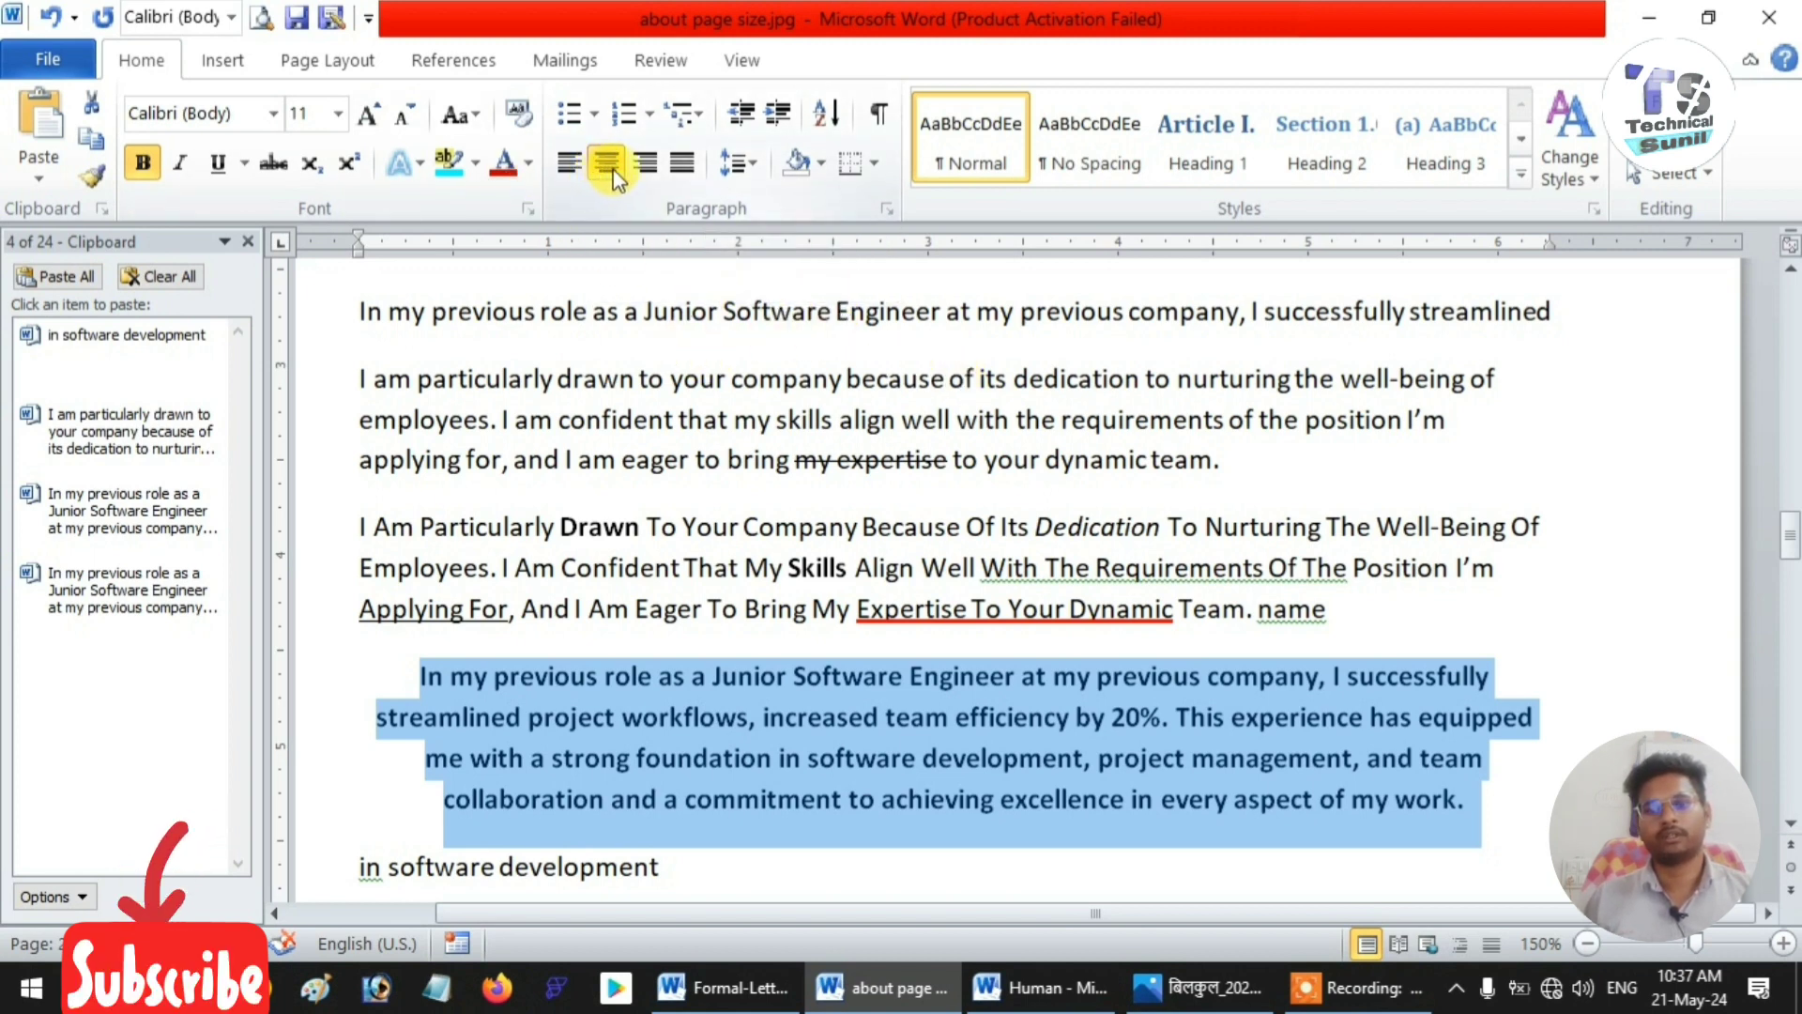
scroll(807, 310, up, 10)
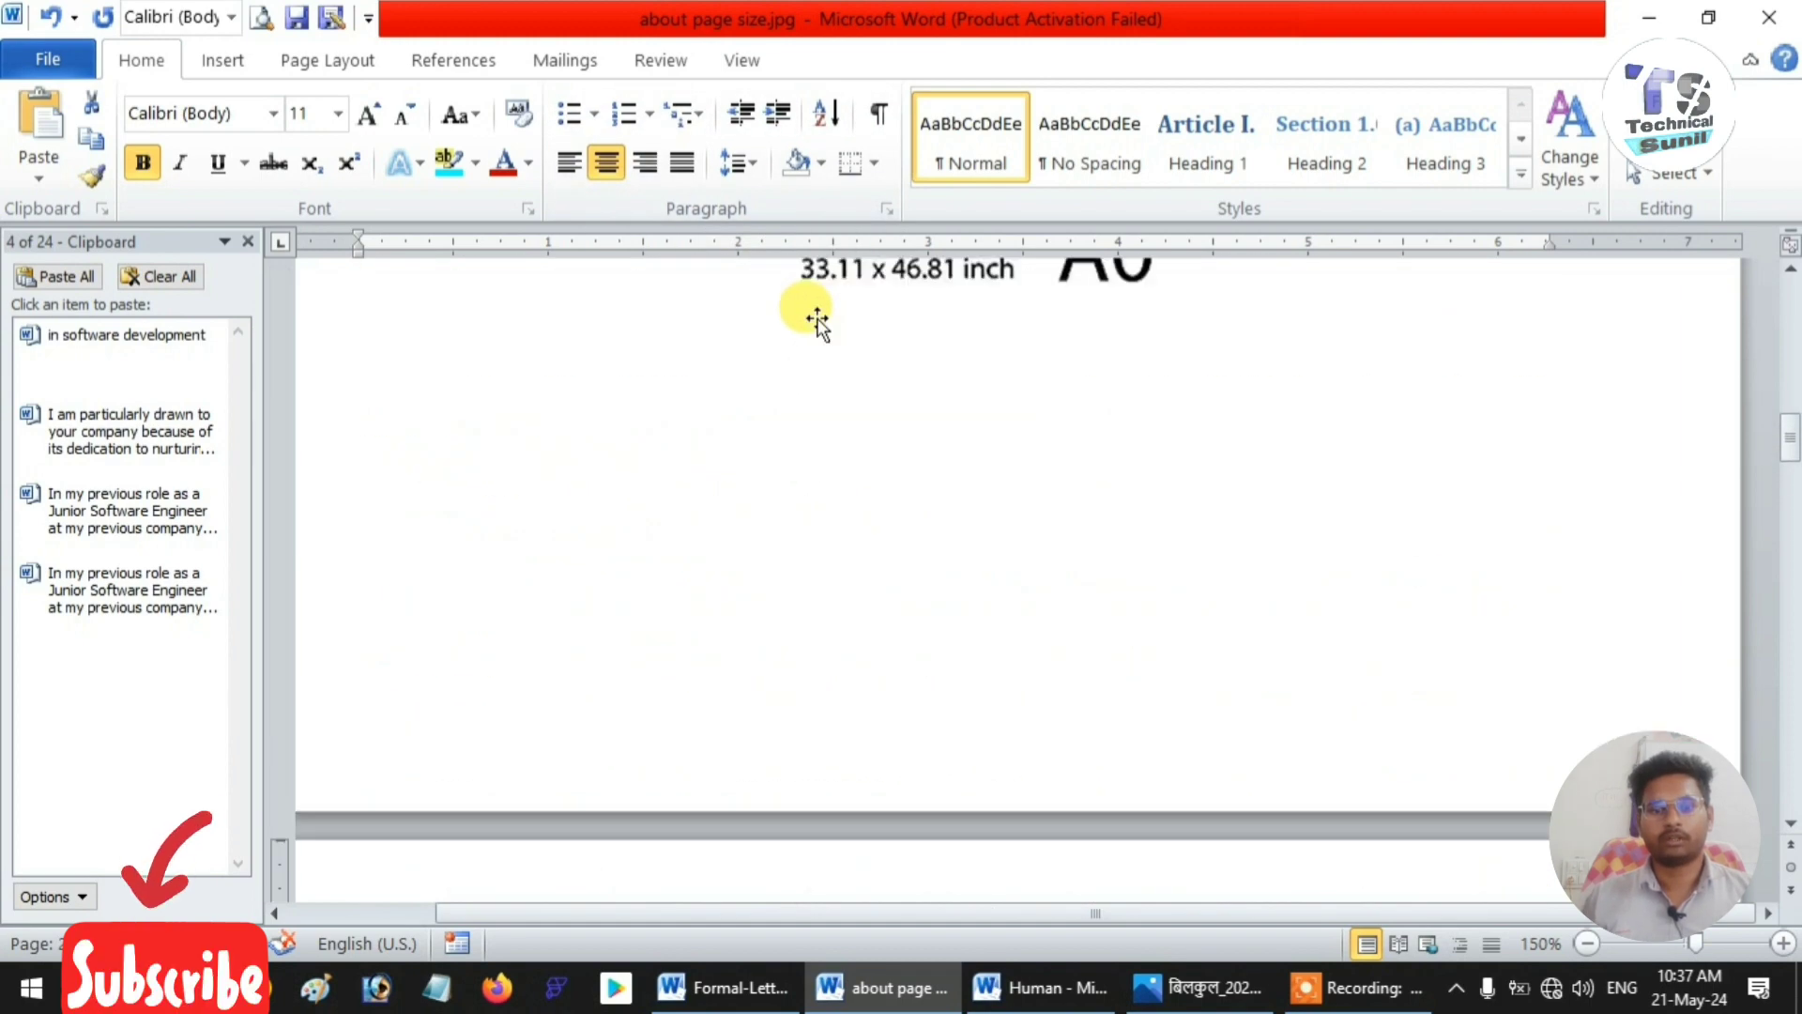
scroll(817, 320, up, 10)
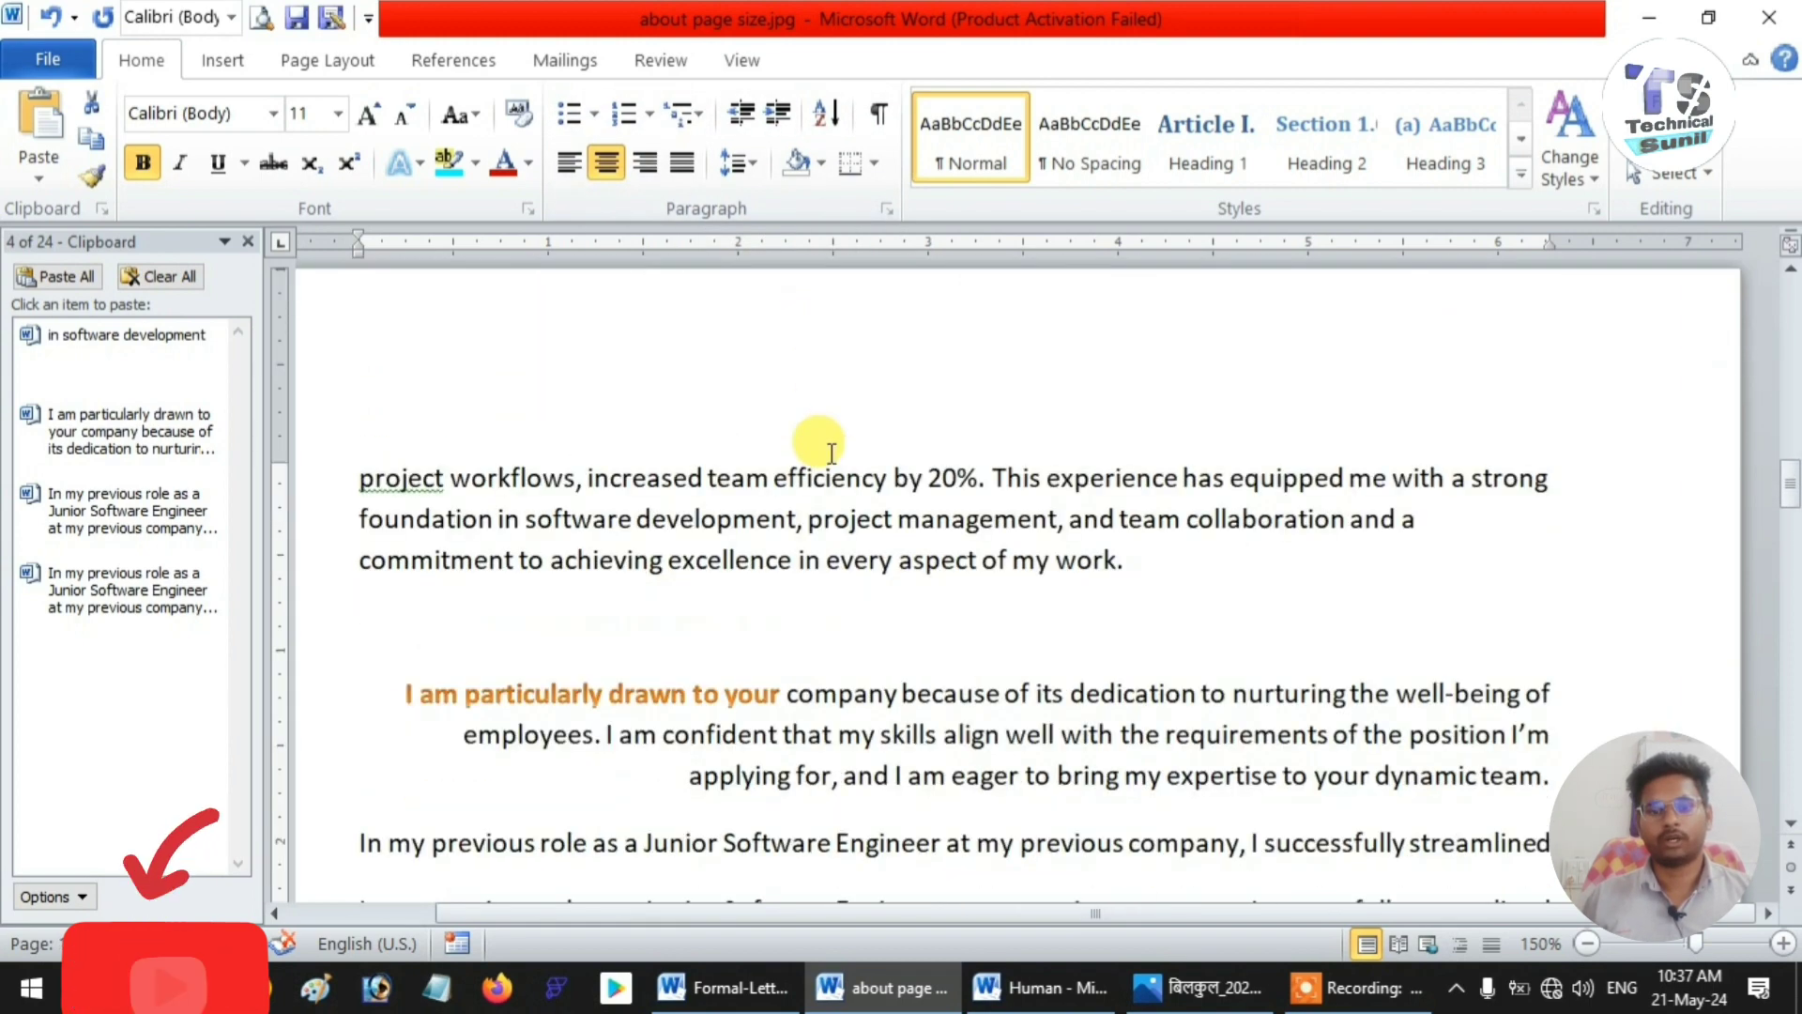
double_click(882, 380)
scroll(826, 620, down, 3)
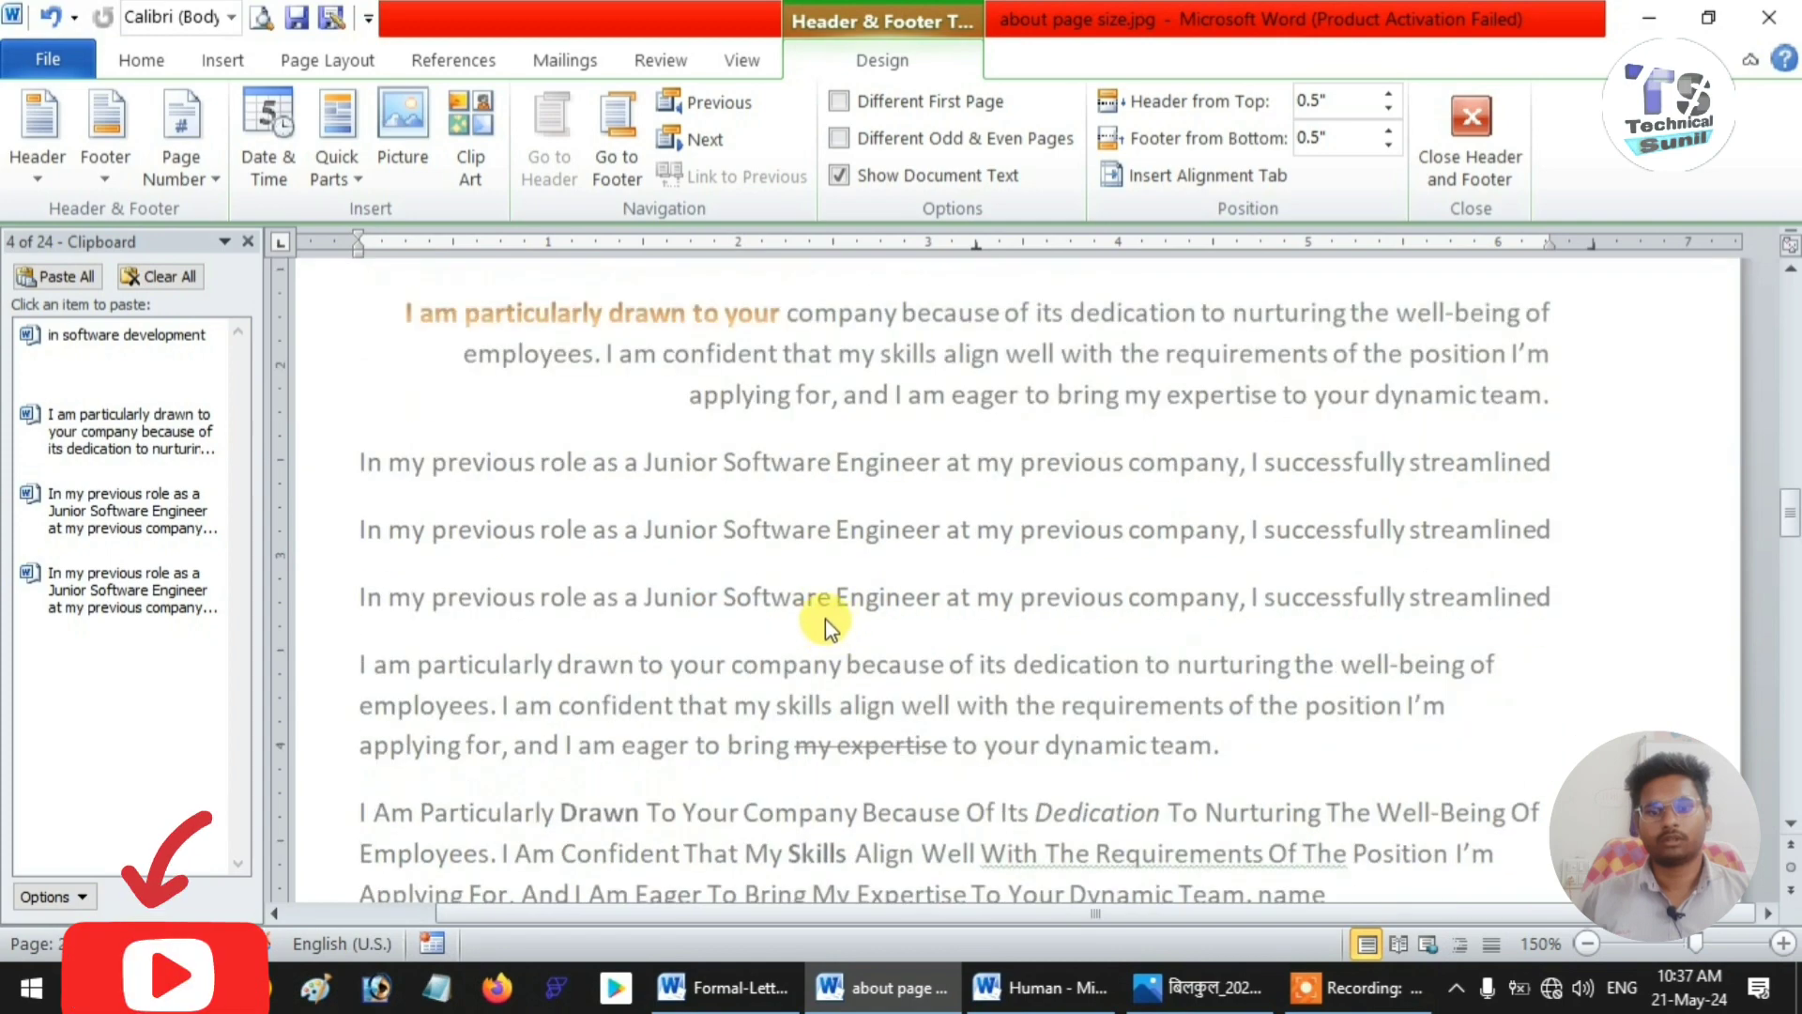
scroll(854, 468, up, 2)
double_click(840, 460)
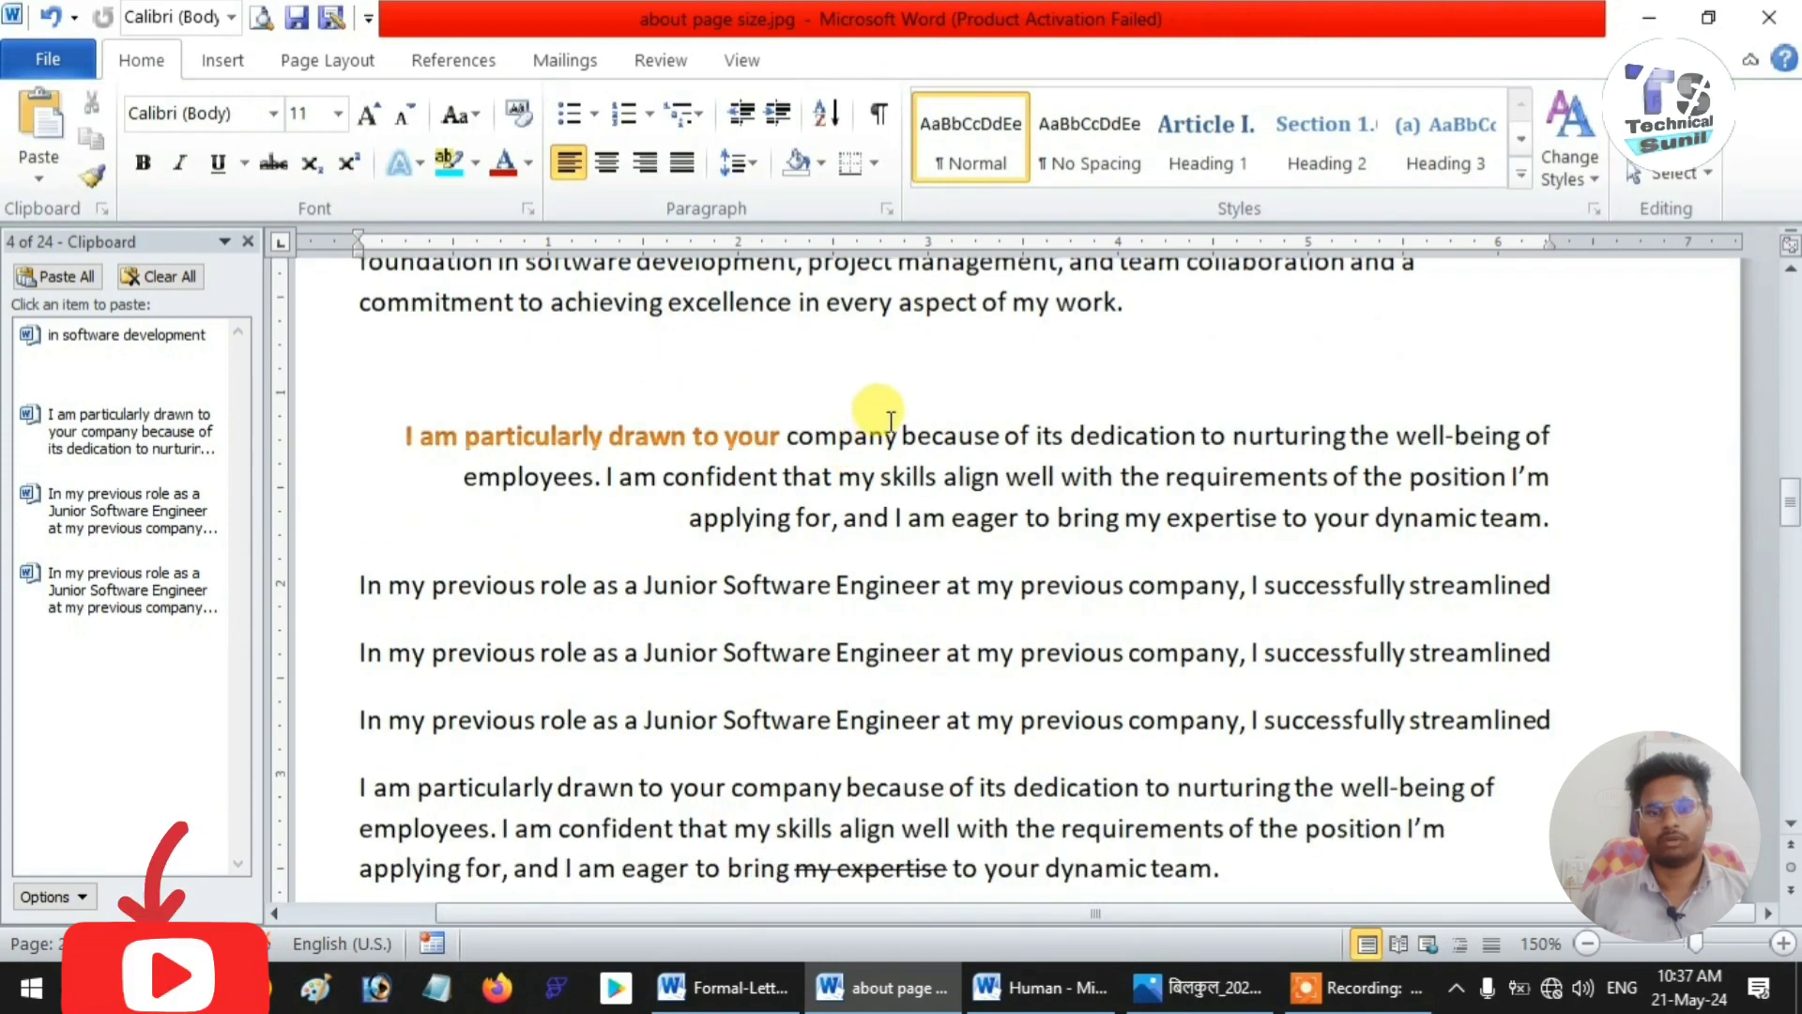
click(607, 165)
click(608, 165)
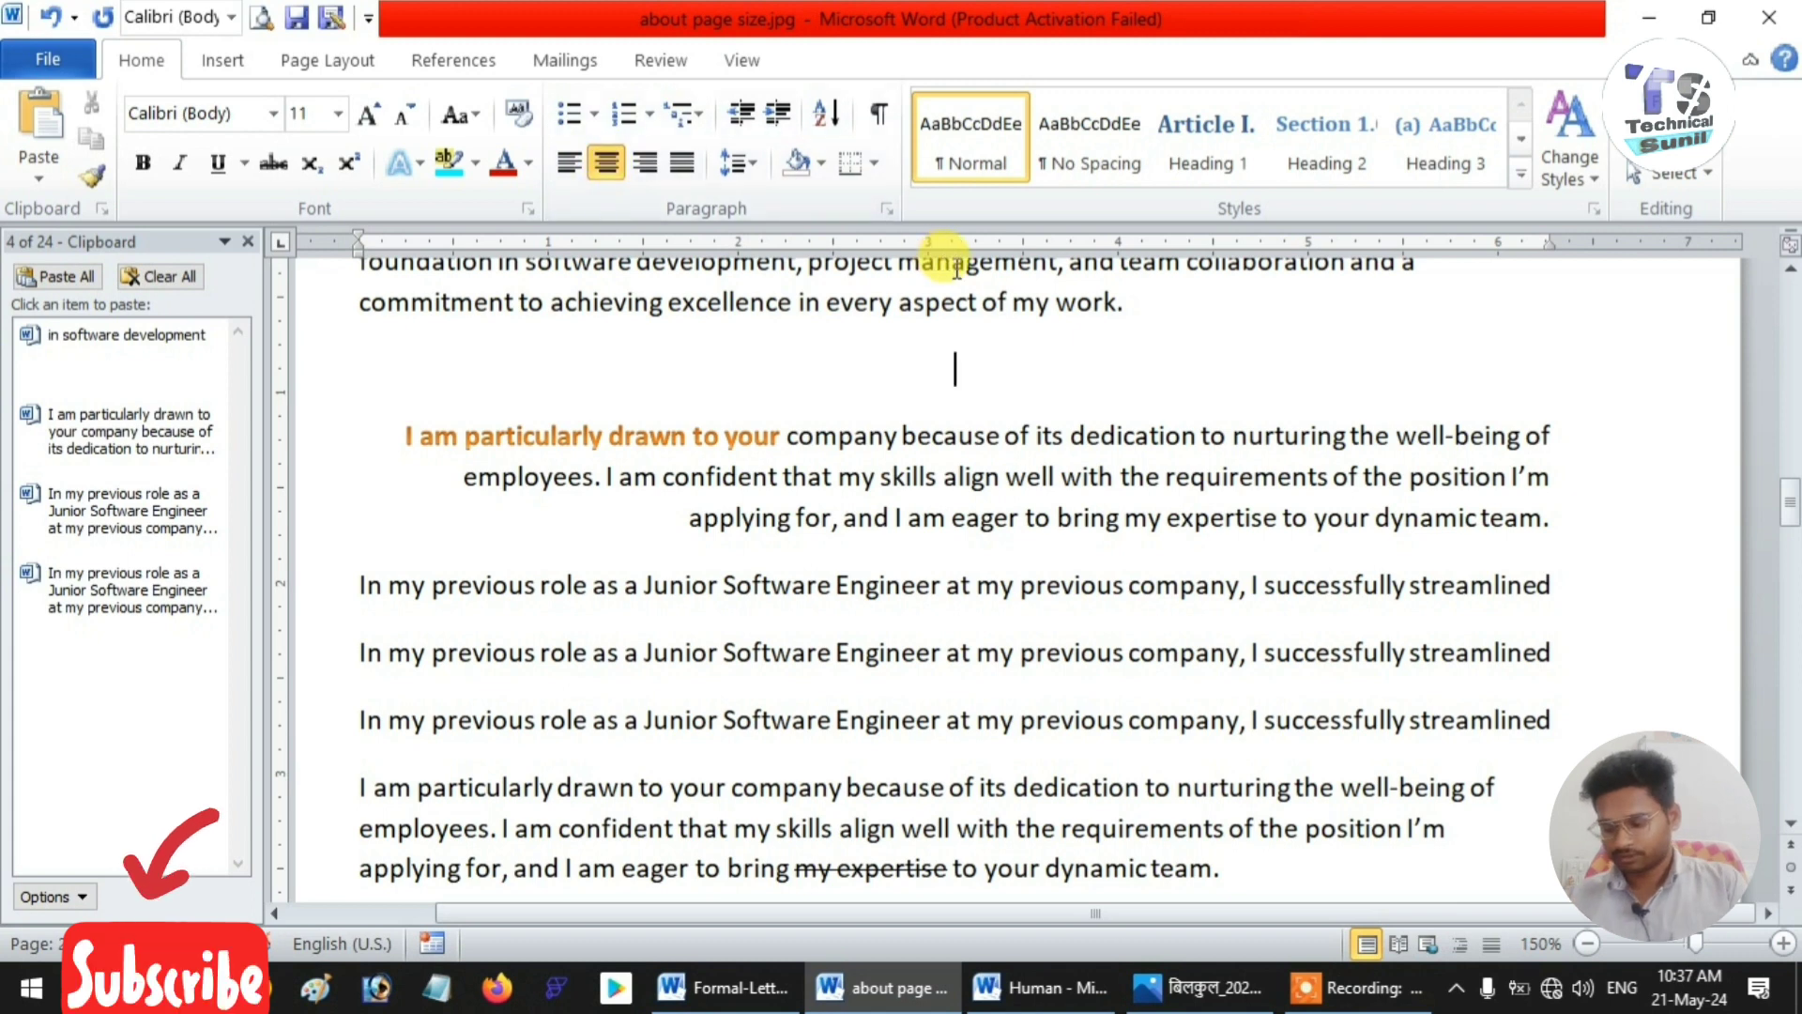
text(Resu)
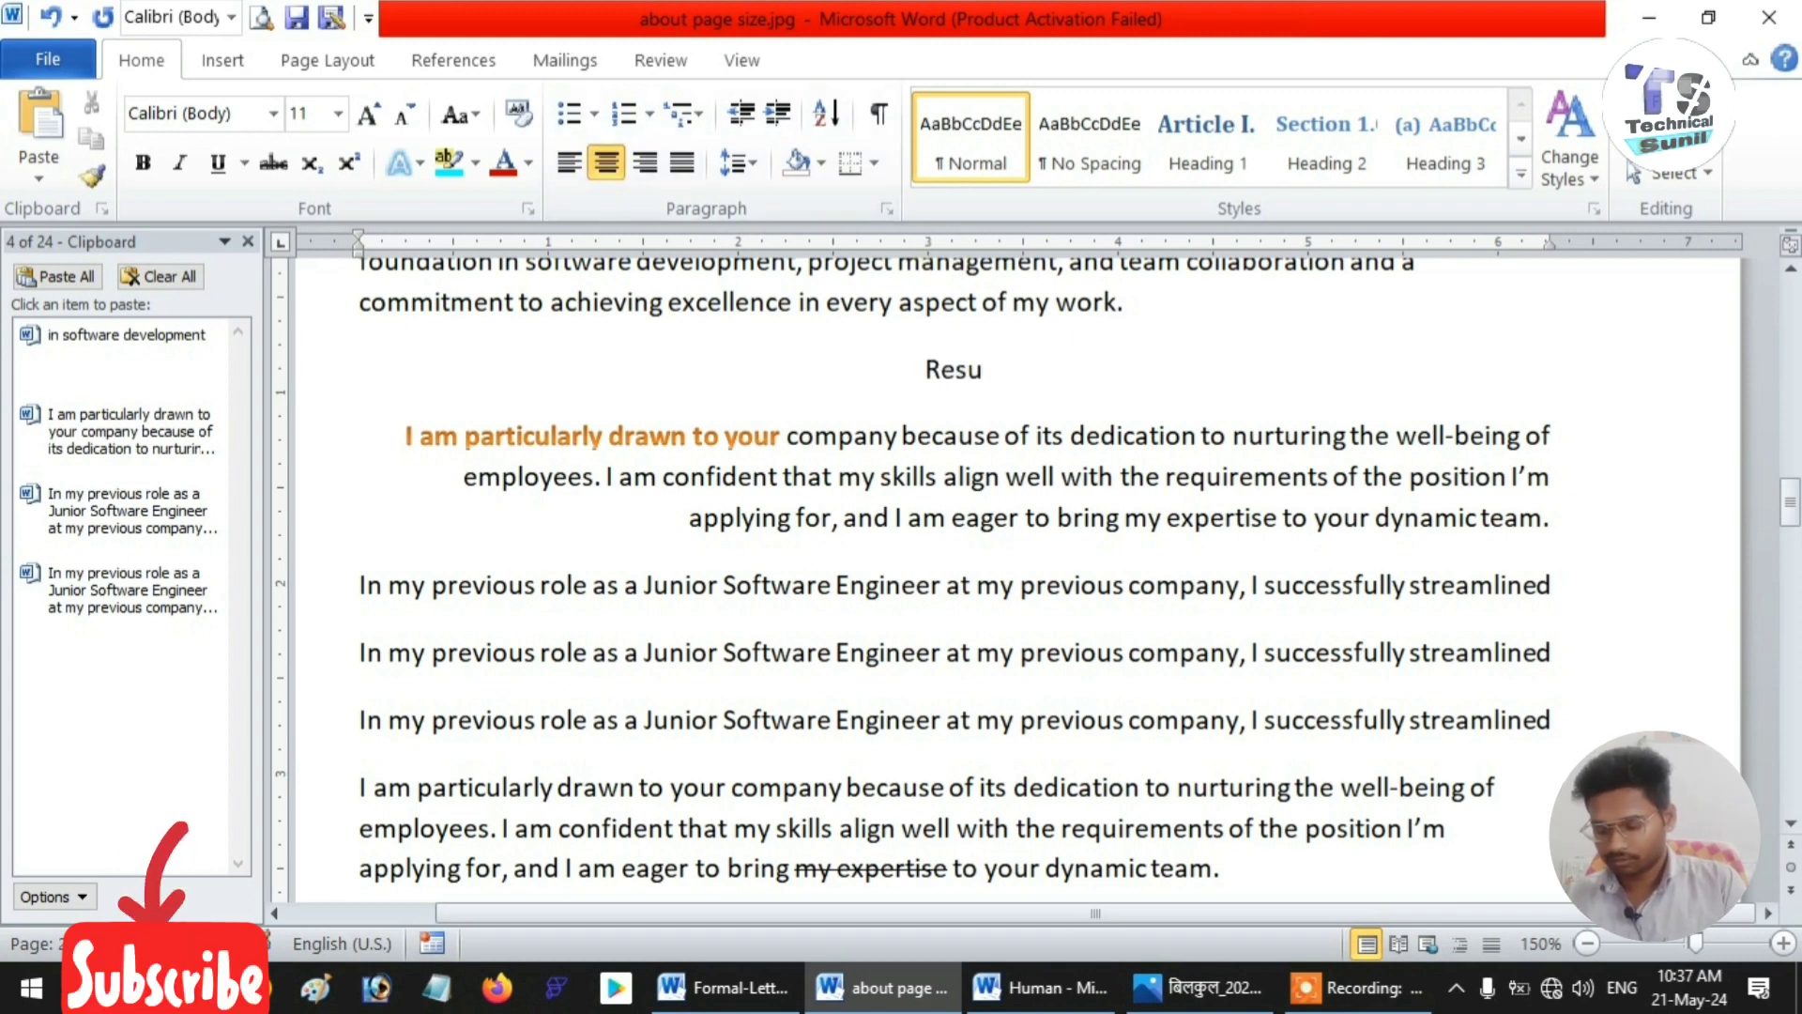
text(me)
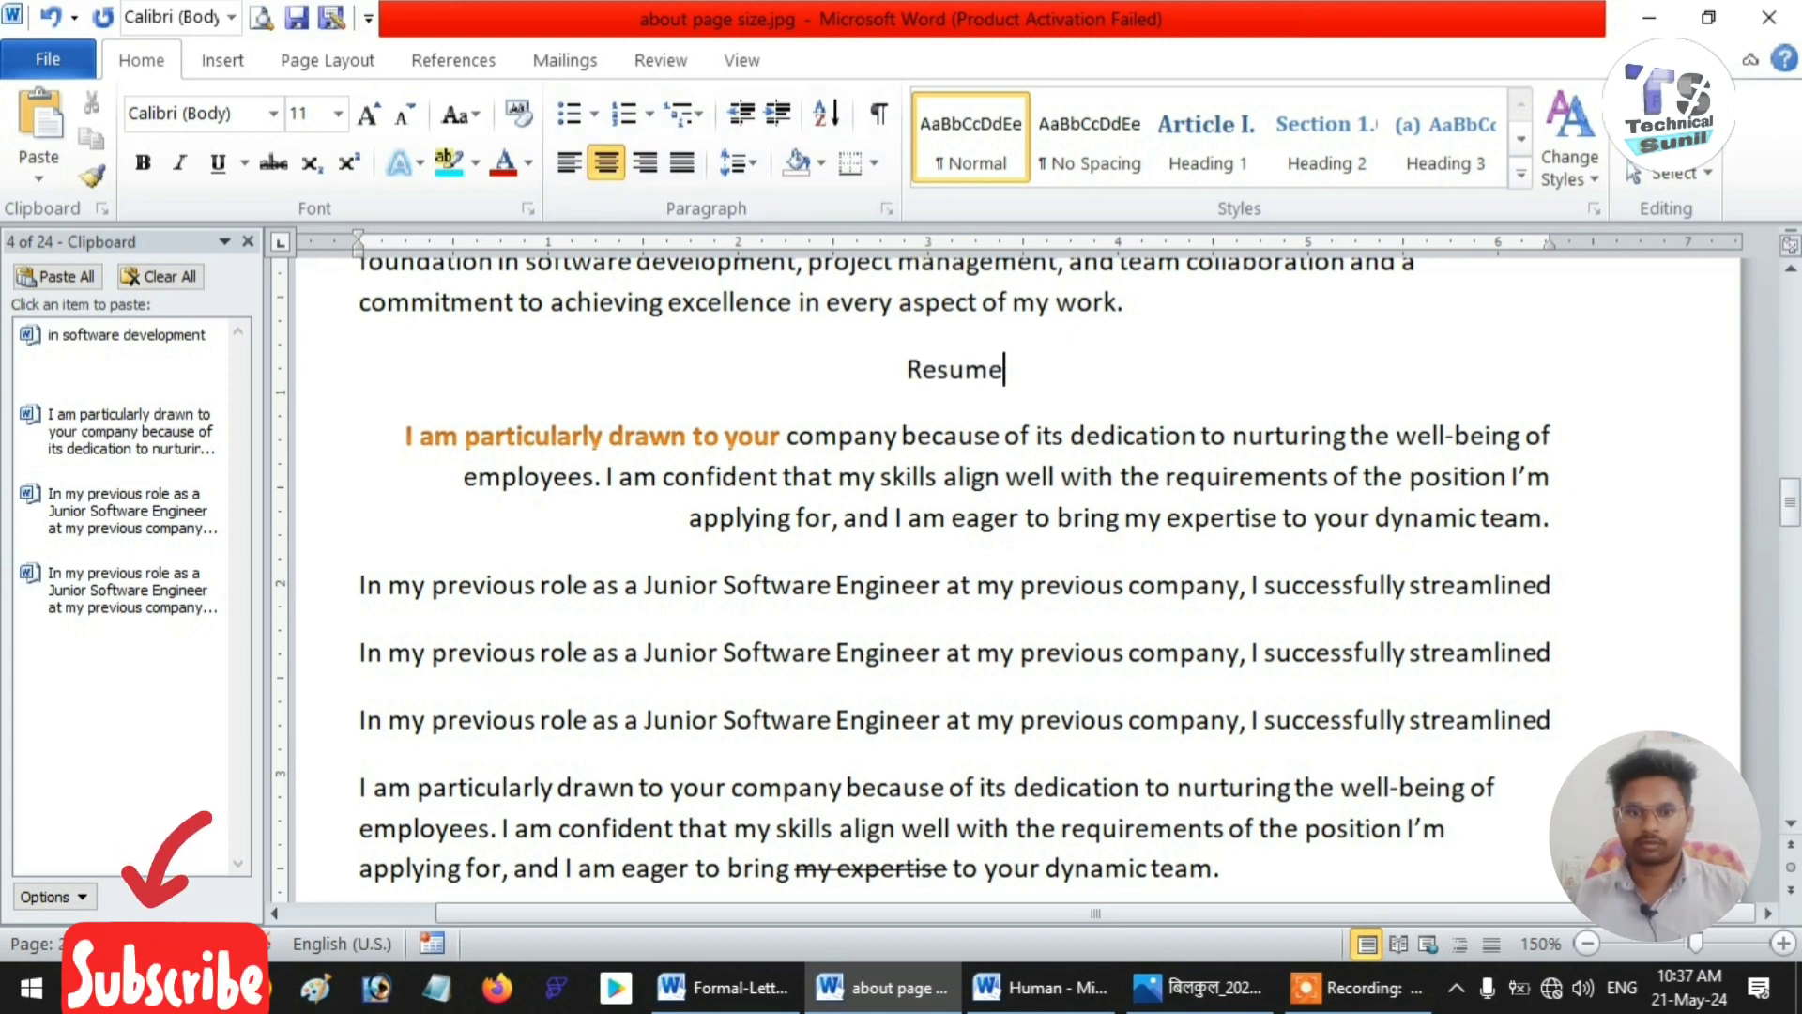
- Enlarge the "Resume" heading to font size 28
drag(1007, 371, 904, 371)
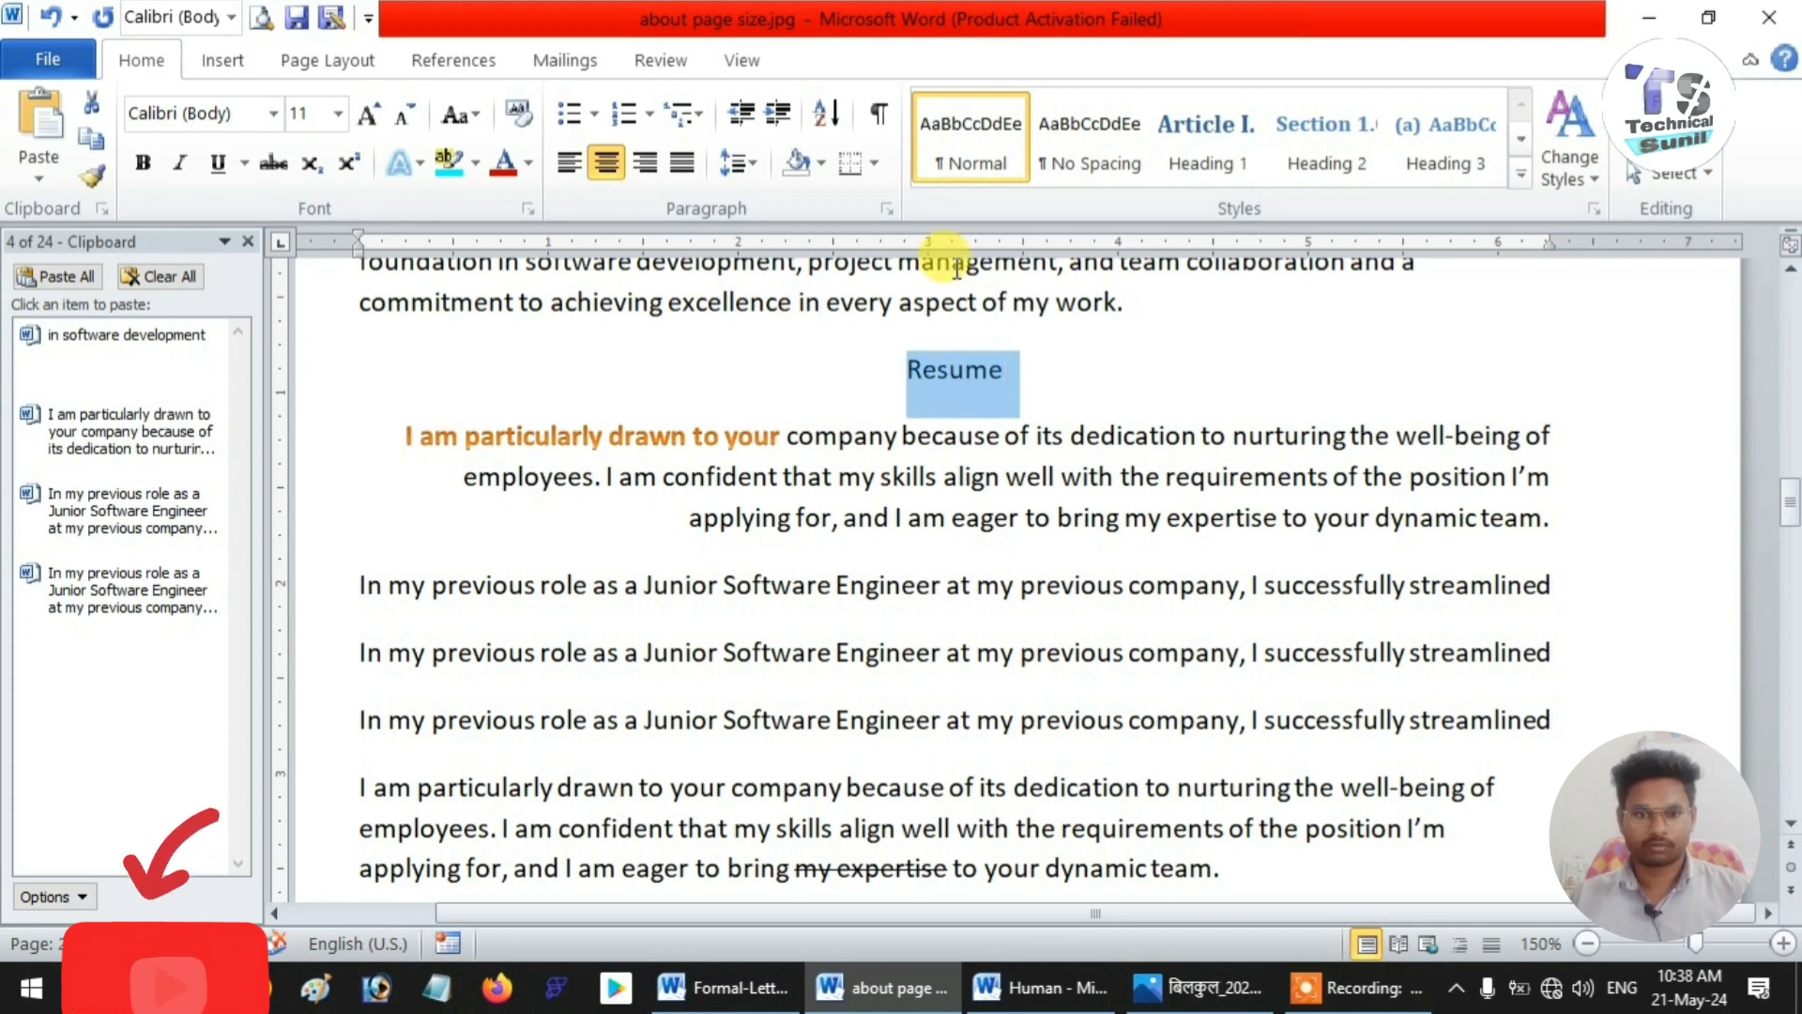
key(Down)
key(Up)
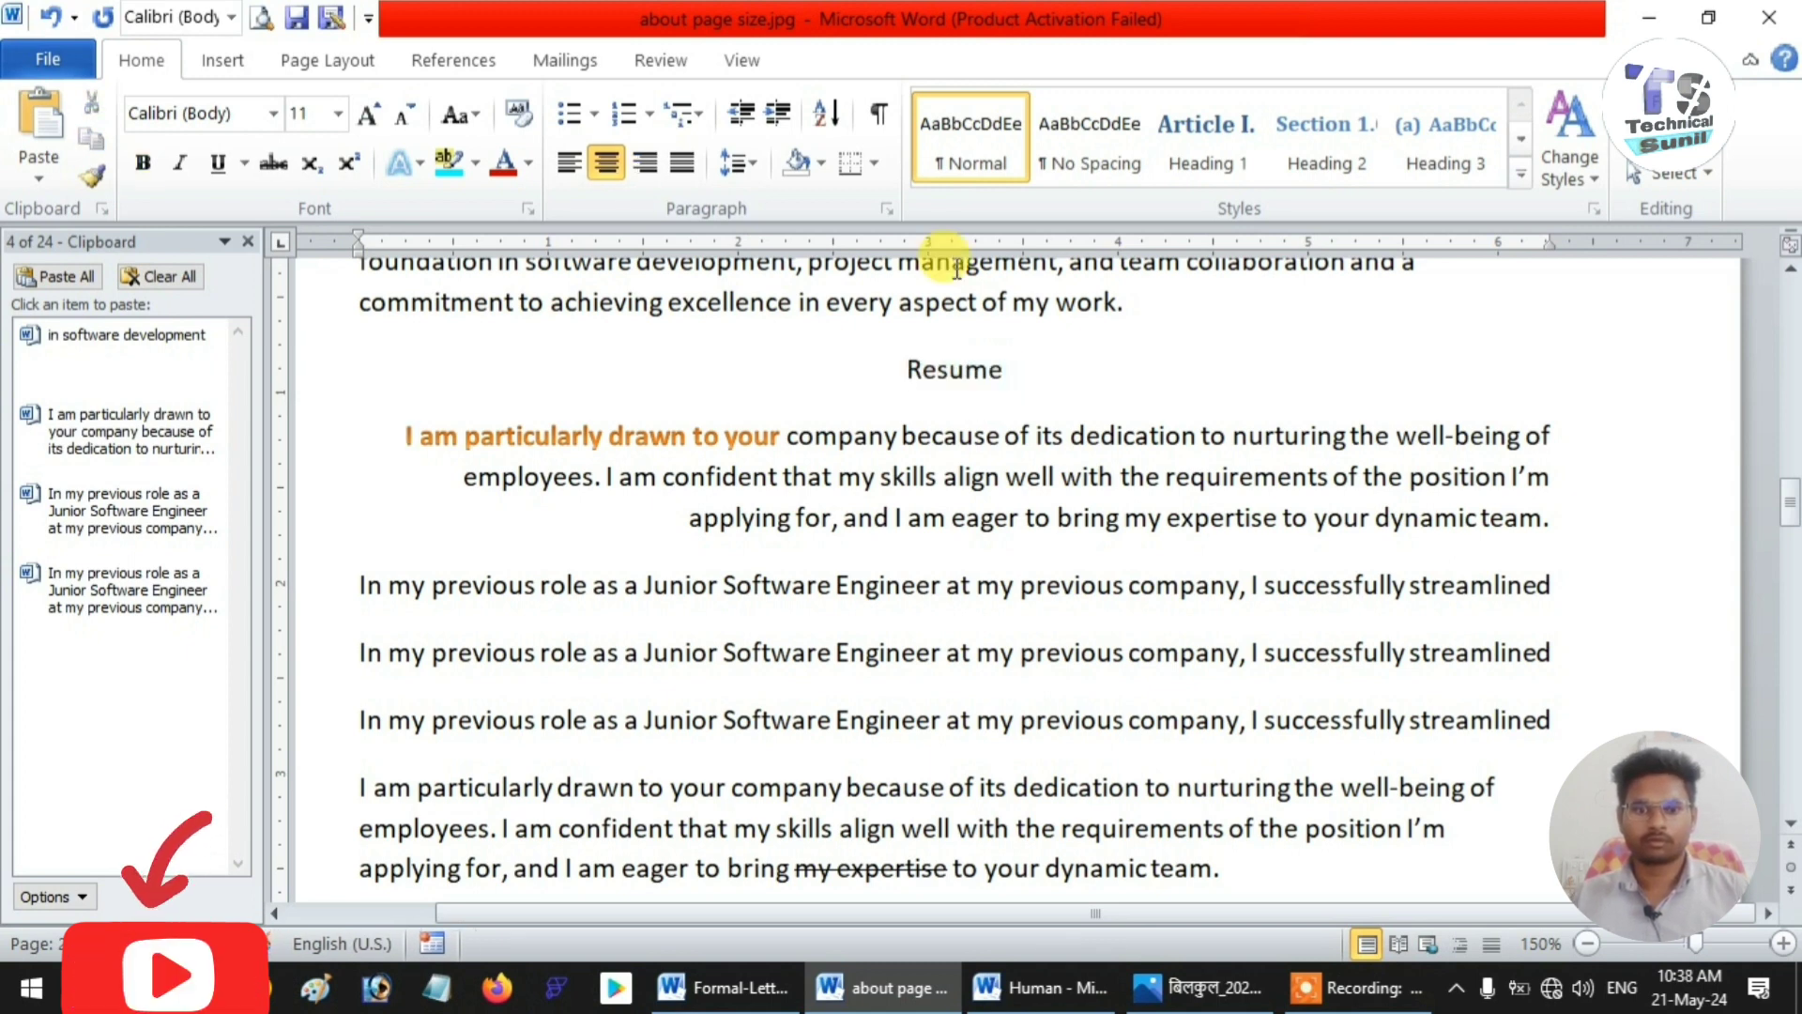
key(shift+End)
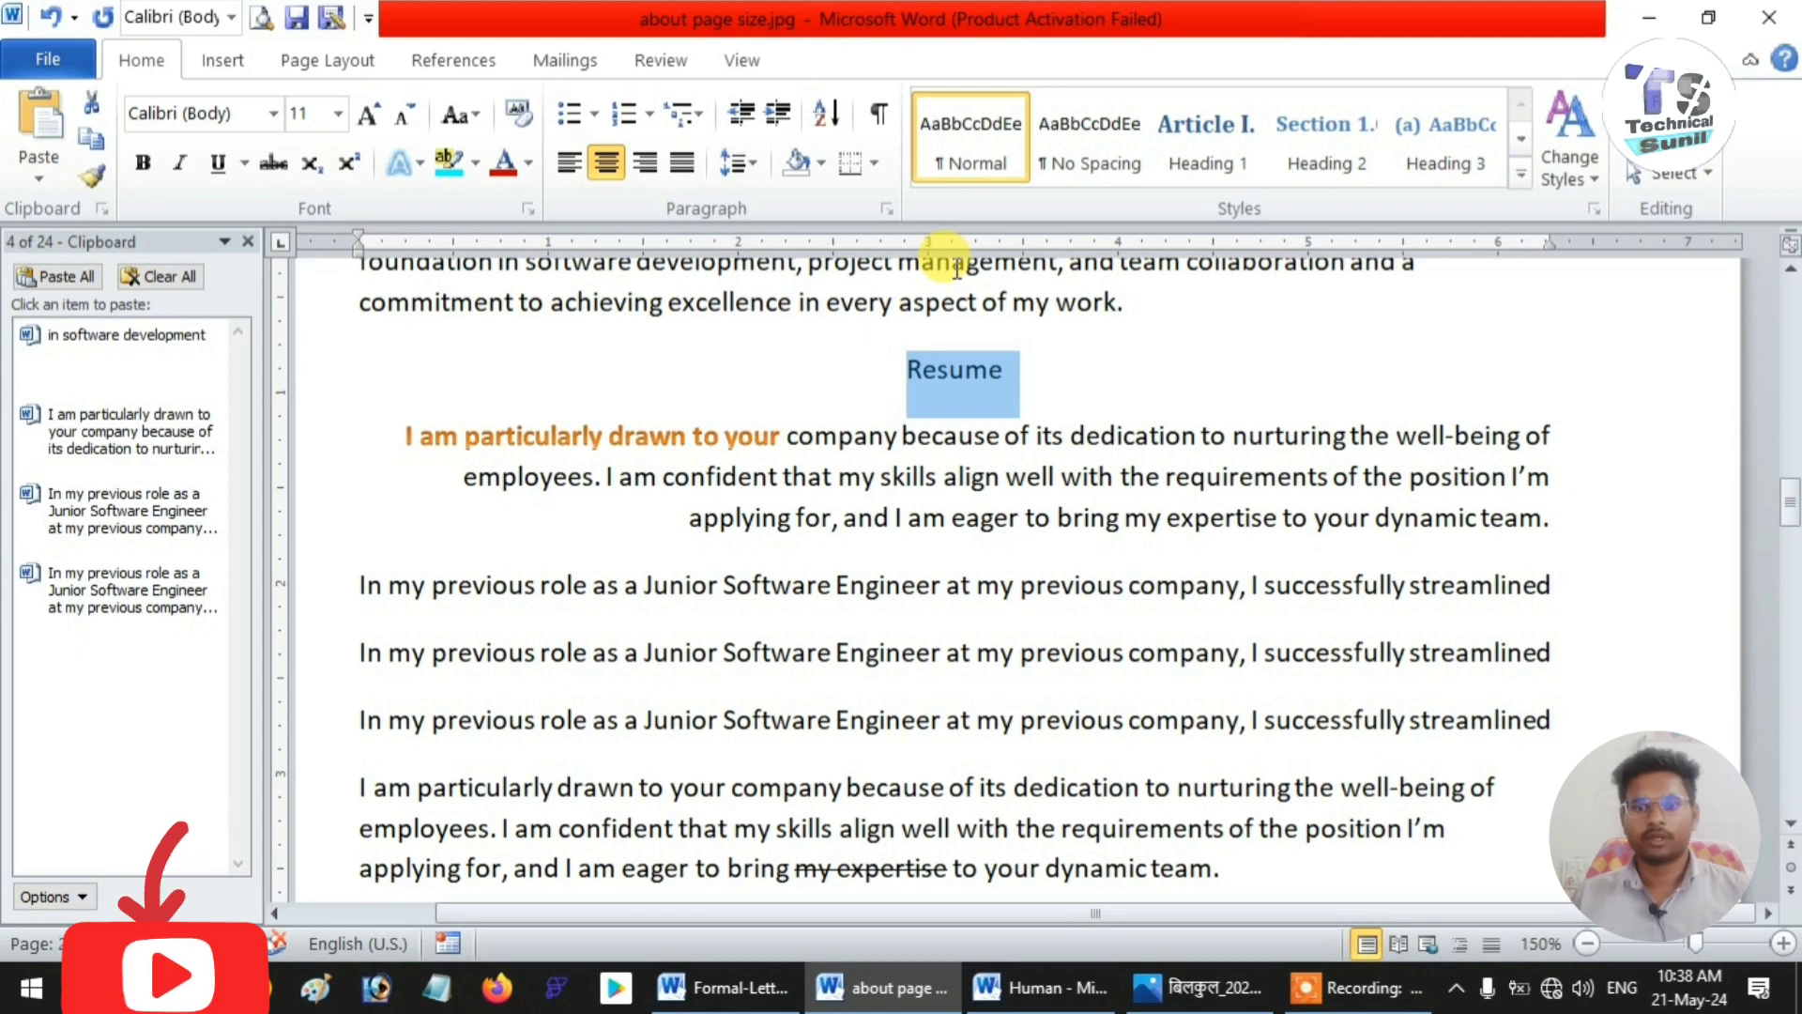
click(386, 105)
click(386, 105)
click(386, 105)
click(386, 105)
click(386, 105)
click(386, 105)
click(386, 105)
click(386, 105)
click(386, 103)
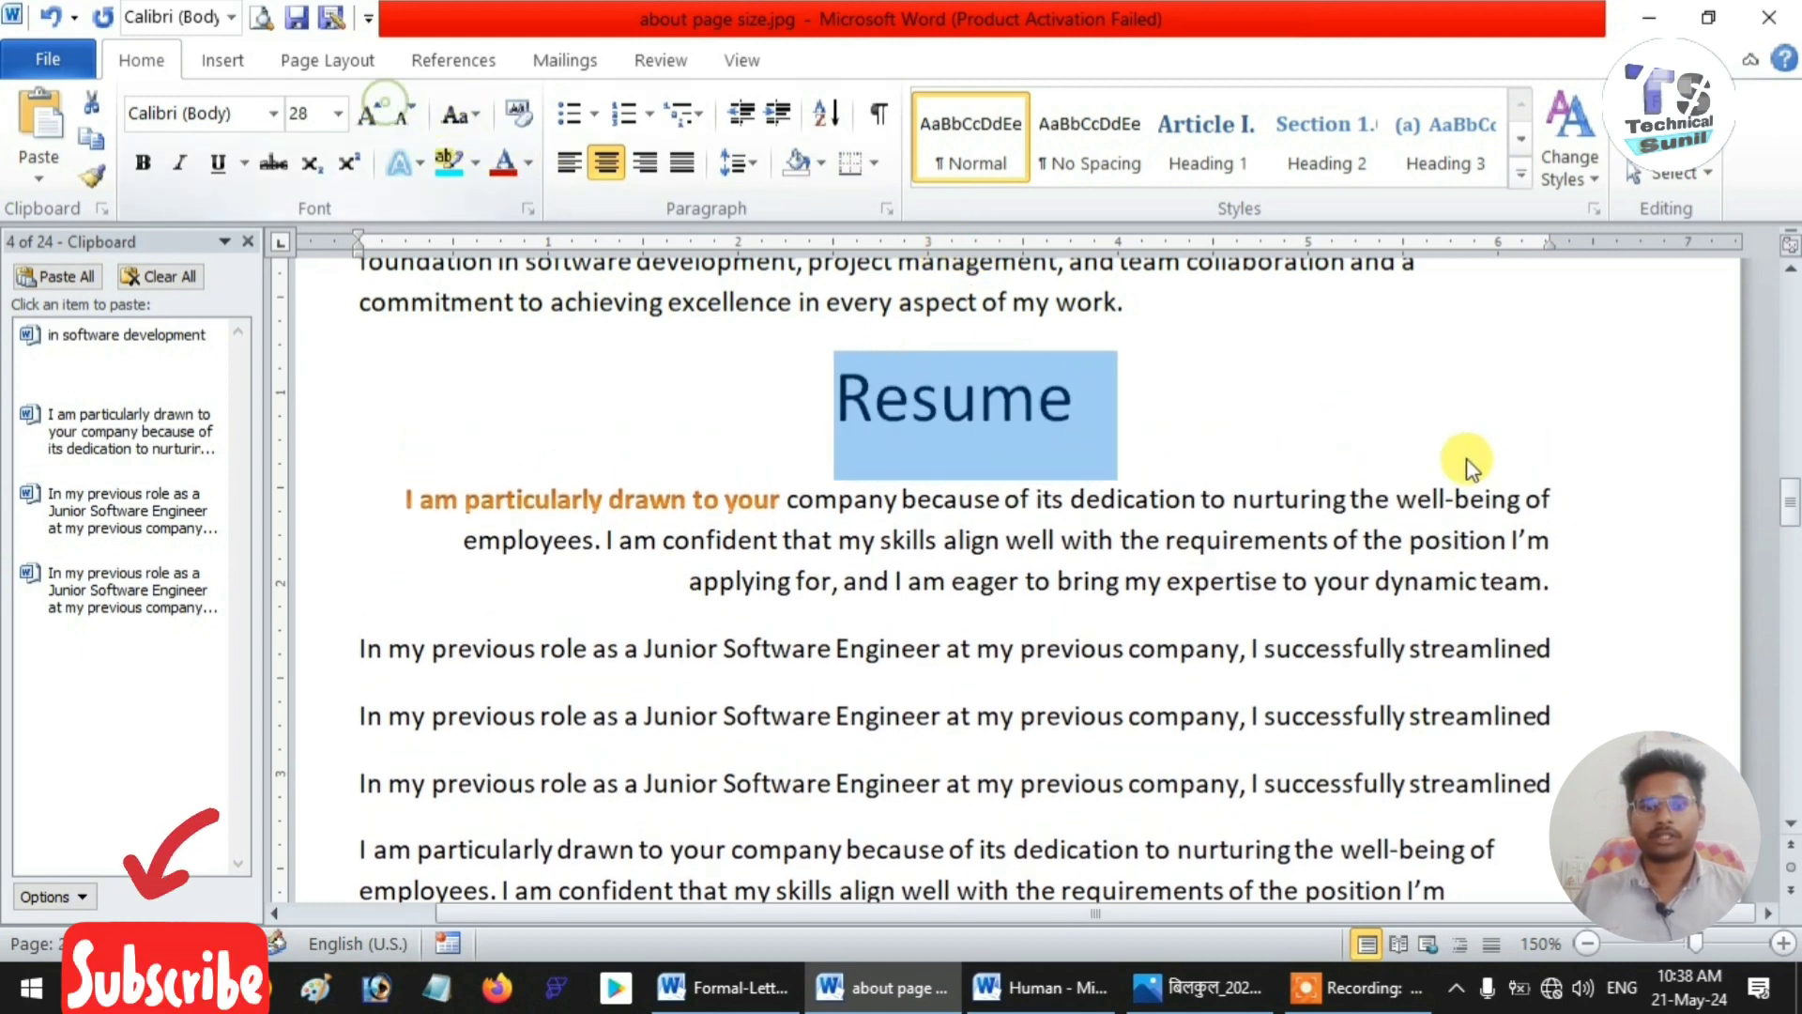
click(1277, 399)
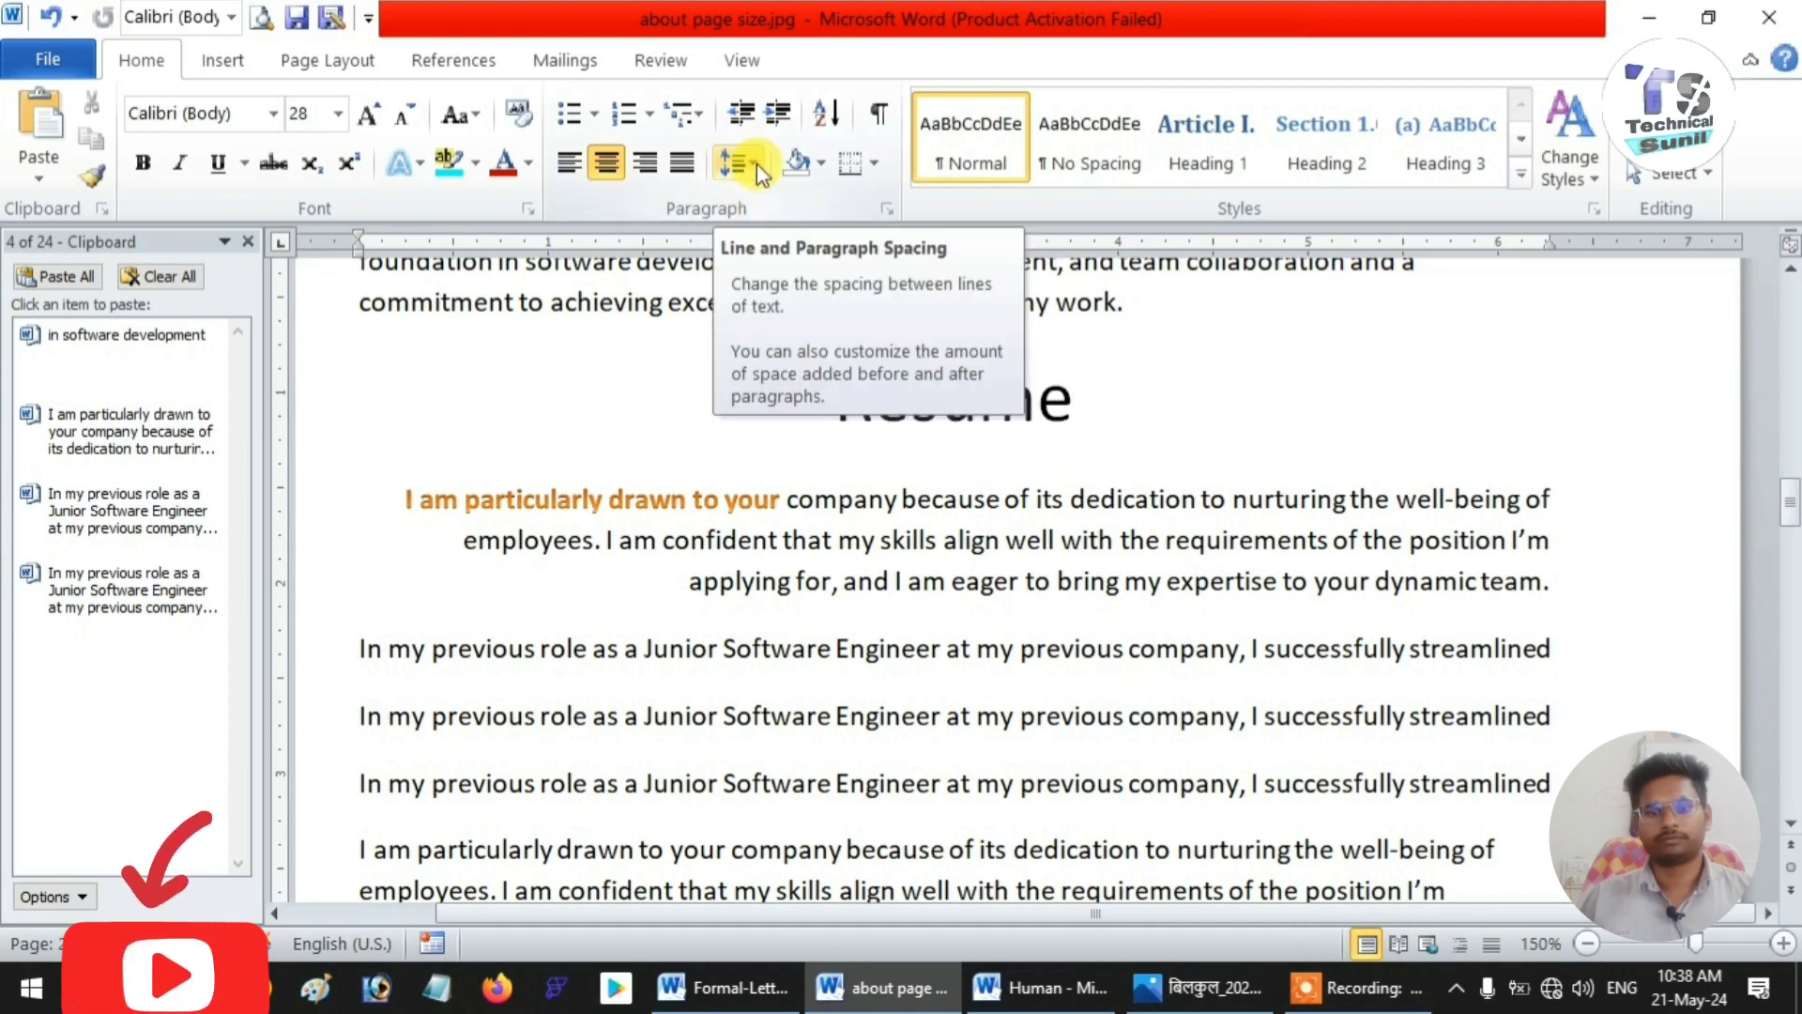
- Switch the bold "In my previous role" paragraph to left alignment, and justify it
scroll(759, 167, down, 2)
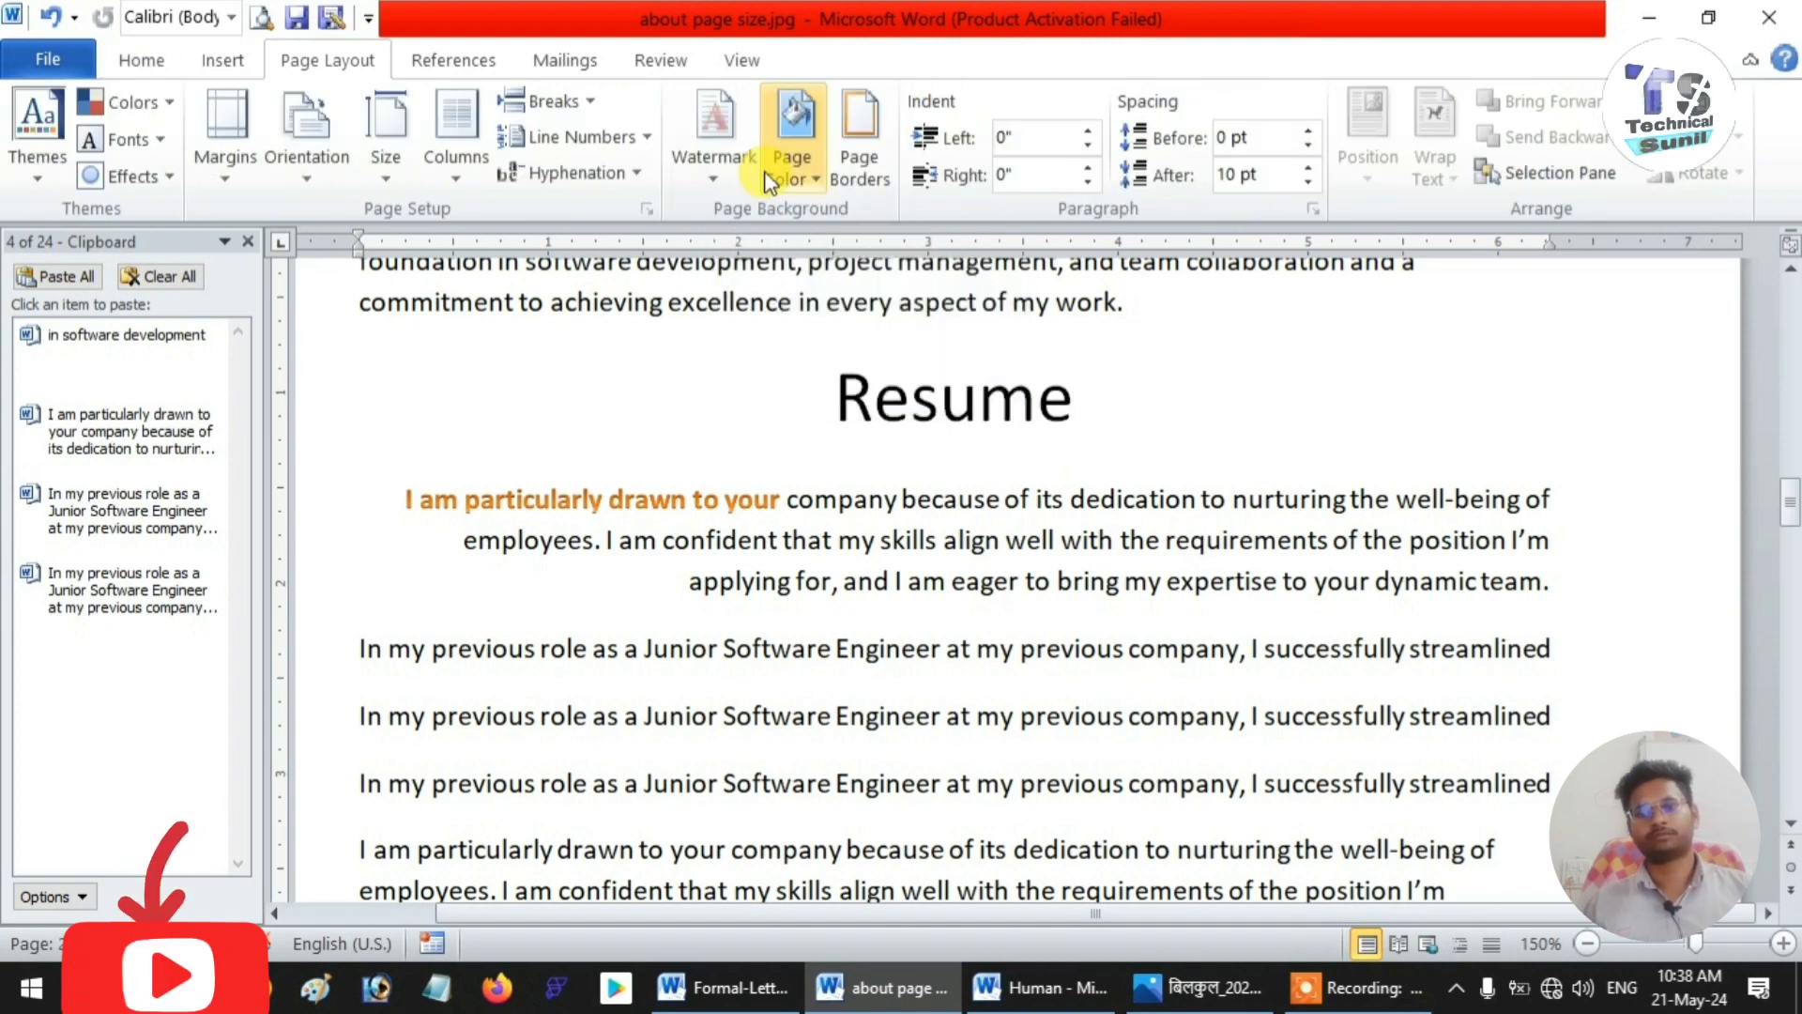
scroll(763, 174, up, 2)
click(659, 560)
scroll(666, 558, down, 5)
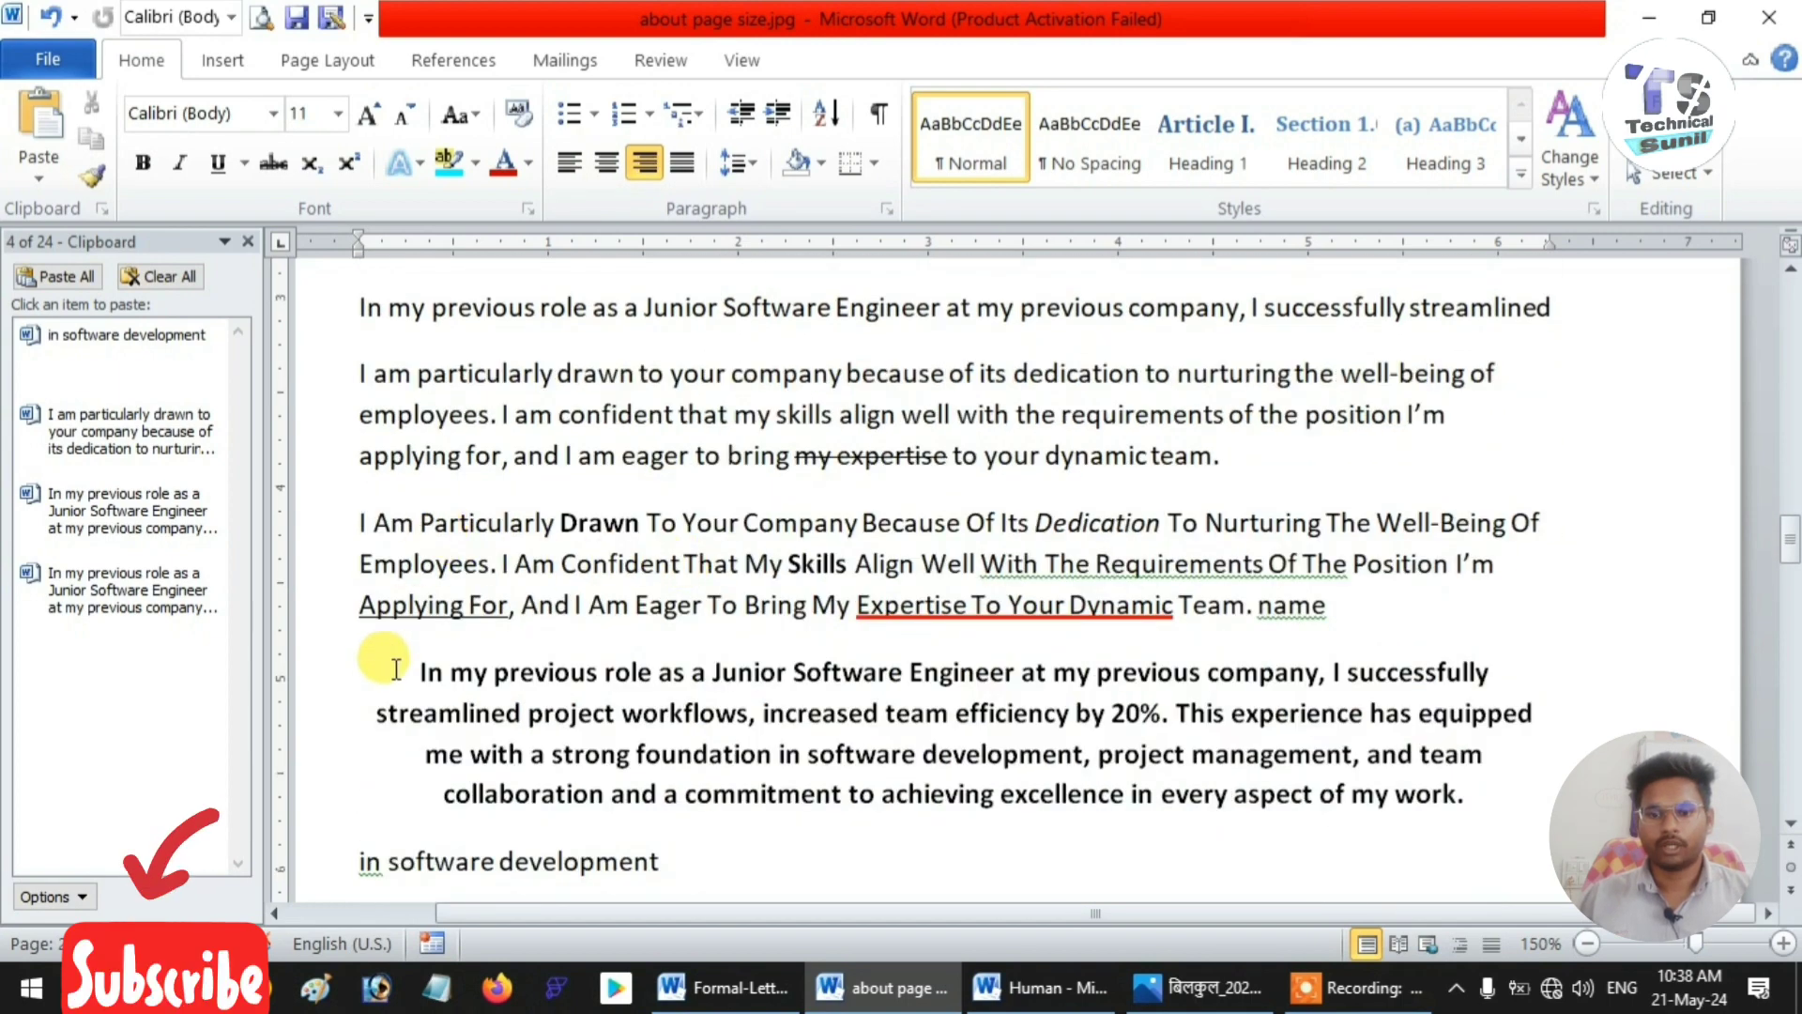
drag(387, 660, 1523, 826)
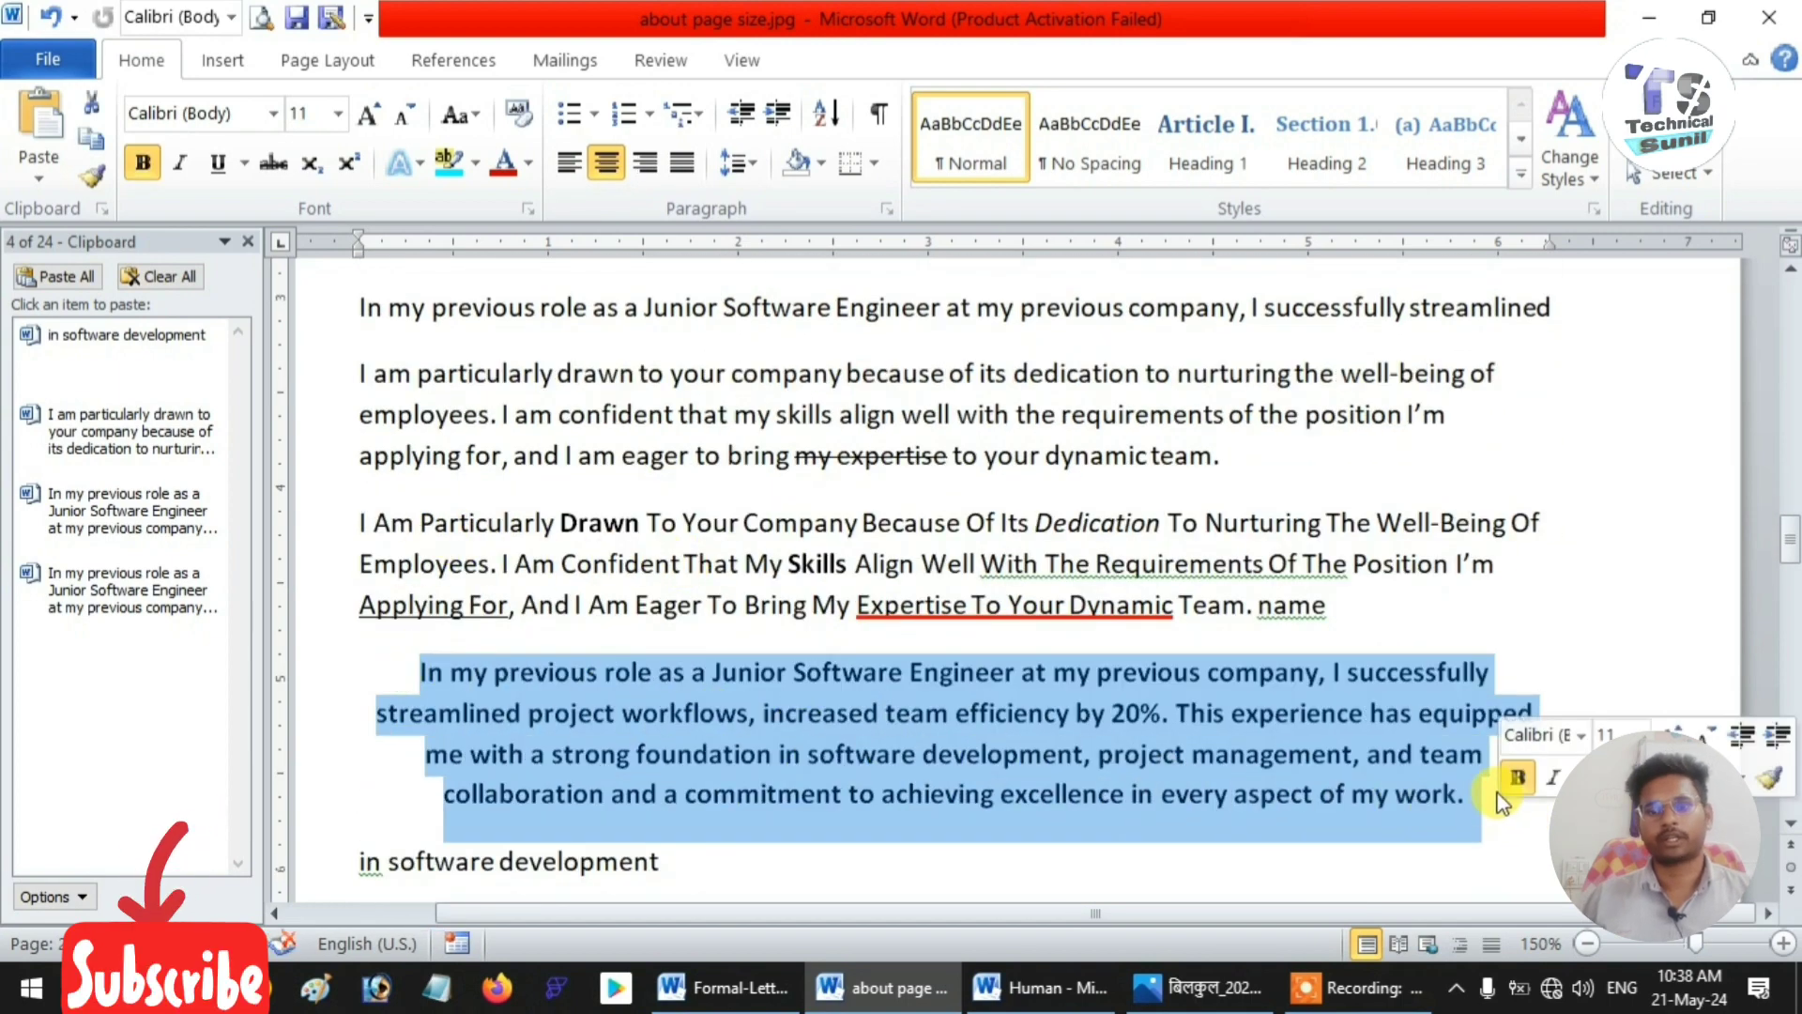
click(570, 165)
click(688, 176)
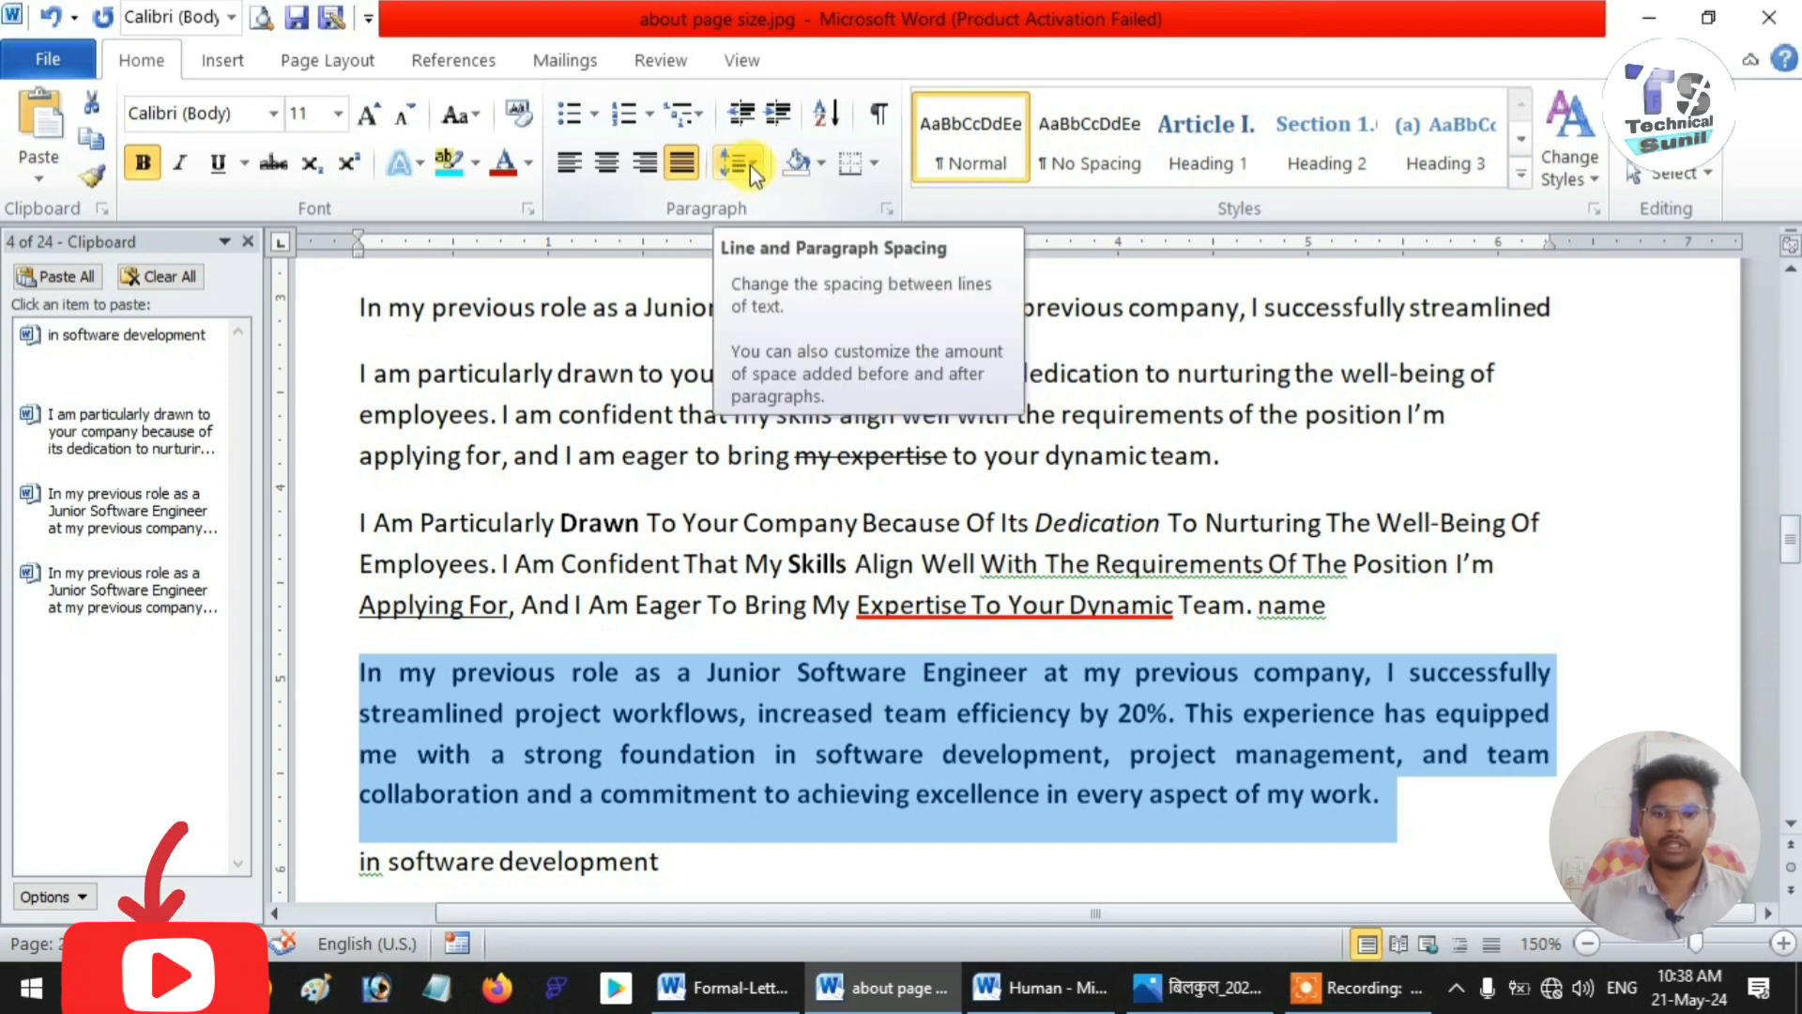
- Set the line spacing of the bold justified paragraph to 1.15
scroll(573, 515, down, 2)
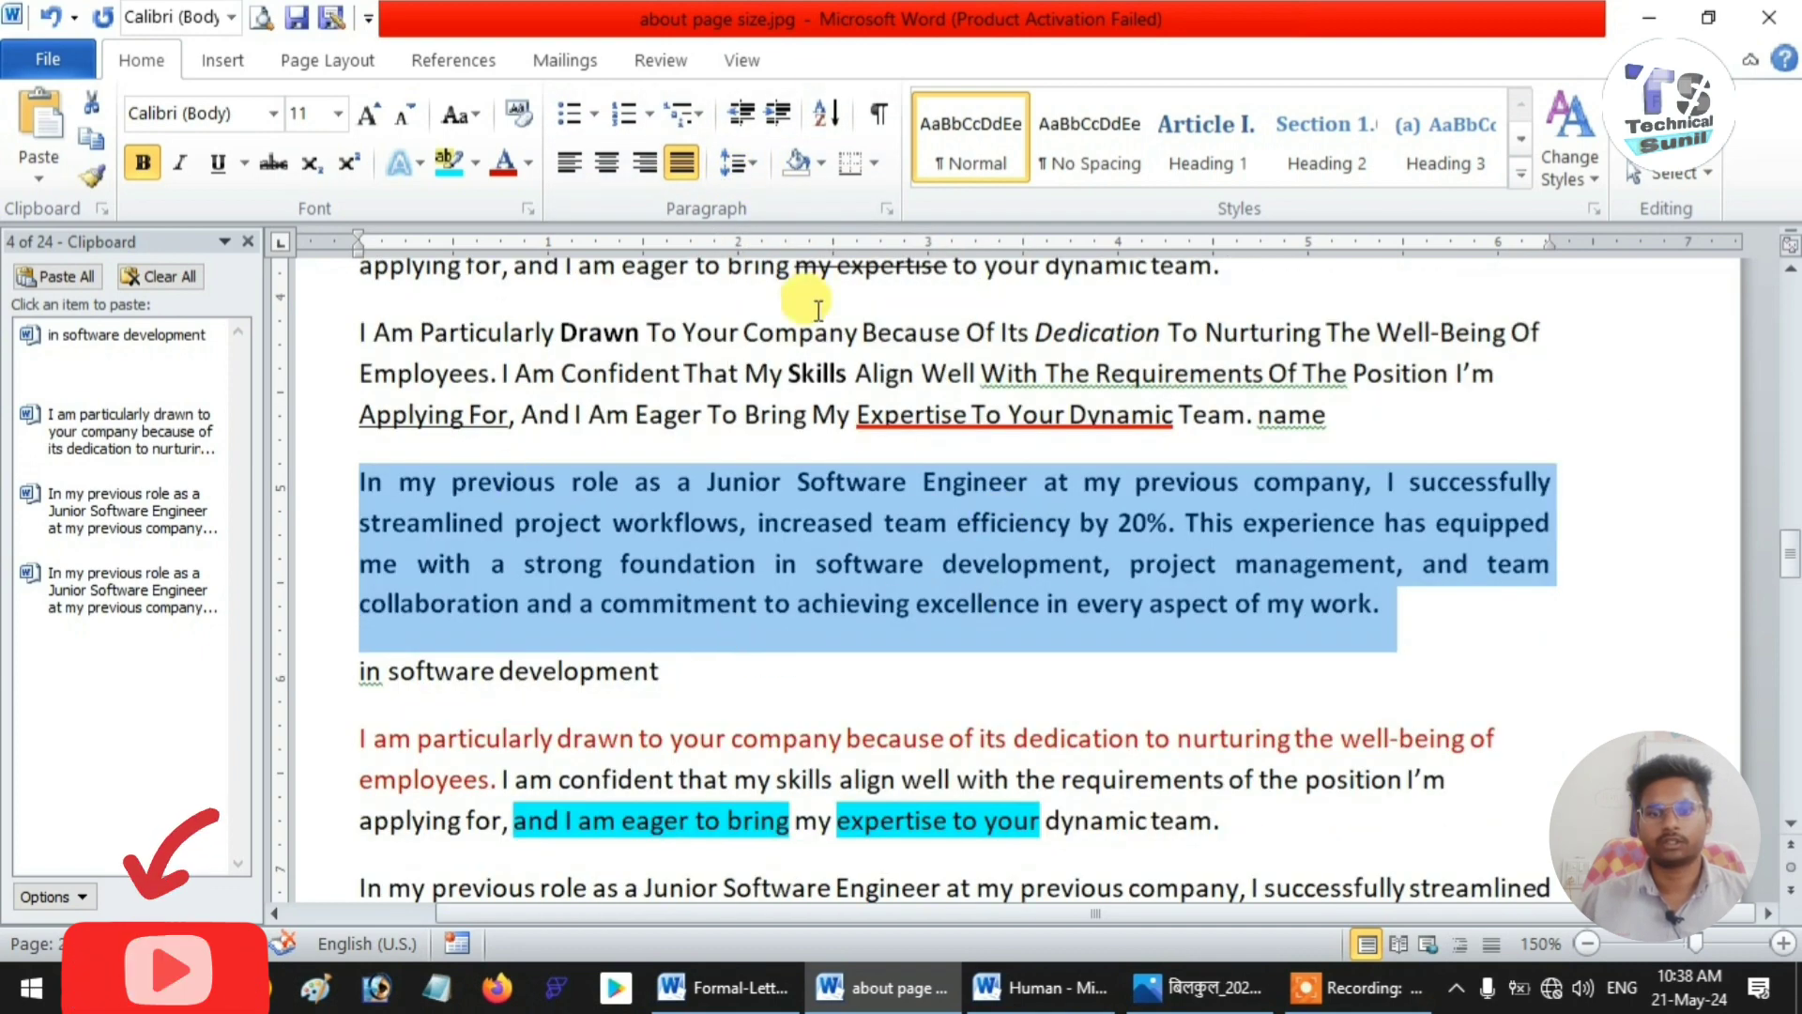
click(758, 164)
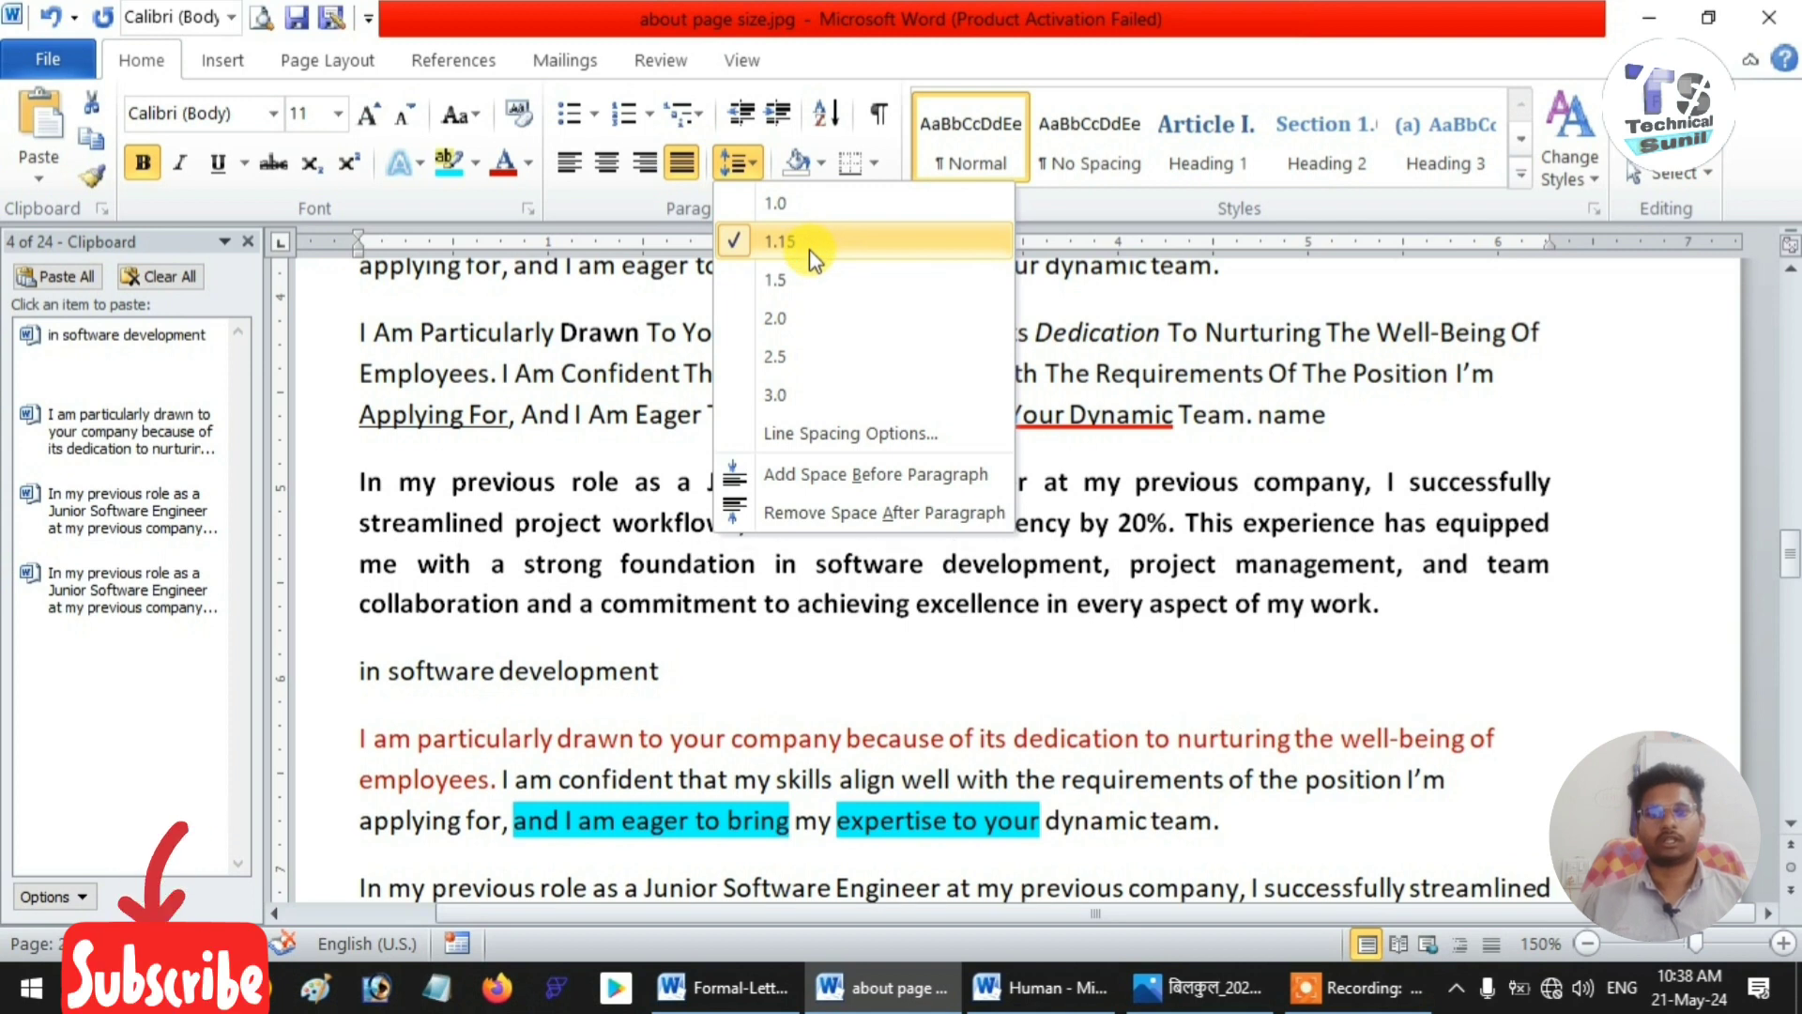
click(798, 244)
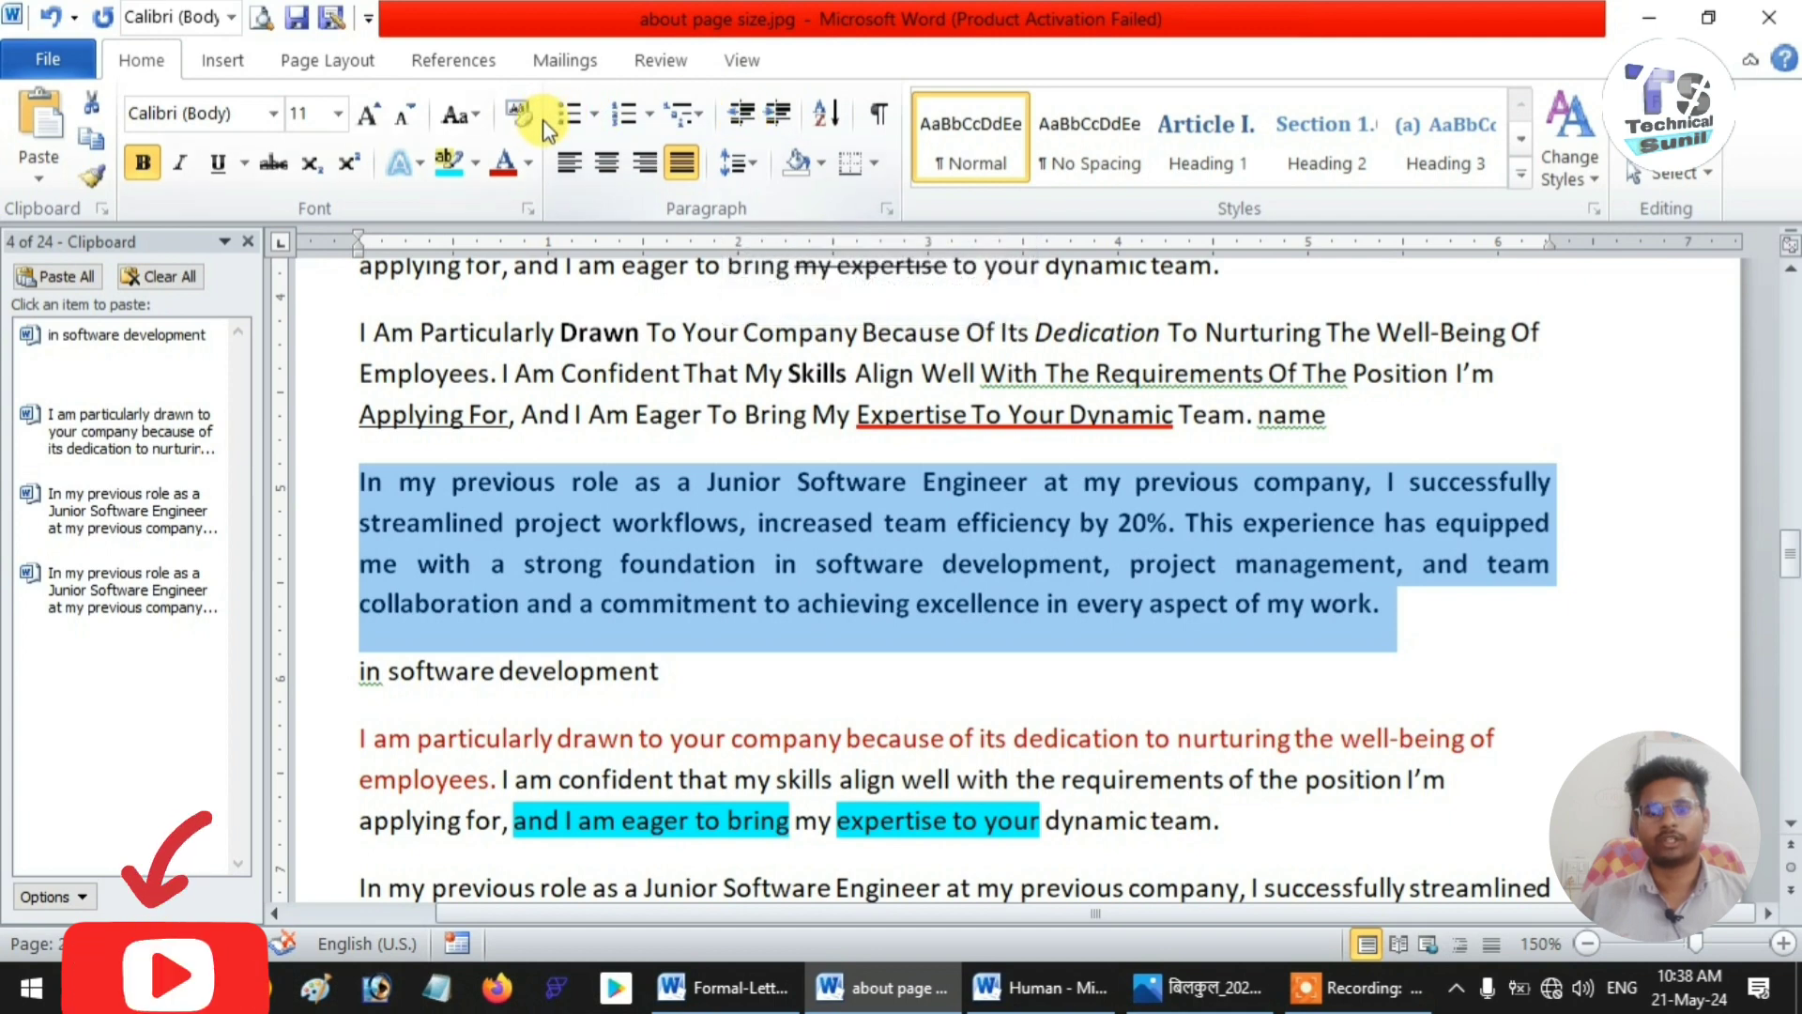
scroll(779, 638, down, 8)
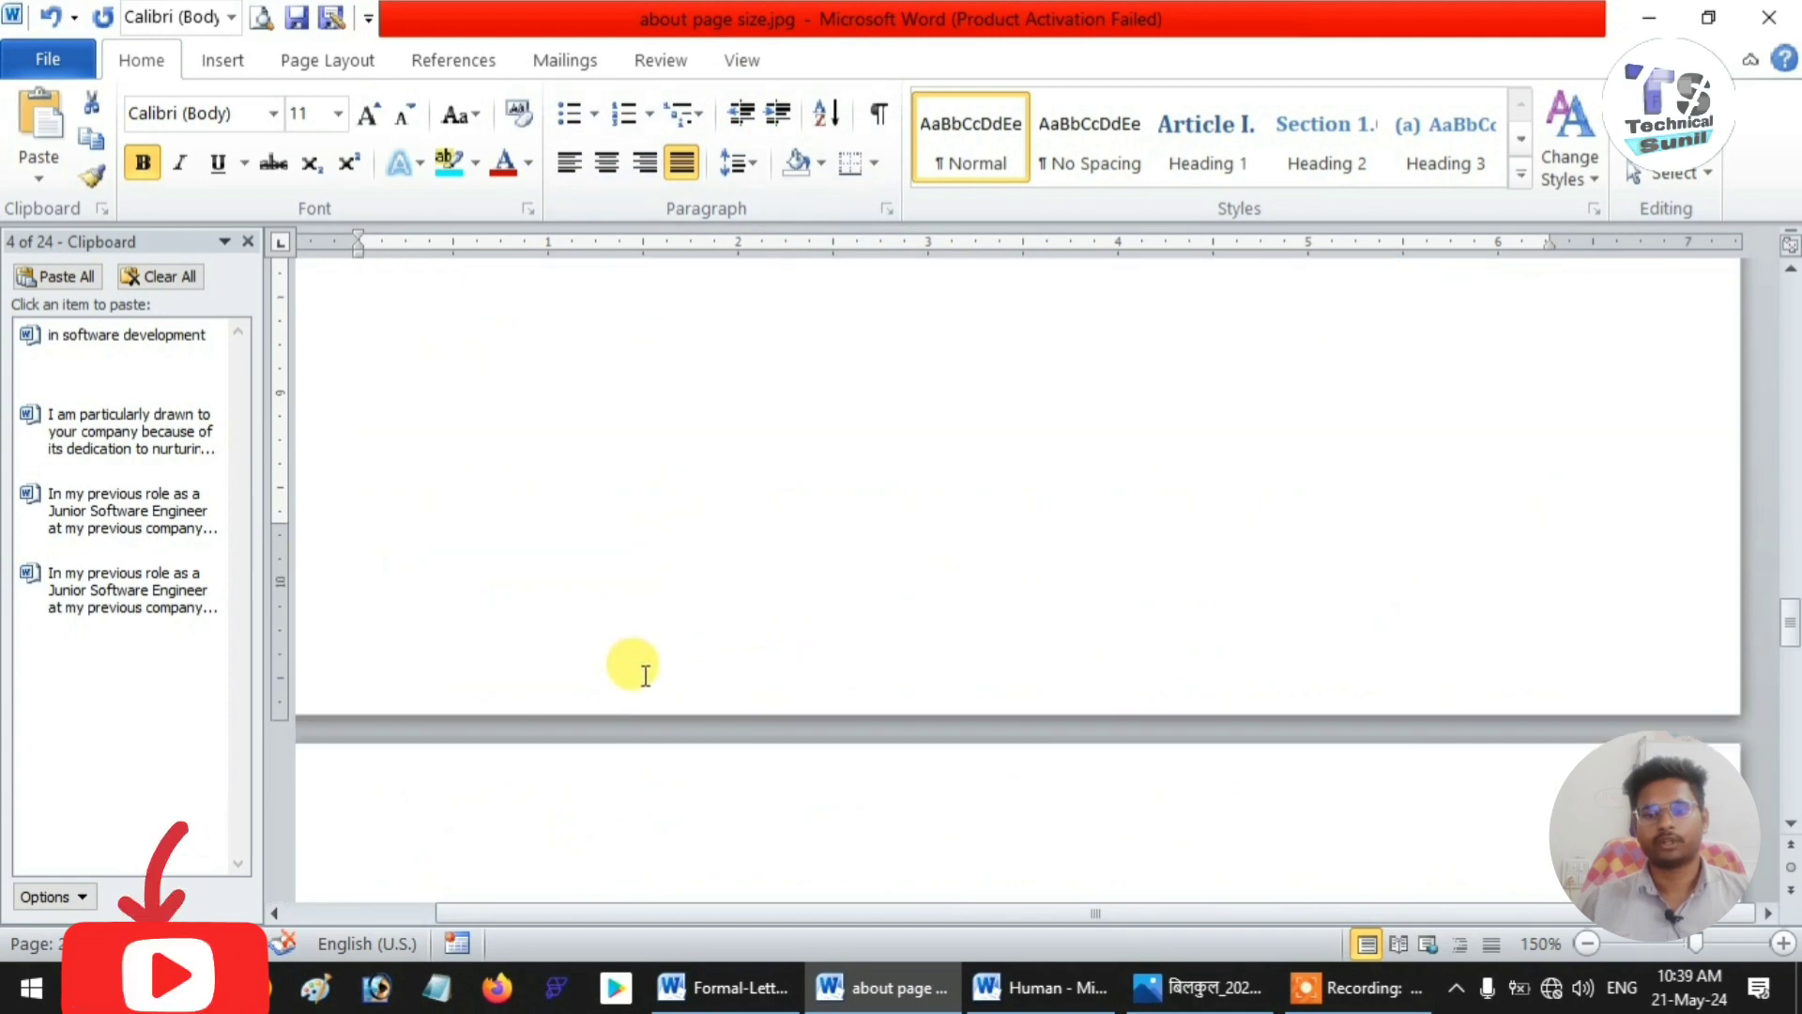
scroll(645, 676, down, 4)
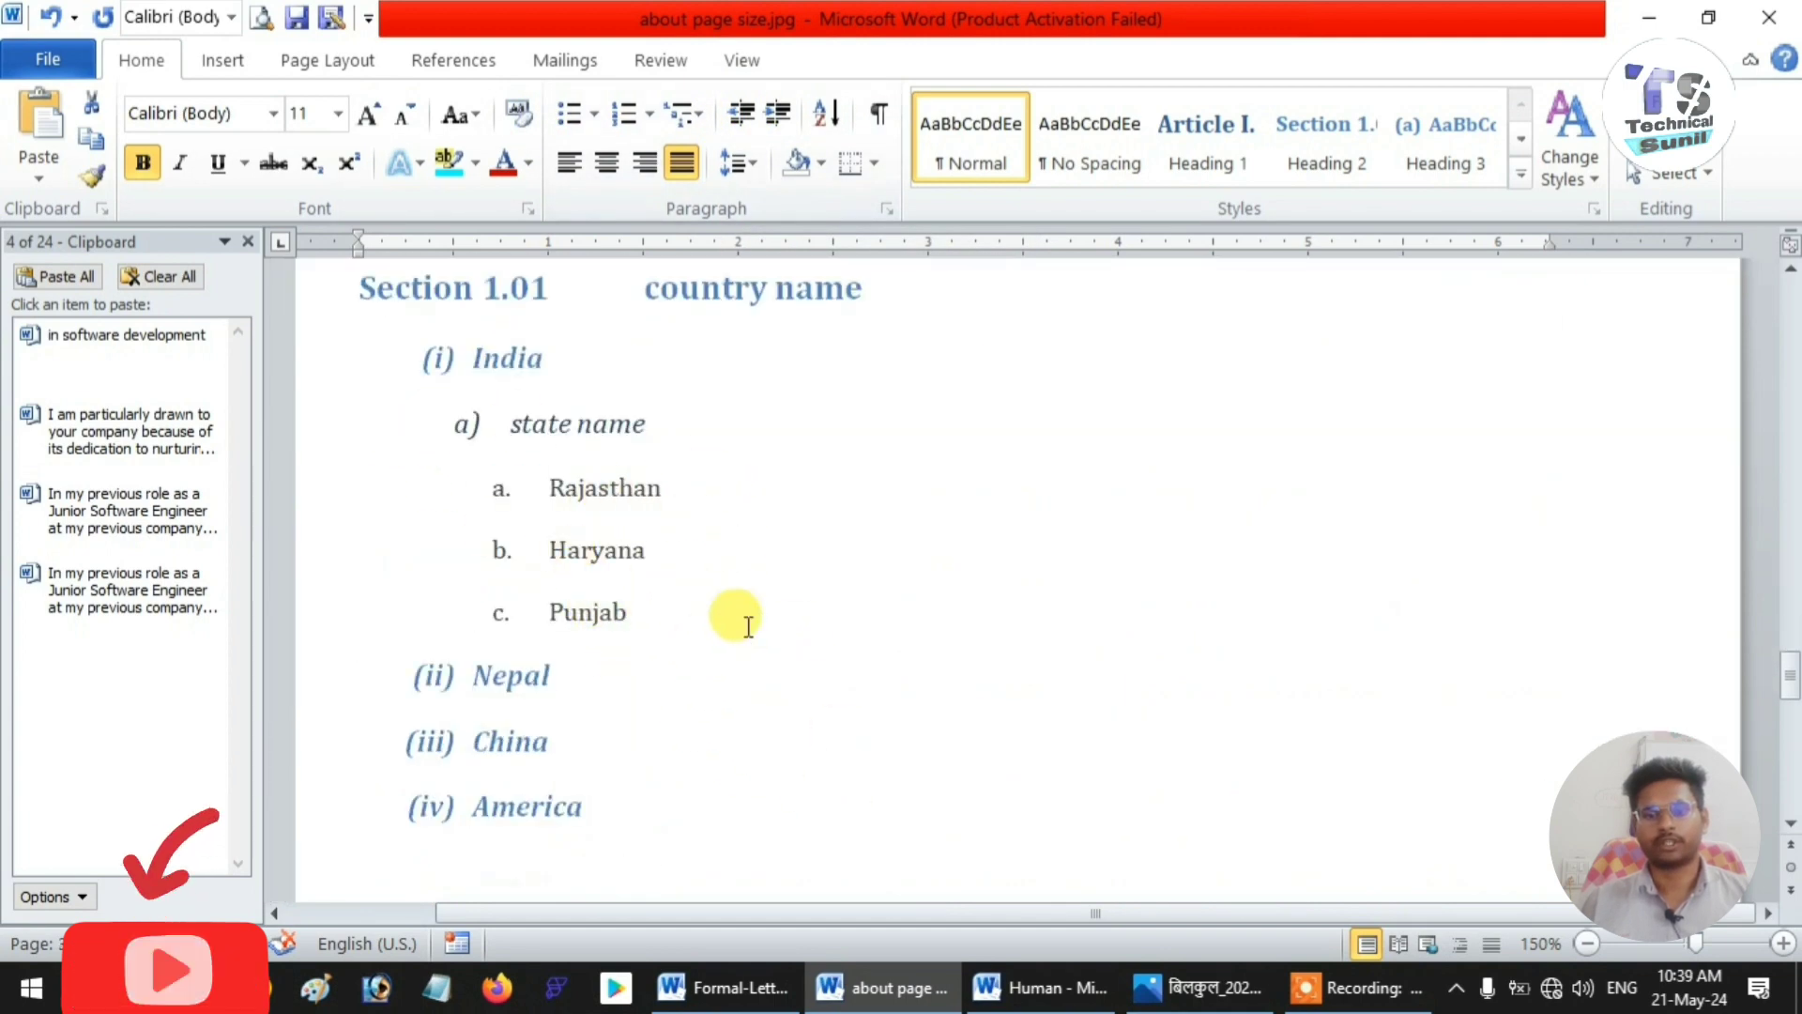
scroll(749, 627, up, 12)
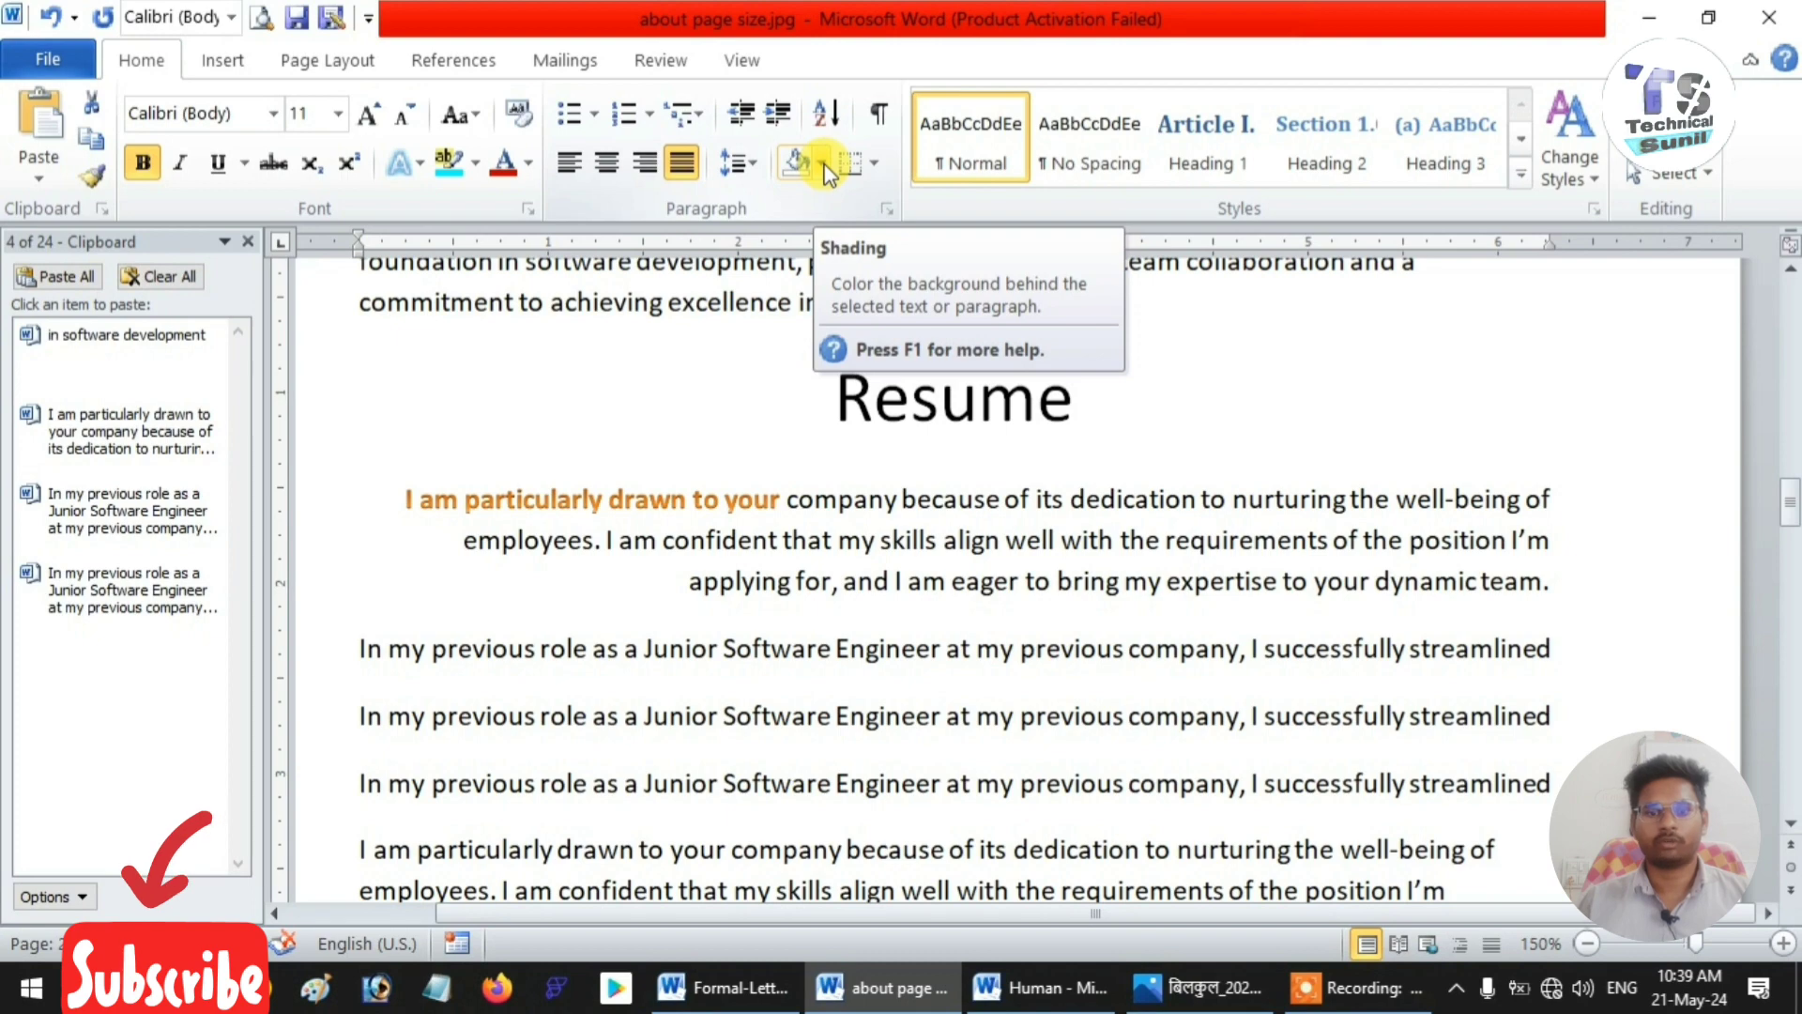
click(742, 60)
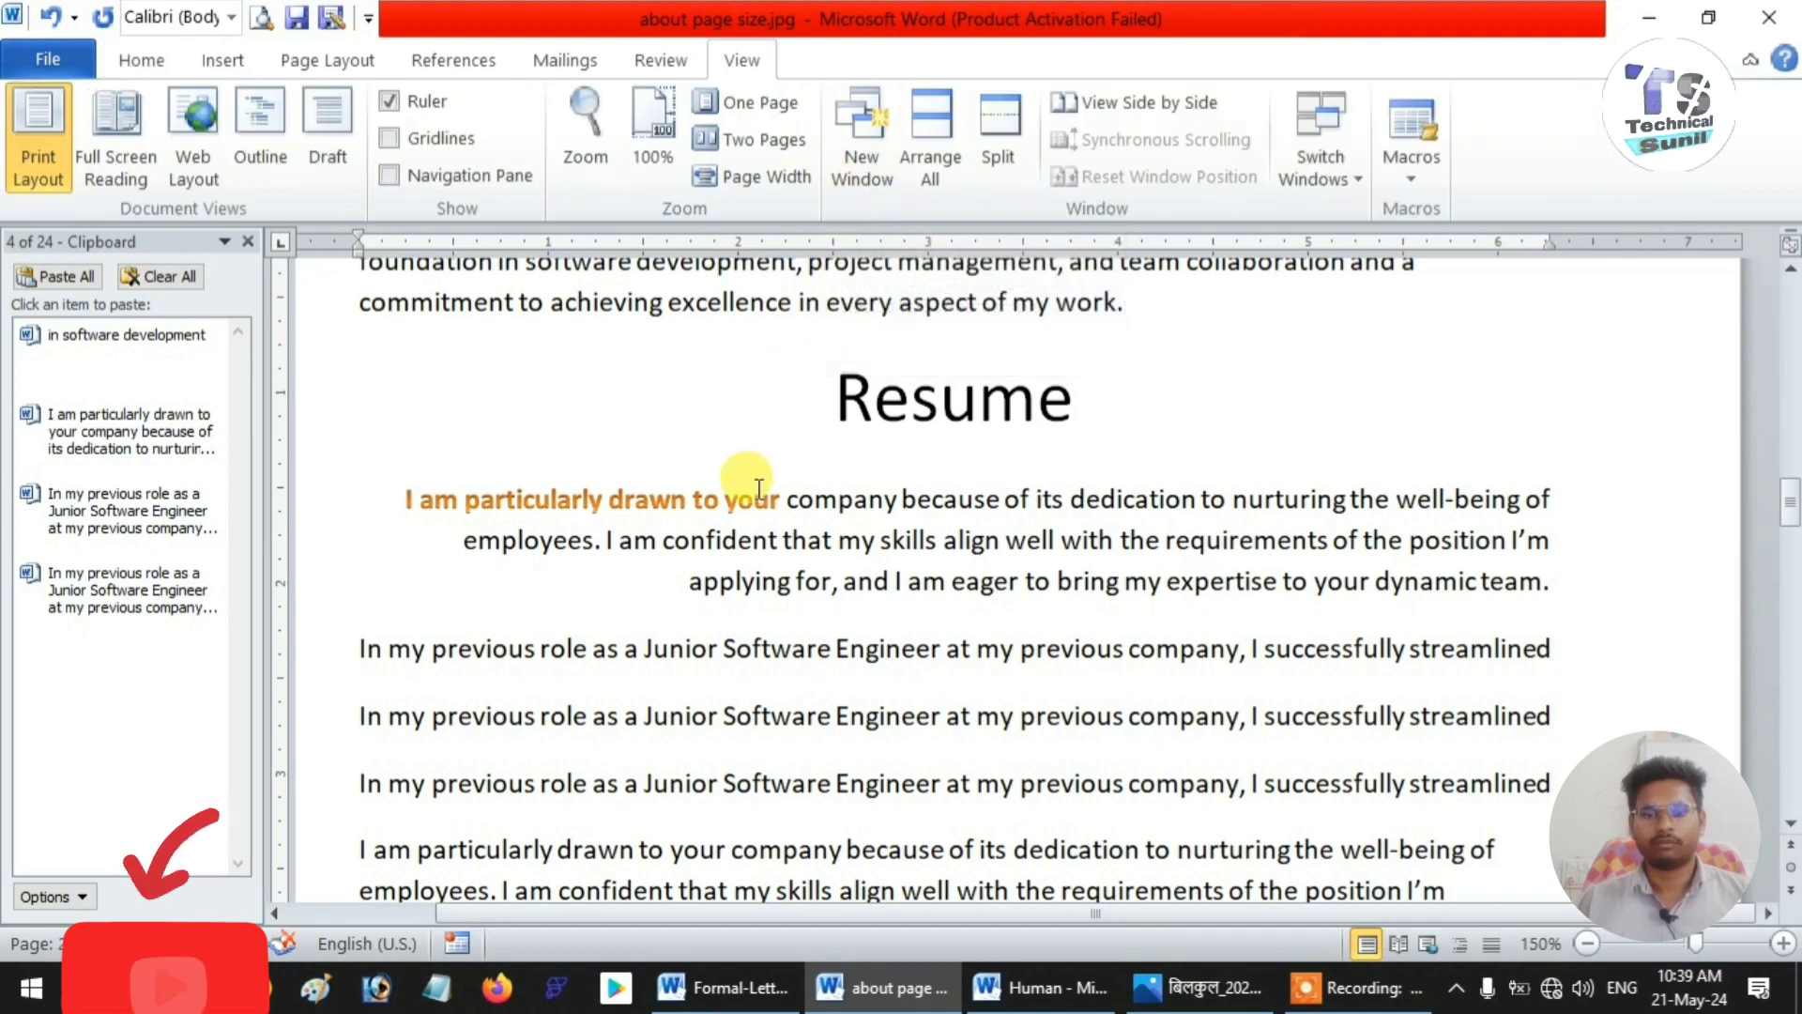
scroll(657, 470, down, 3)
click(155, 57)
scroll(1247, 606, down, 2)
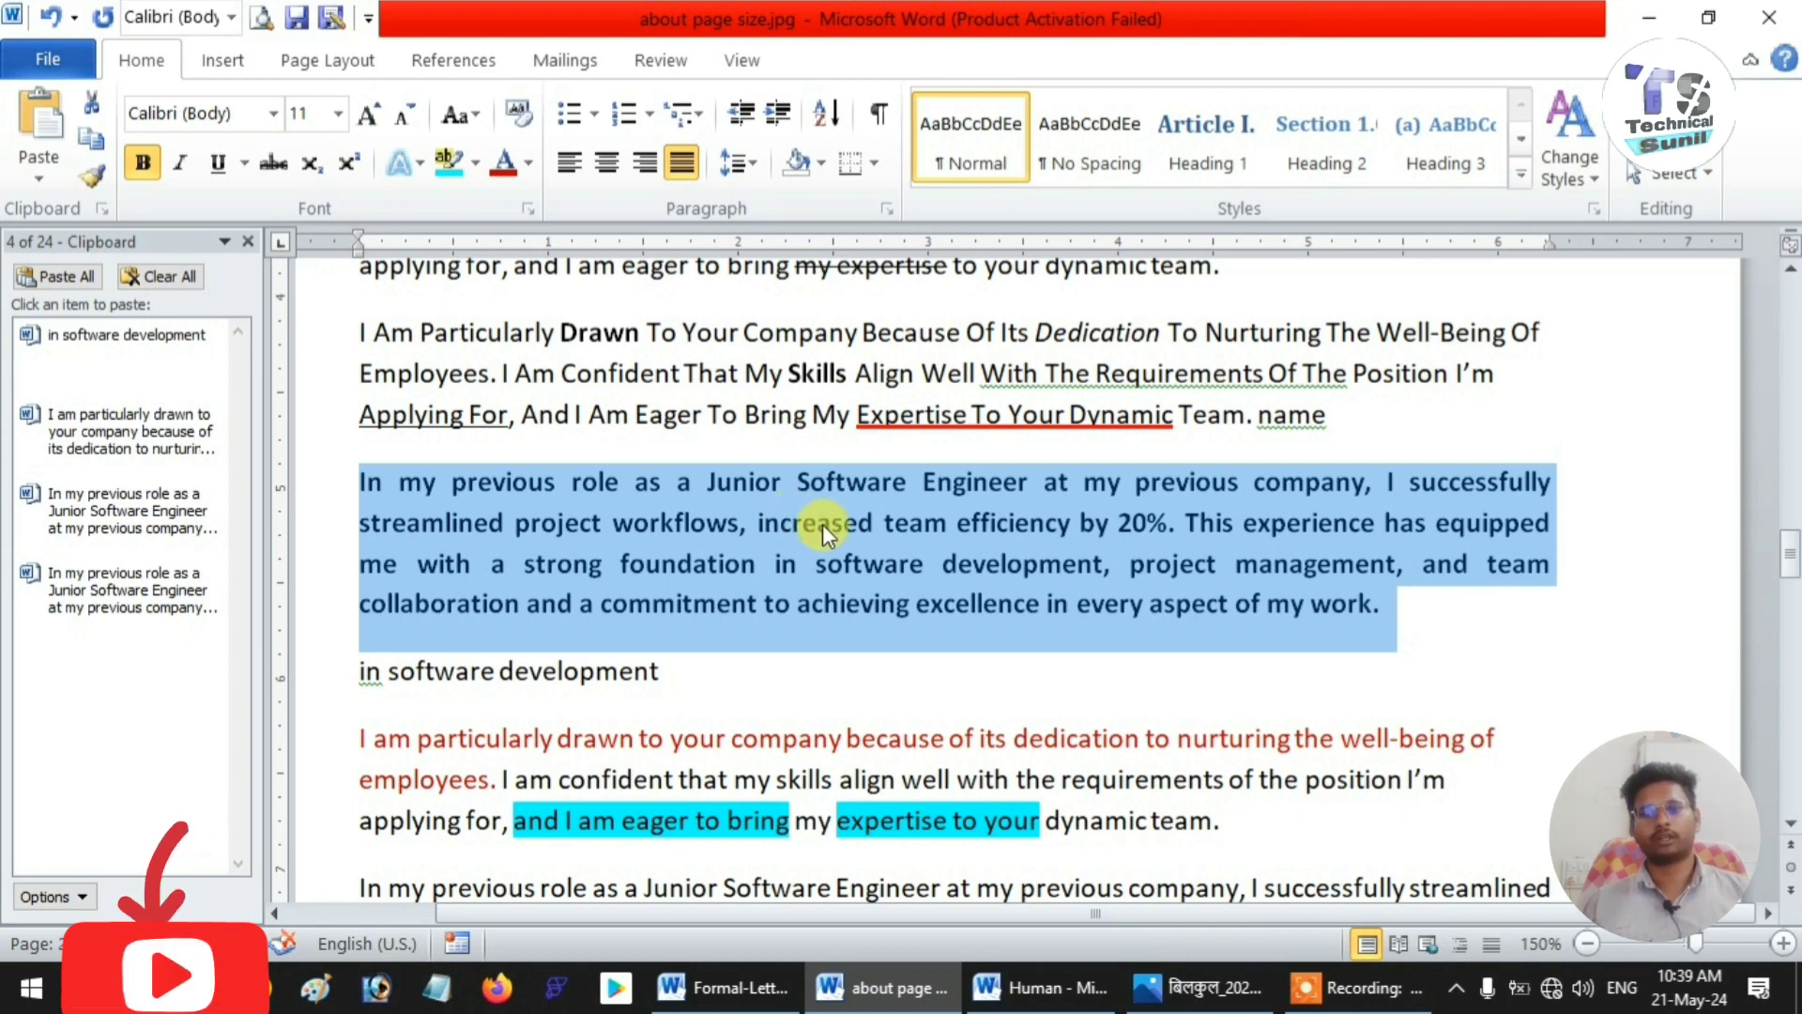
- Shade the bold justified "In my previous role" paragraph light blue and add four blank lines at its end
click(824, 166)
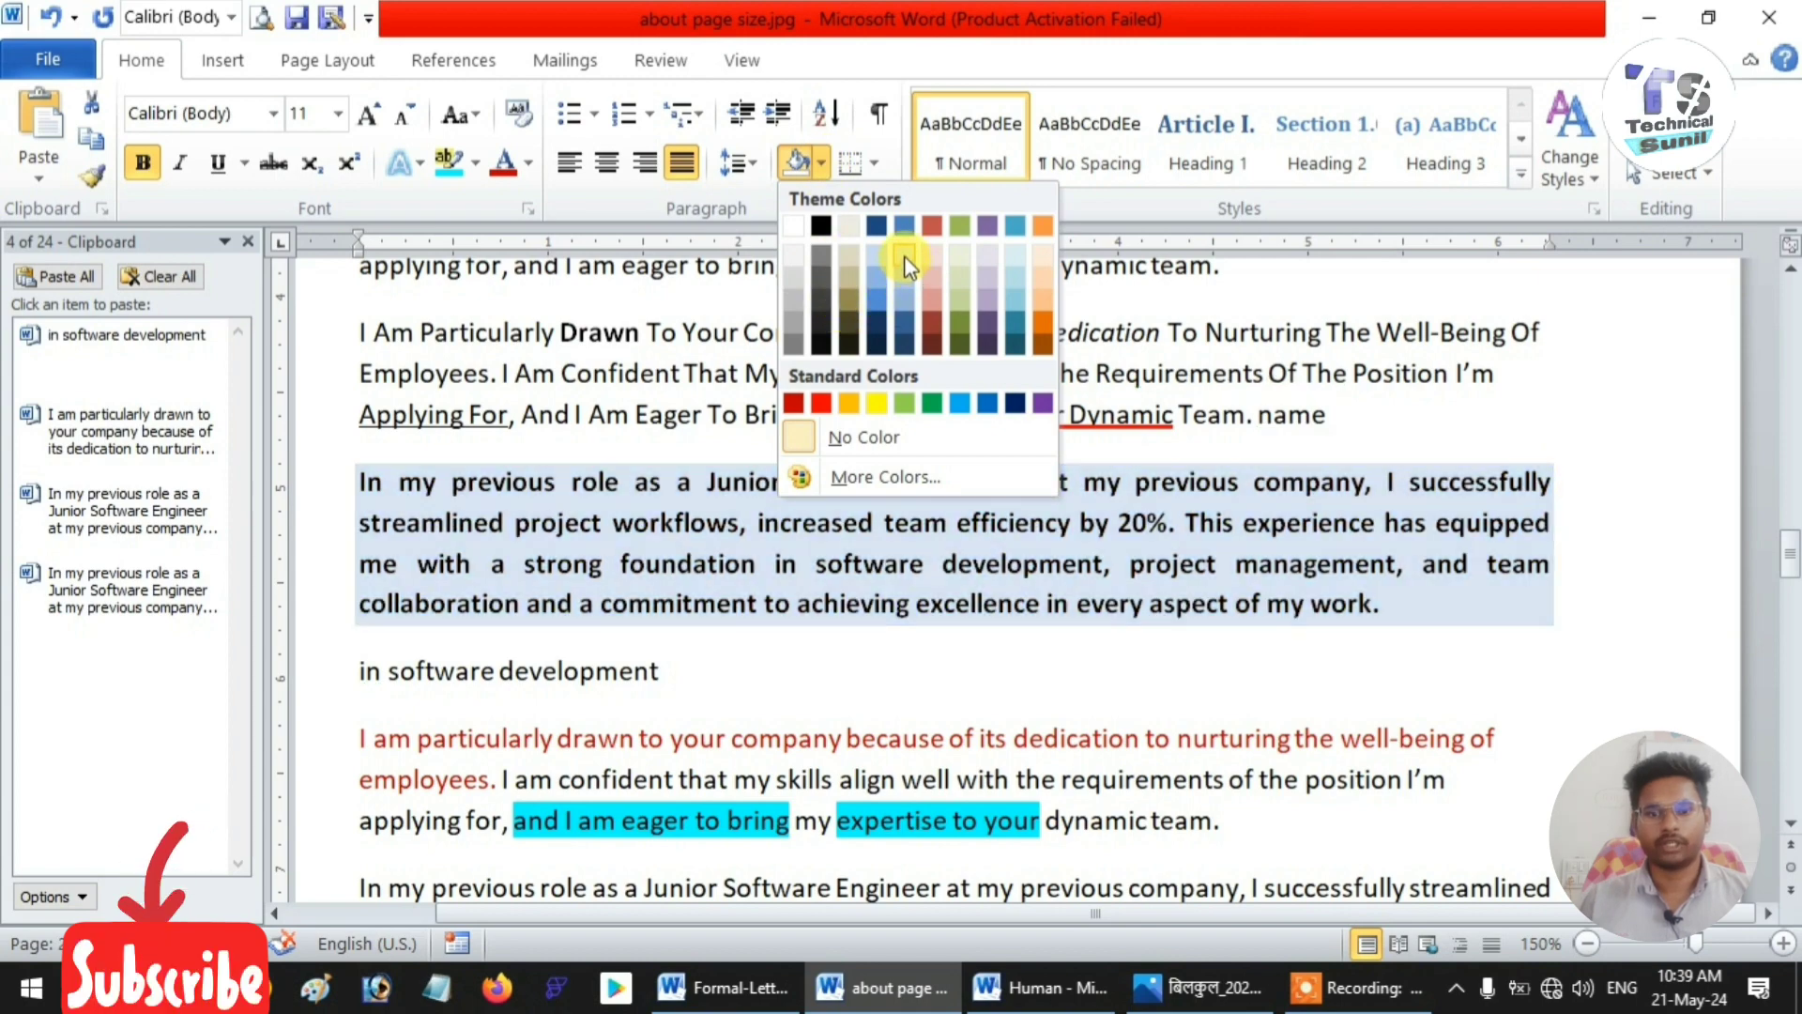
click(905, 259)
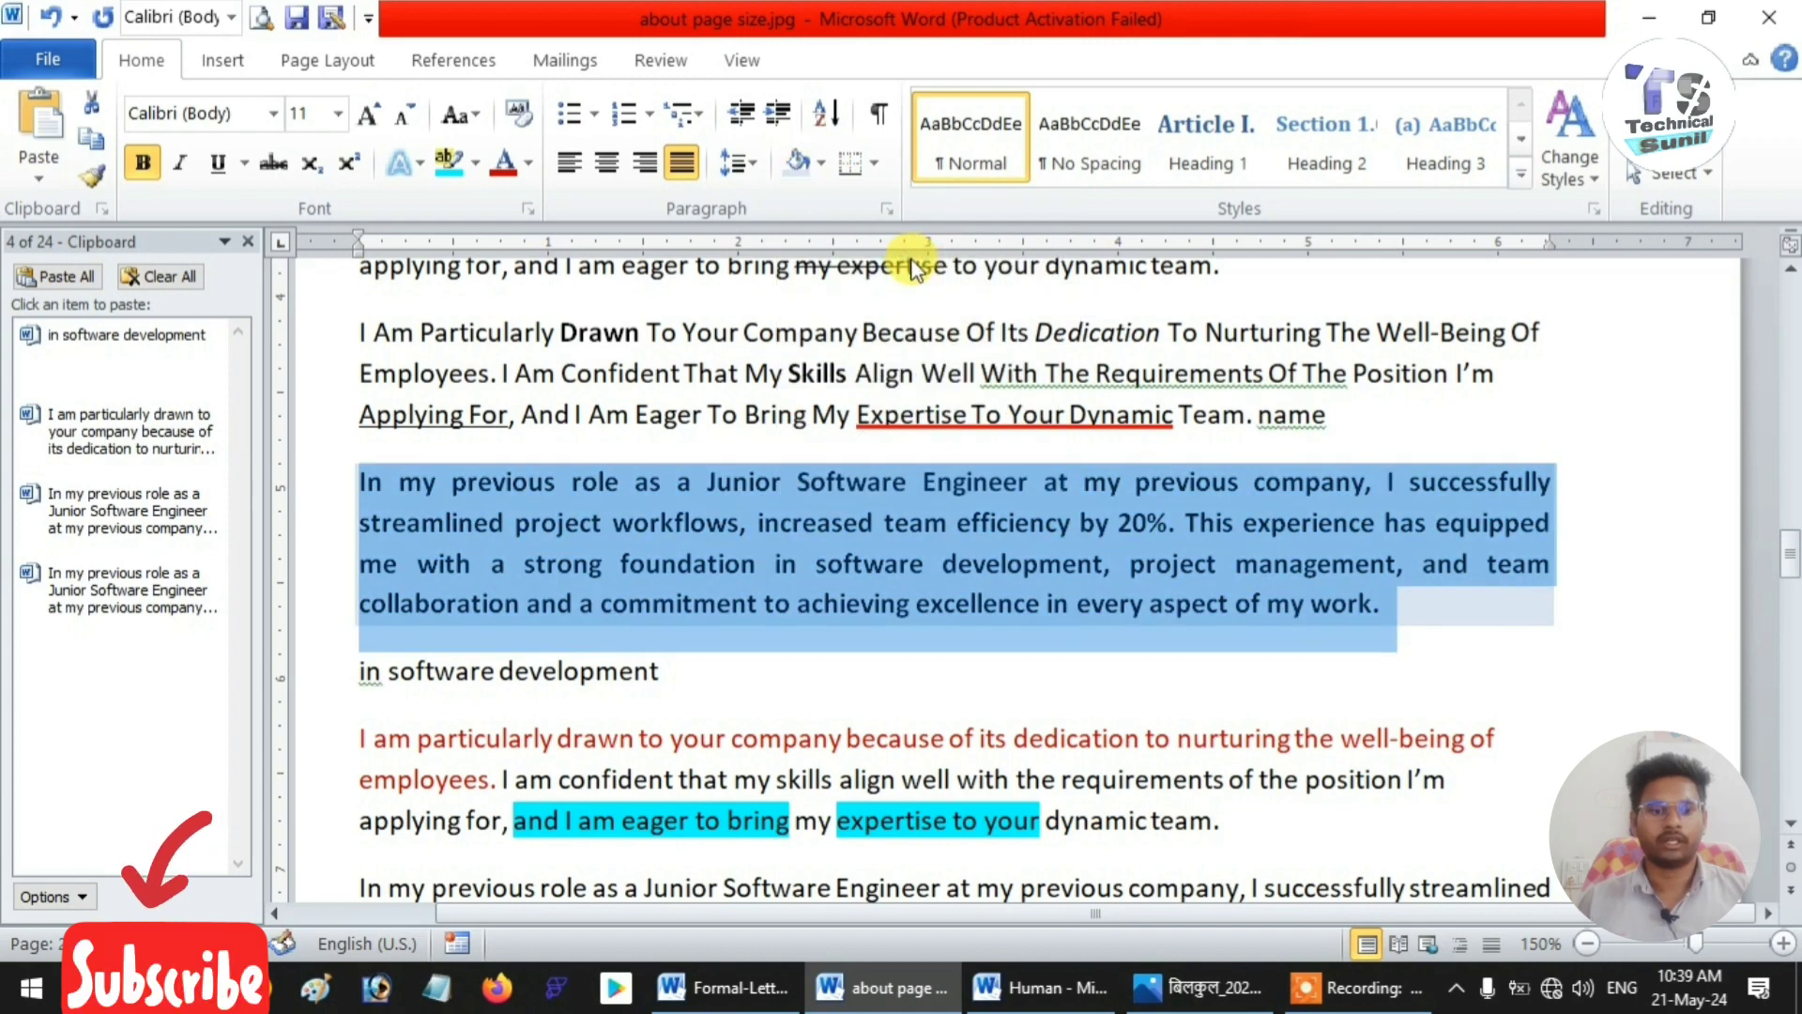
click(1417, 610)
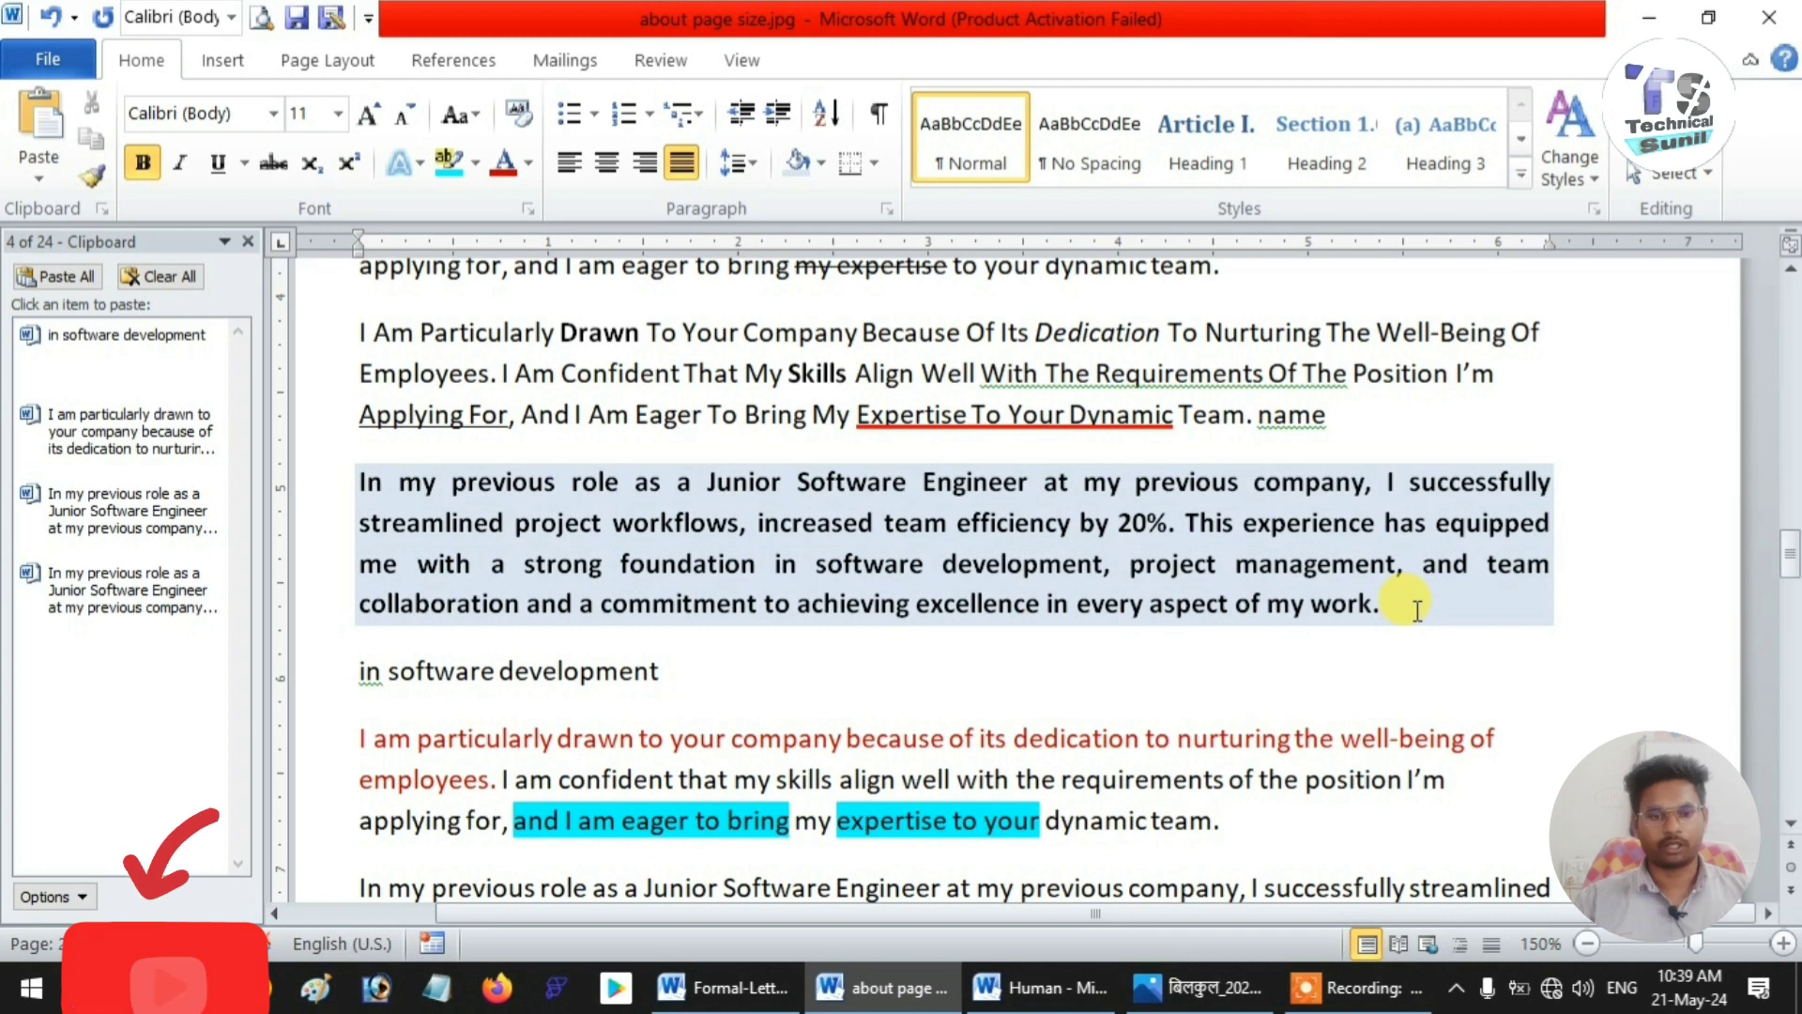
key(Return)
key(Return)
key(Return)
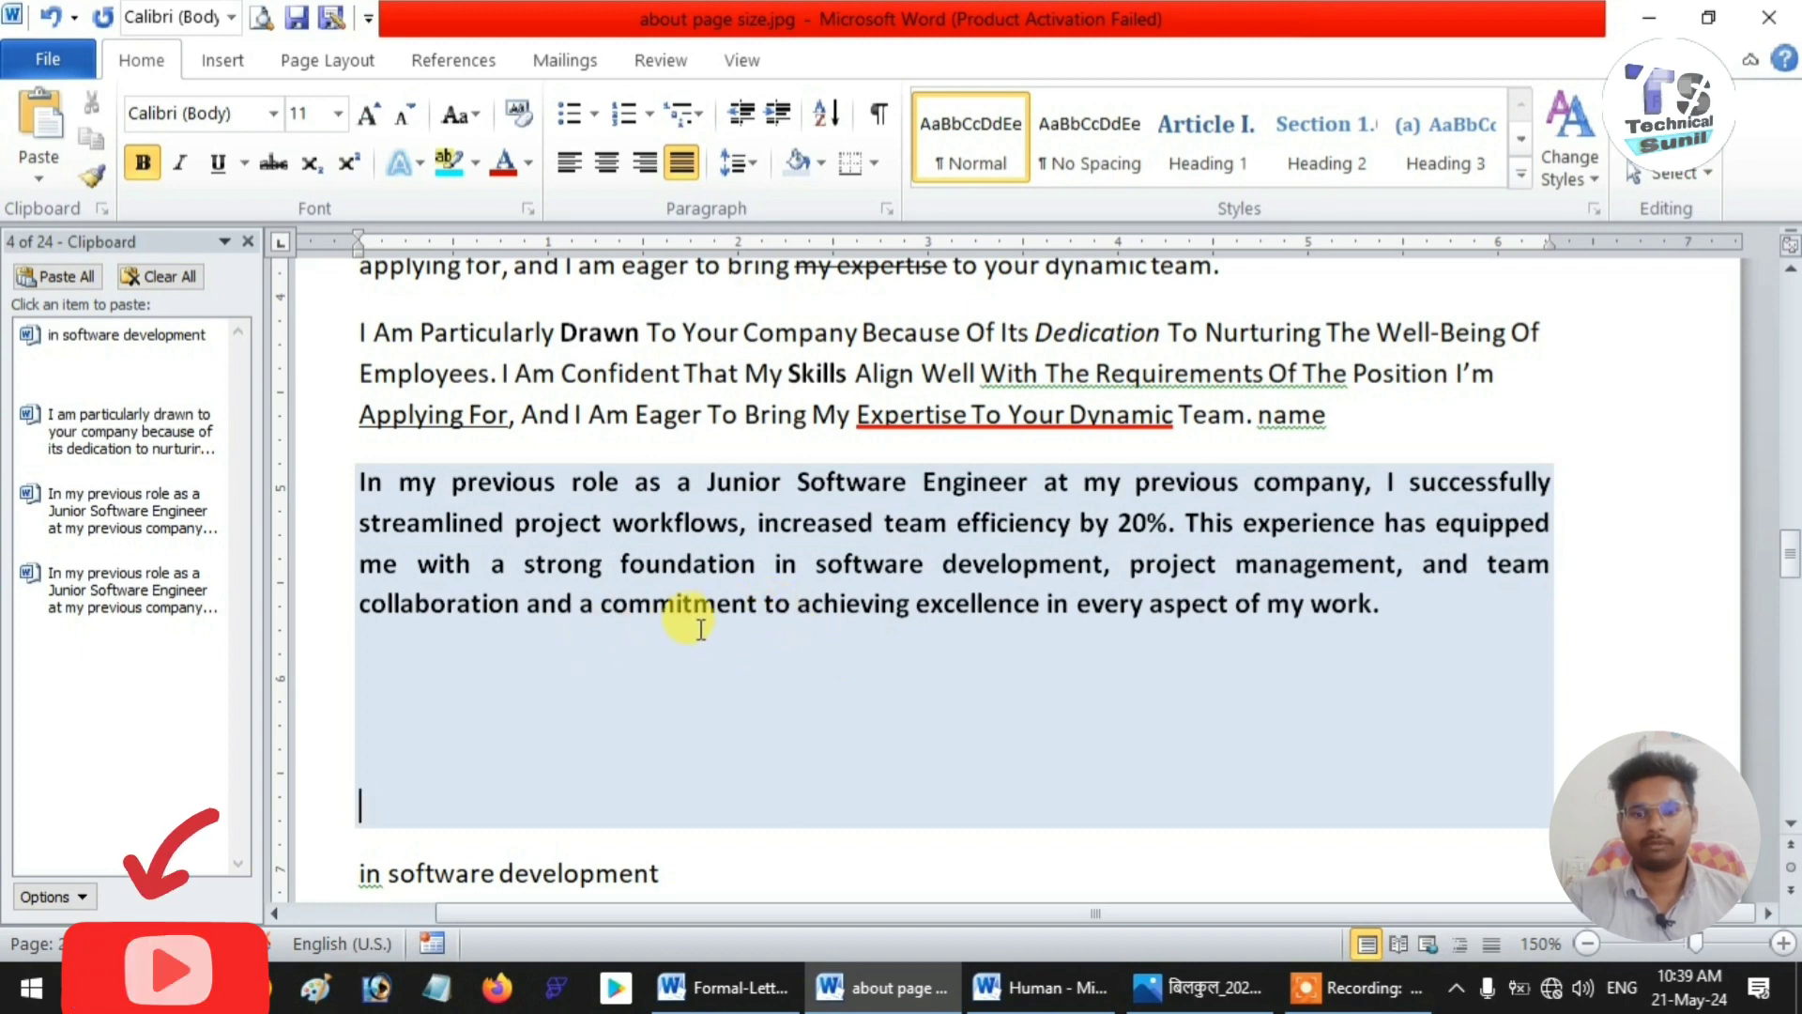
key(Return)
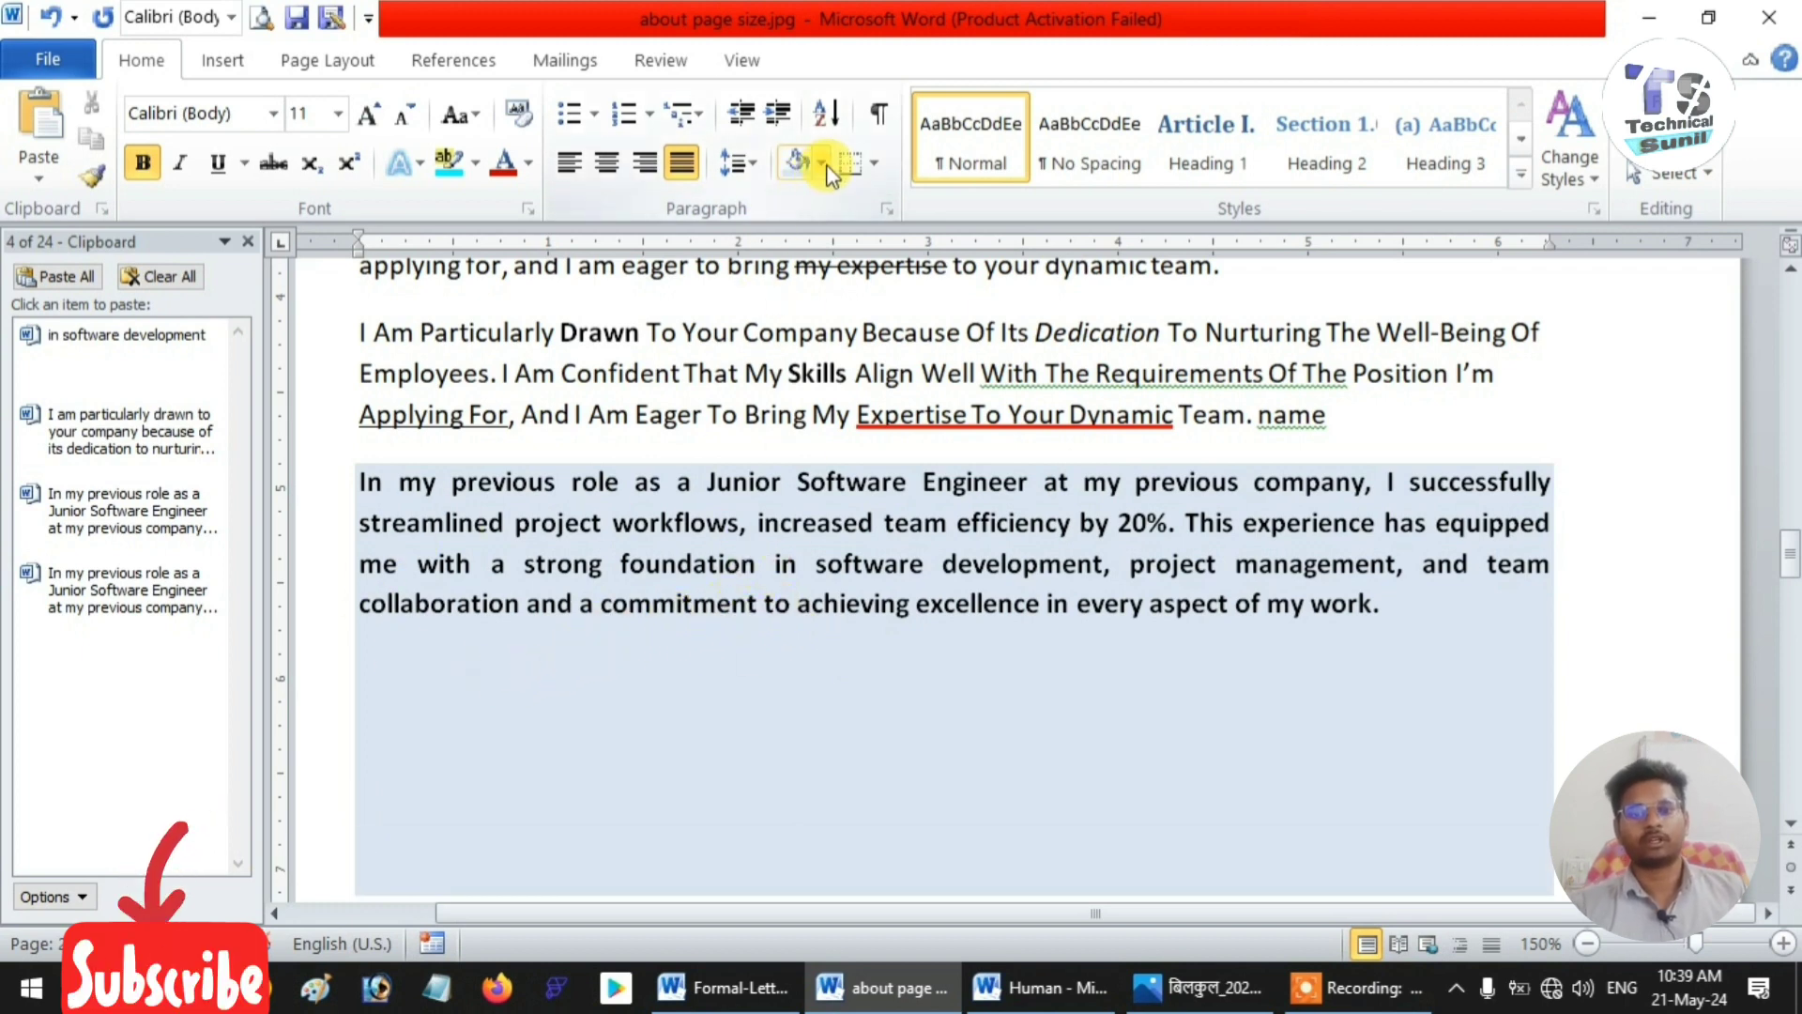
- Apply All Borders to the shaded block, and toggle its Outside Borders off
click(875, 165)
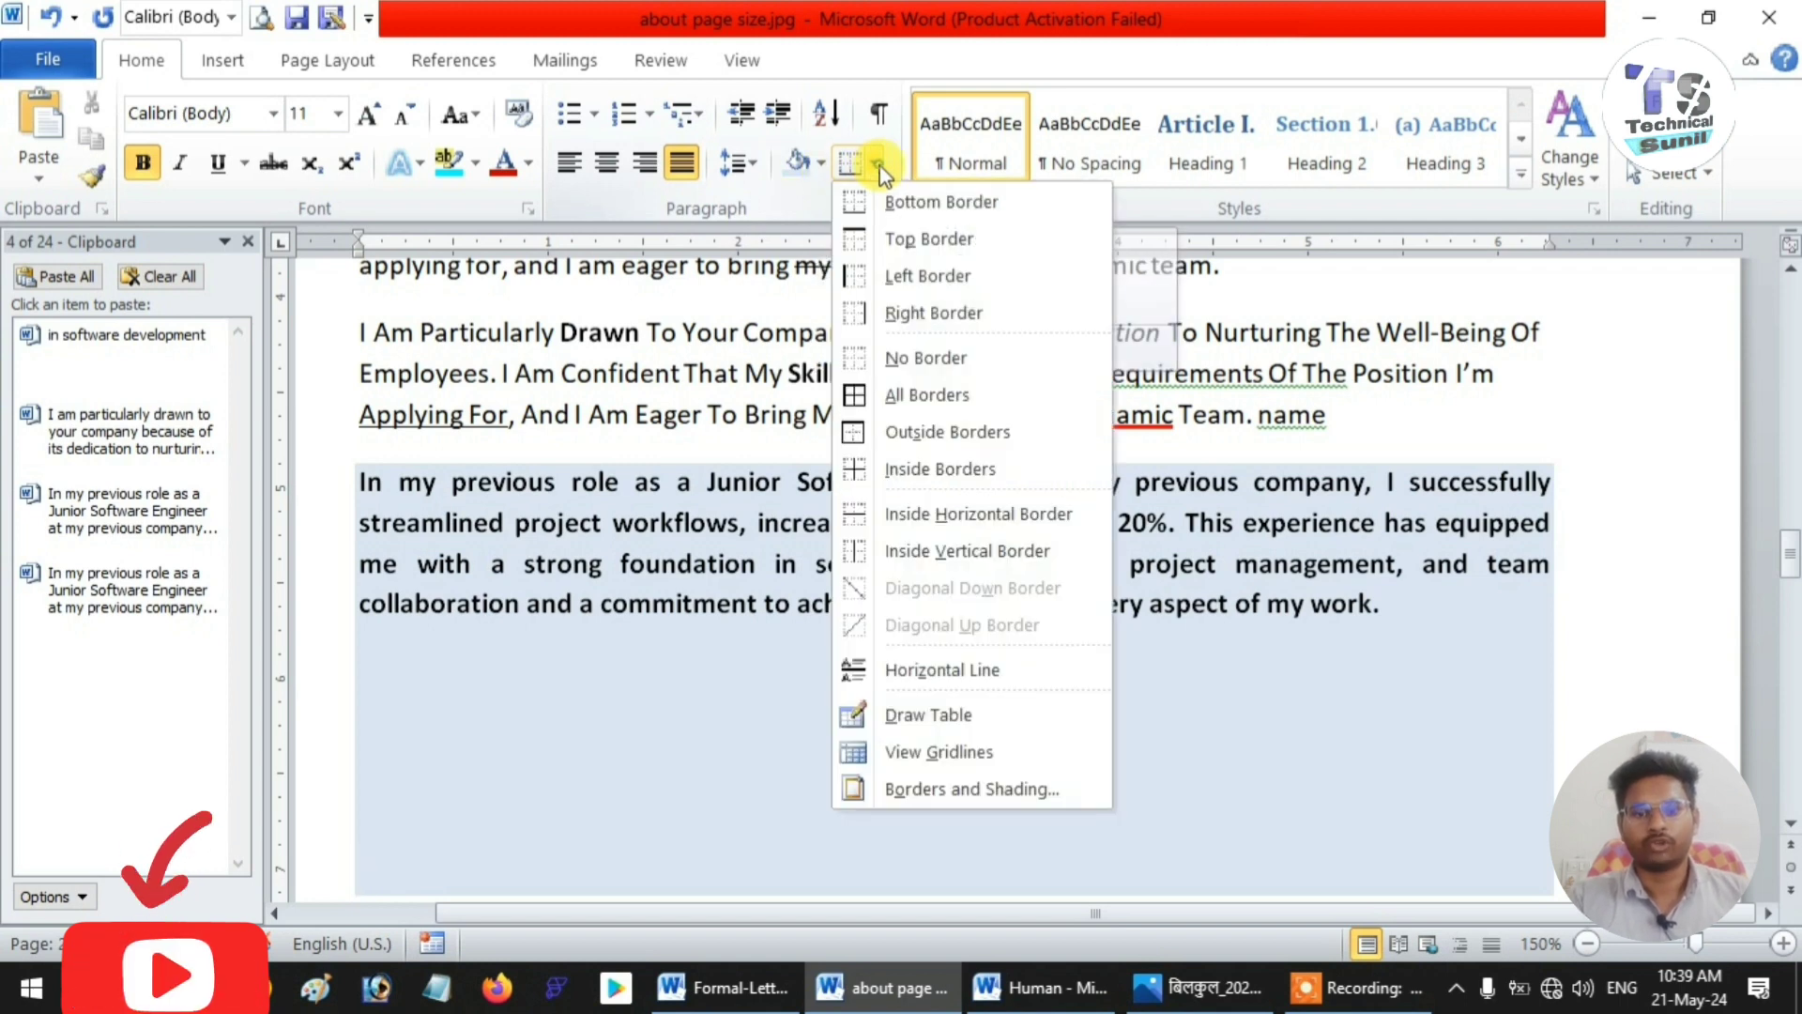
click(917, 414)
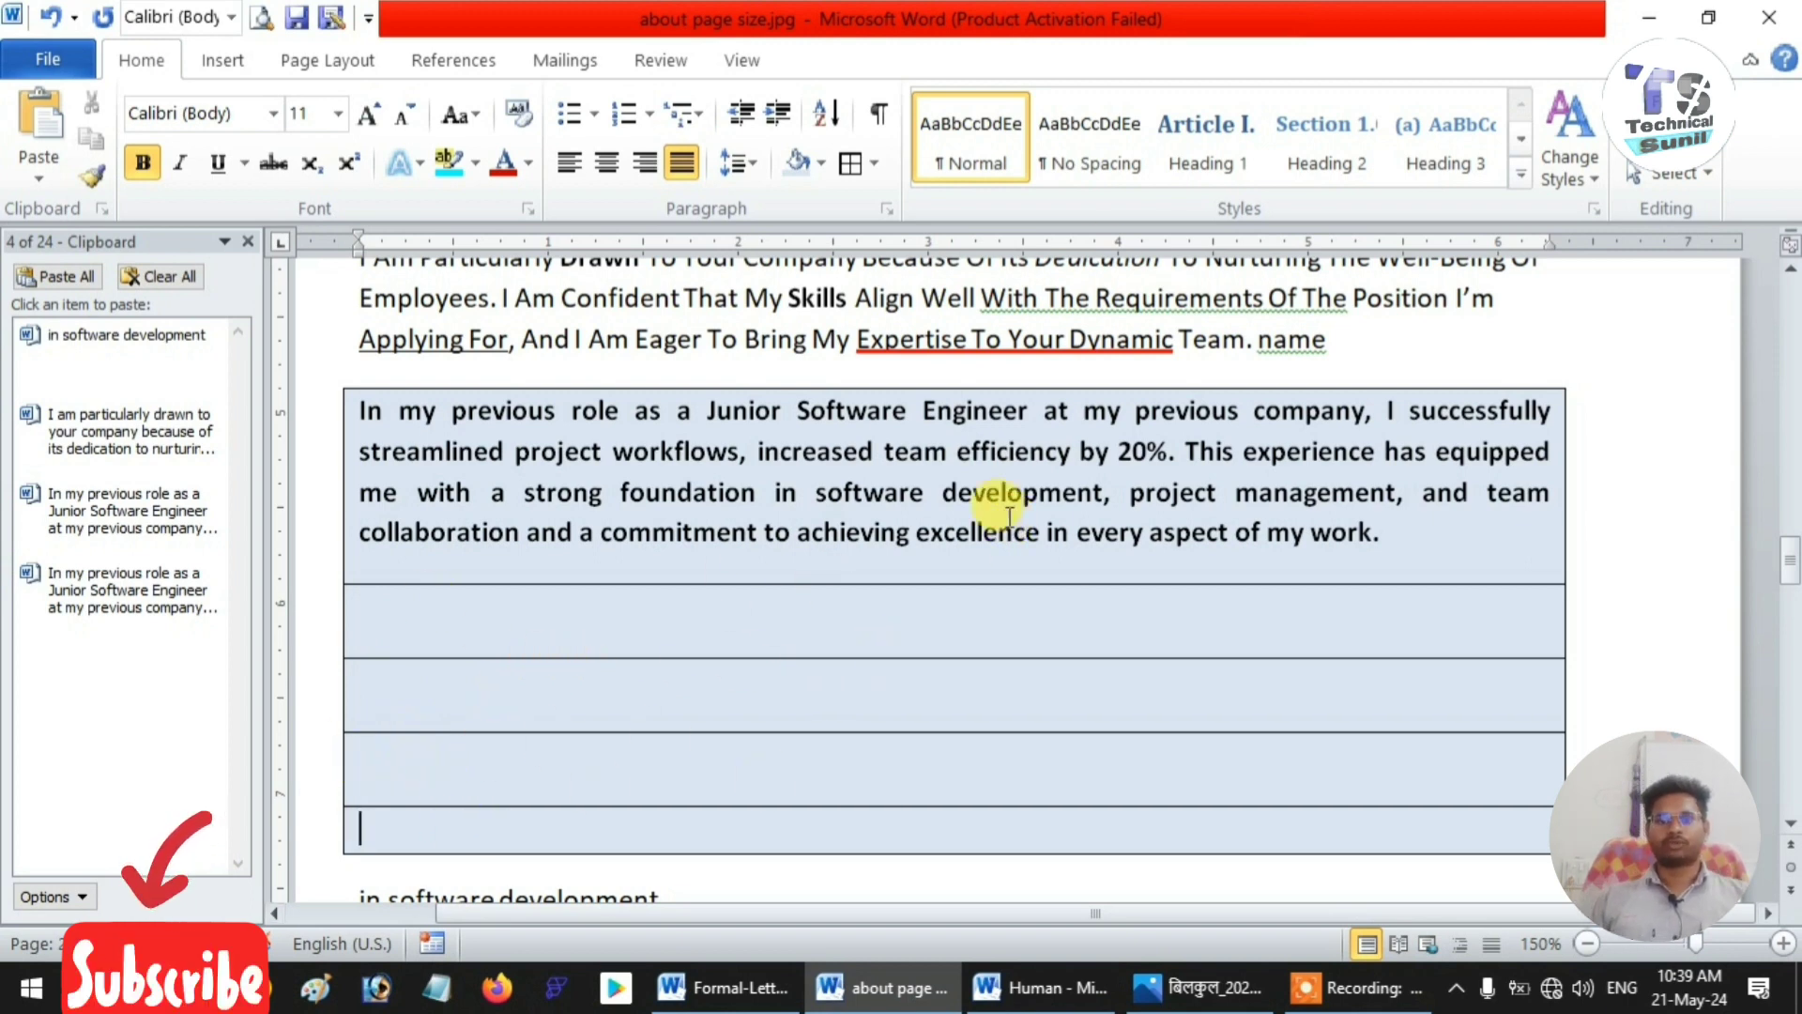
click(875, 167)
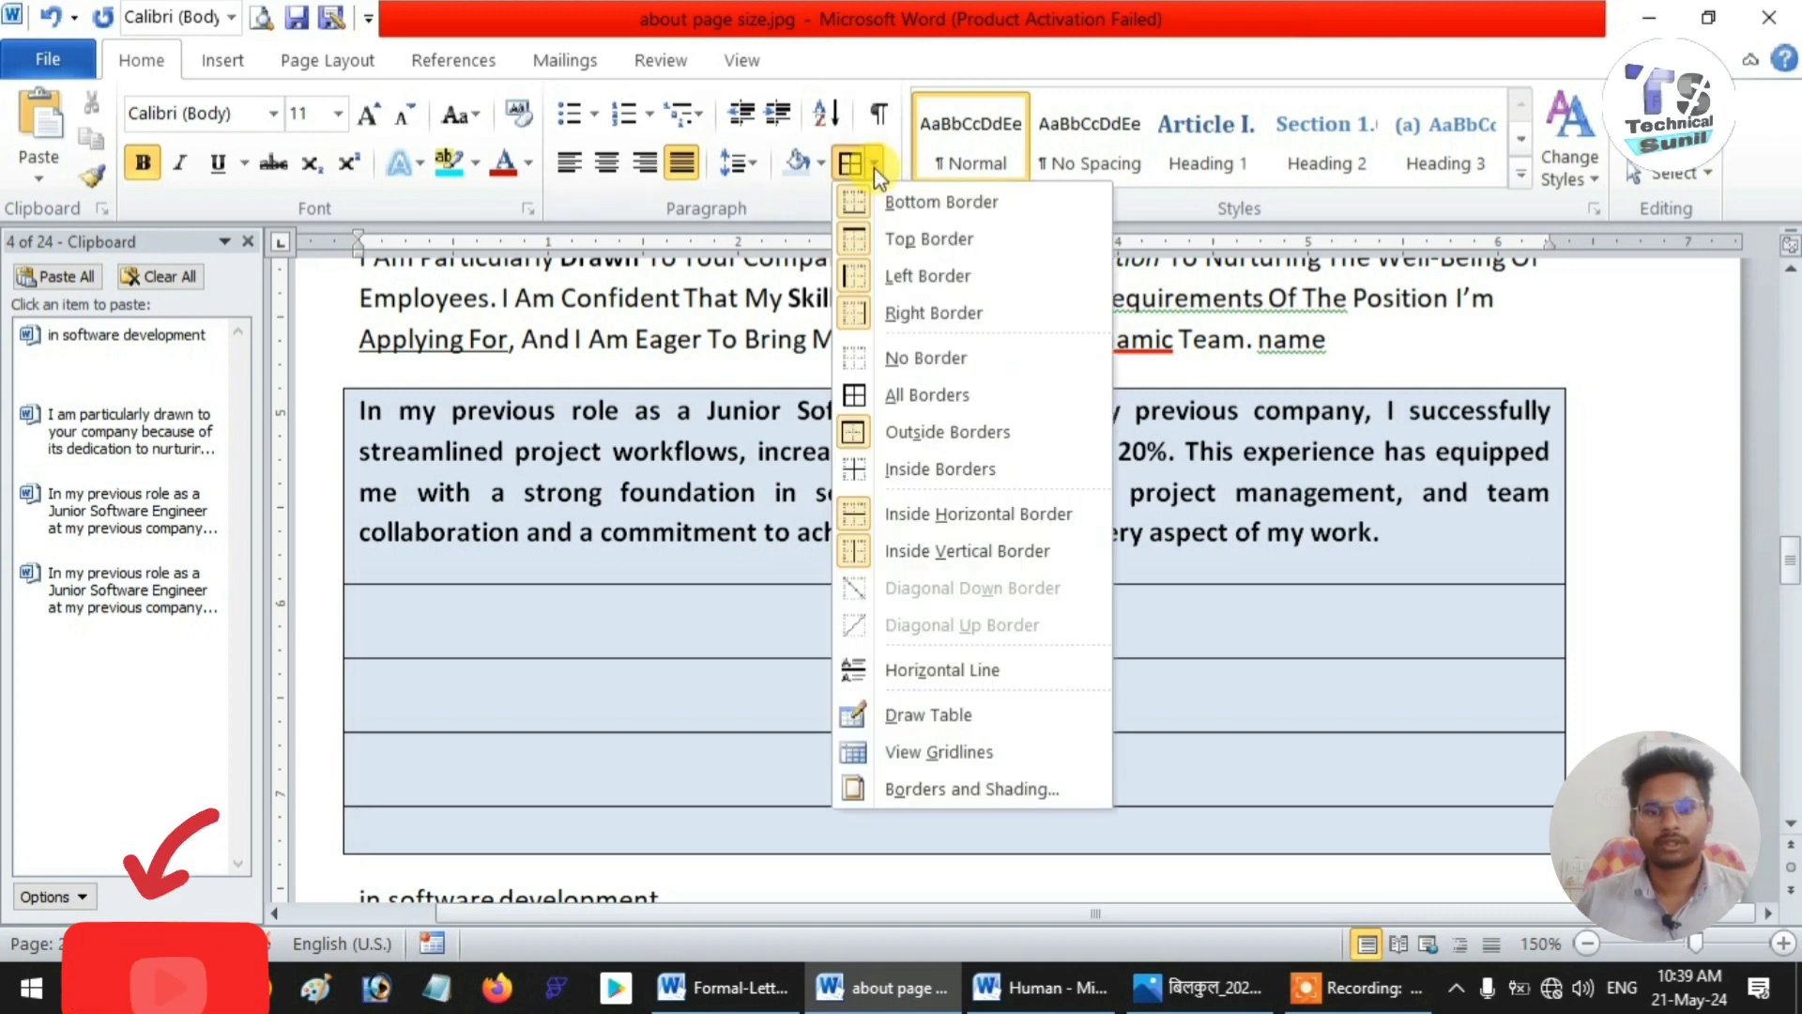
click(925, 433)
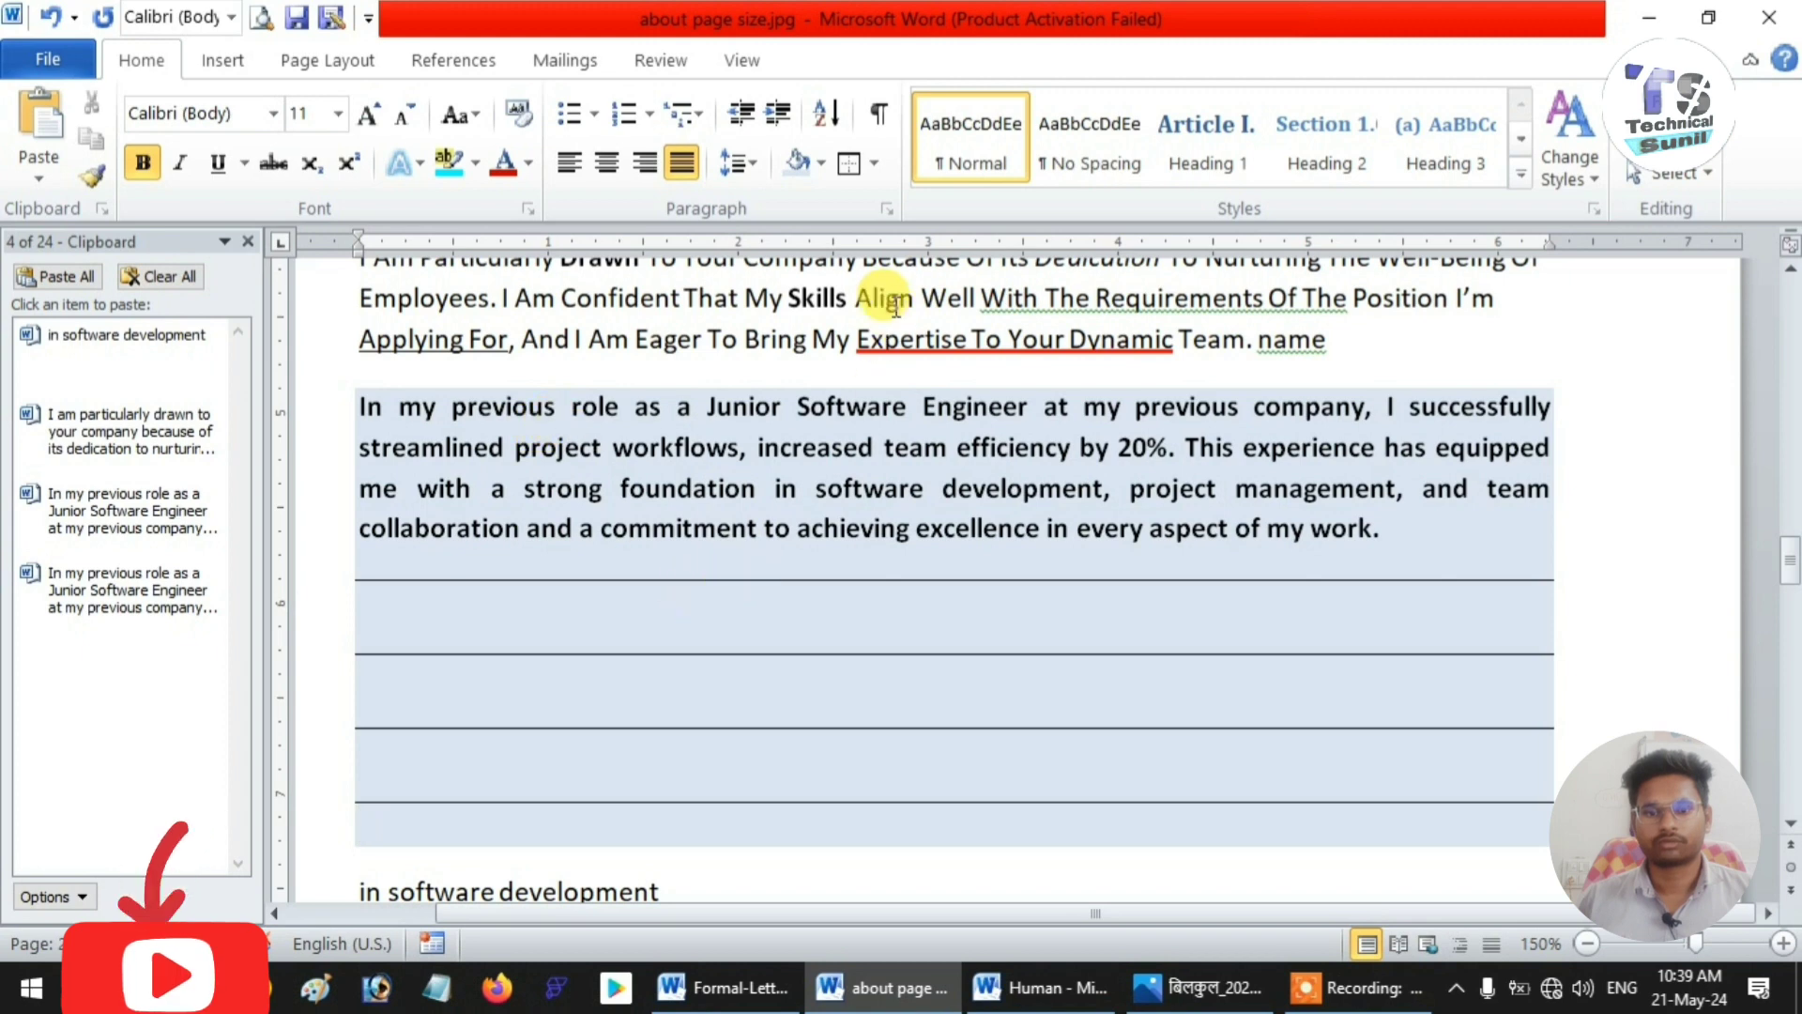
- Clear the shaded block's remaining lines with No Border and give it only a Top Border
click(875, 164)
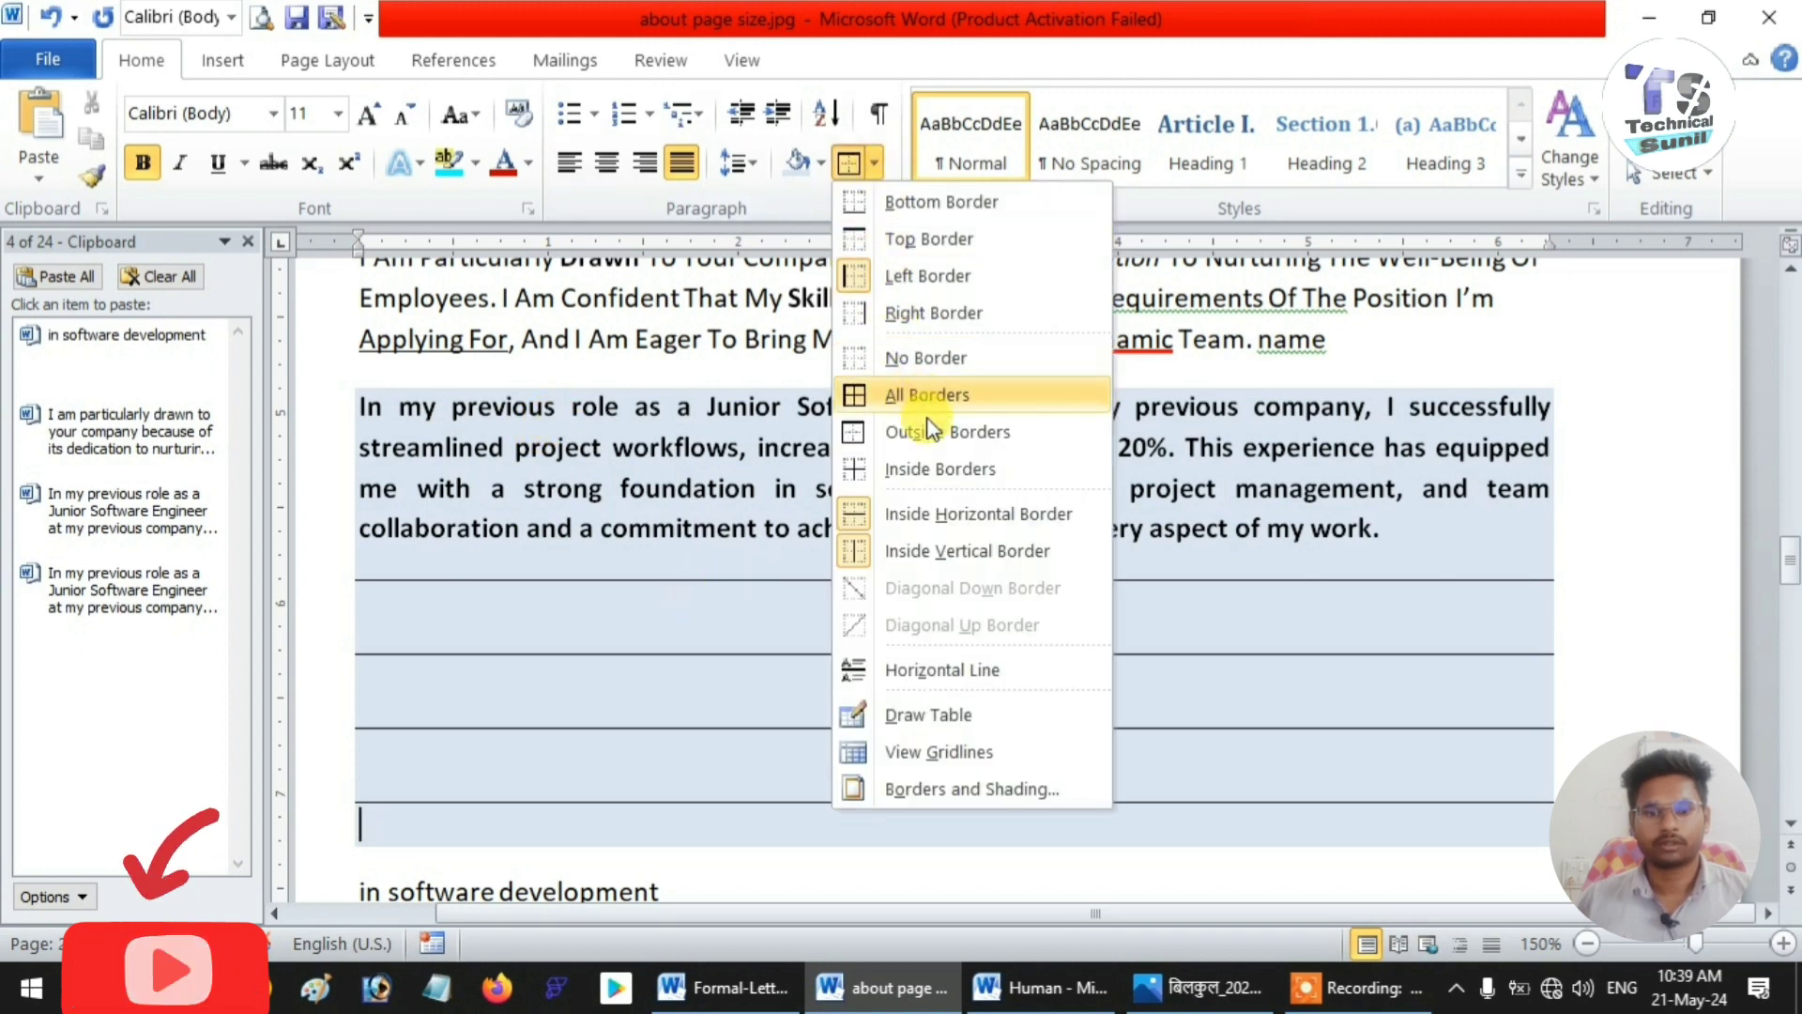
click(920, 357)
click(876, 169)
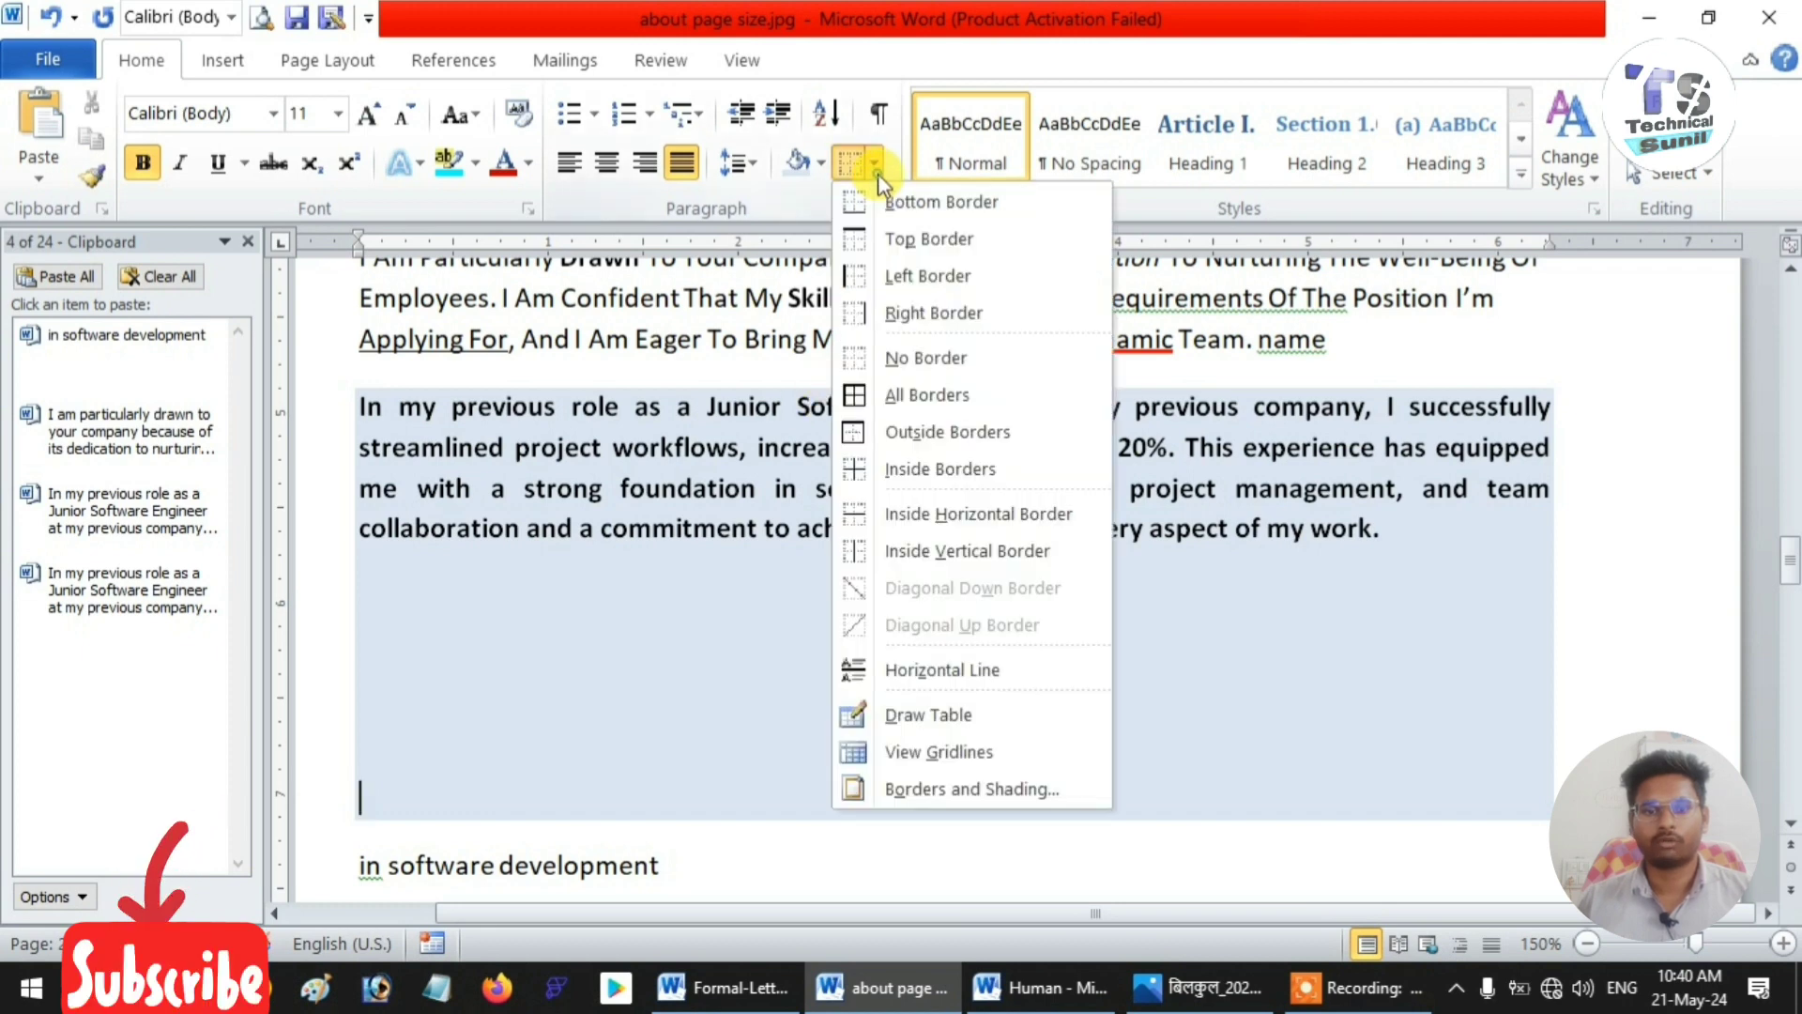
click(890, 240)
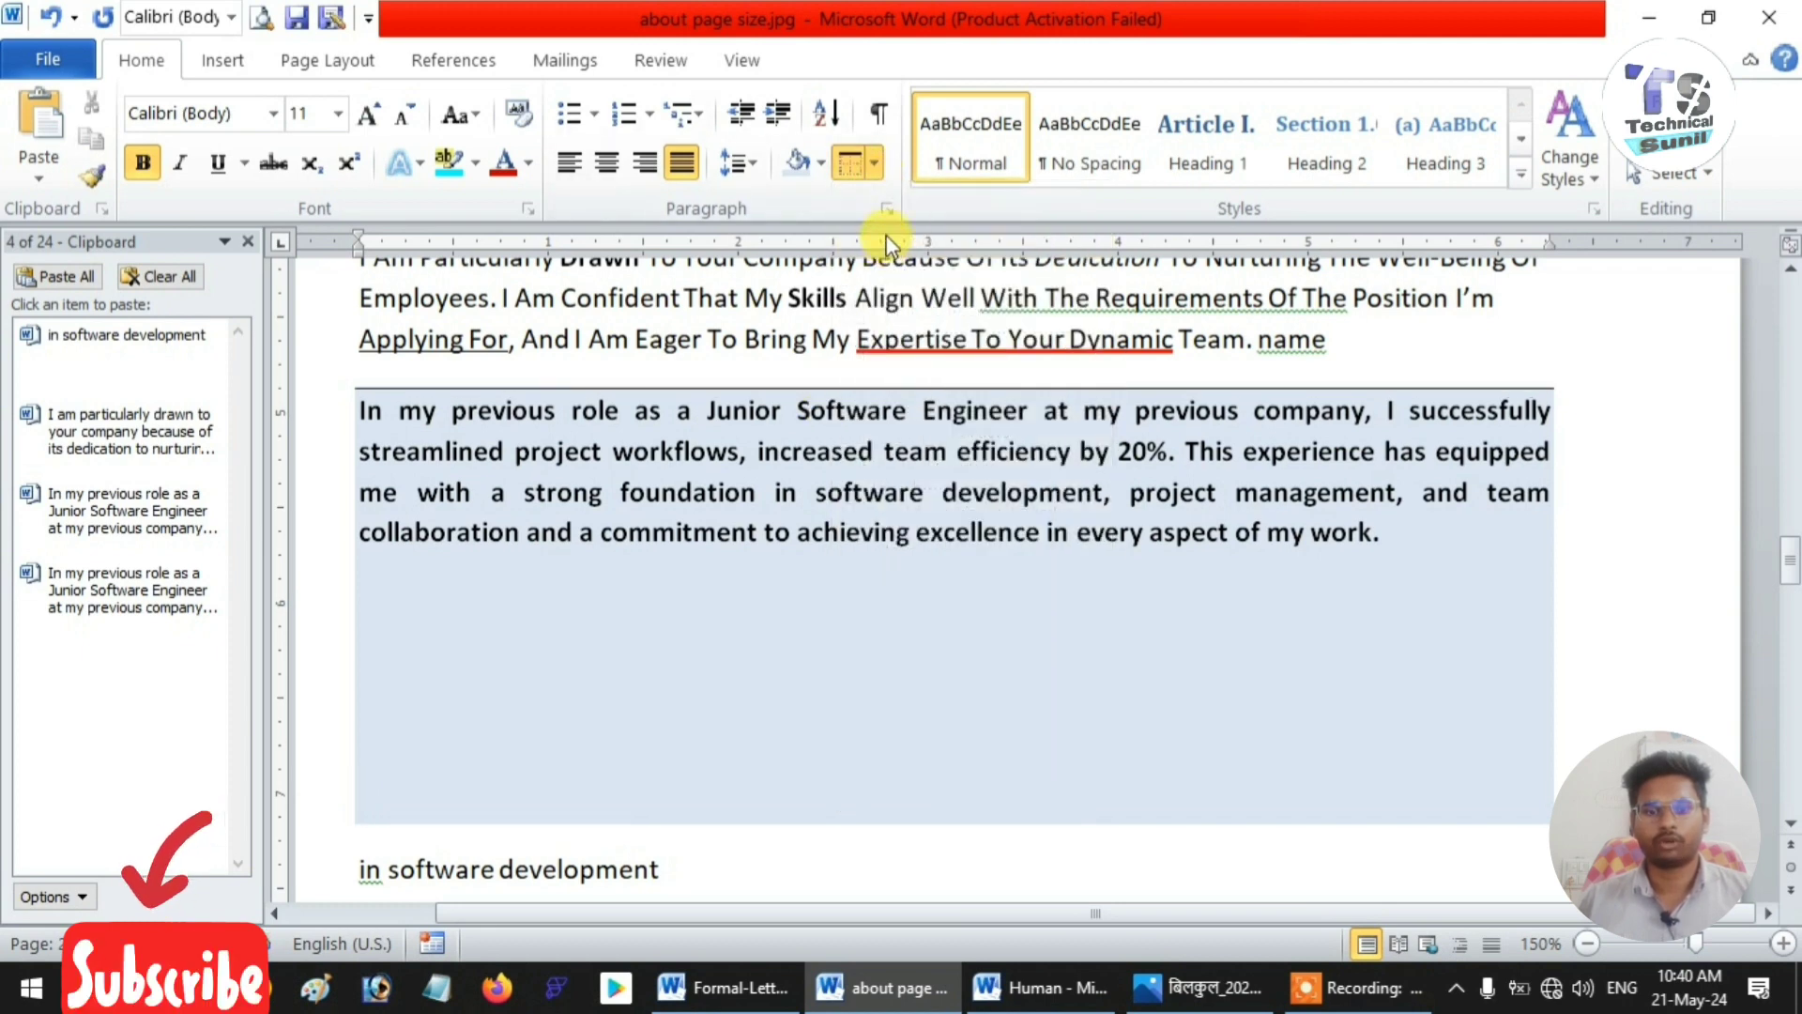
click(878, 169)
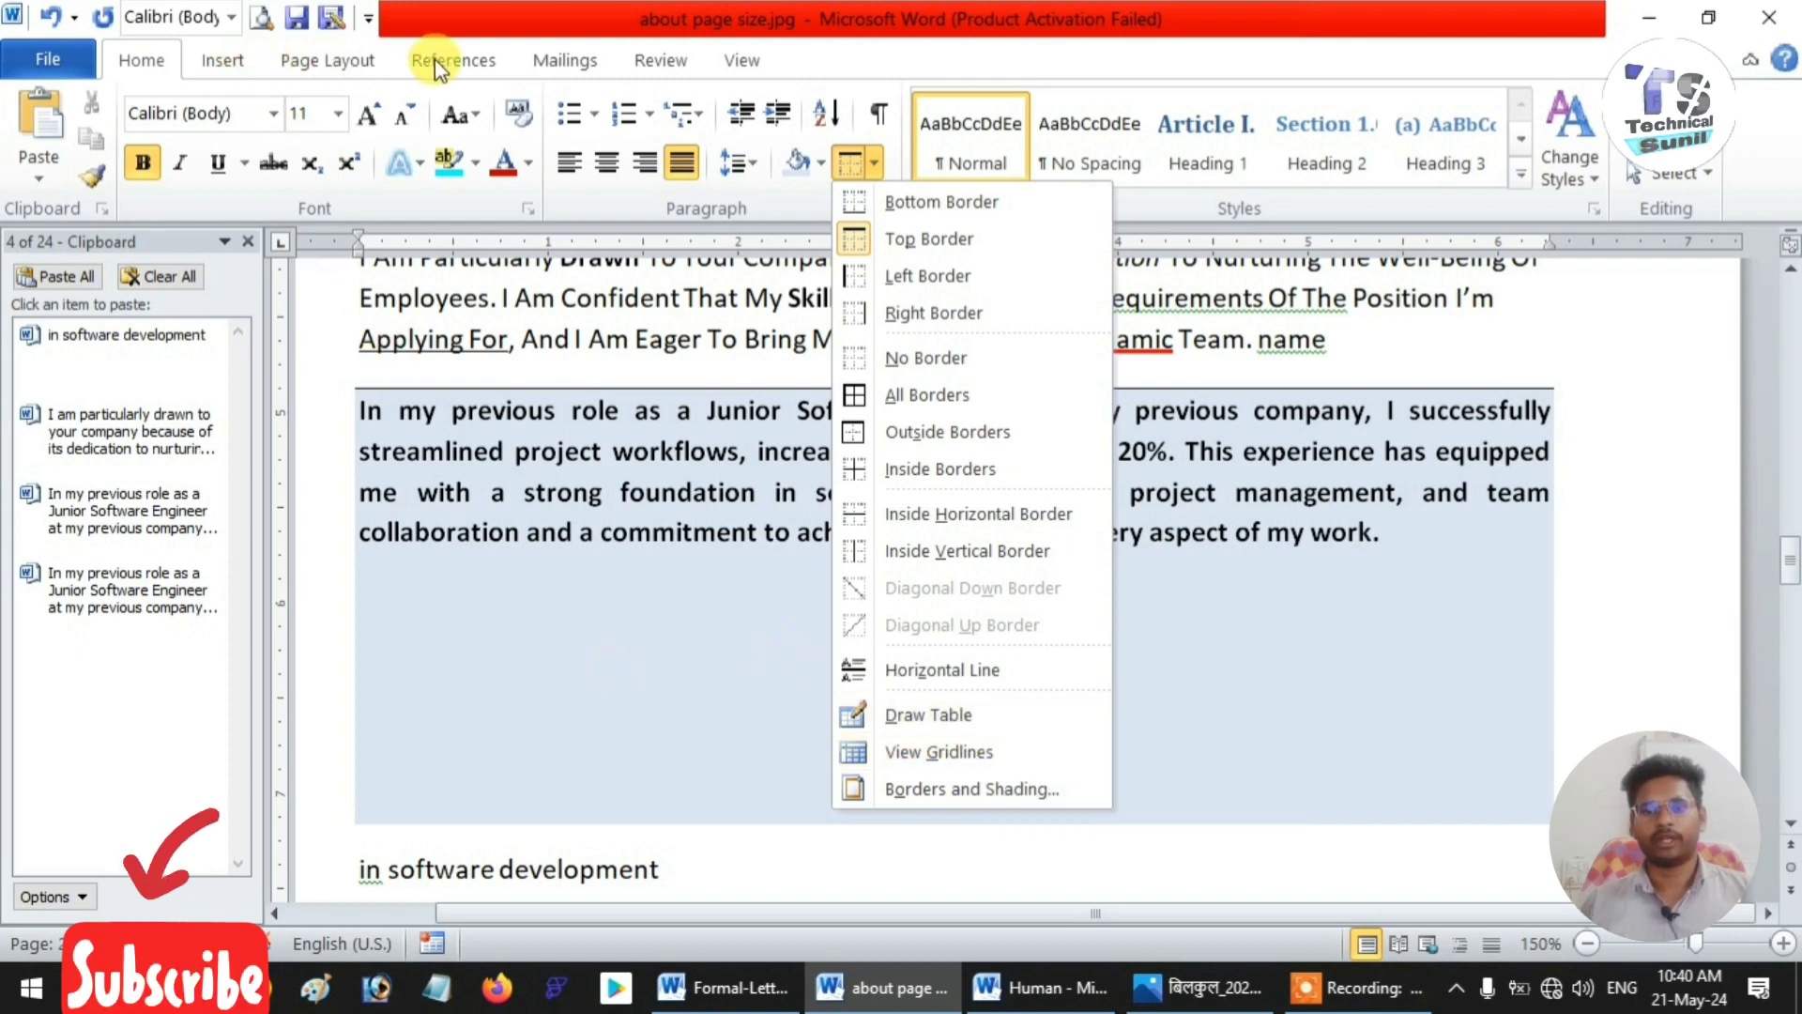
click(1242, 572)
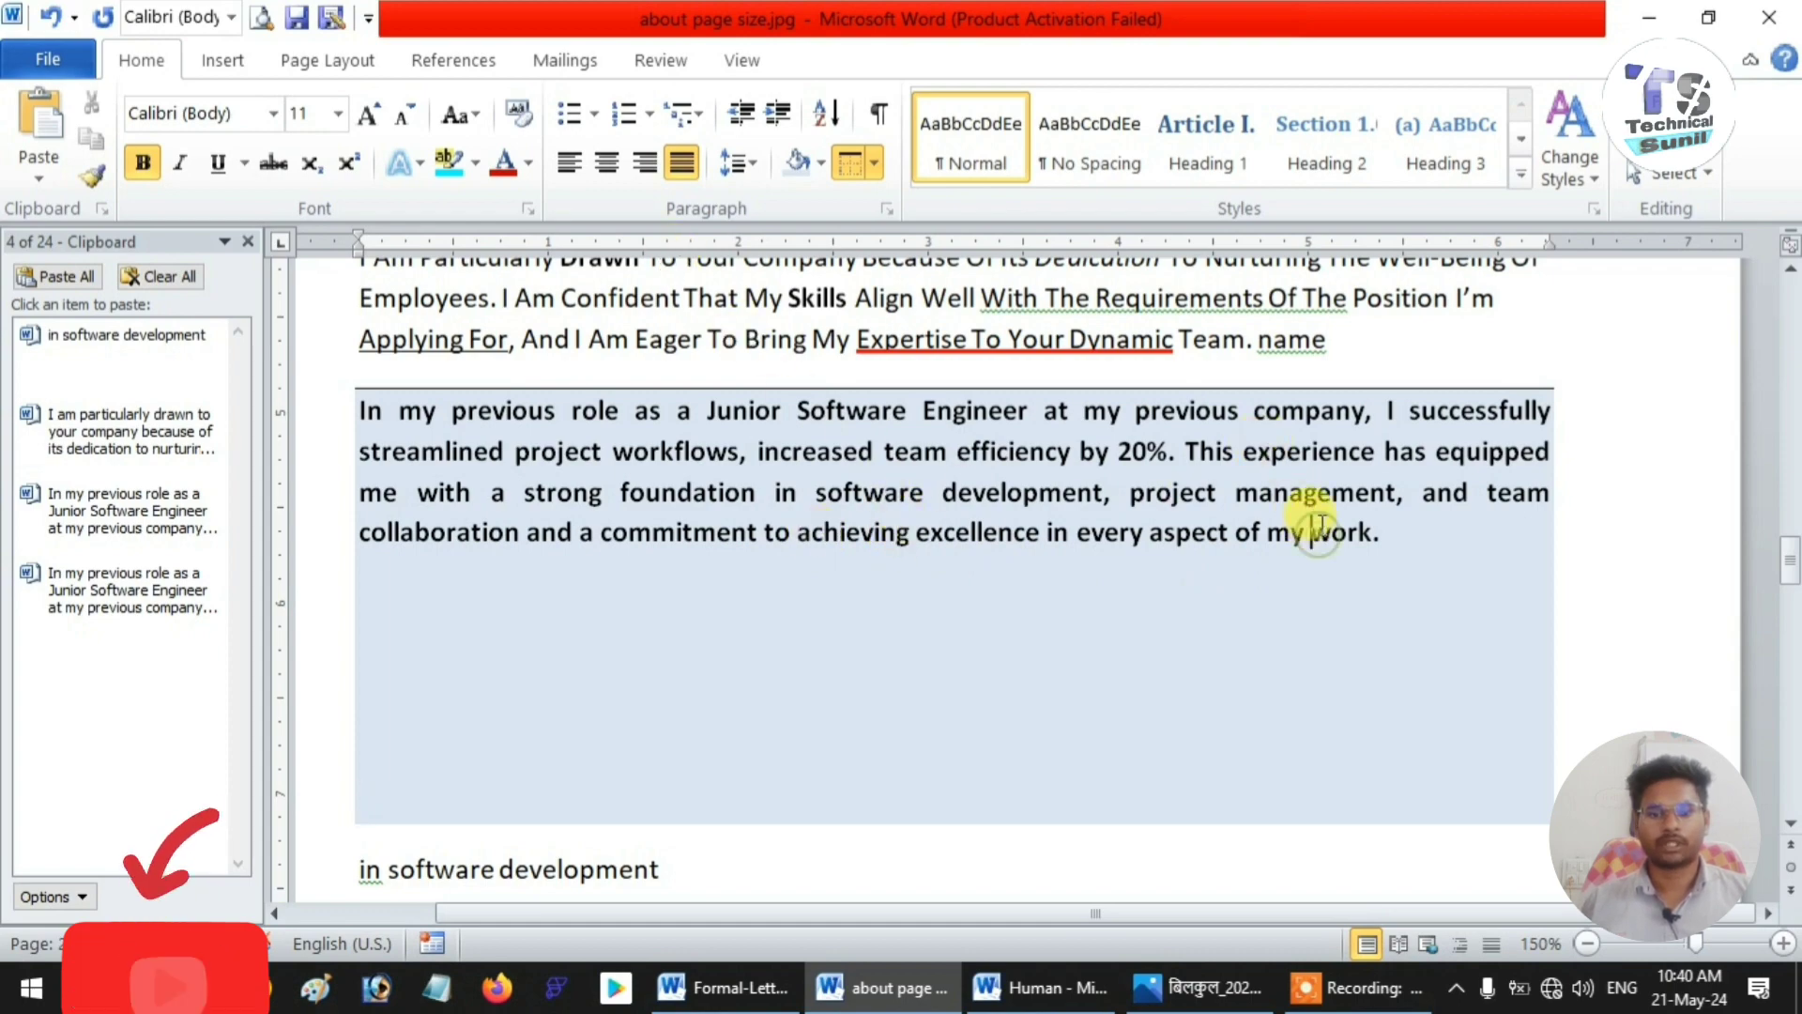
- Start a bulleted list on a new line below the "America" item, using the four-diamond bullet
scroll(1309, 528, down, 10)
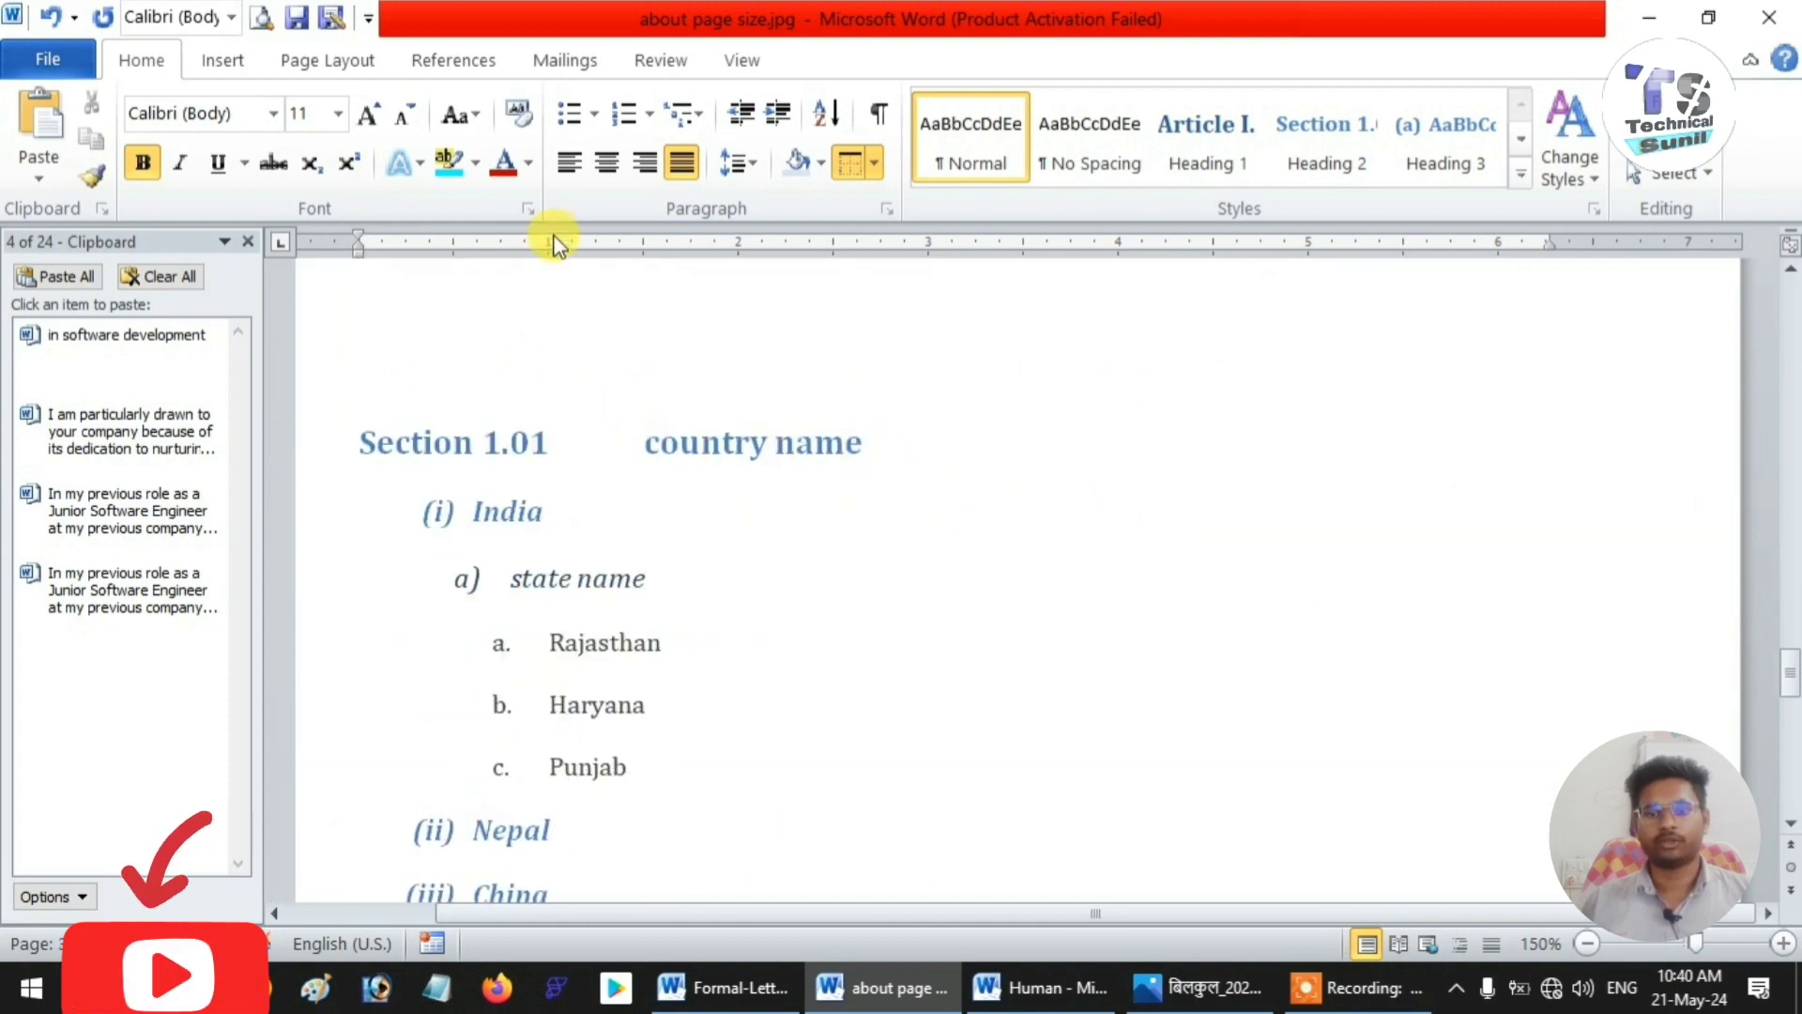
scroll(714, 526, down, 5)
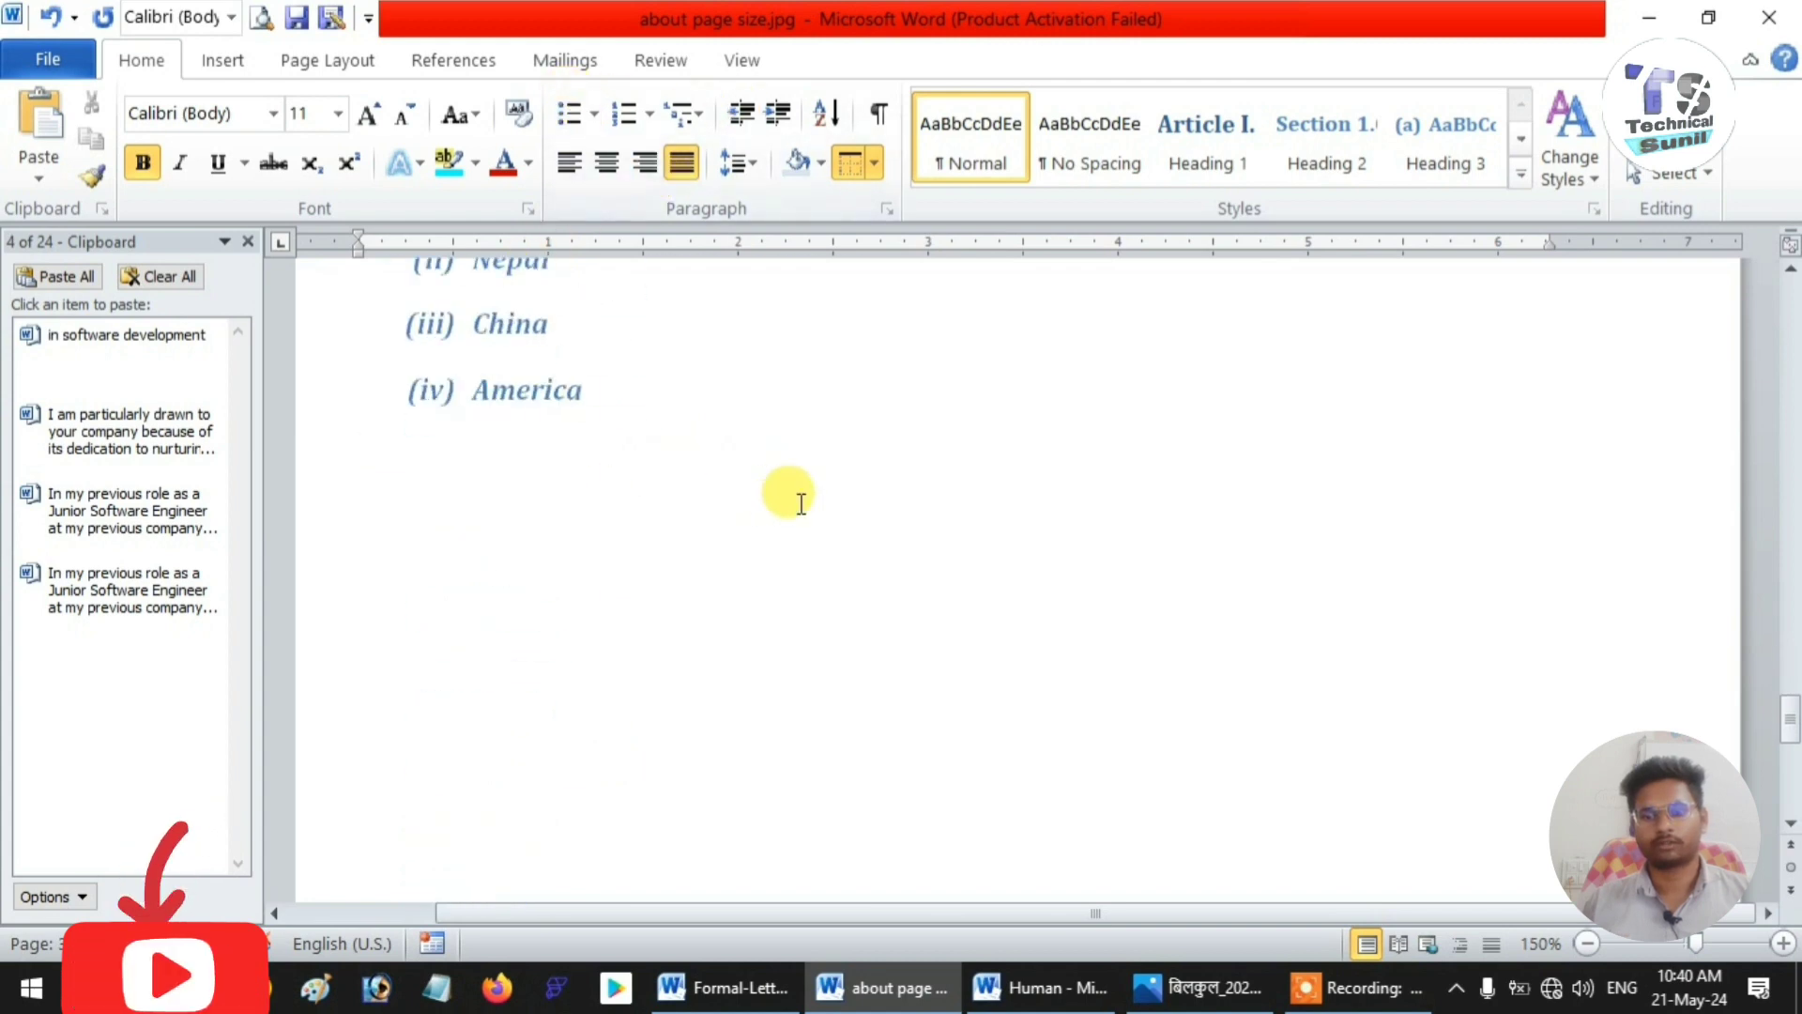
click(648, 393)
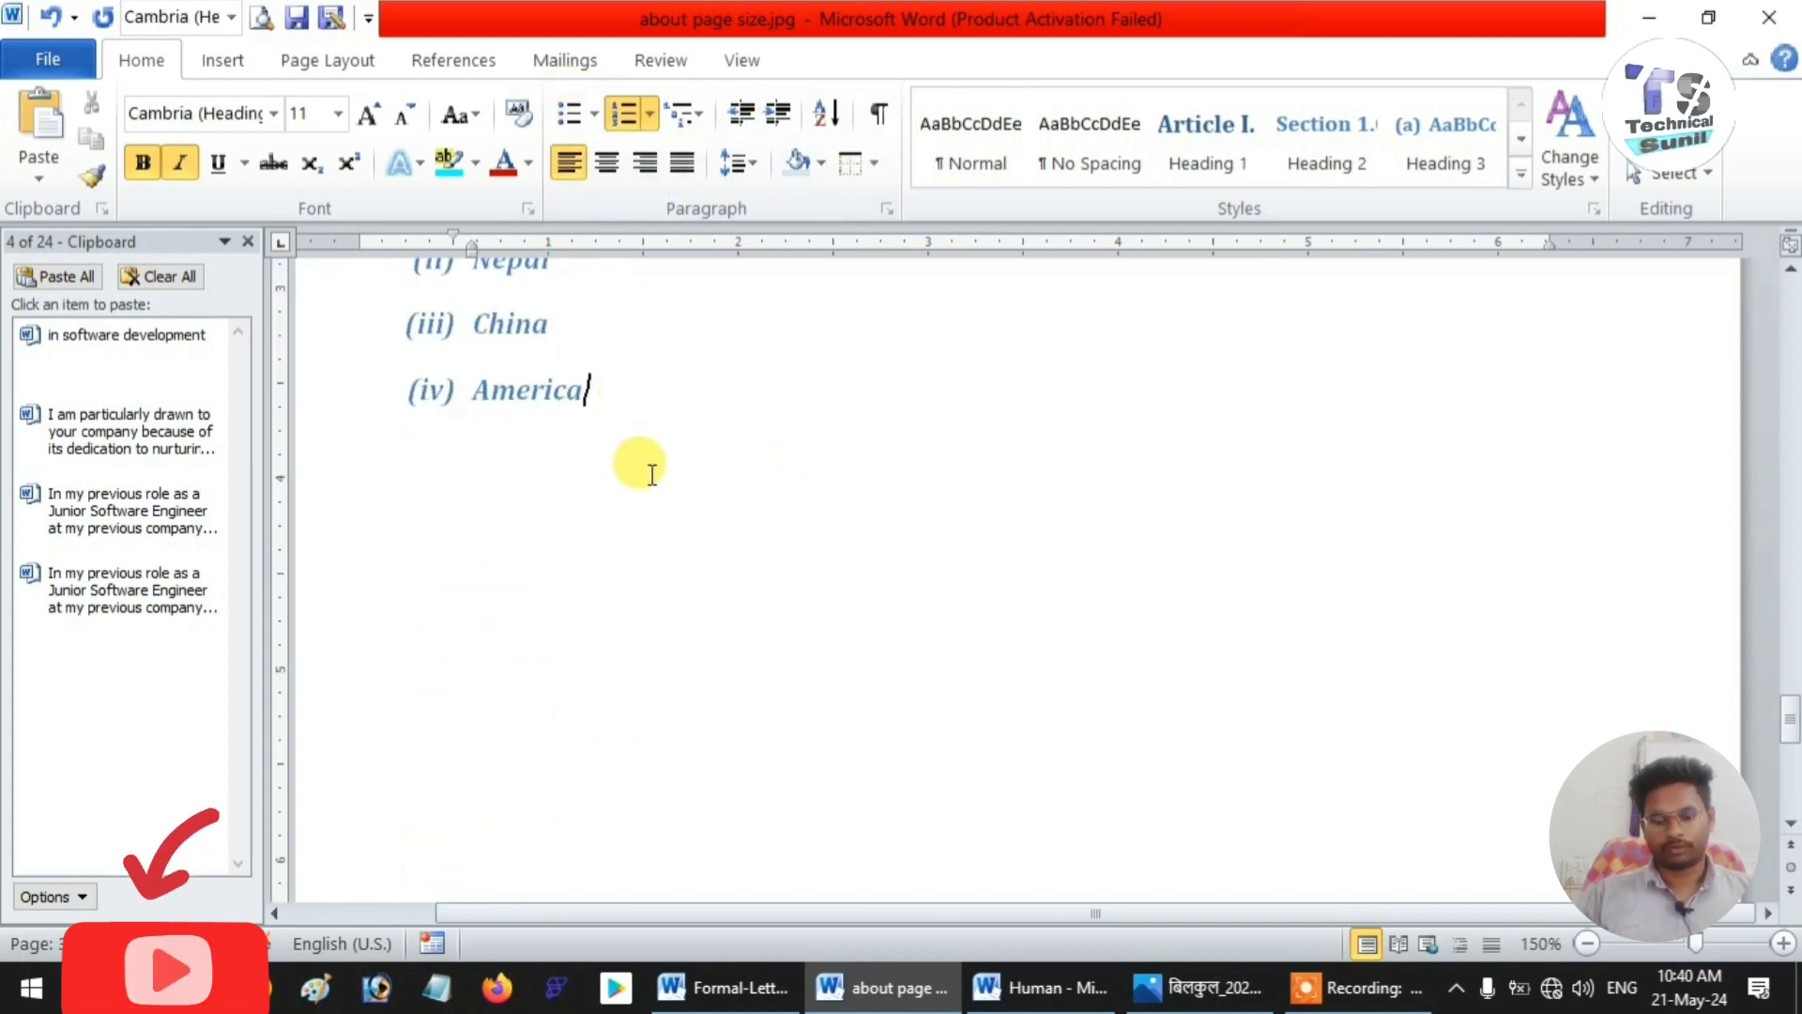
double_click(507, 572)
double_click(394, 606)
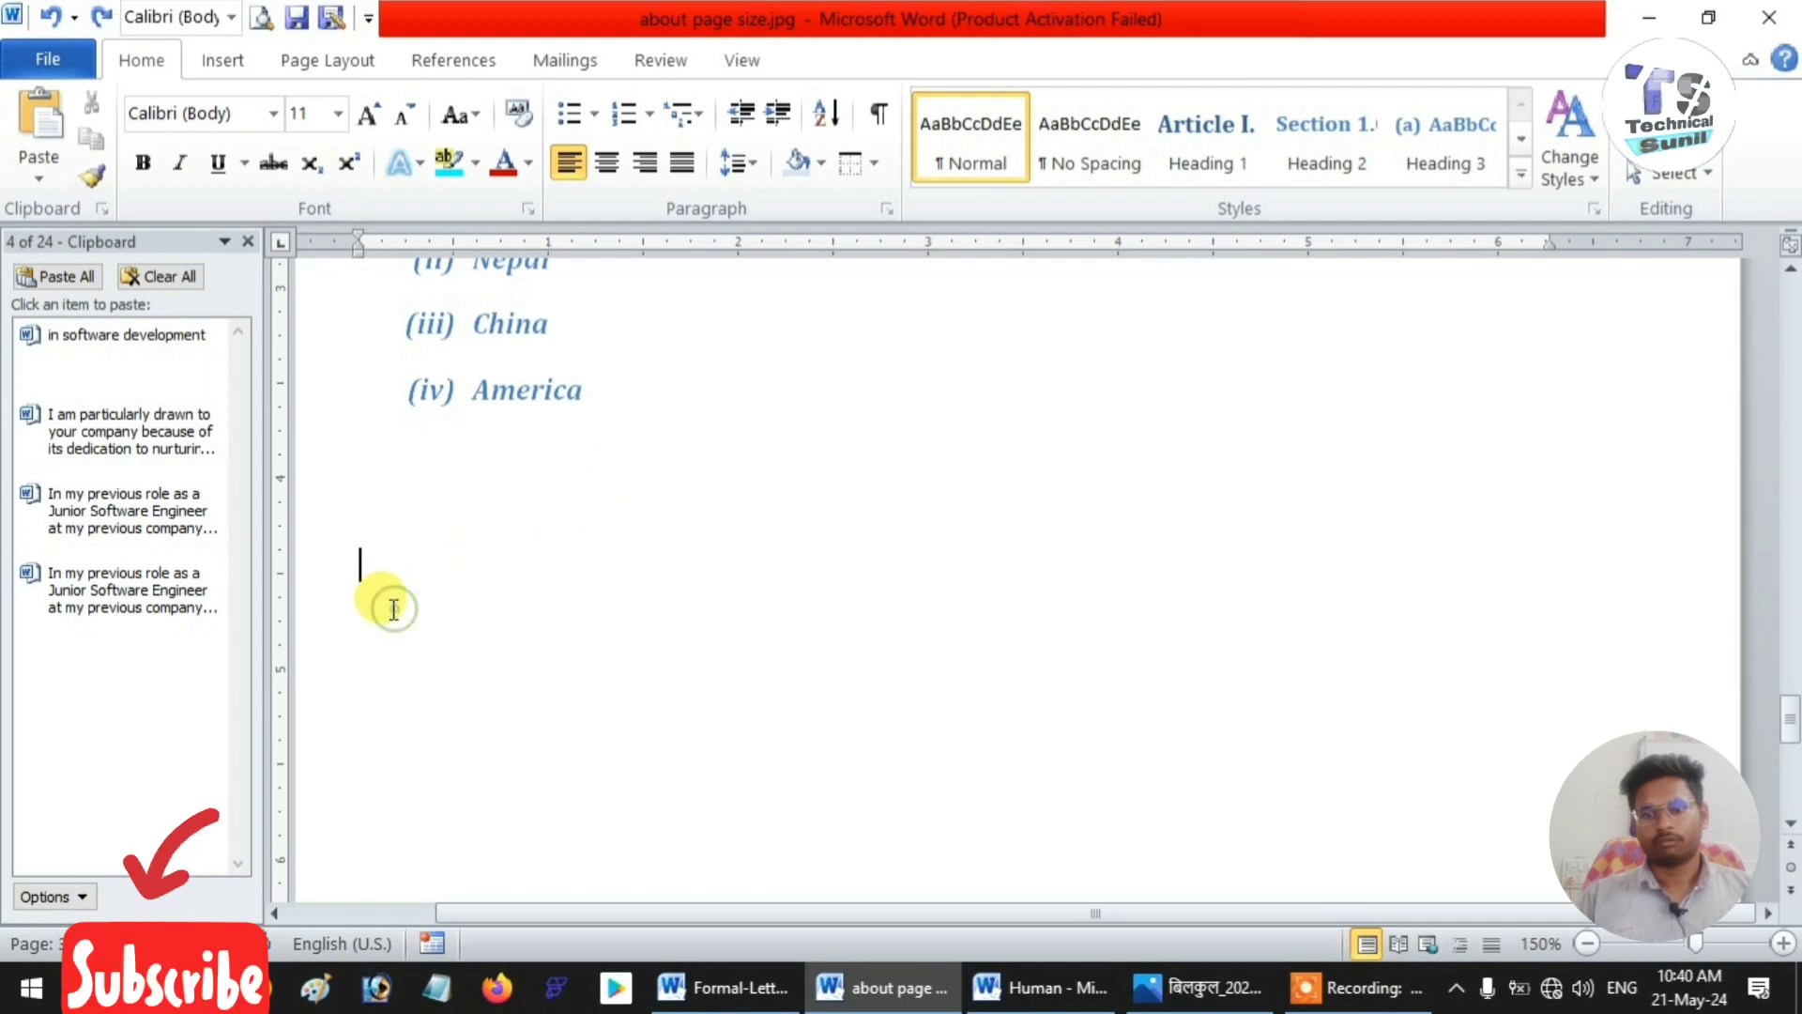
click(567, 114)
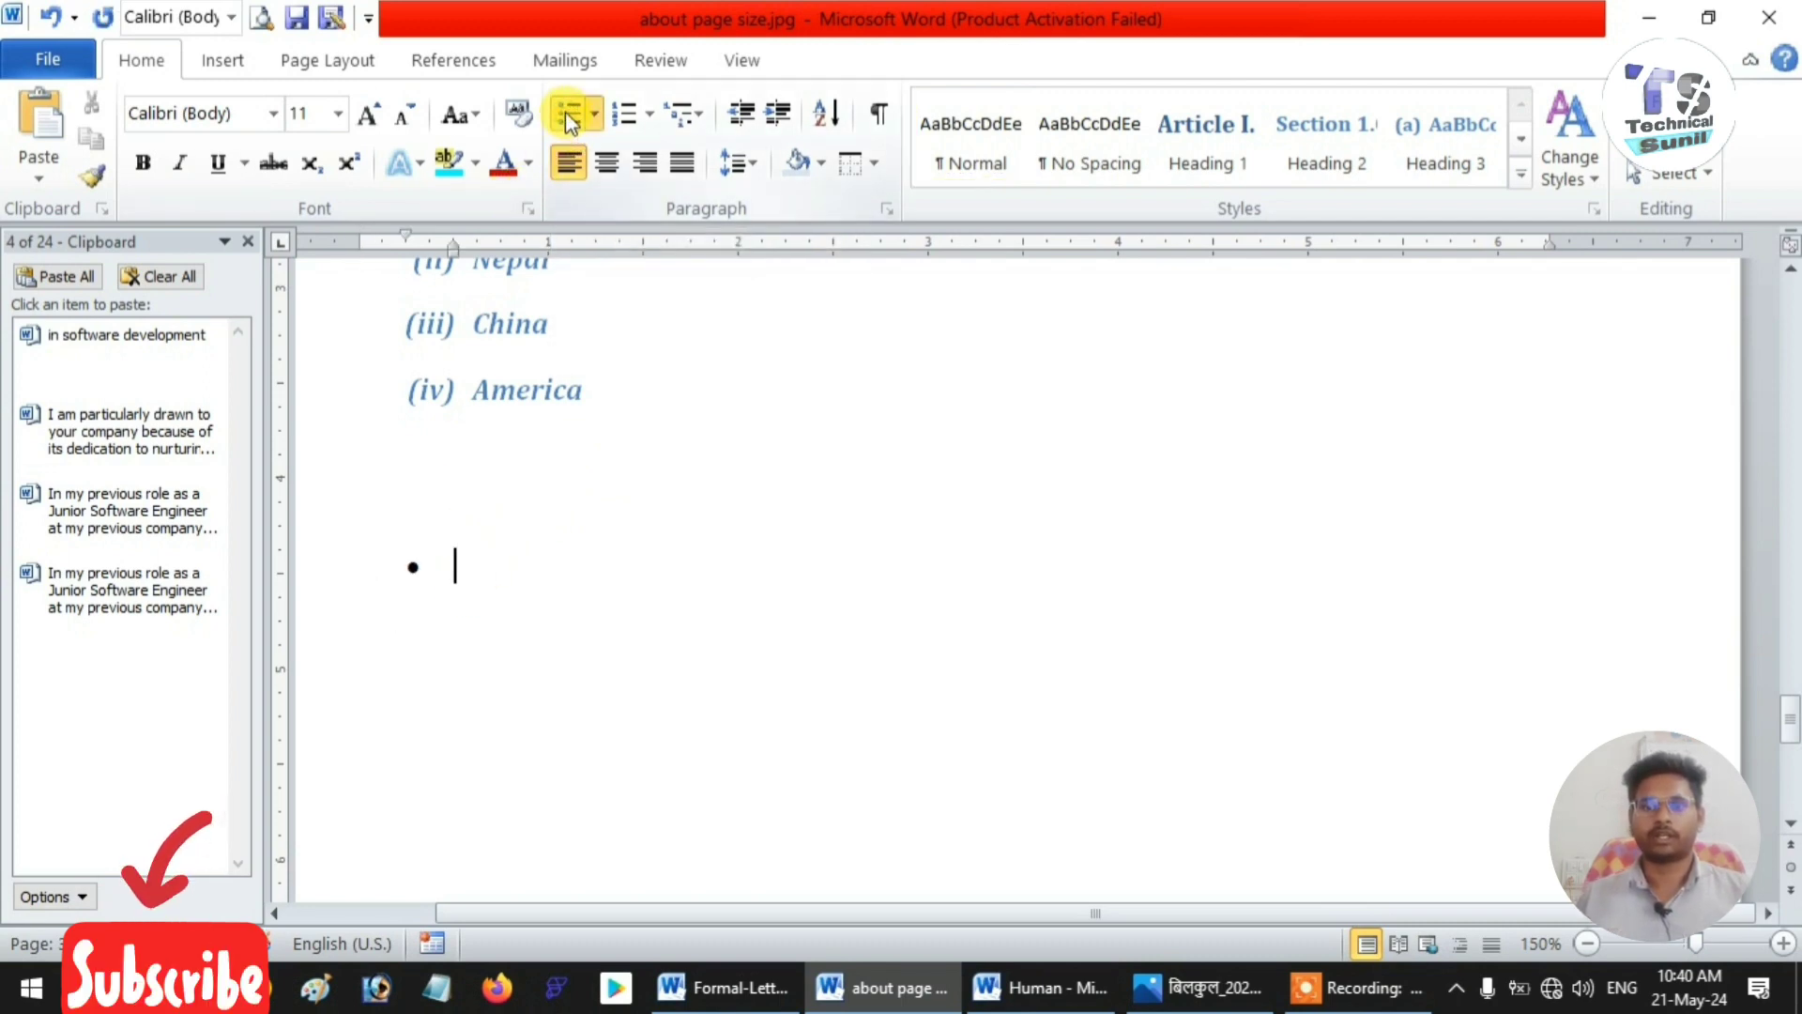
click(597, 113)
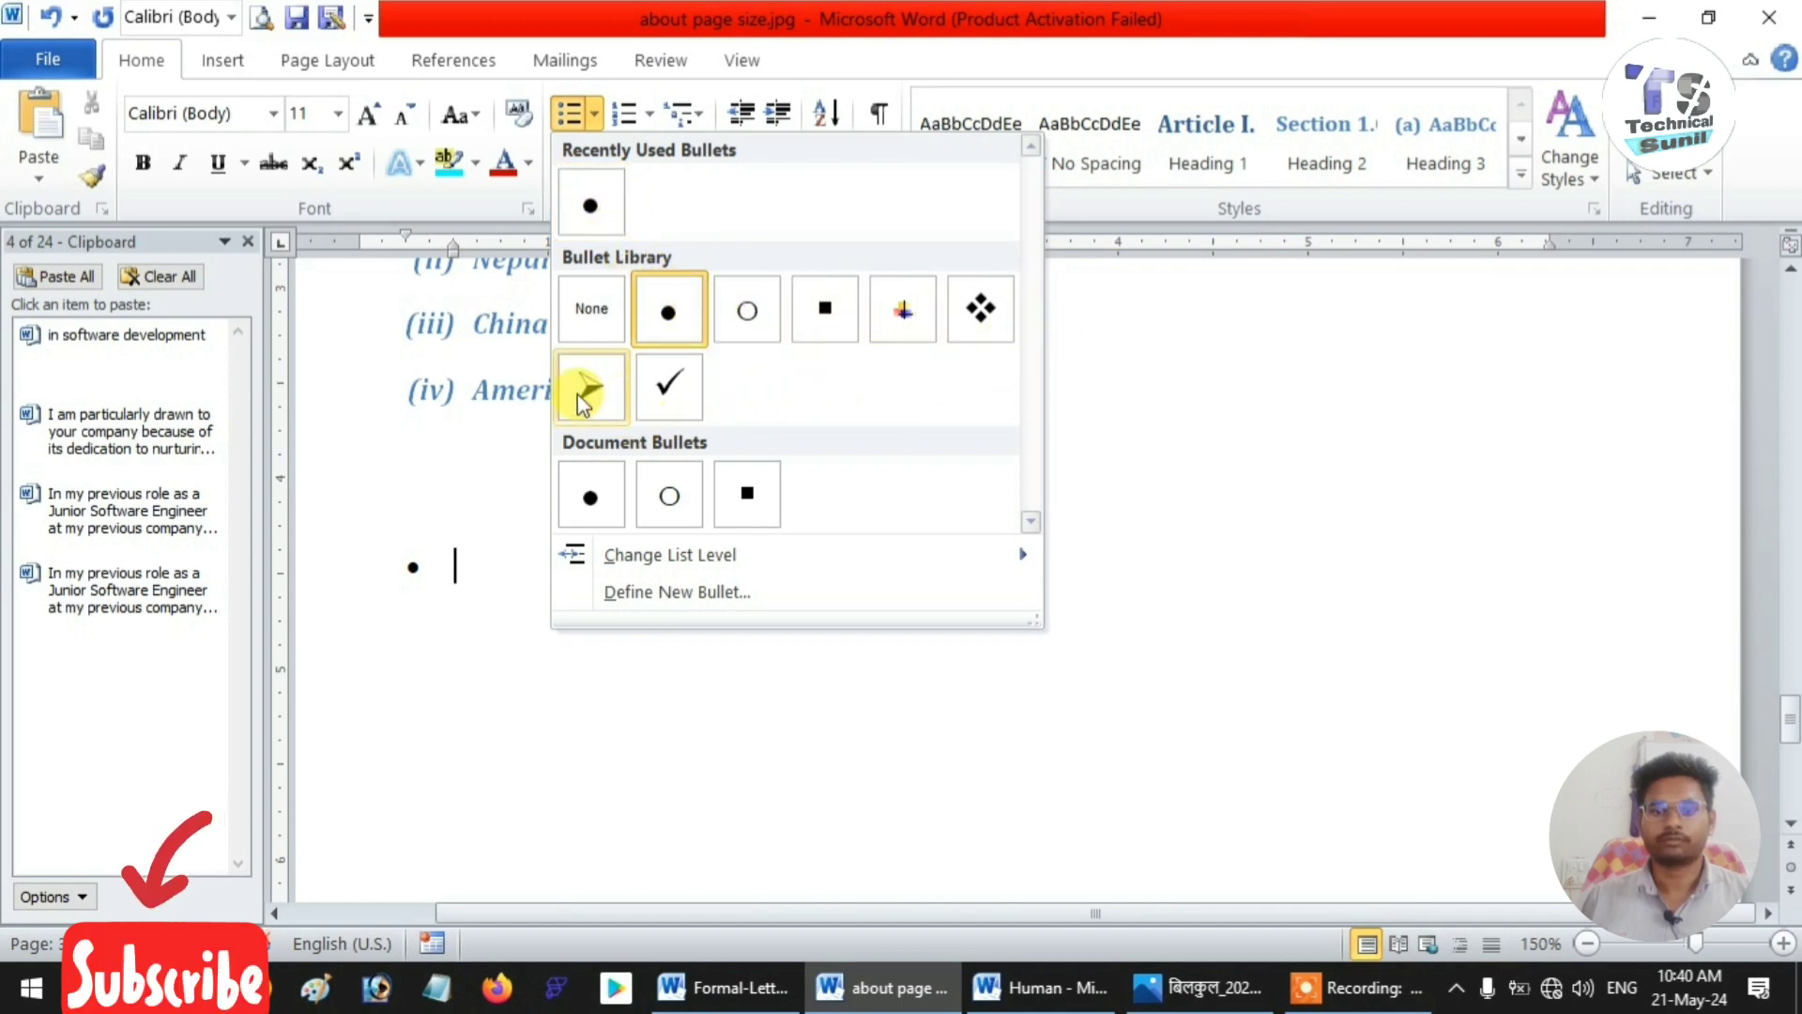
click(980, 307)
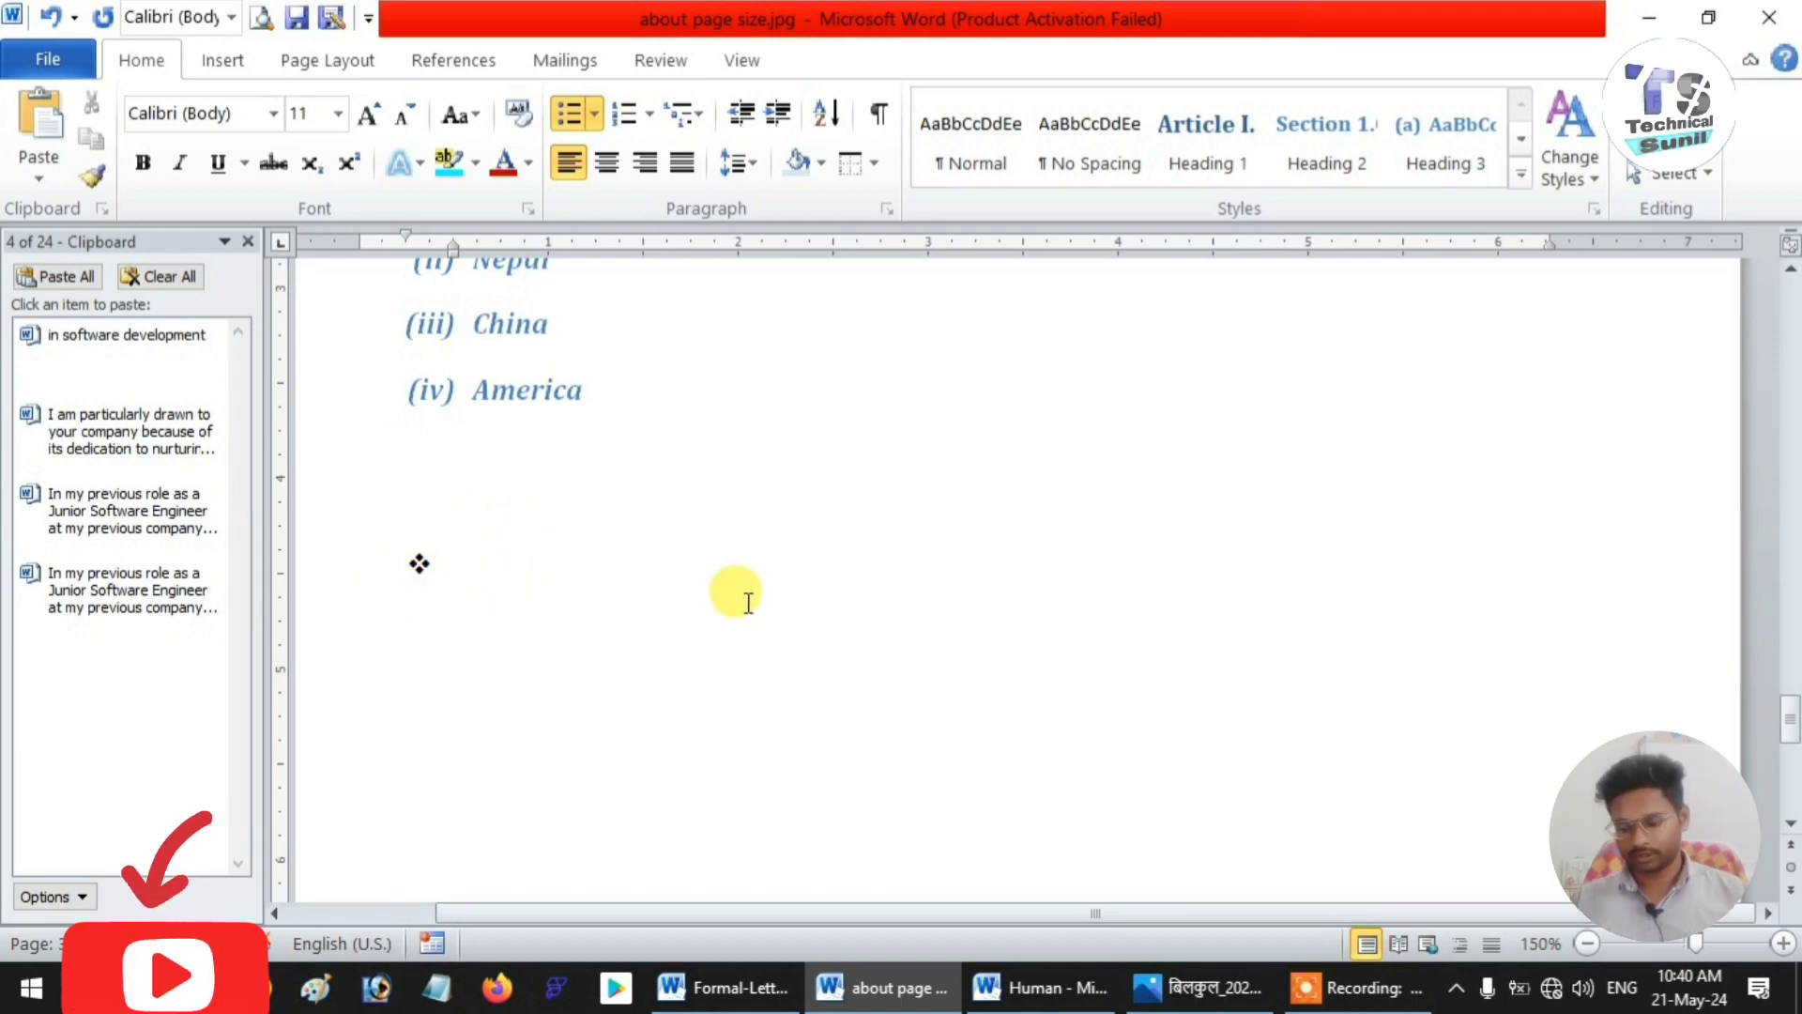
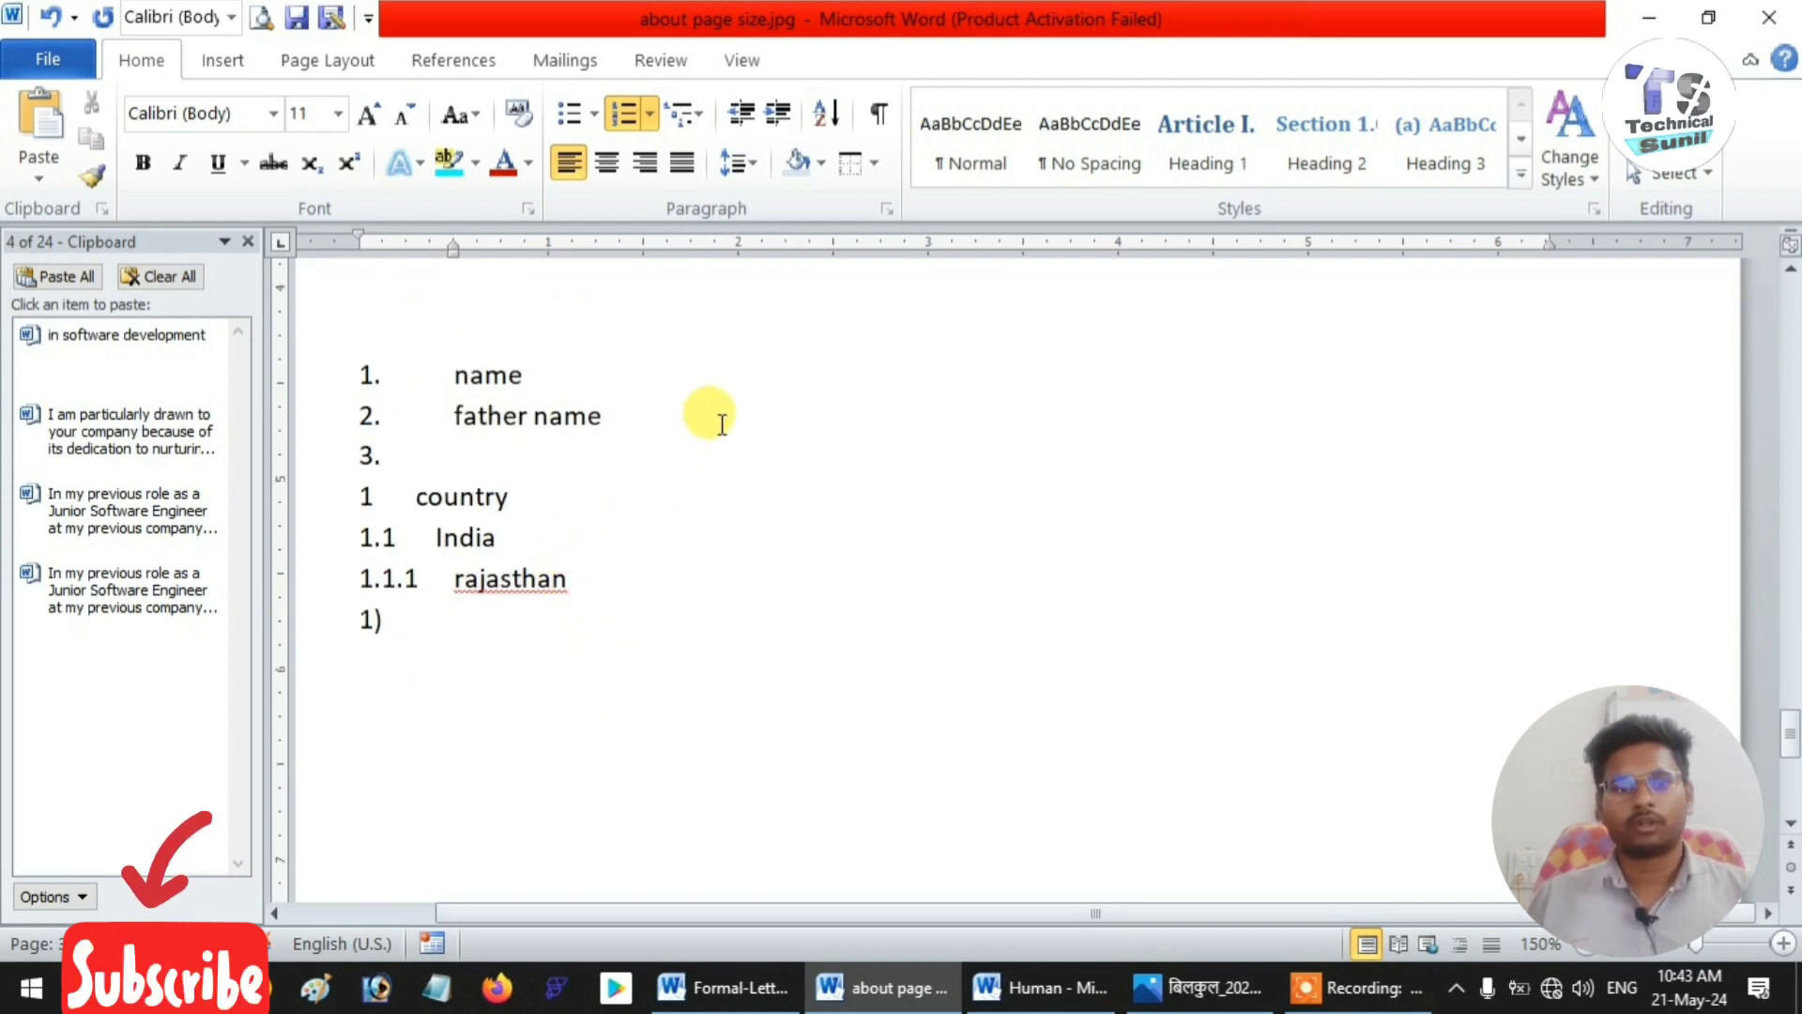
- Replace the sample numbered lists below "America" with 24, 25, 36, 27, 28 and 19 on separate lines
click(1217, 152)
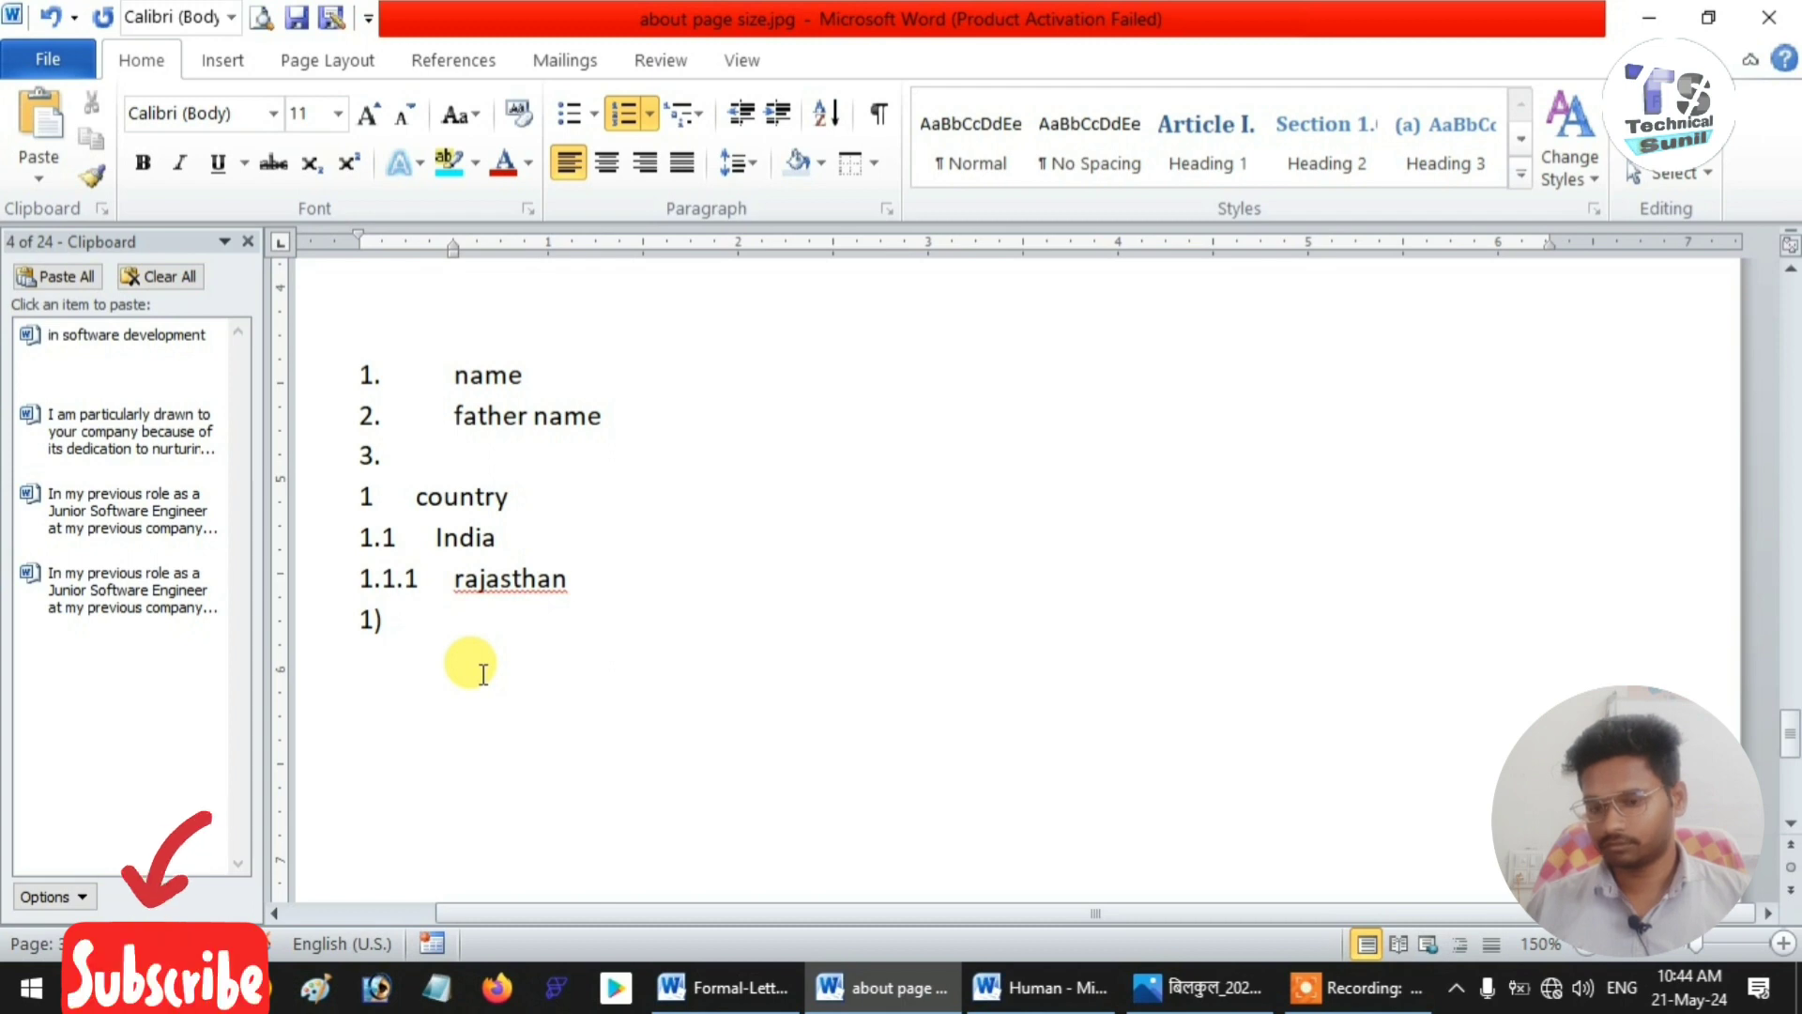
key(ctrl+a)
key(Delete)
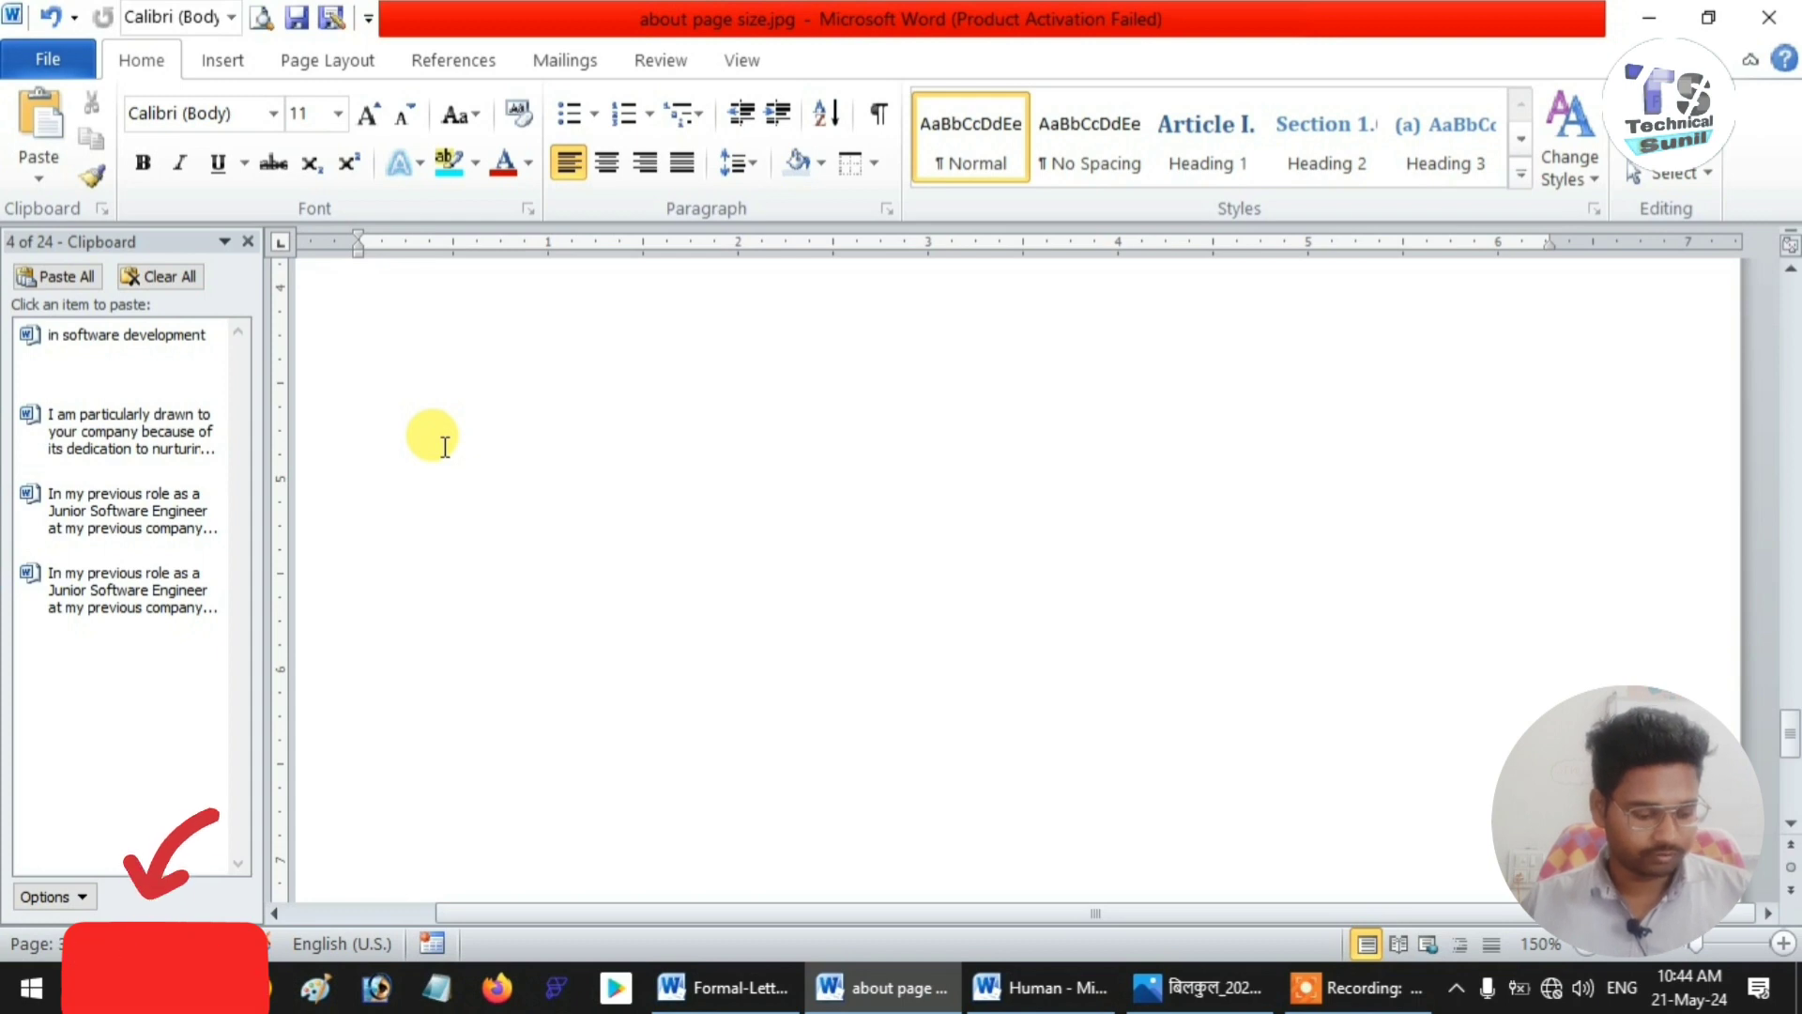
text(24)
key(Return)
text(25)
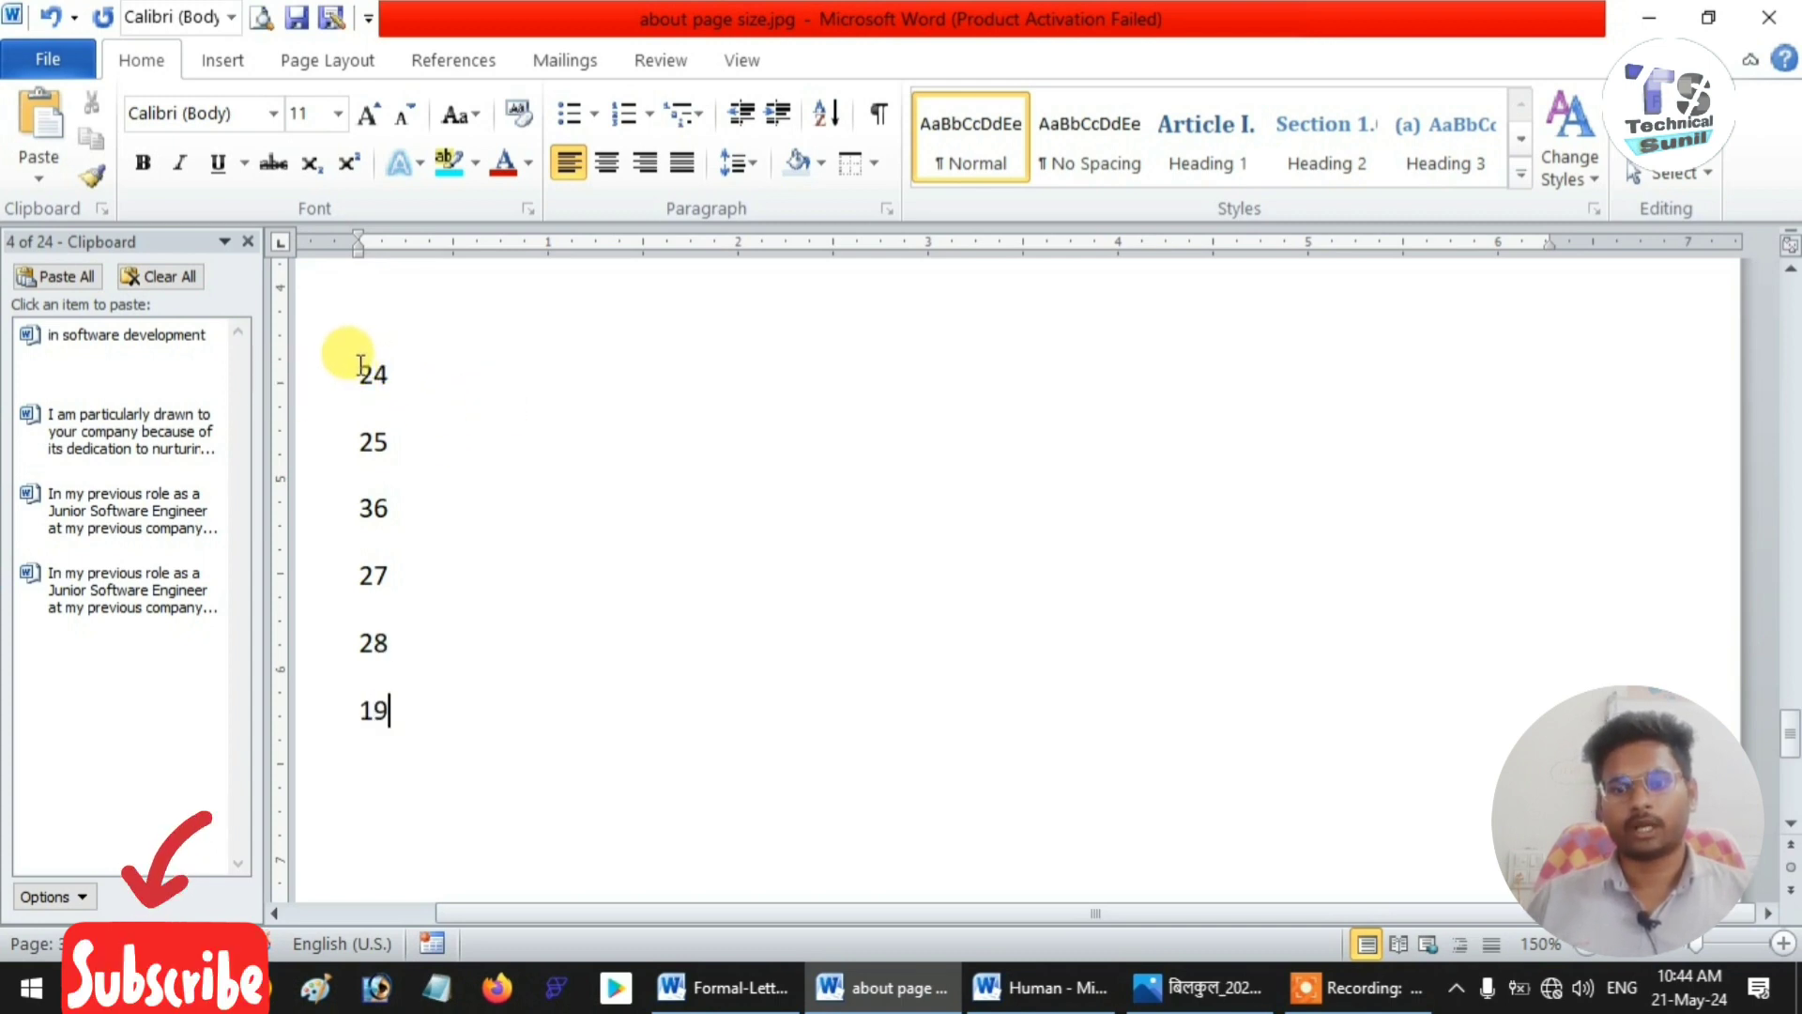
- Sort the six numbers below the "America" item as numbers in ascending order
scroll(360, 365, up, 7)
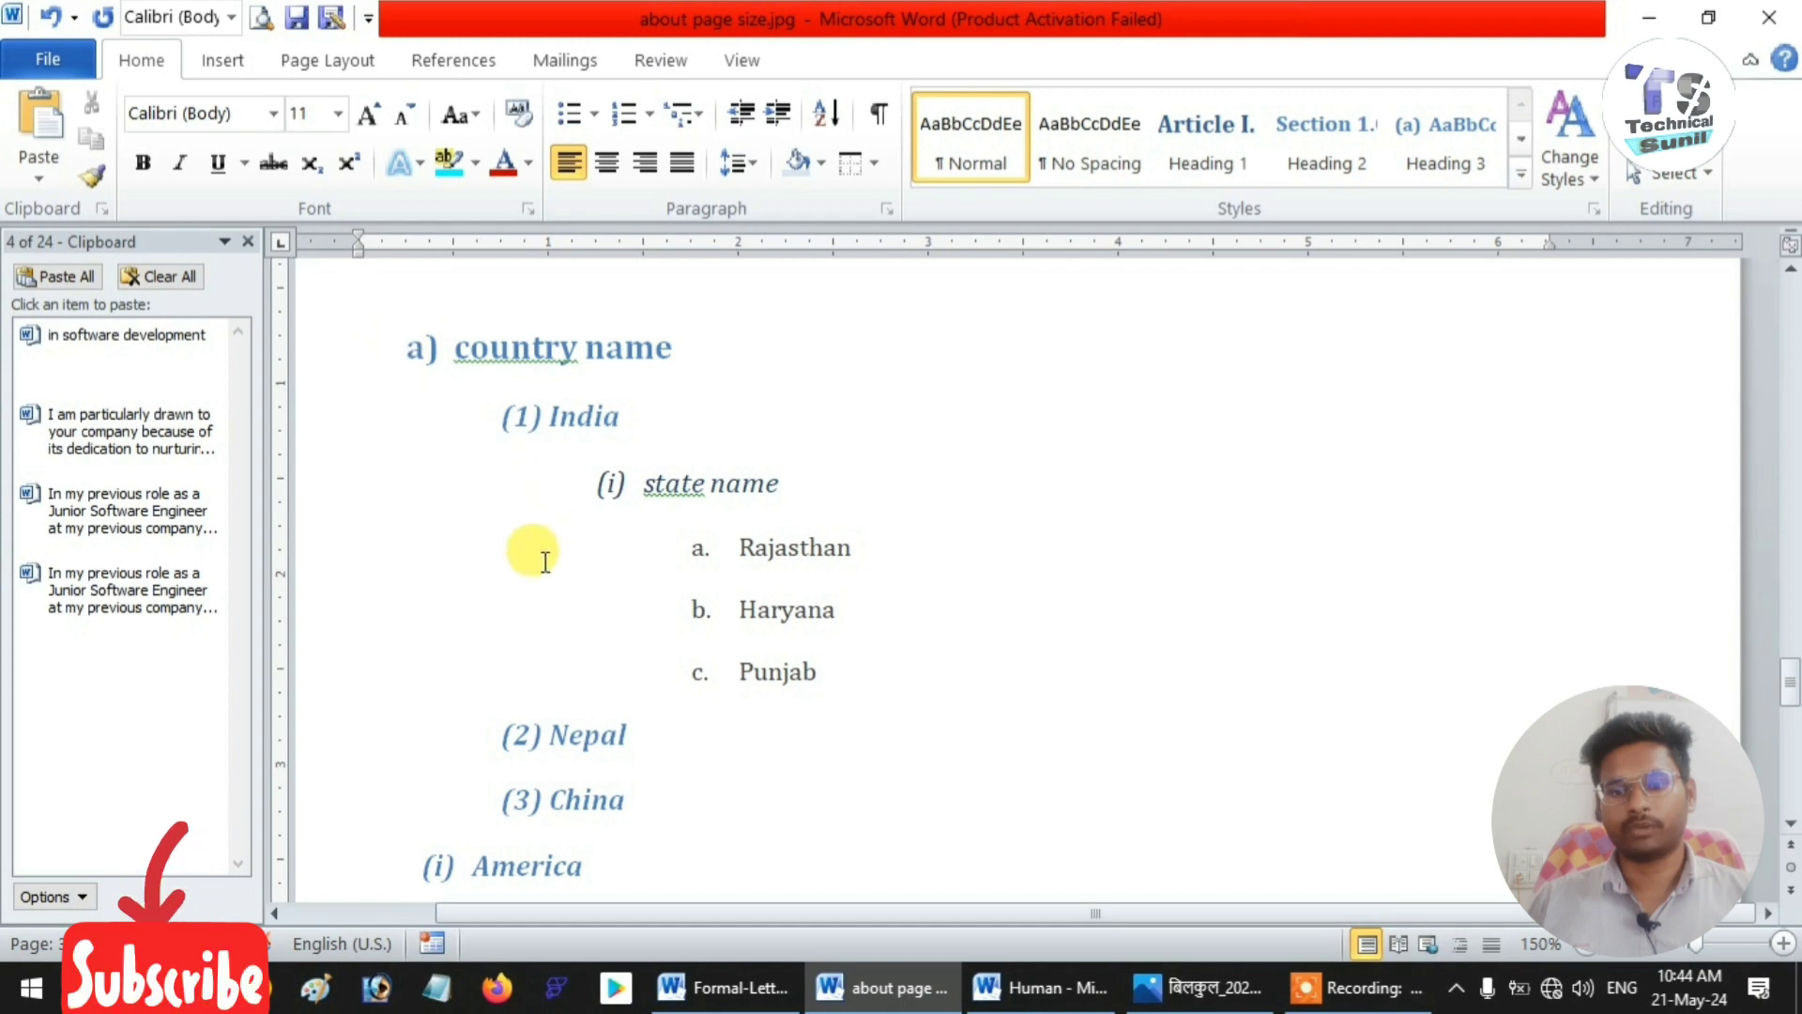
scroll(523, 531, up, 6)
scroll(499, 456, down, 10)
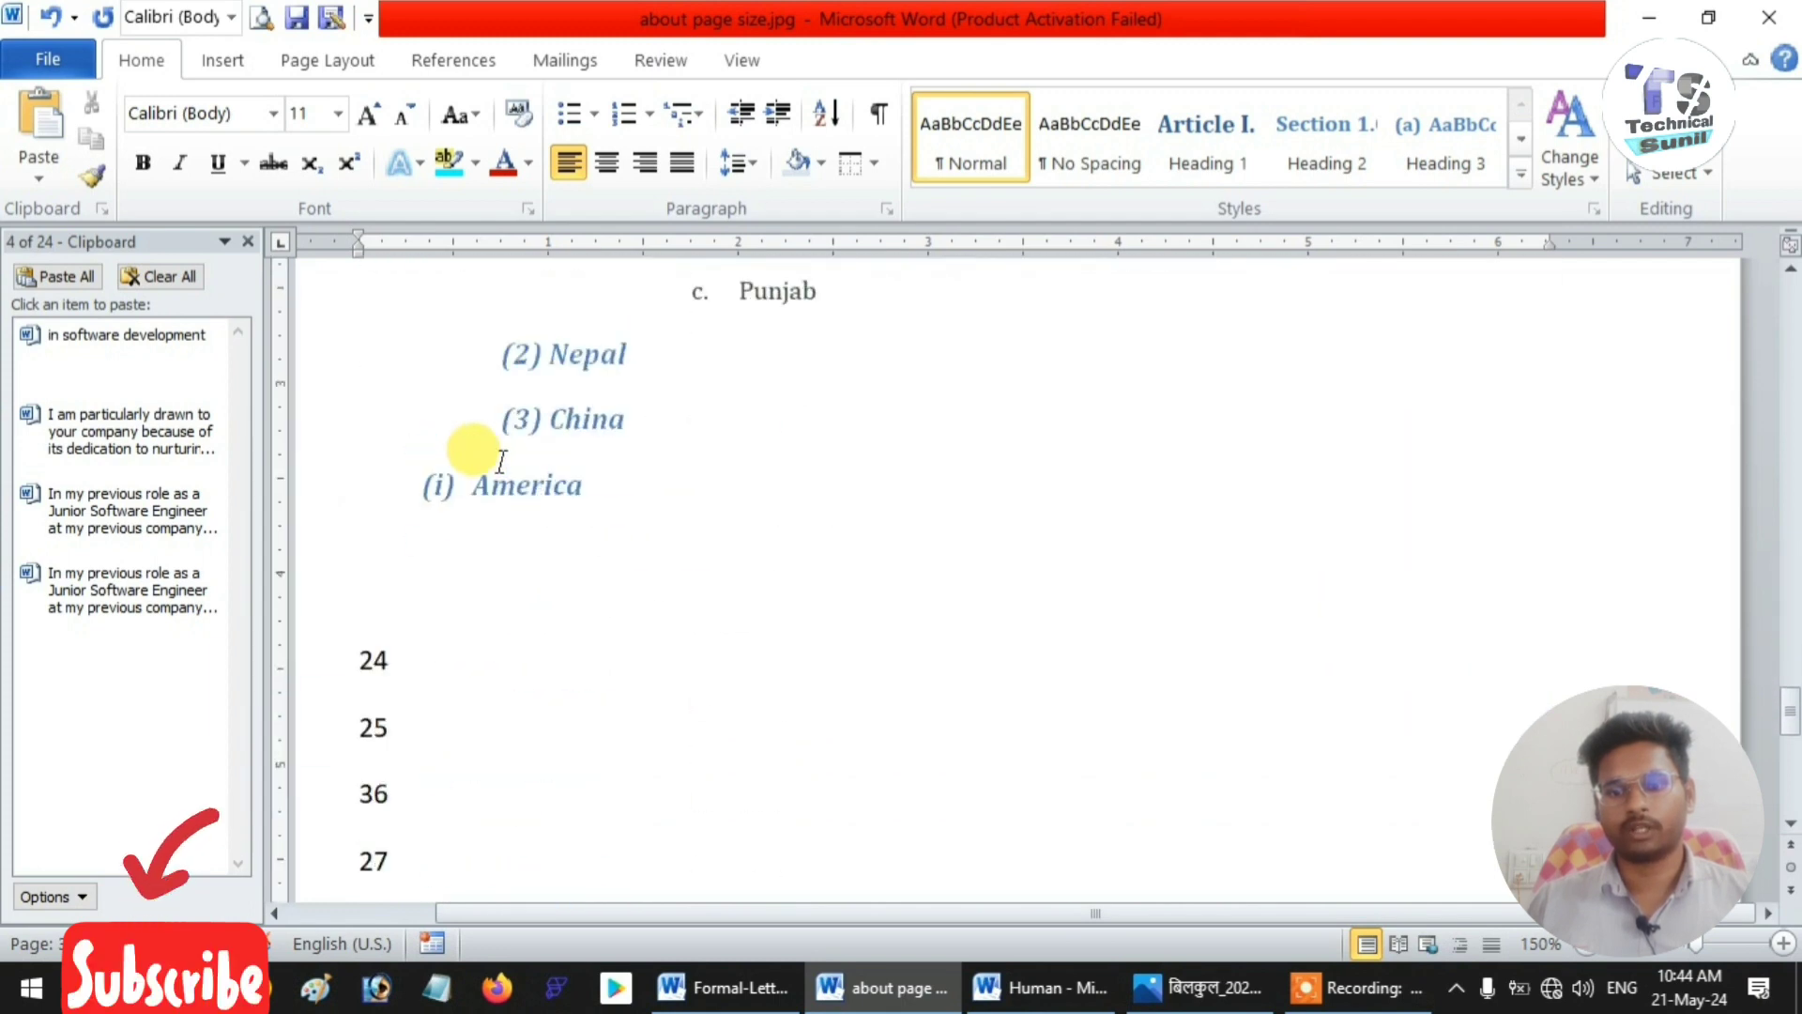
scroll(469, 441, down, 5)
scroll(413, 427, up, 3)
drag(349, 447, 407, 798)
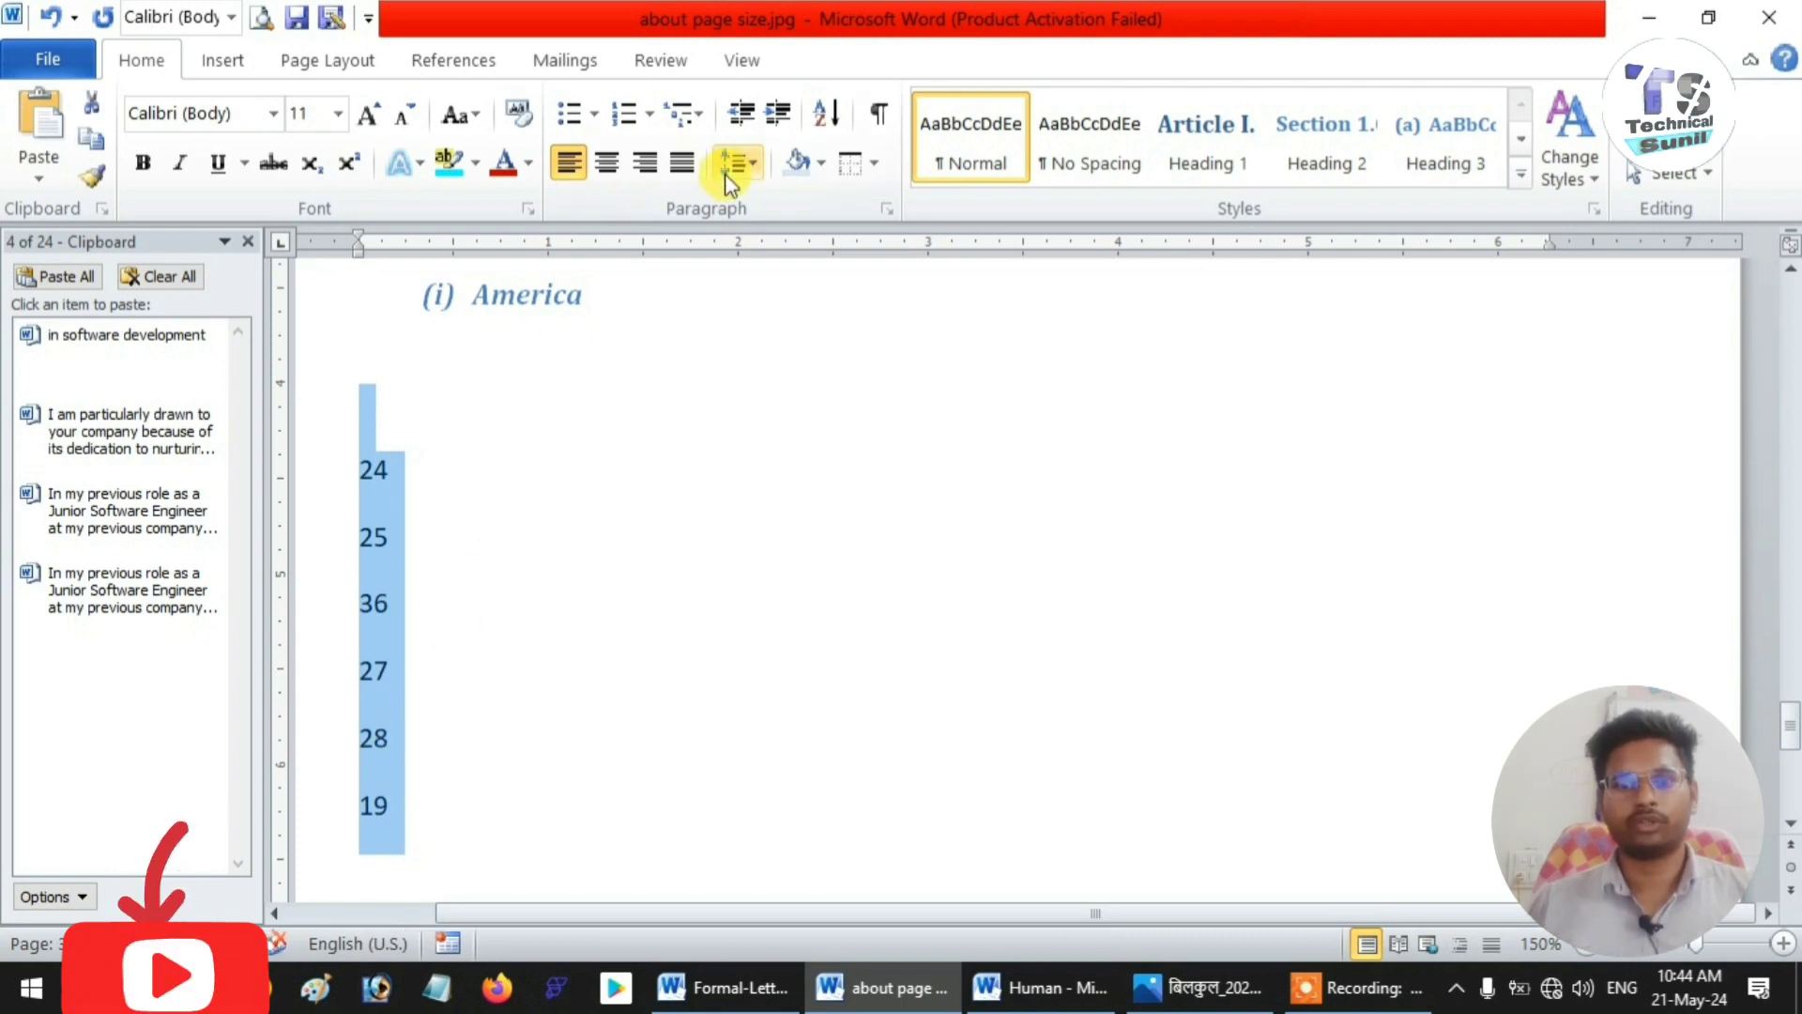
click(826, 114)
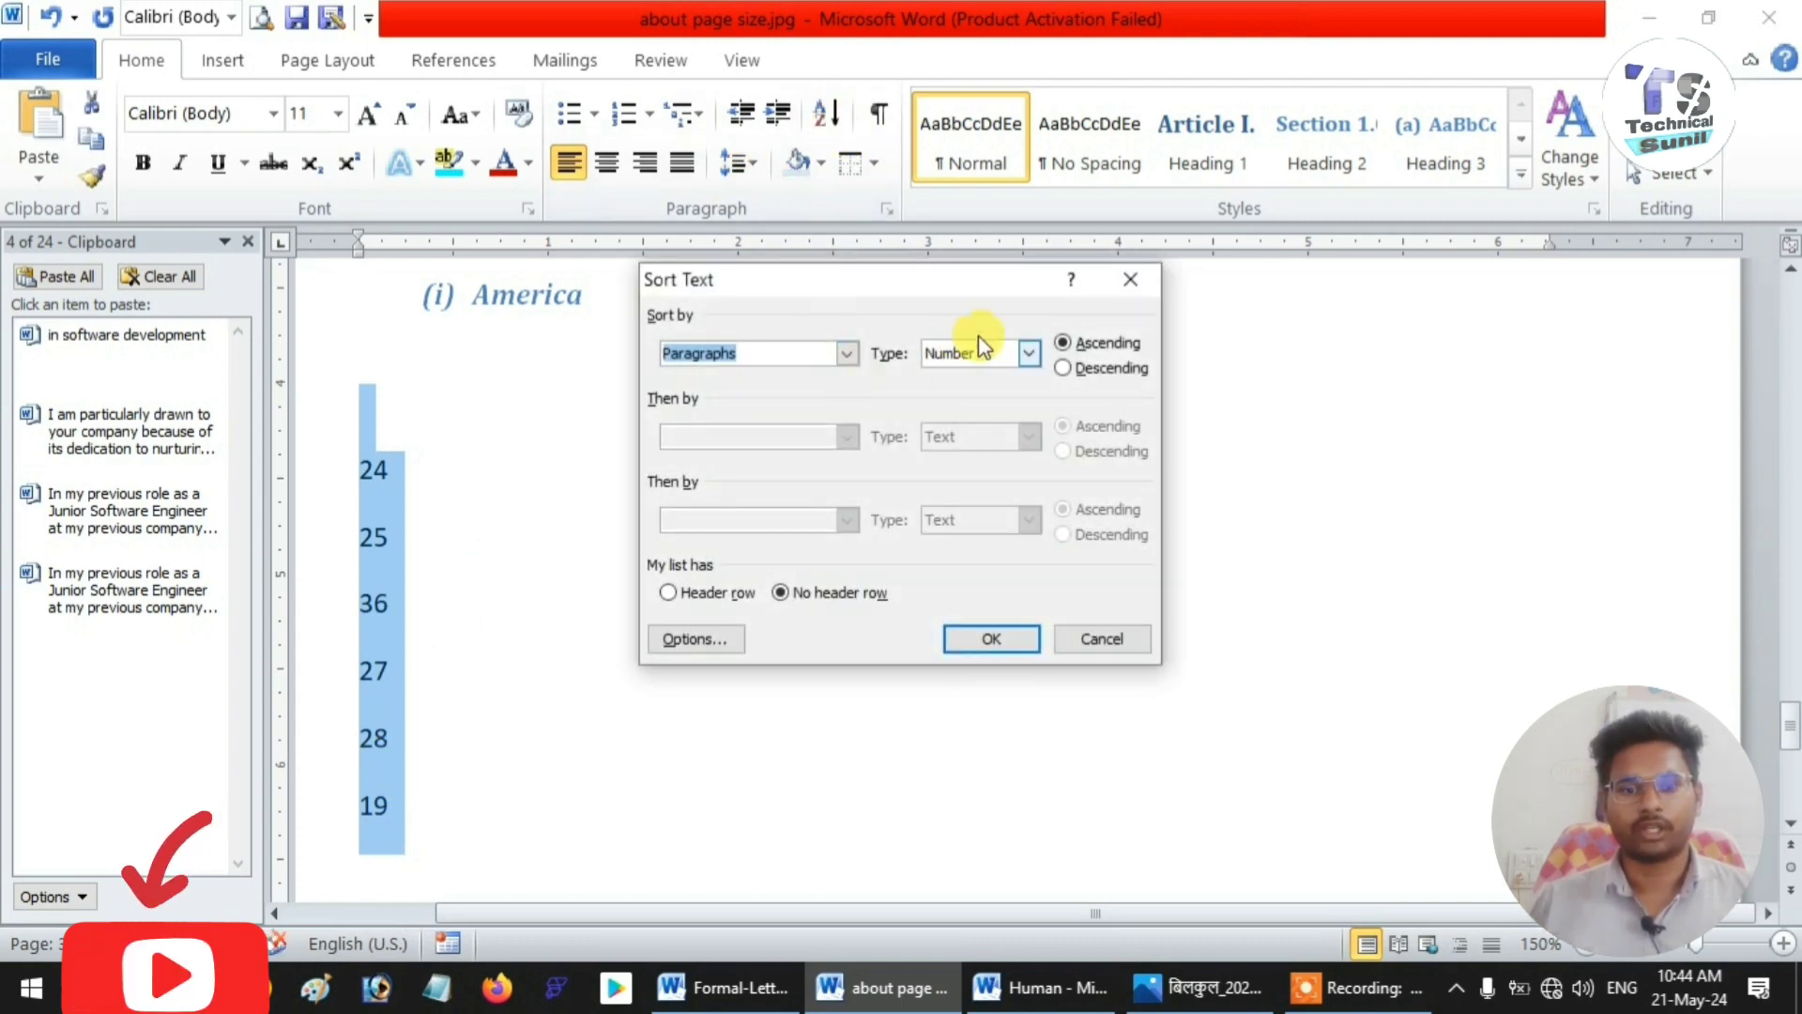
click(1084, 345)
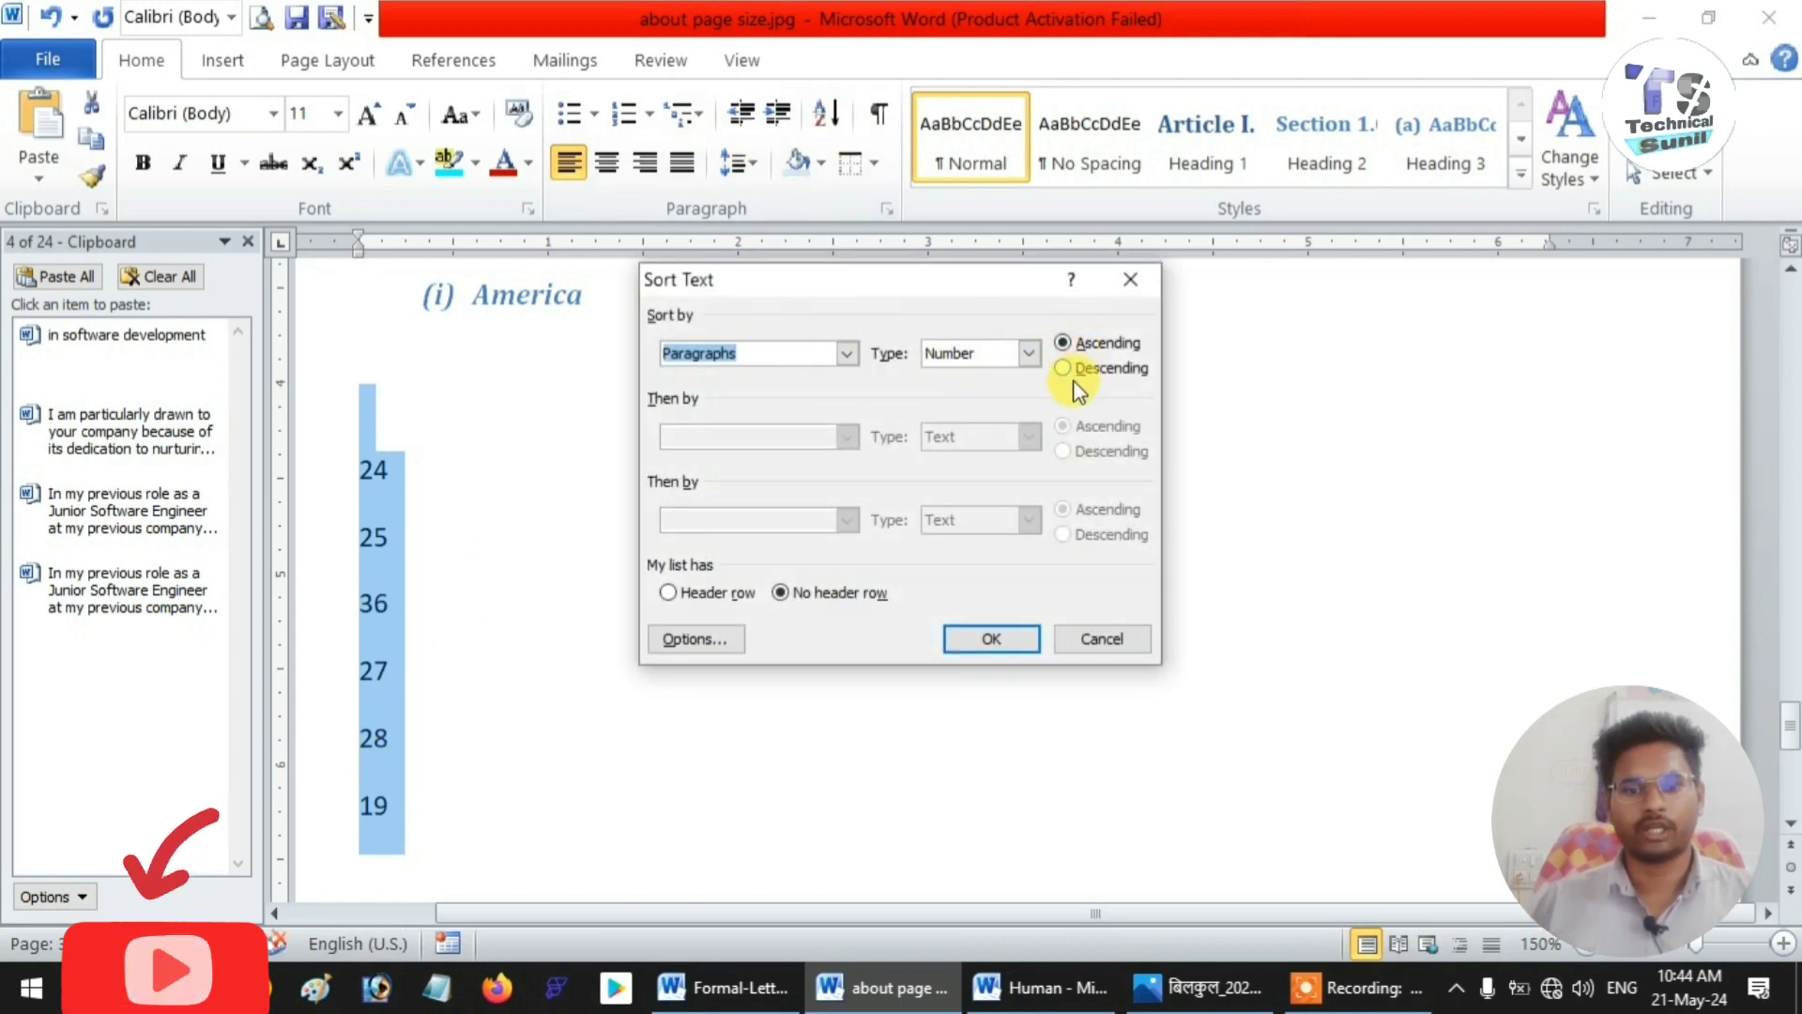
click(988, 635)
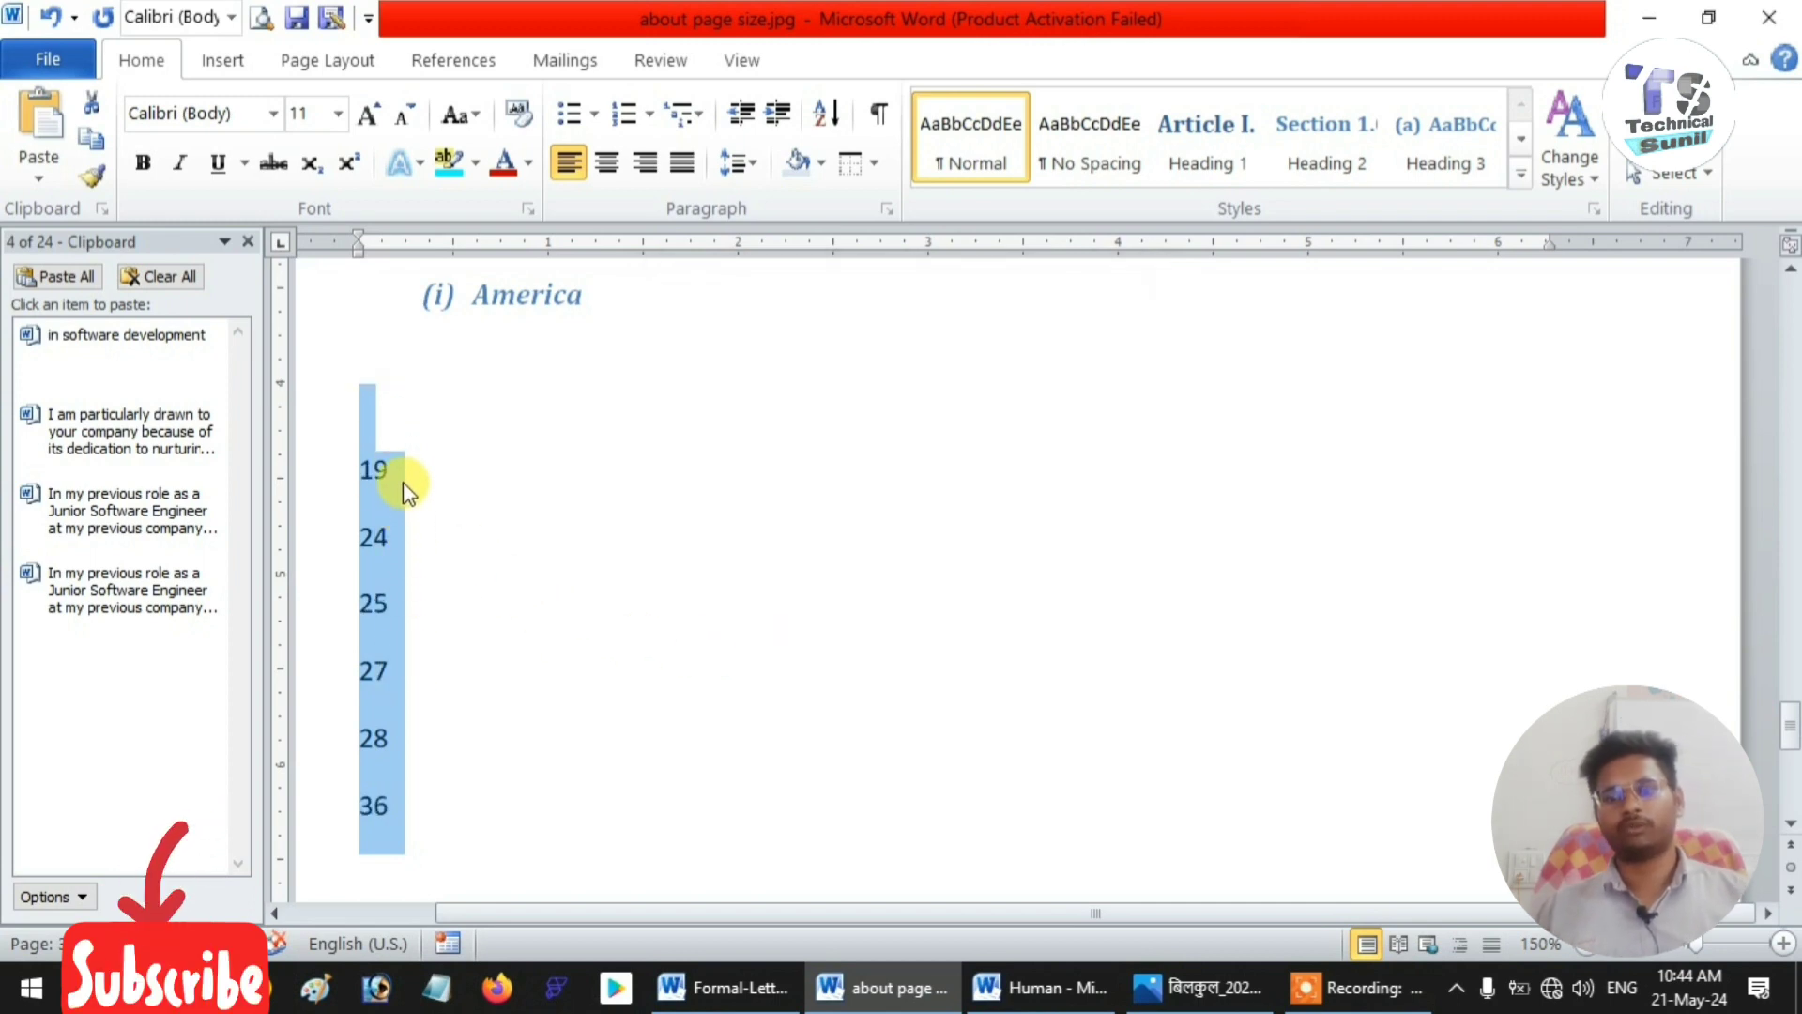
- Sort the selected numbers below "America" in descending order and deselect them
click(832, 120)
click(1067, 368)
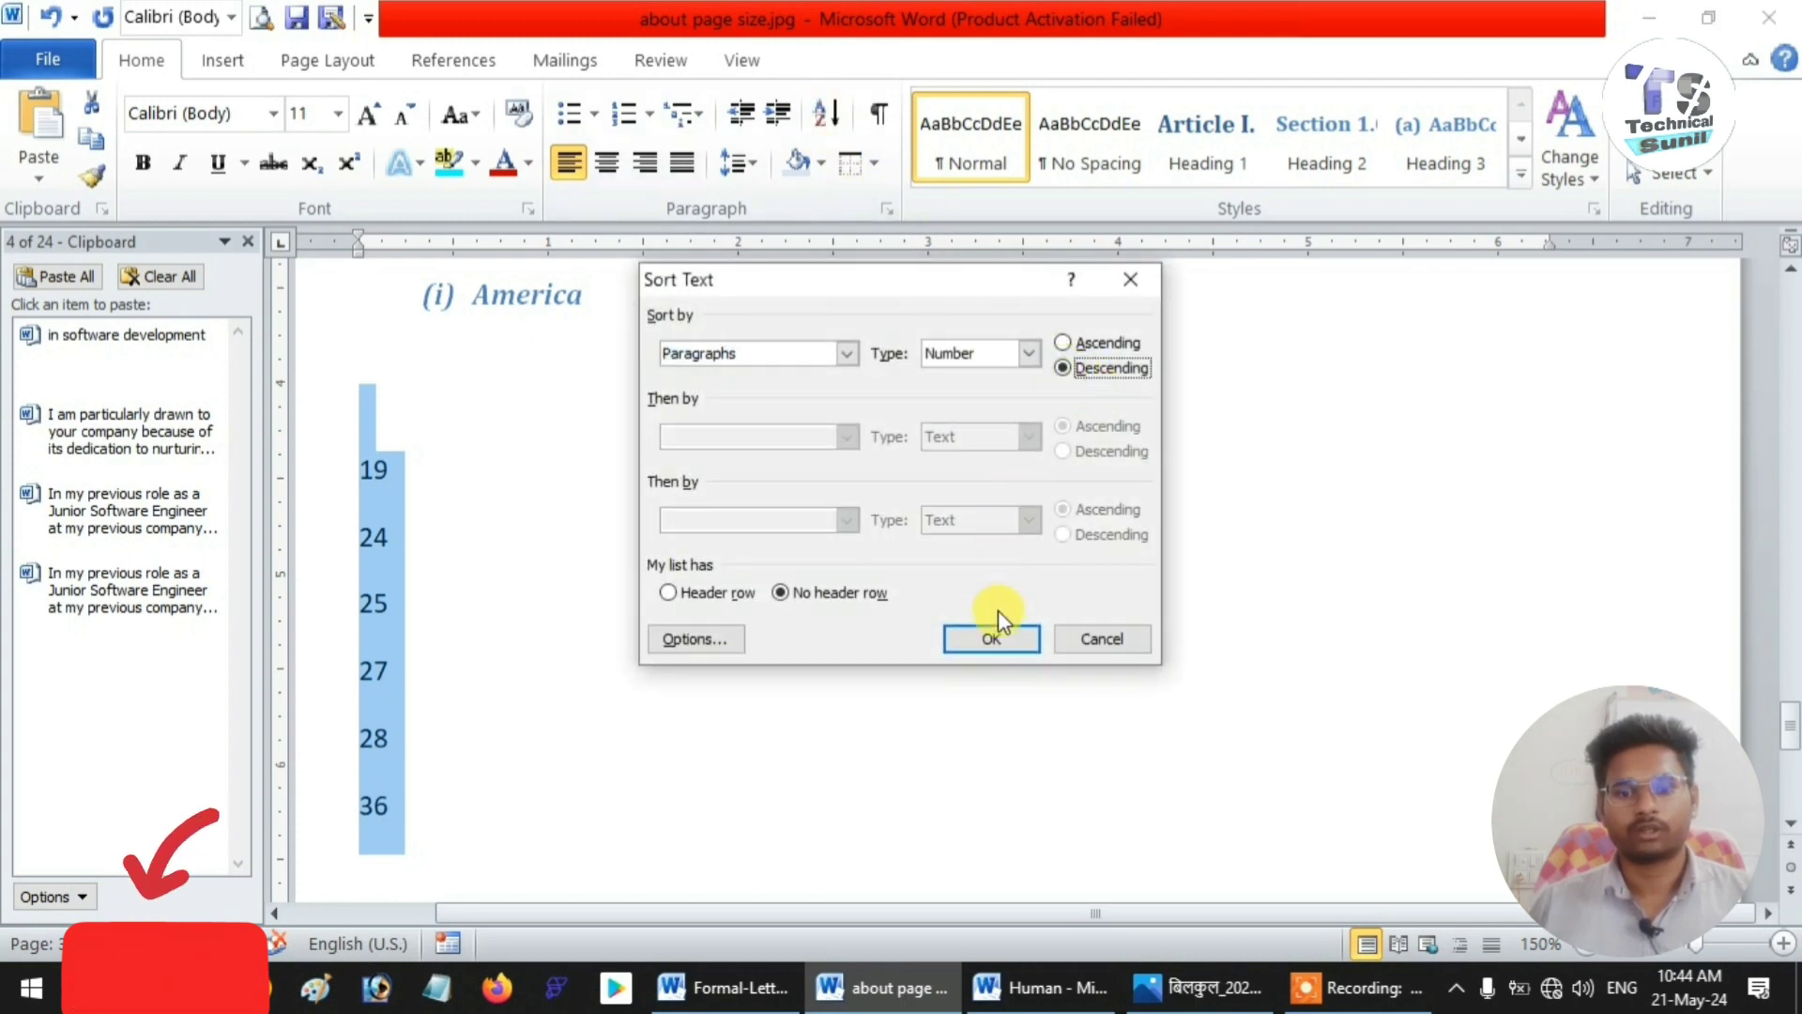
click(982, 639)
scroll(470, 601, up, 3)
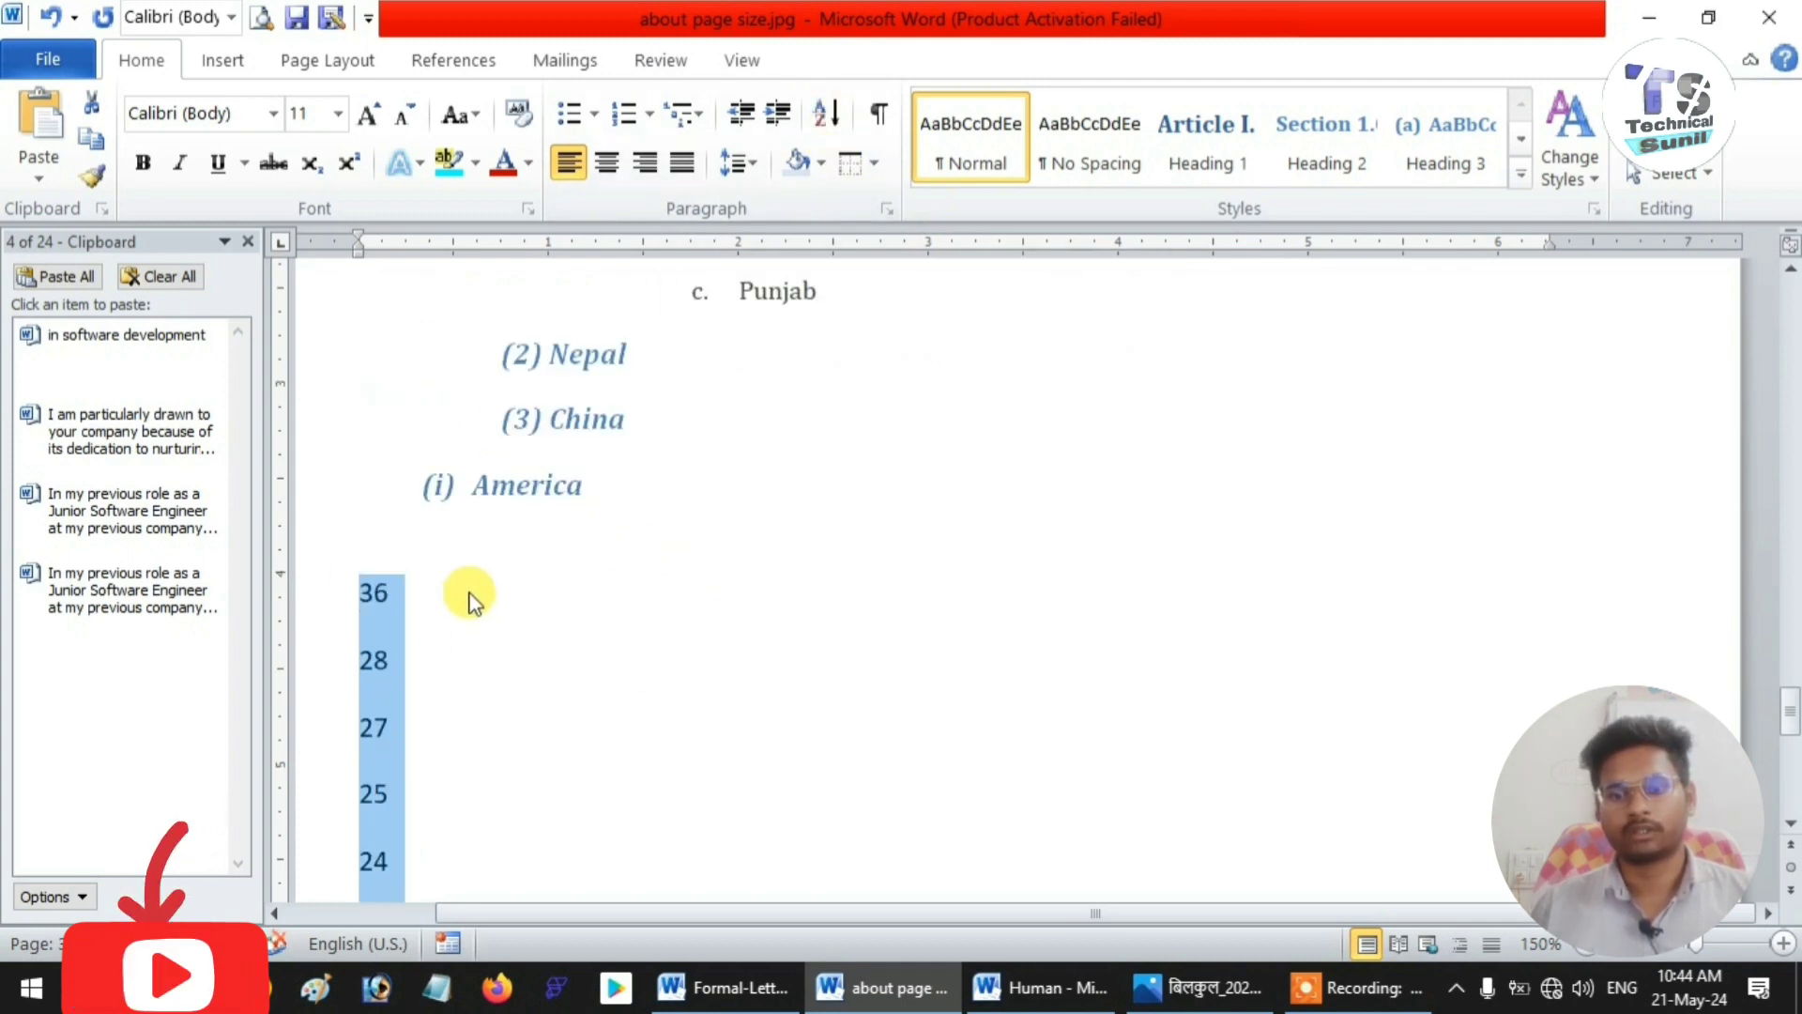
click(474, 587)
- Split the plain "I am particularly drawn" paragraph after "particularly", "company", "dedication to", "well-being of" and "I am", adding "]" before "drawn"
scroll(474, 587, up, 10)
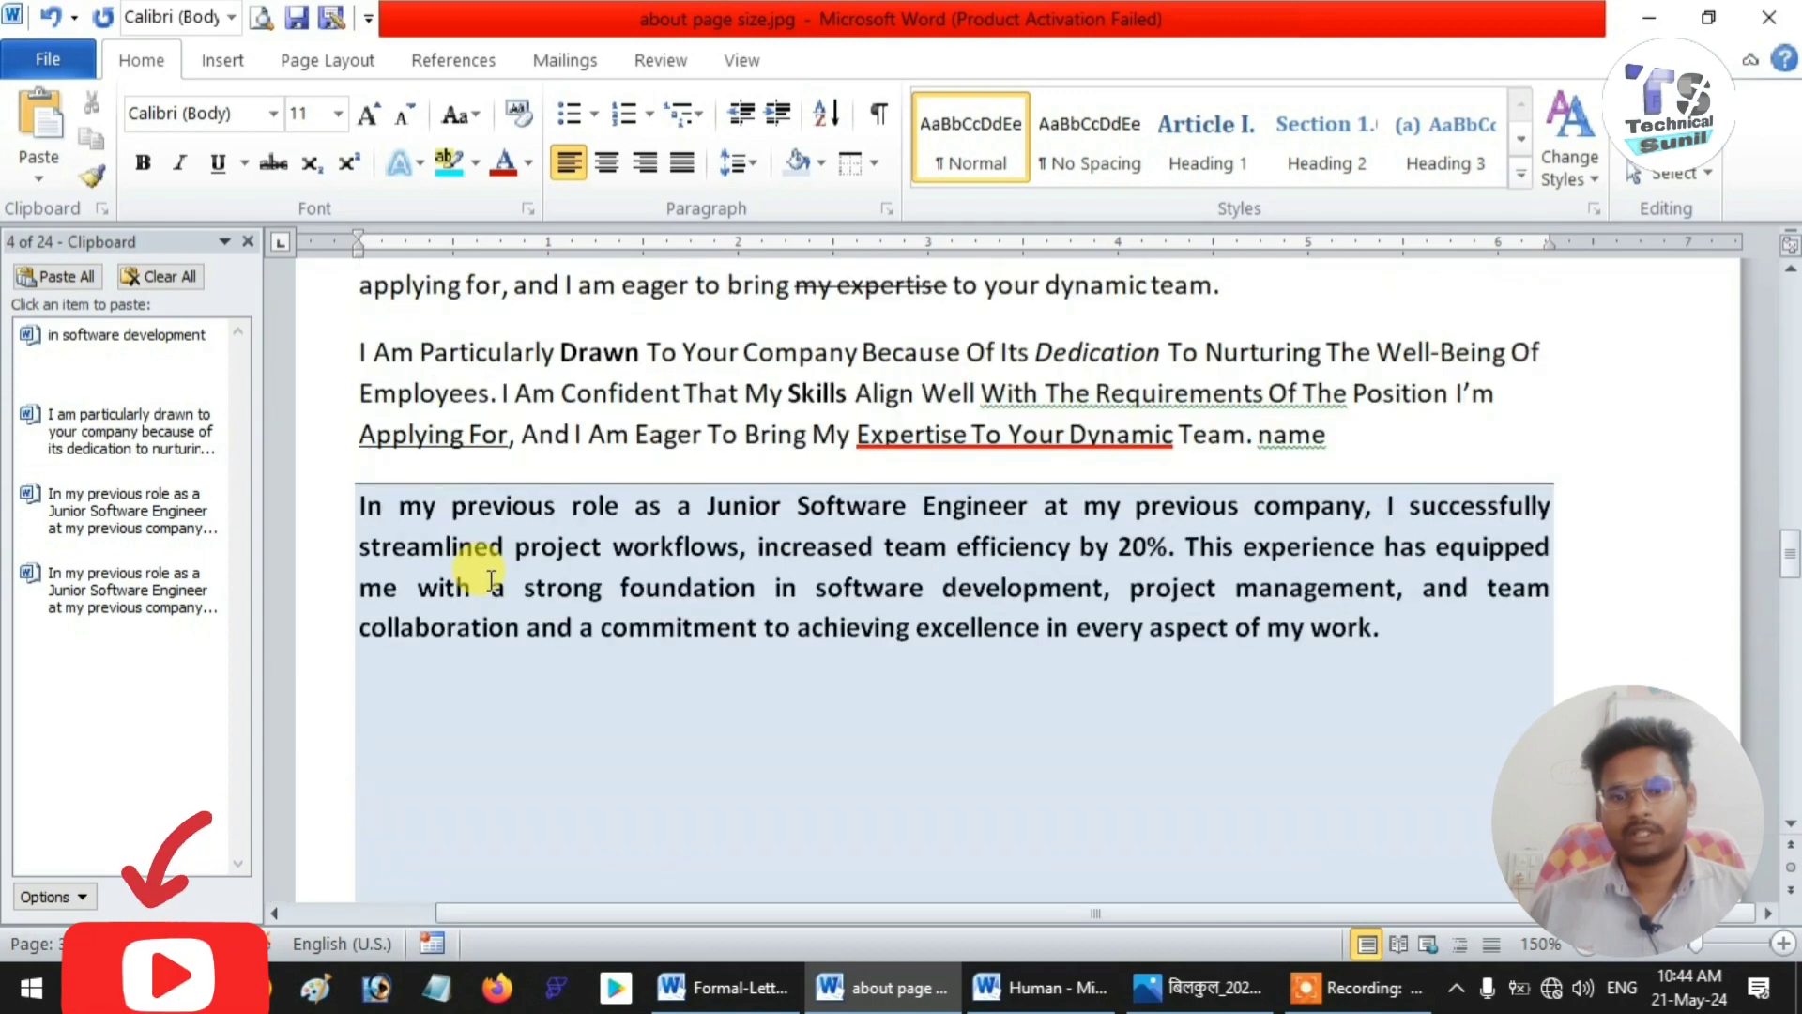
scroll(488, 577, up, 10)
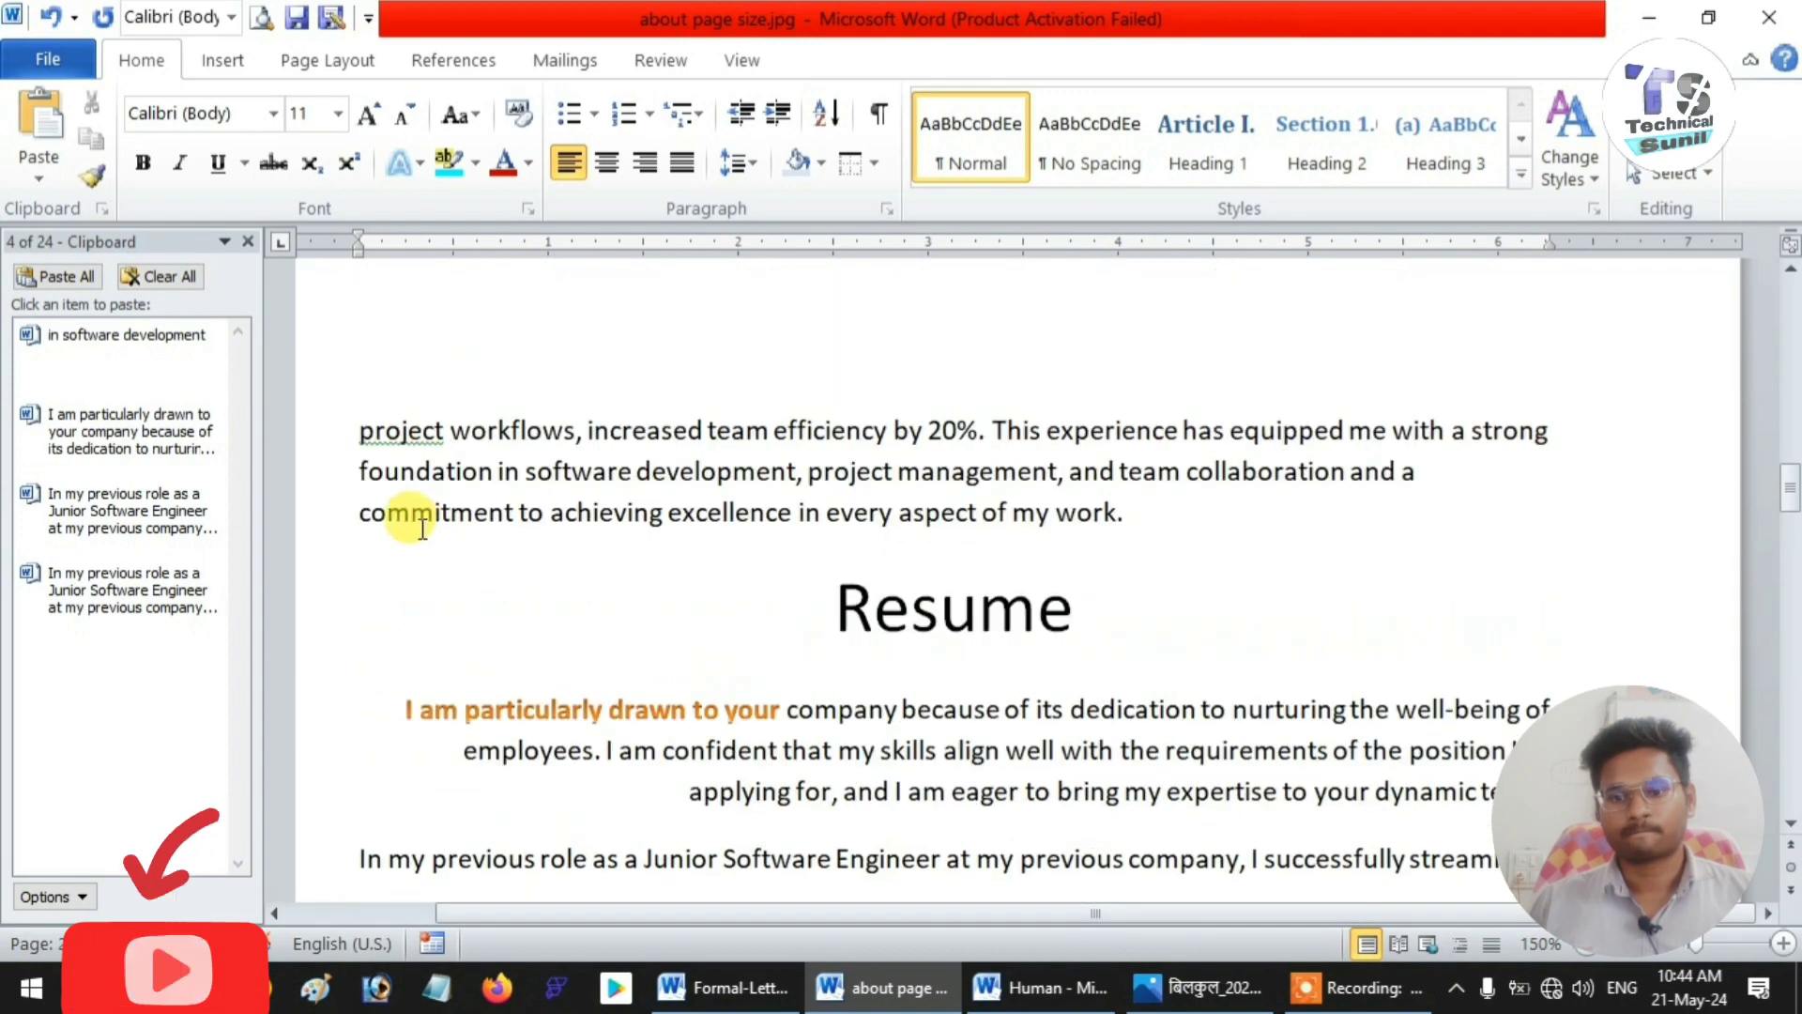
scroll(683, 601, down, 3)
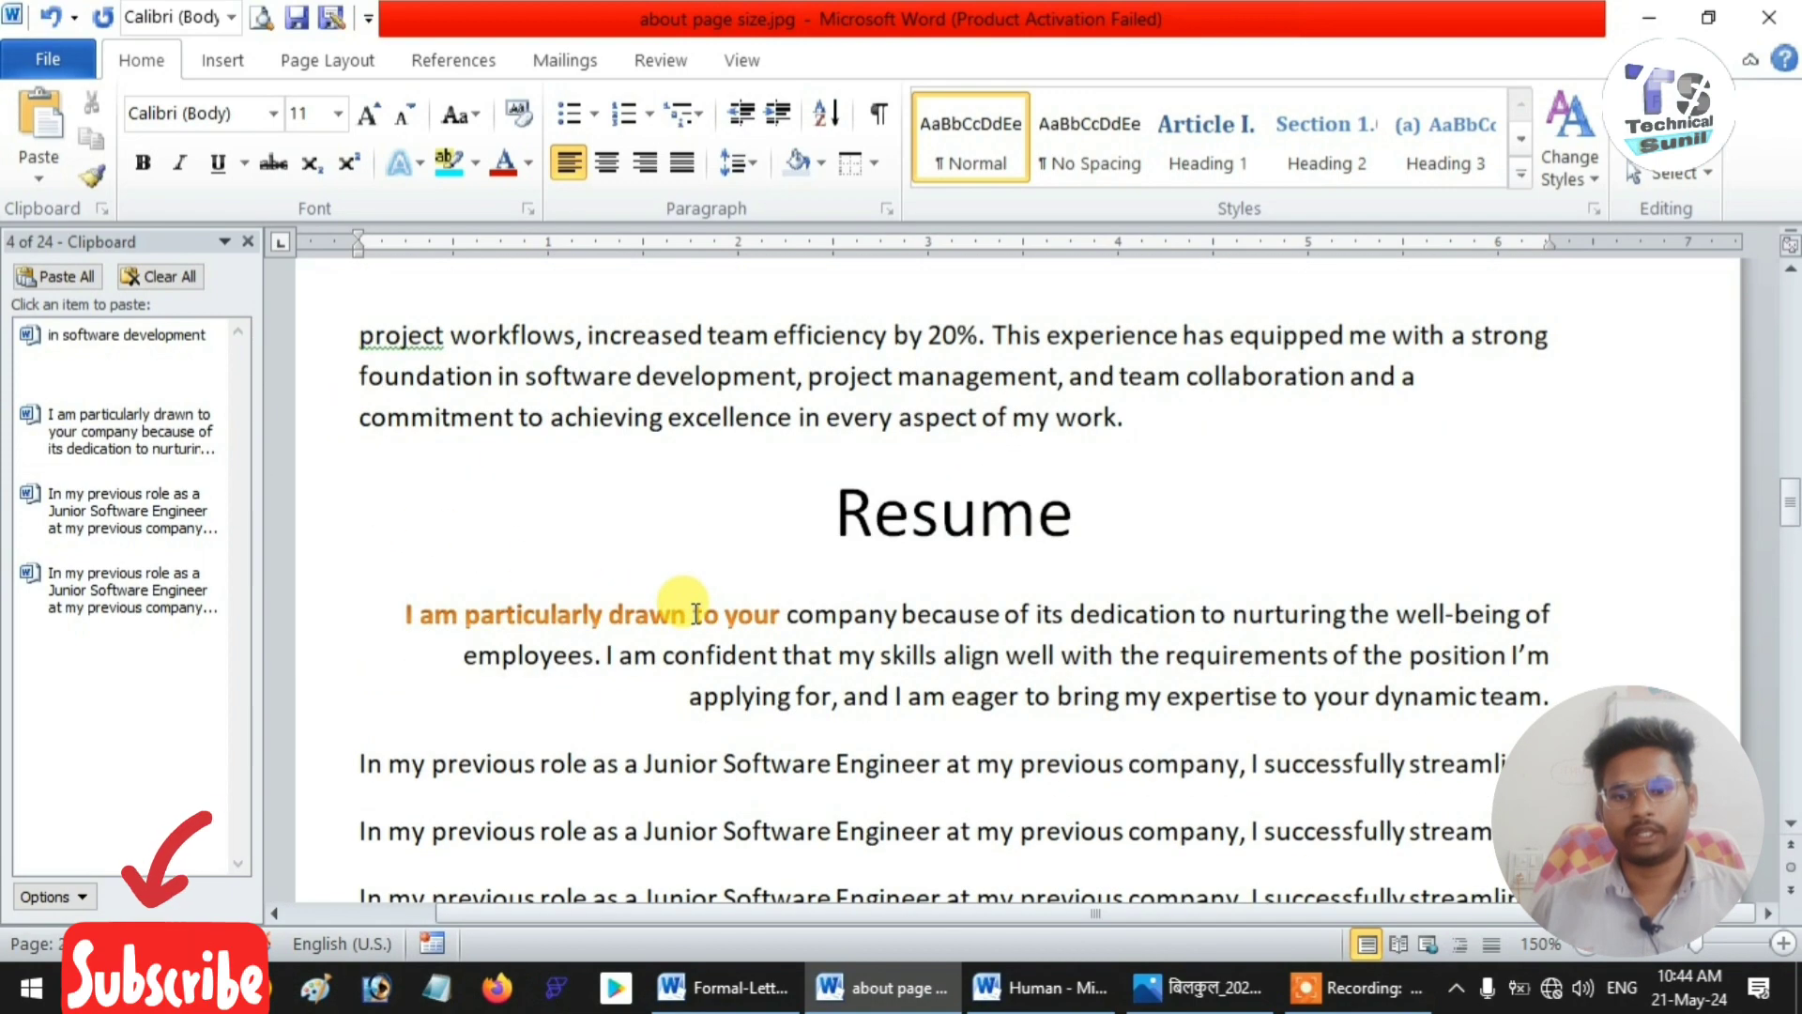
scroll(475, 718, down, 2)
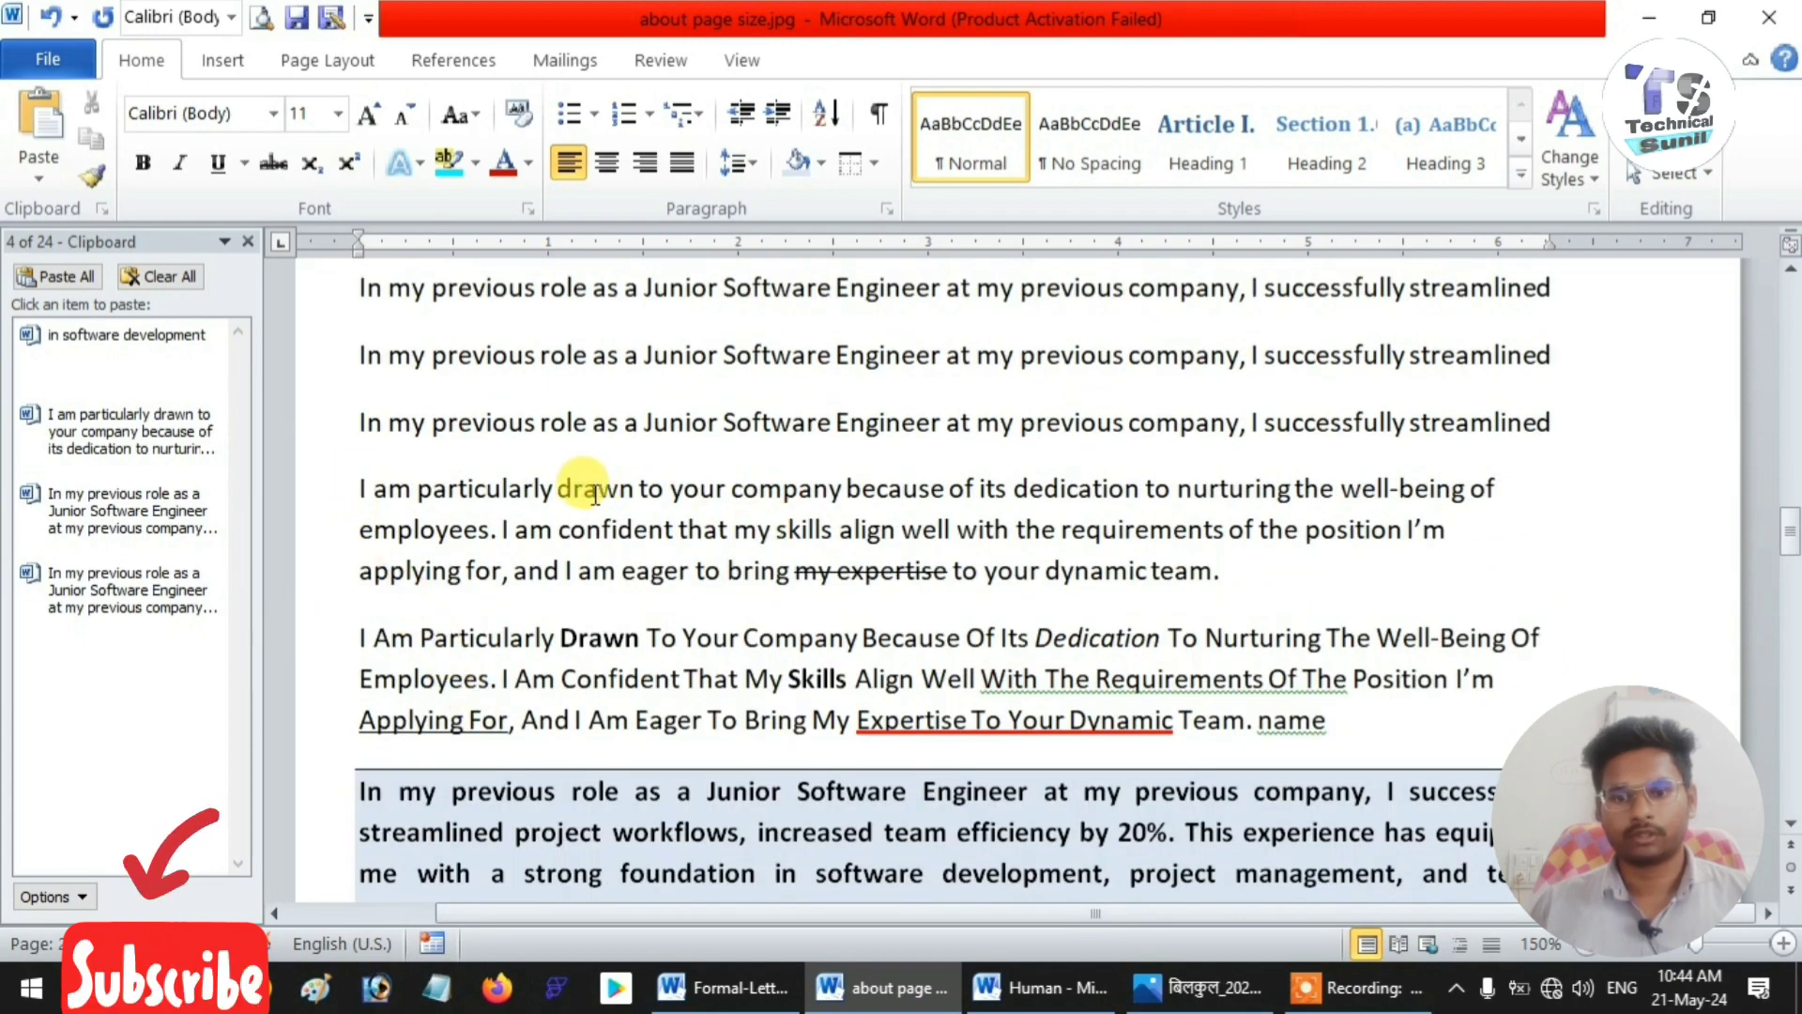
click(555, 488)
key(Return)
text(])
click(659, 556)
key(Return)
click(690, 624)
key(Return)
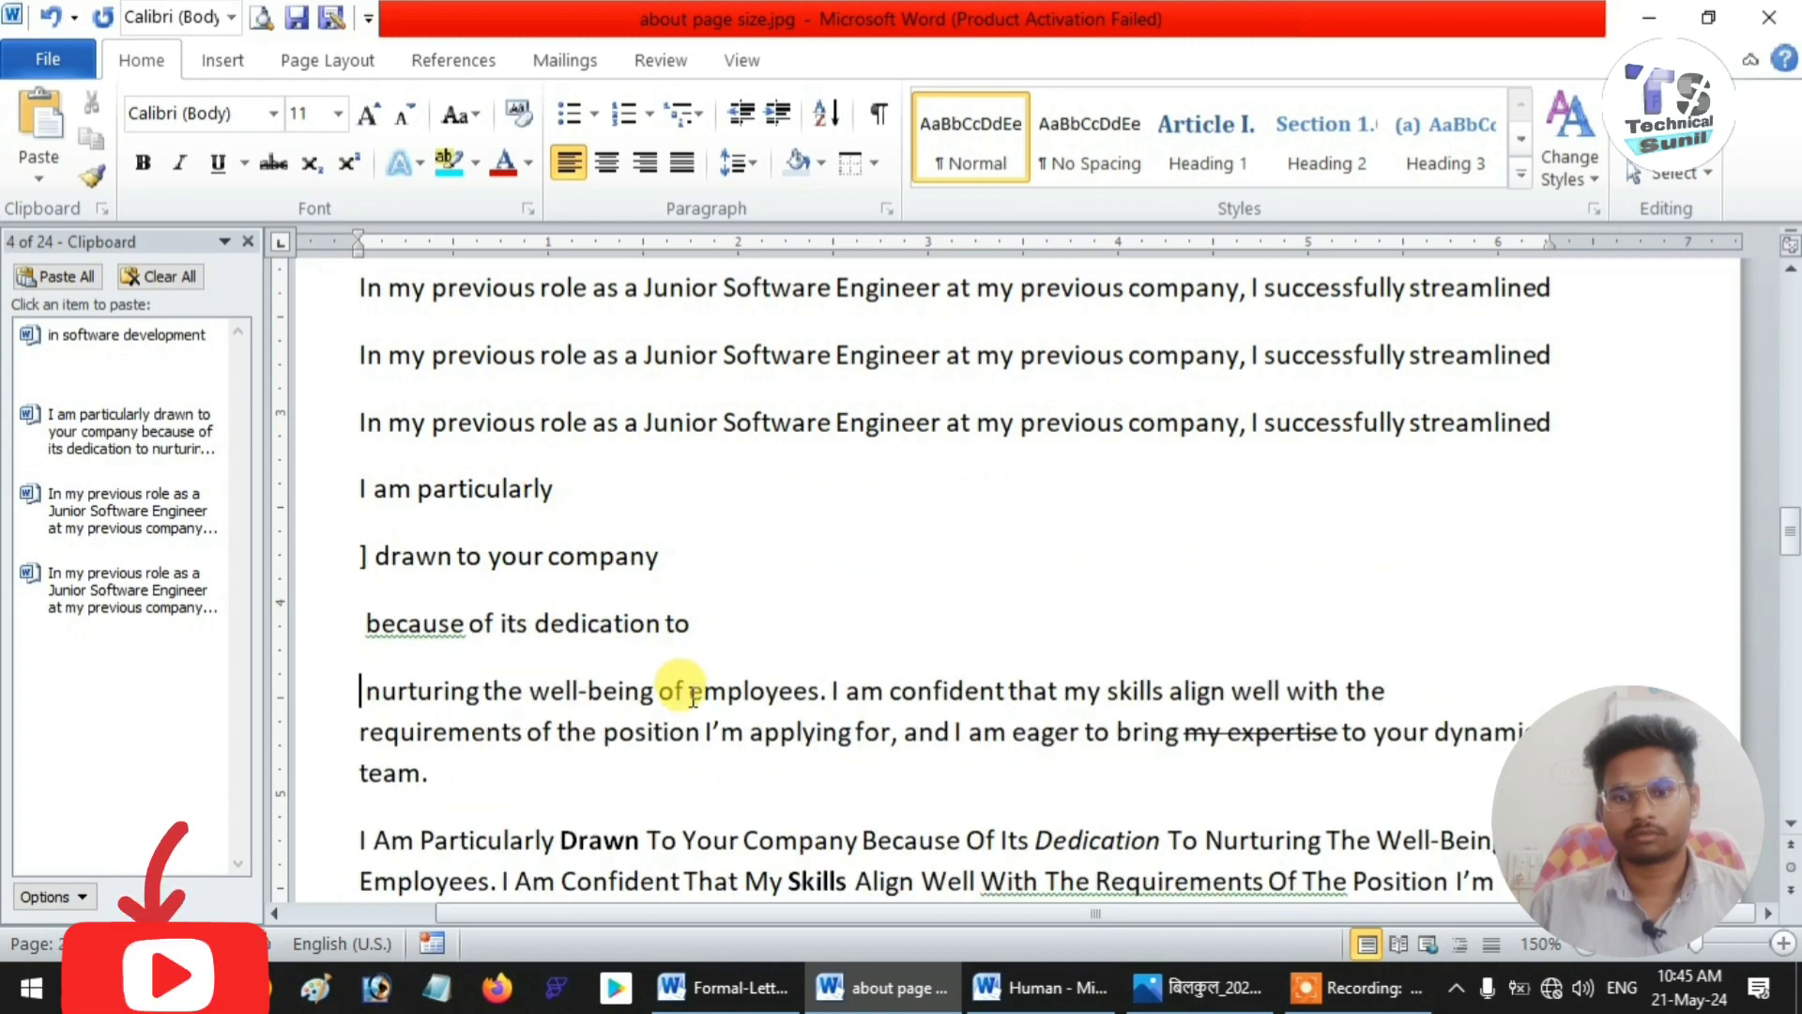
click(685, 691)
key(Return)
click(553, 758)
key(Return)
- Sort the split lines from "drawn to your company" through "dynamic team." as text paragraphs in ascending order
scroll(714, 735, down, 2)
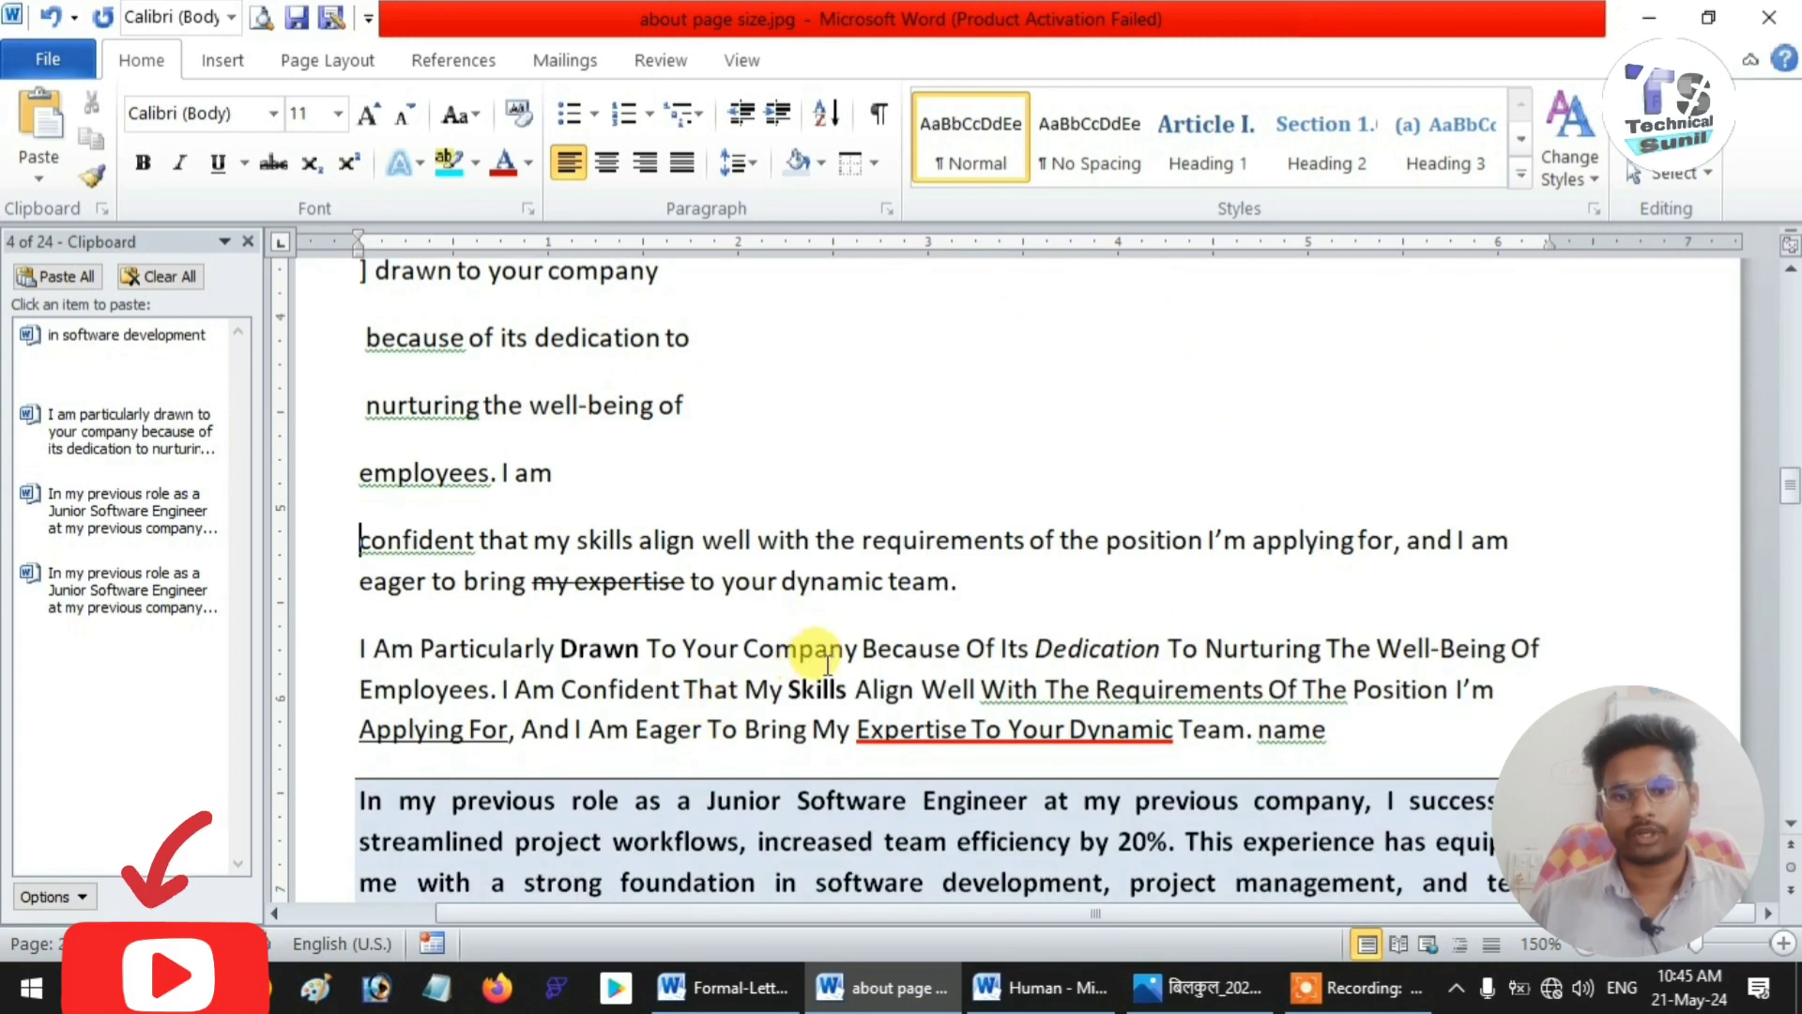
mouse_move(966, 583)
mouse_down()
mouse_move(455, 442)
mouse_move(380, 272)
mouse_up()
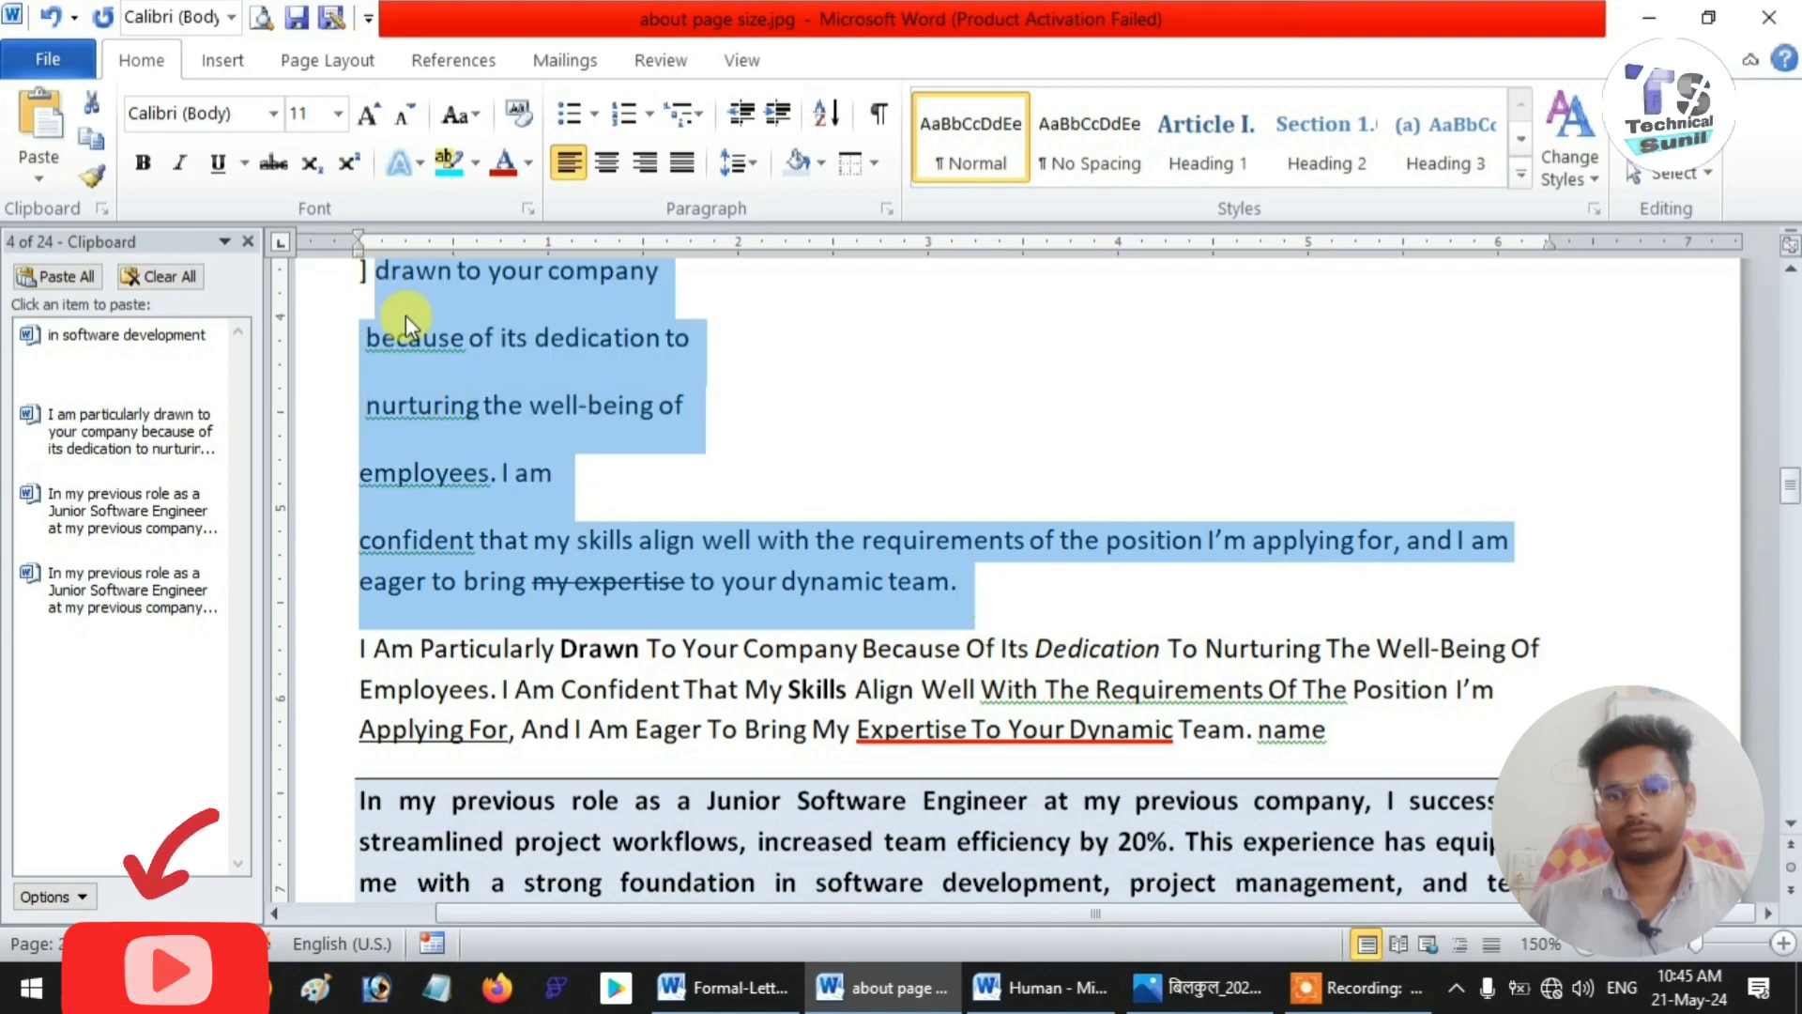
scroll(414, 350, up, 2)
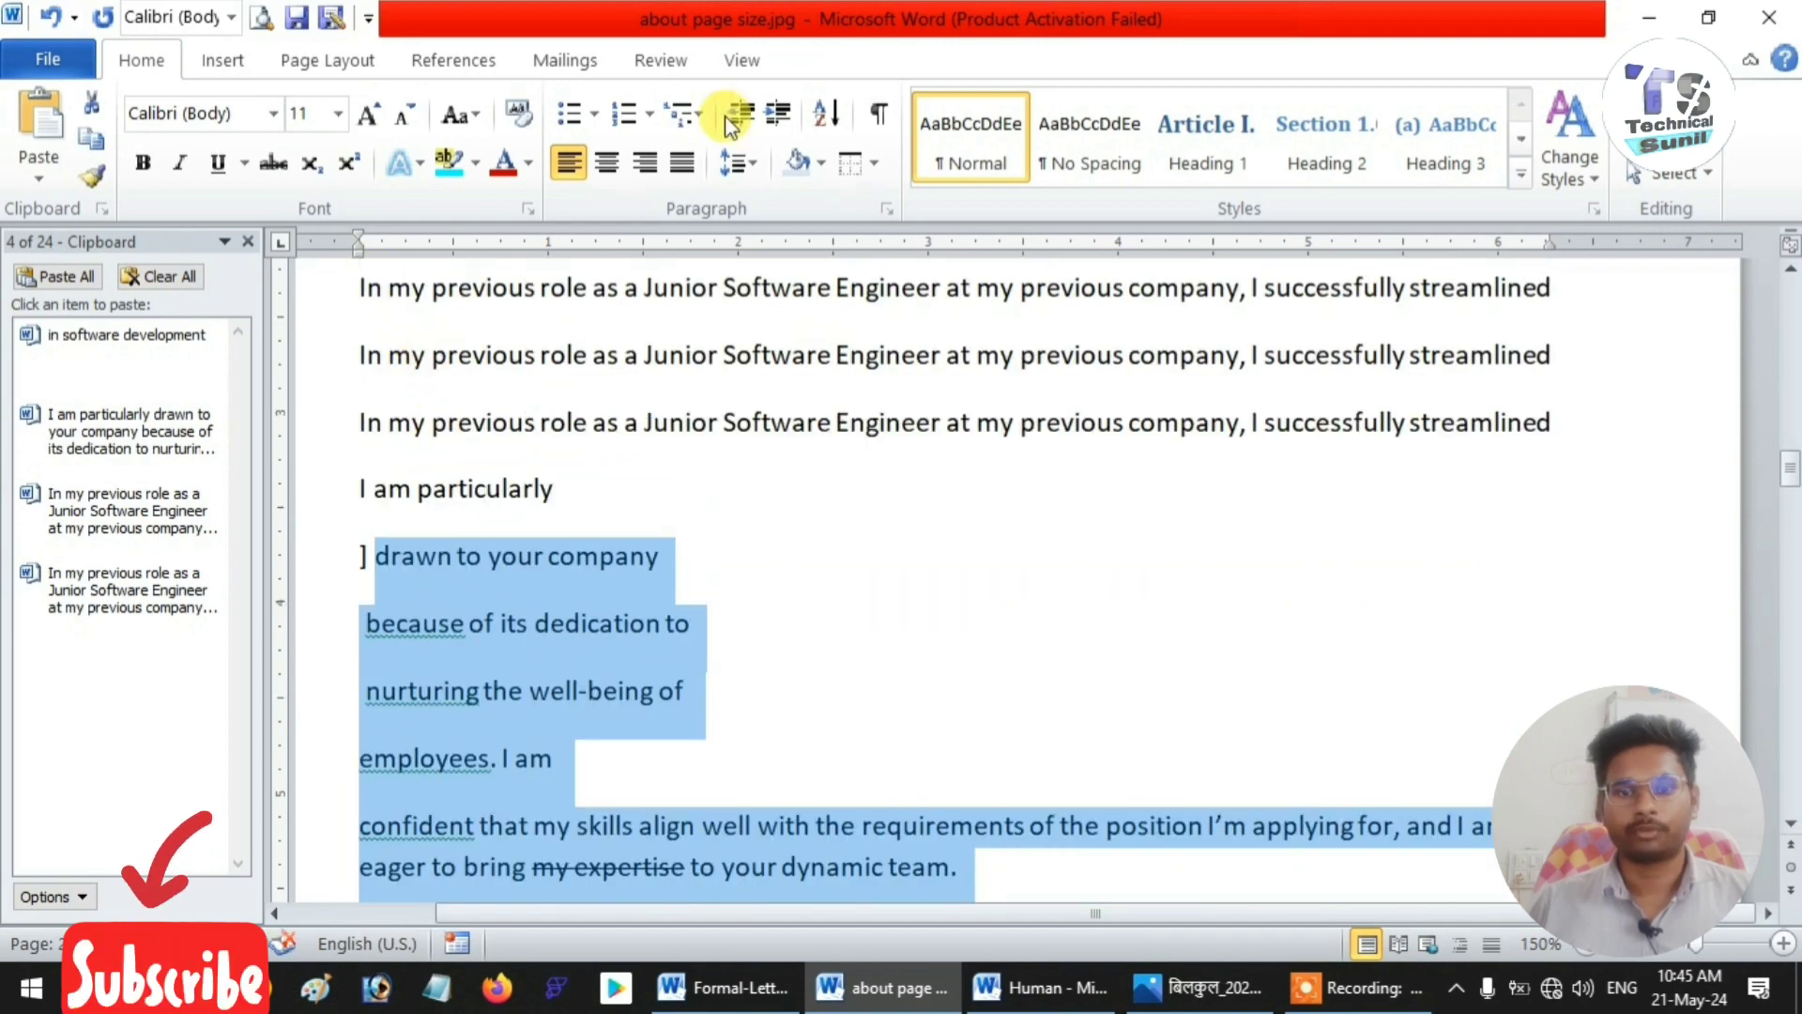
click(825, 115)
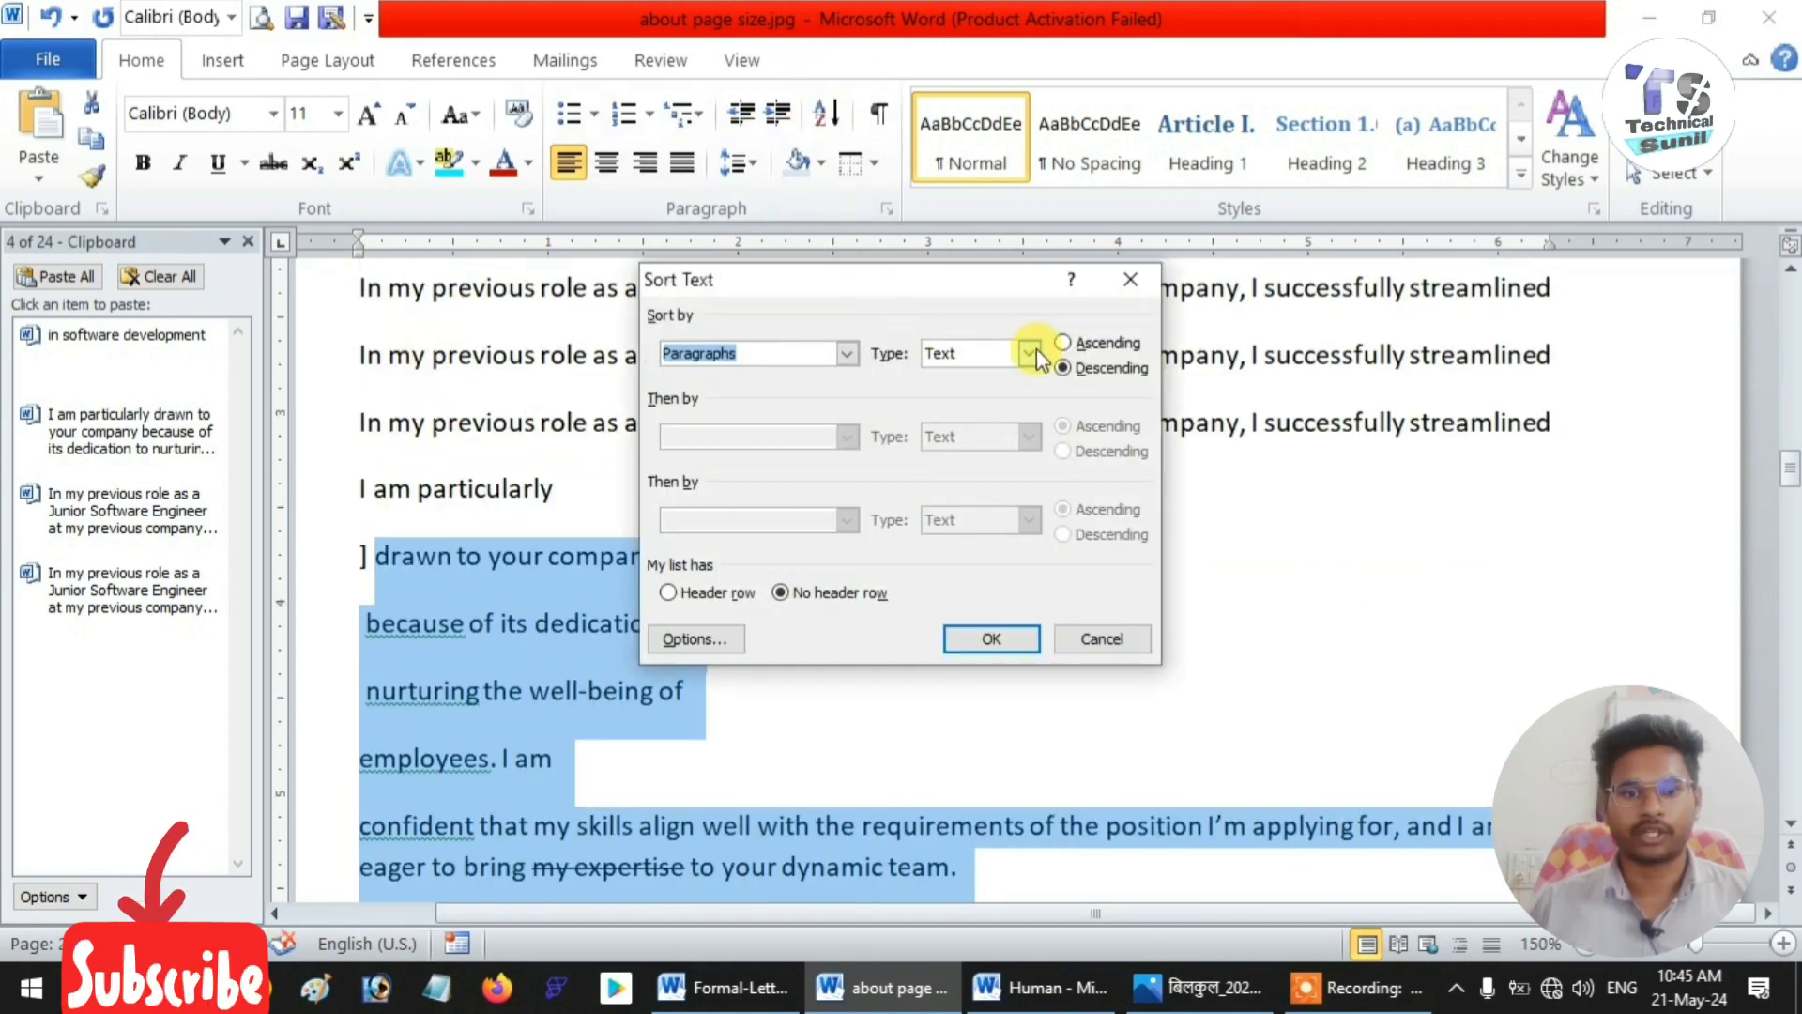
click(1070, 344)
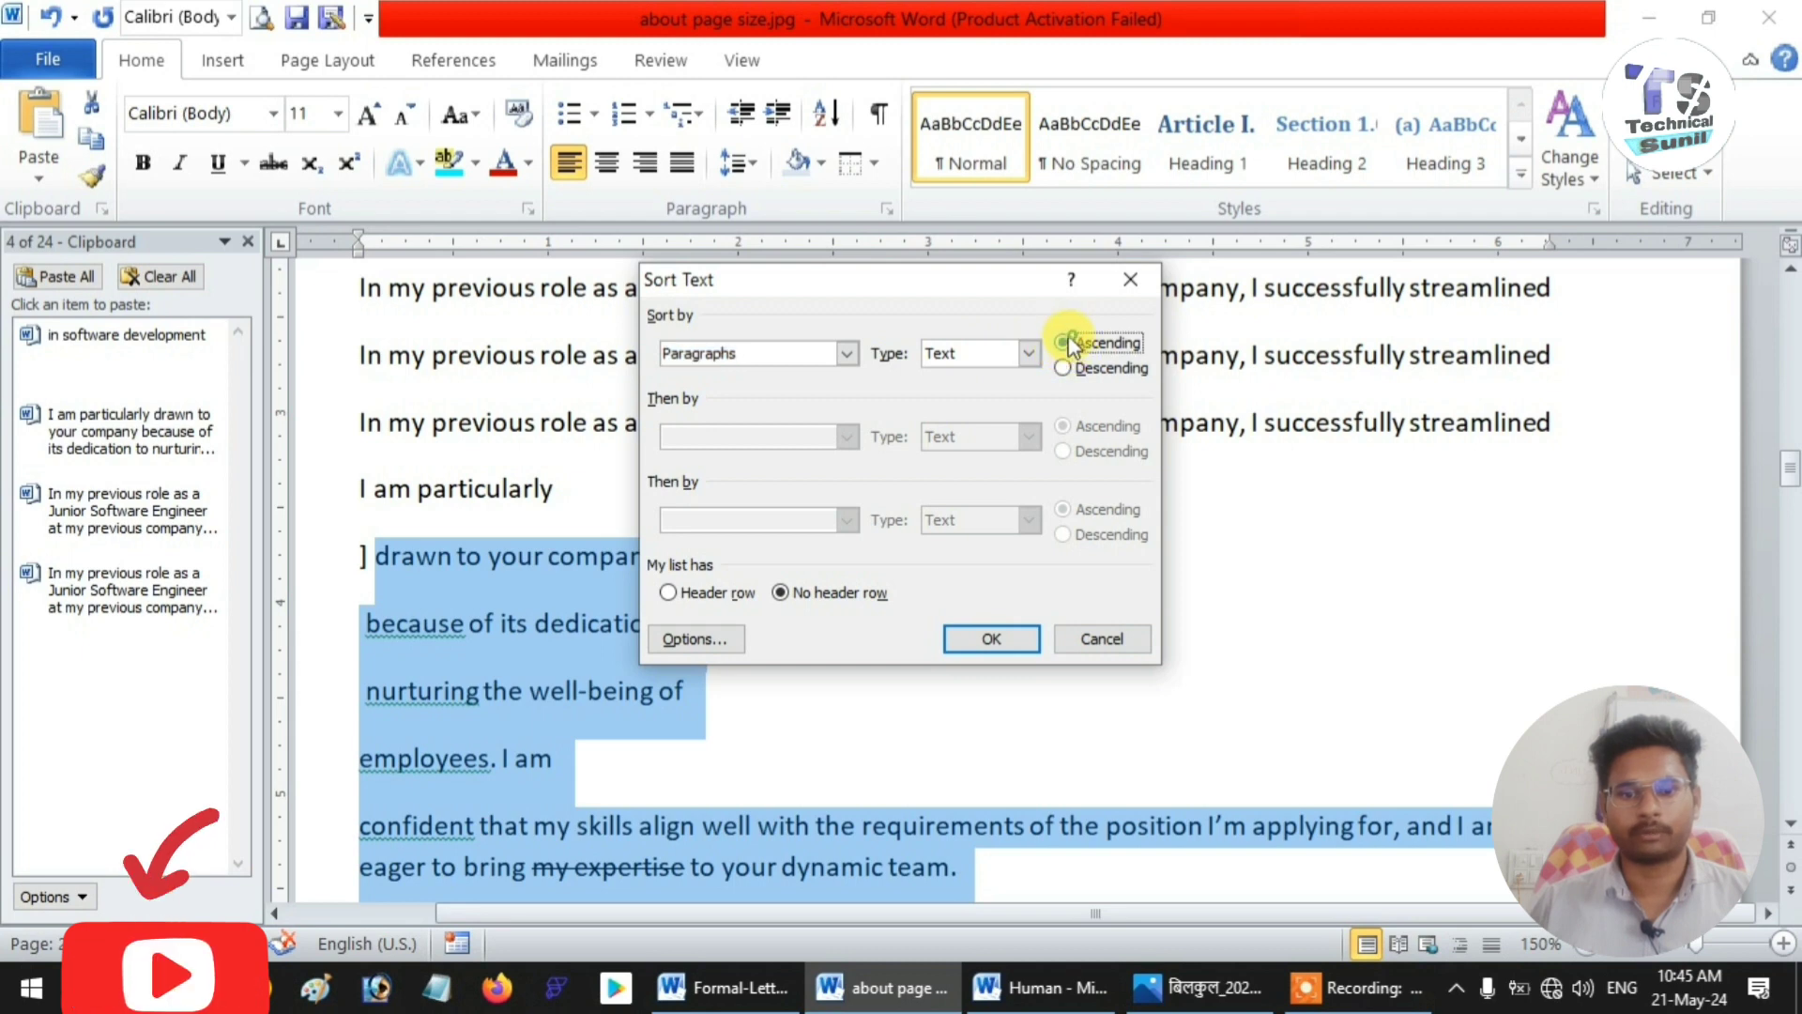
click(991, 638)
click(756, 556)
scroll(505, 470, down, 3)
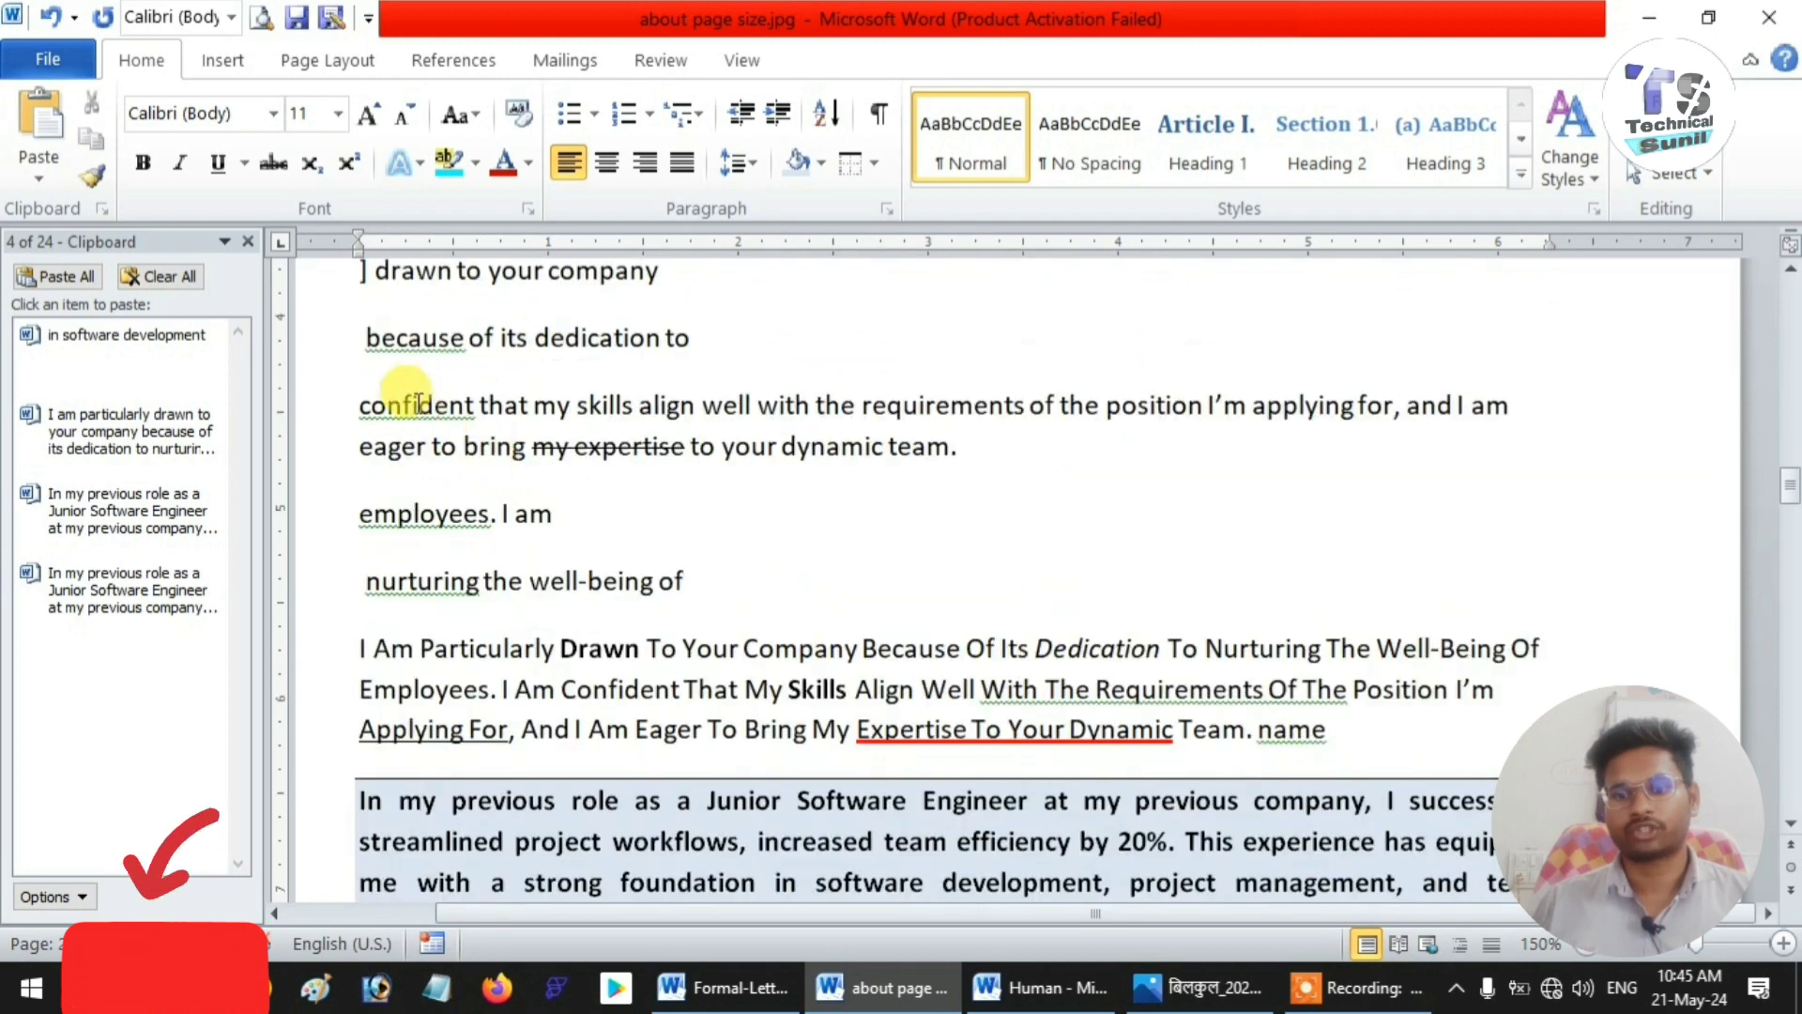
click(501, 516)
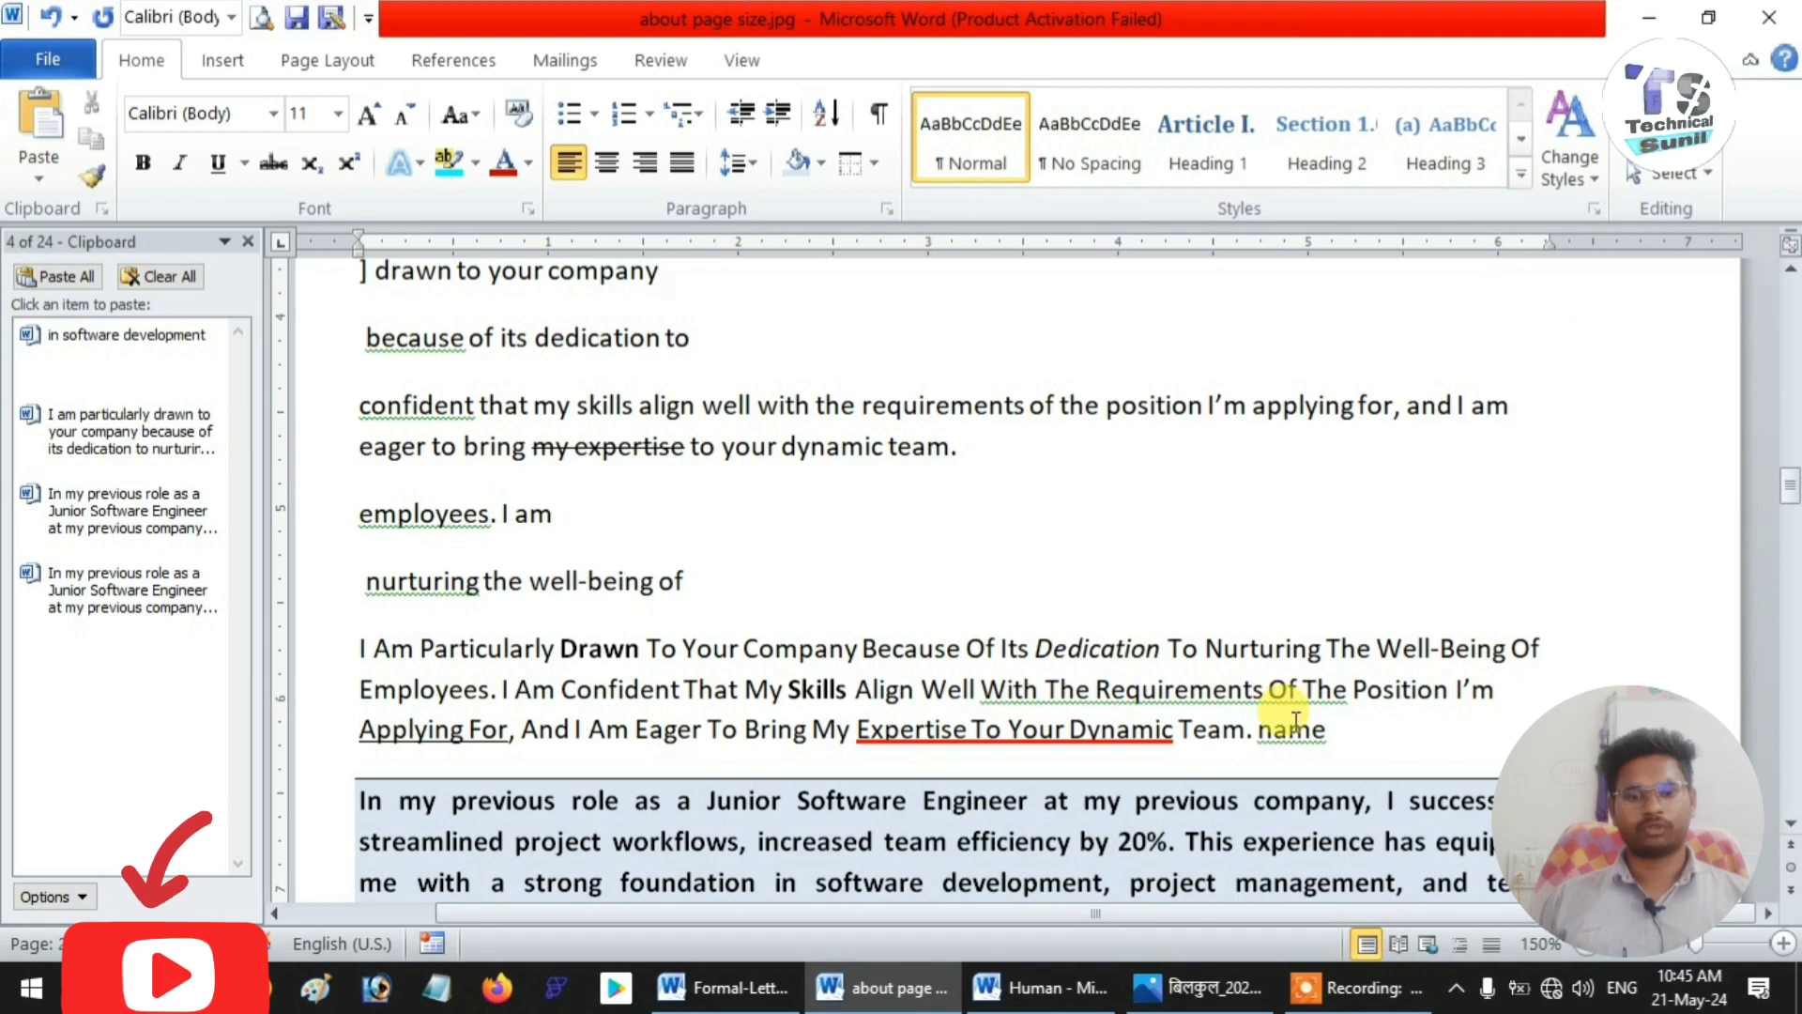
- Switch to the Human document, apply the Heading 1 style to question 1, and align it left
click(1056, 990)
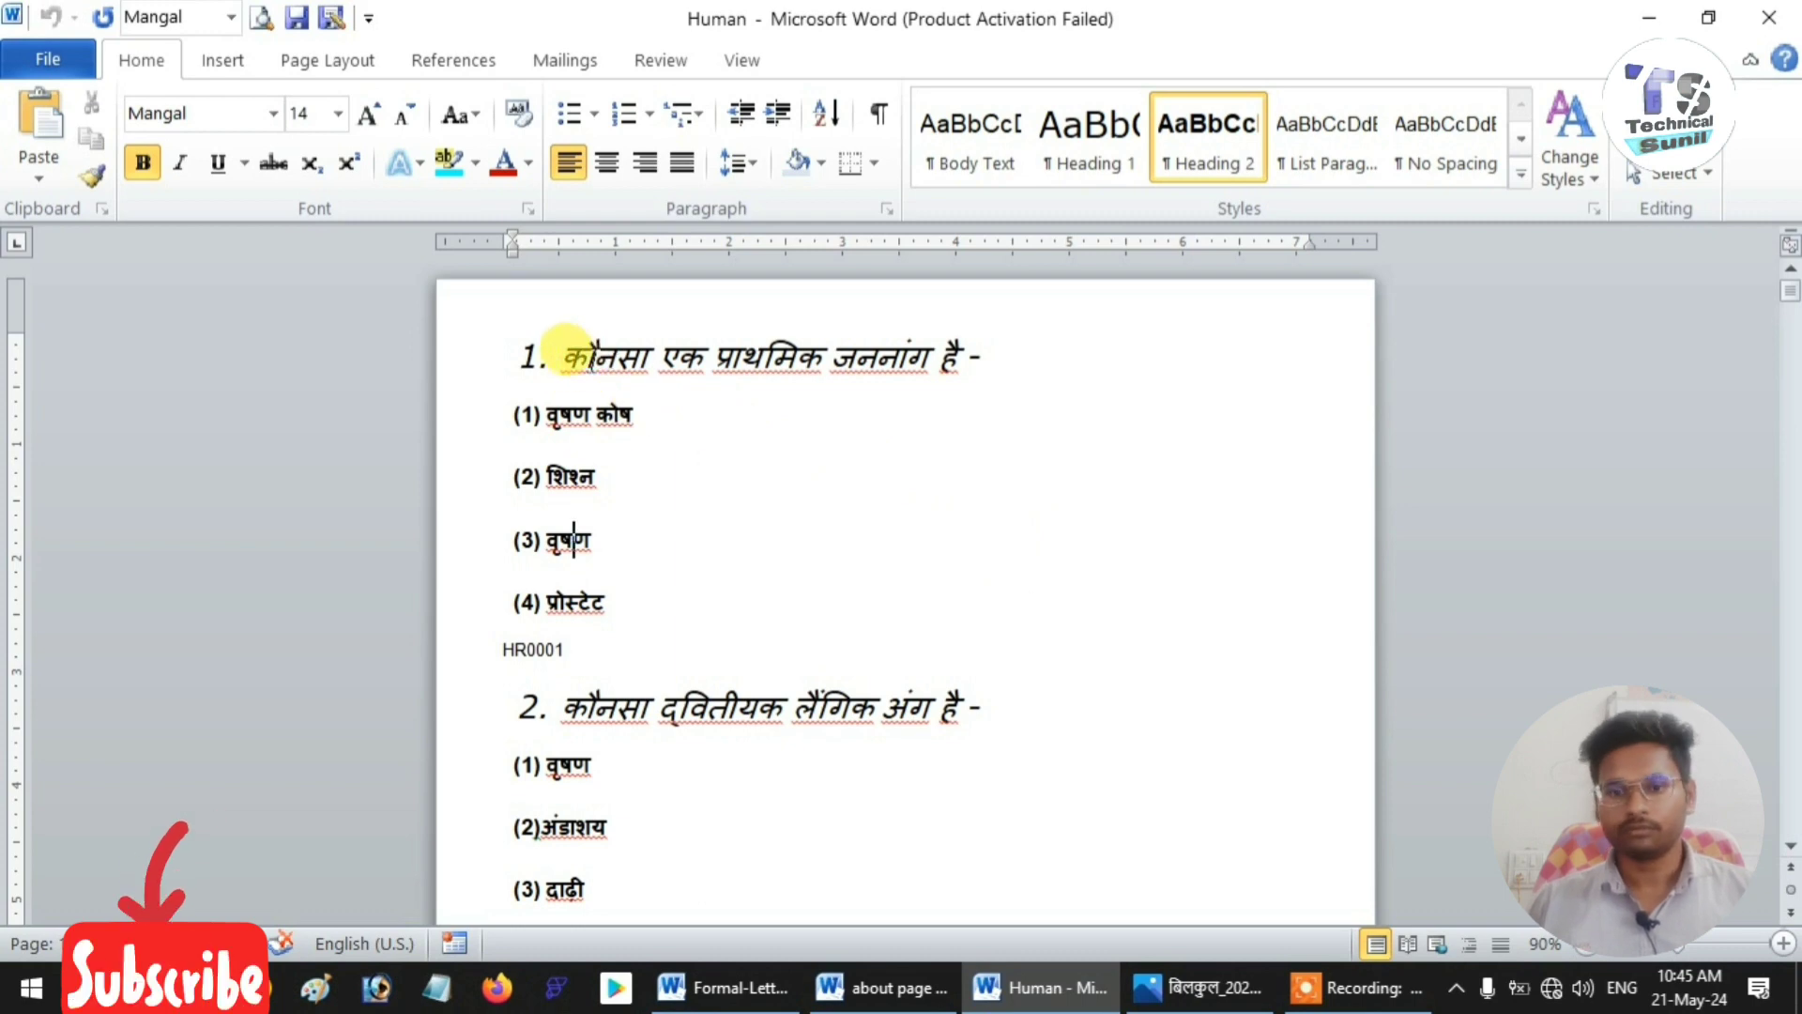
scroll(577, 355, up, 2)
scroll(564, 353, up, 1)
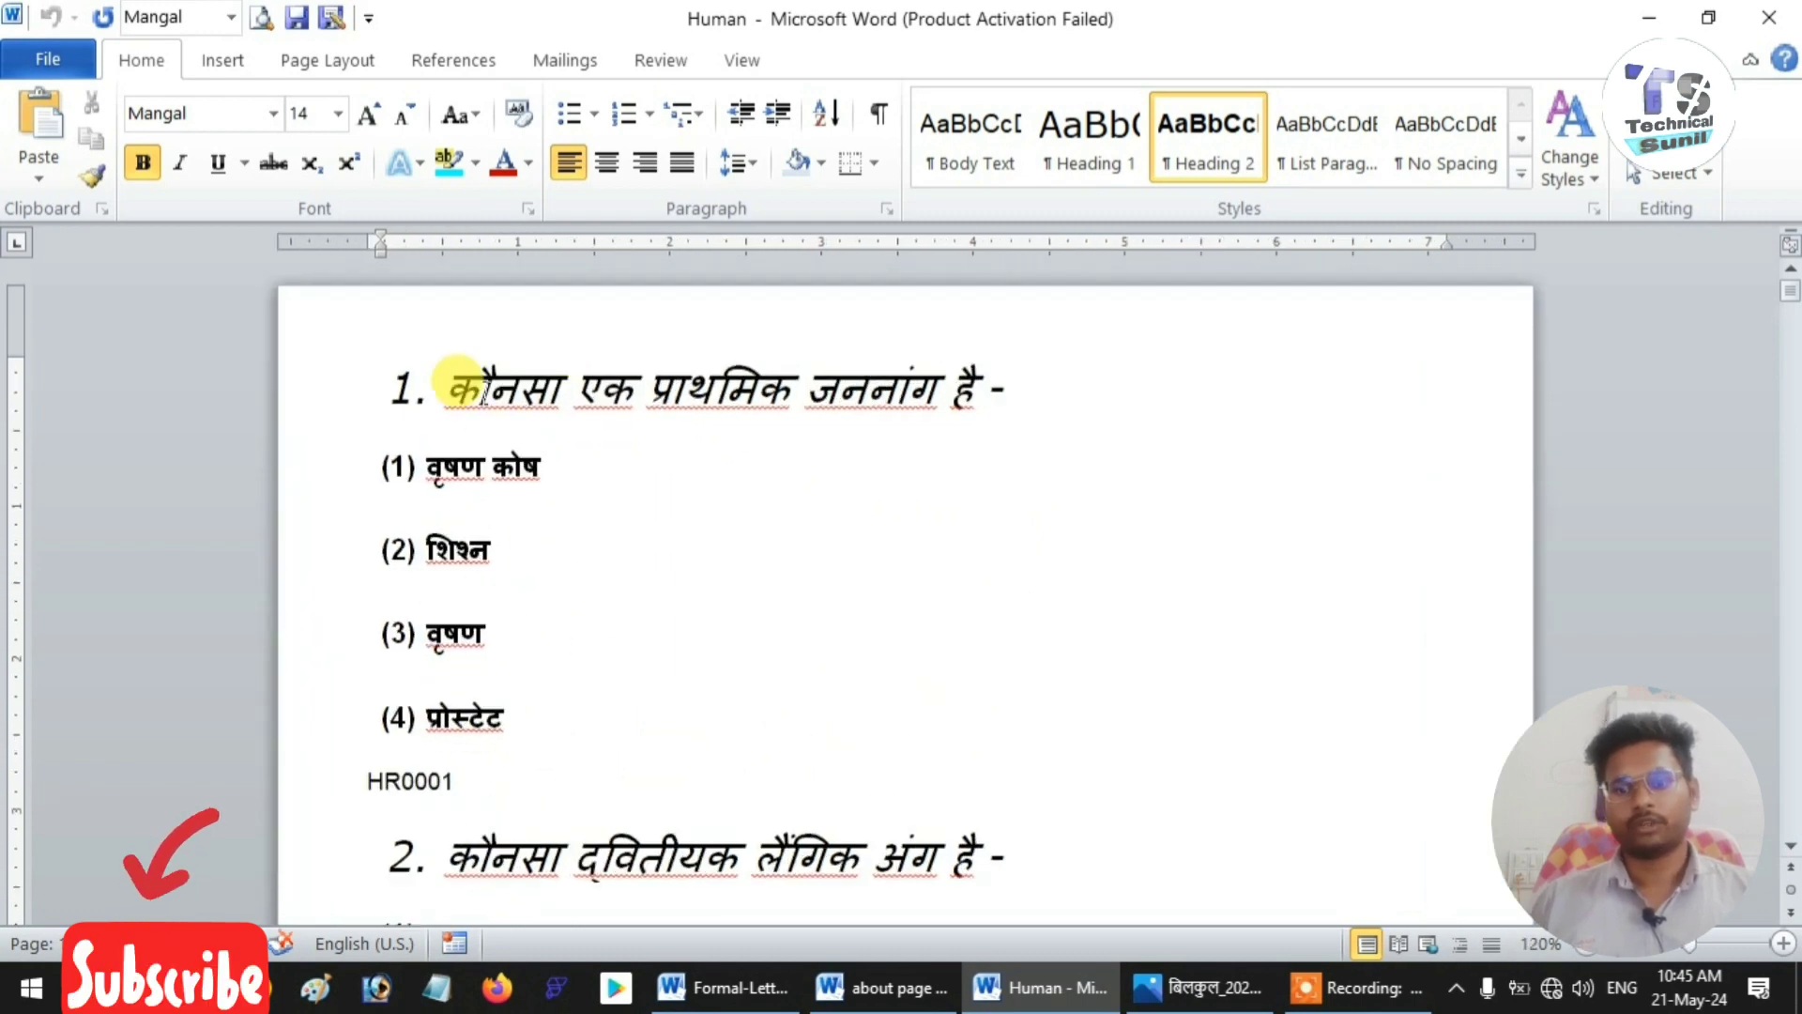
drag(380, 385, 1017, 380)
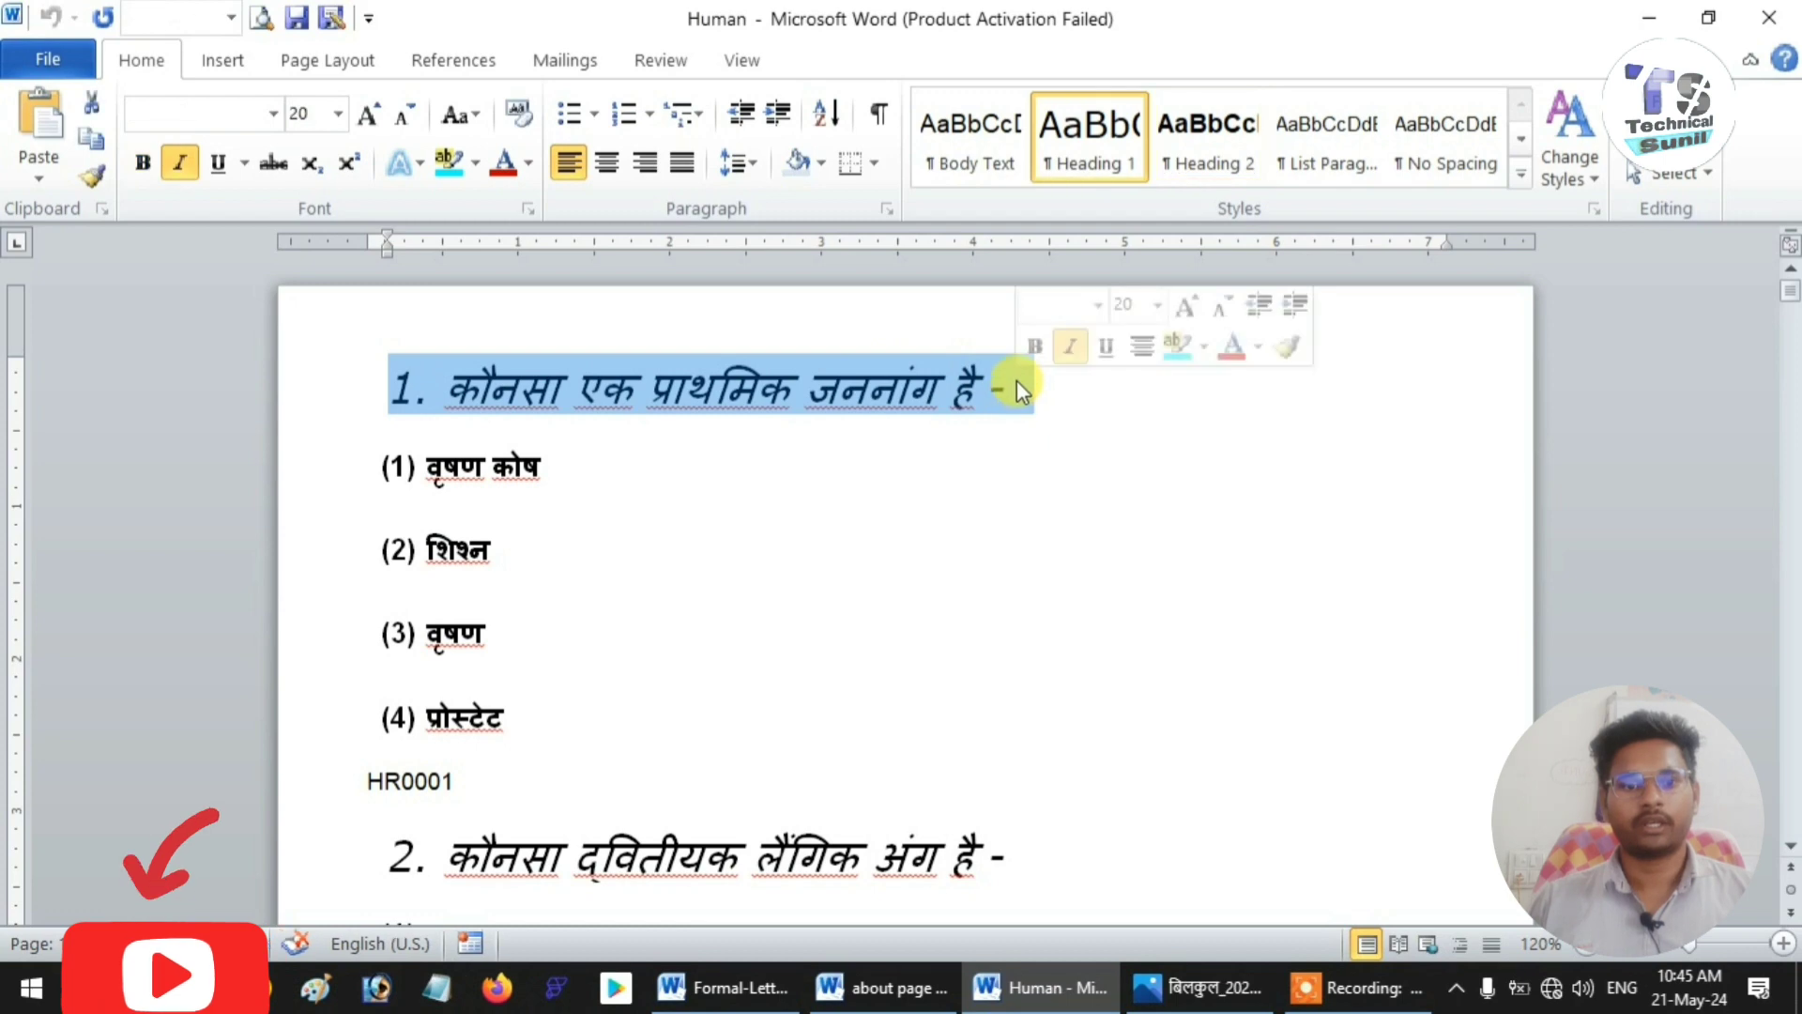
click(1103, 128)
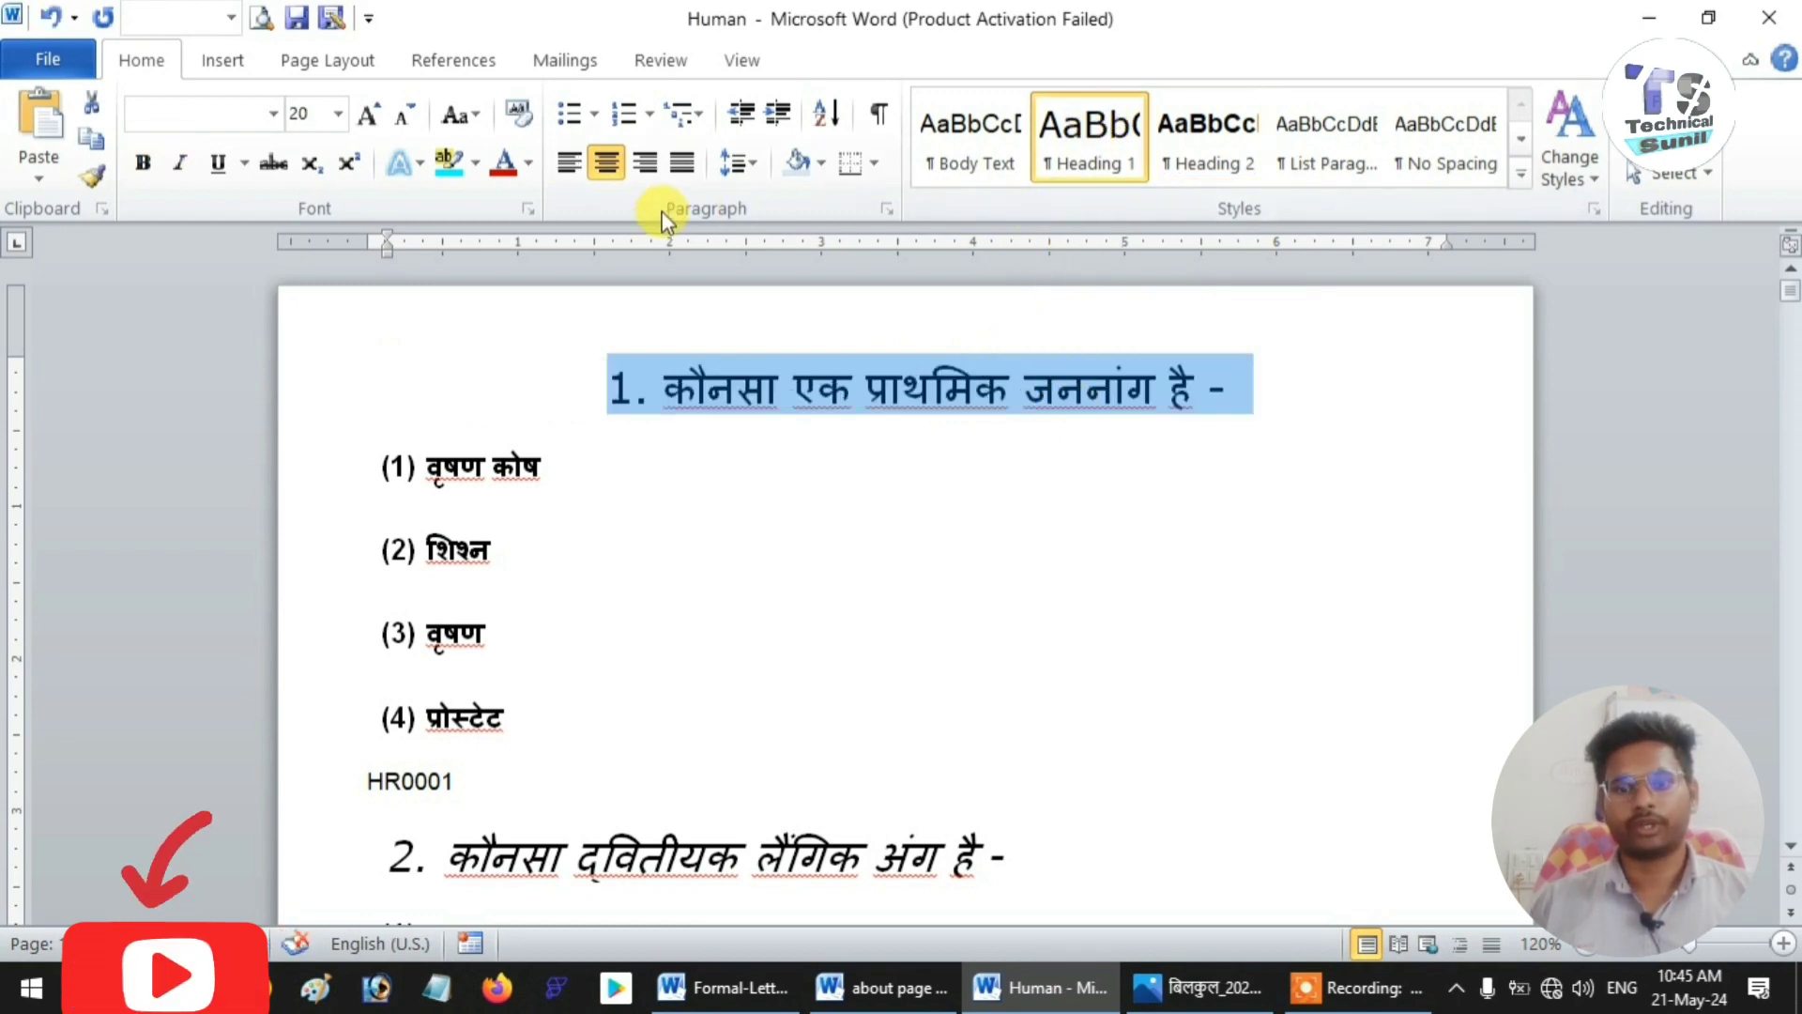
click(575, 165)
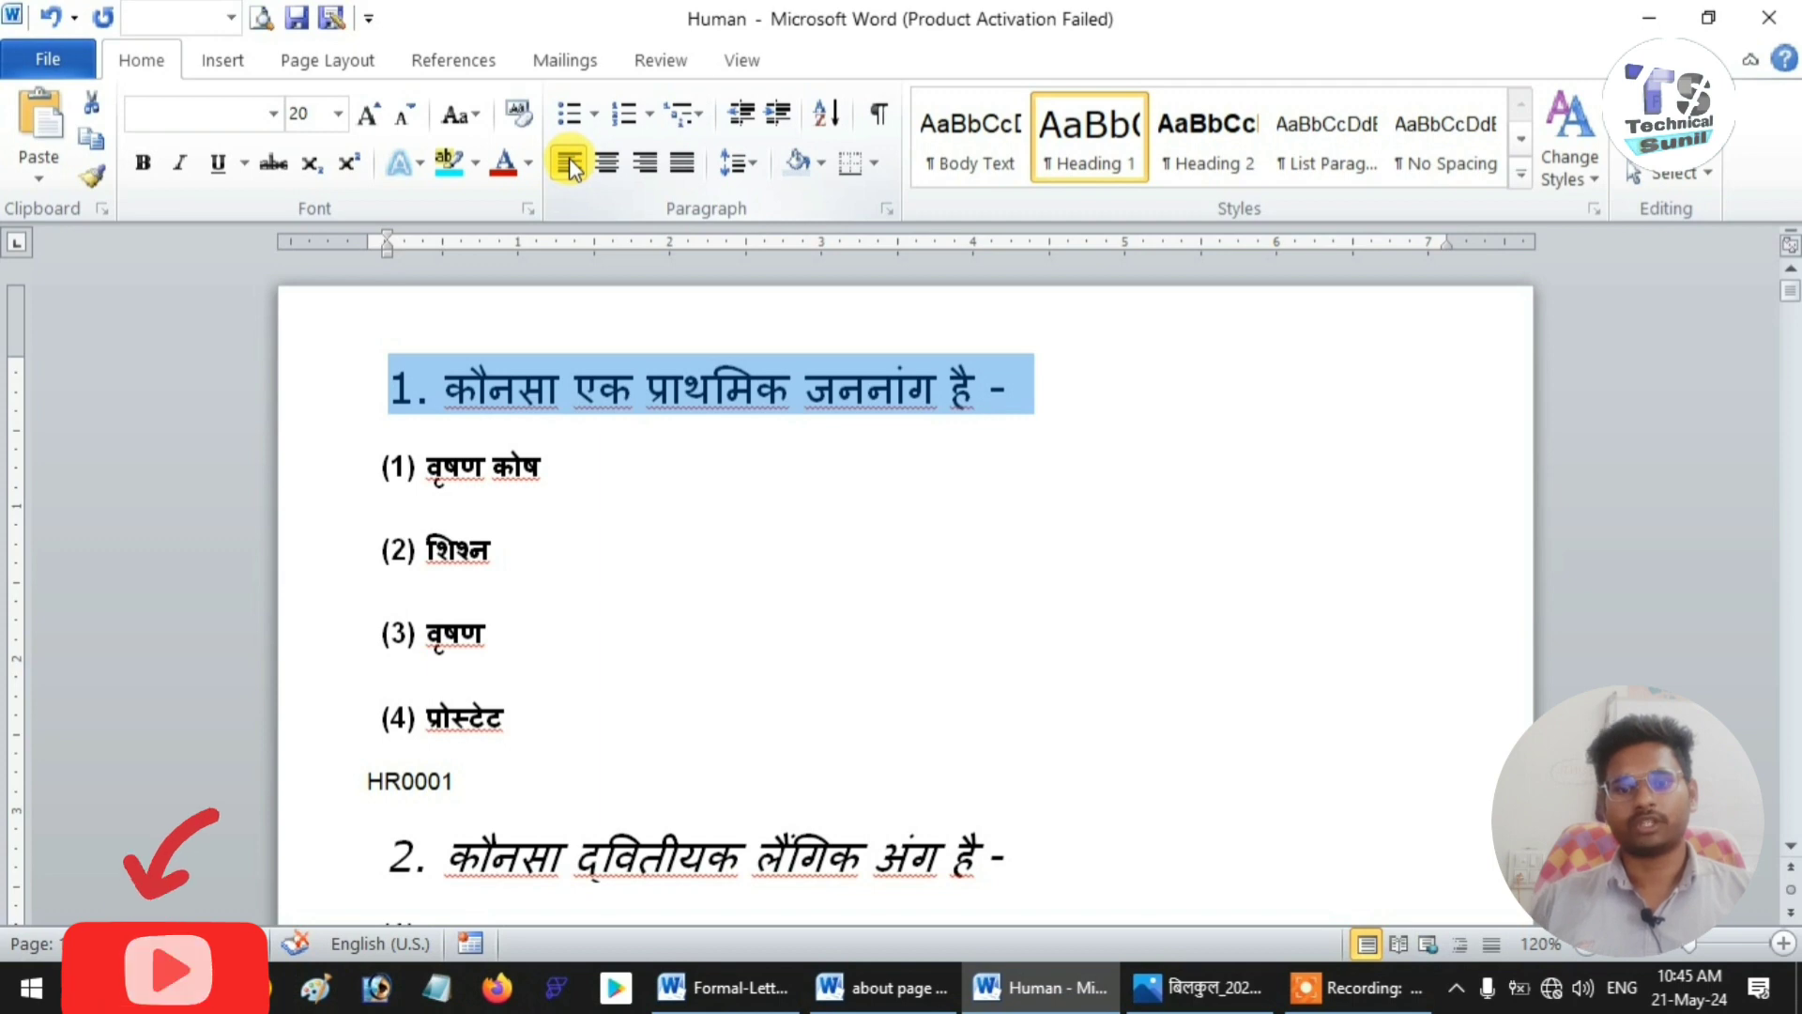
click(1142, 420)
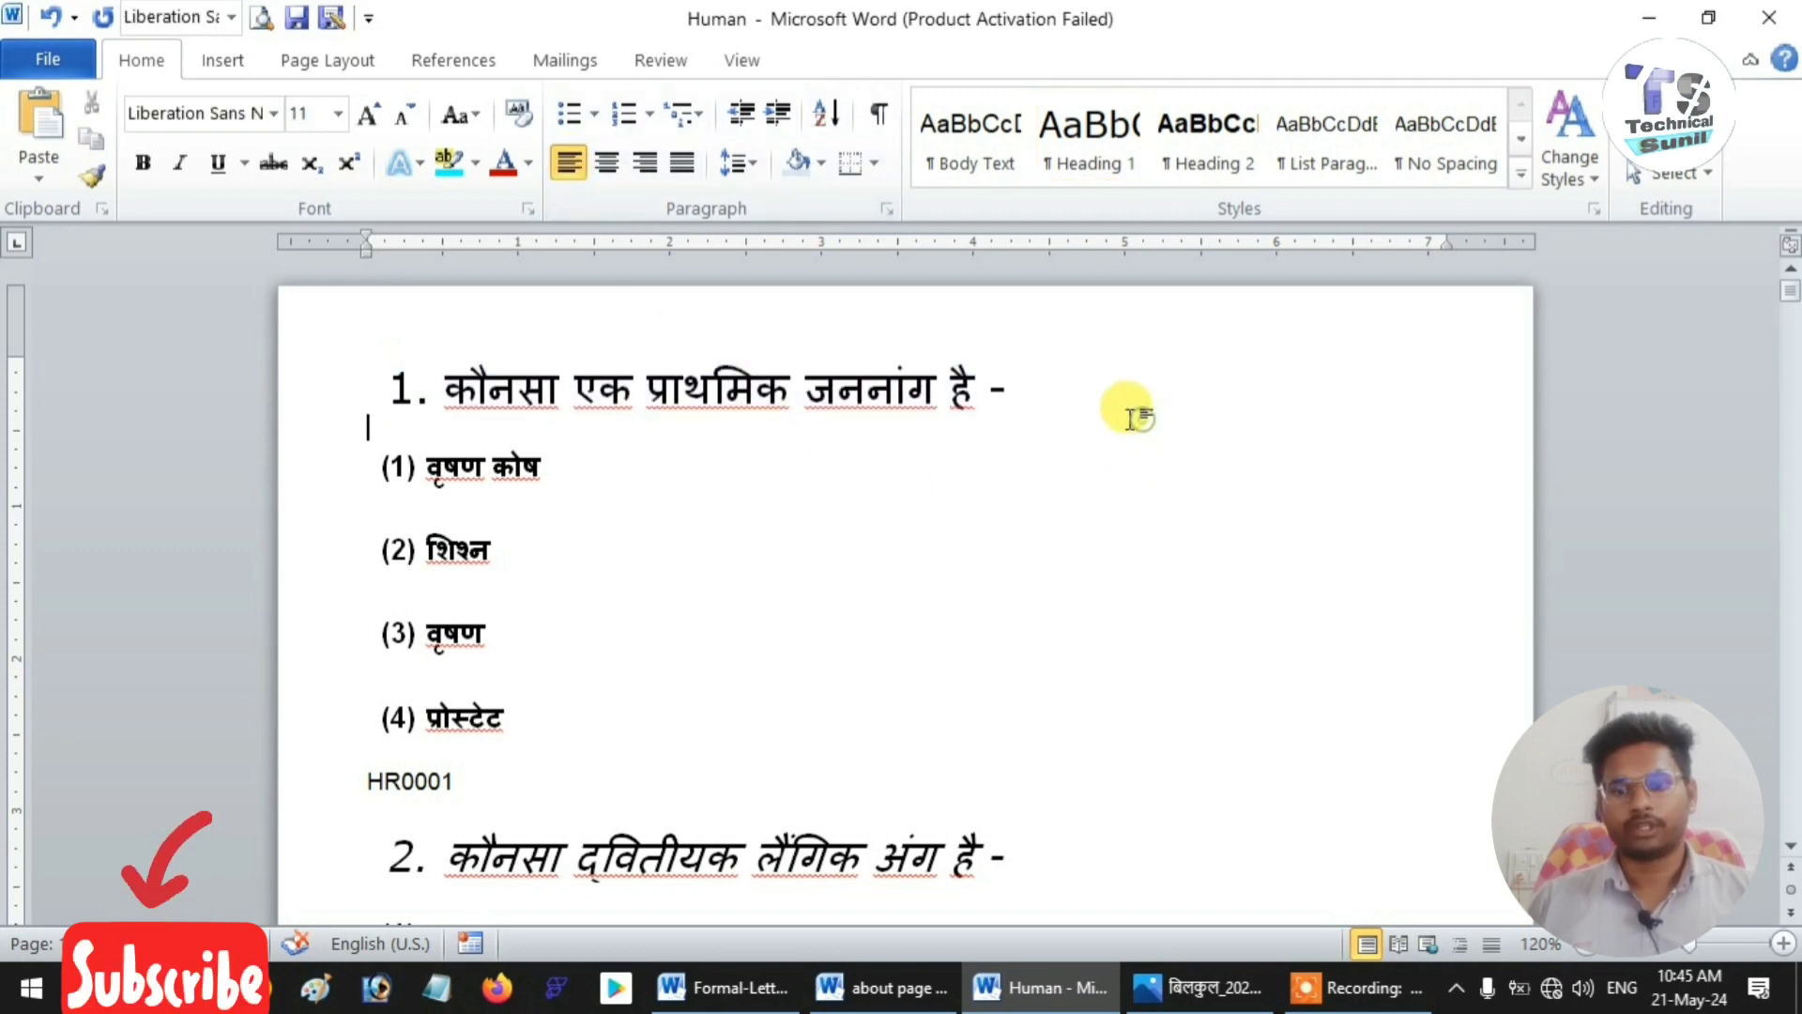
- Apply the Heading 2 style to the four answer options of question 1
drag(357, 453, 548, 716)
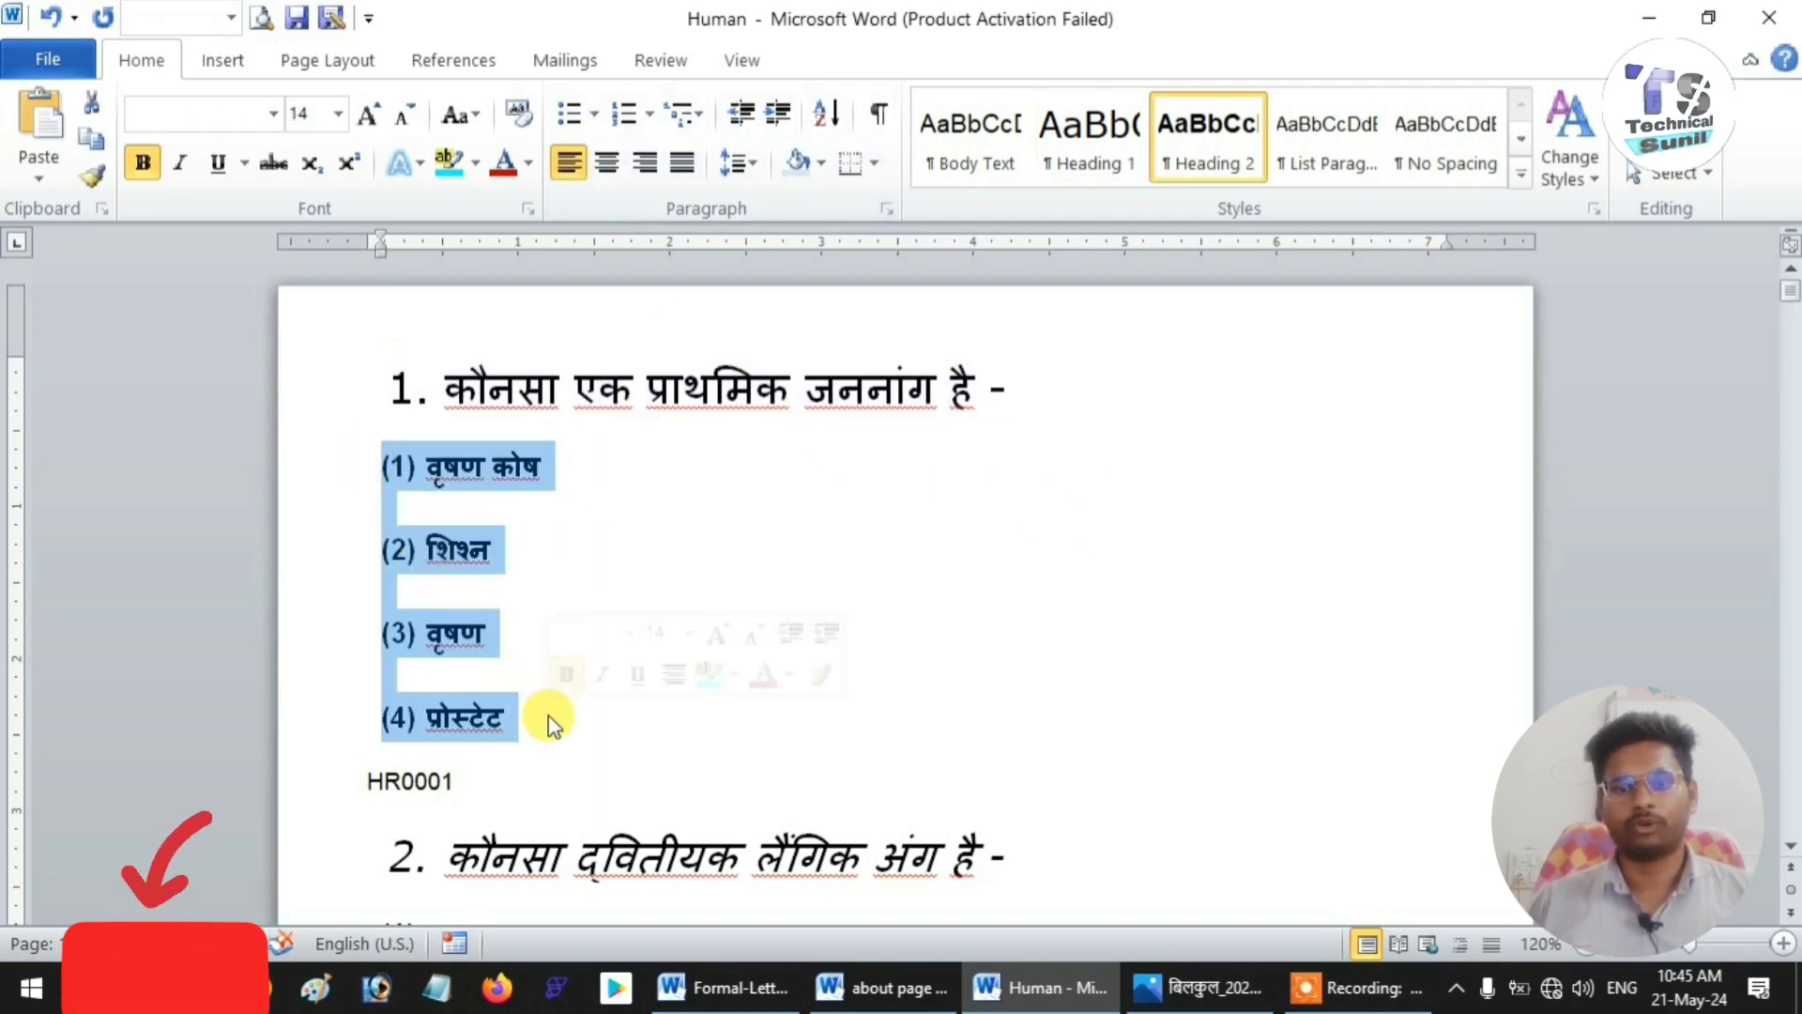
click(1225, 160)
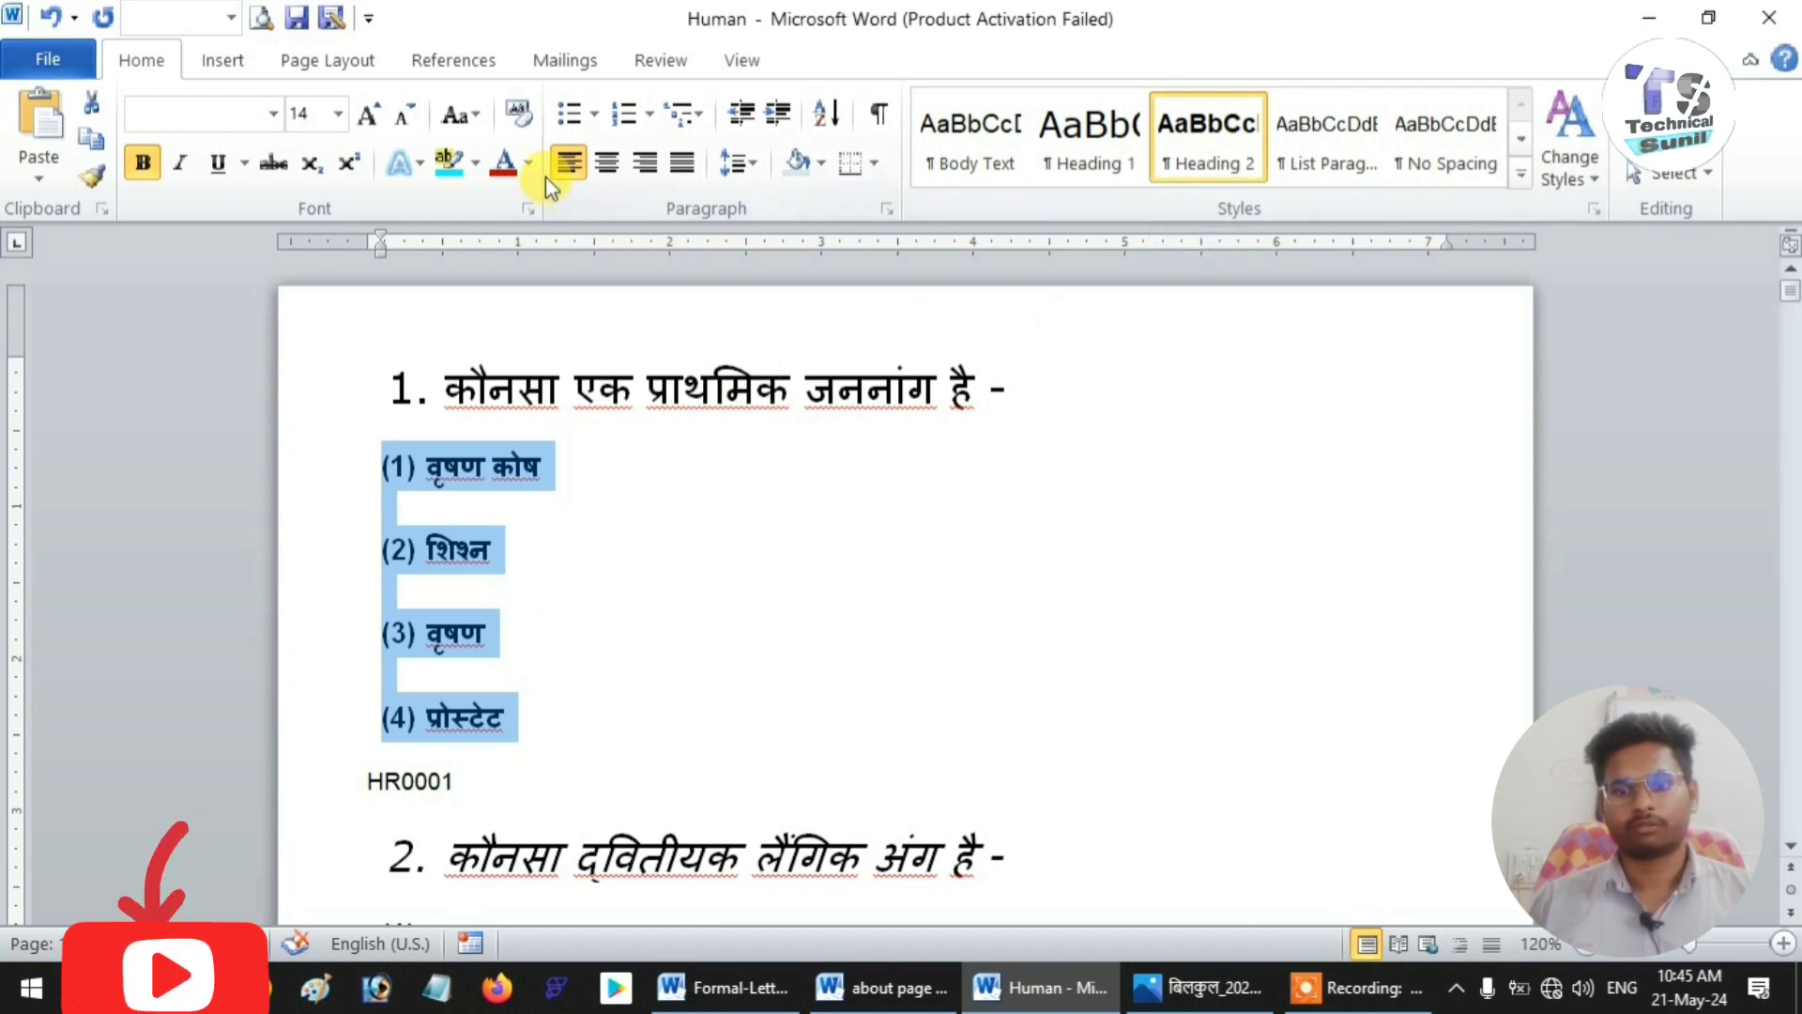
click(729, 528)
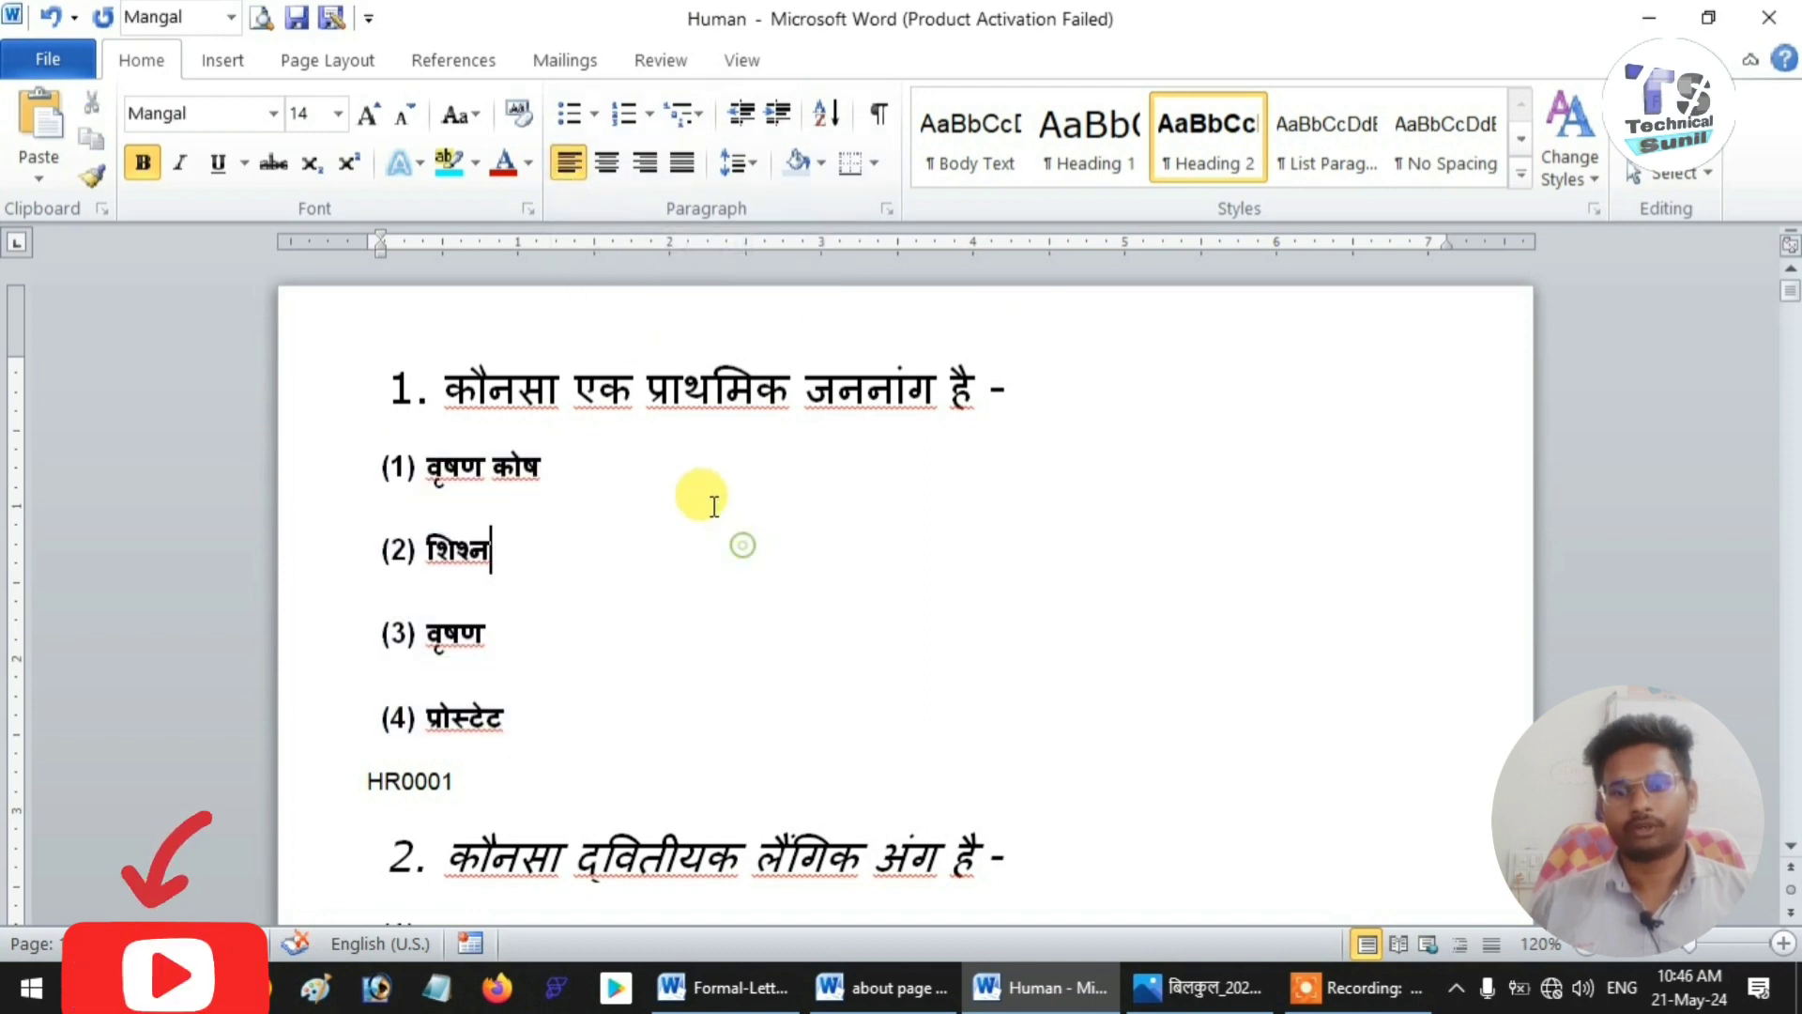
- Examine which heading styles the questions and their answer options use, from question 1 down to question 4
click(489, 387)
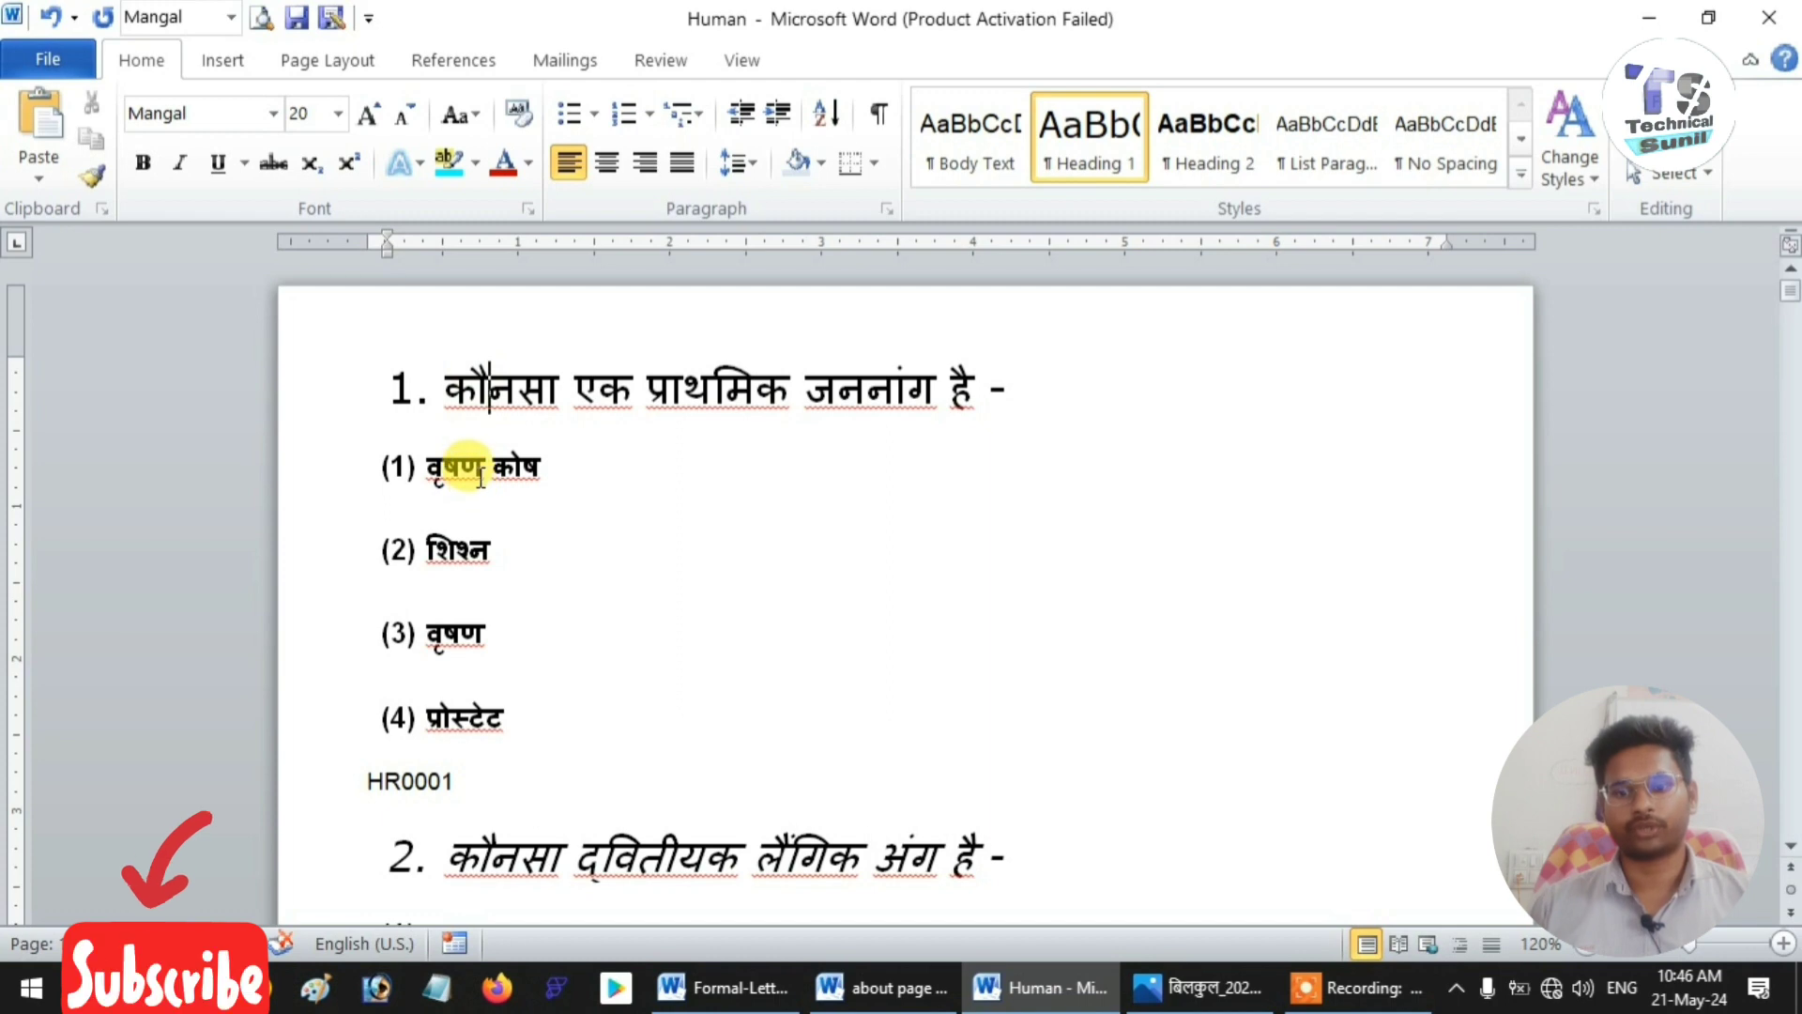
scroll(474, 468, down, 2)
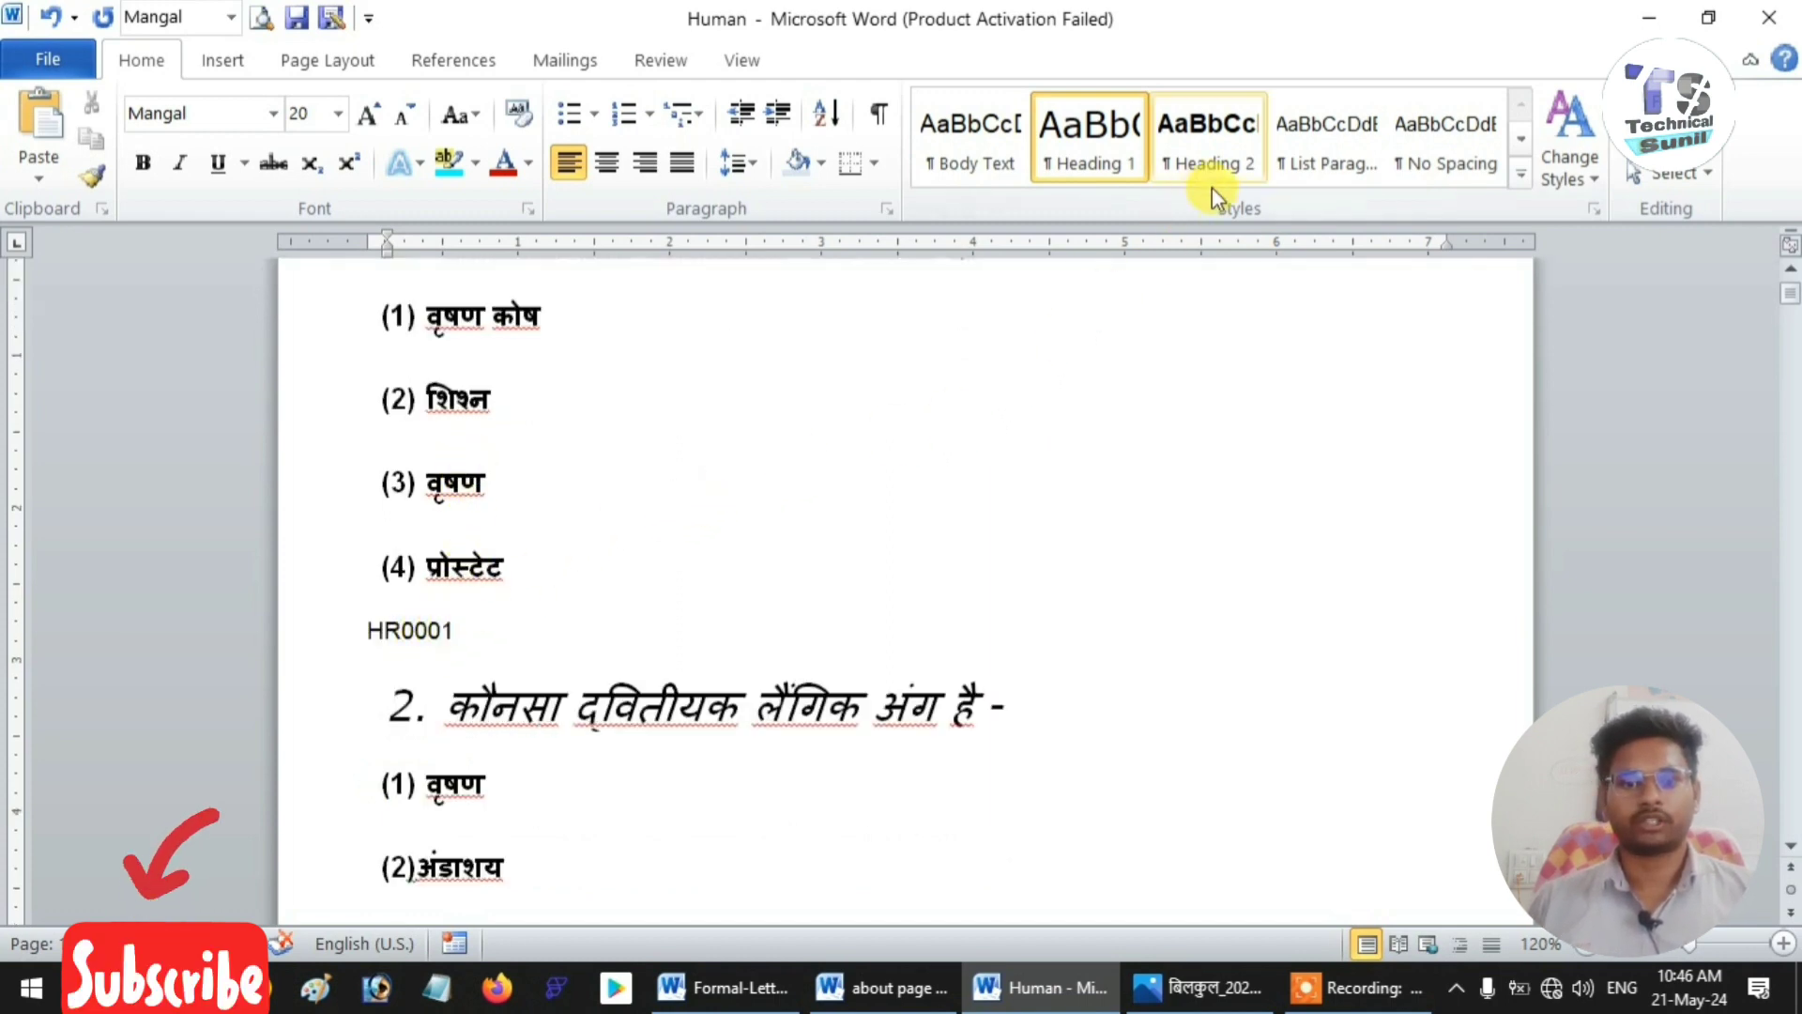
scroll(735, 361, up, 2)
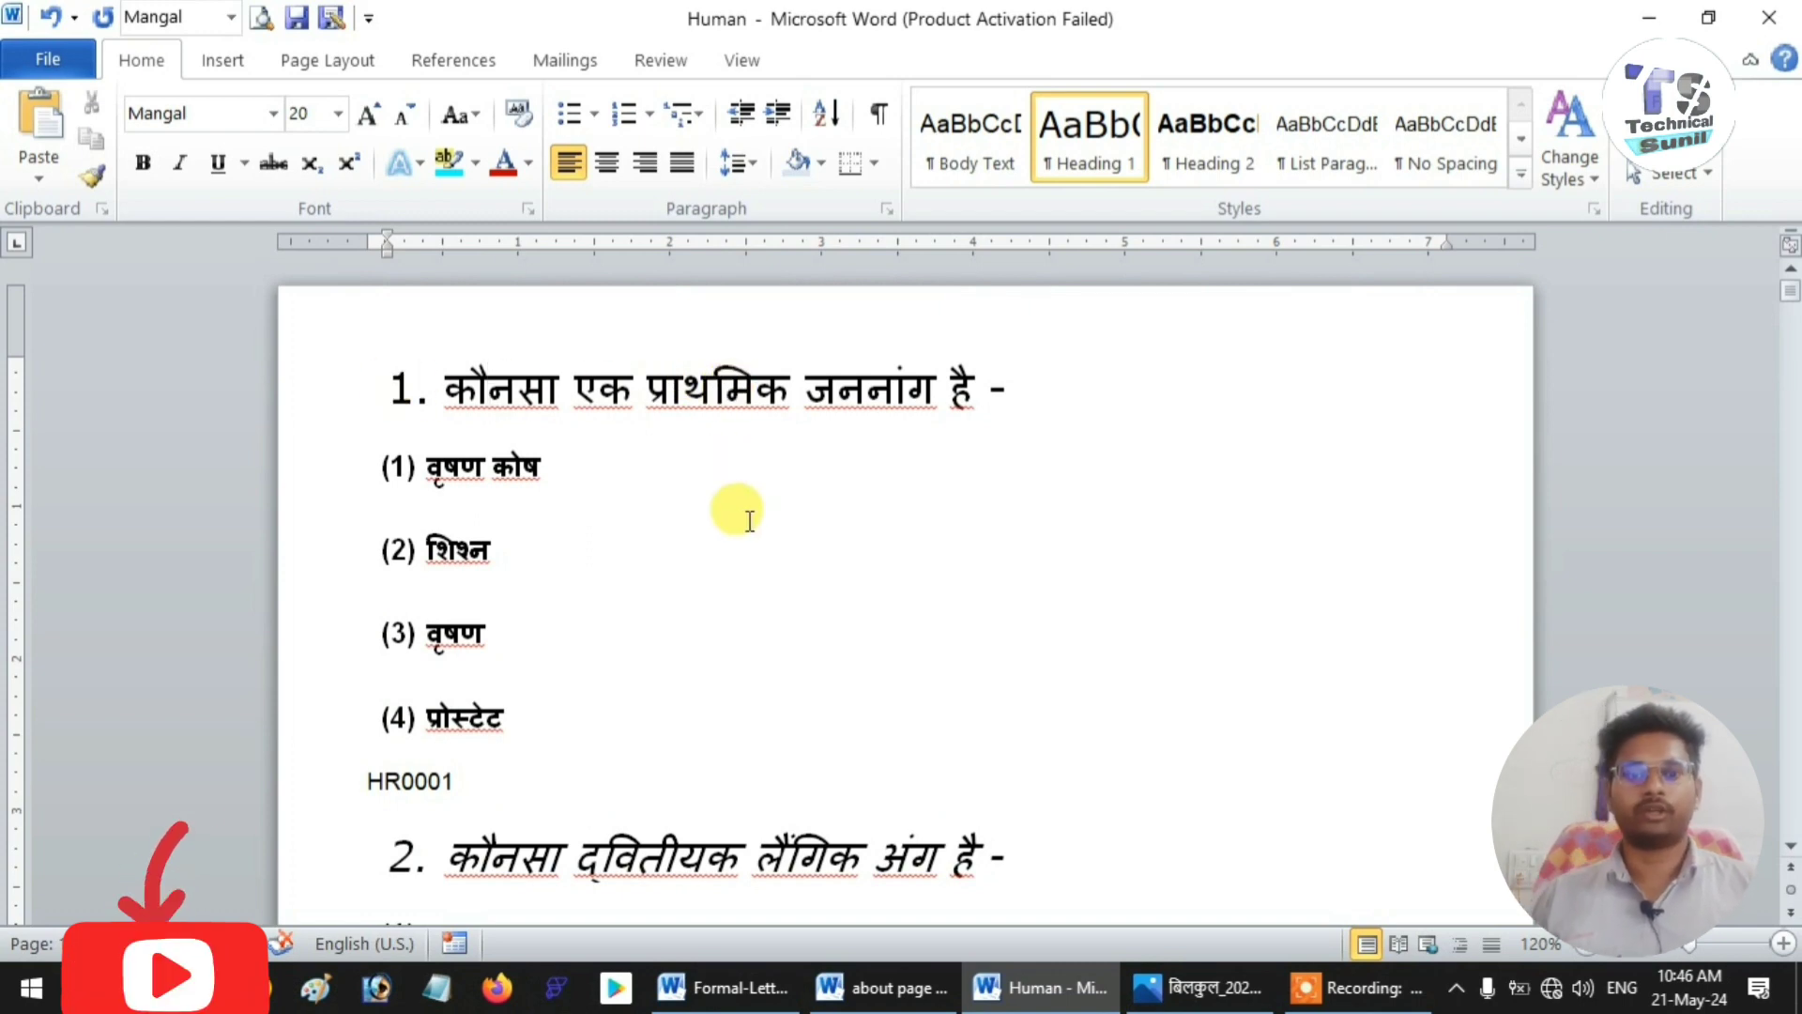
scroll(716, 451, down, 1)
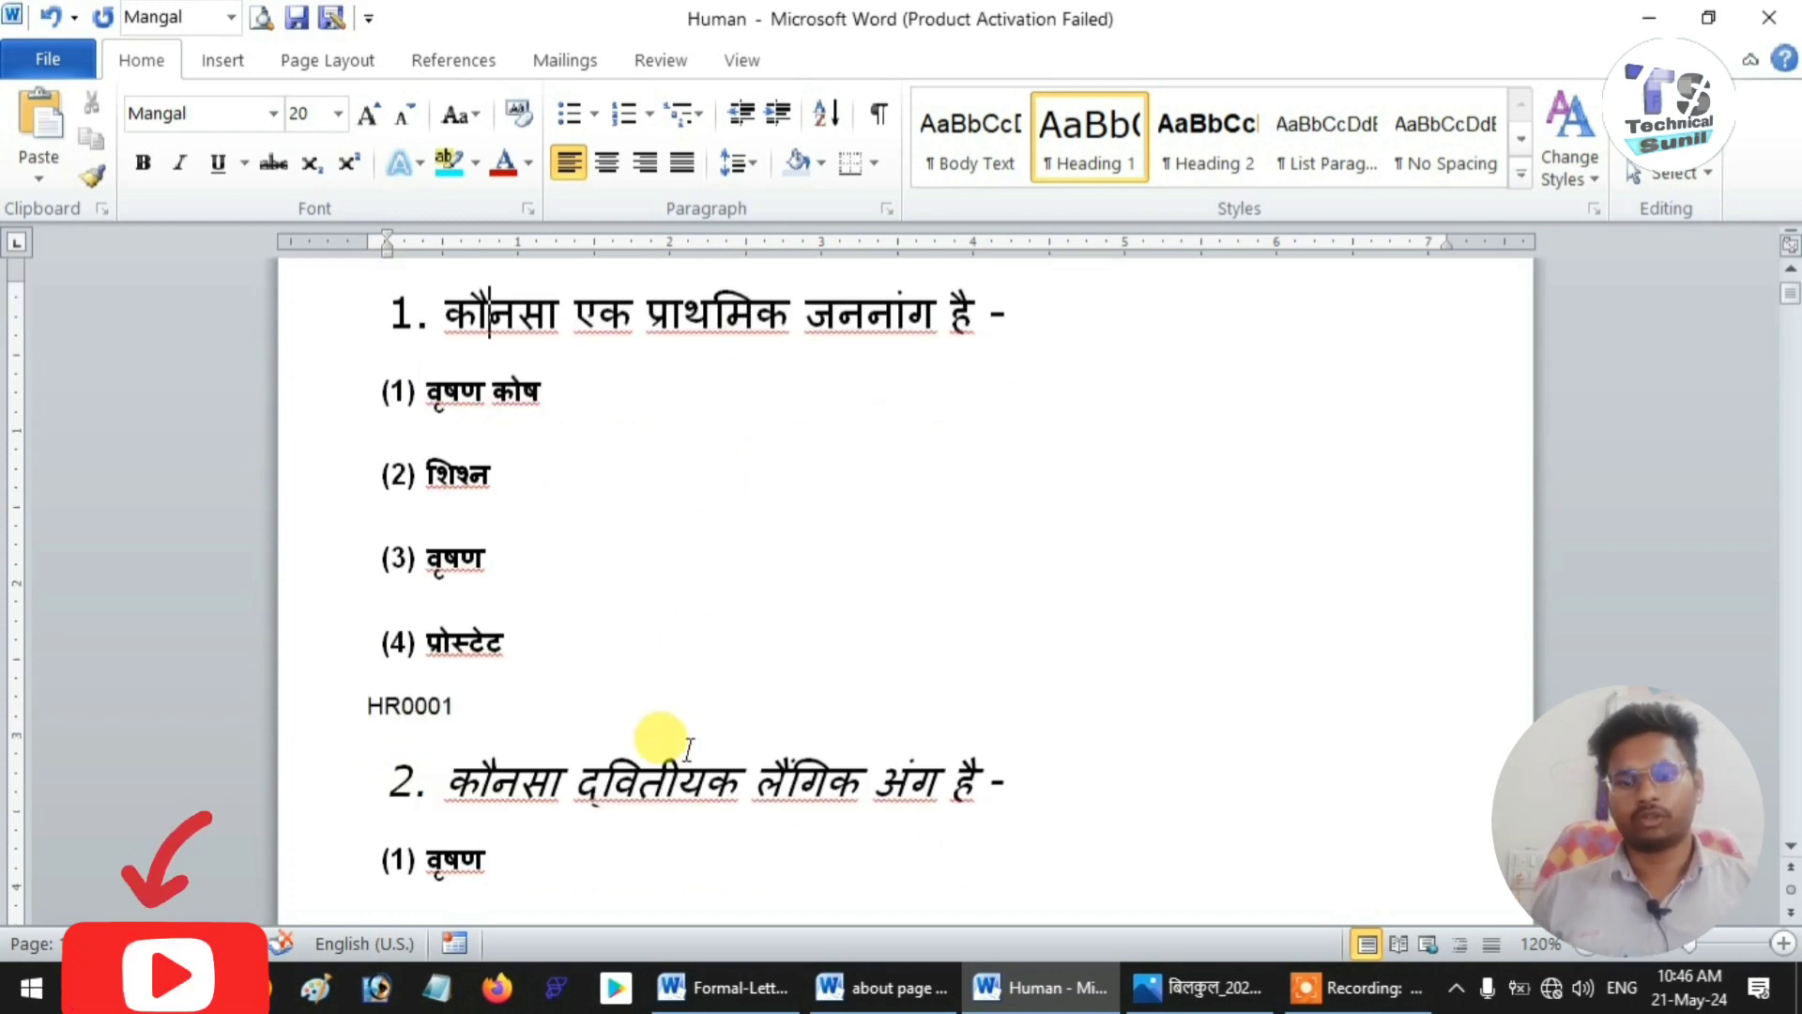
click(672, 778)
scroll(692, 760, down, 6)
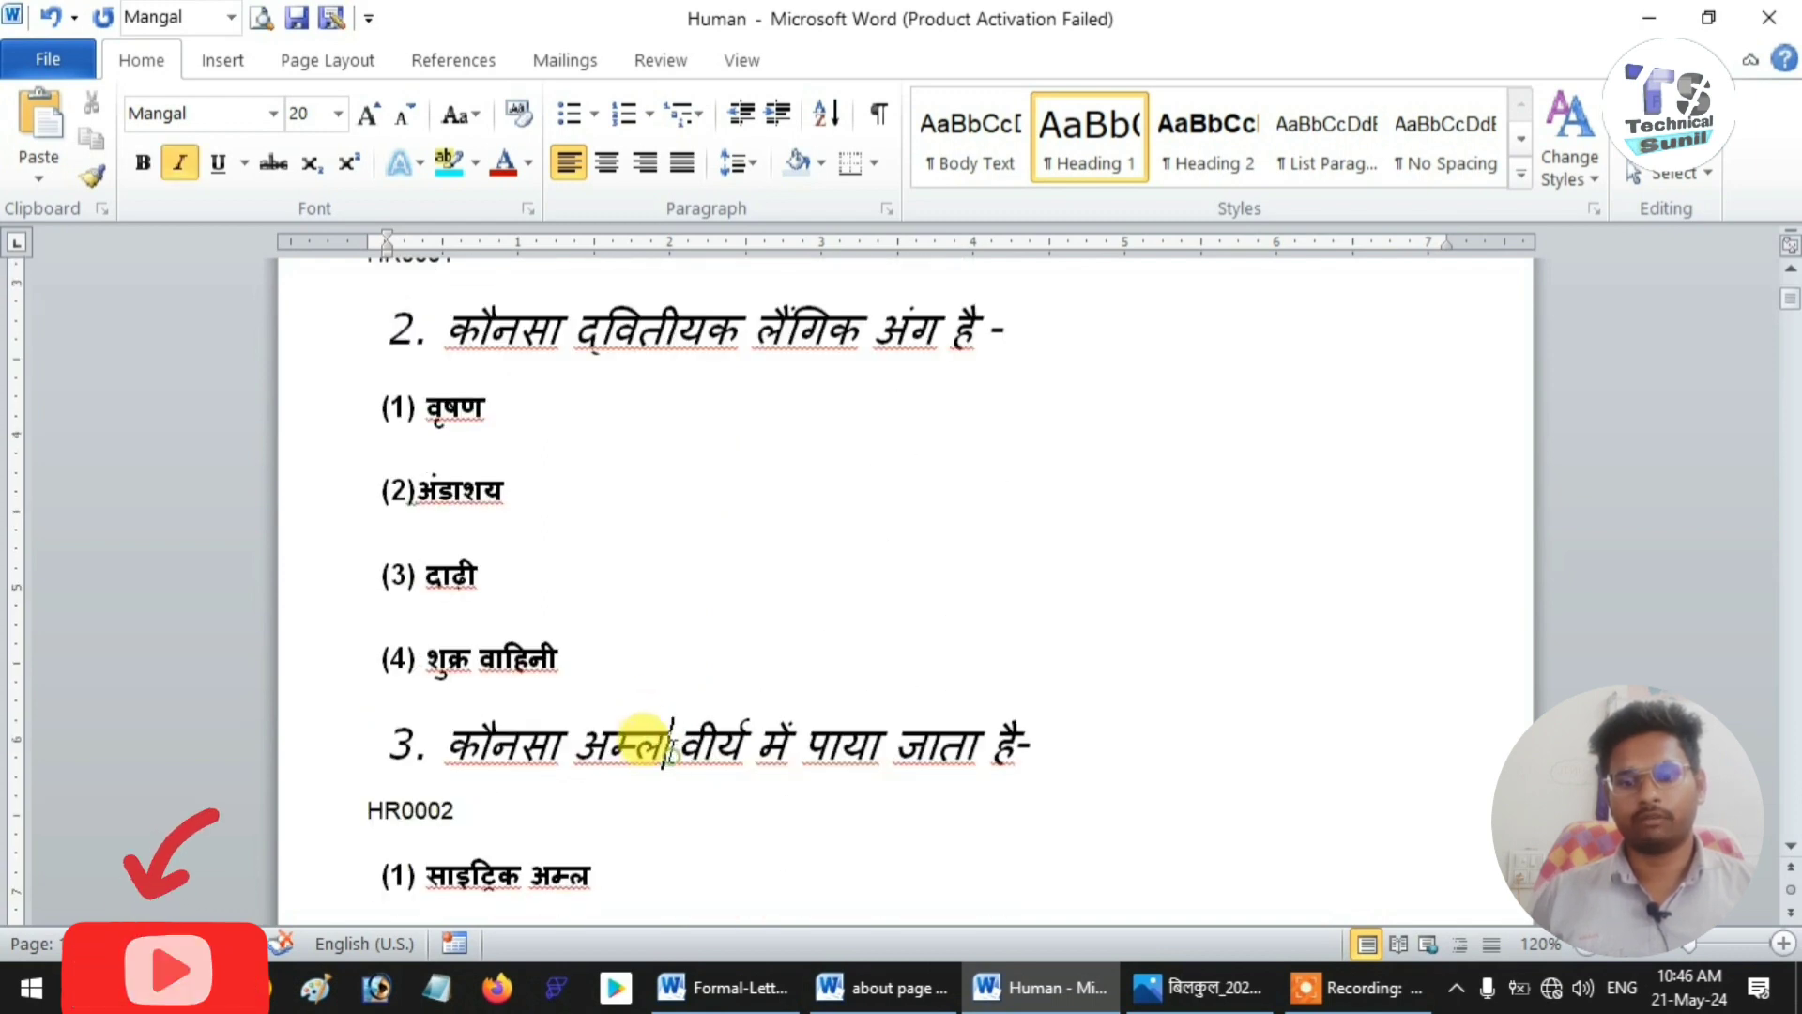
scroll(662, 723, down, 4)
scroll(671, 713, down, 4)
click(674, 732)
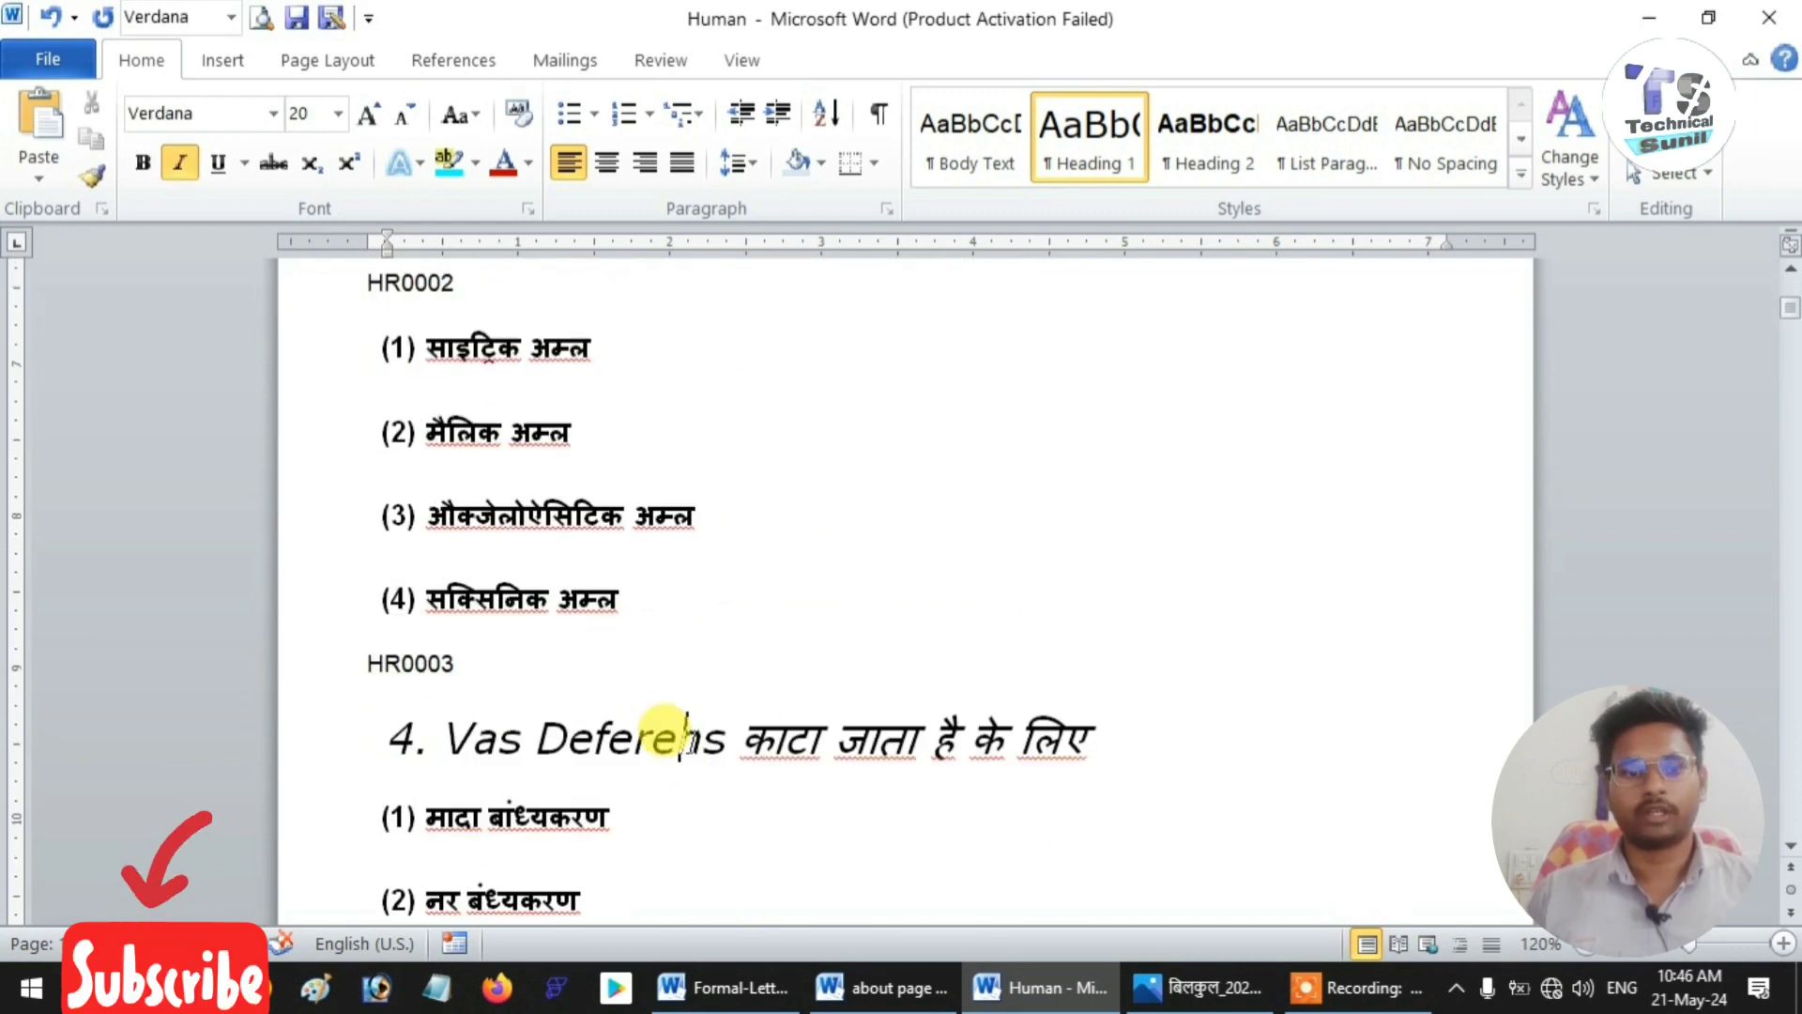
- Select all text whose formatting matches the question 4 heading, and clear the selection
scroll(690, 737, up, 10)
scroll(693, 732, up, 4)
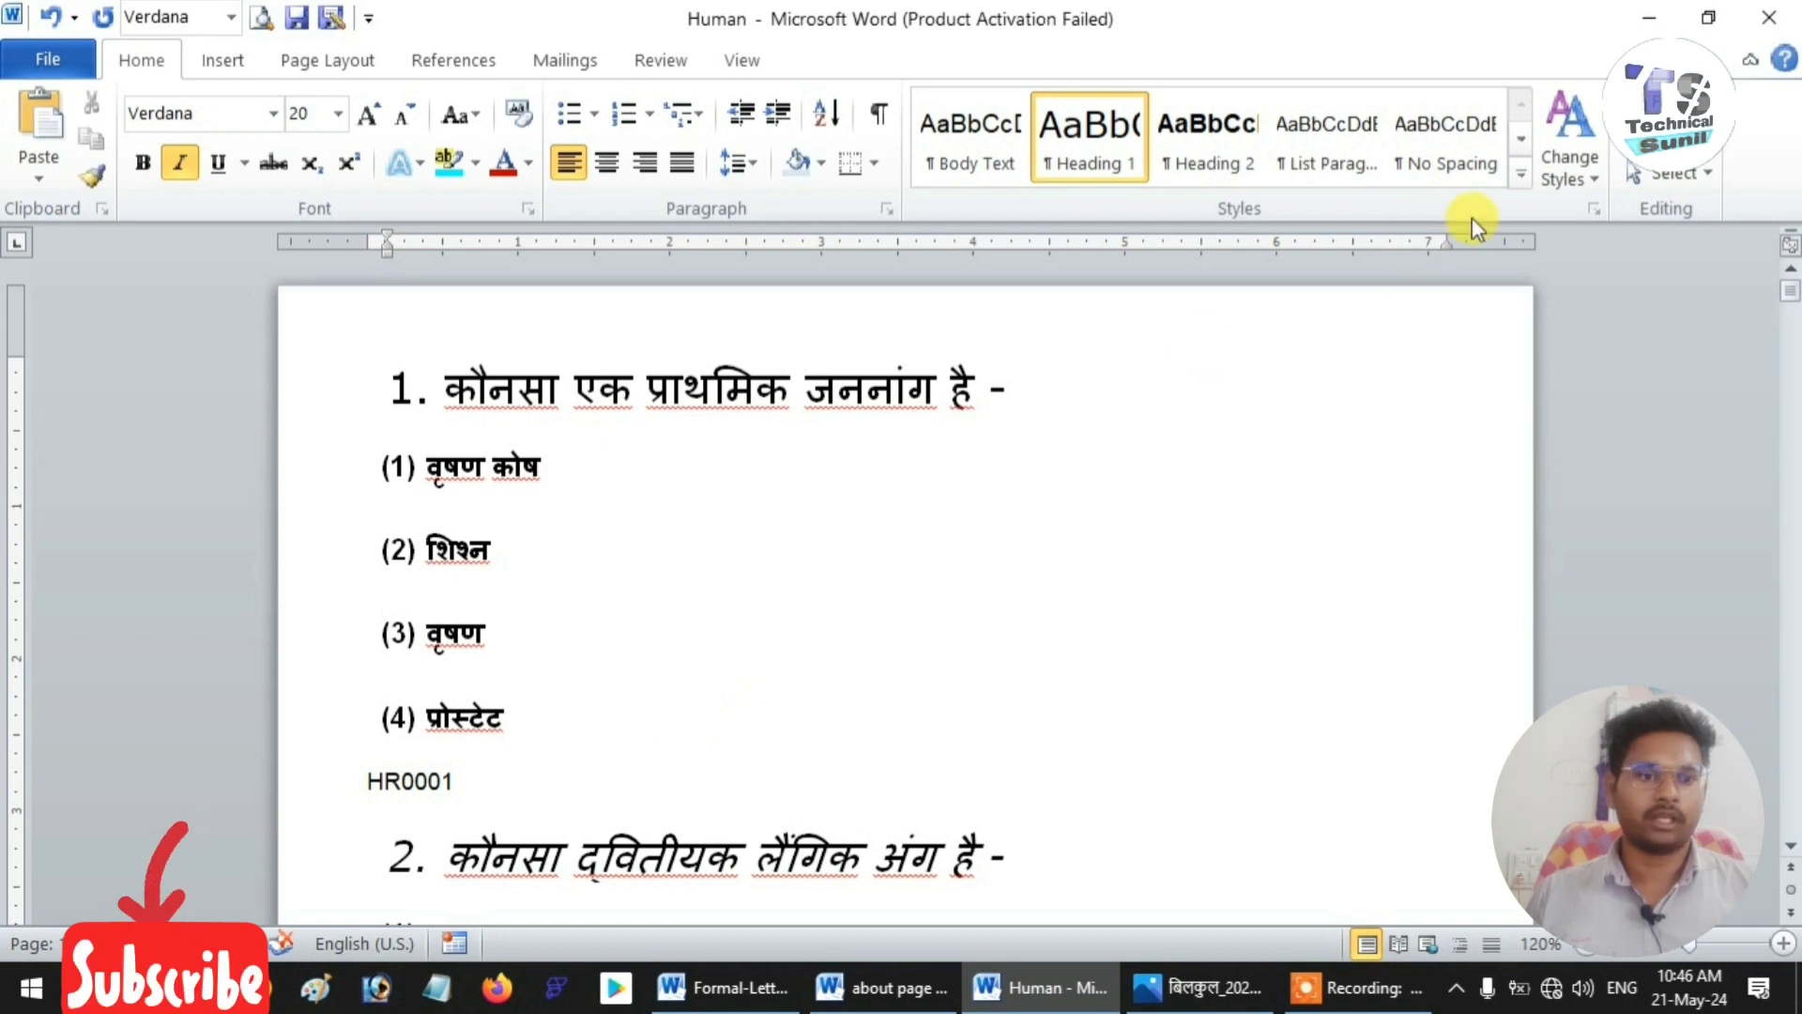
click(1714, 173)
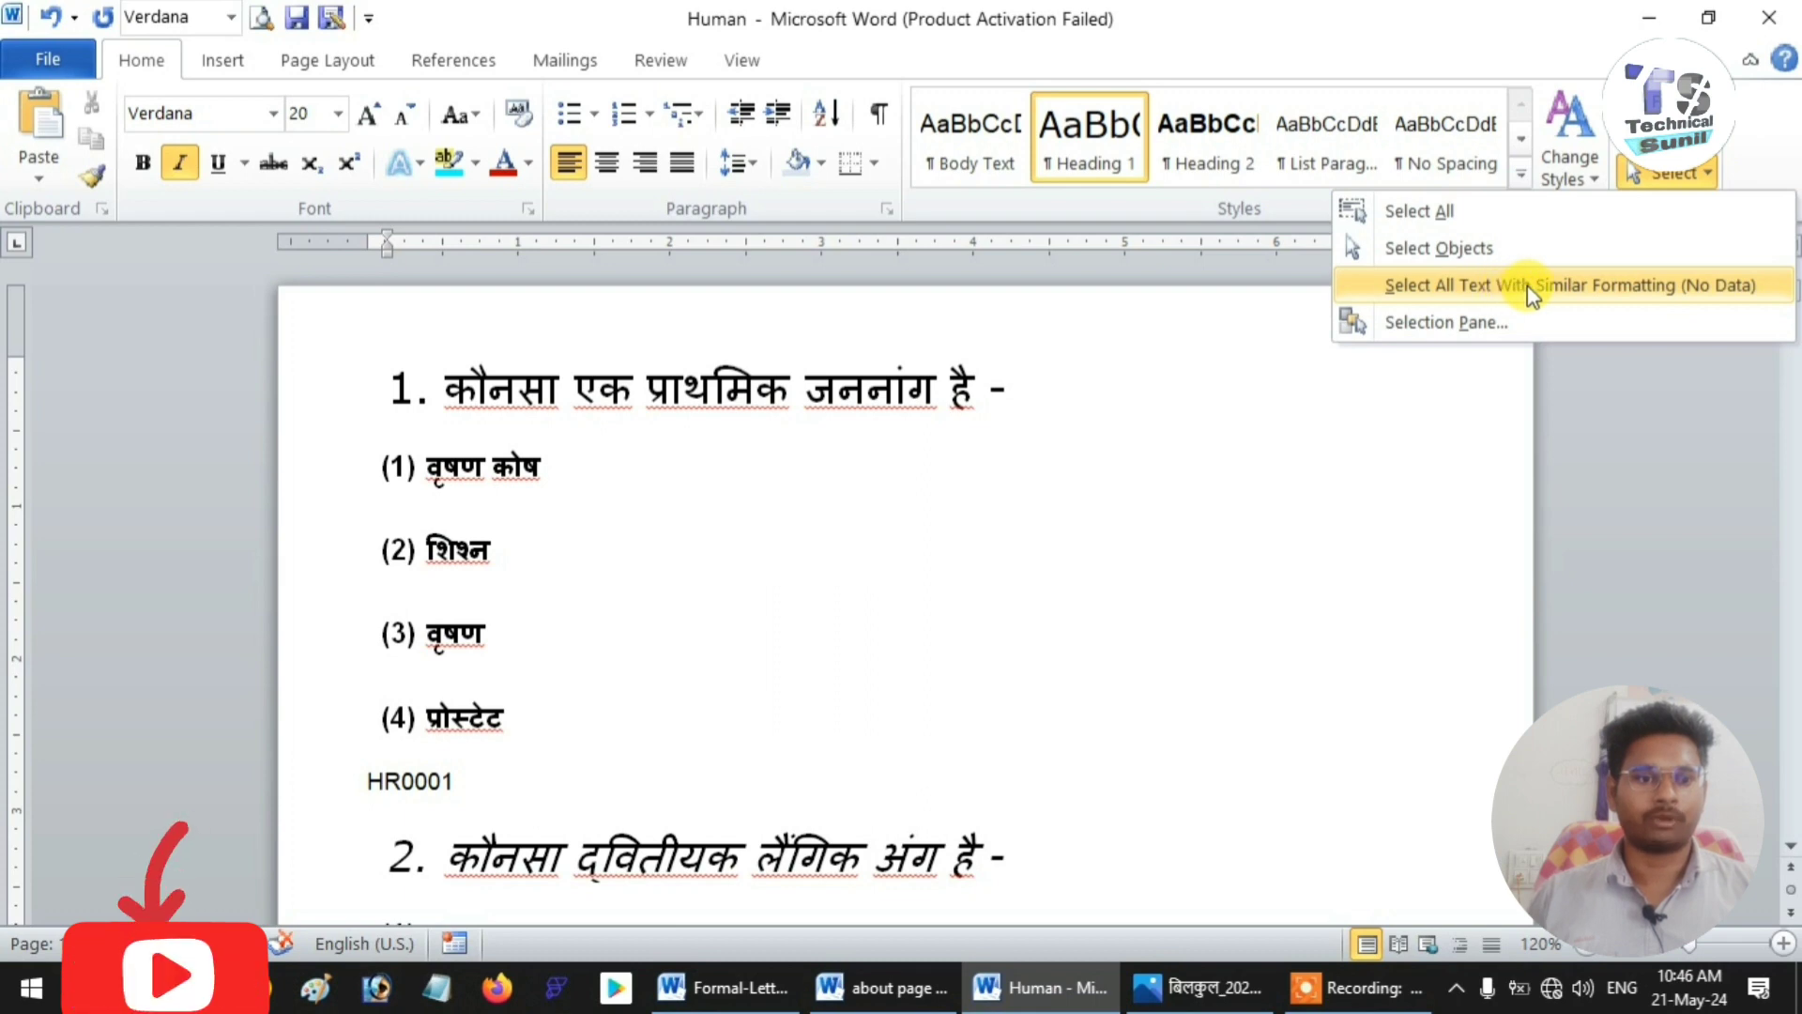
click(1582, 286)
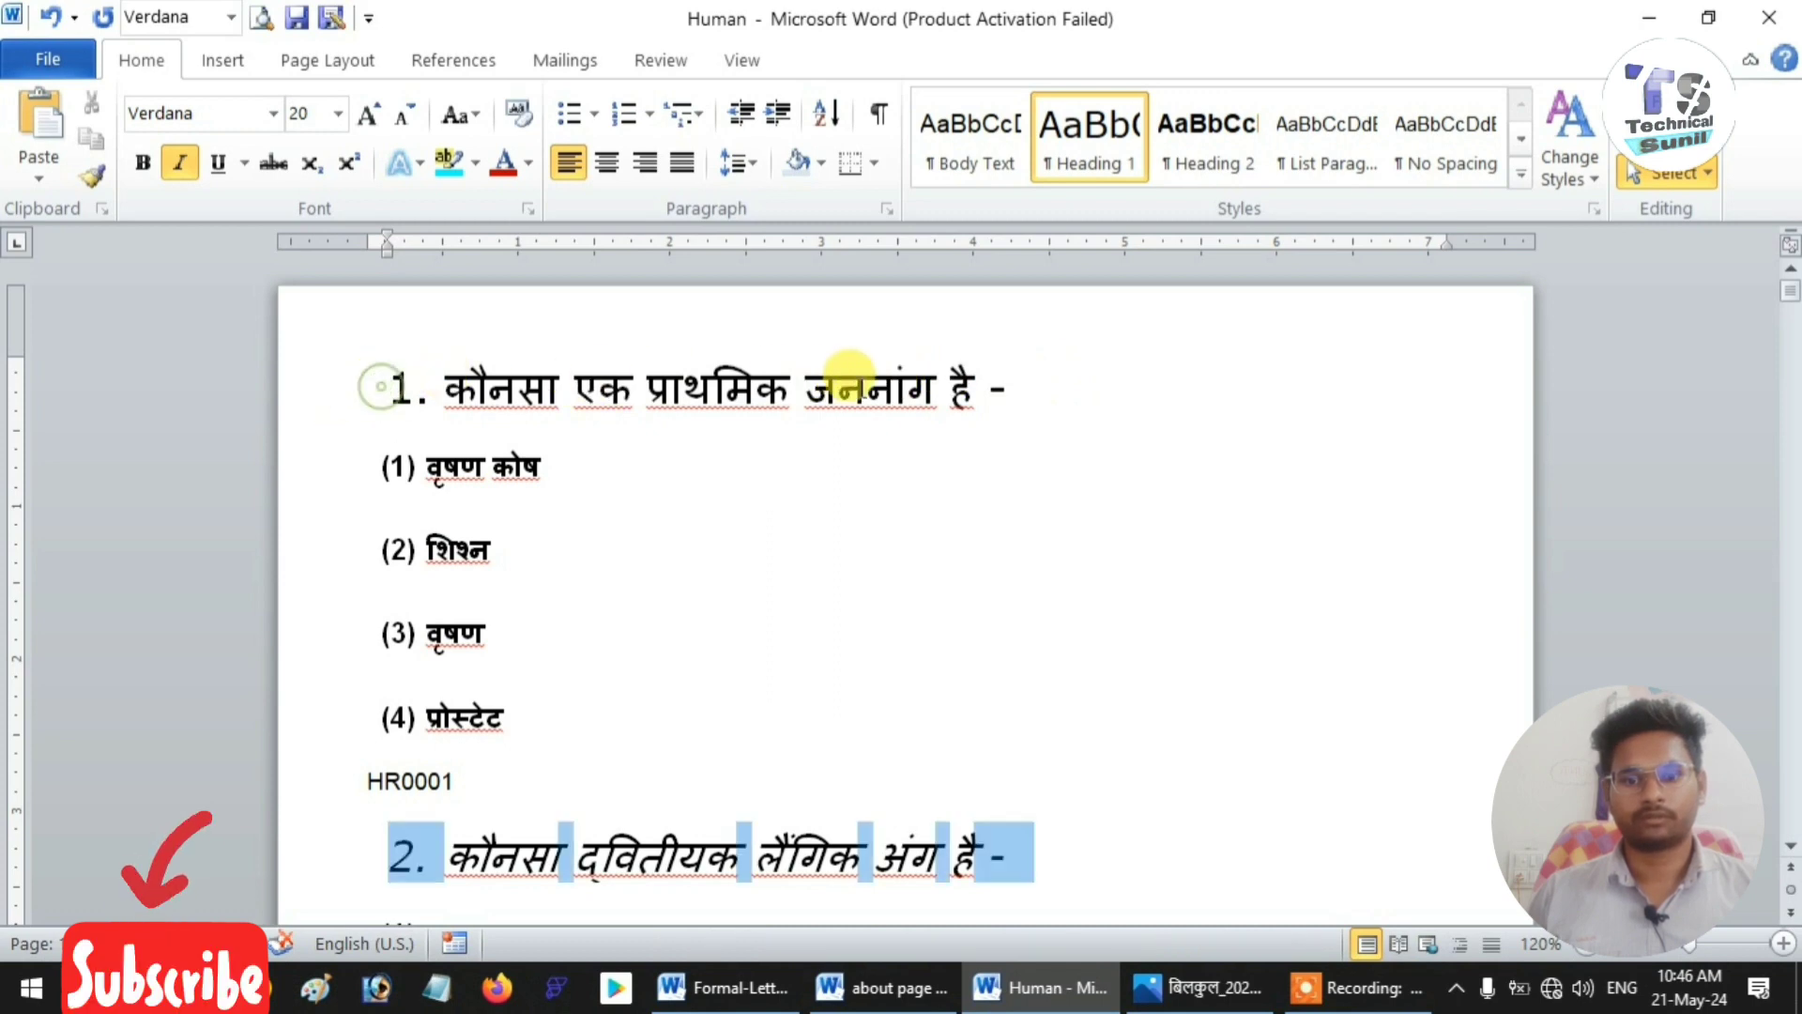
click(845, 366)
- Select the question 1 heading together with all similarly formatted text, and check the selected headings through the document
drag(1009, 381, 385, 375)
click(1711, 174)
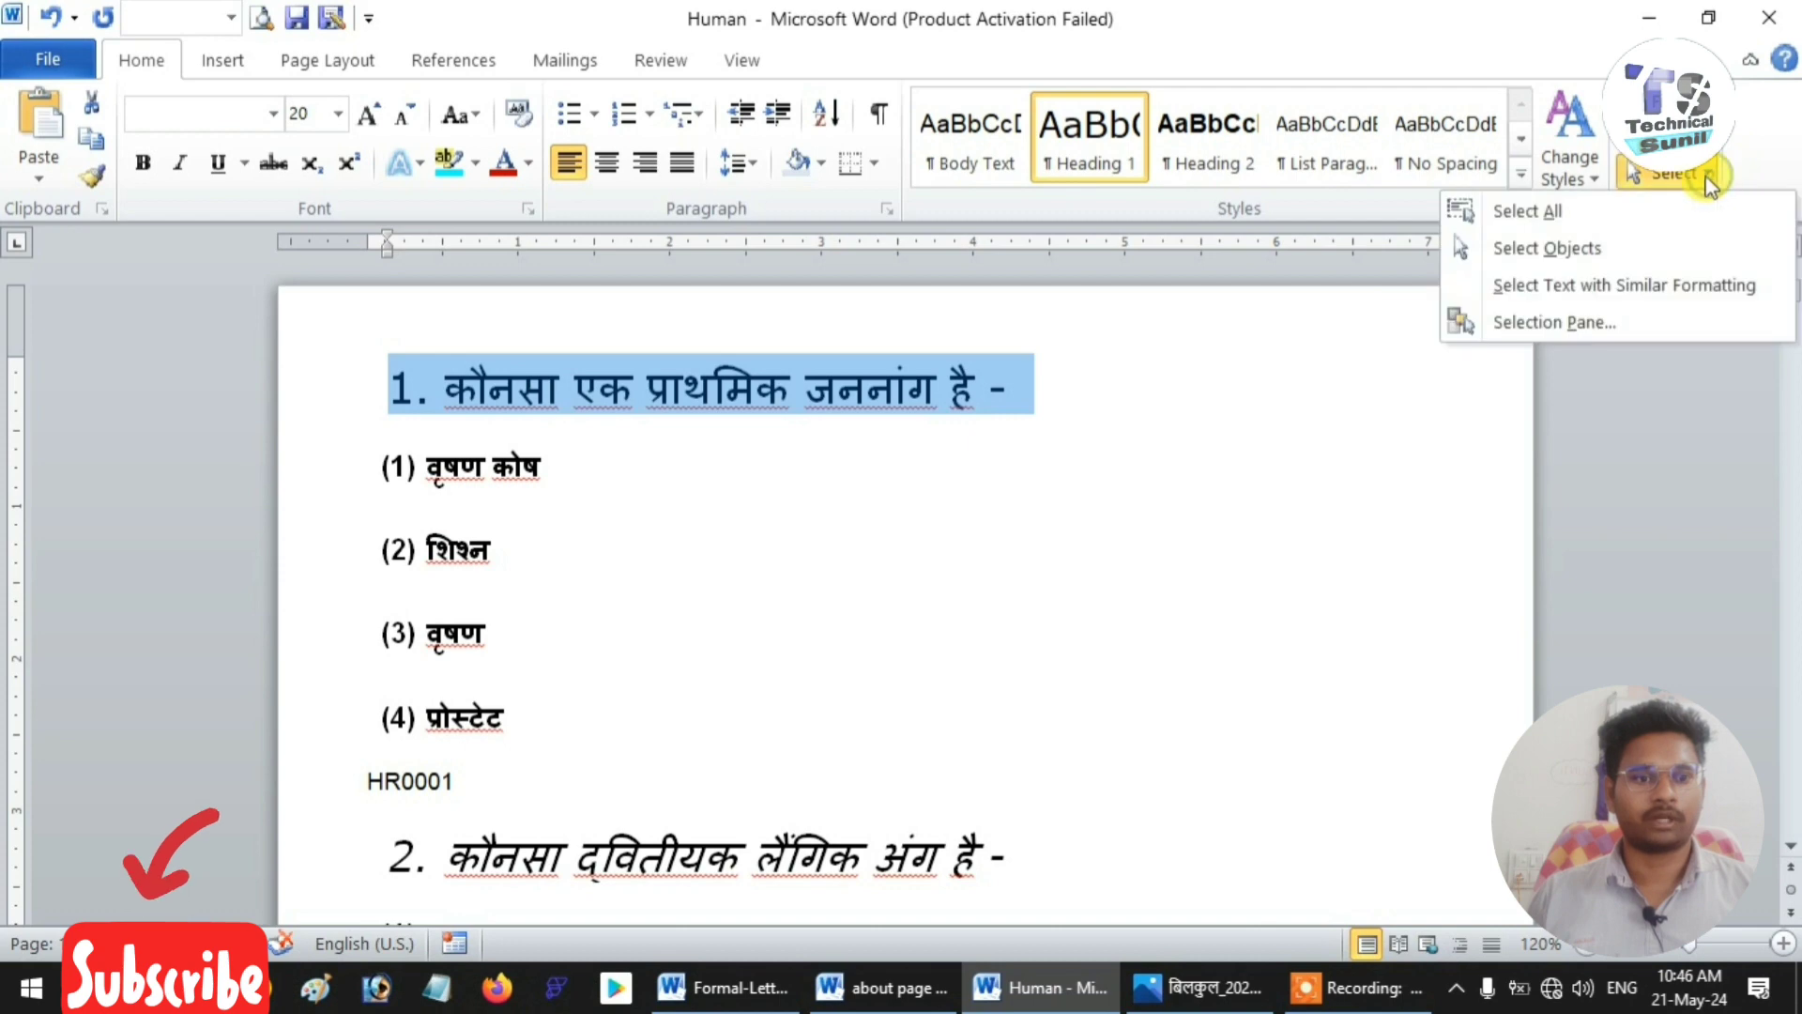
click(1564, 286)
scroll(908, 390, down, 5)
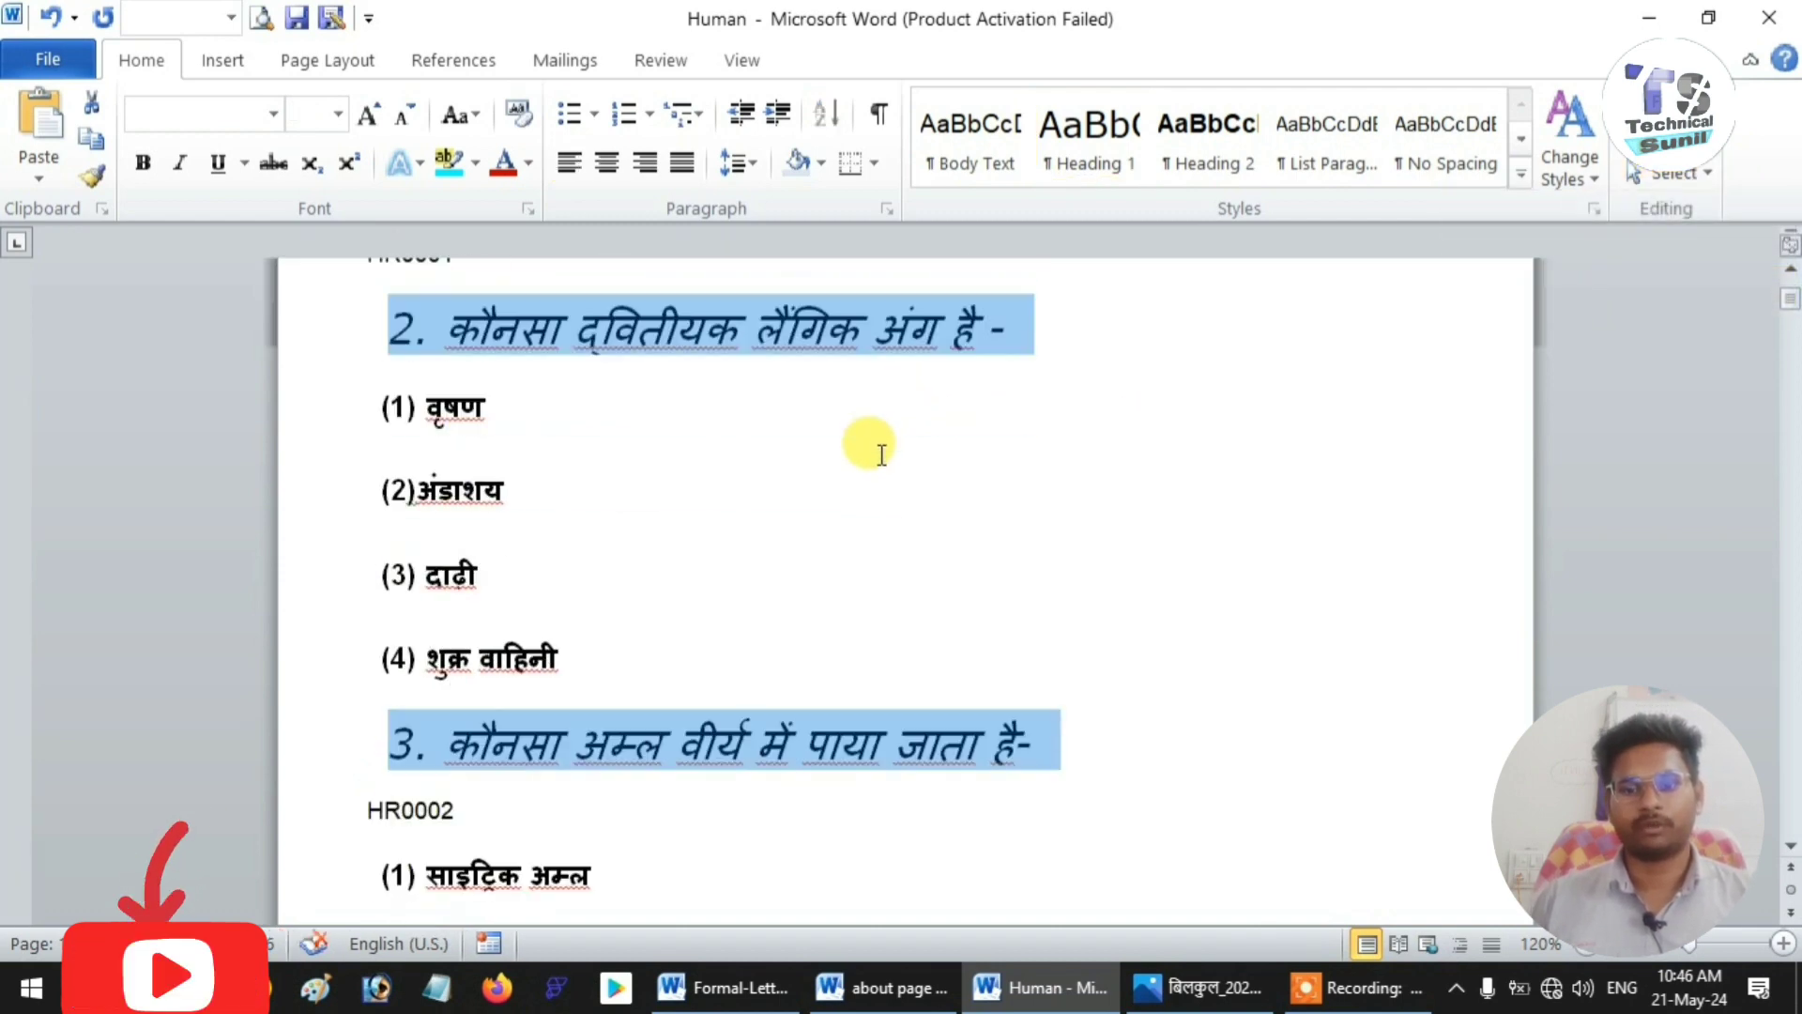
scroll(883, 456, down, 20)
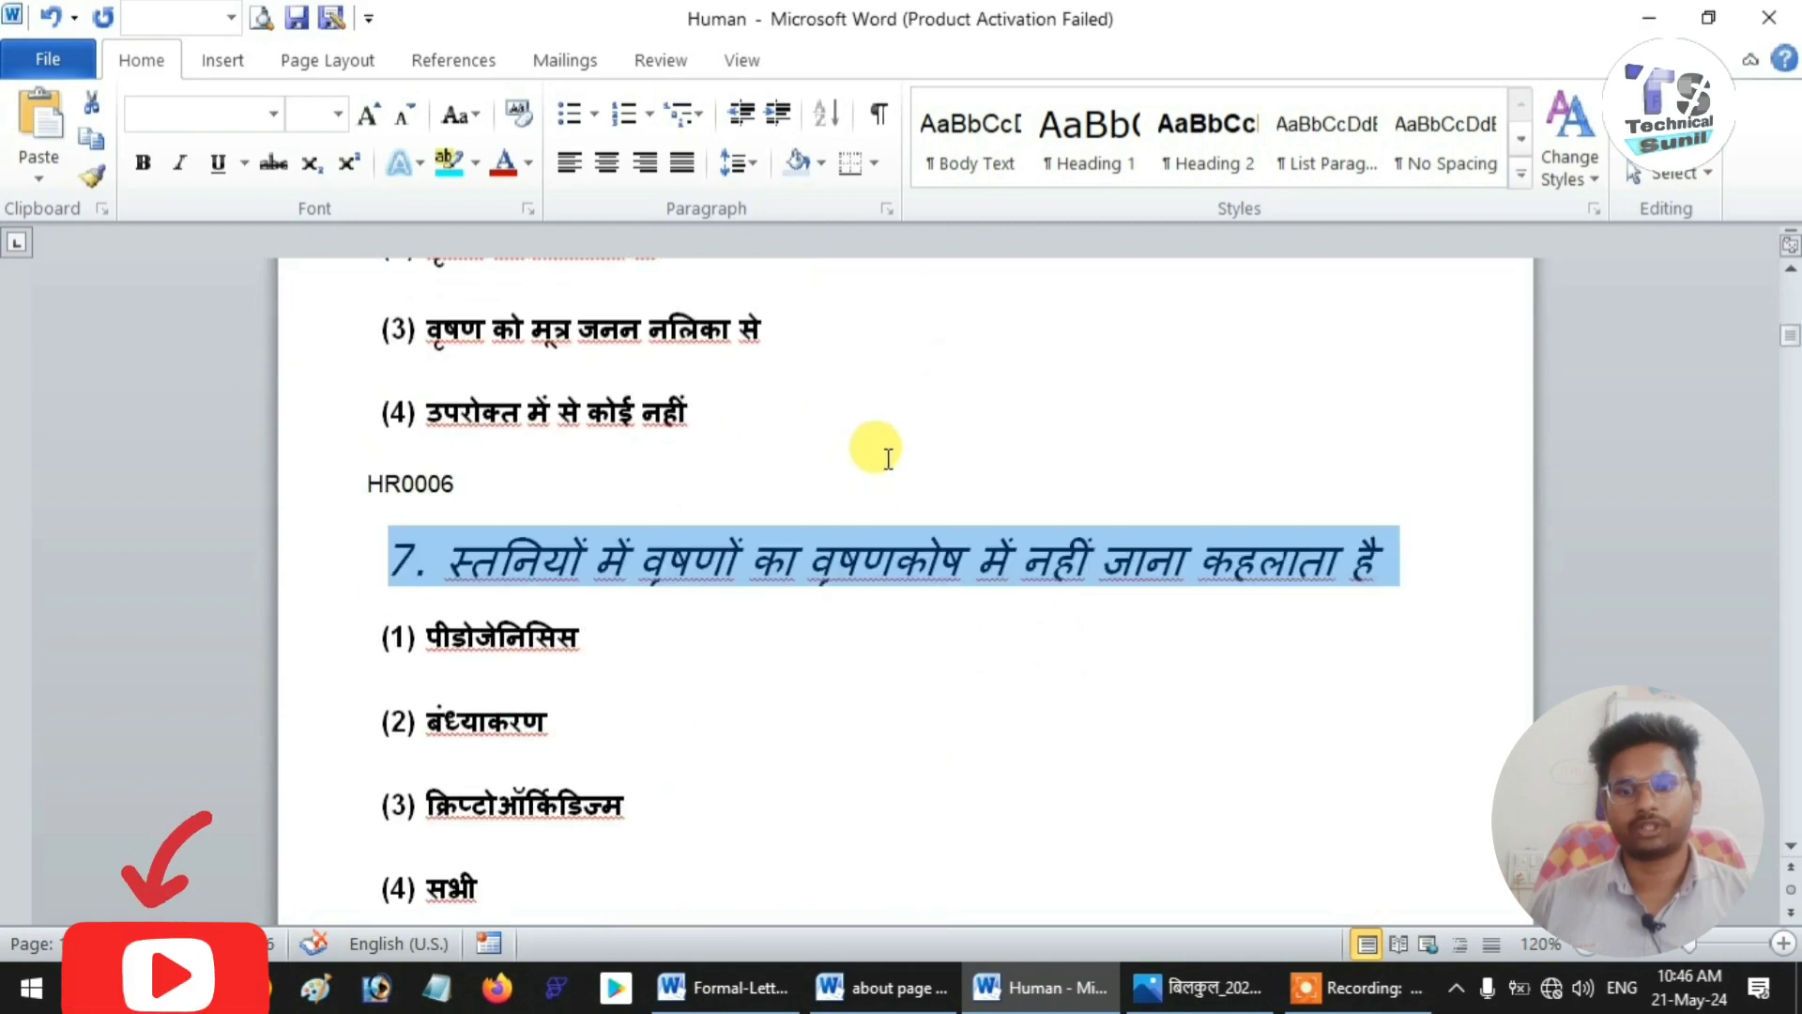
scroll(888, 459, down, 20)
scroll(892, 471, up, 20)
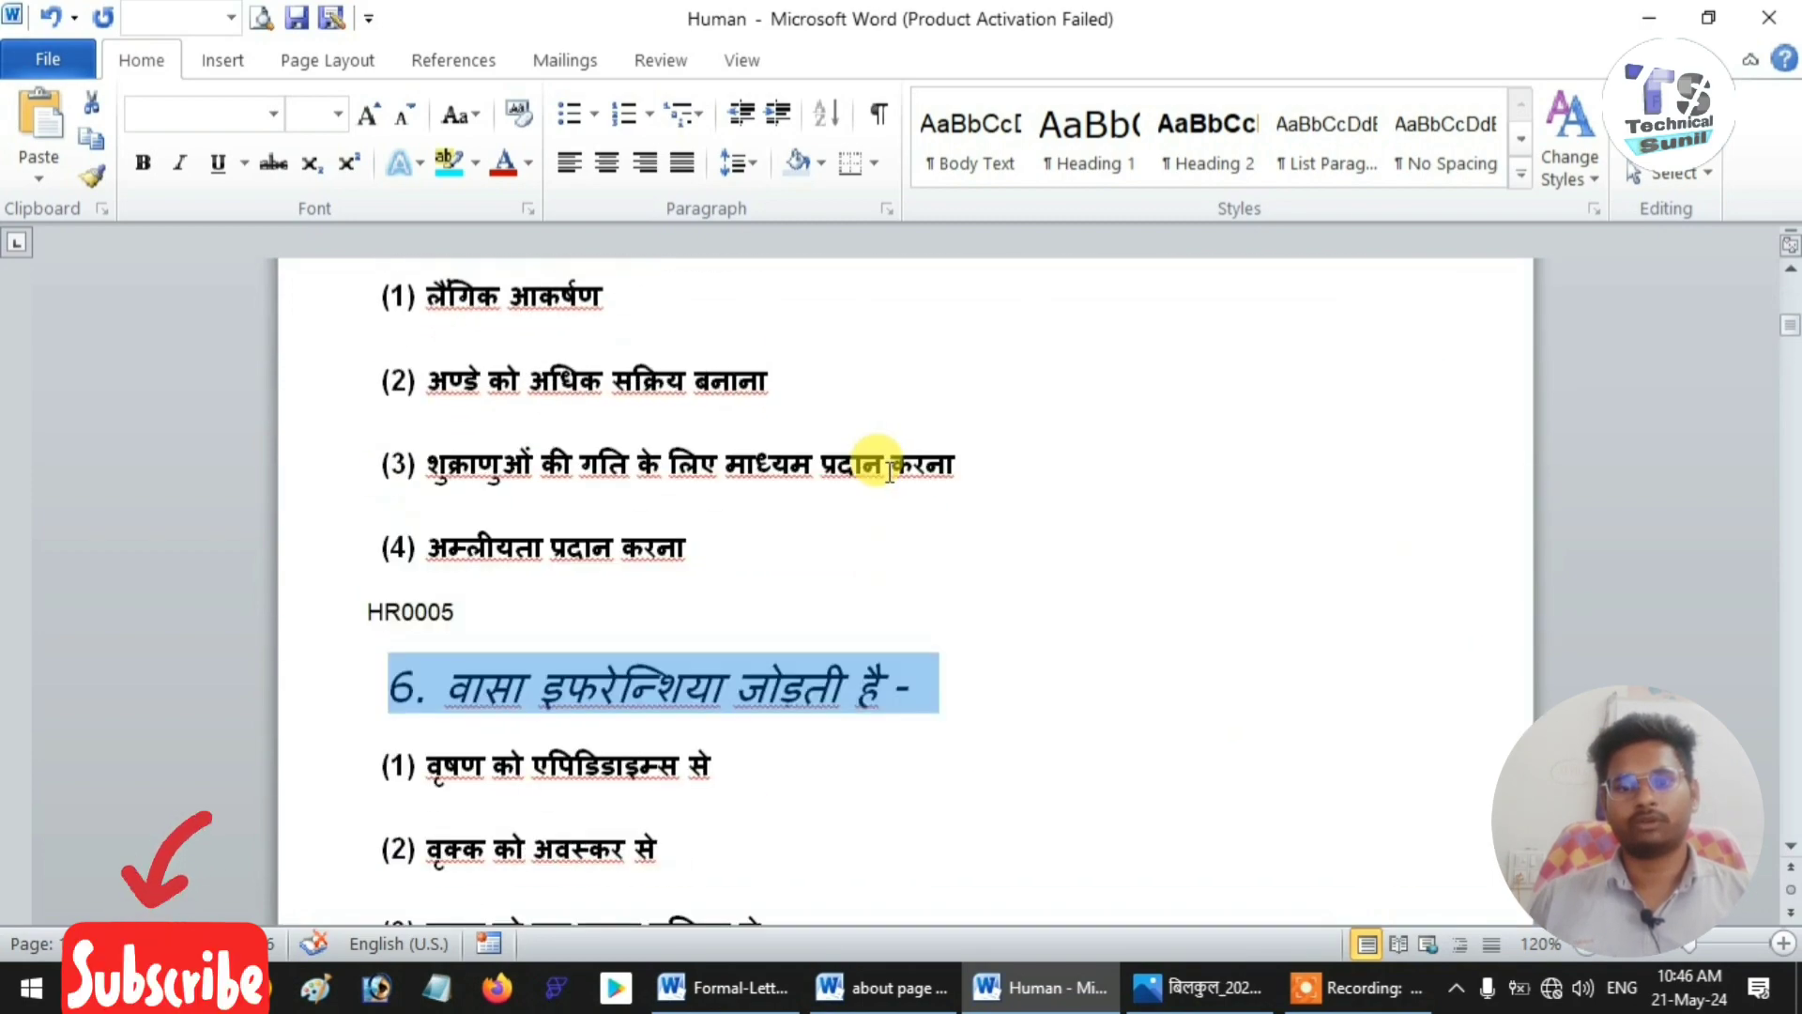
scroll(888, 471, up, 20)
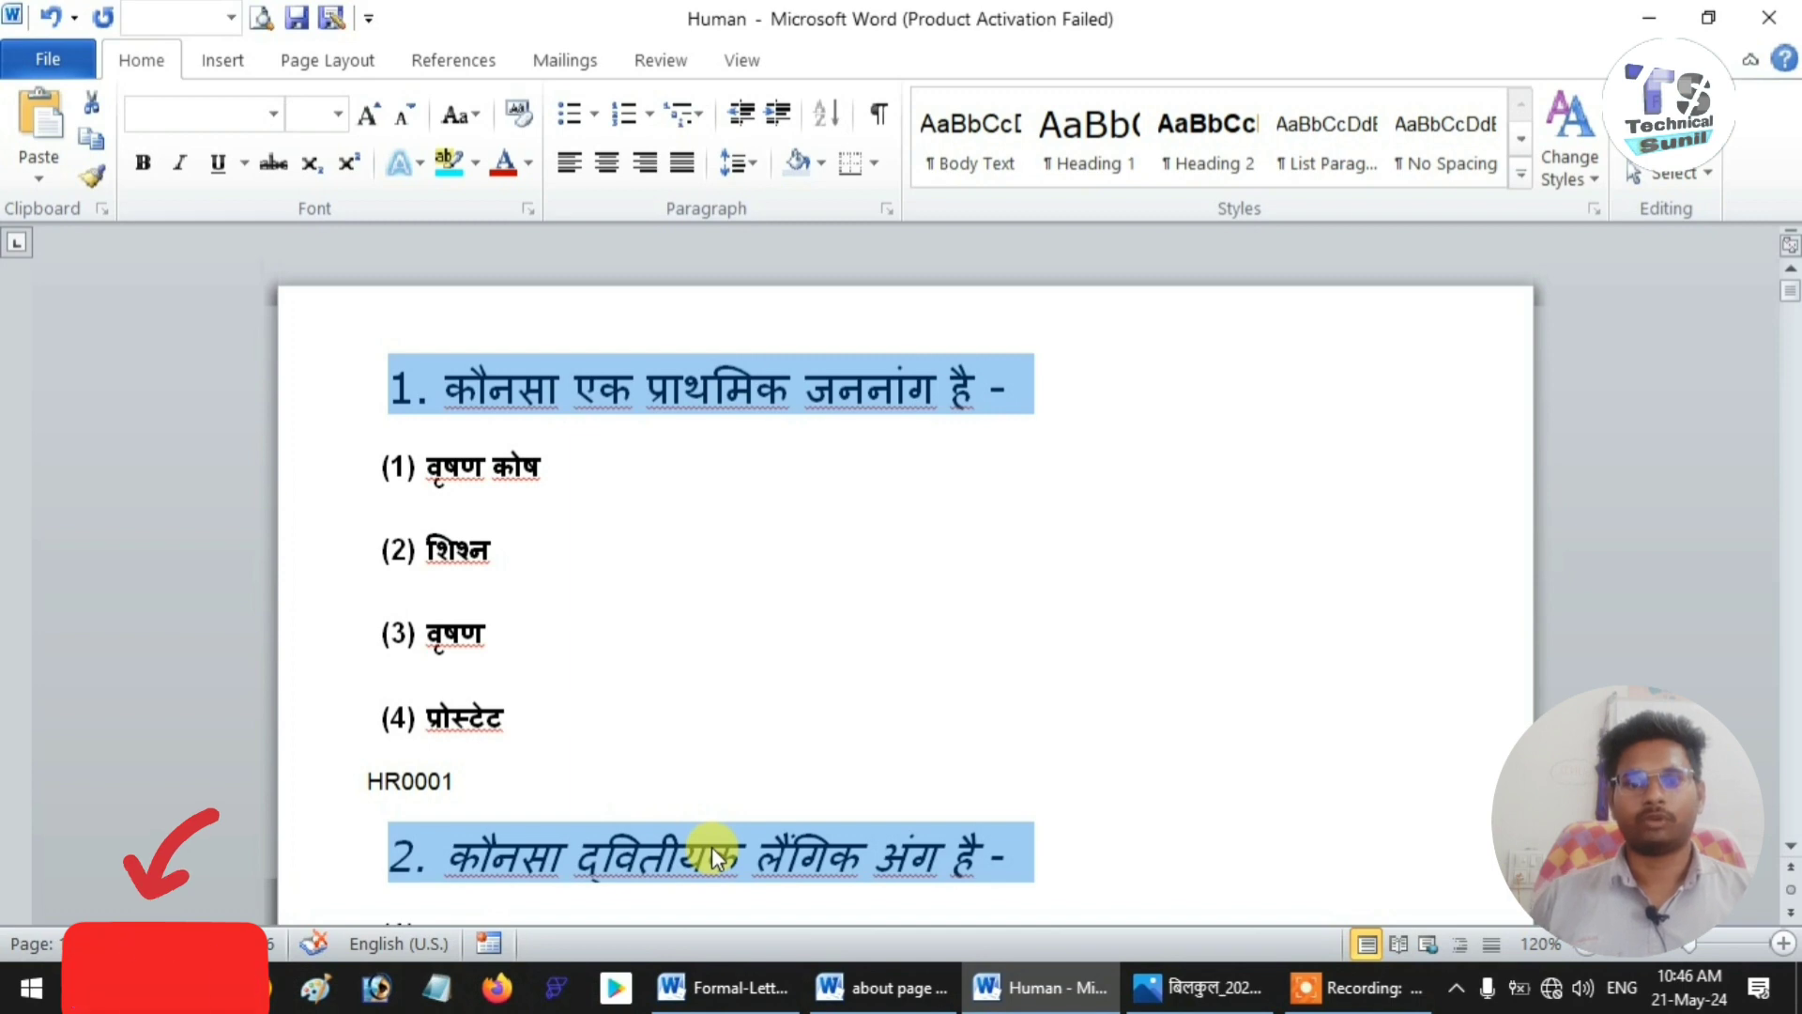
click(1525, 176)
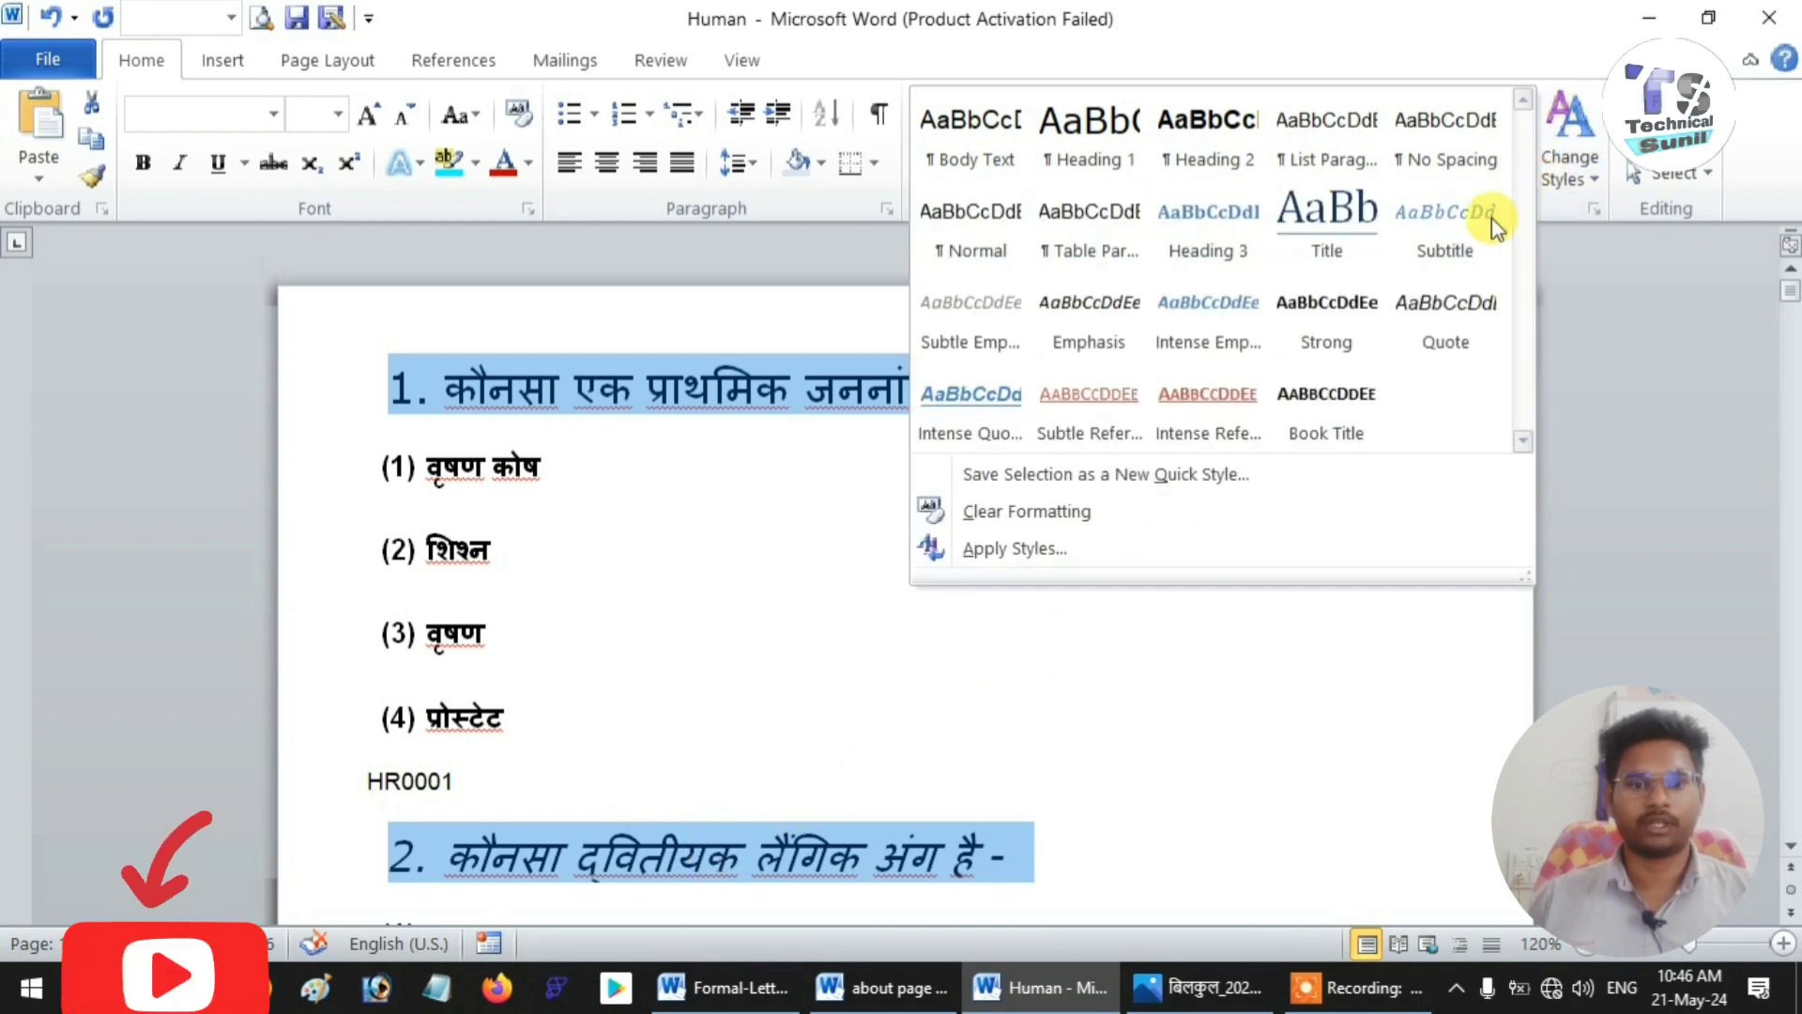
click(1310, 675)
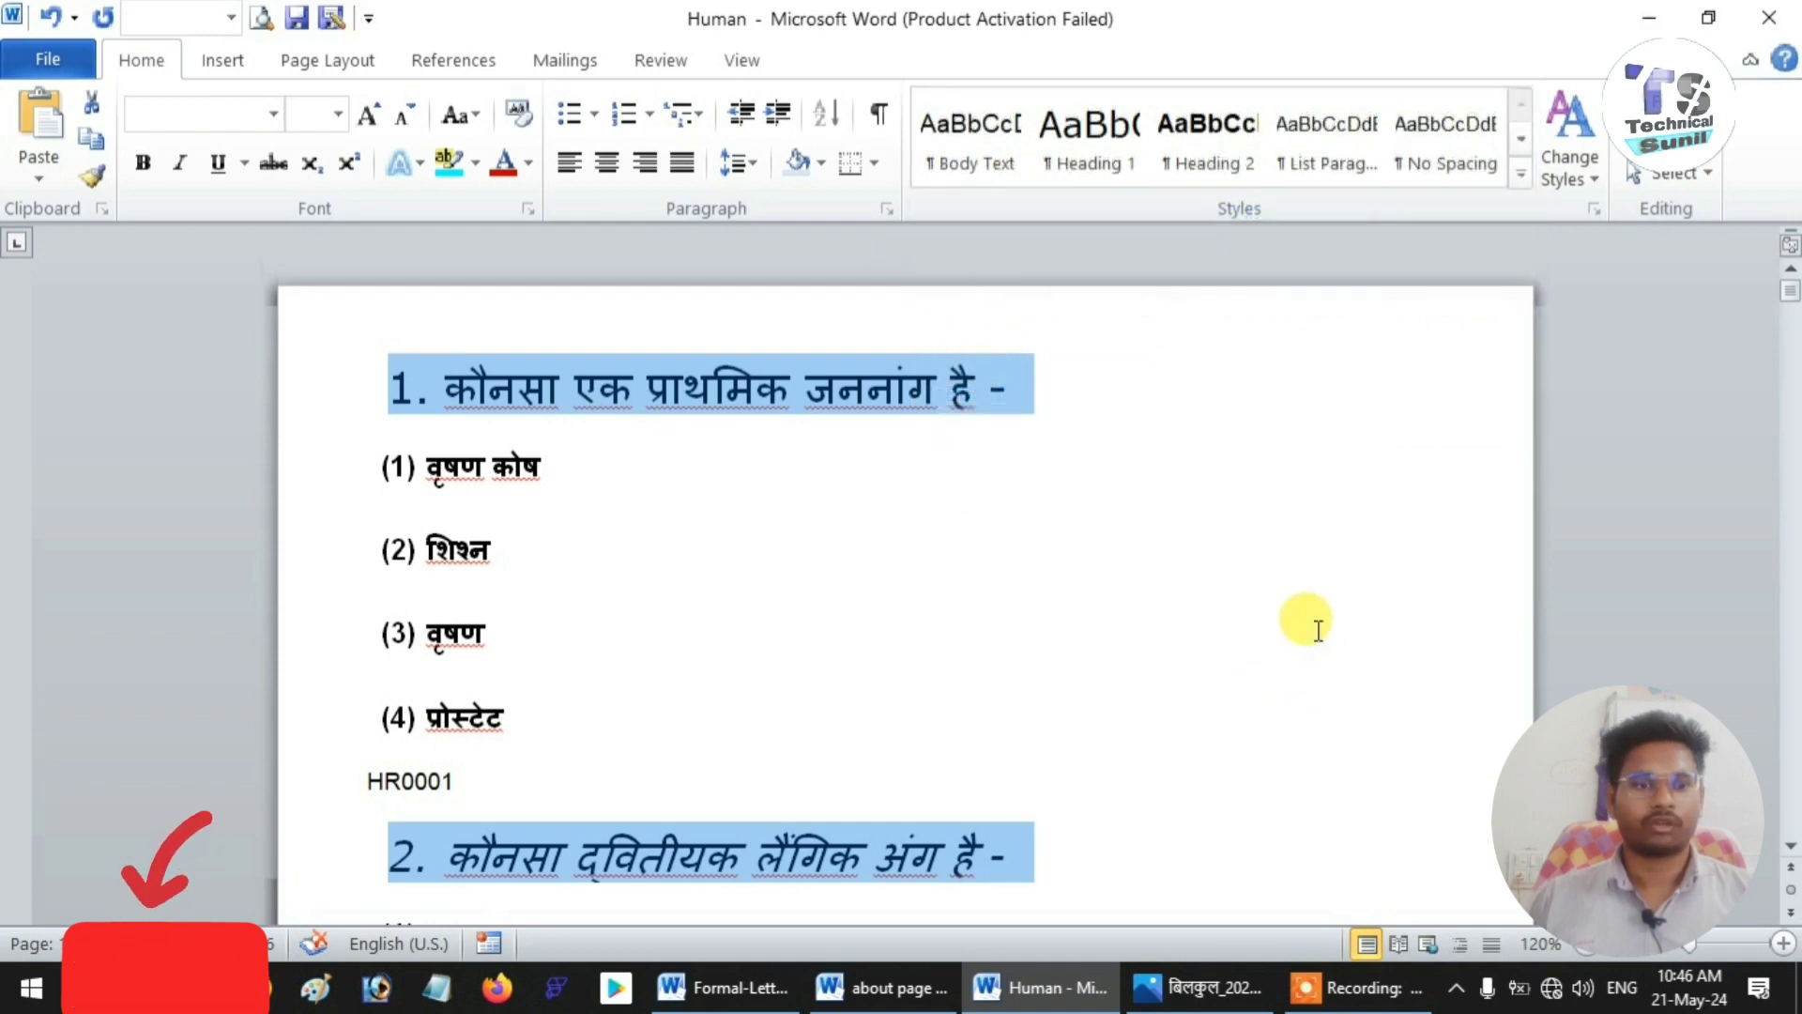
click(1596, 186)
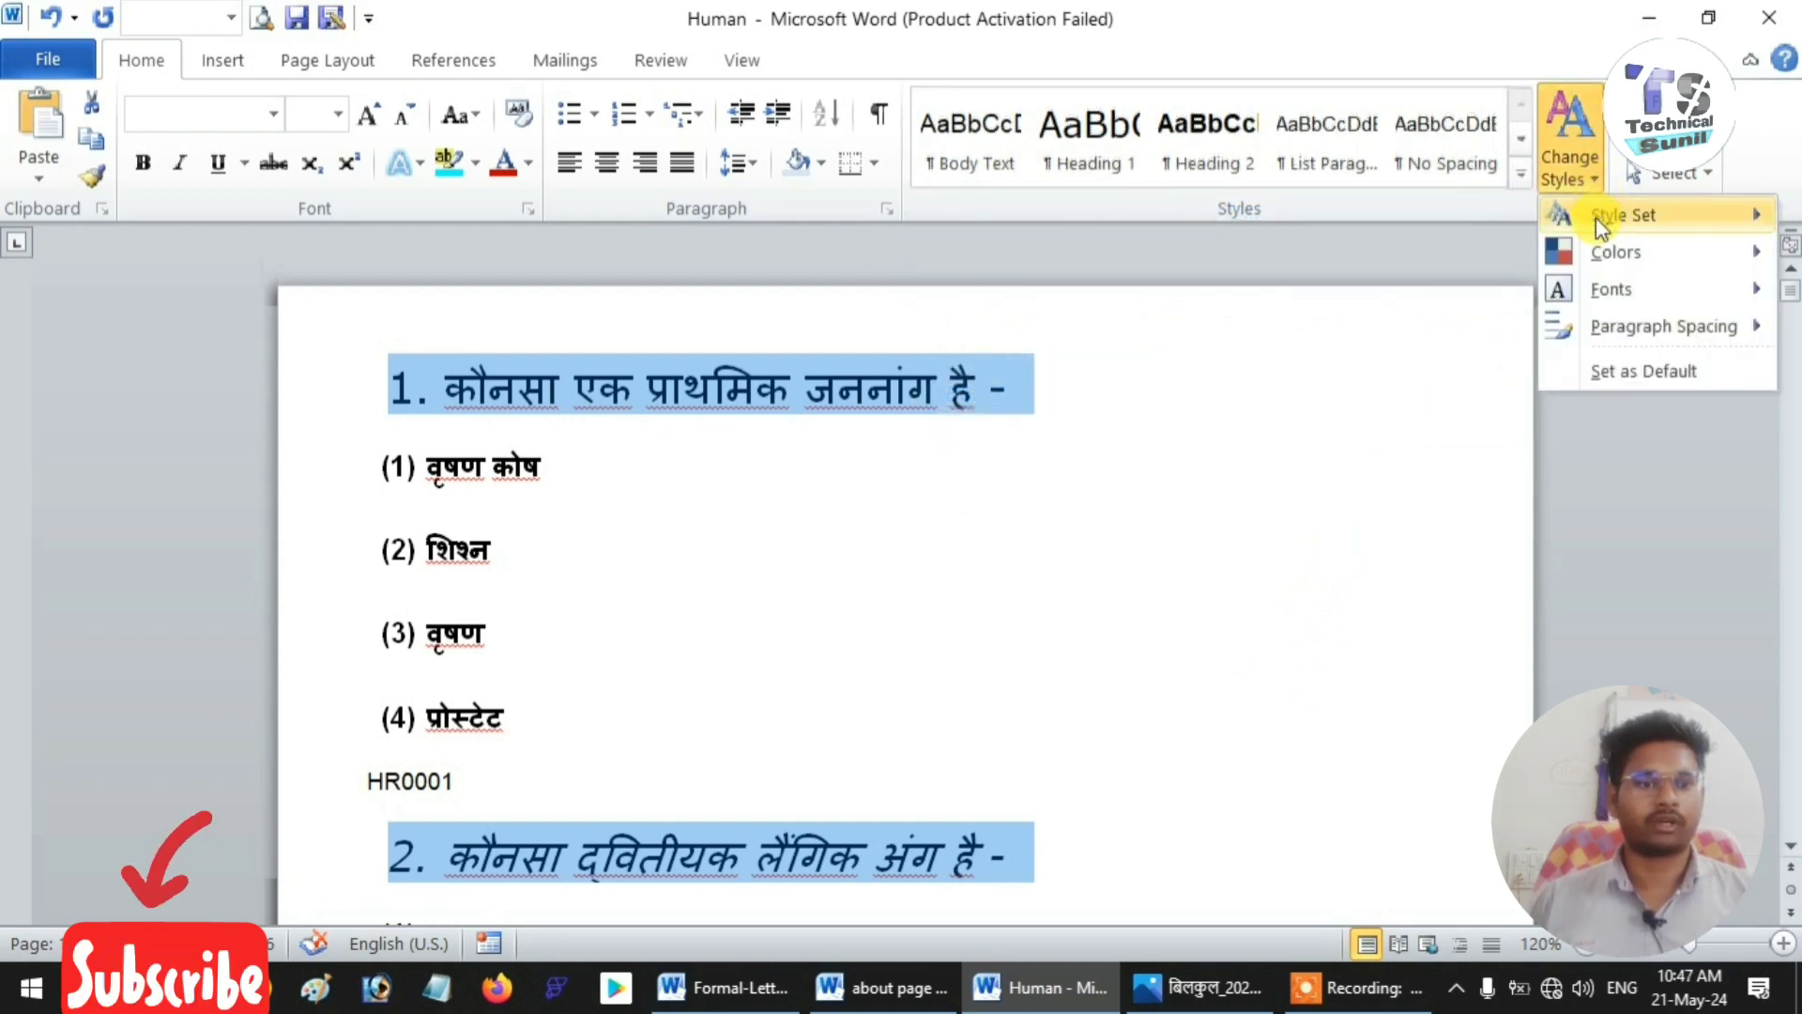
mouse_move(1617, 263)
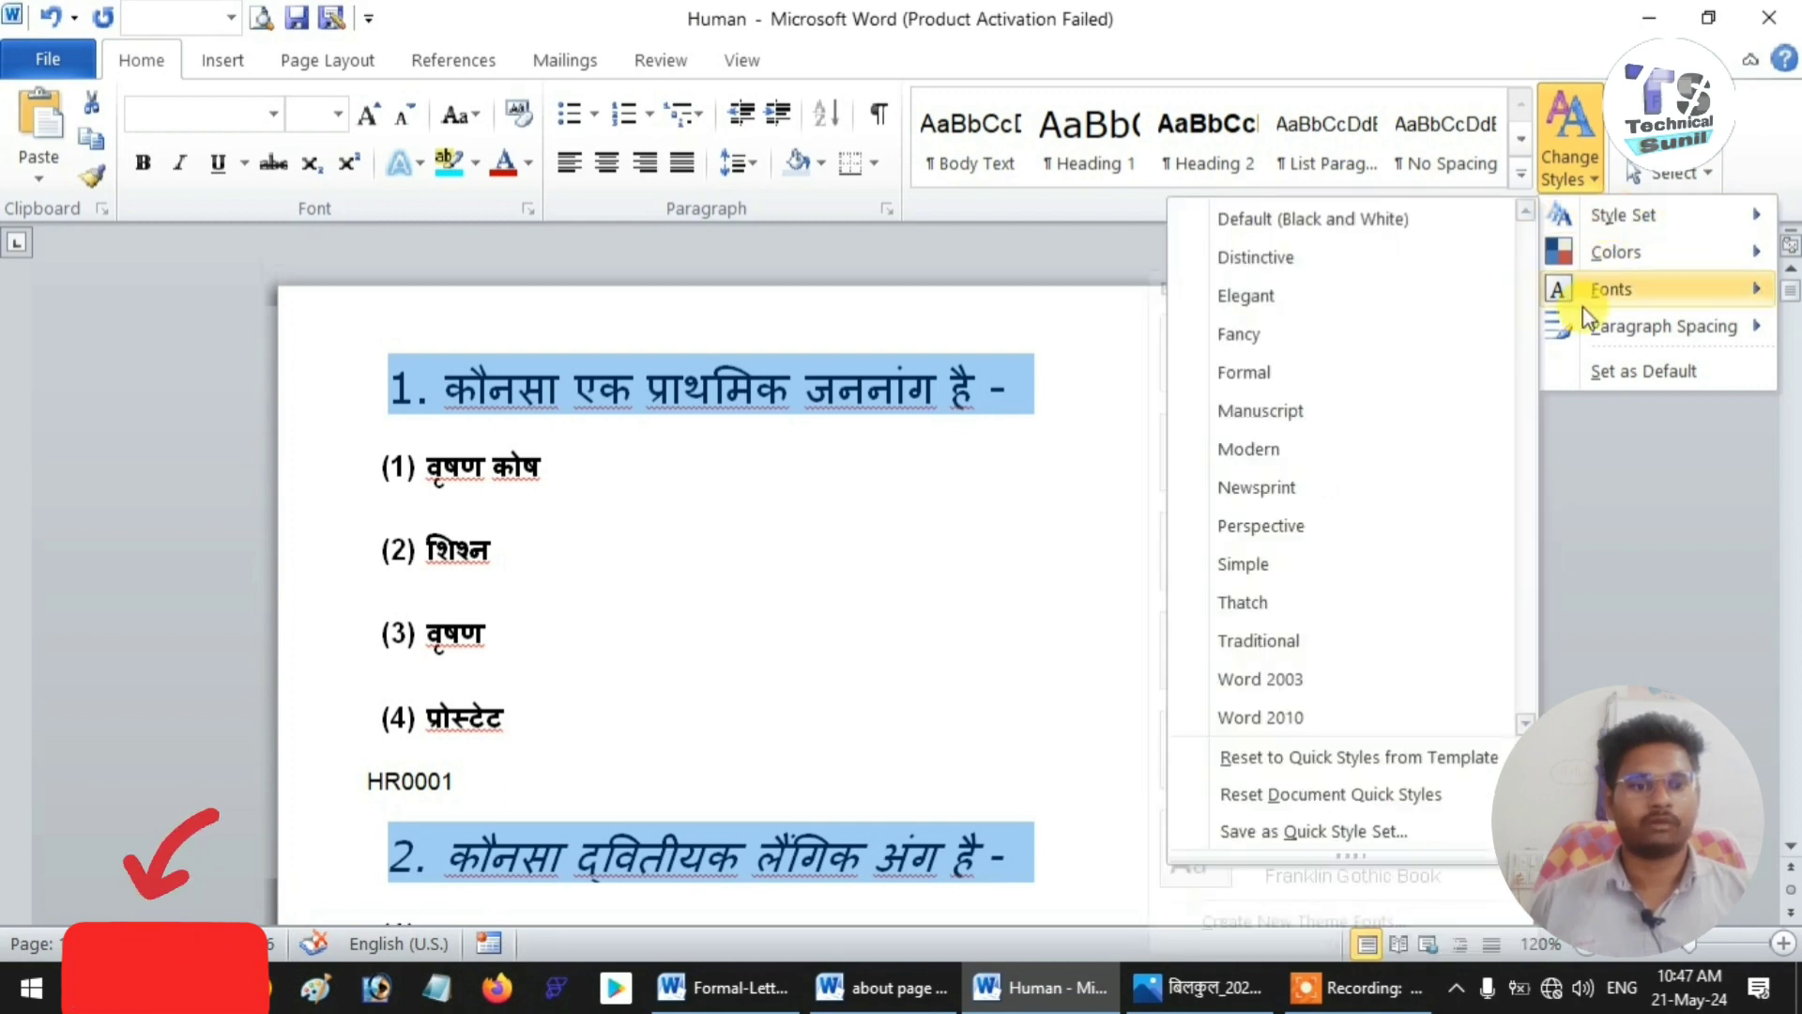
click(1589, 476)
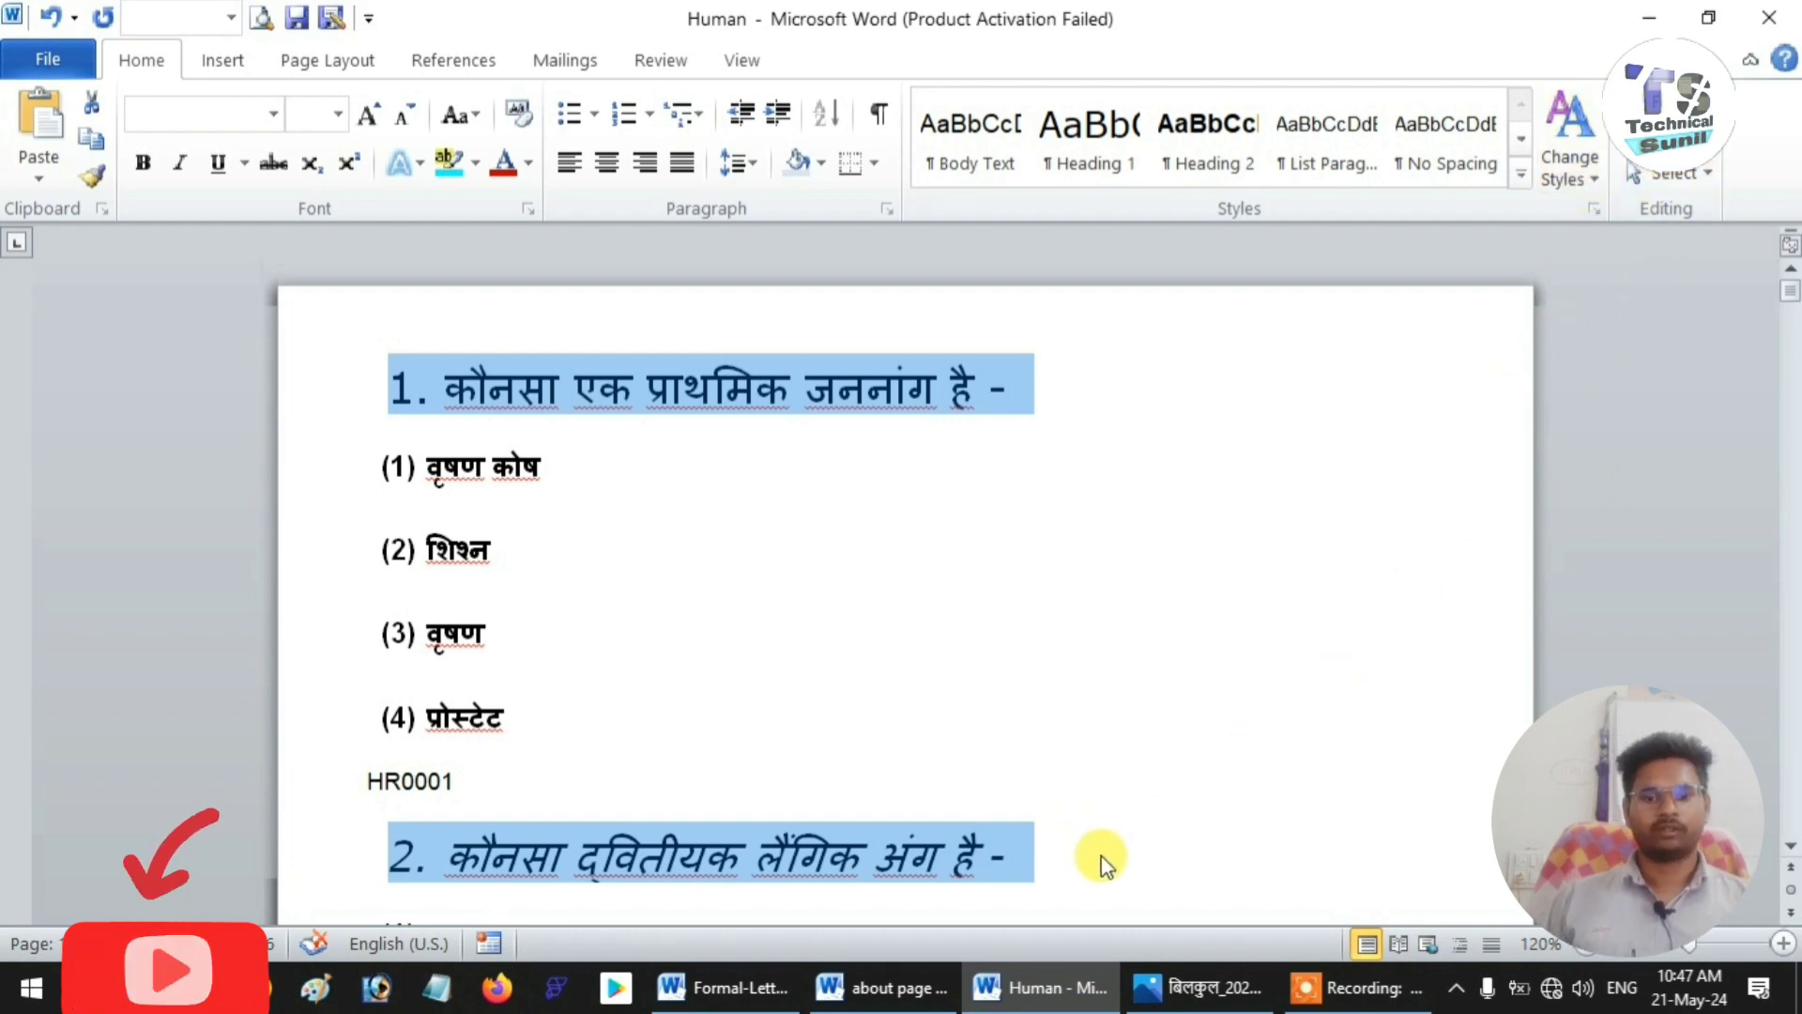
- Switch to the "about page size.jpg" document and view the Navigation pane's pages, headings and search results views before closing it
click(880, 988)
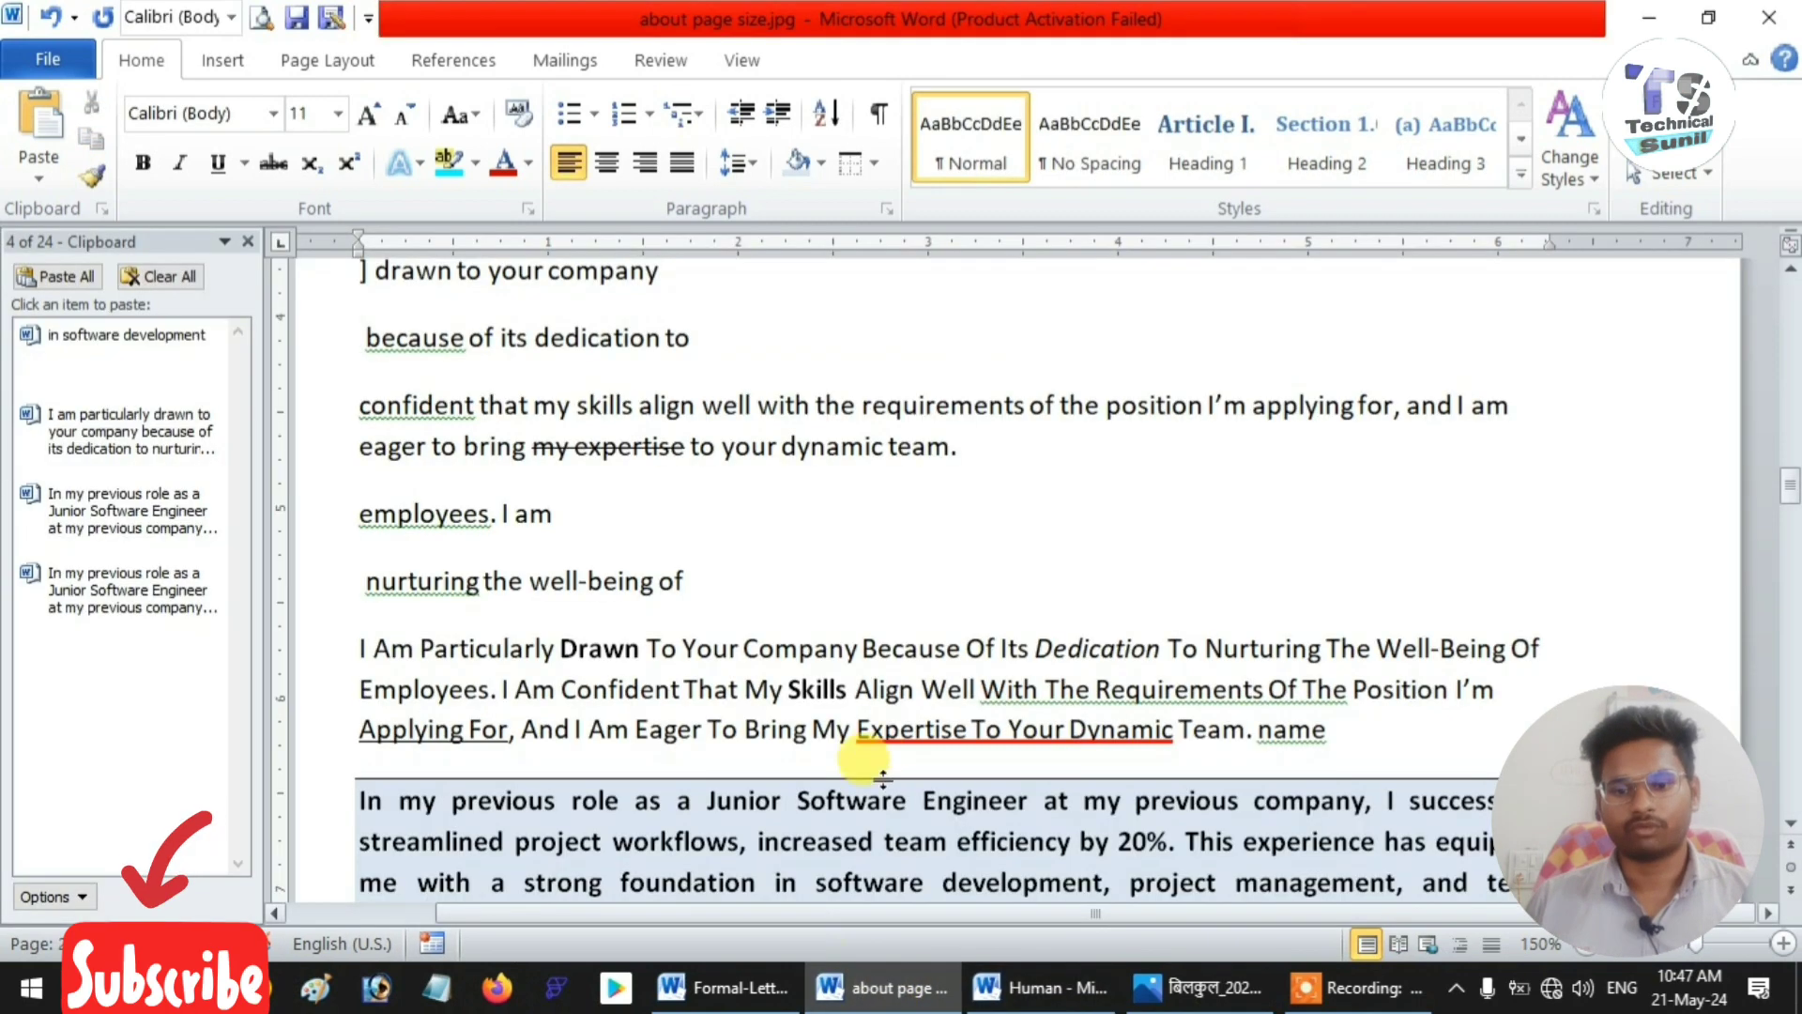
scroll(880, 813, down, 3)
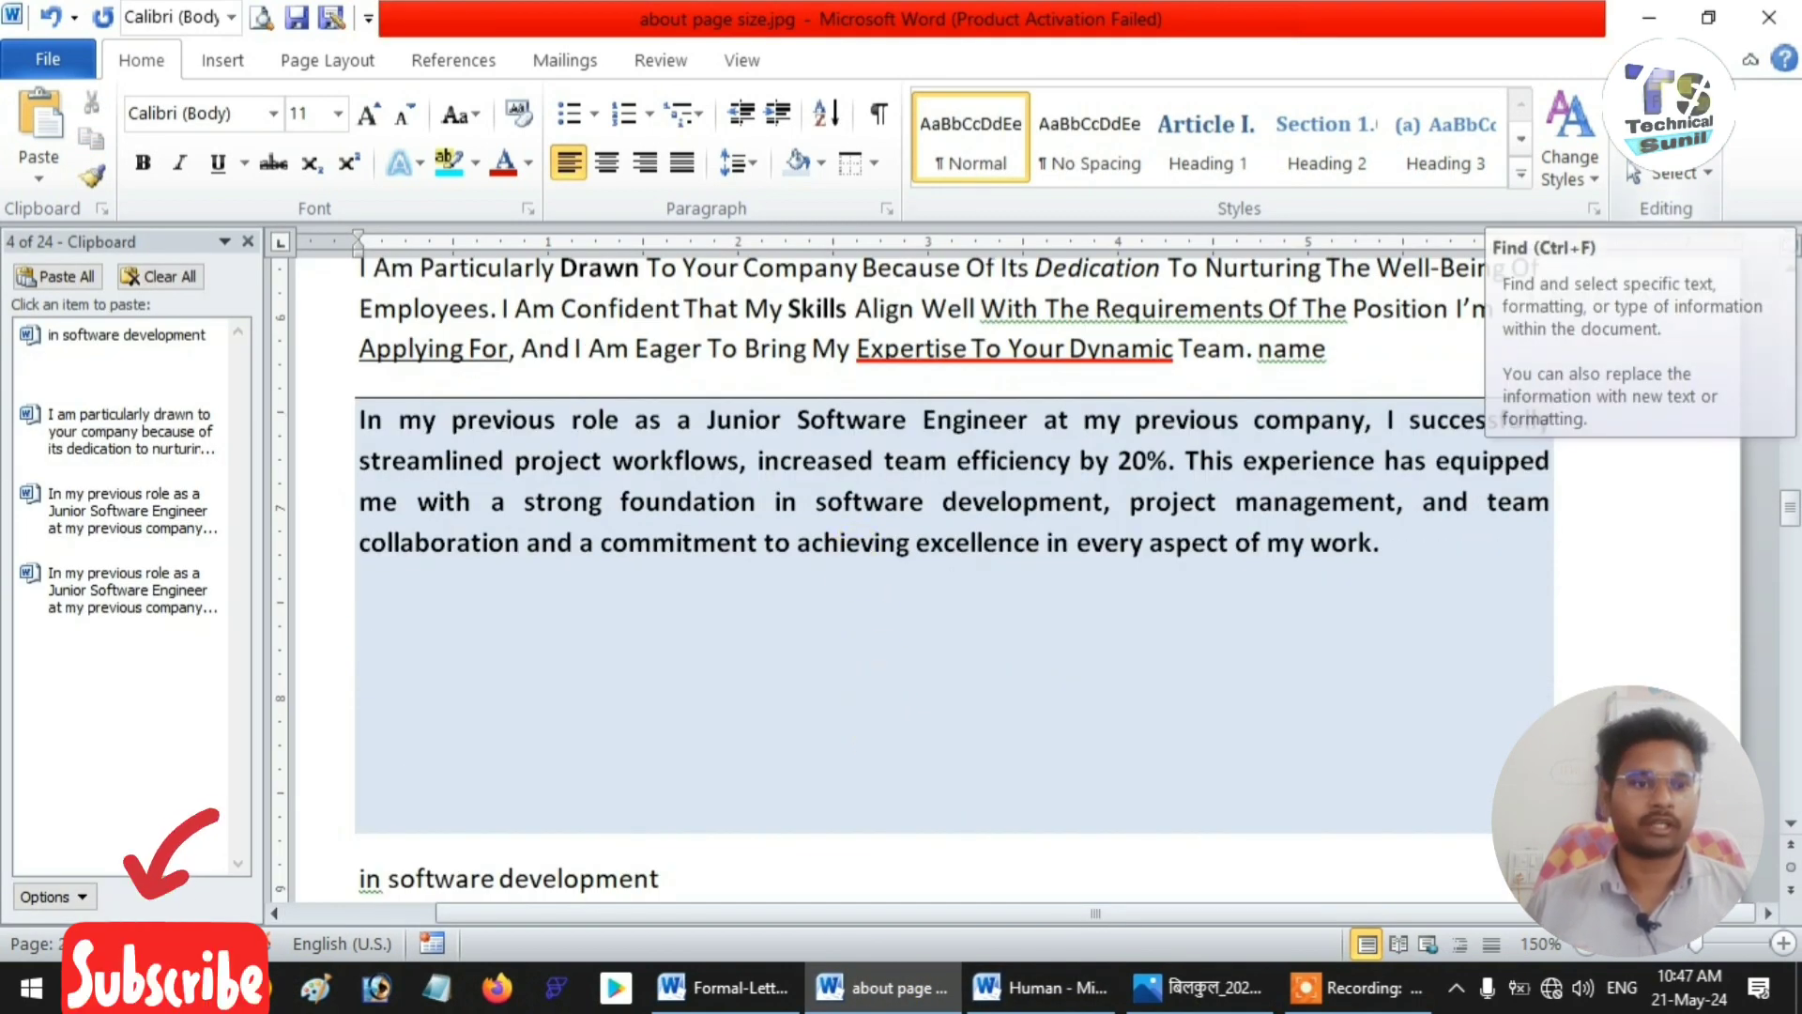
click(1667, 124)
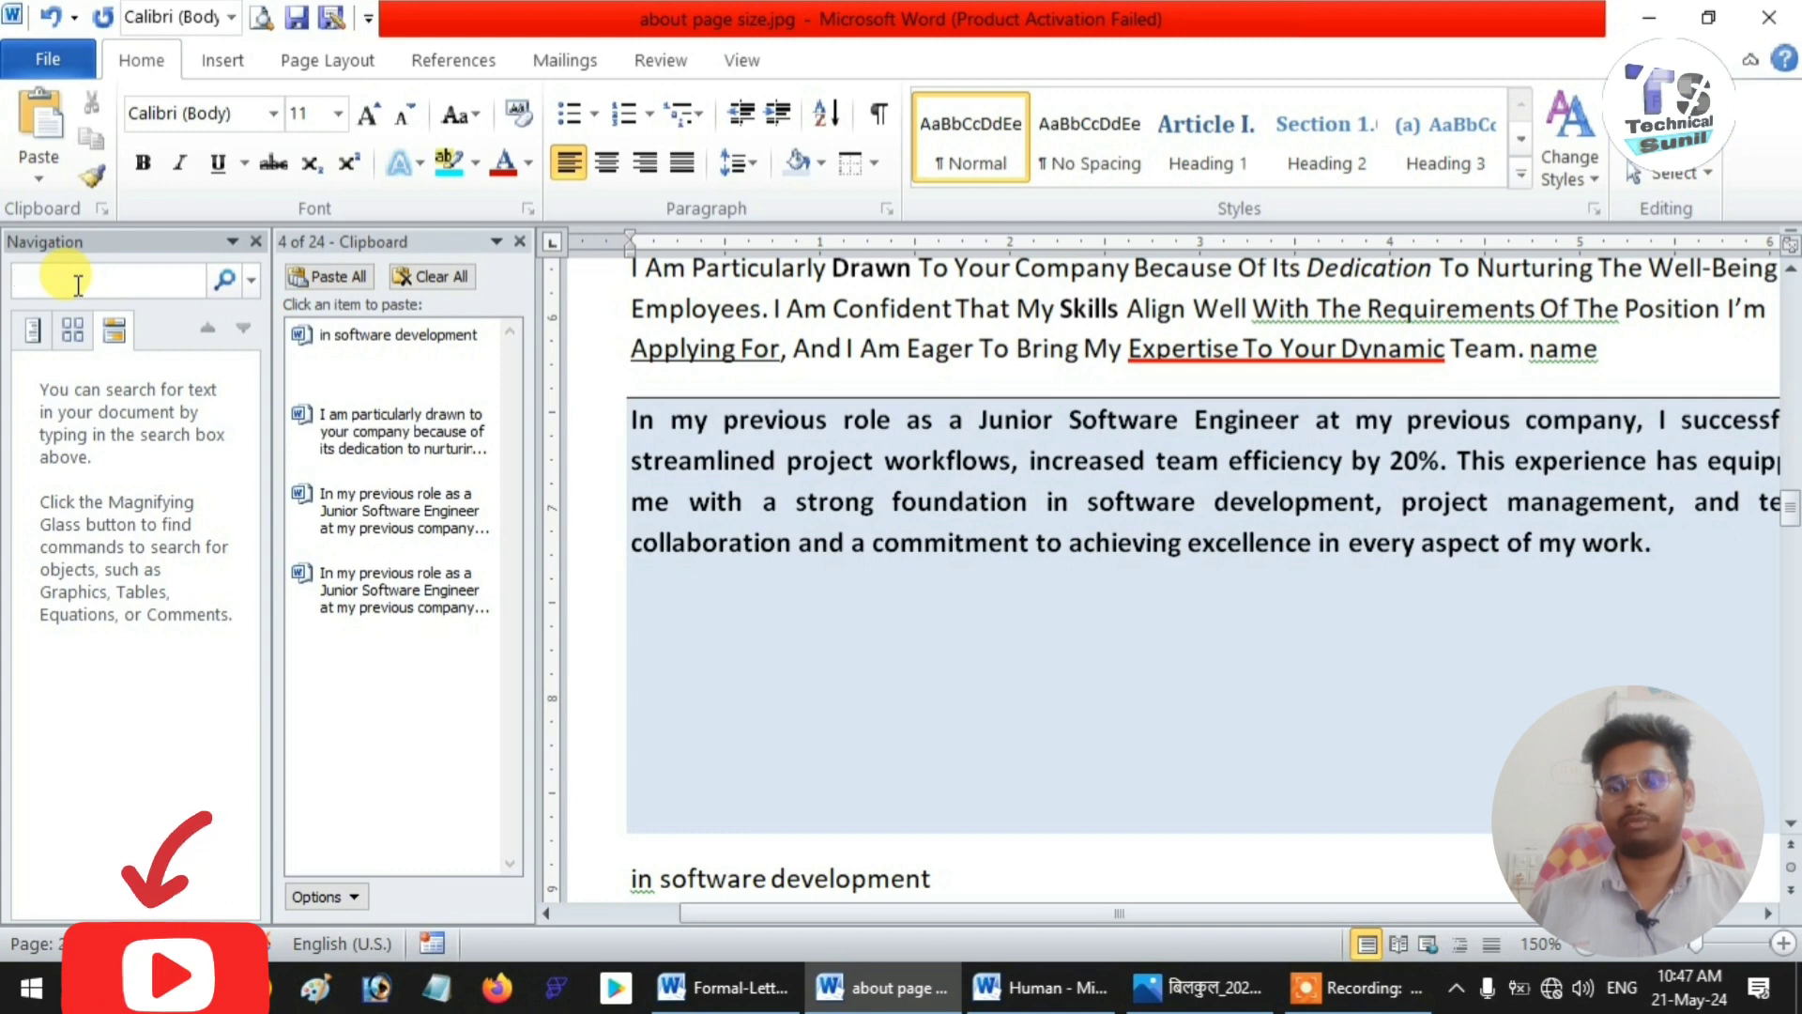
click(73, 329)
click(31, 330)
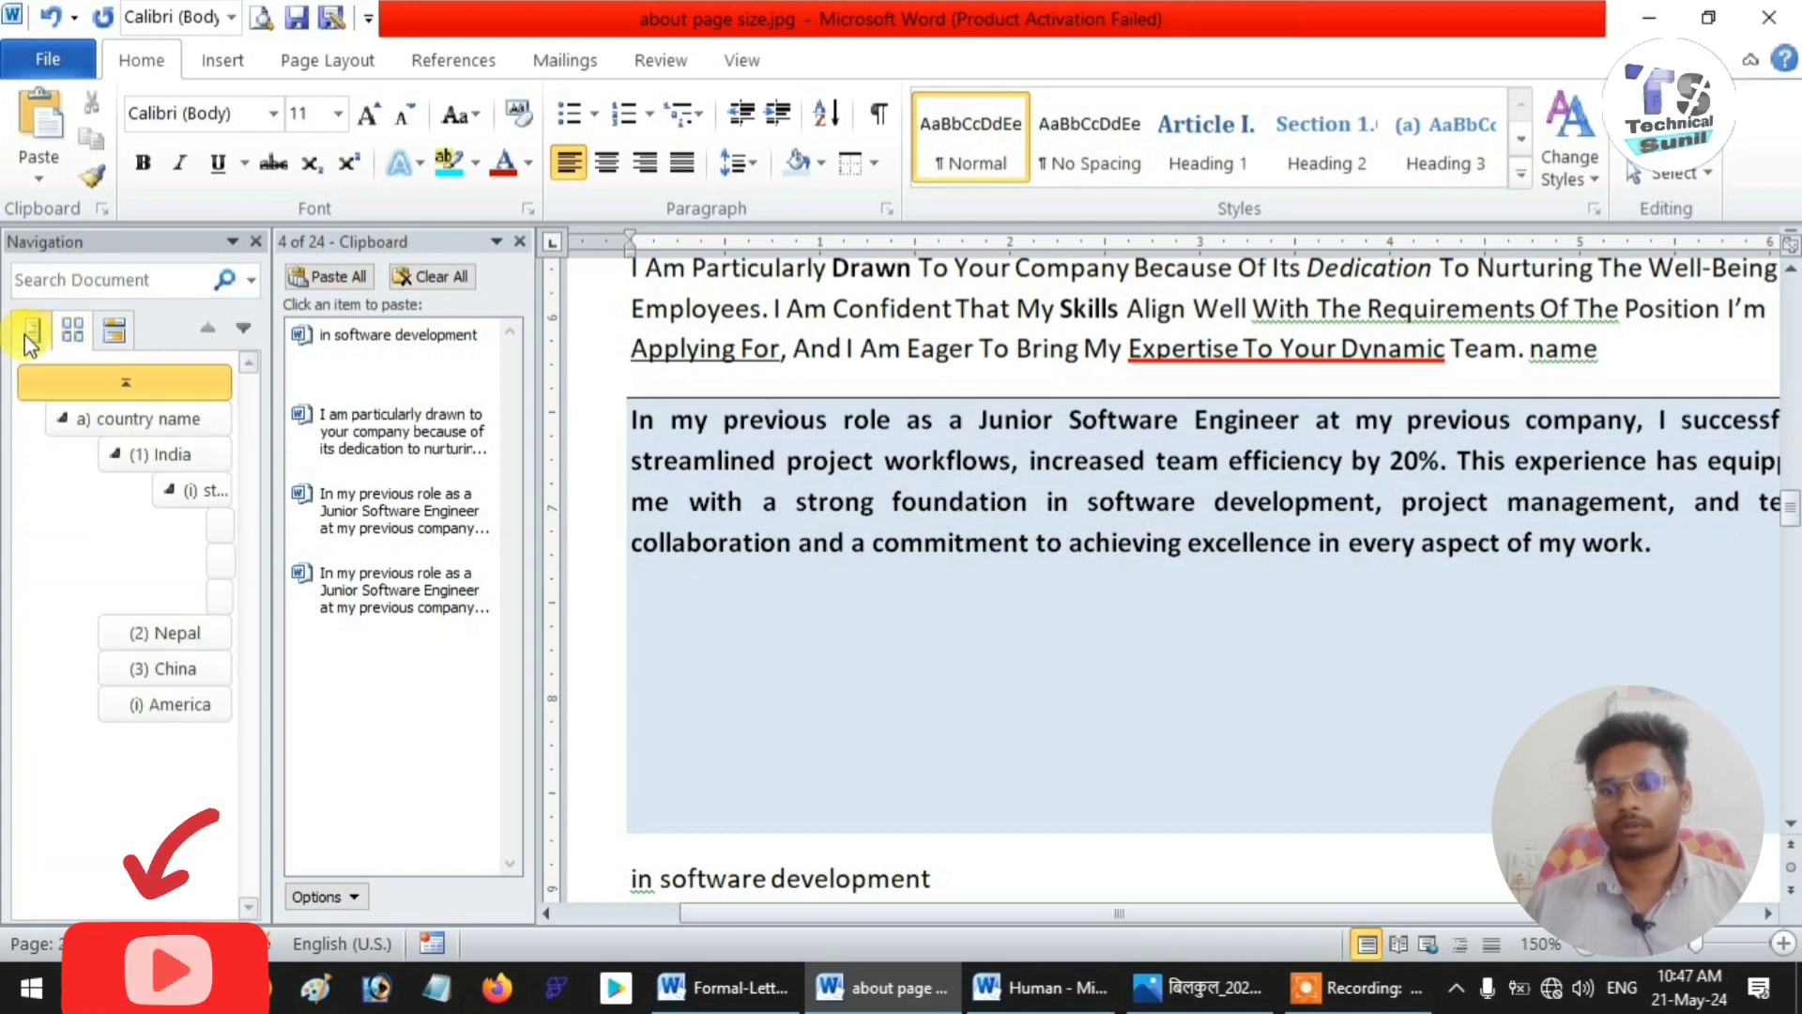
click(113, 329)
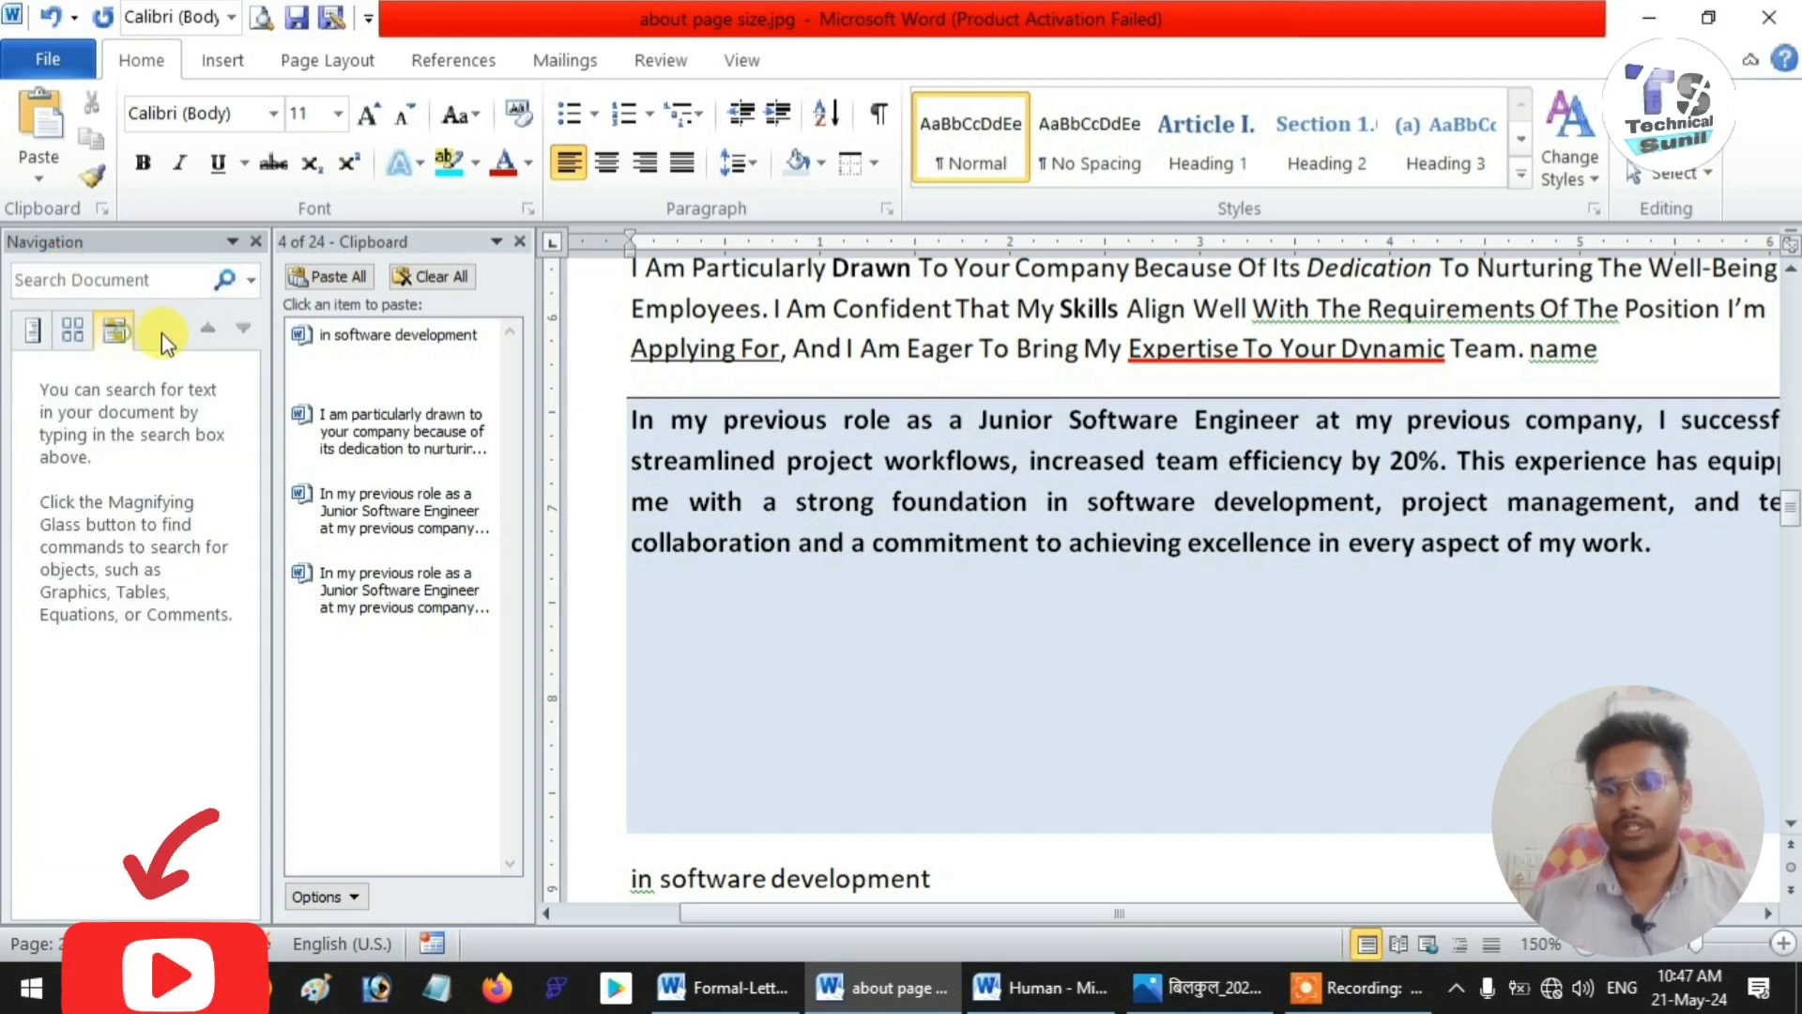
click(256, 242)
- Search the document for "work" and review the highlighted matches in the text
click(1690, 112)
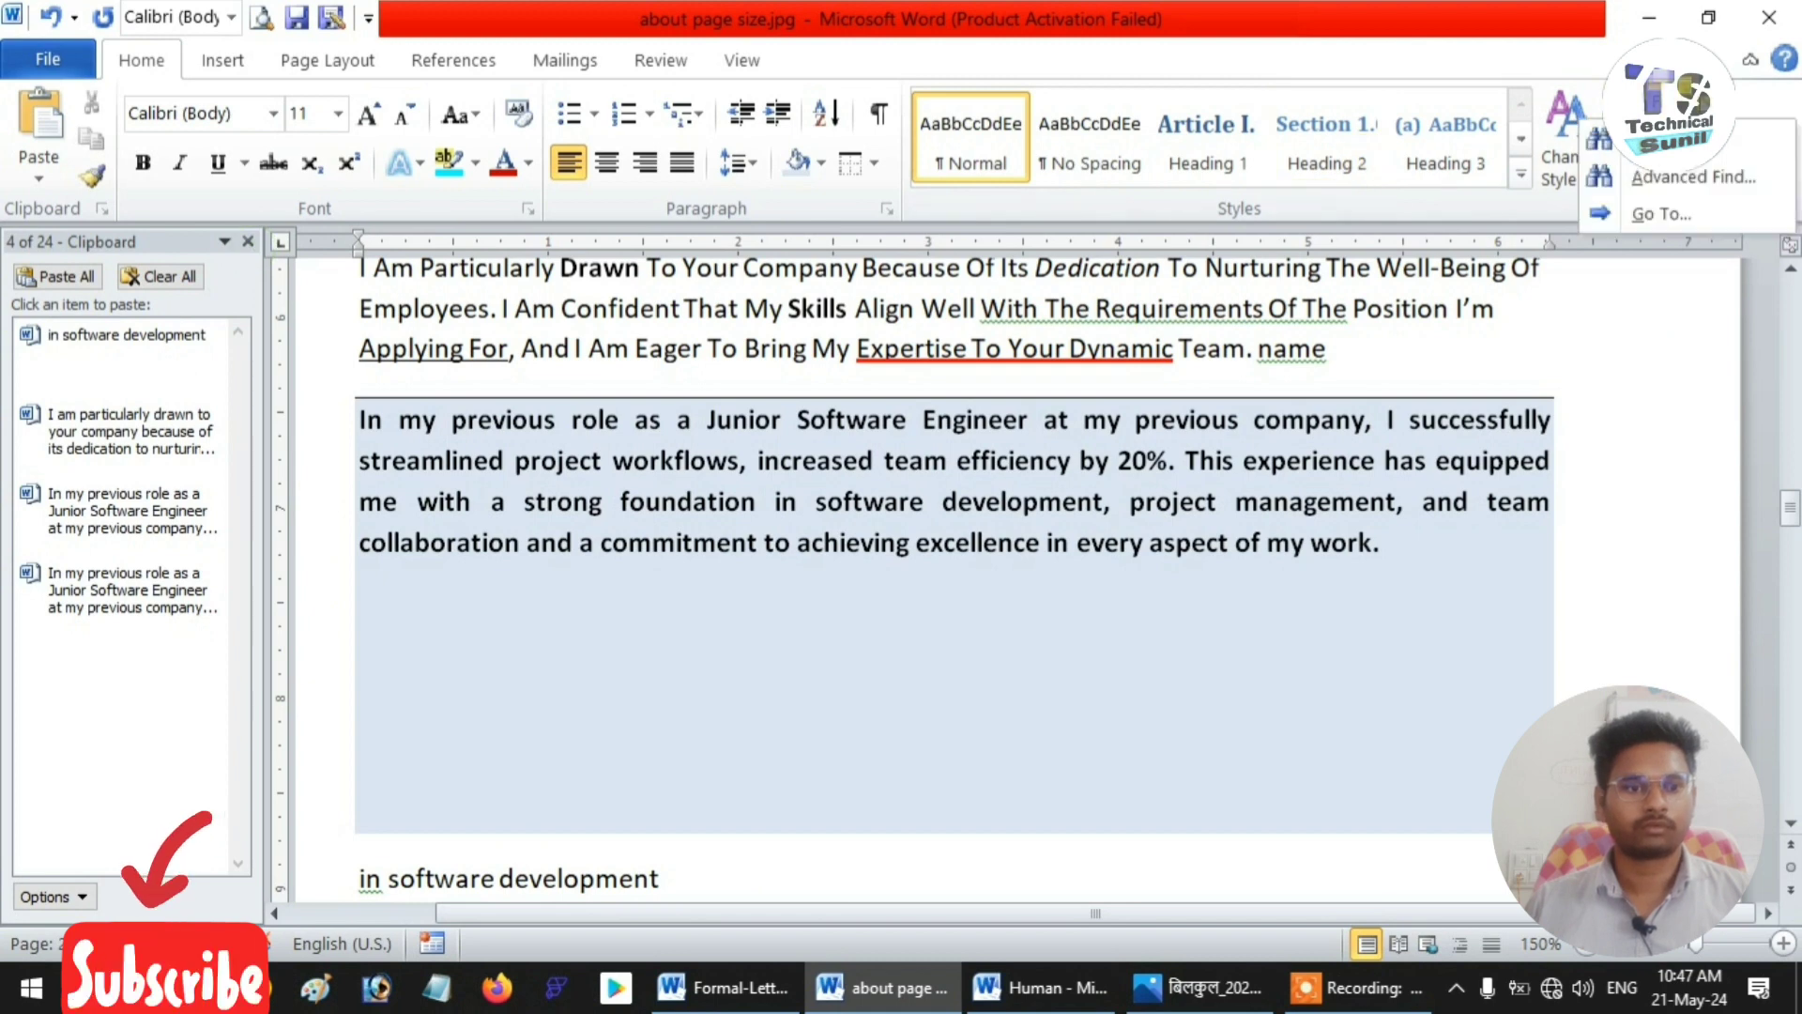
click(1657, 139)
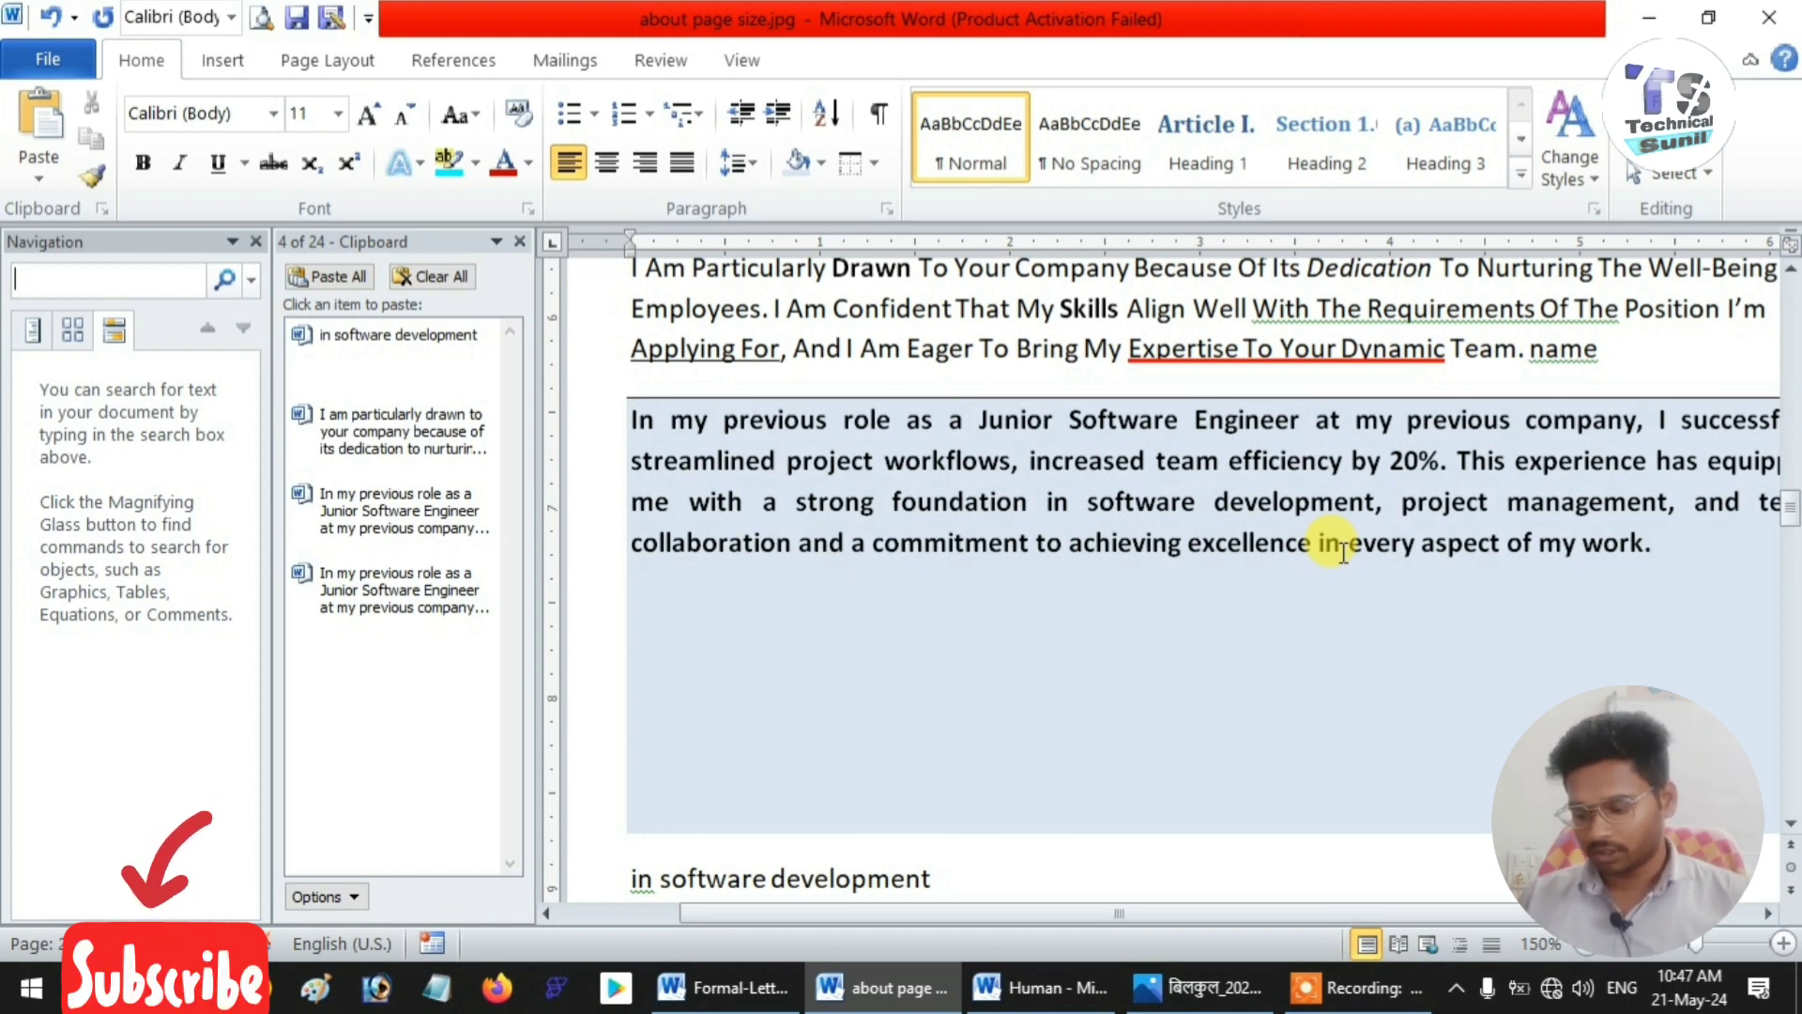
text(w)
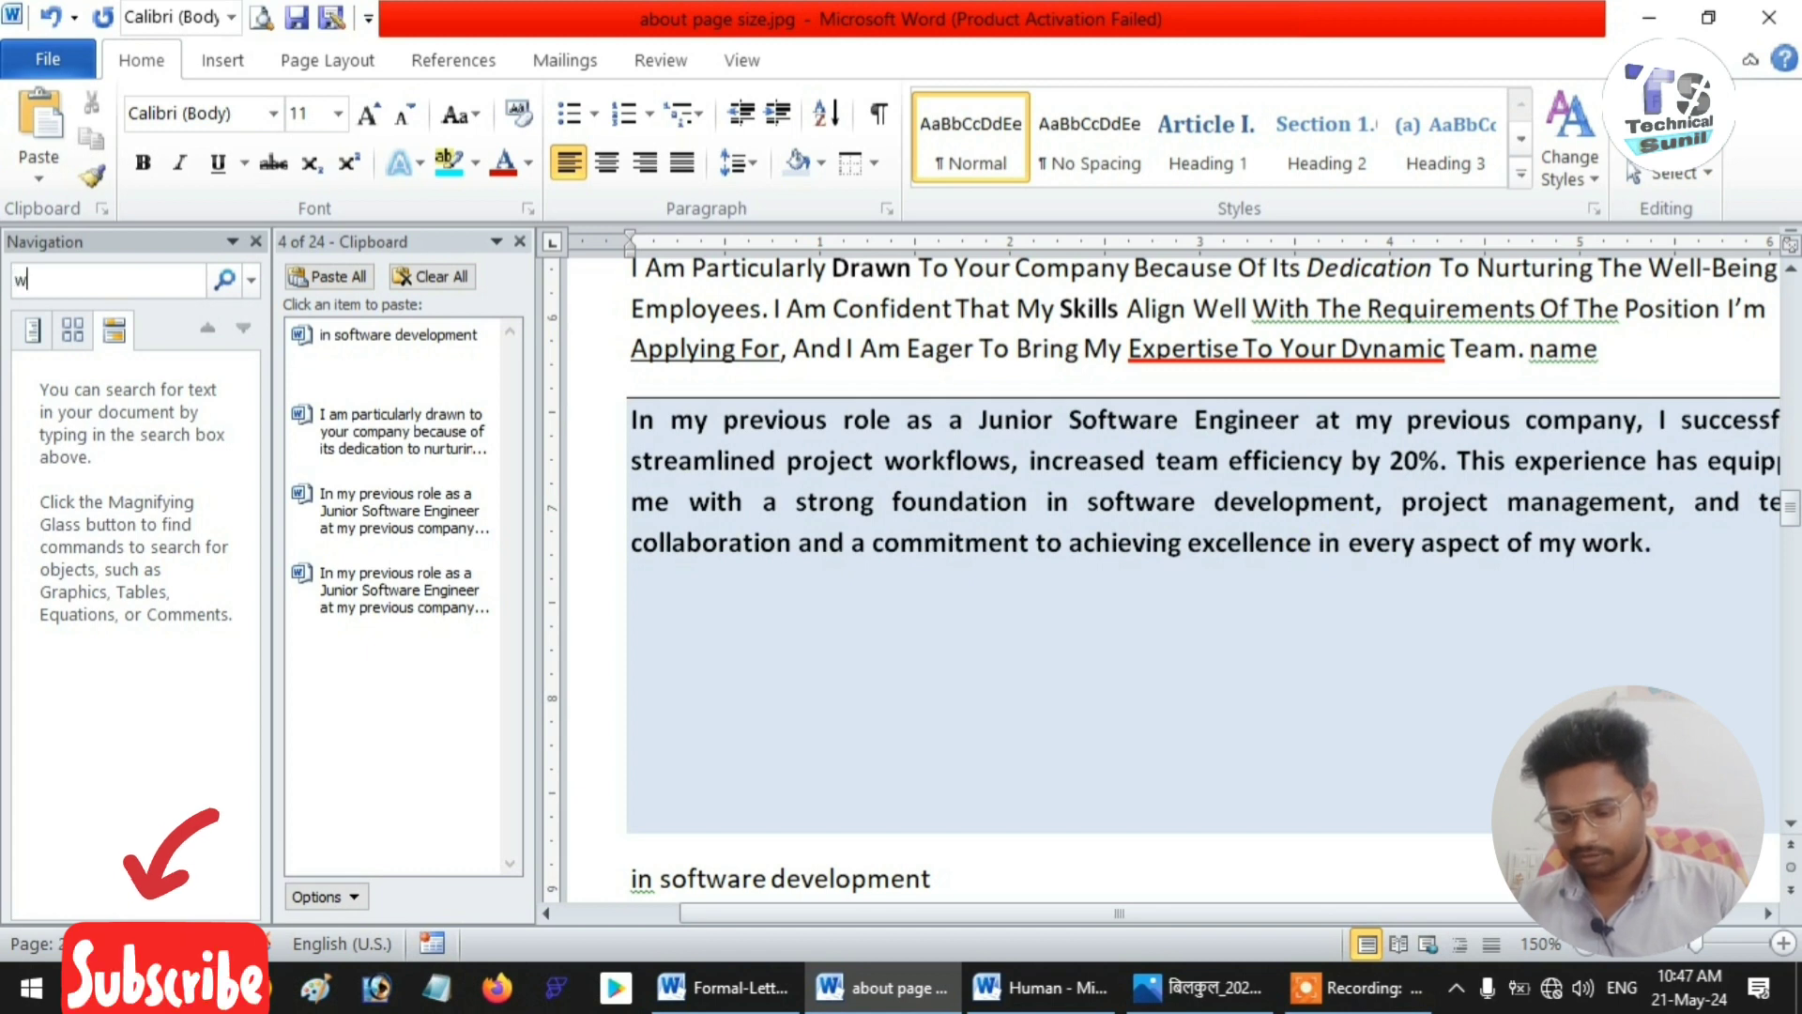
text(ork)
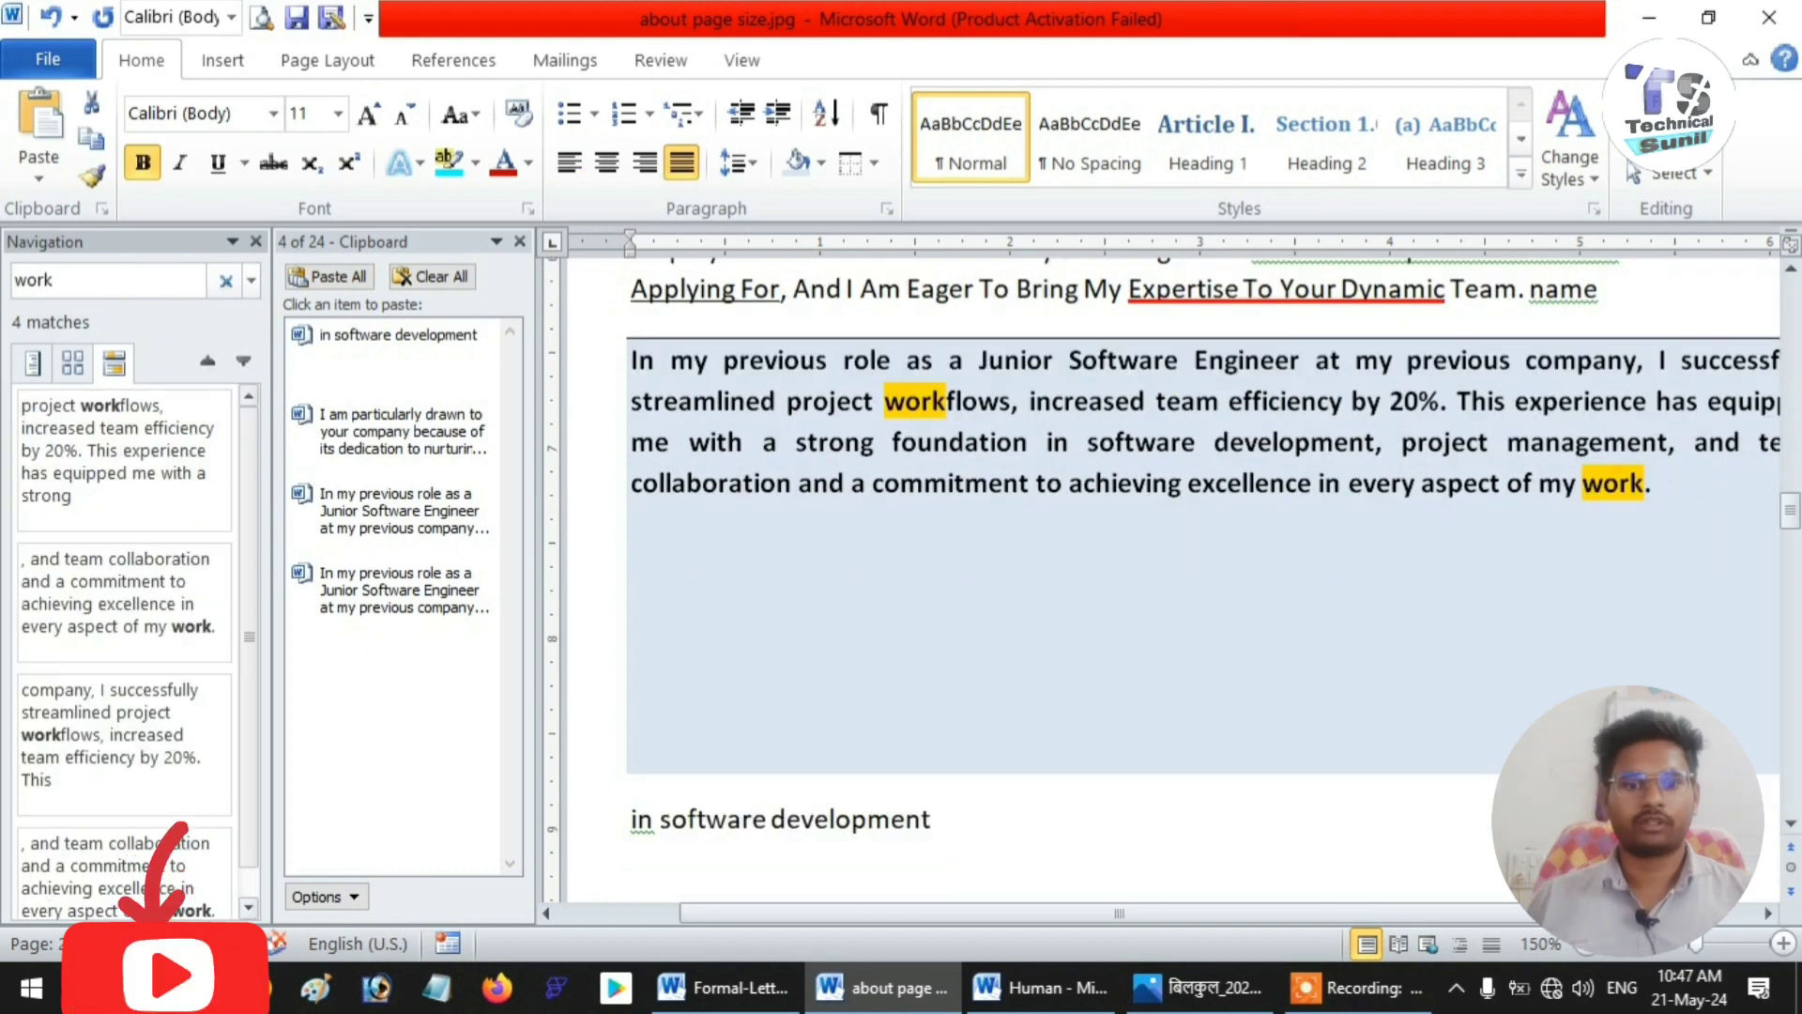
click(1380, 668)
scroll(1380, 668, up, 5)
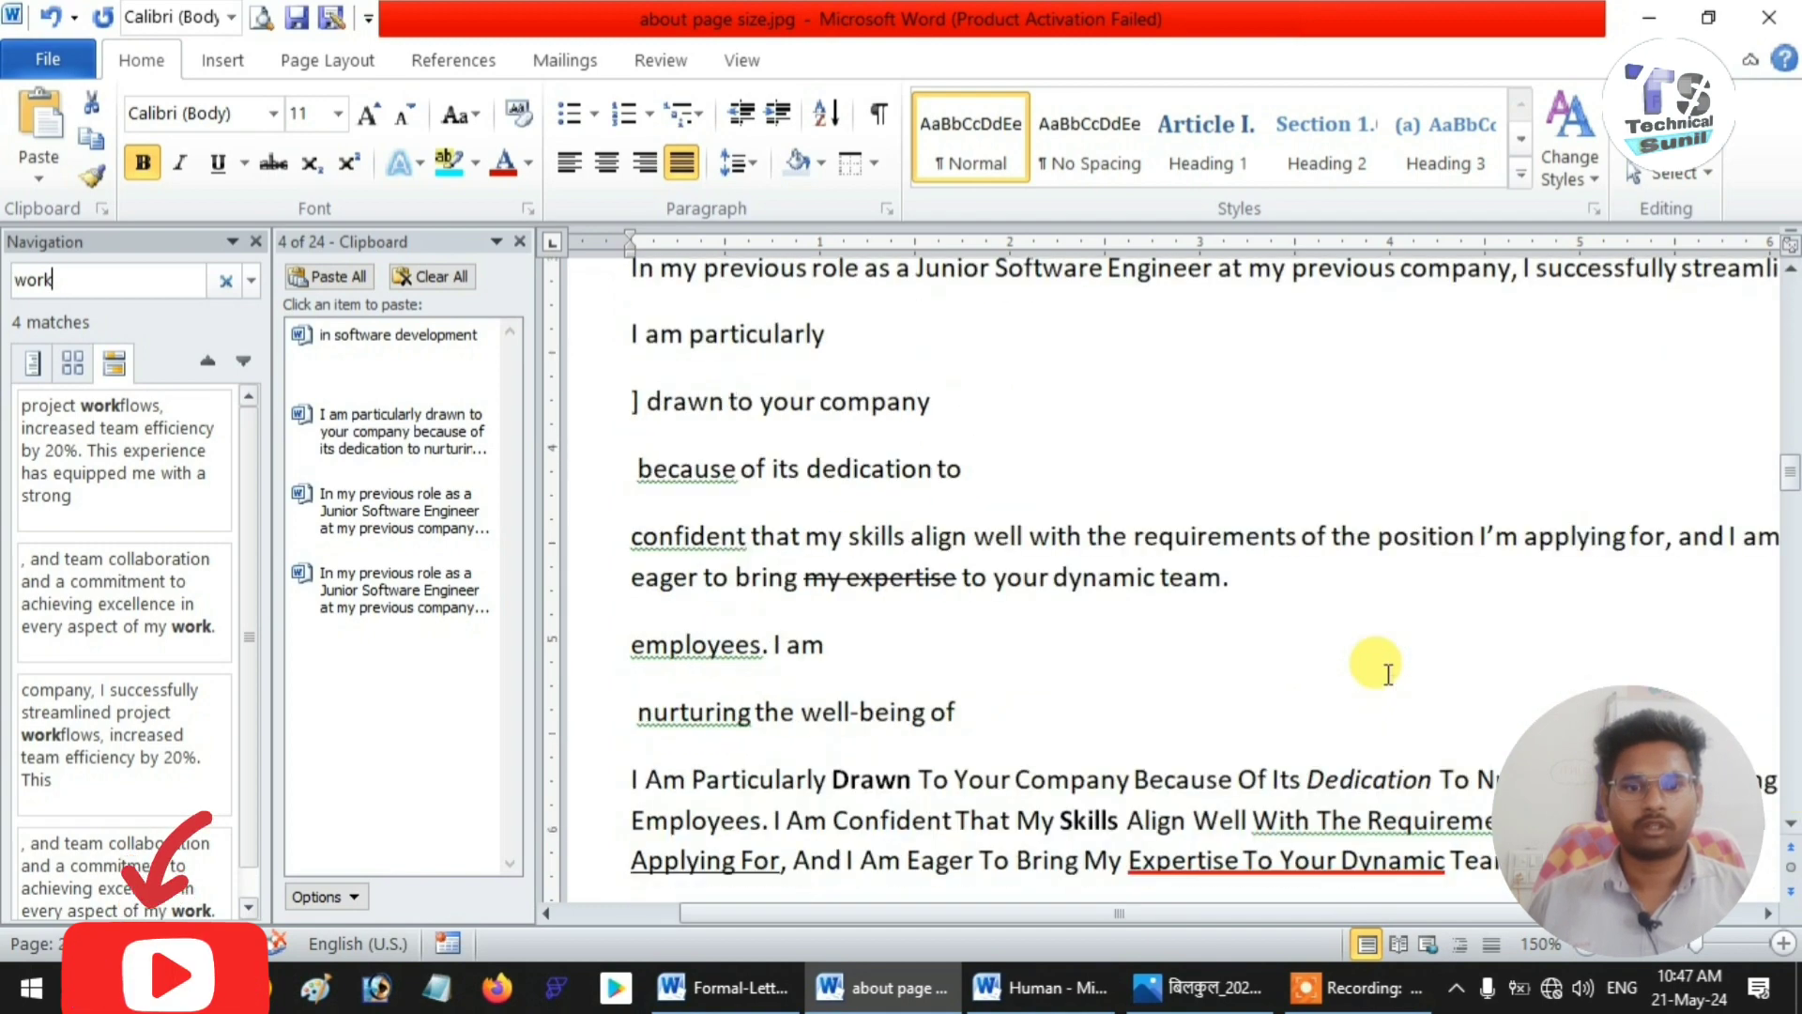
scroll(1386, 667, up, 8)
scroll(1375, 664, down, 3)
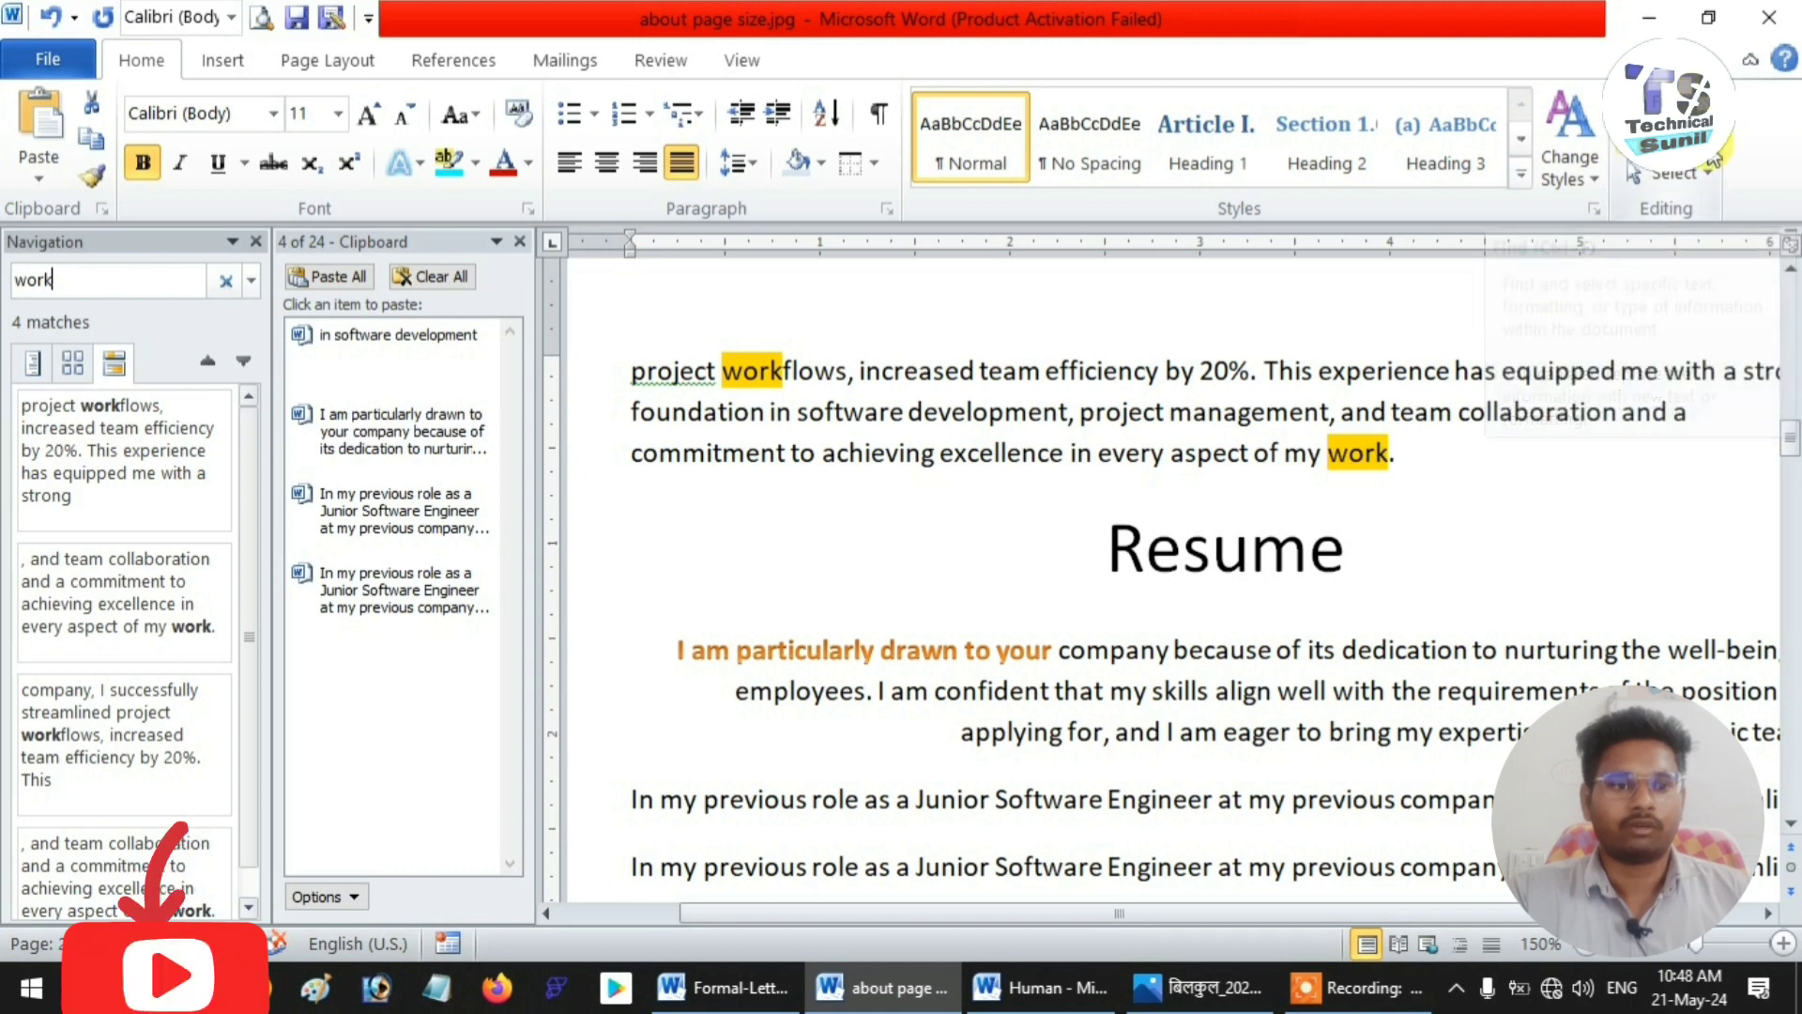
- Open Find and Replace for "work" and move the dialog clear of the highlighted matches
click(1652, 151)
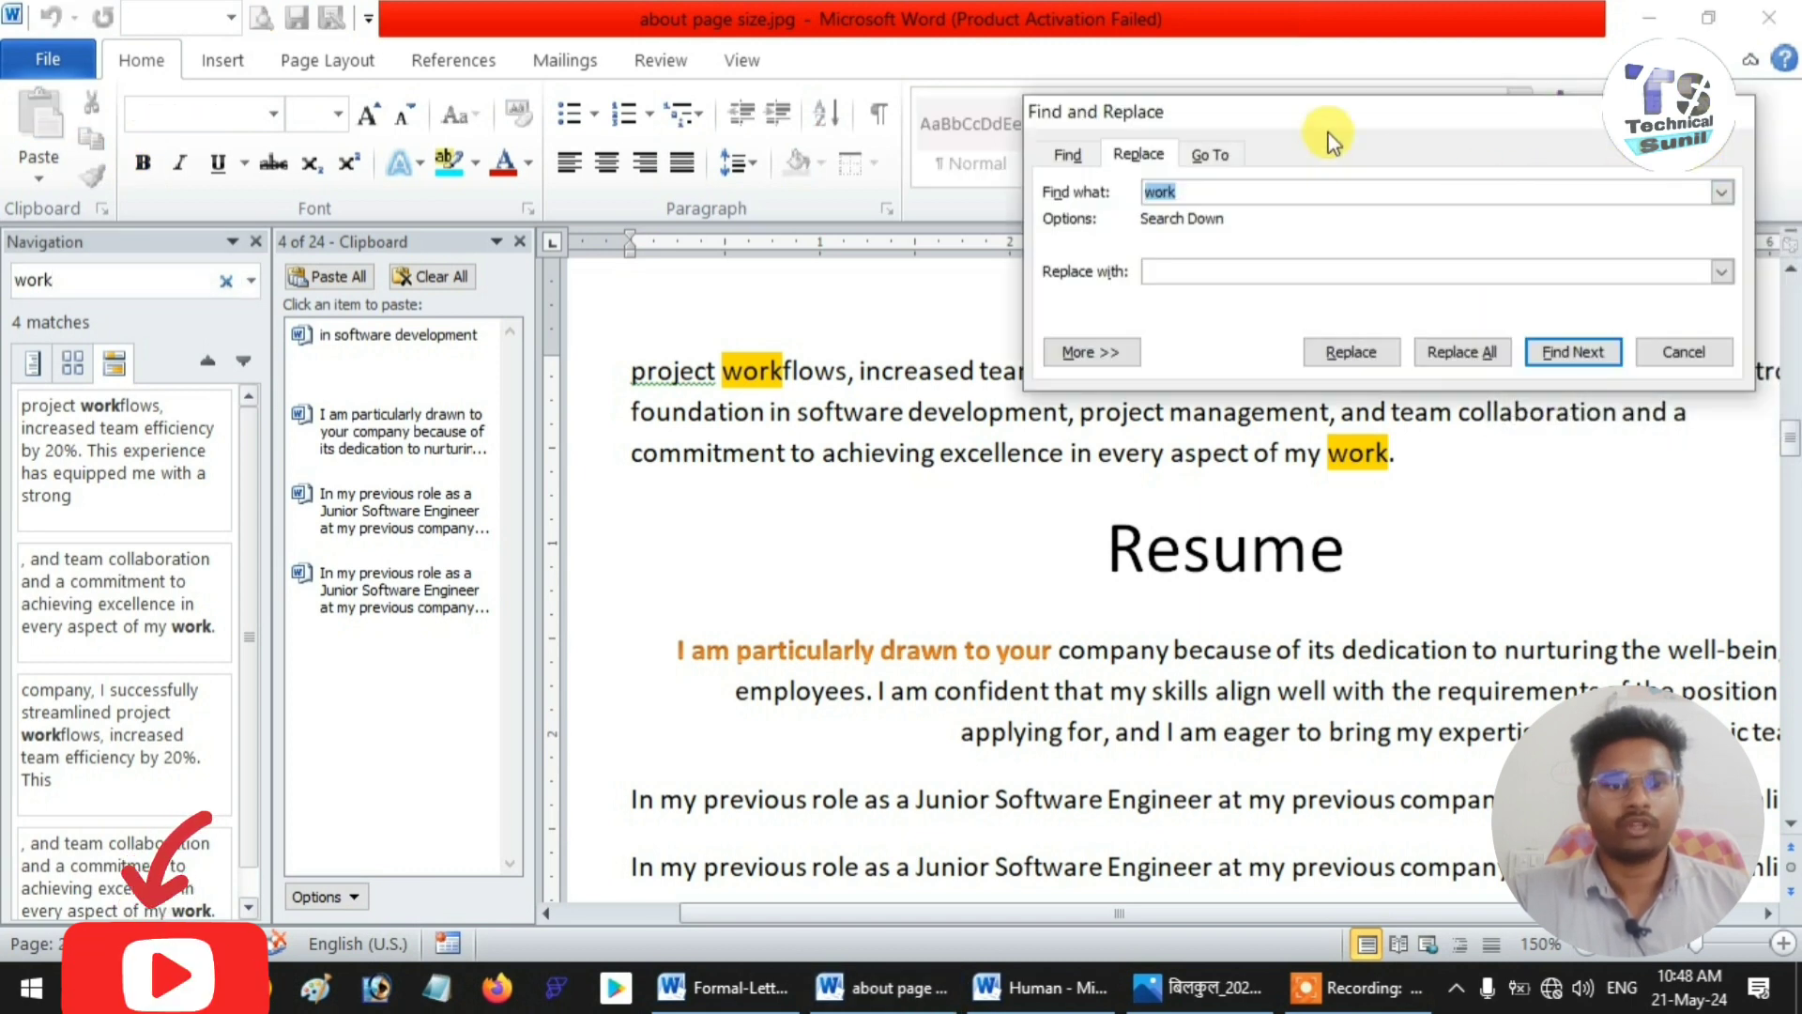
drag(1337, 122, 804, 531)
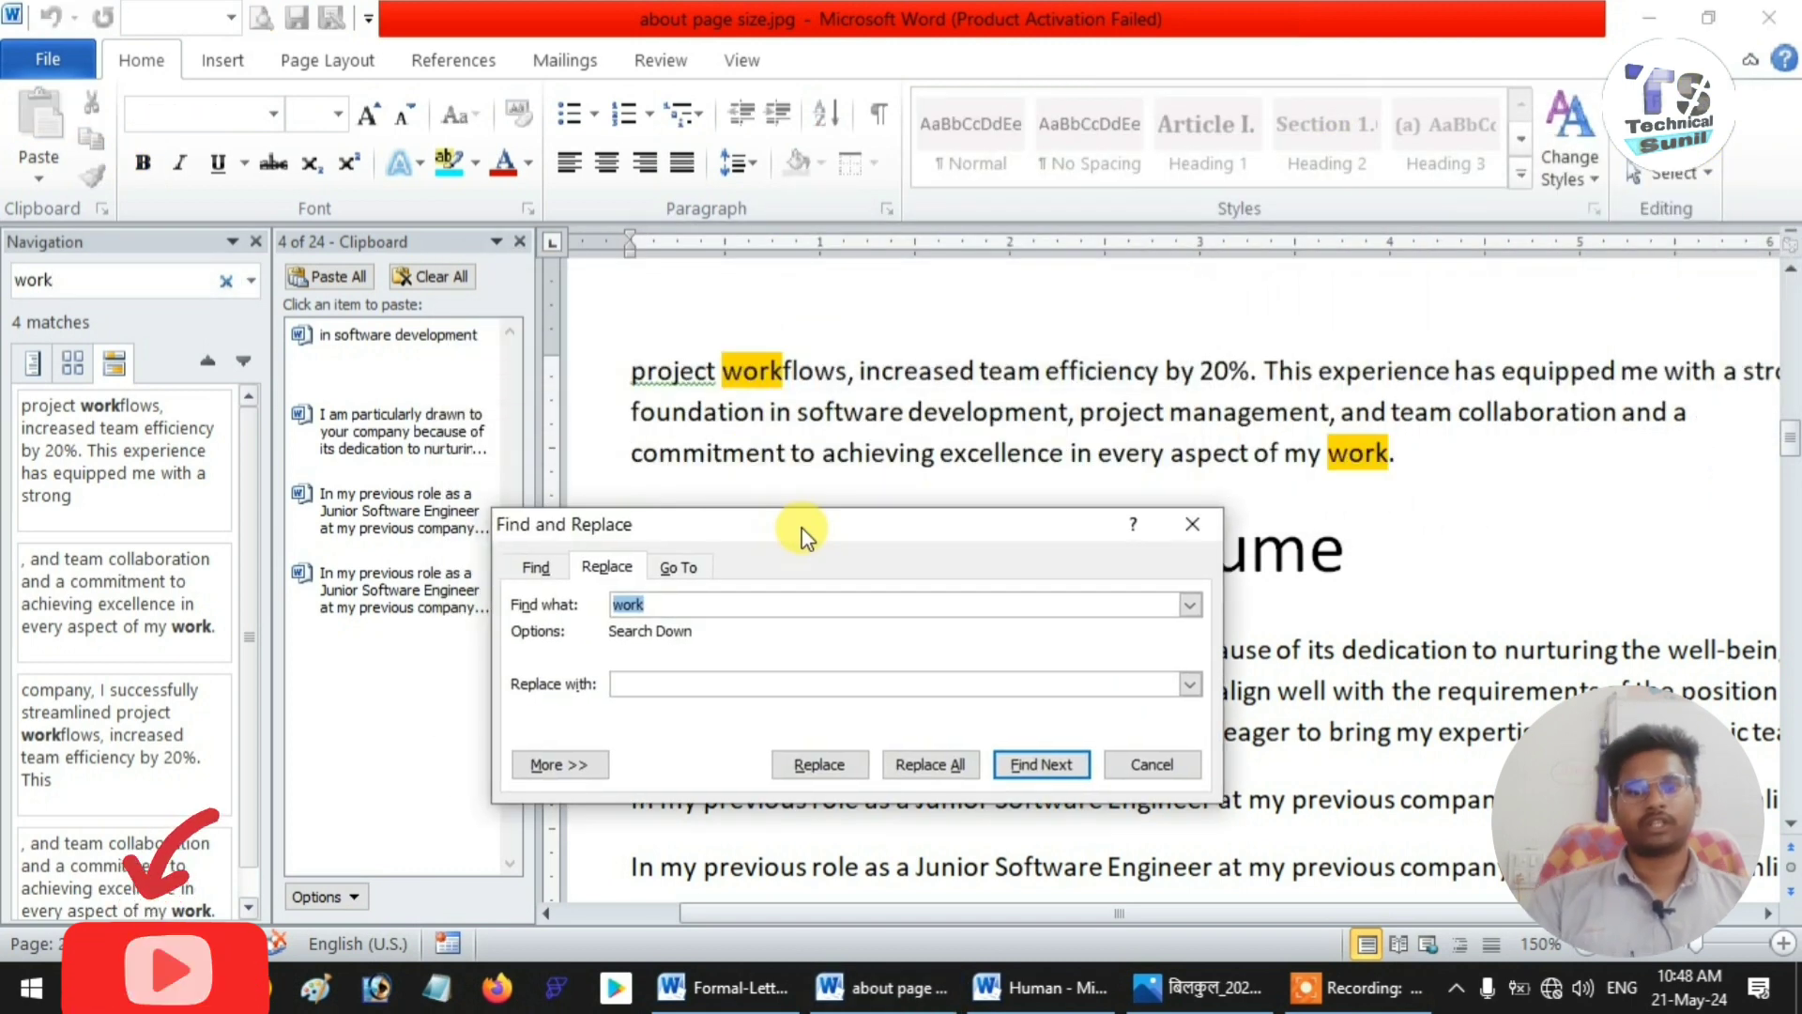